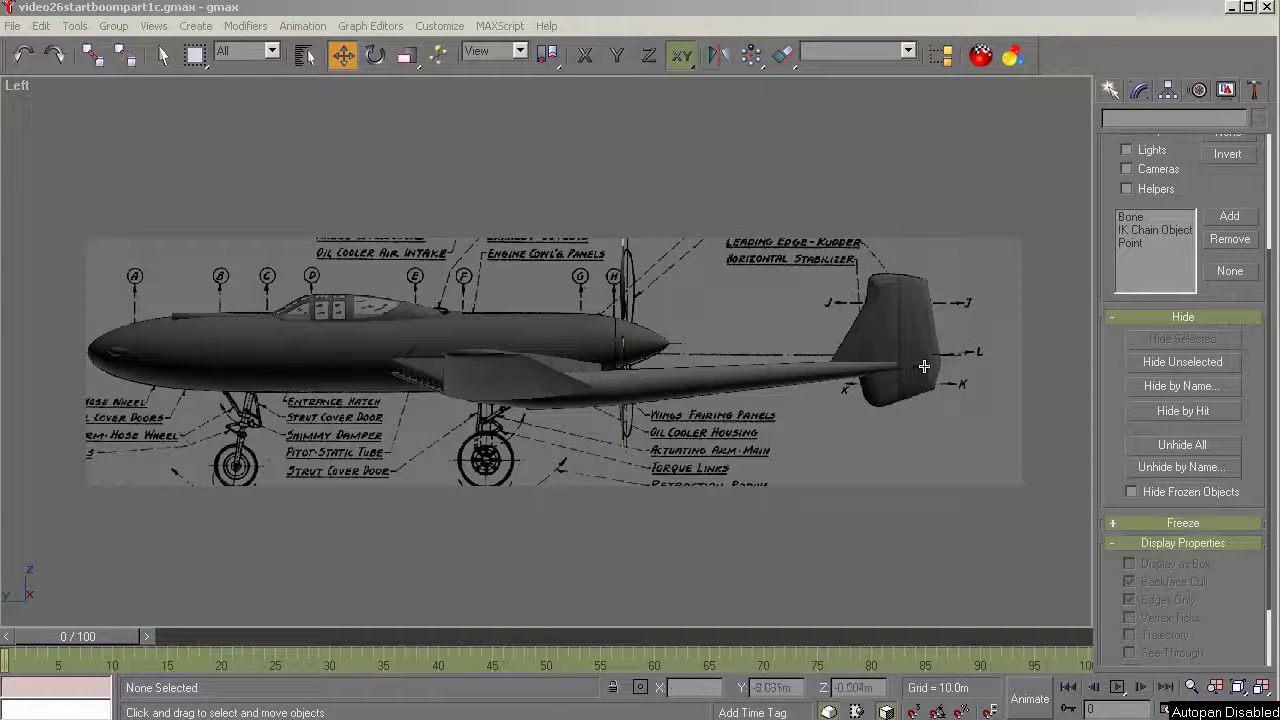
Select all the visible aircraft parts and hide them so only the blueprint planes remain.
scroll(930, 350, "up", 5)
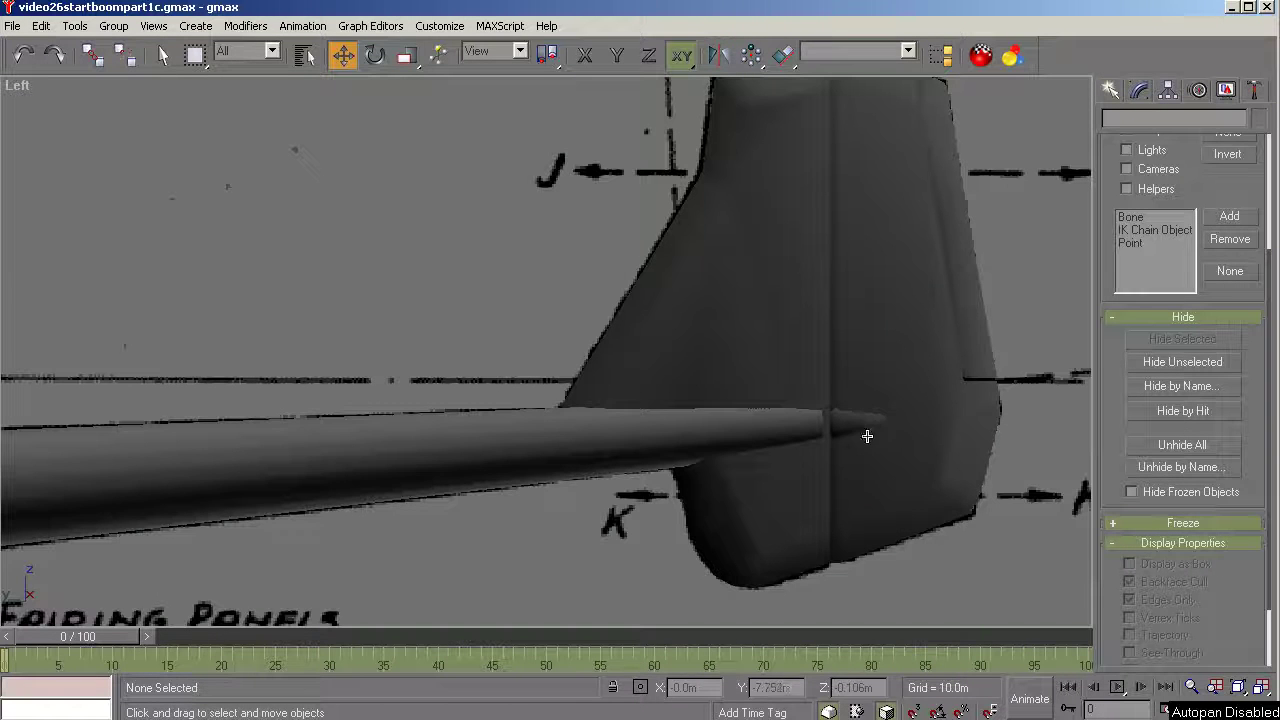
scroll(857, 458, "down", 7)
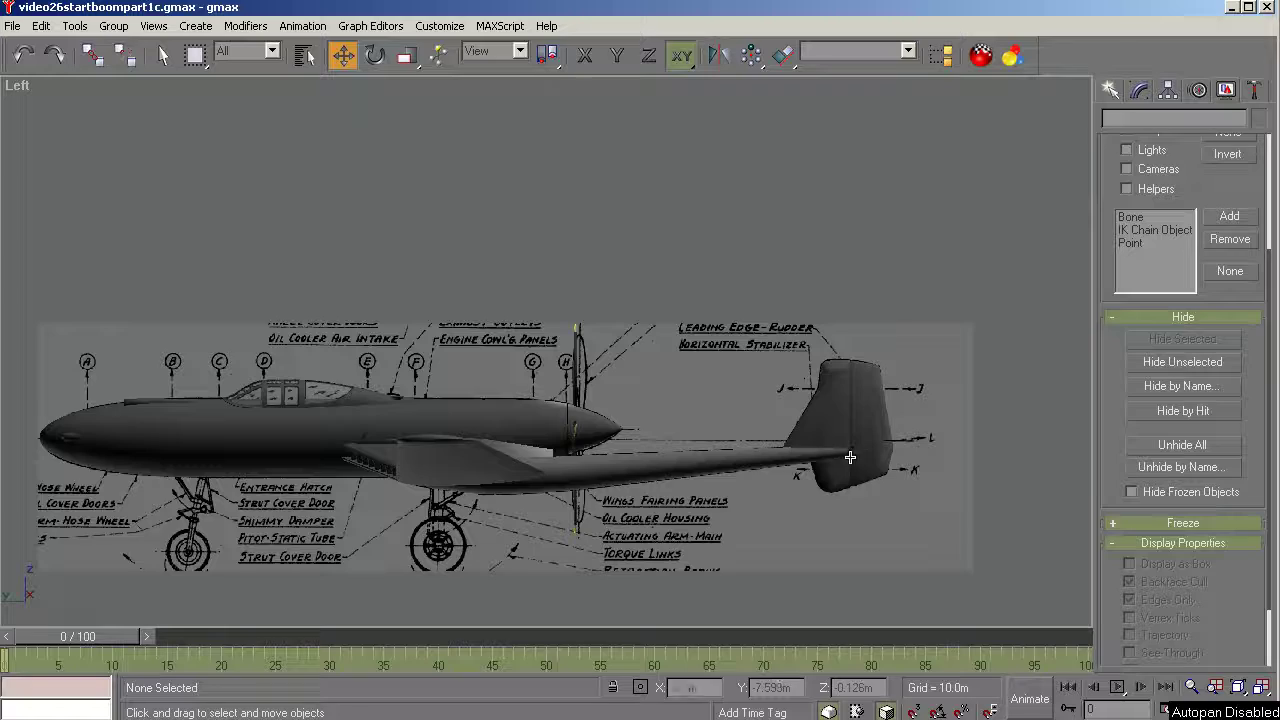
left_click(1240, 706)
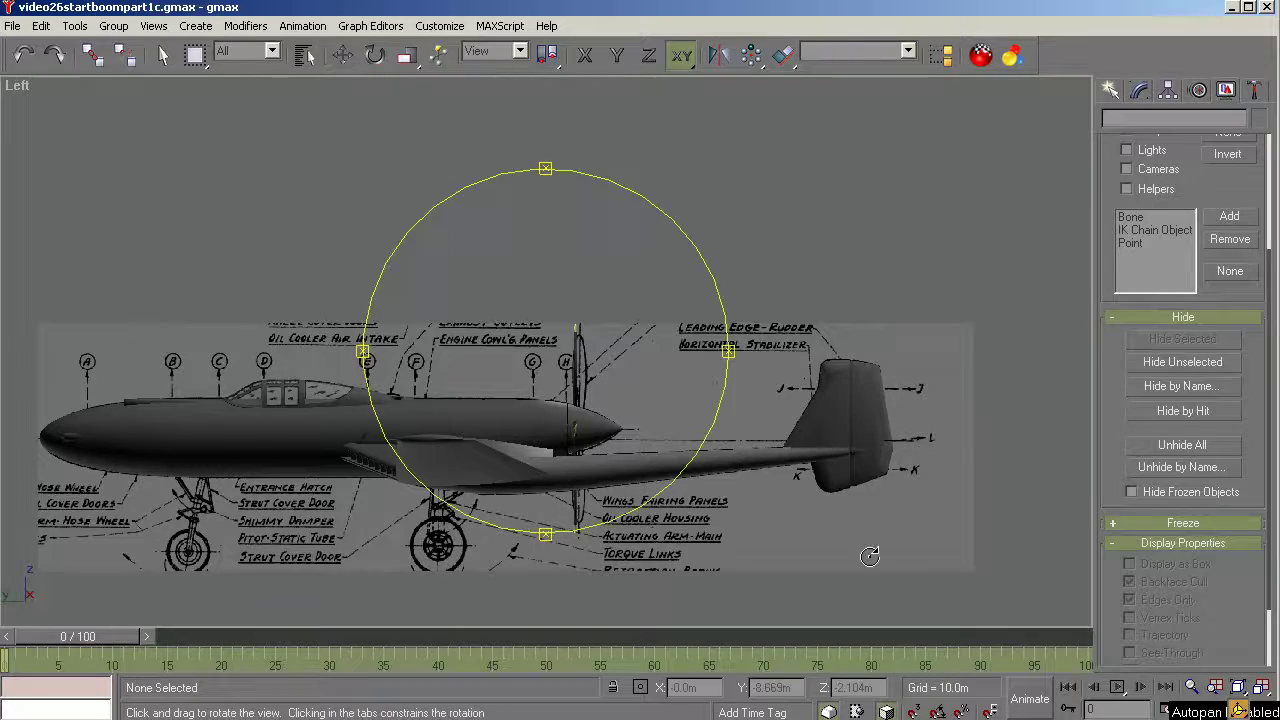
left_click_drag(564, 424, 648, 464)
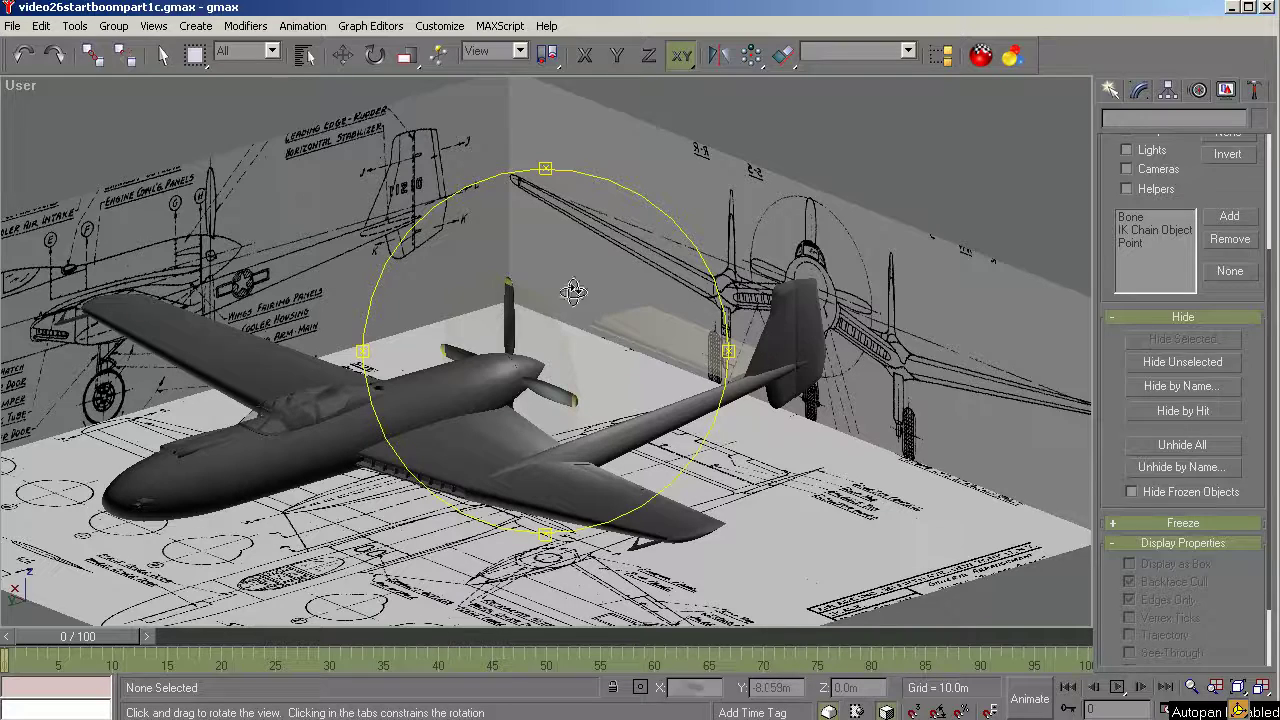
left_click_drag(612, 366, 560, 364)
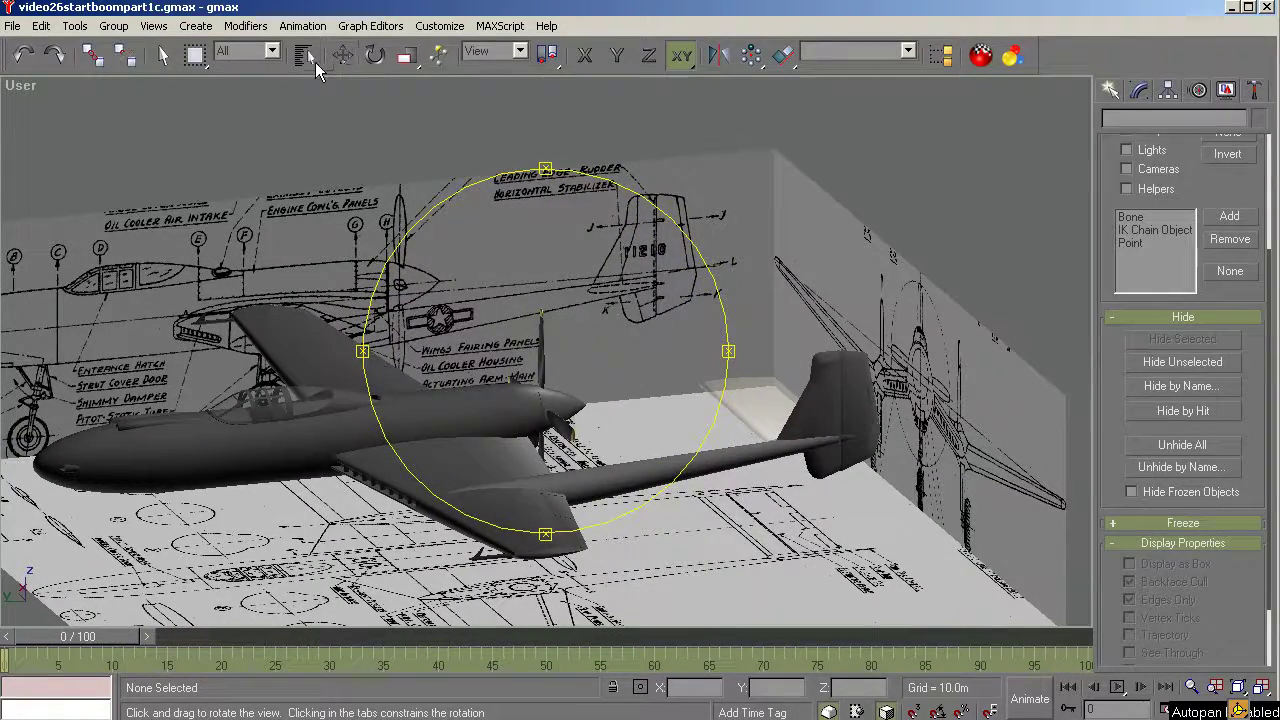
left_click(305, 55)
left_click(500, 496)
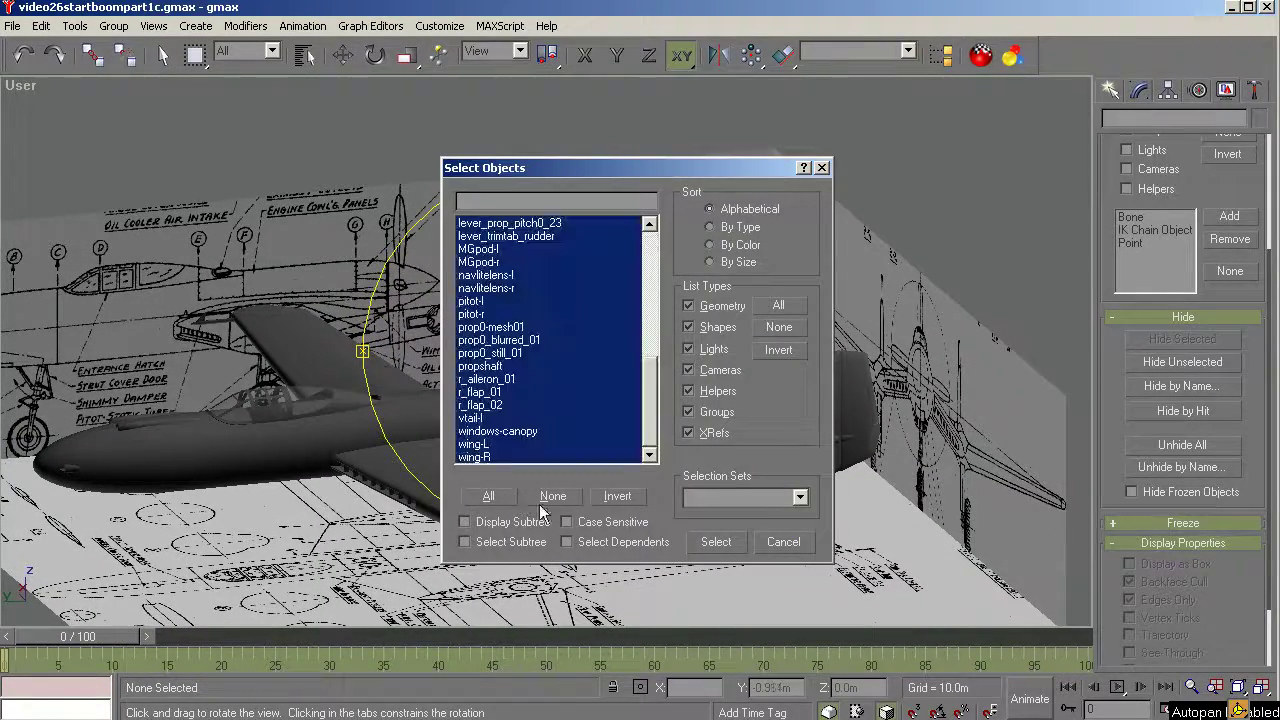
left_click(715, 541)
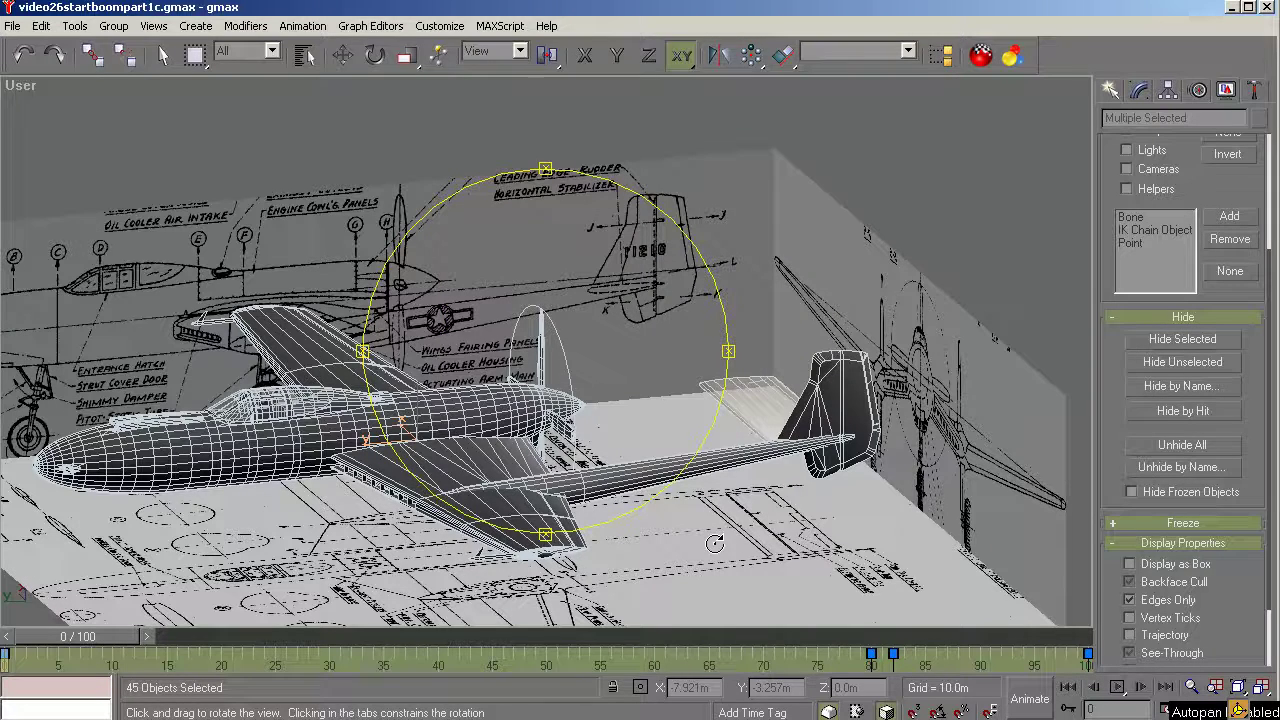
left_click(1181, 338)
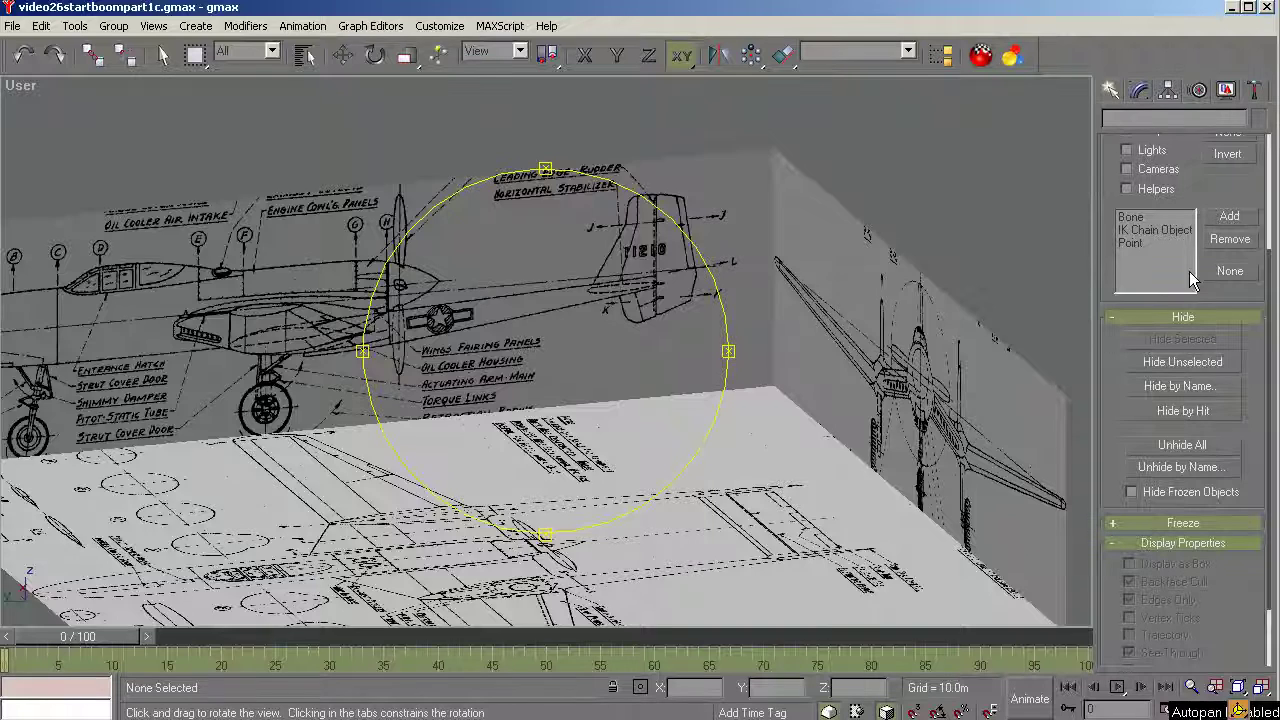
In the left view, create a cylinder of about 0.43 m radius and 0.186 m height centred on the dashed stabilizer profile.
key("l")
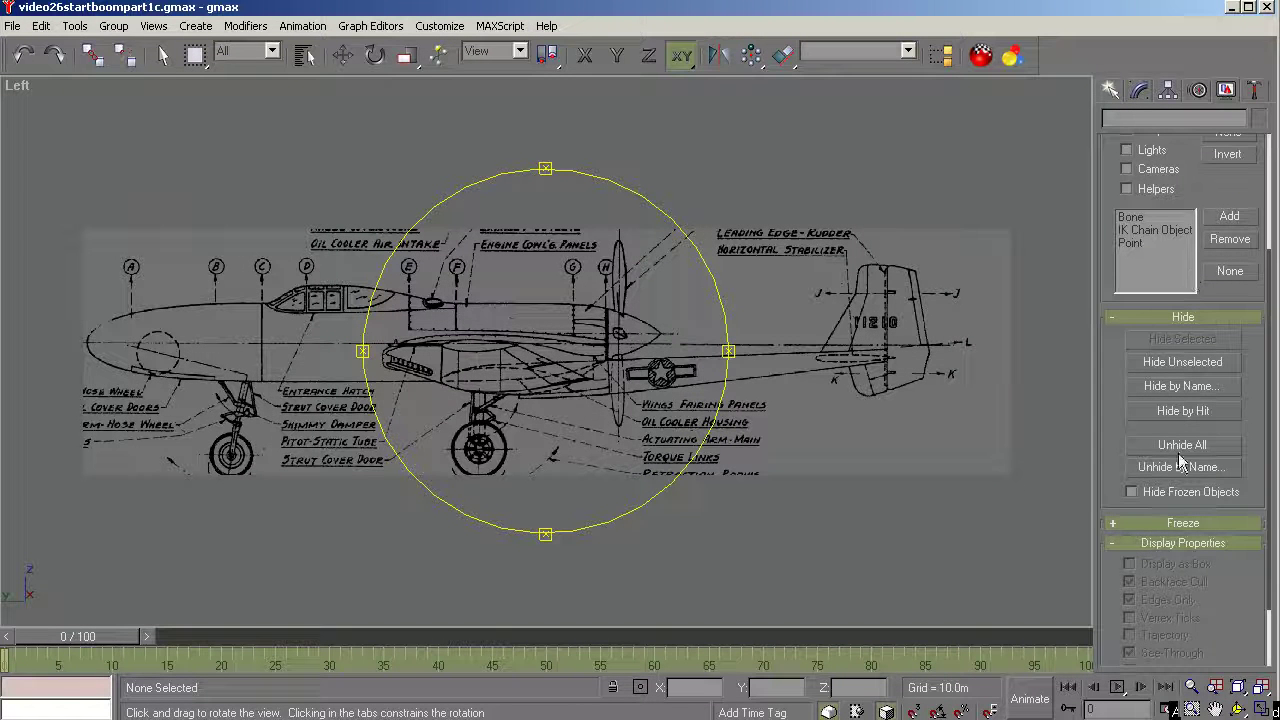
left_click(1191, 709)
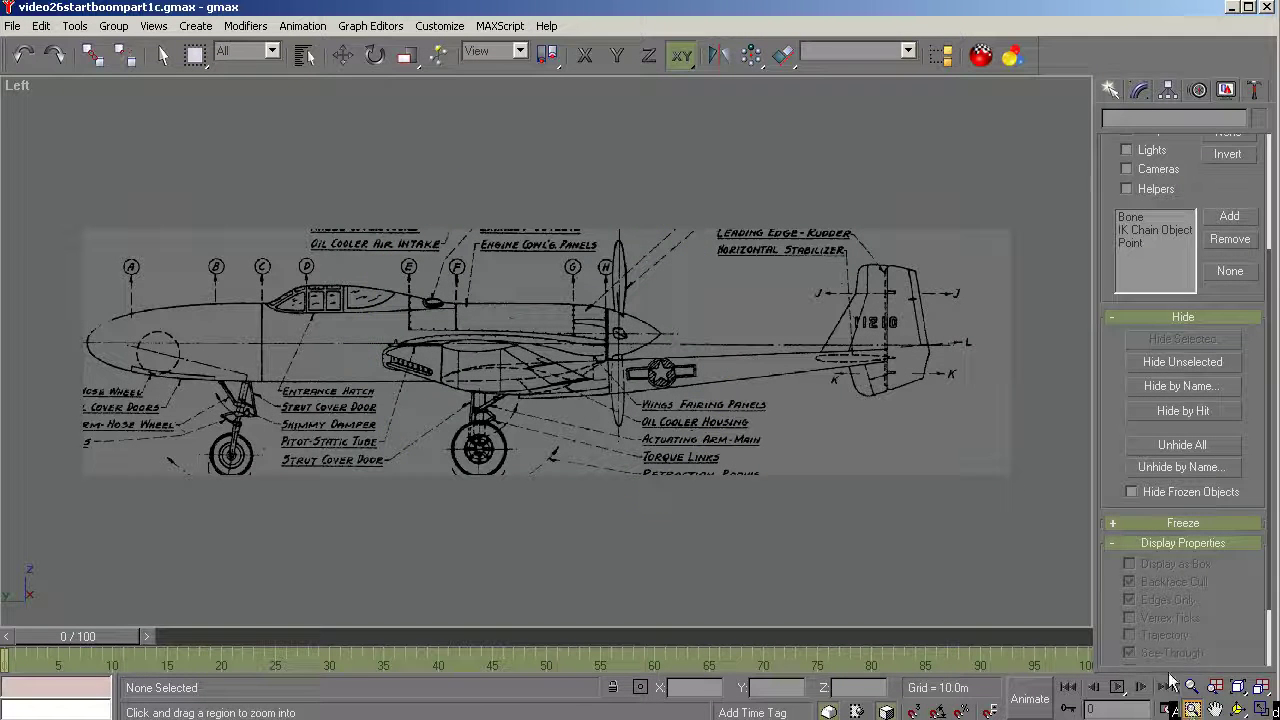
left_click_drag(928, 329, 806, 402)
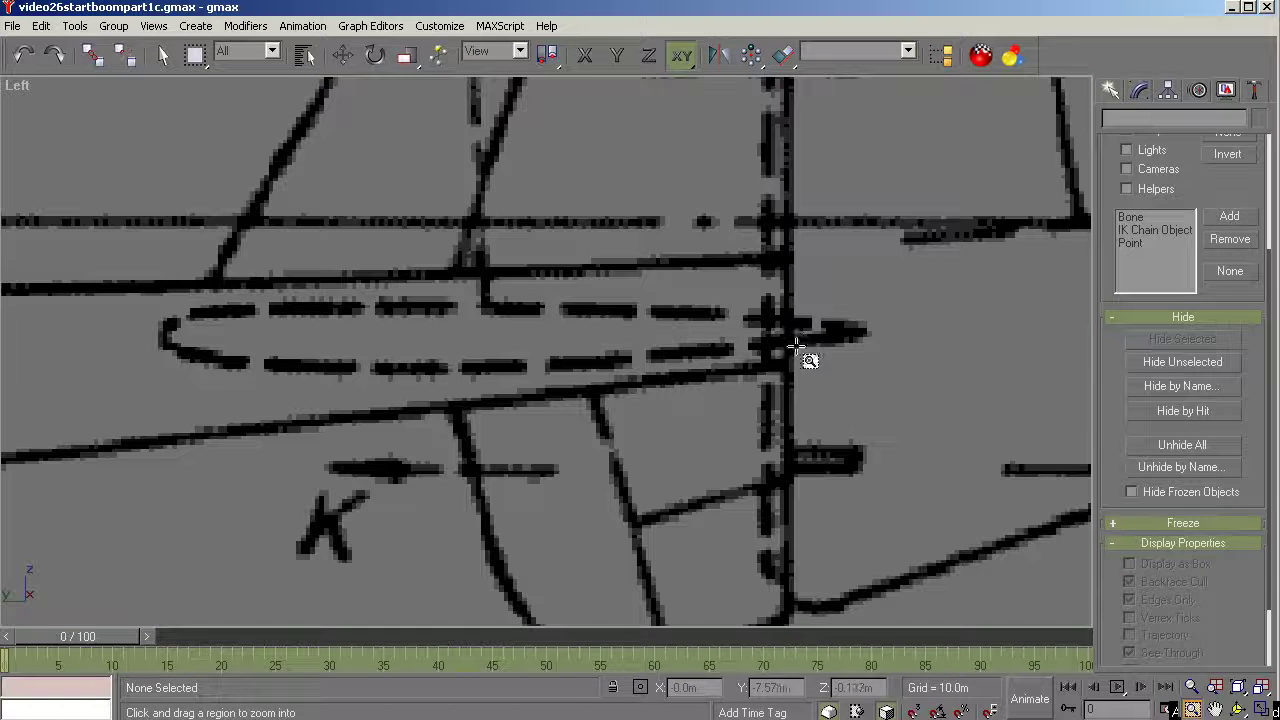
left_click(1214, 708)
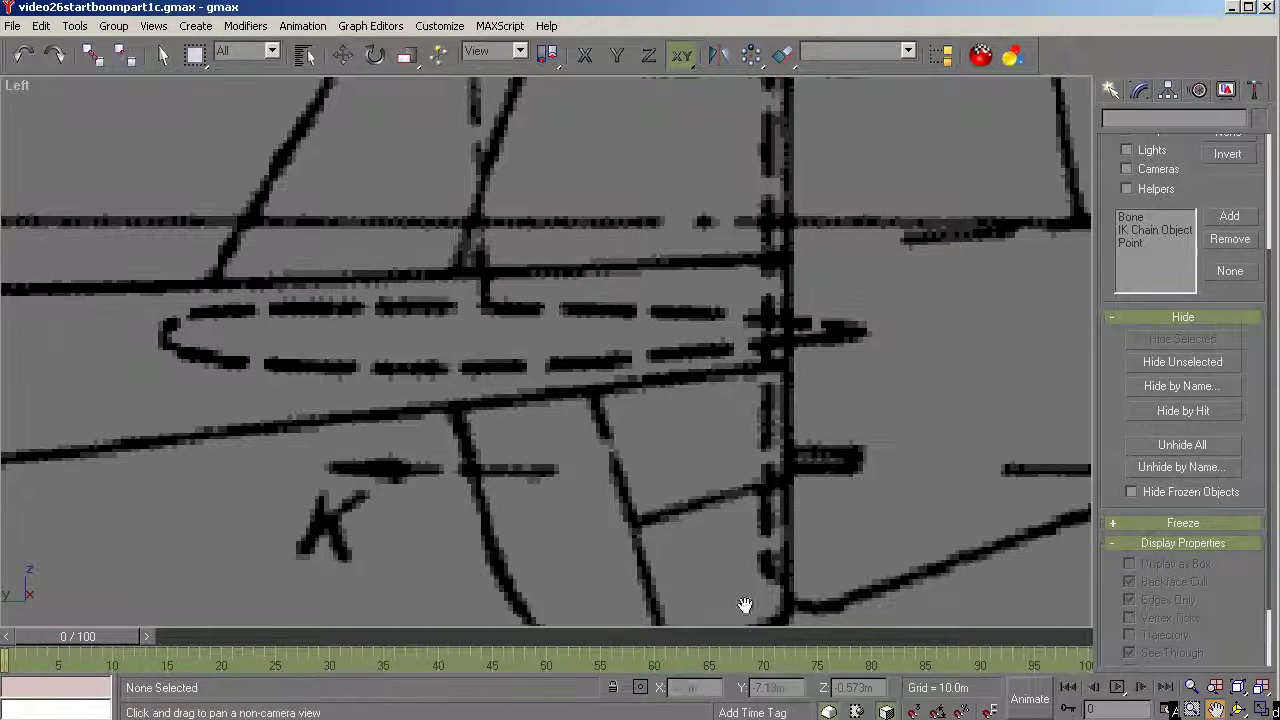
left_click_drag(590, 556, 662, 572)
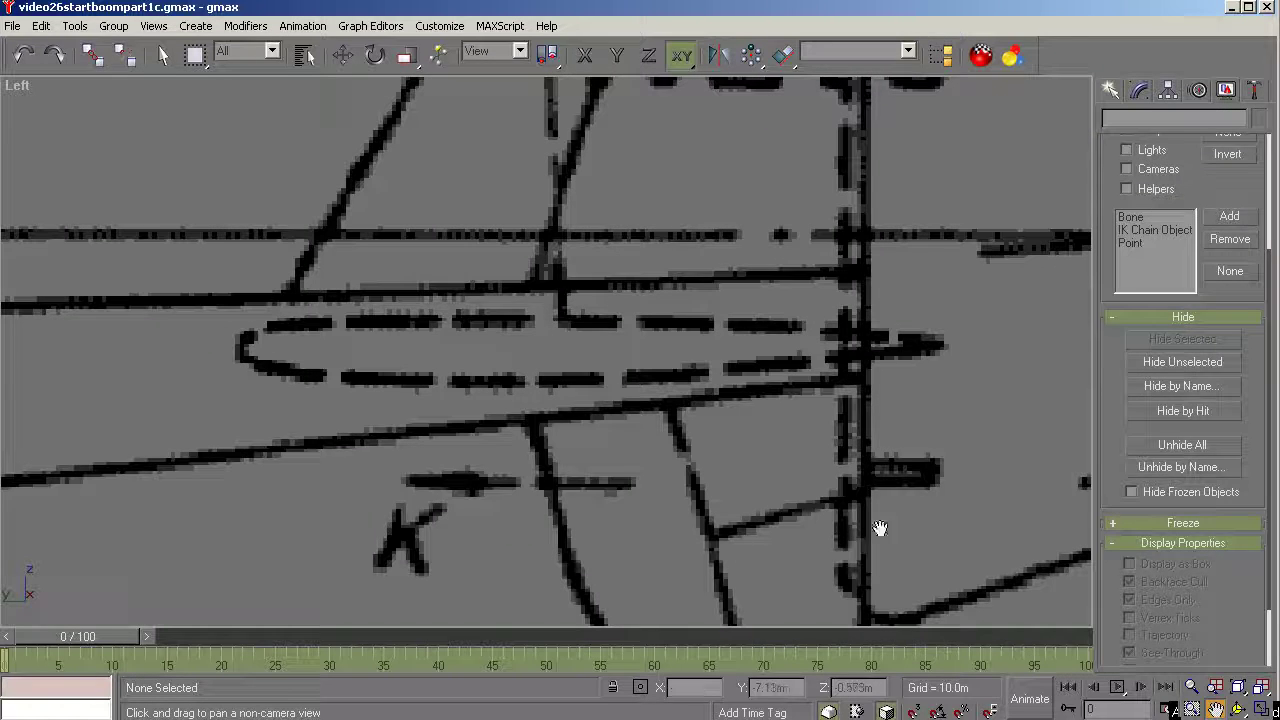
left_click(1110, 89)
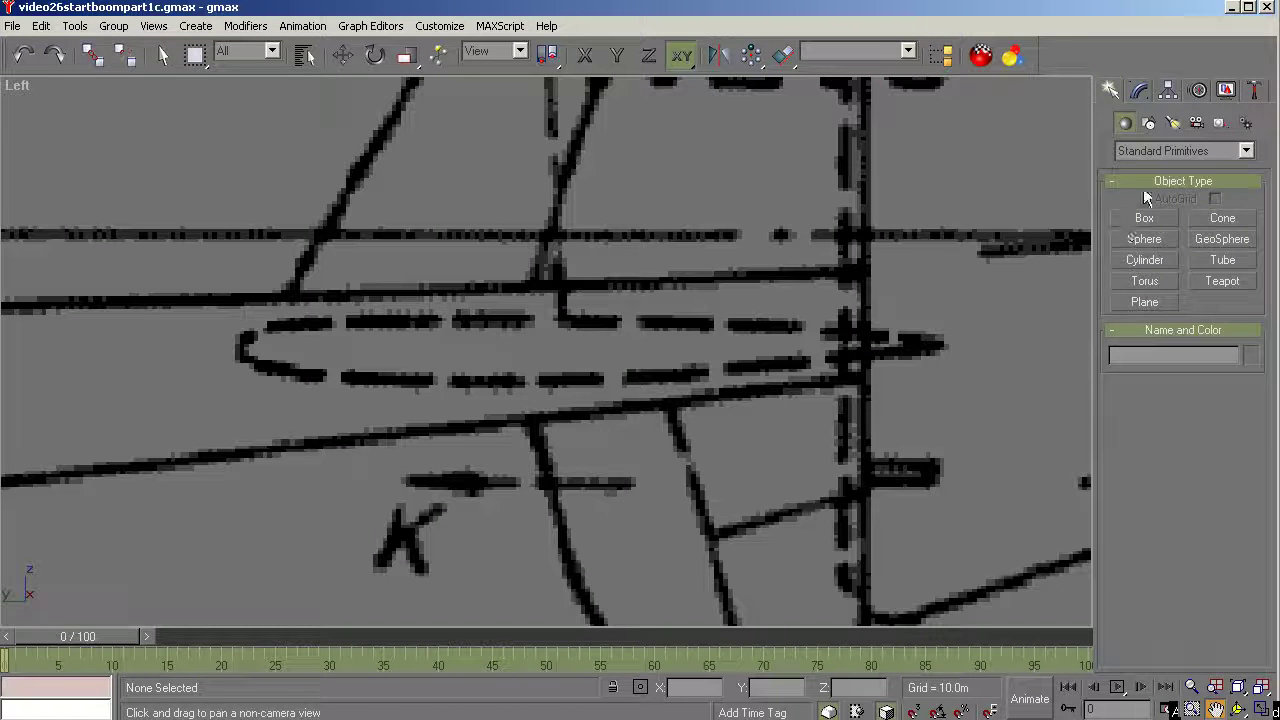
left_click(1141, 262)
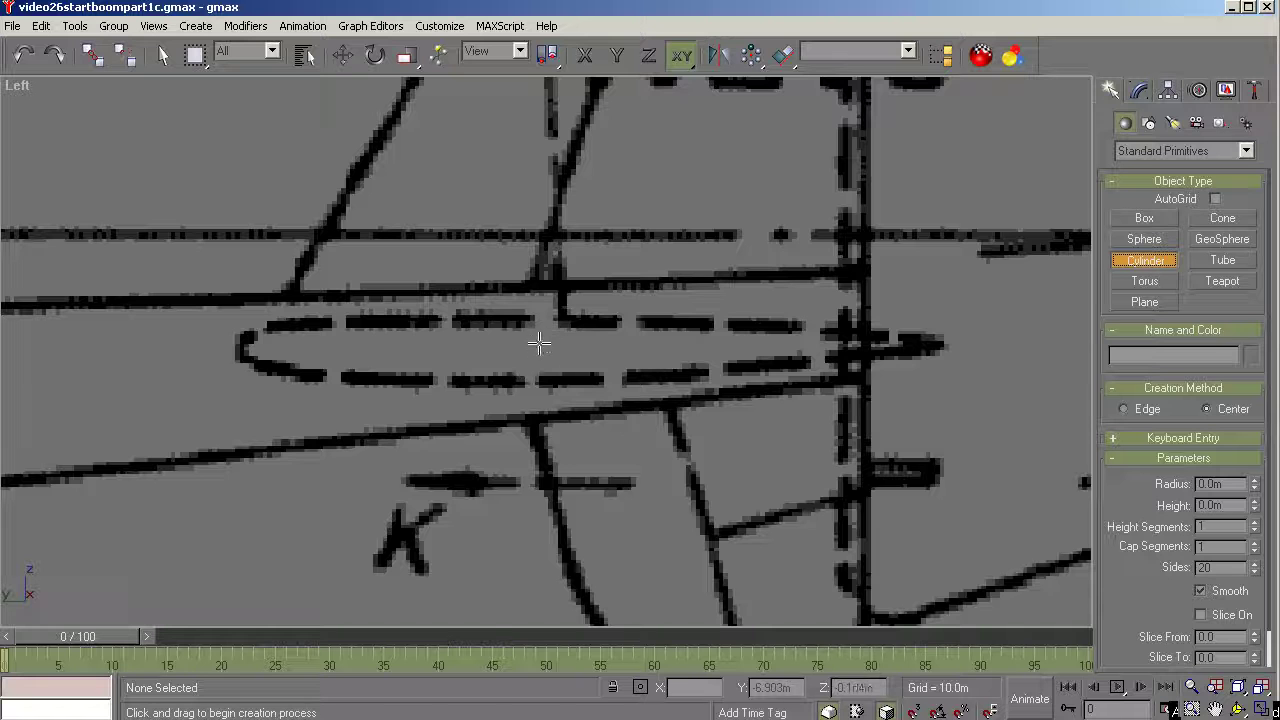
left_click_drag(563, 342, 545, 549)
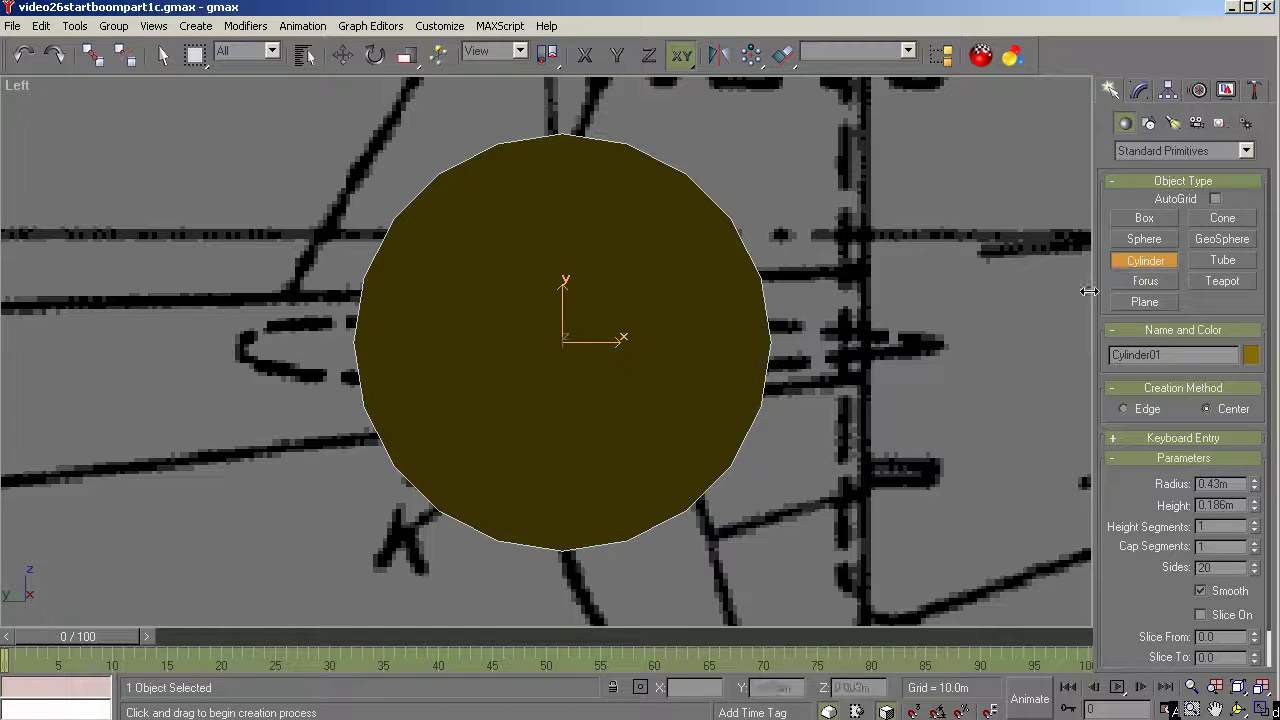
right_click(1011, 318)
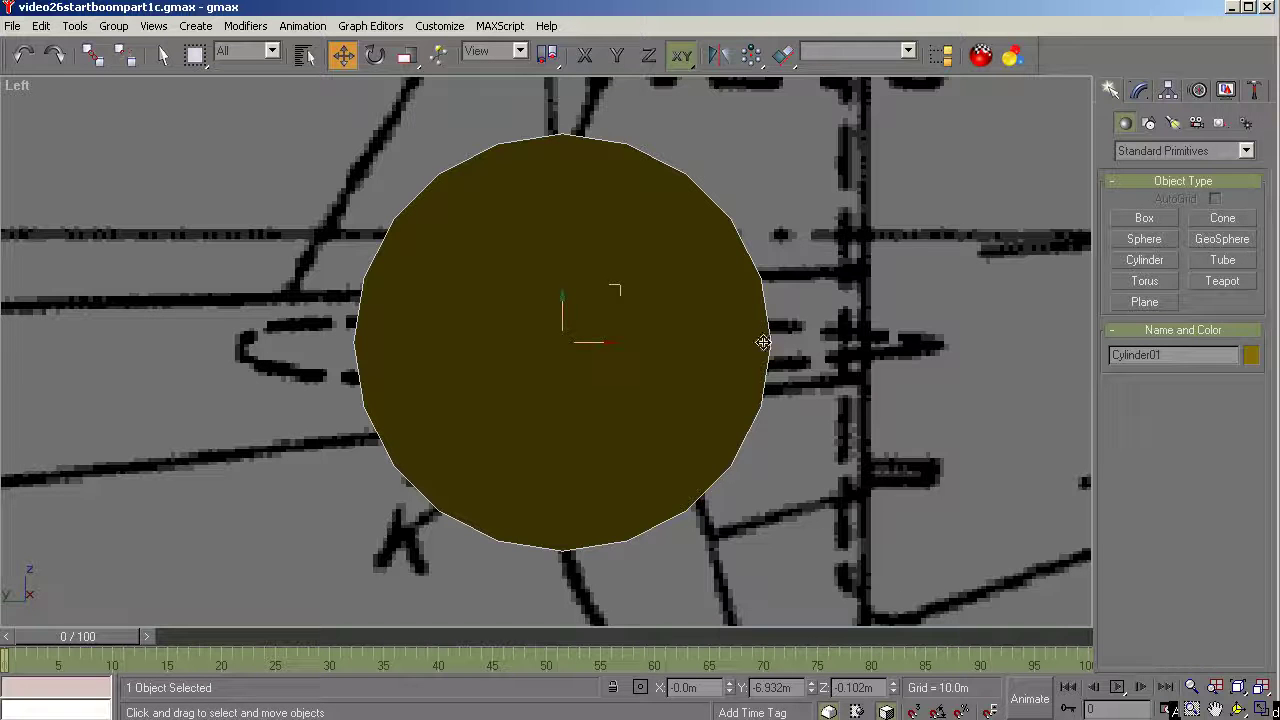
Make the cylinder see-through and convert it to an editable poly.
left_click(1226, 91)
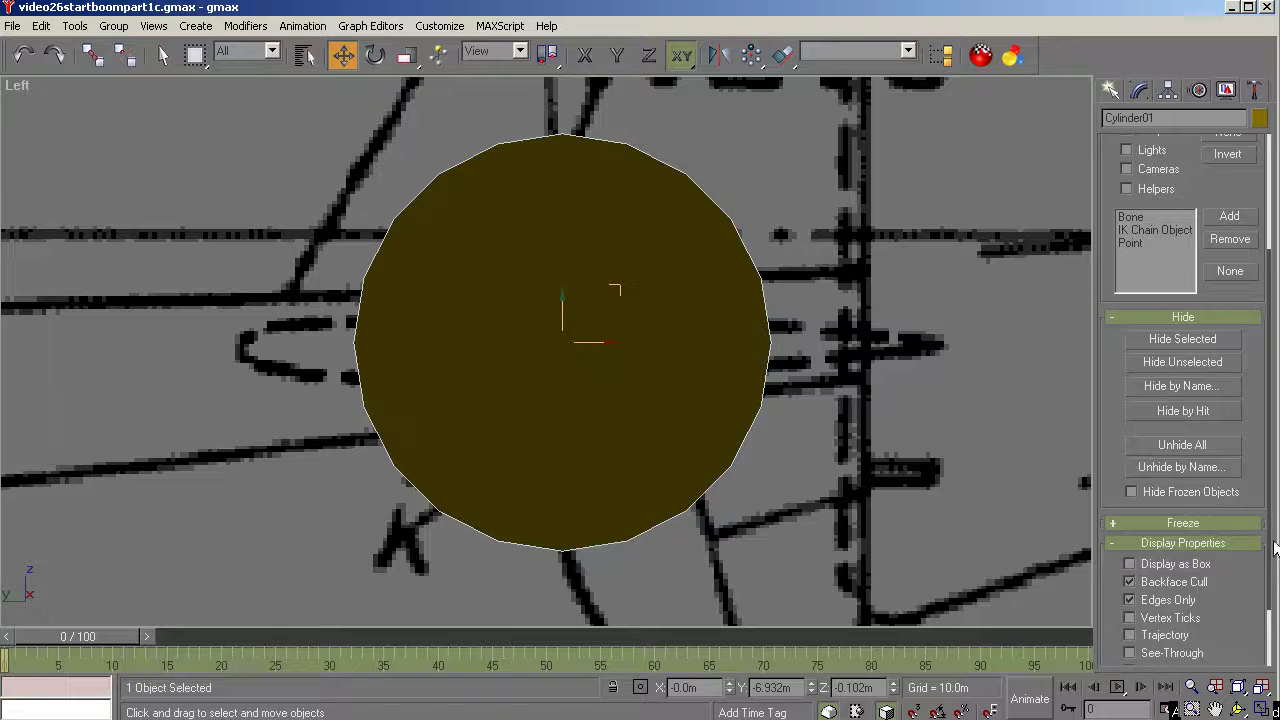
scroll(1275, 548, "down", 2)
left_click(1184, 601)
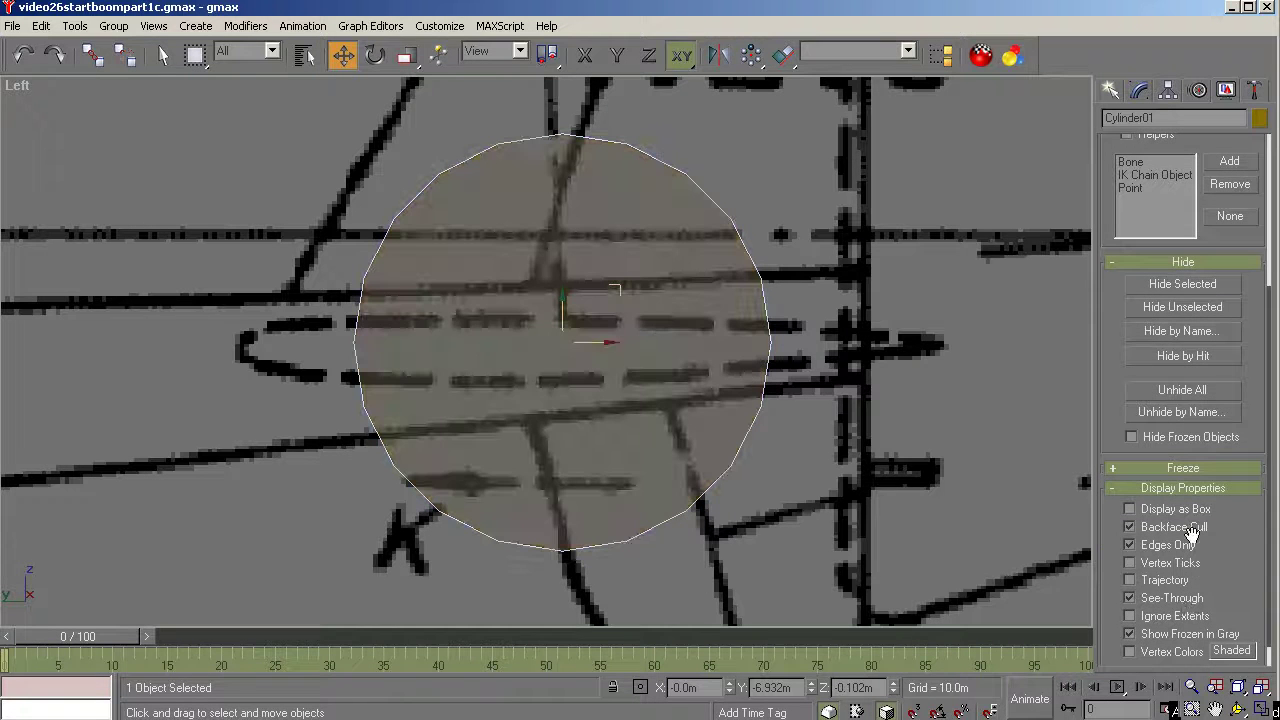
left_click(1139, 90)
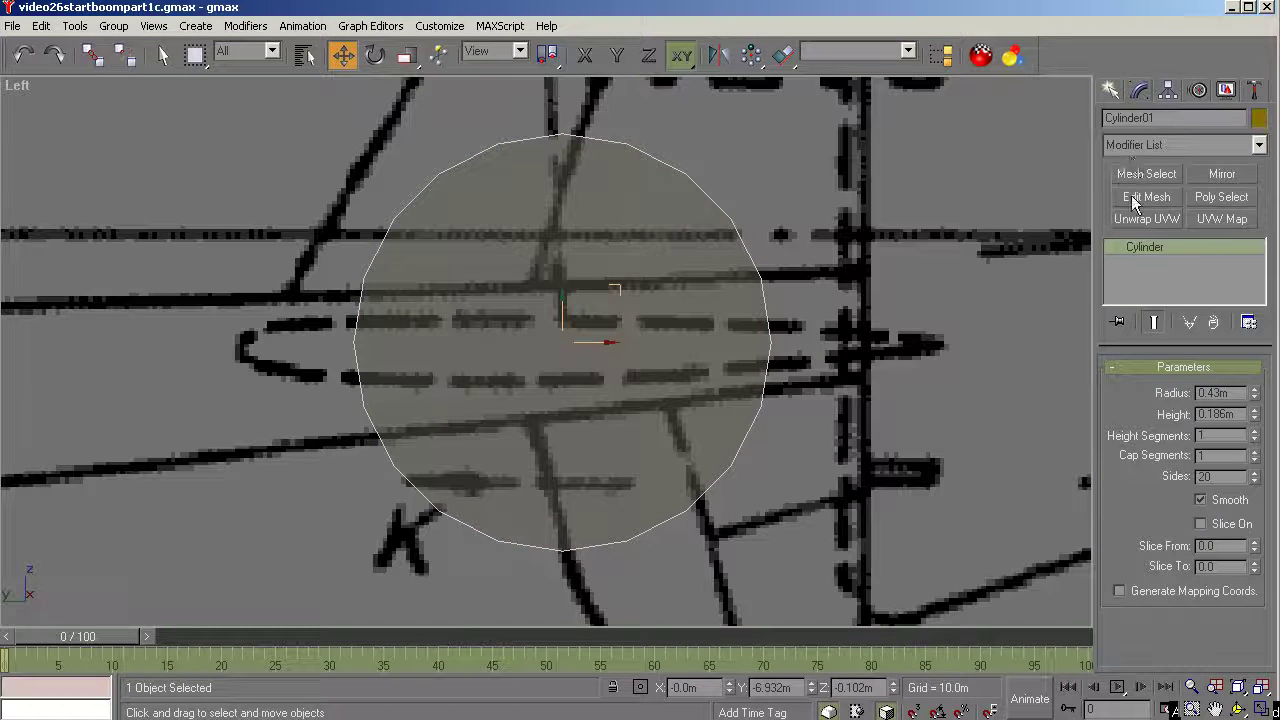
right_click(1135, 246)
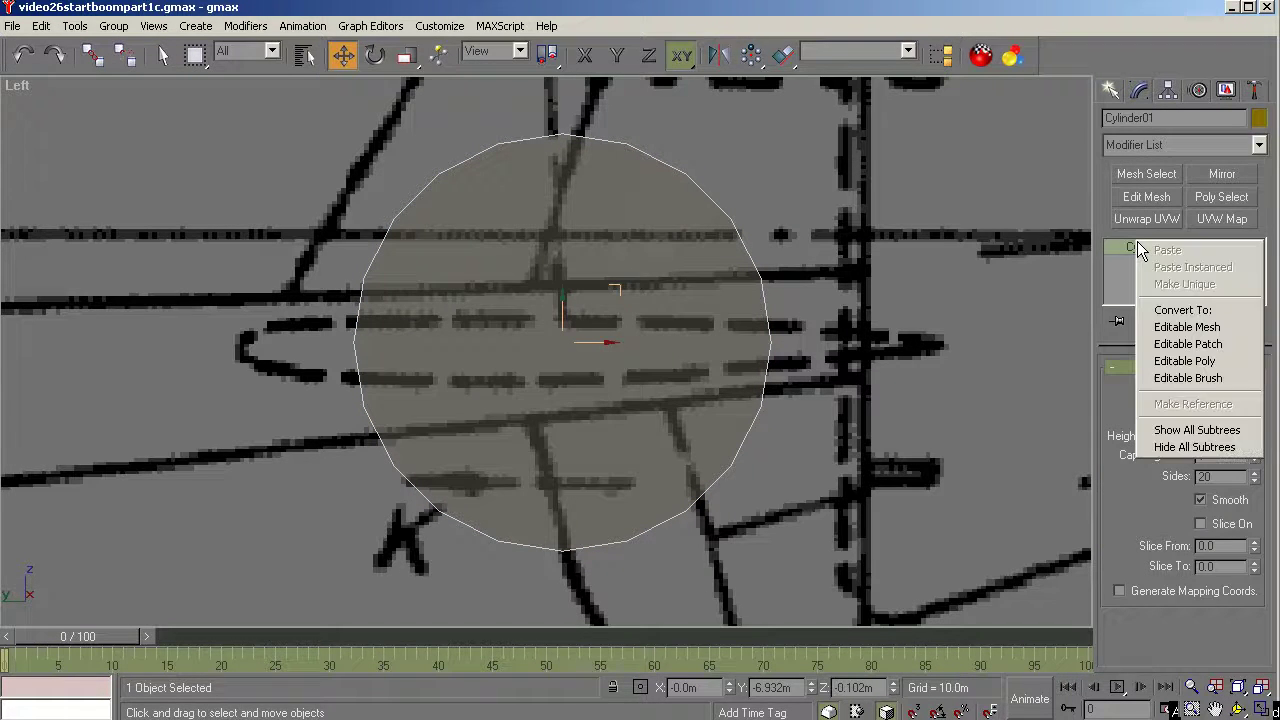
left_click(1170, 364)
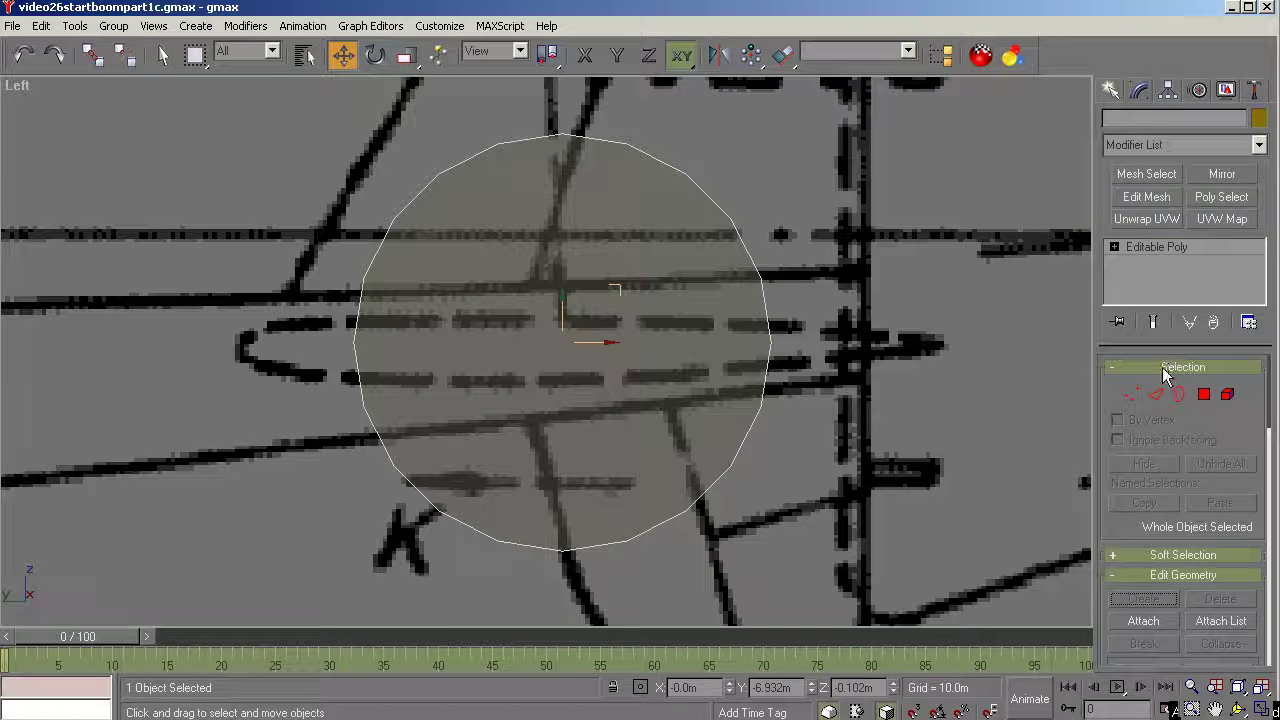
Select all the cylinder's vertices, flatten them vertically and stretch them lengthwise to the proportions of the dashed stabilizer profile.
left_click(1132, 396)
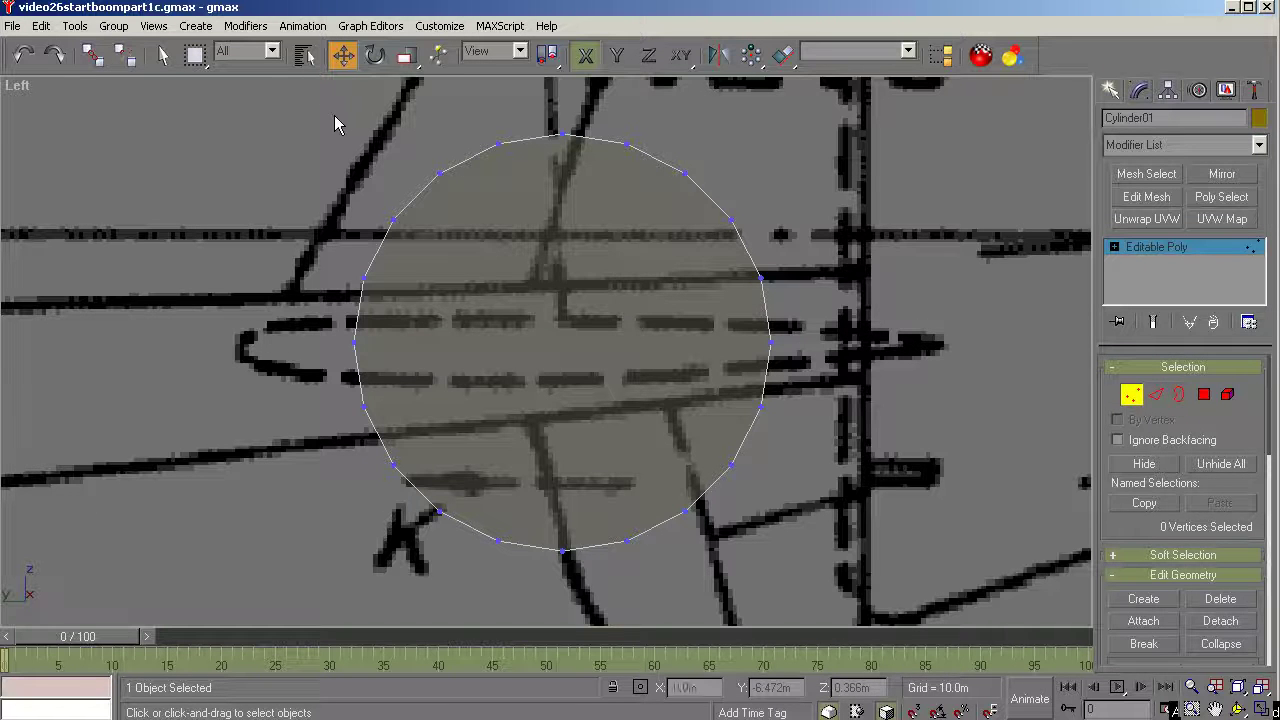
left_click_drag(320, 108, 853, 604)
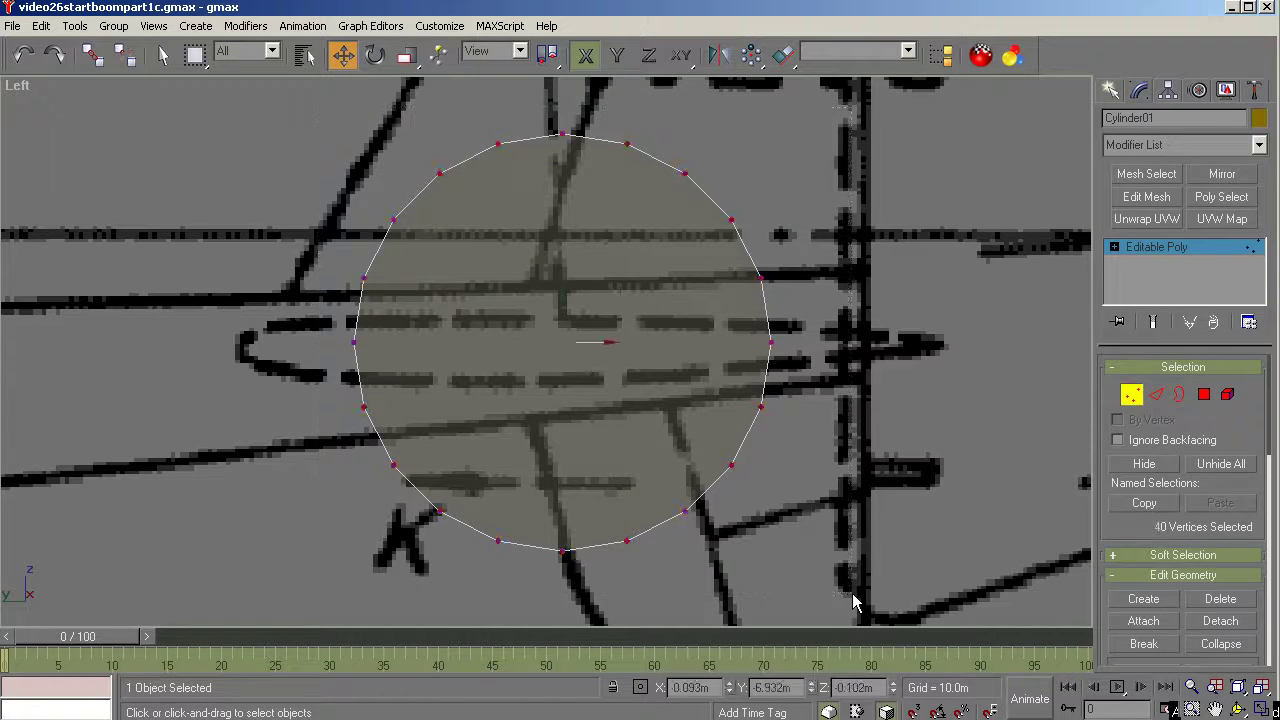
left_click(410, 58)
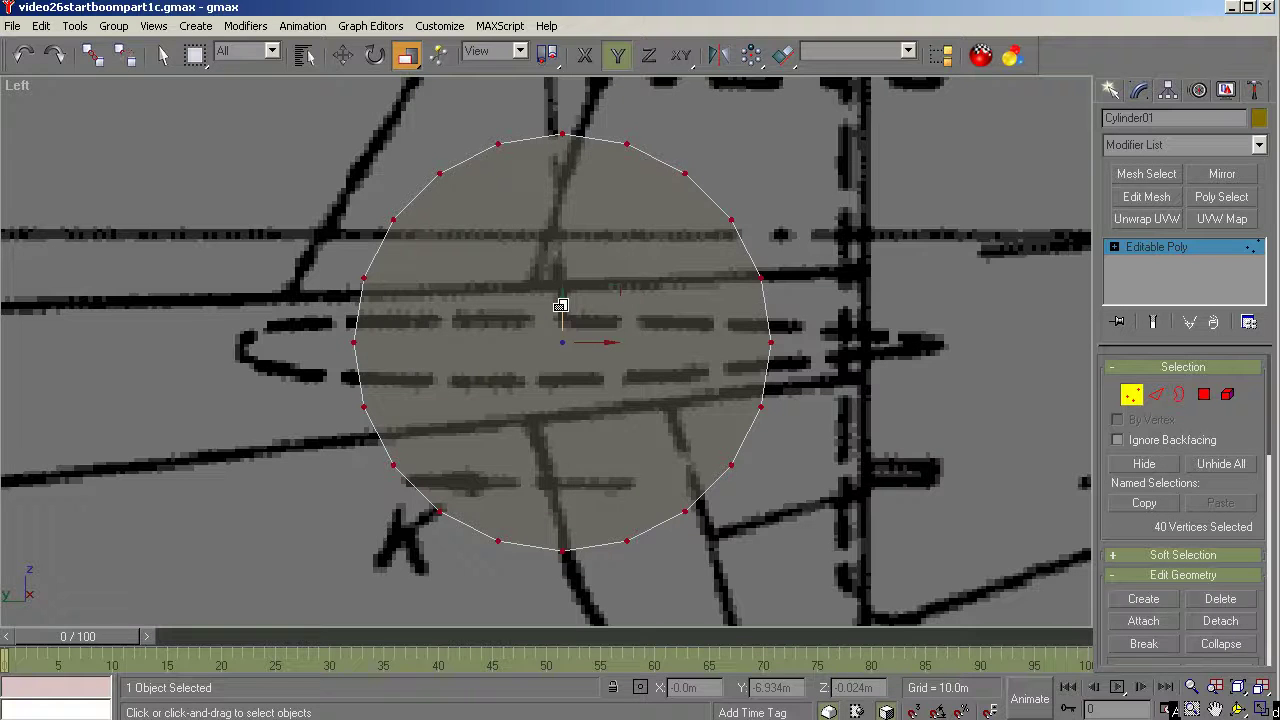
left_click_drag(560, 306, 531, 660)
left_click_drag(561, 618, 561, 624)
key("F5")
left_click_drag(586, 340, 607, 277)
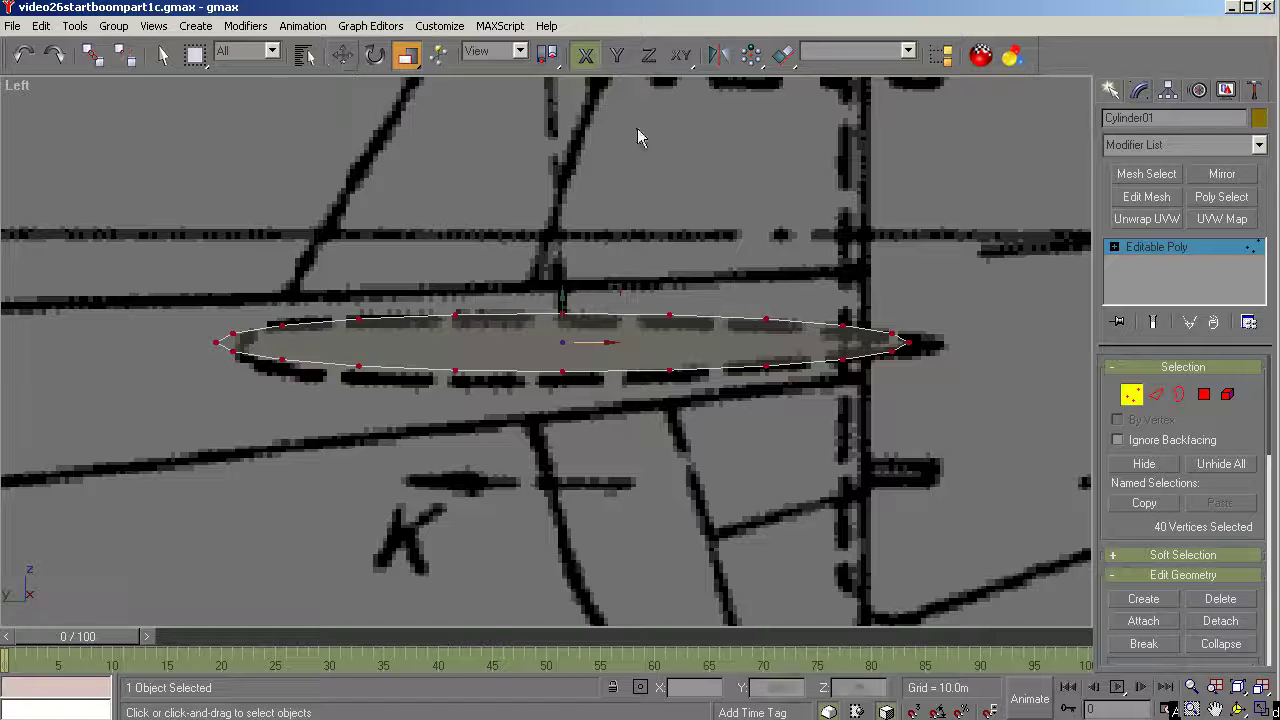
Move the whole flattened cylinder onto the dashed profile, to about Y -6.986 m and Z -0.115 m.
left_click(1134, 250)
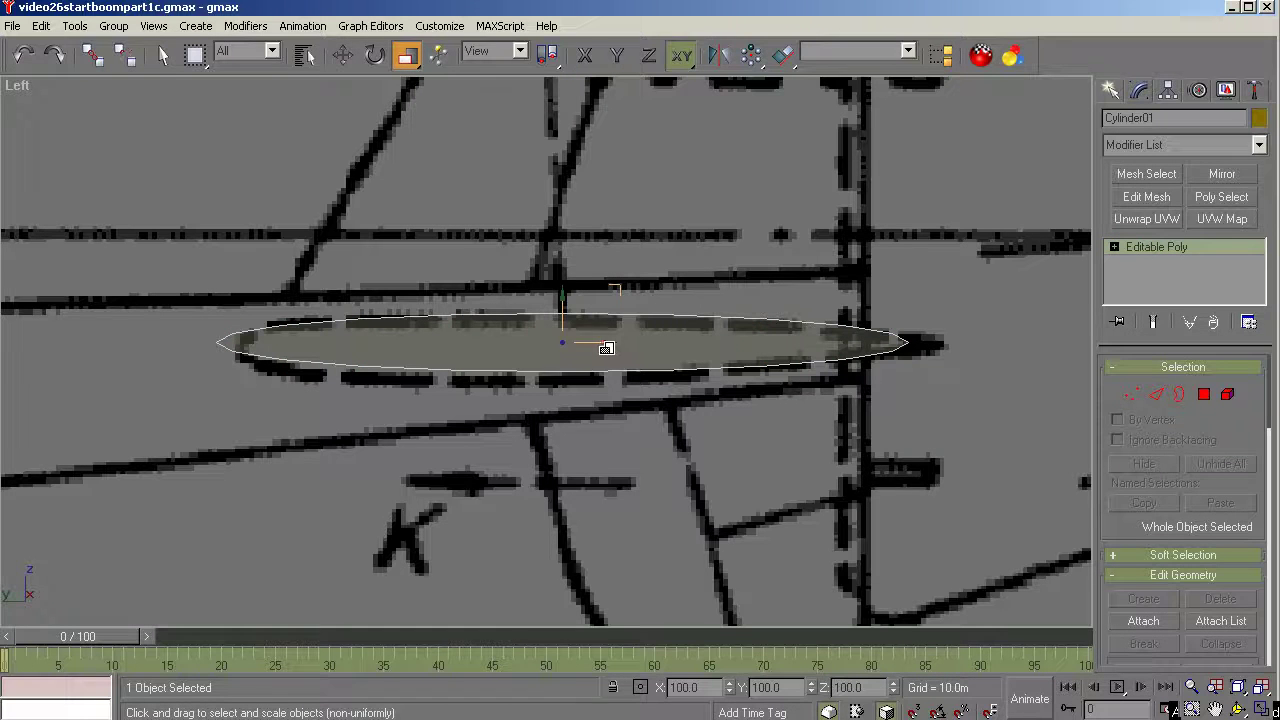
left_click(342, 55)
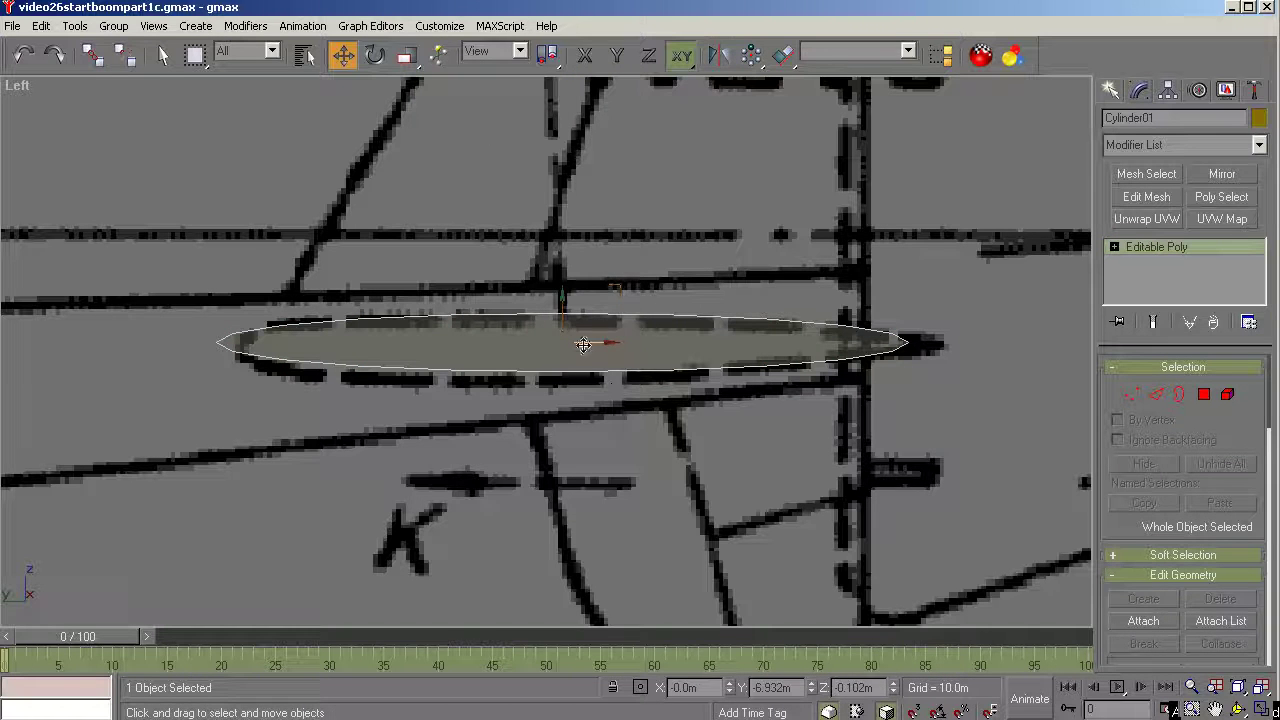
mouse_move(589, 345)
left_mouse_down()
mouse_move(614, 346)
mouse_move(591, 322)
left_mouse_up()
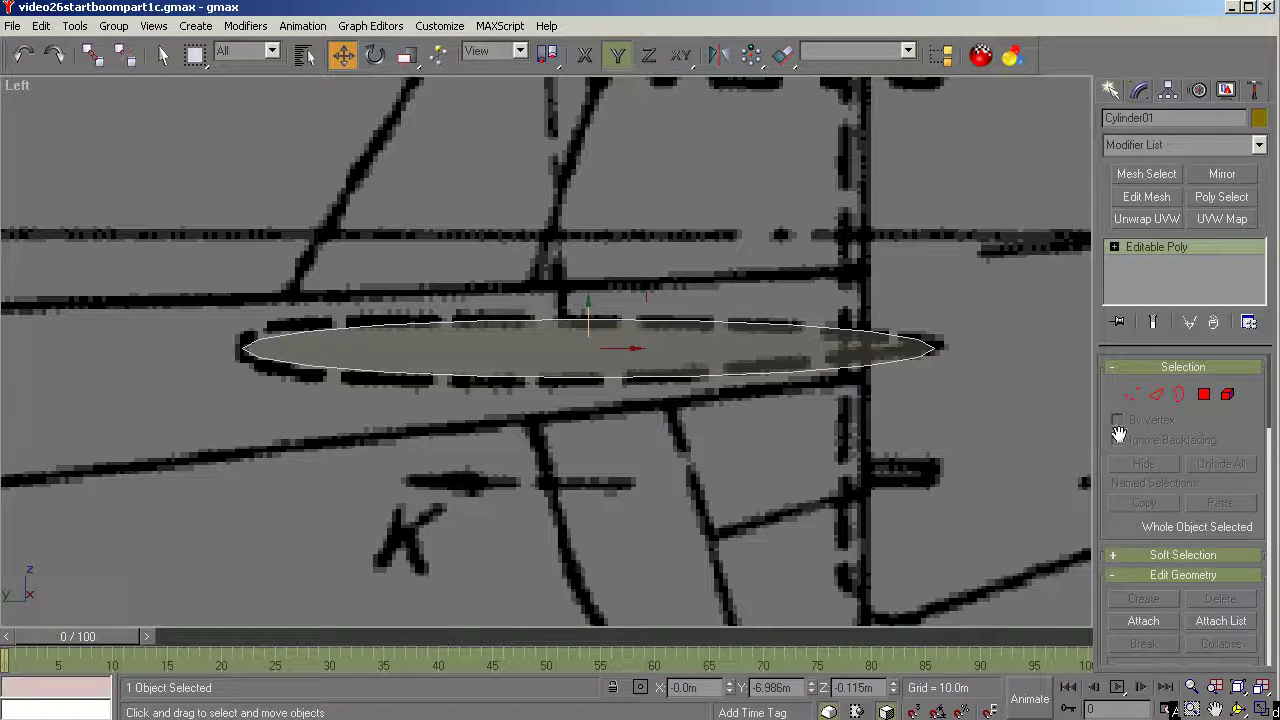
Select the vertices of the profile's front half and scale them vertically to about 111%.
left_click(1131, 396)
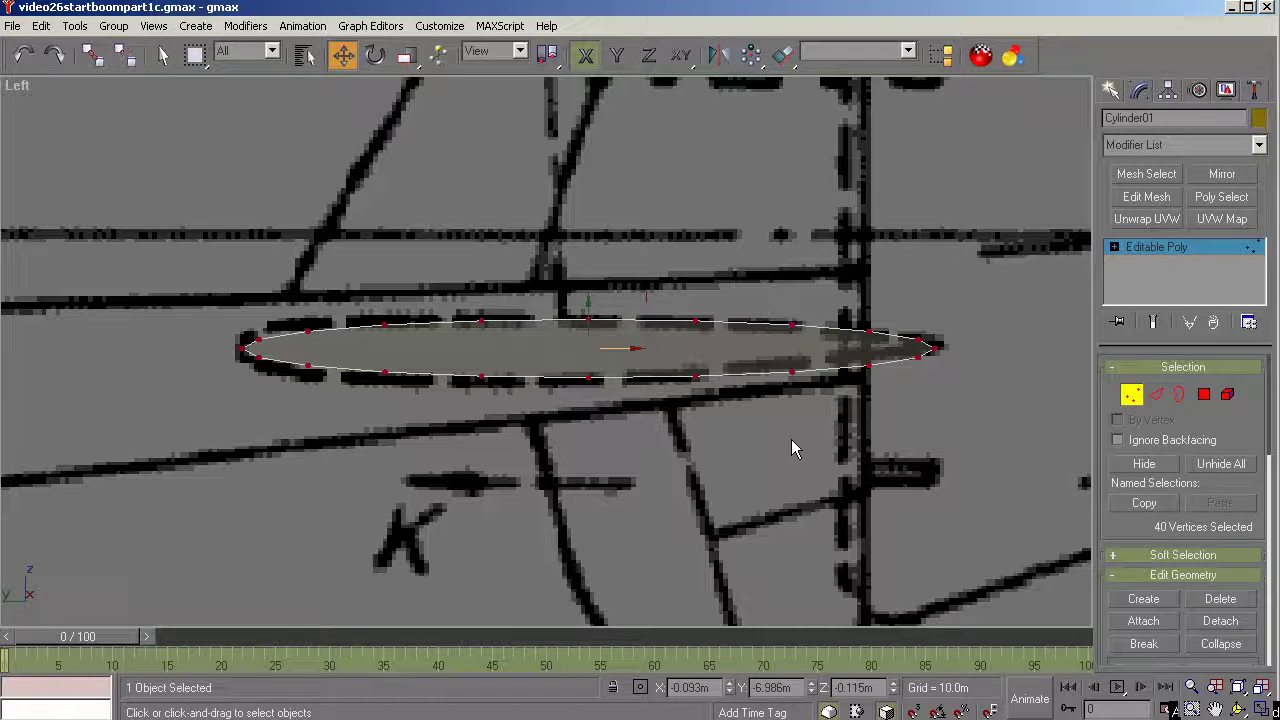
left_click(600, 520)
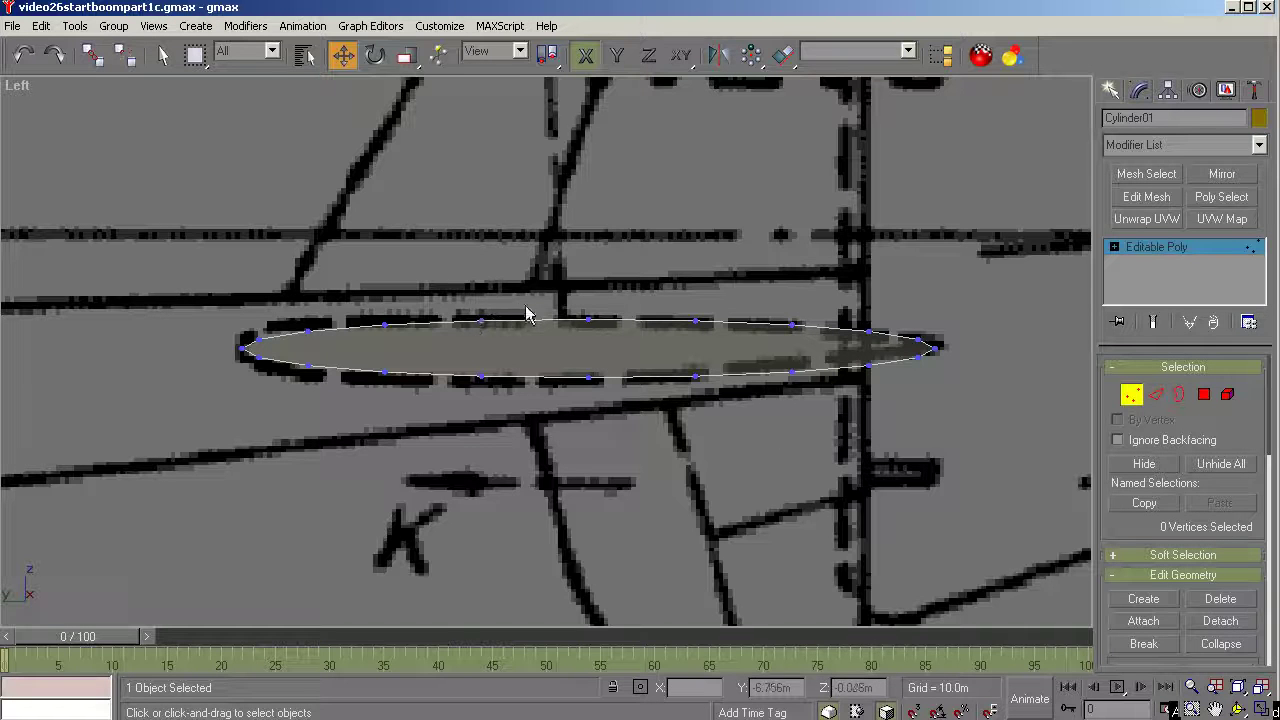
left_click_drag(520, 298, 218, 440)
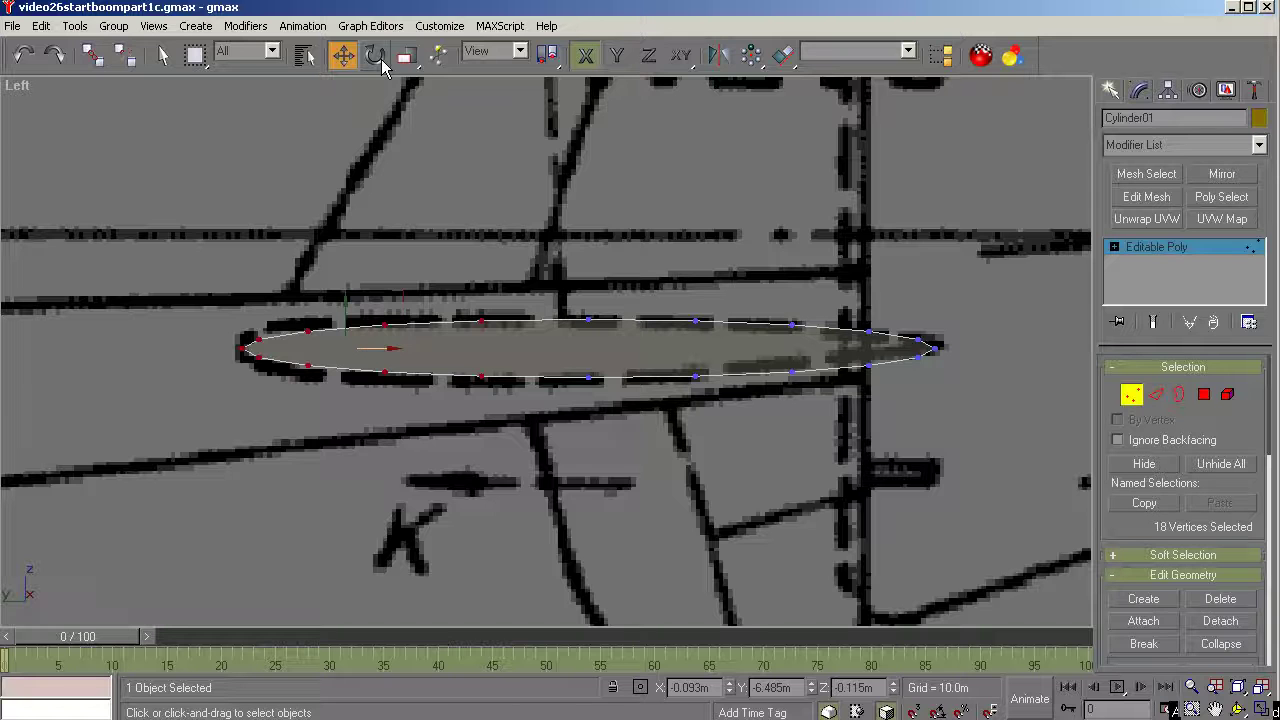
left_click(406, 56)
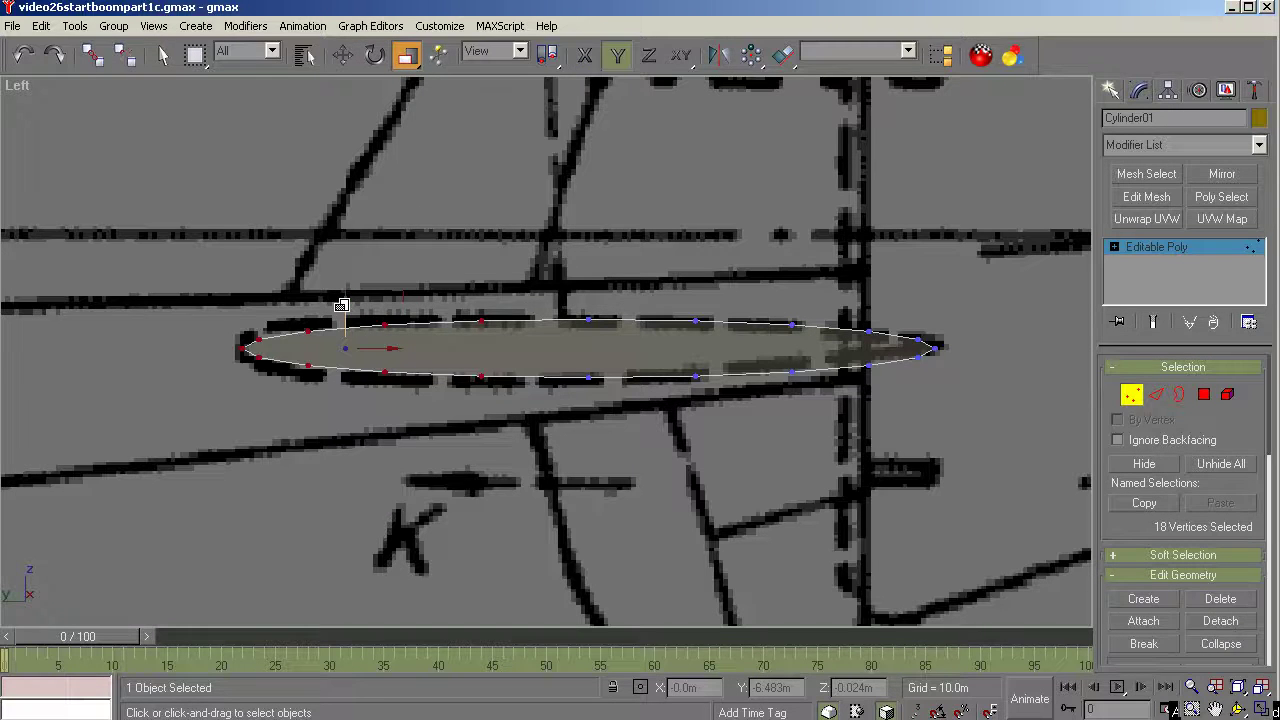
left_click_drag(342, 304, 338, 295)
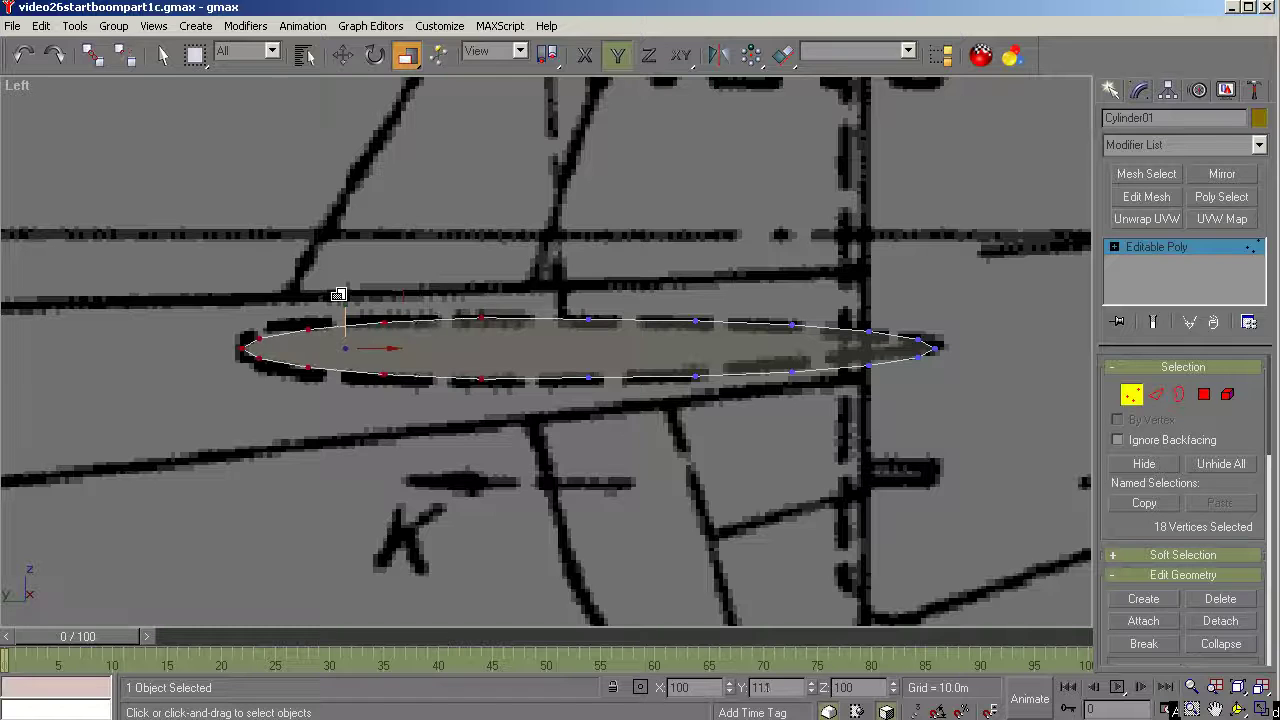
Scale progressively smaller groups of vertices at the profile's front end vertically to follow the rounded nose of the dashed outline.
left_click_drag(428, 295, 150, 435)
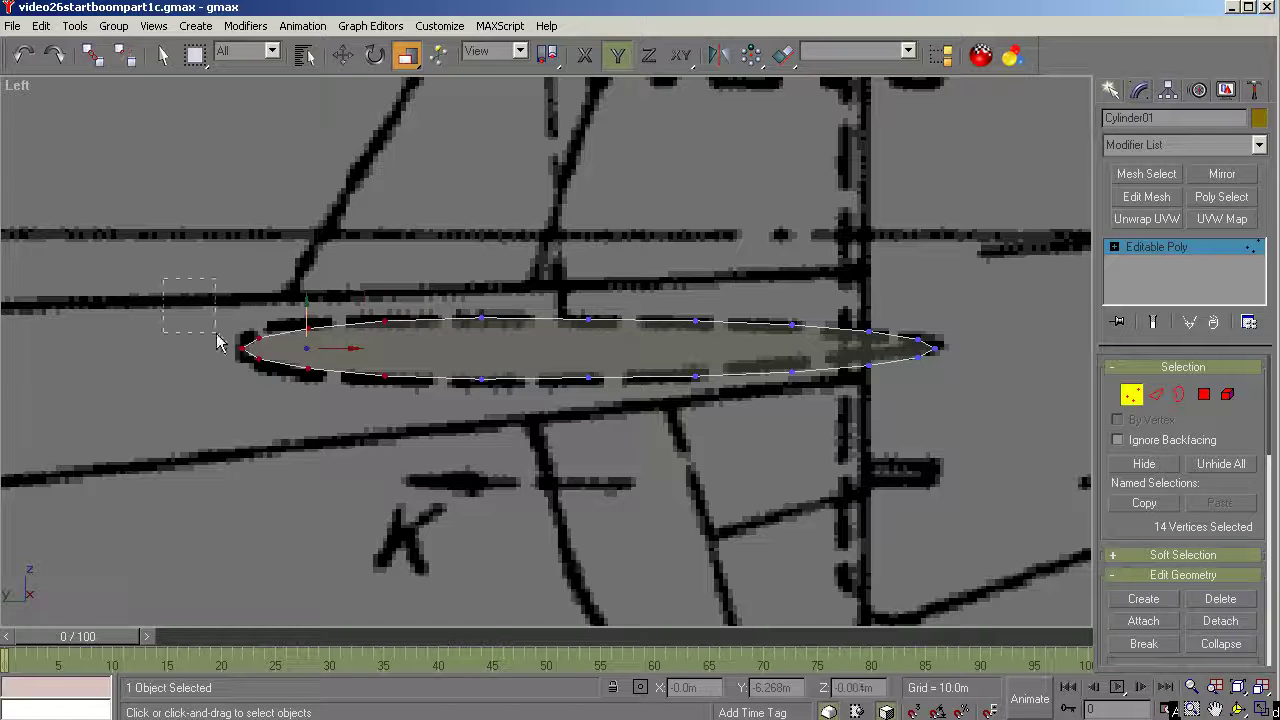
left_click_drag(220, 342, 330, 444)
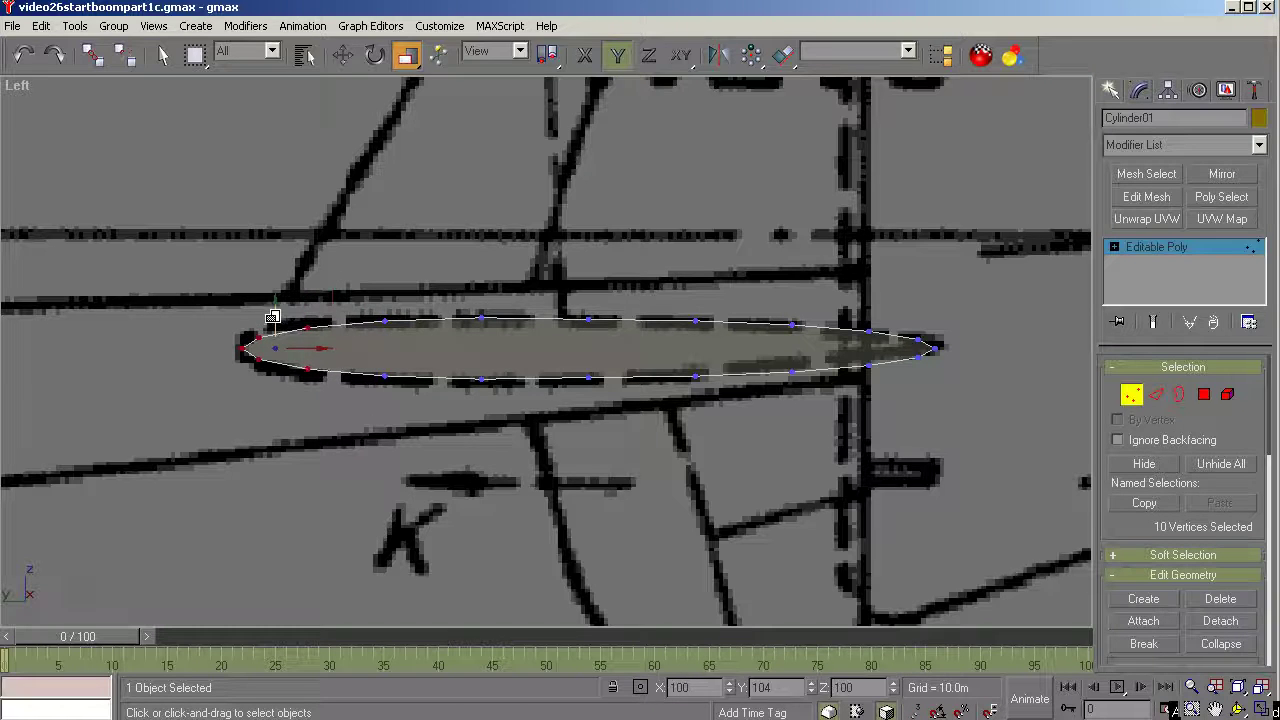
left_click_drag(273, 317, 273, 302)
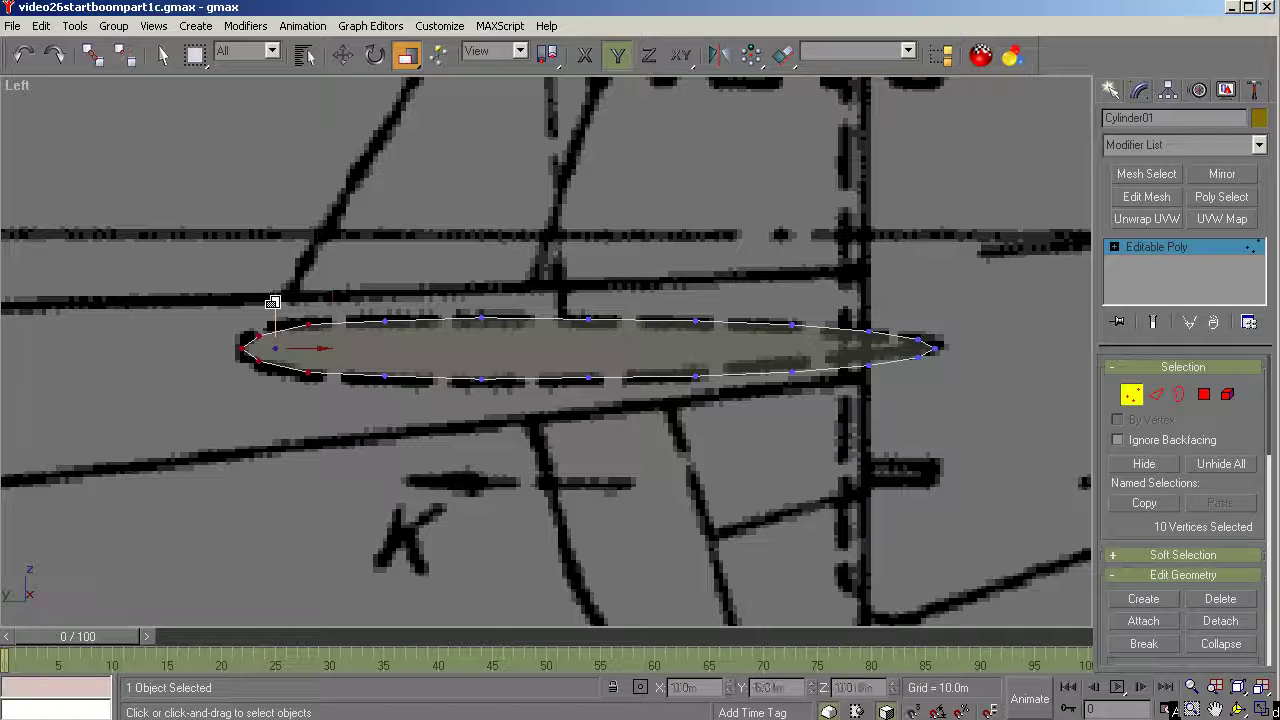
left_click(192, 305)
Spread the upper and lower vertices just behind the nose tip vertically until they meet the dashed outline.
scroll(190, 331, "up", 4)
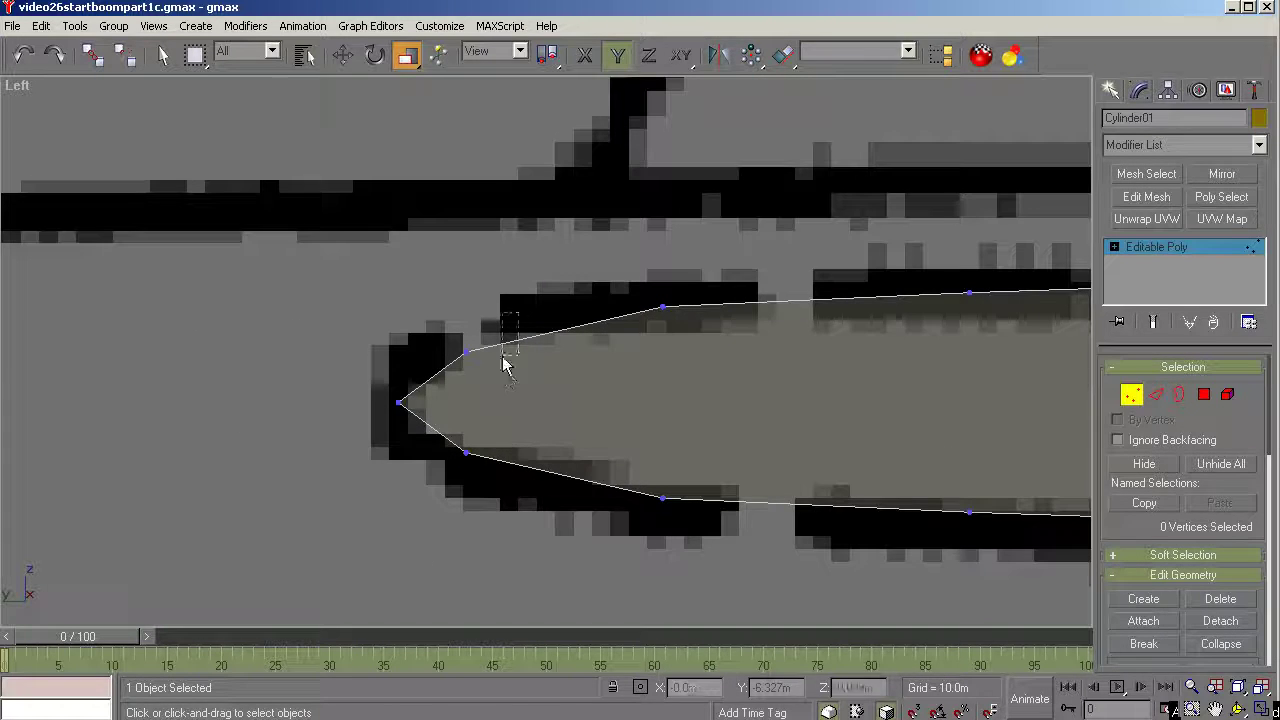
left_click_drag(516, 345, 458, 505)
left_click_drag(465, 381, 466, 337)
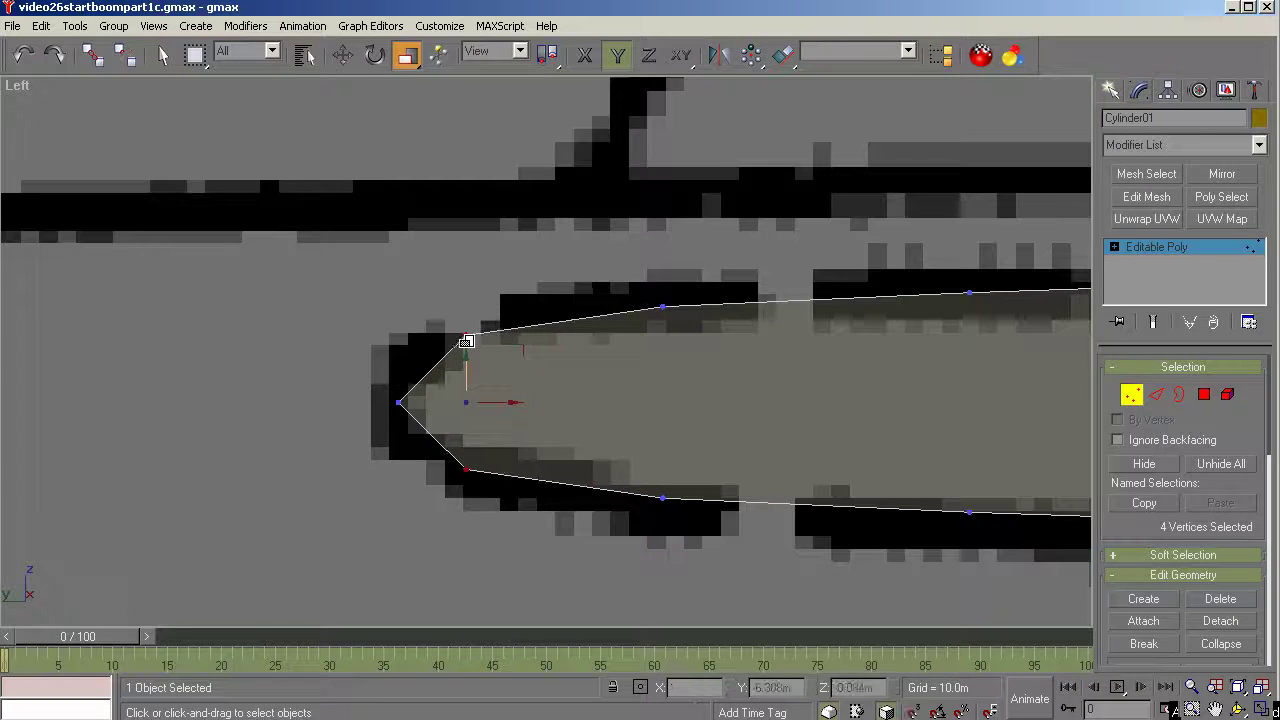
Move the nose tip vertices slightly rearward to Y -6.276 m.
left_click(343, 56)
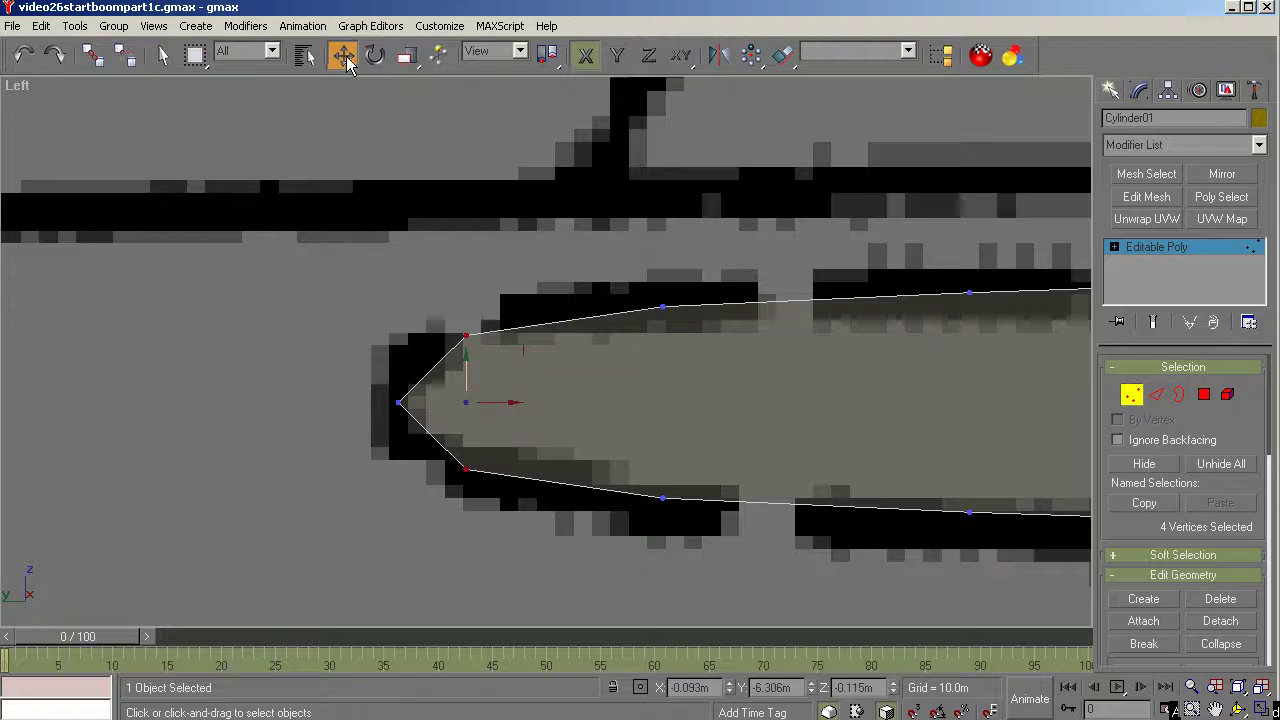
left_click(400, 401)
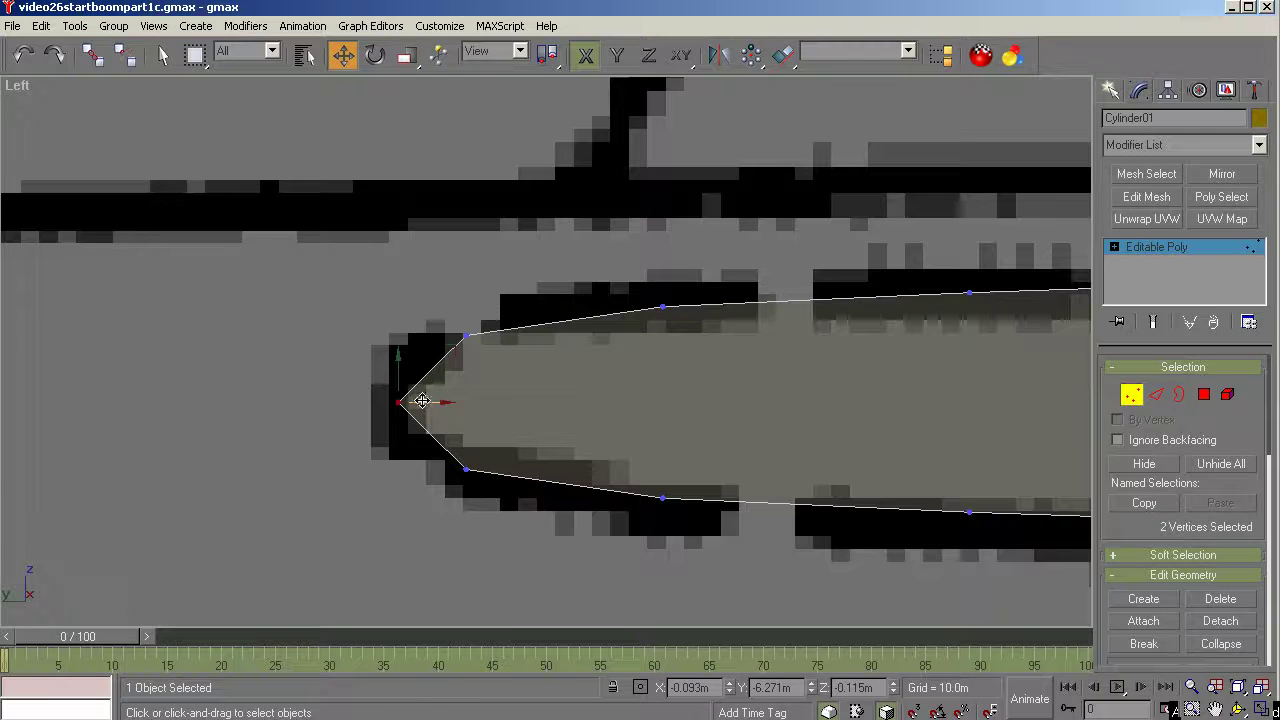
left_click_drag(423, 401, 426, 401)
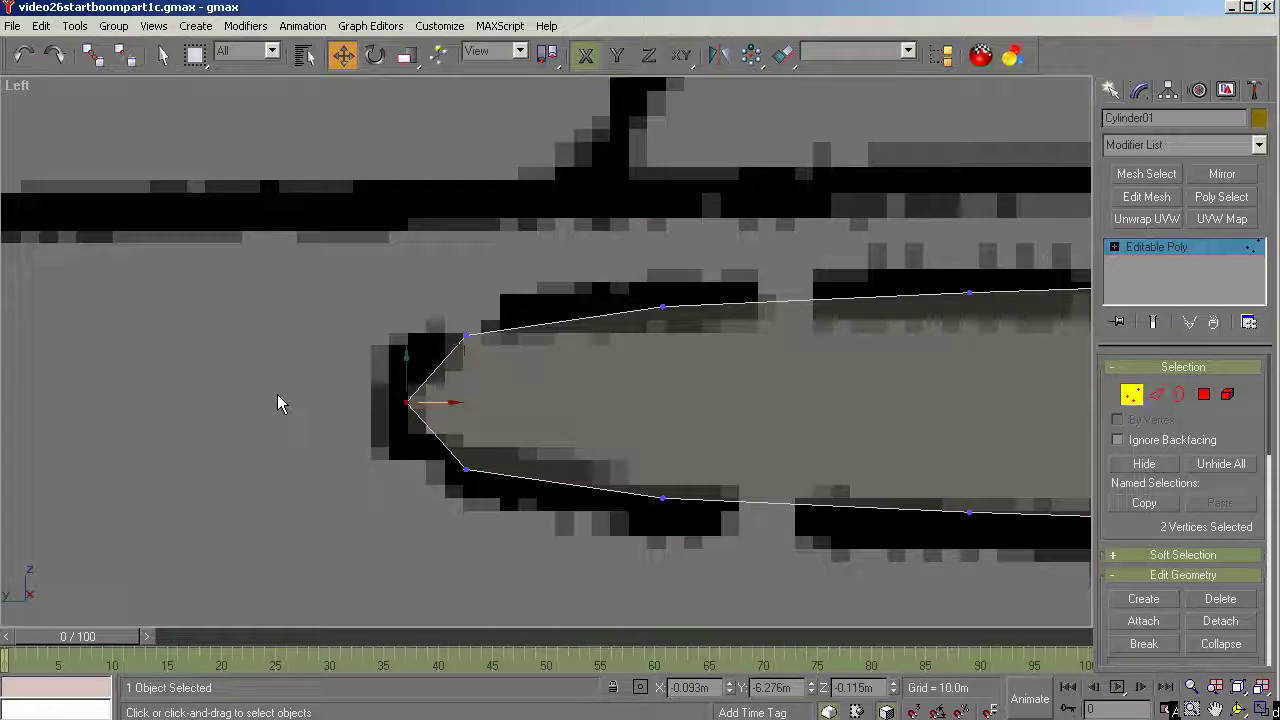
scroll(213, 397, "down", 3)
scroll(210, 392, "down", 5)
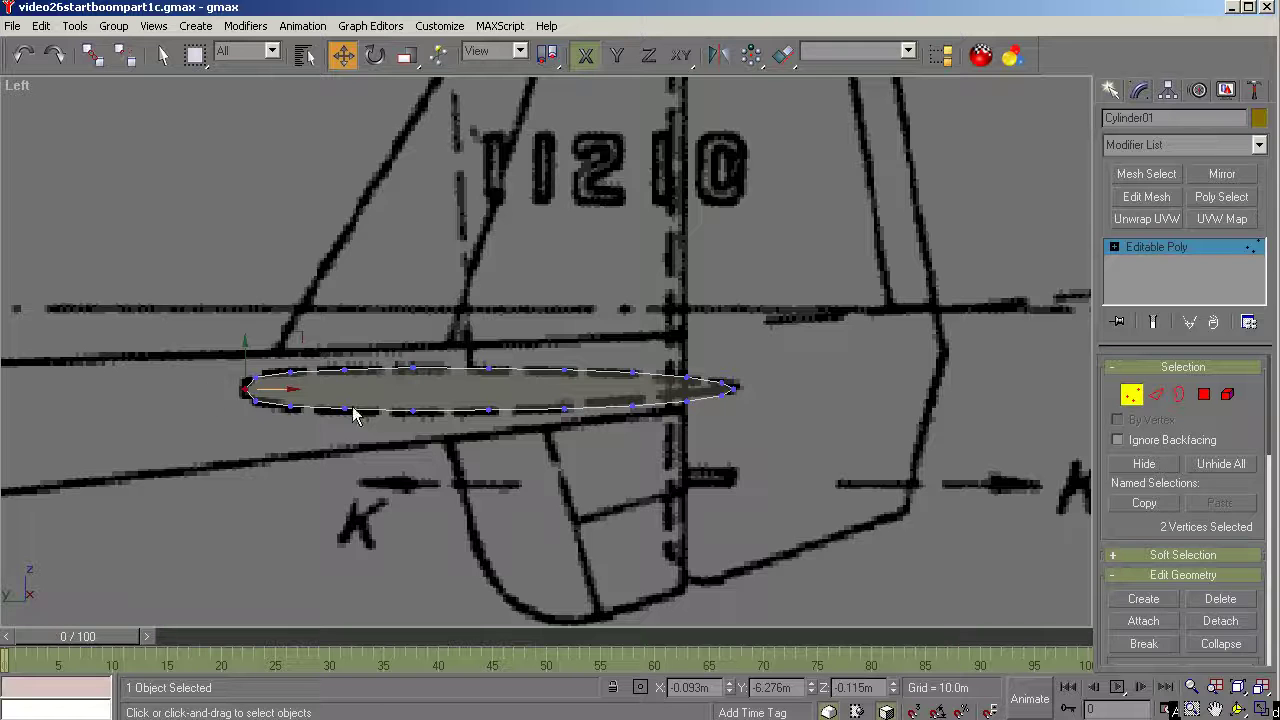
Raise three neighbouring lower rear vertex pairs to Z -0.156 m, then the rearmost two of those pairs to Z -0.145 m.
scroll(533, 420, "up", 4)
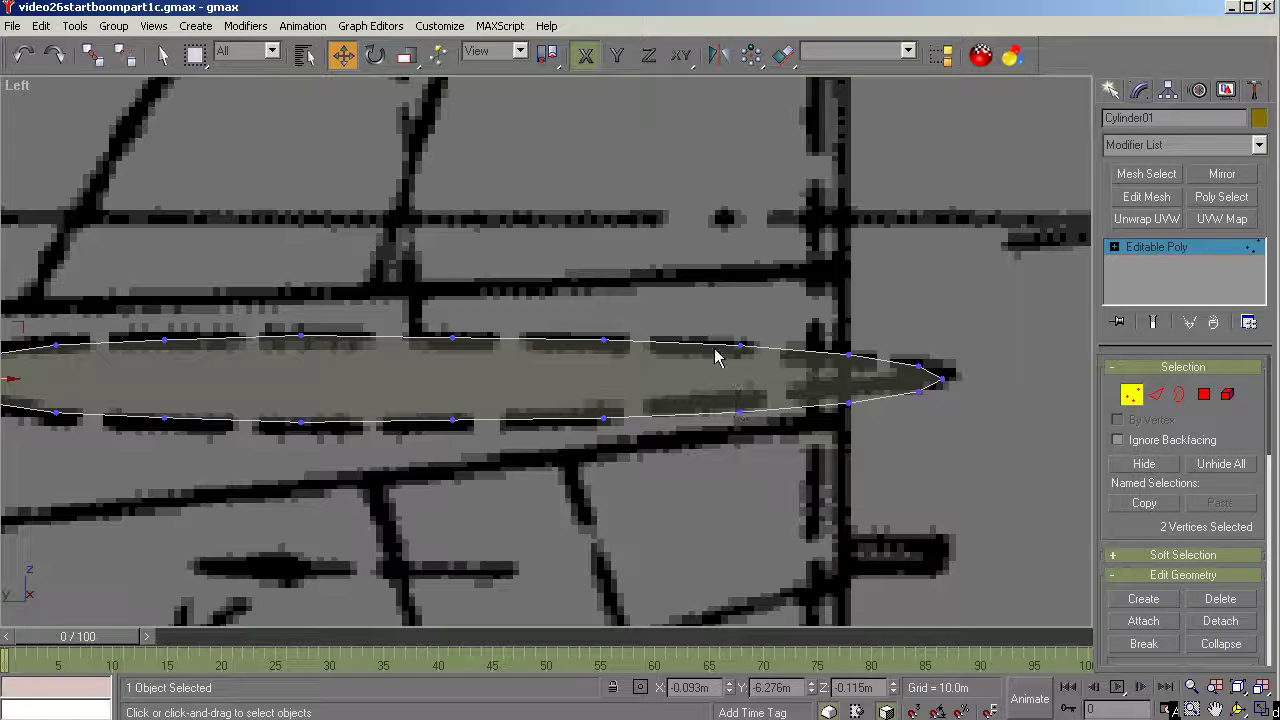
left_click_drag(686, 386, 767, 443)
left_click(605, 422, "ctrl")
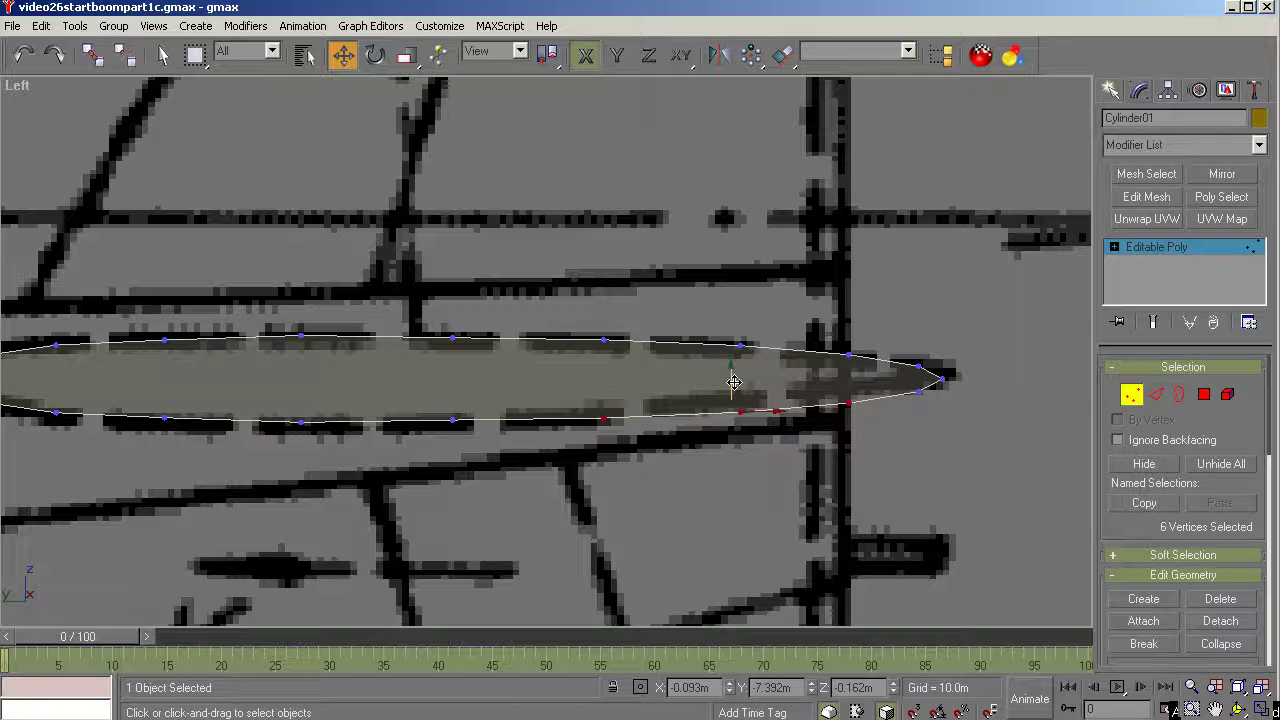
left_click_drag(734, 382, 734, 377)
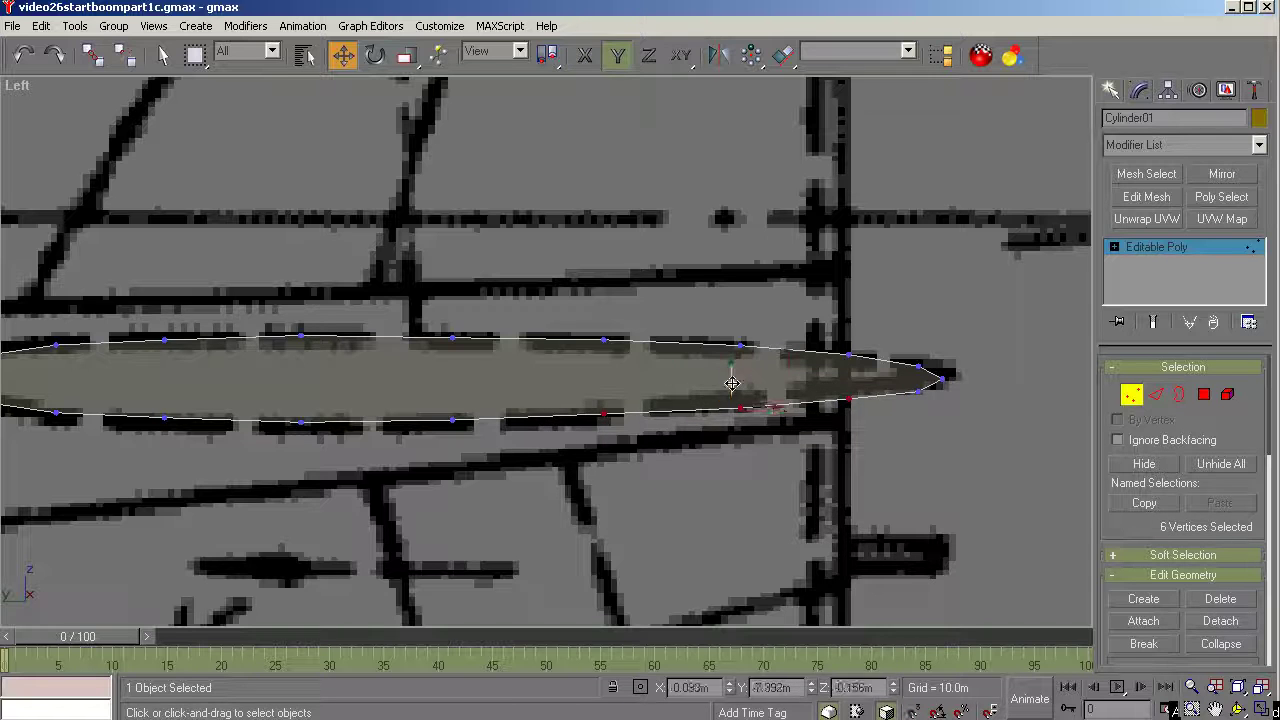
left_click_drag(800, 424, 871, 449)
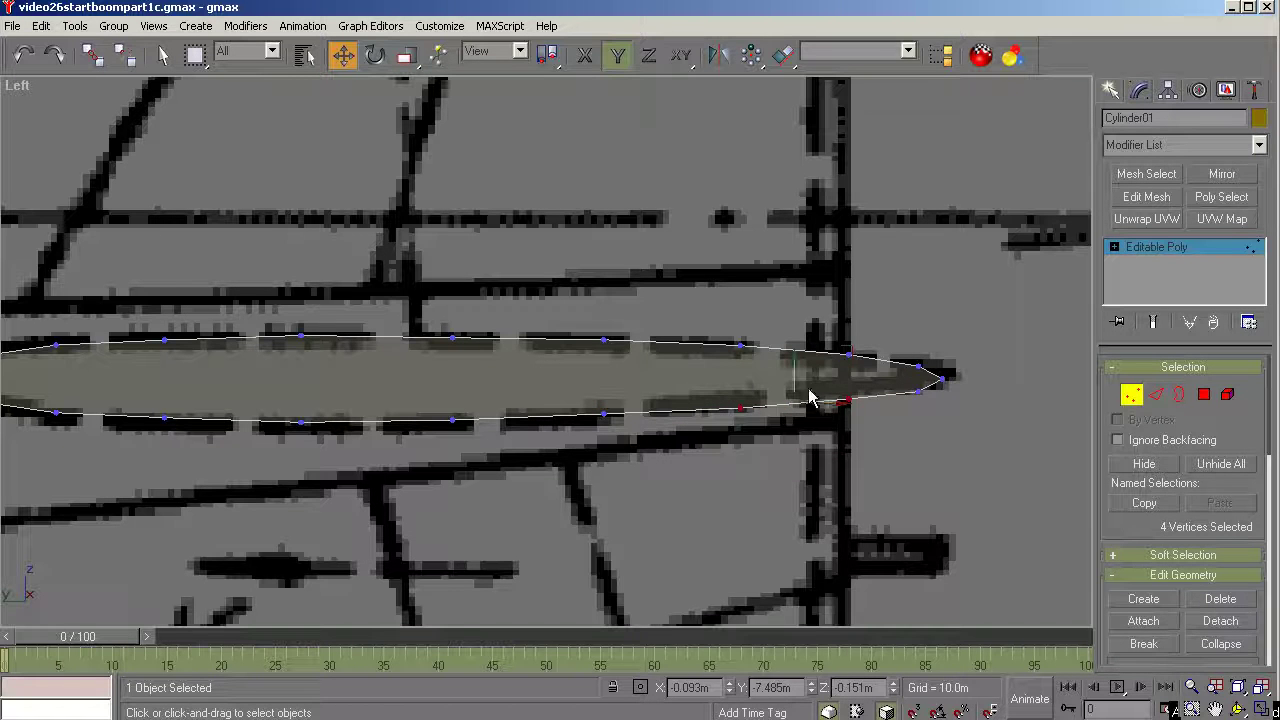
left_click_drag(793, 378, 800, 371)
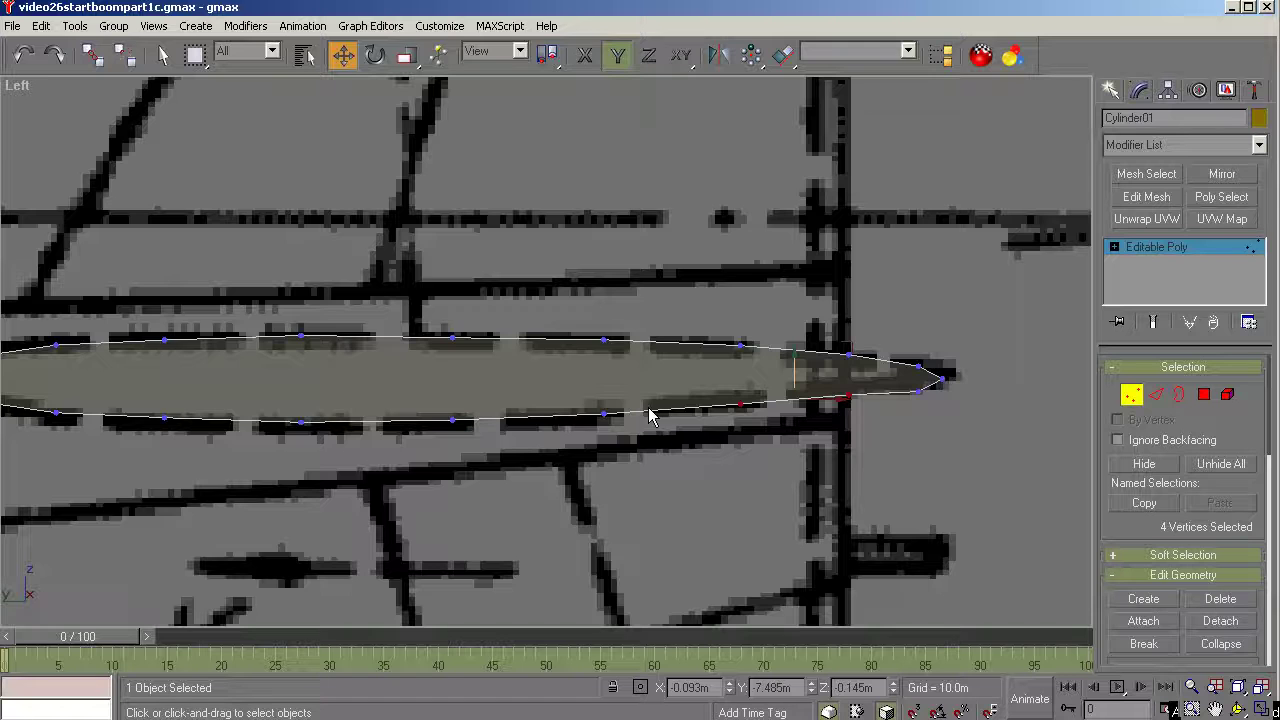
Raise the six vertices at the trailing edge to Z -0.109 m and shift the ones just ahead of the tip forward.
scroll(971, 407, "up", 2)
left_click_drag(970, 330, 880, 447)
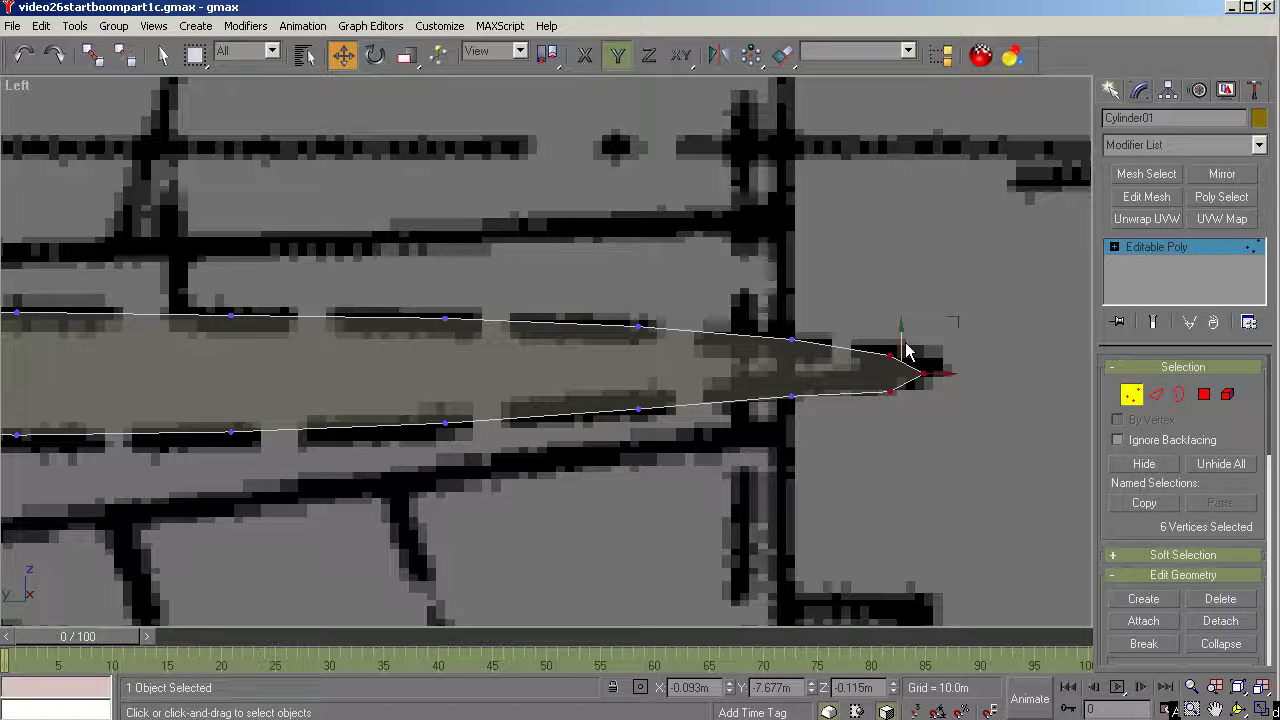
left_click_drag(907, 350, 906, 345)
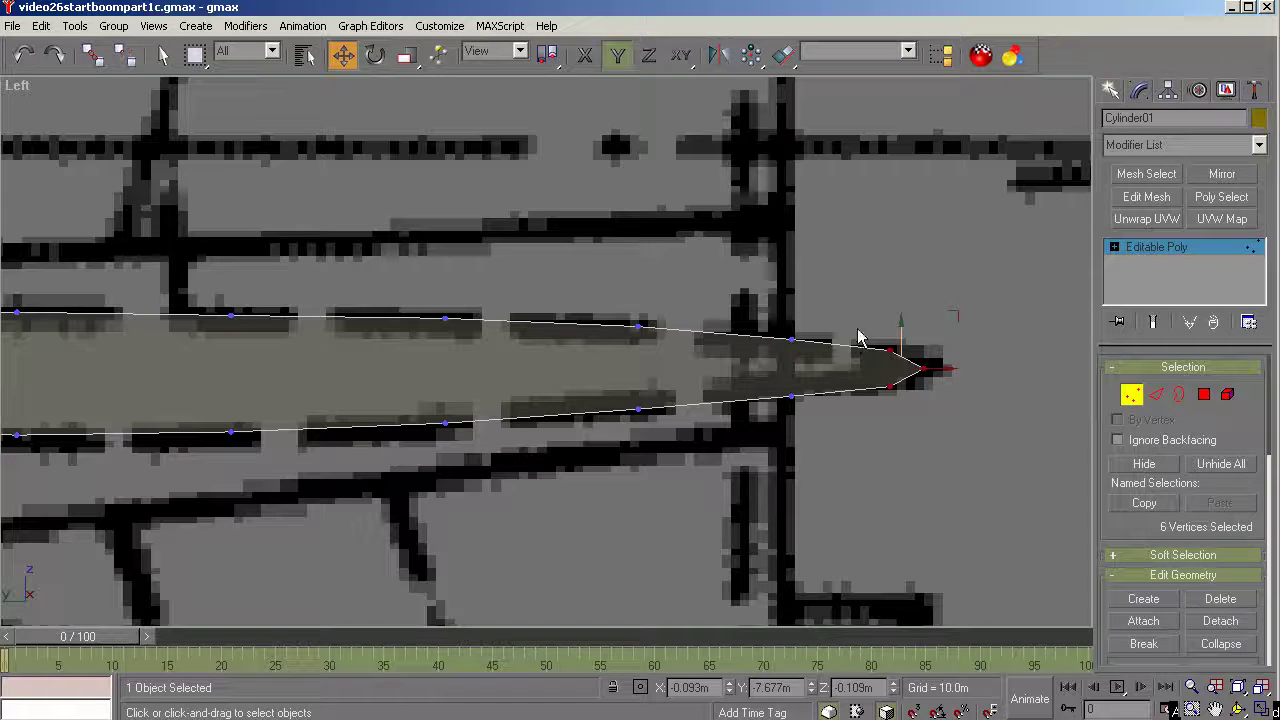
left_click_drag(857, 331, 897, 416)
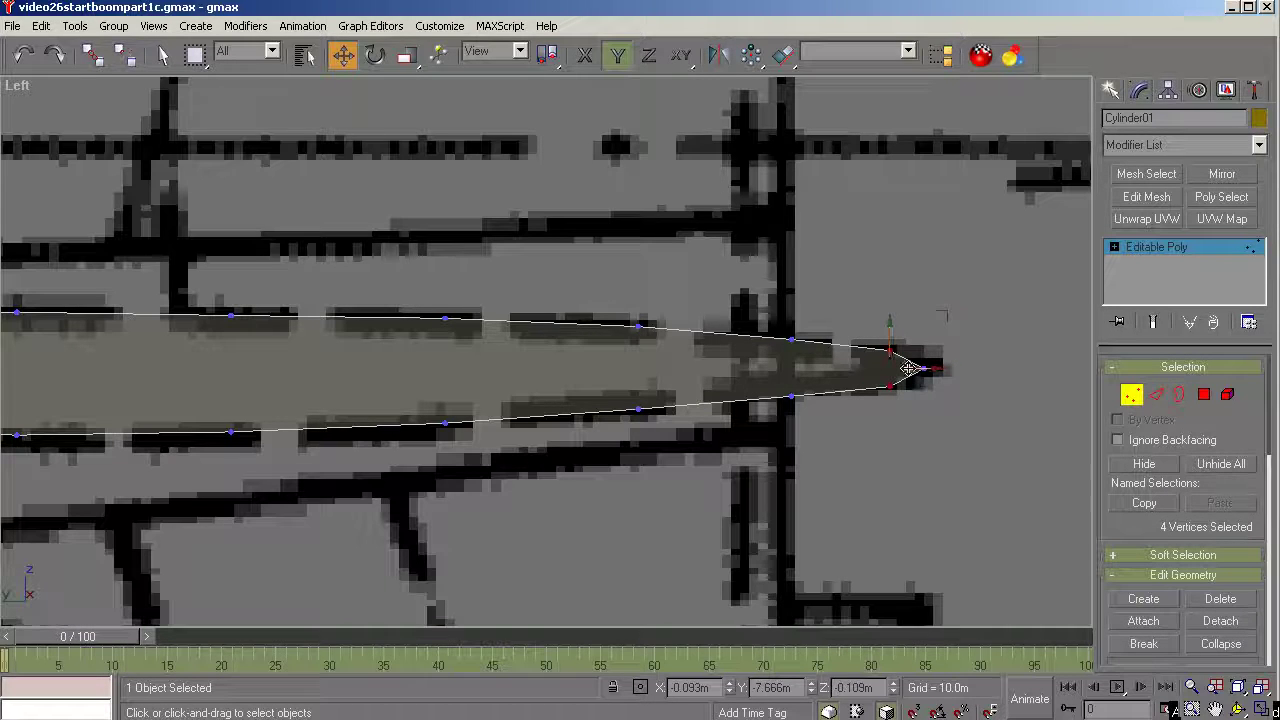
left_click_drag(912, 369, 881, 375)
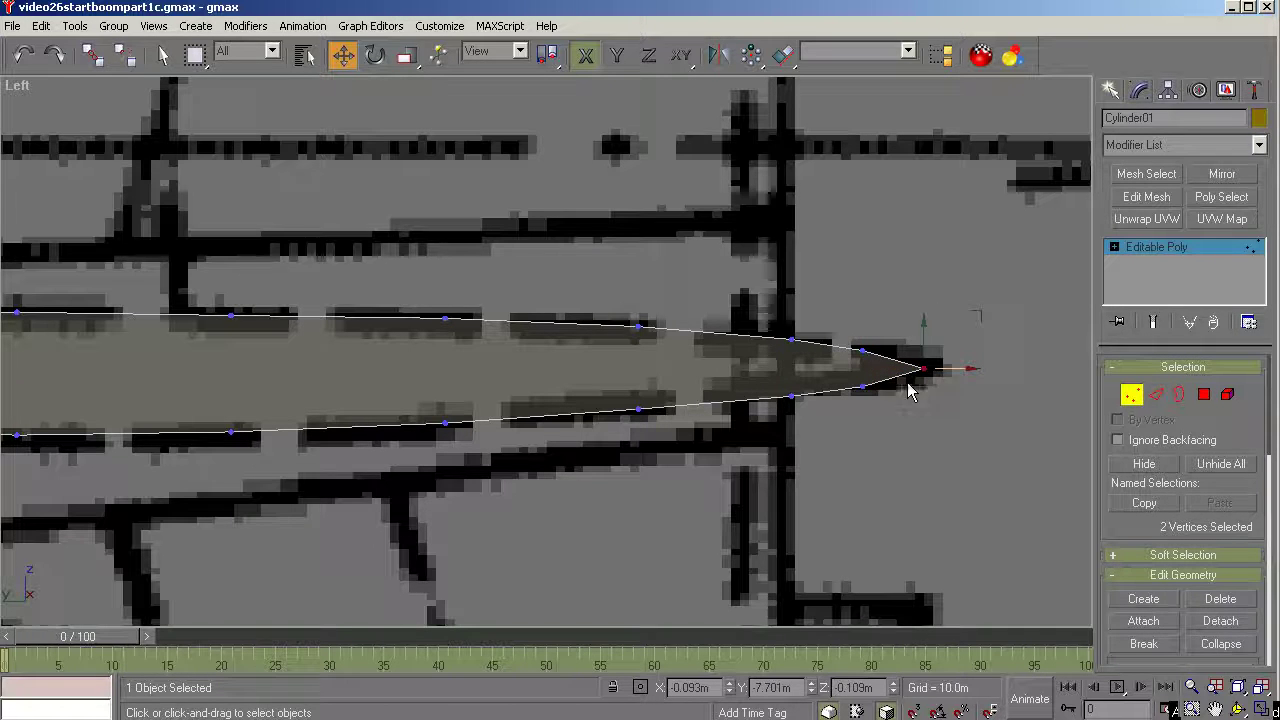
Nudge the trailing-edge tip up slightly and raise the two lower vertex pairs just ahead of it to Z -0.128 m.
left_click(922, 369)
left_click_drag(924, 350, 705, 419)
left_click_drag(823, 363, 825, 359)
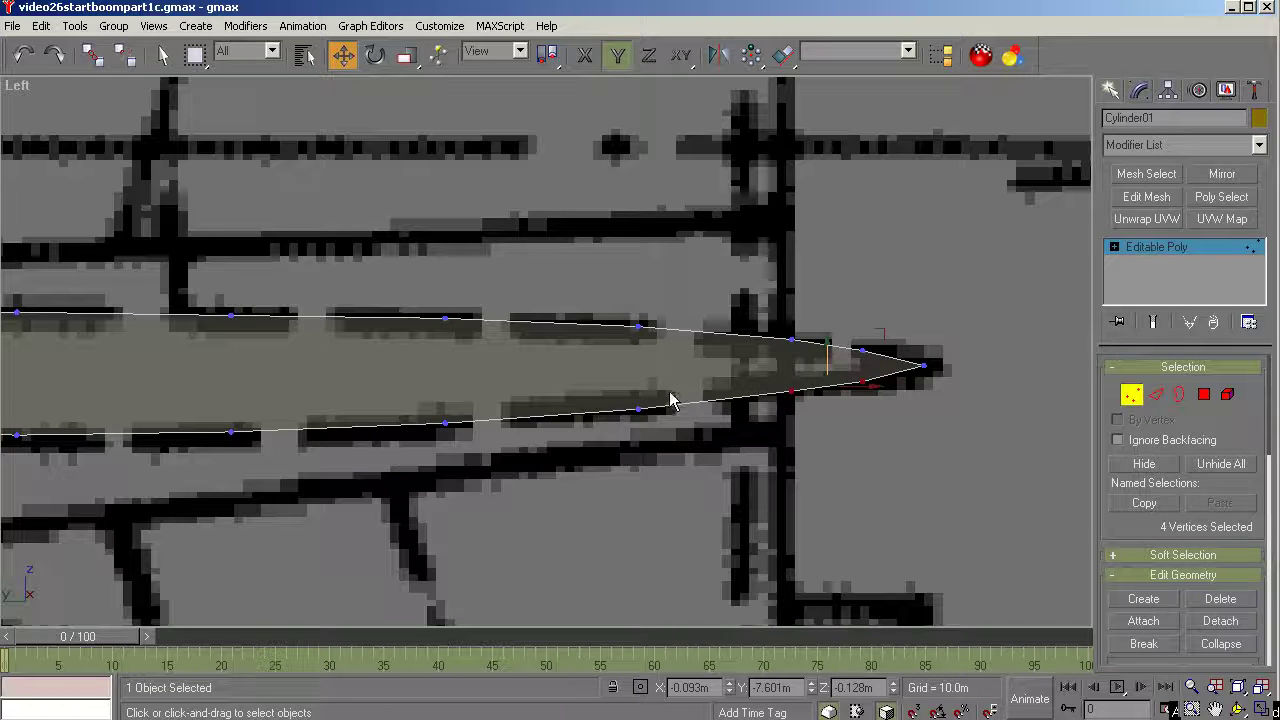
Raise the third lower vertex pair ahead of the trailing-edge tip to Z -0.149 m to fit the dashed outline.
left_click_drag(671, 400, 591, 443)
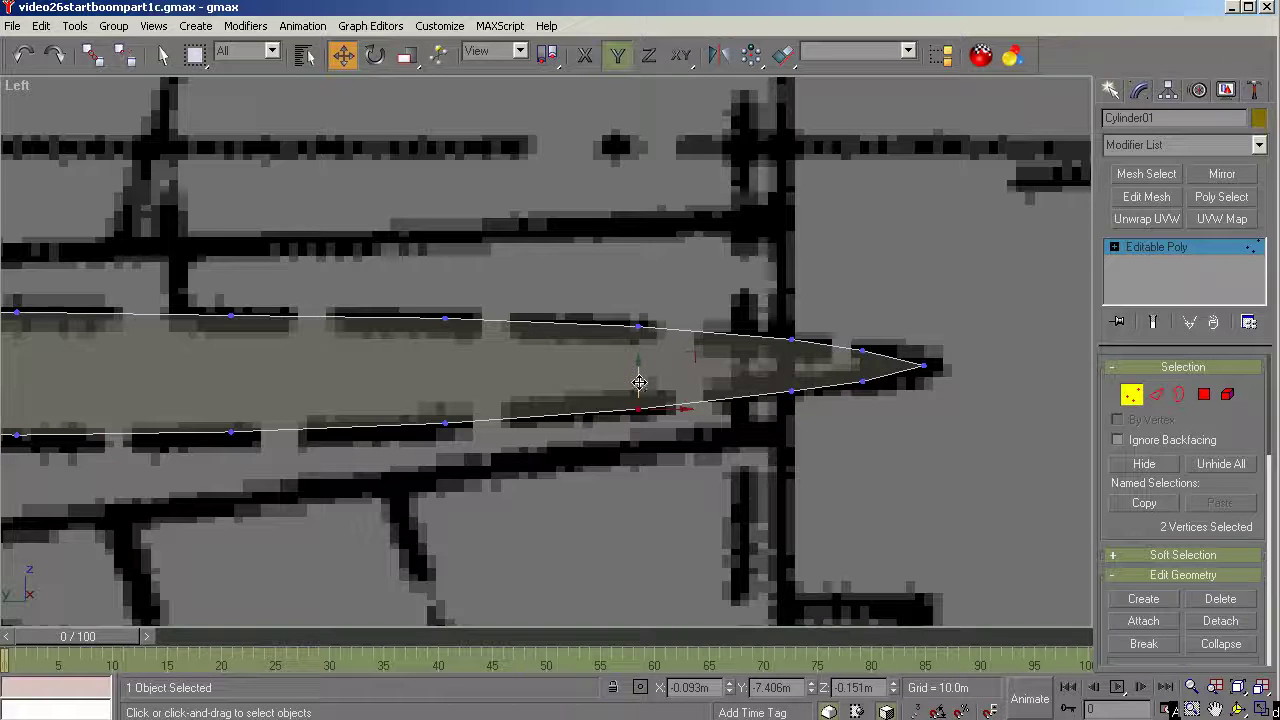
left_click_drag(639, 383, 640, 381)
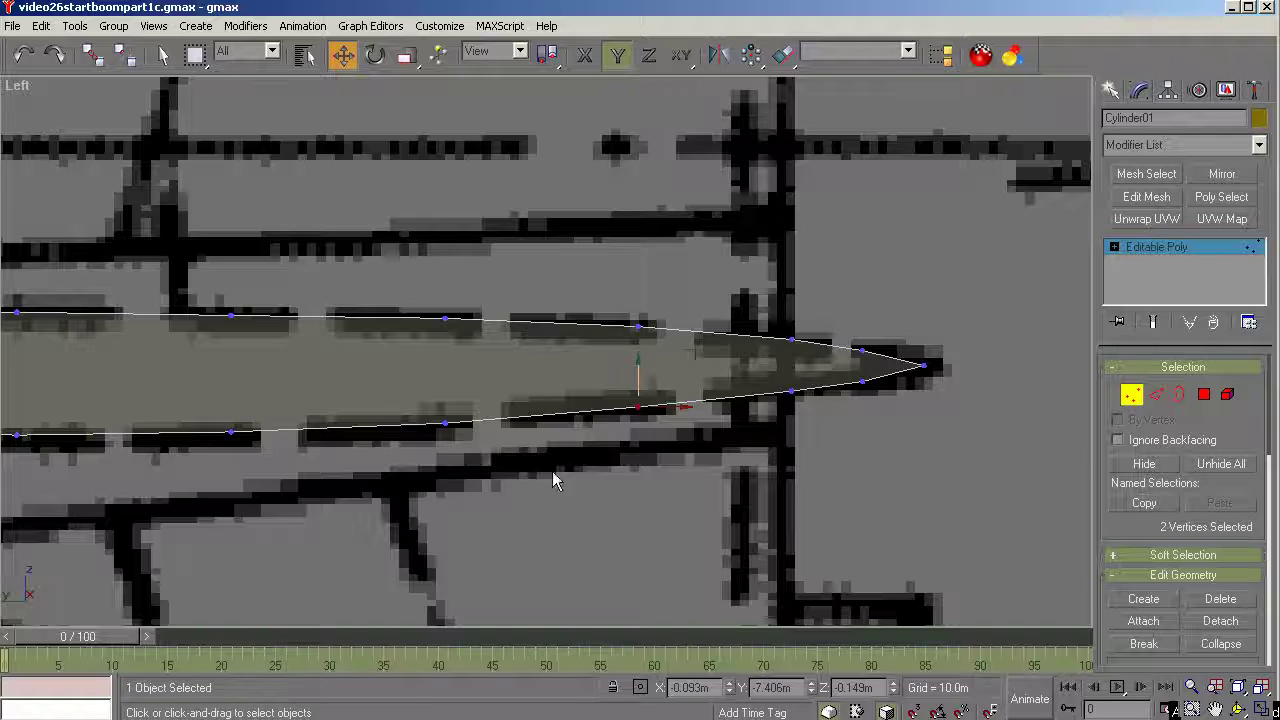
scroll(754, 500, "down", 5)
scroll(345, 455, "up", 2)
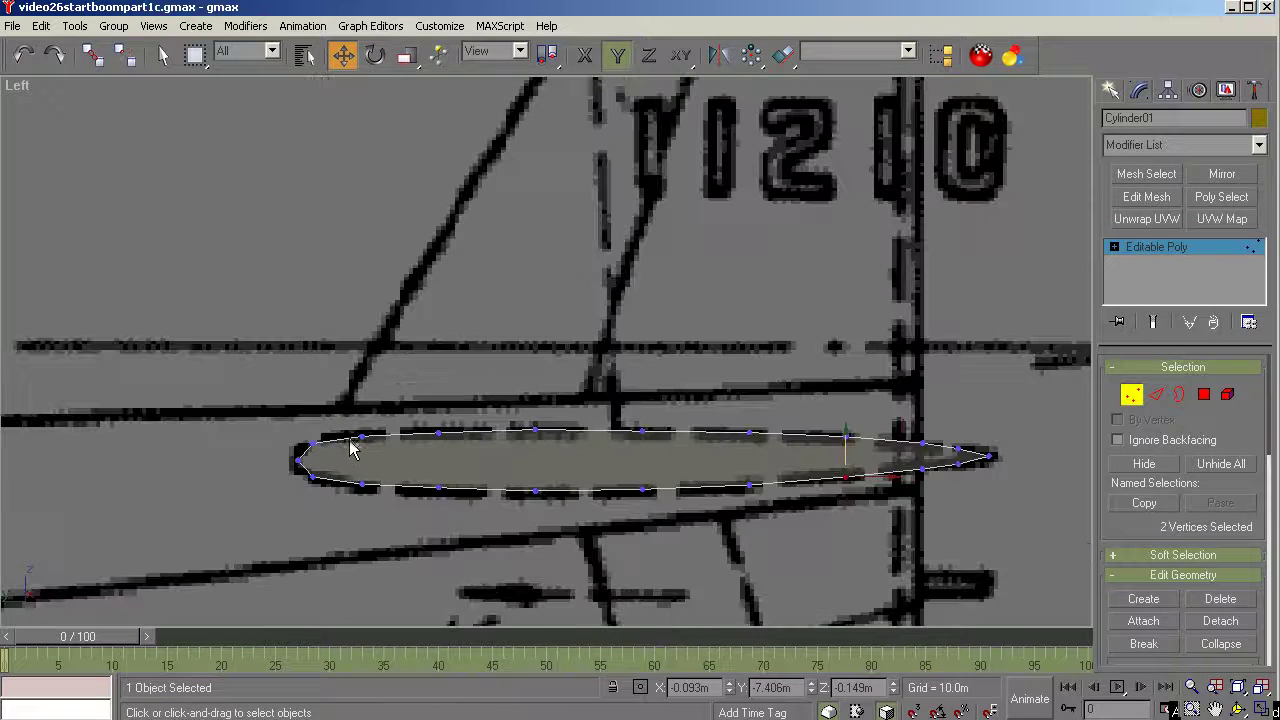
scroll(355, 425, "down", 1)
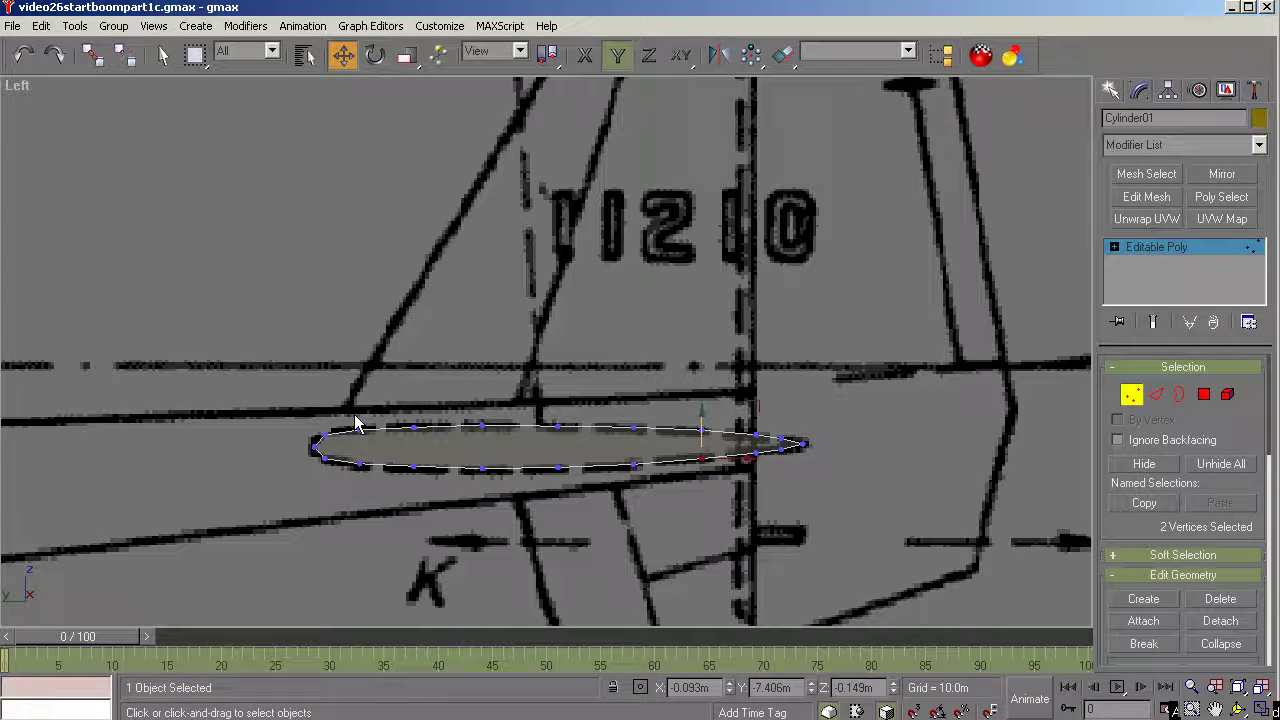
In the top view, move the cylinder's right-end vertices to X 1.979 m and its left-end vertices to X -1.857 m to span the stabilizer.
left_click(1238, 708)
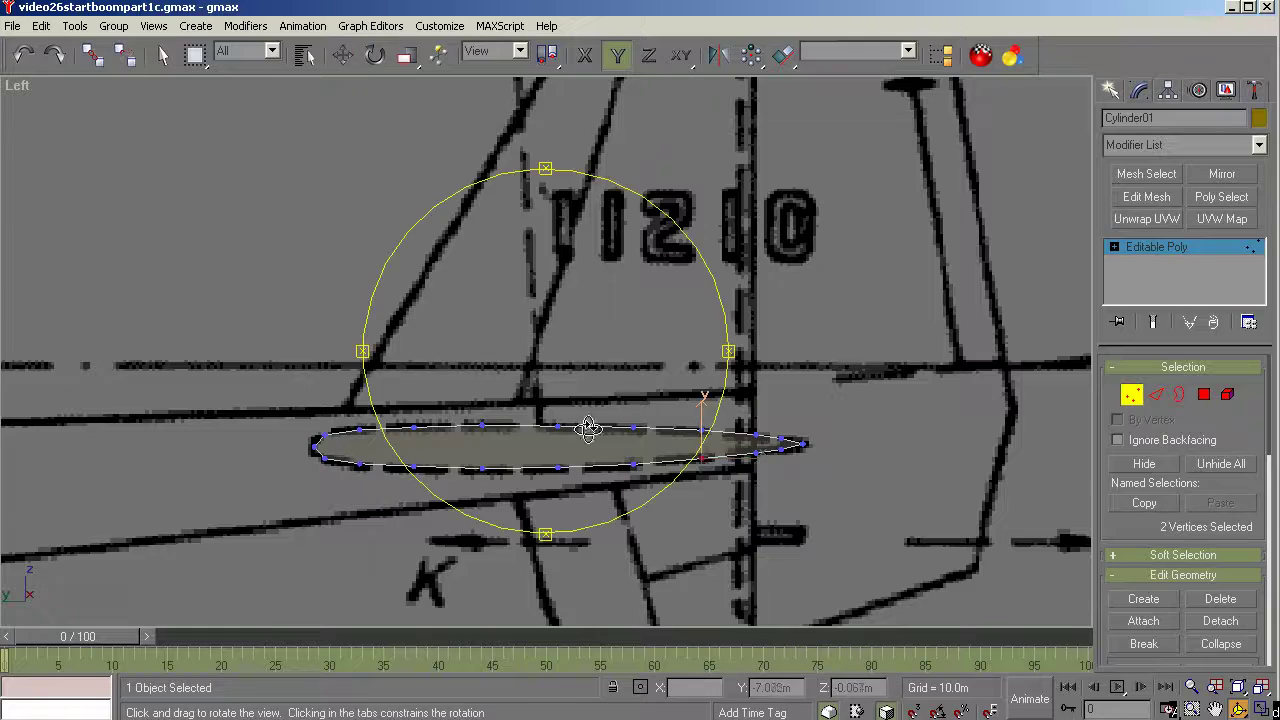
left_click_drag(586, 425, 519, 398)
key("t")
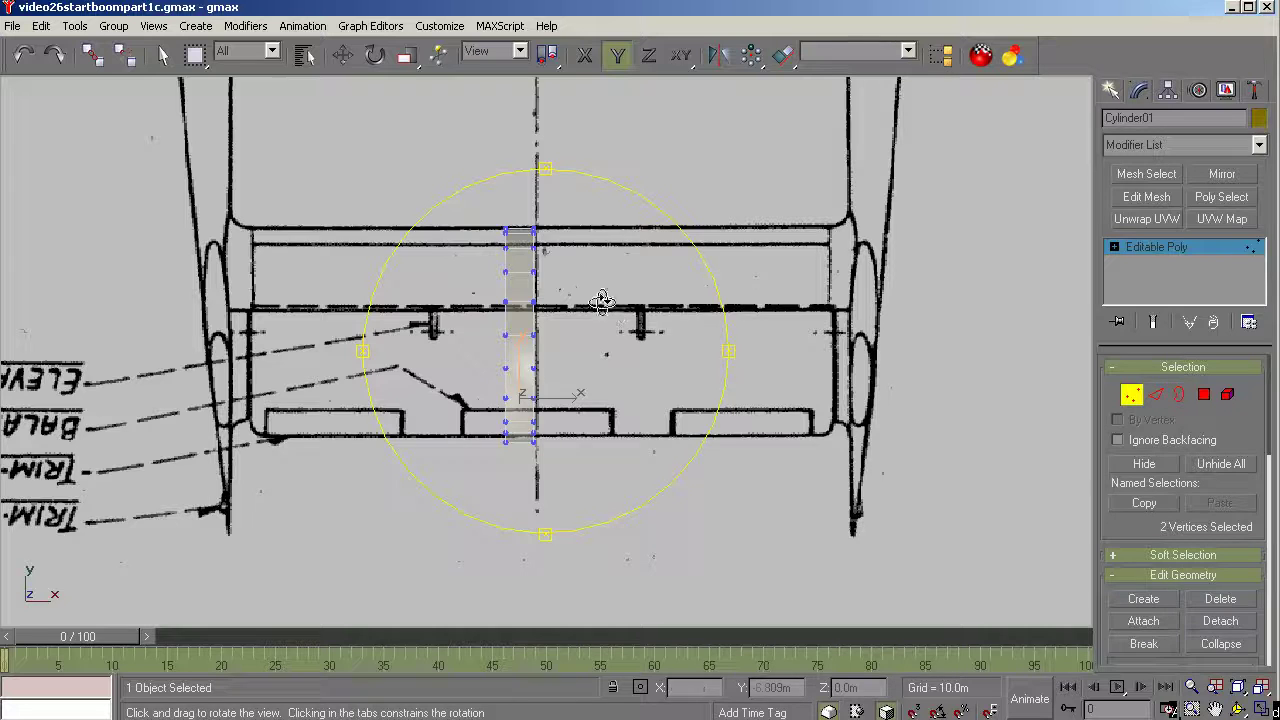
left_click(341, 55)
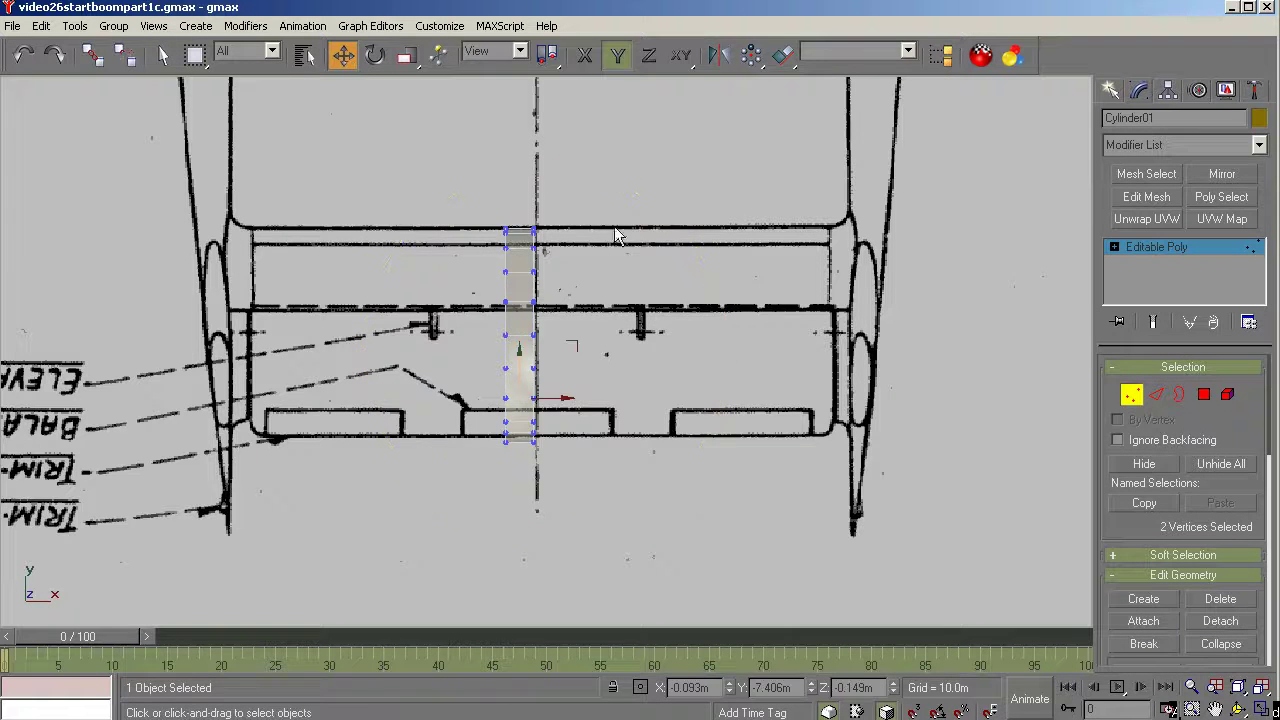
left_click_drag(595, 231, 523, 506)
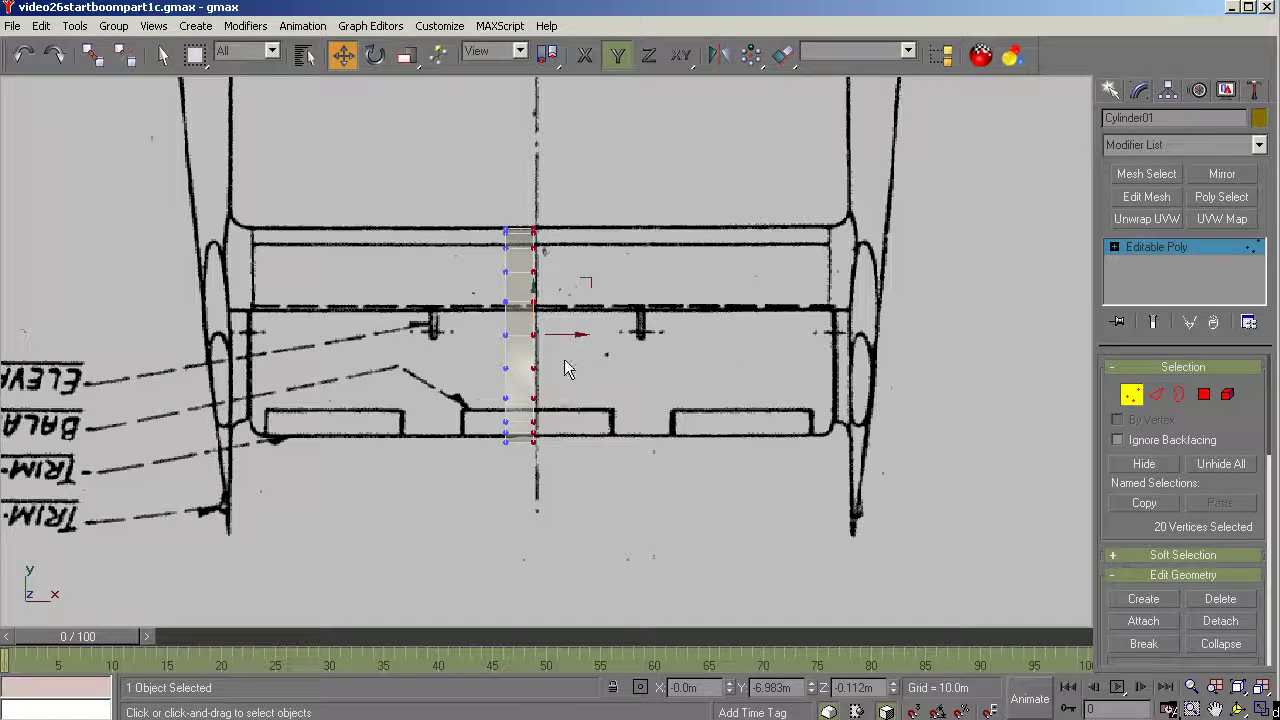
left_click_drag(562, 337, 859, 339)
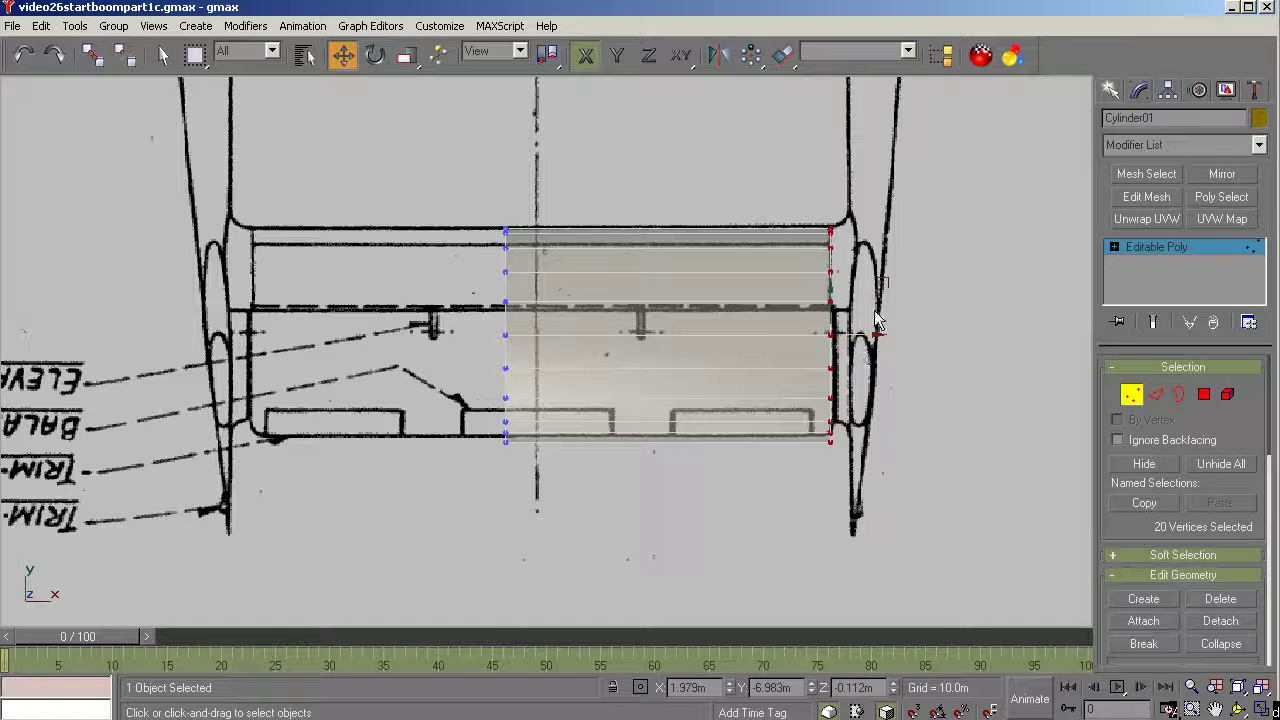
left_click_drag(428, 202, 534, 486)
left_click_drag(532, 335, 281, 321)
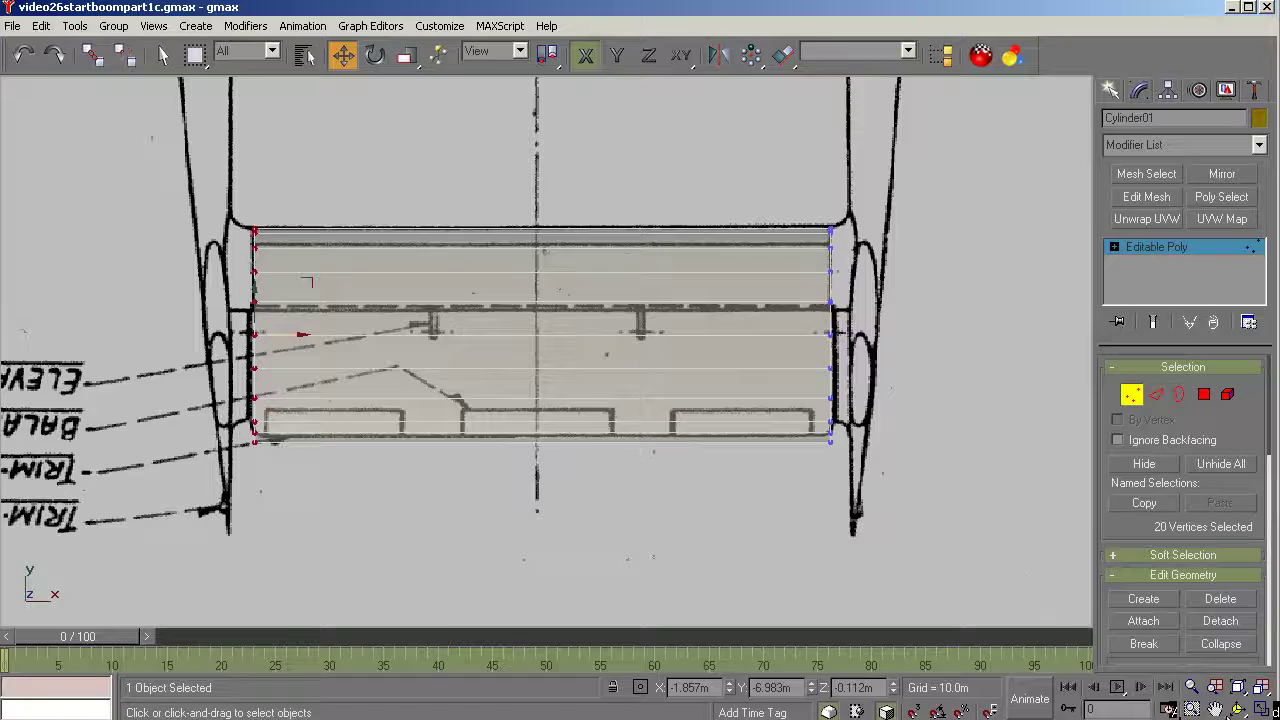
Inspect the stretched stabilizer in an angled 3D view, clear the vertex selection and leave vertex editing.
left_click(1238, 708)
left_click_drag(600, 375, 70, 260)
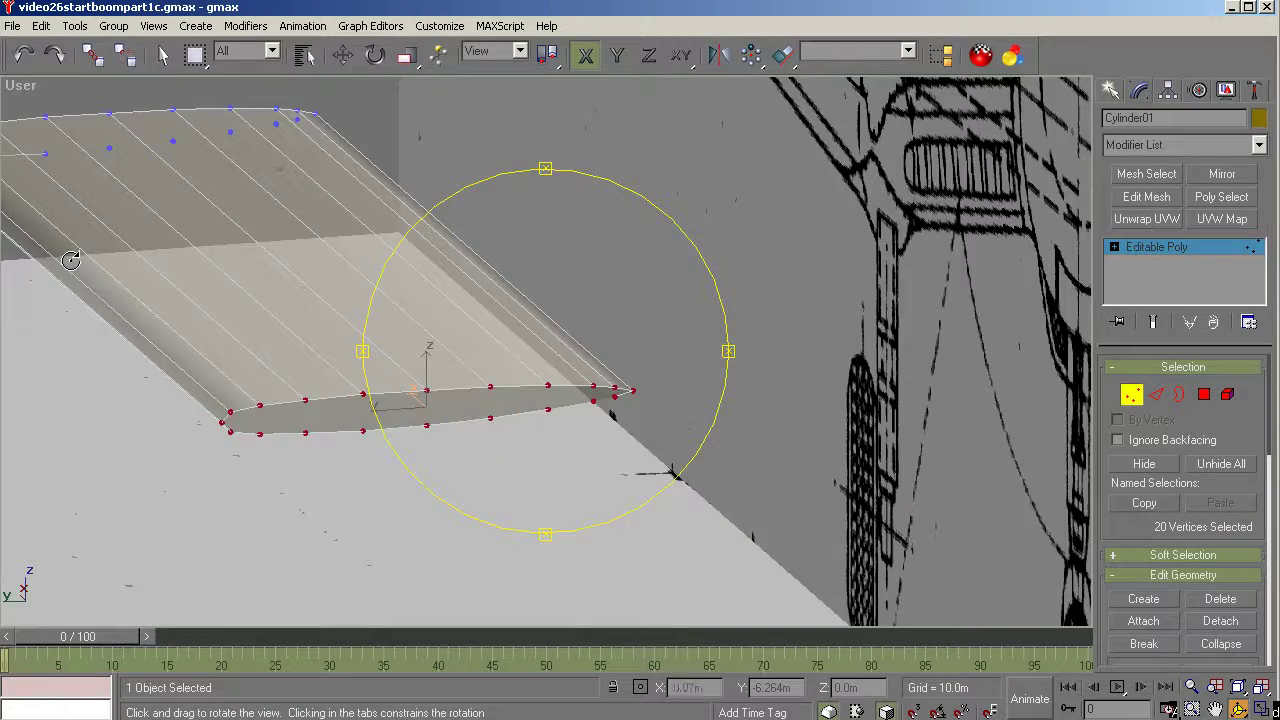
left_click_drag(557, 408, 506, 403)
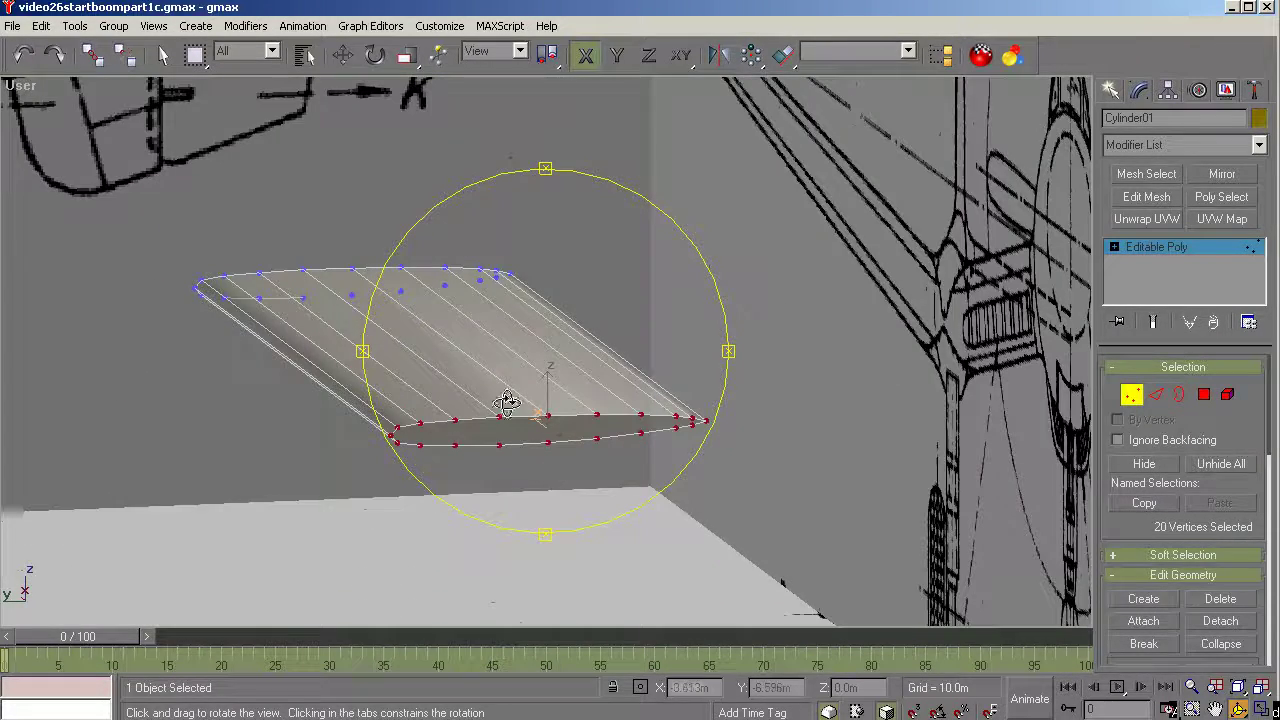
key("w")
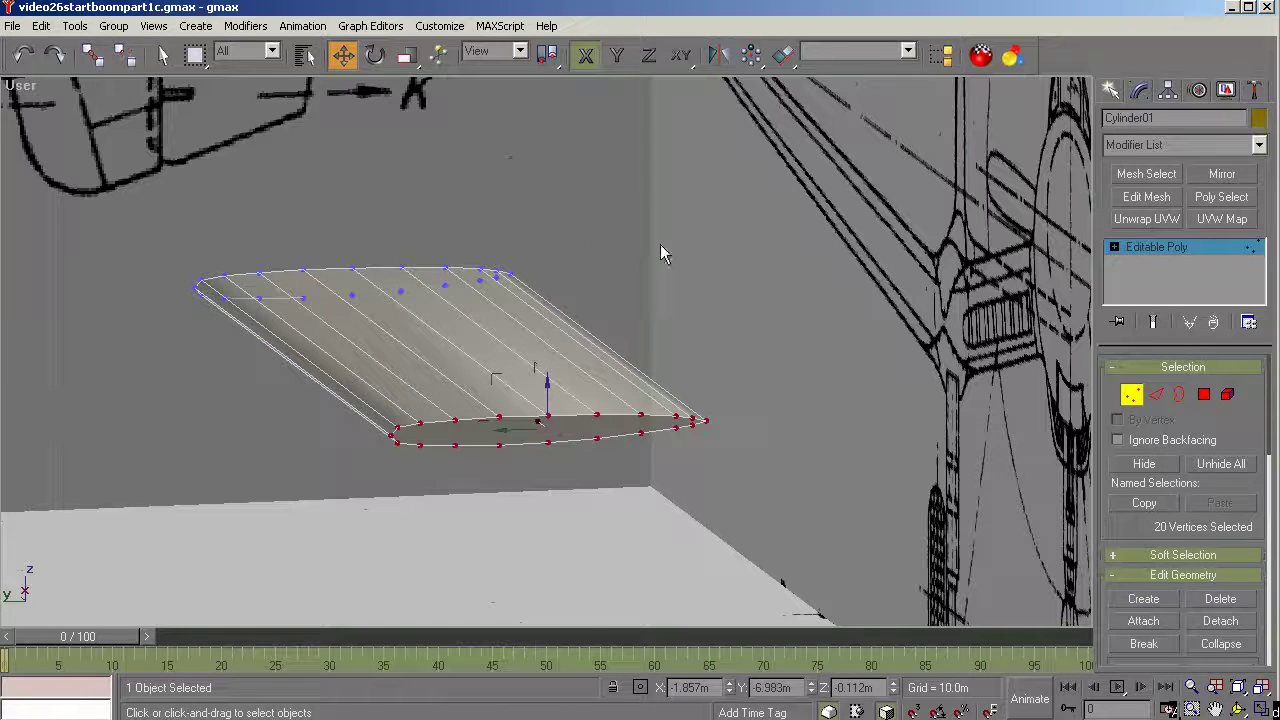
left_click(166, 58)
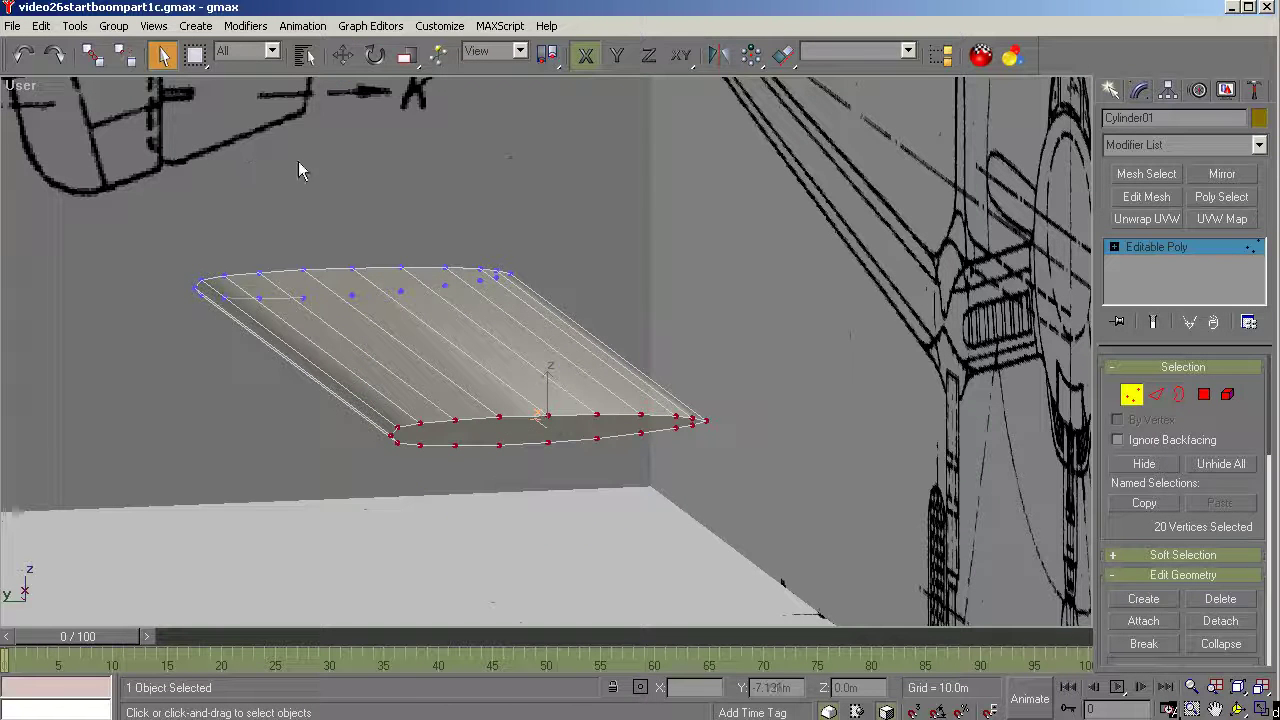
left_click(301, 164)
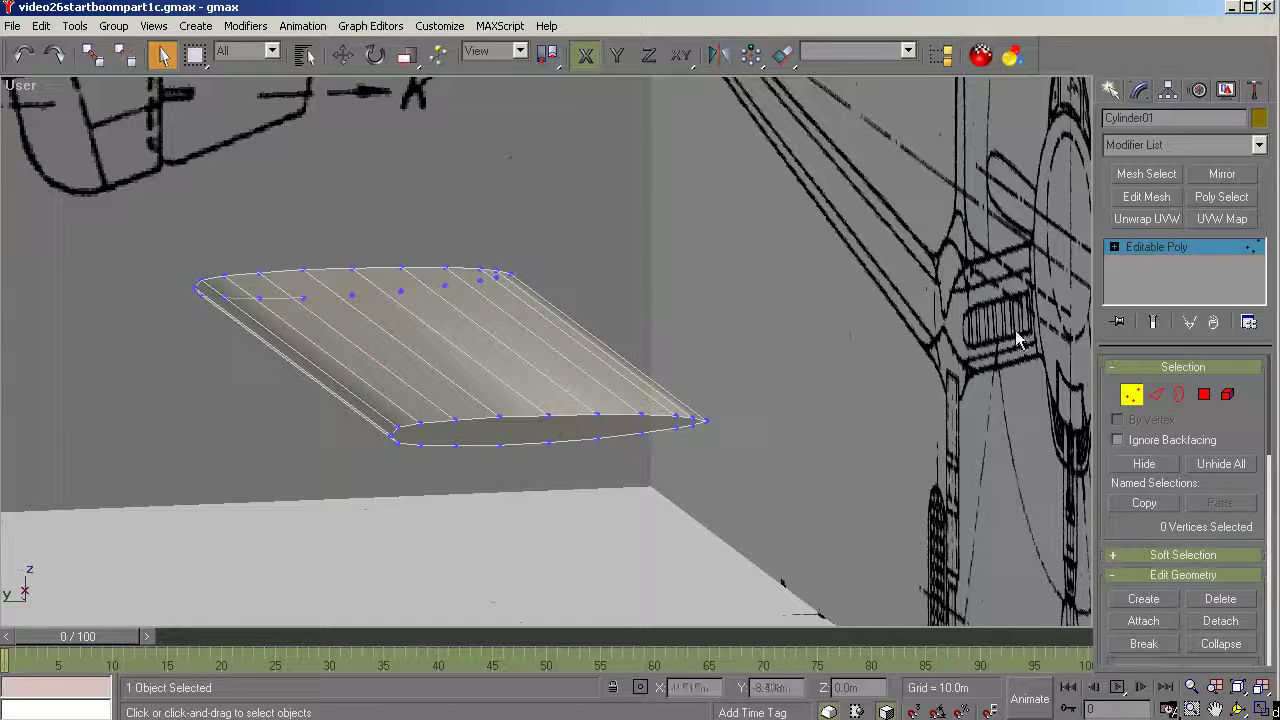
left_click(1138, 249)
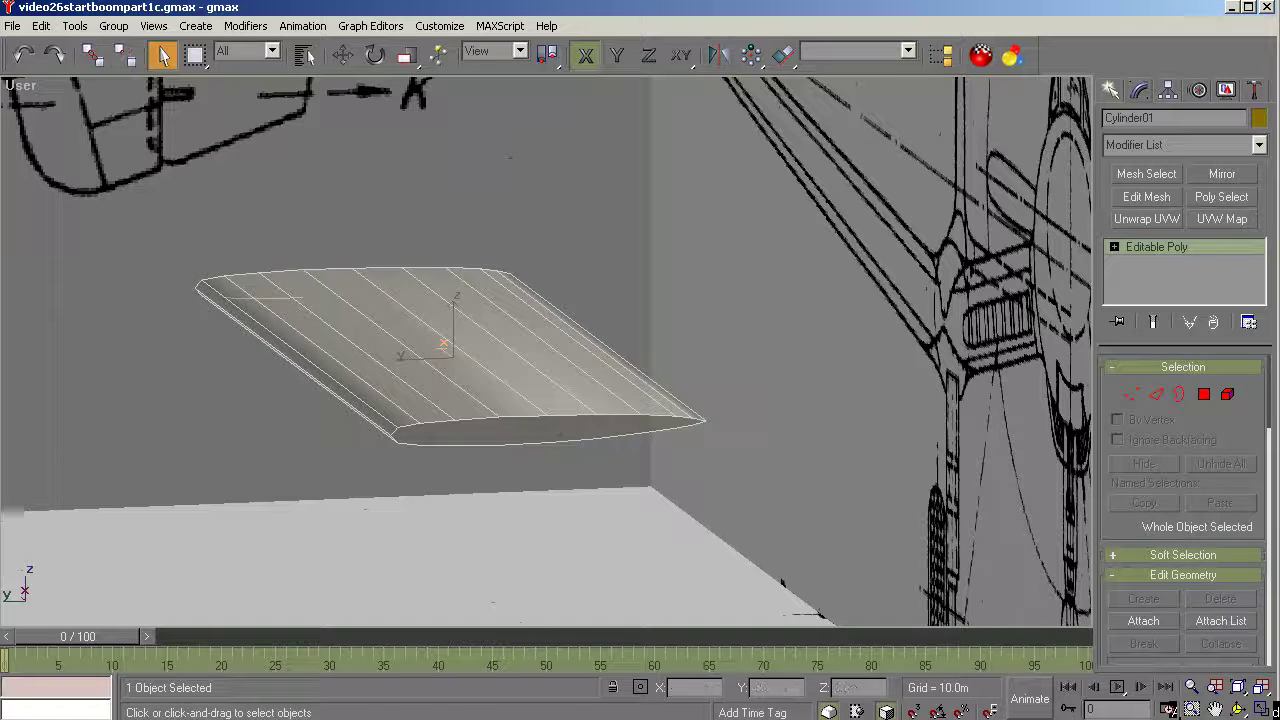
In the top view, move the four stabilizer vertices nearest the elevator hinge line to Y -6.826 m, onto the blueprint's solid line.
left_click(1238, 709)
left_click_drag(523, 457, 449, 380)
key("t")
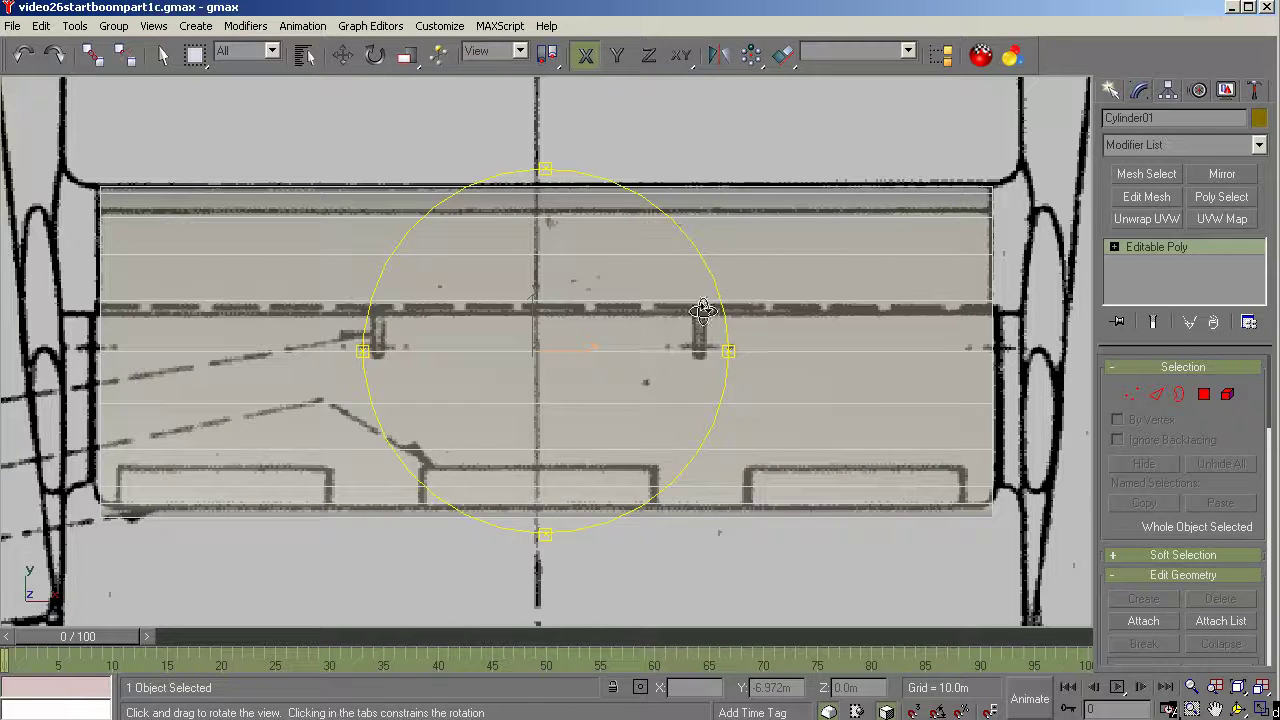
left_click(1131, 394)
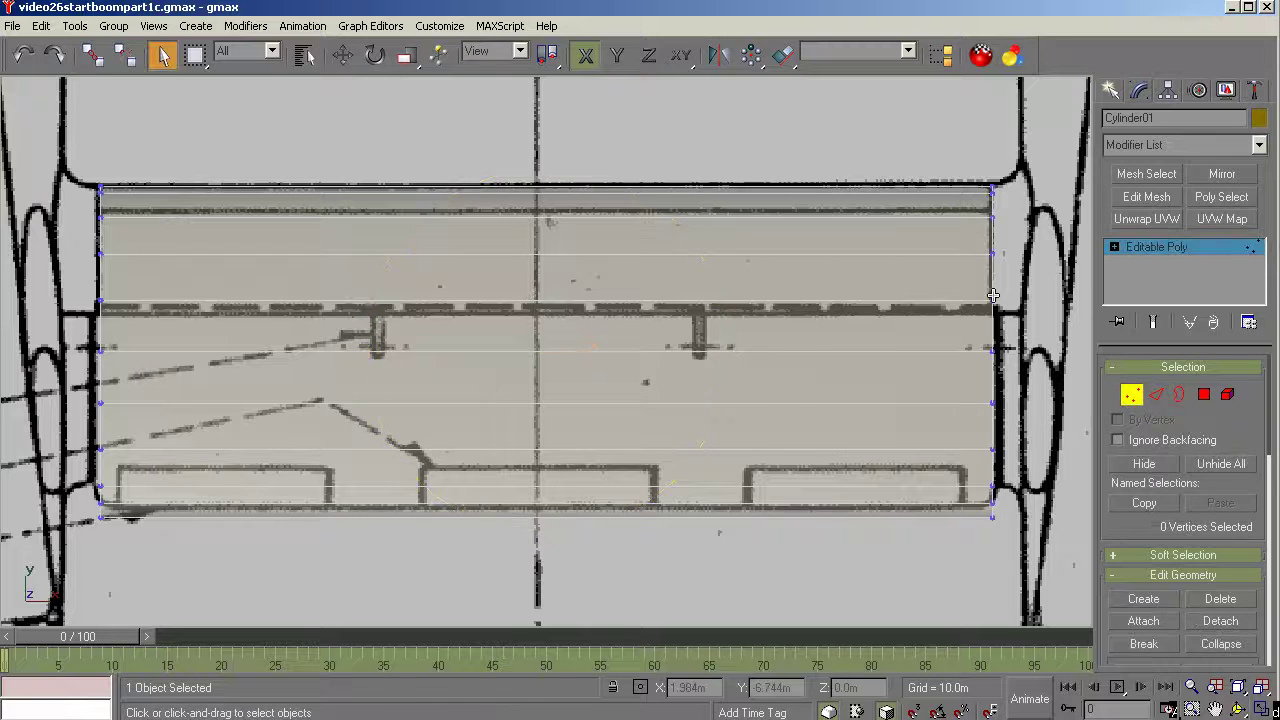
left_click_drag(1000, 305, 70, 335)
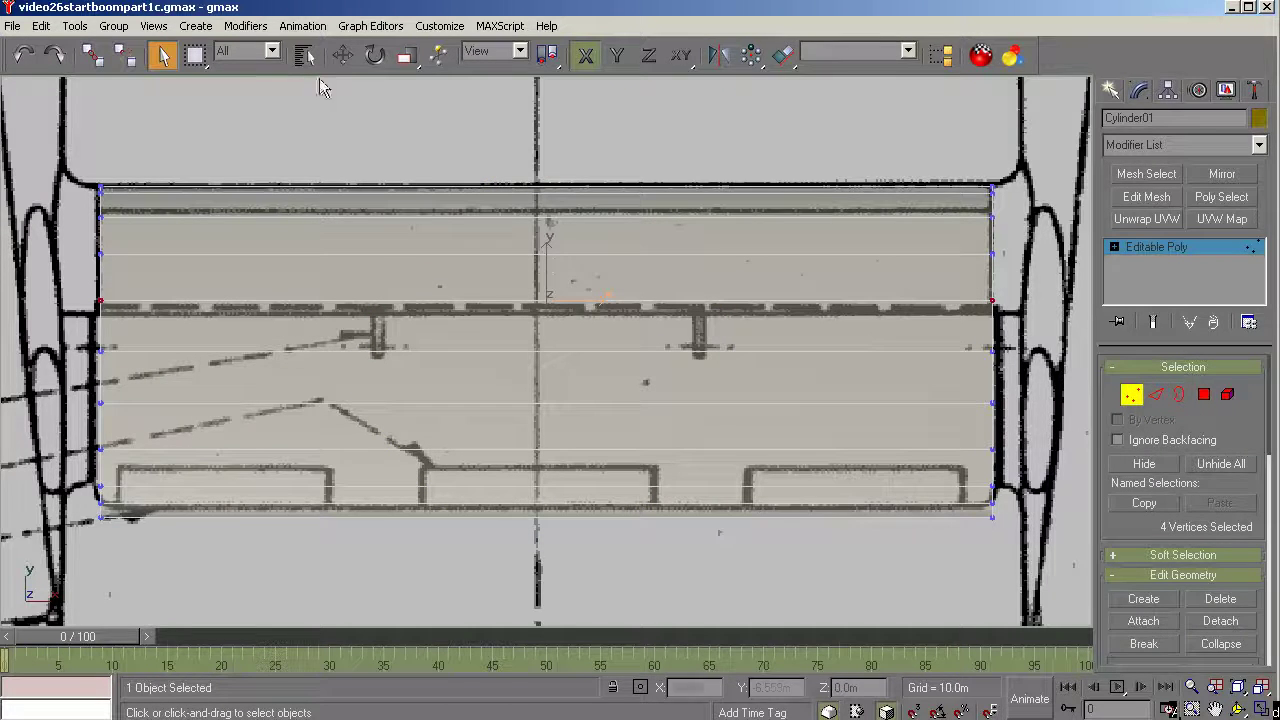
left_click(343, 58)
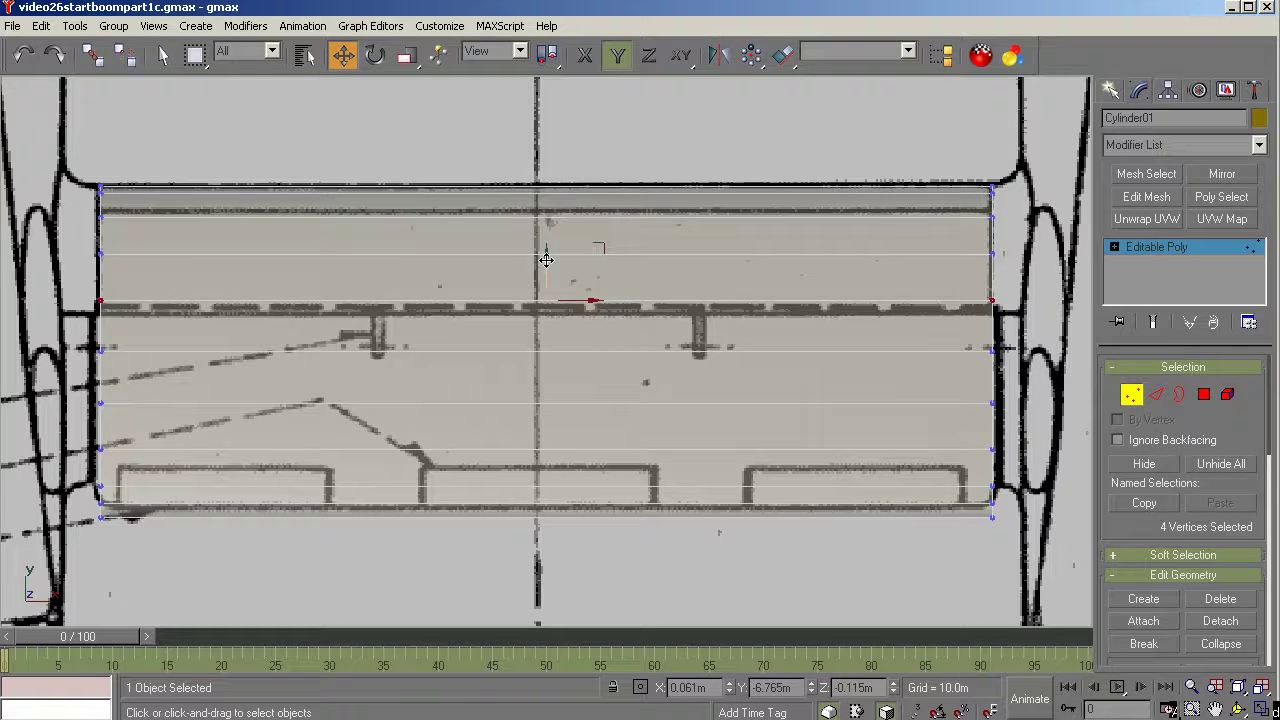
left_click_drag(543, 257, 544, 286)
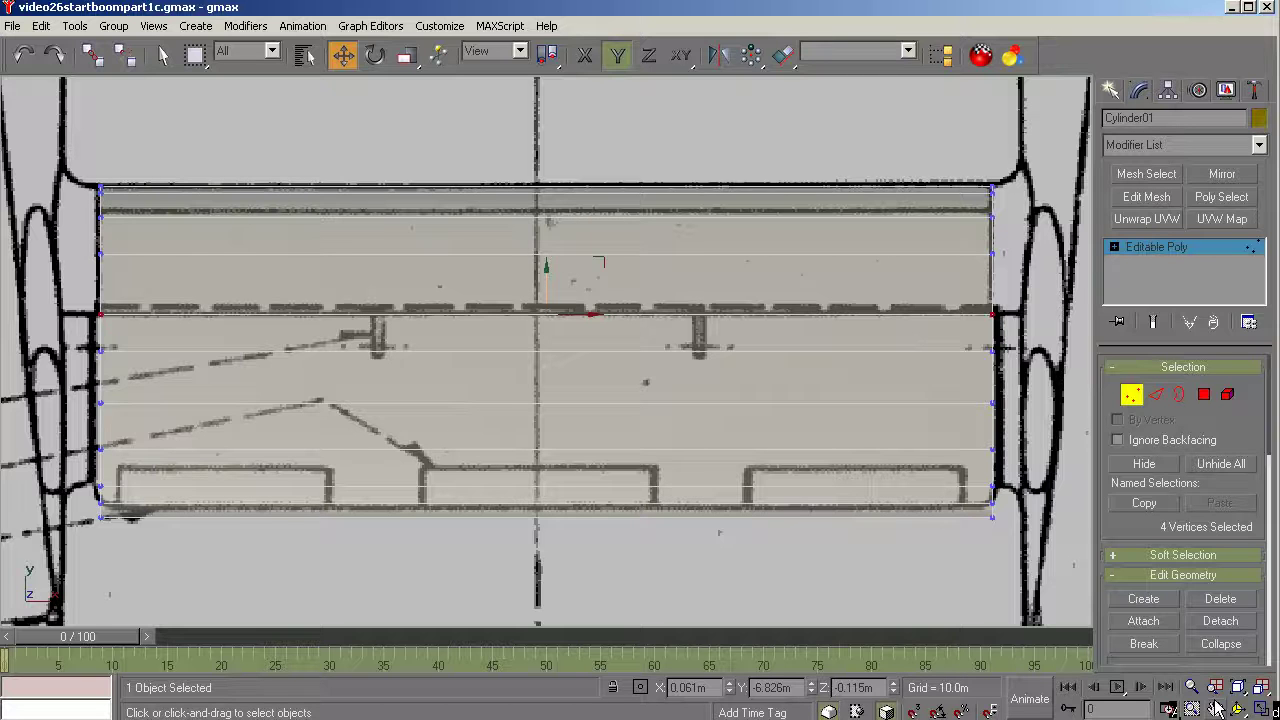
Check the adjusted airfoil profile against the dashed blueprint outline in the left view and return to the top view.
key("l")
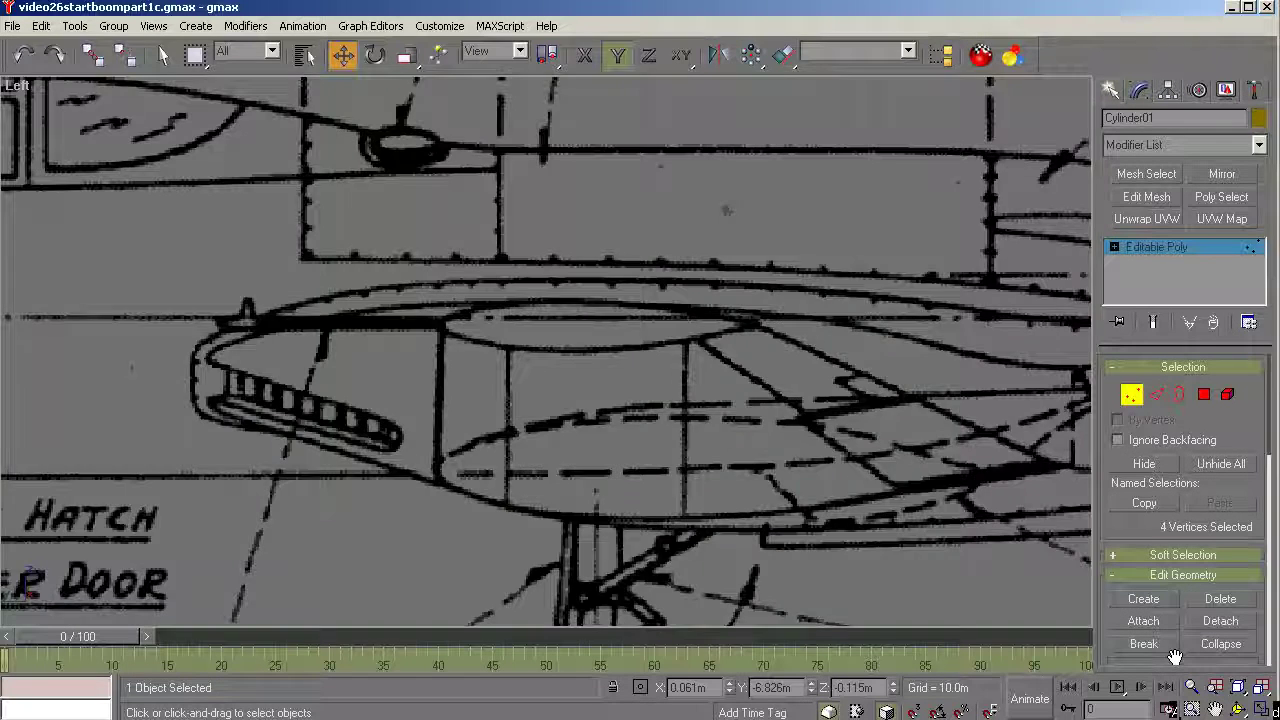
left_click(1238, 687)
scroll(650, 360, "down", 2)
scroll(650, 362, "down", 4)
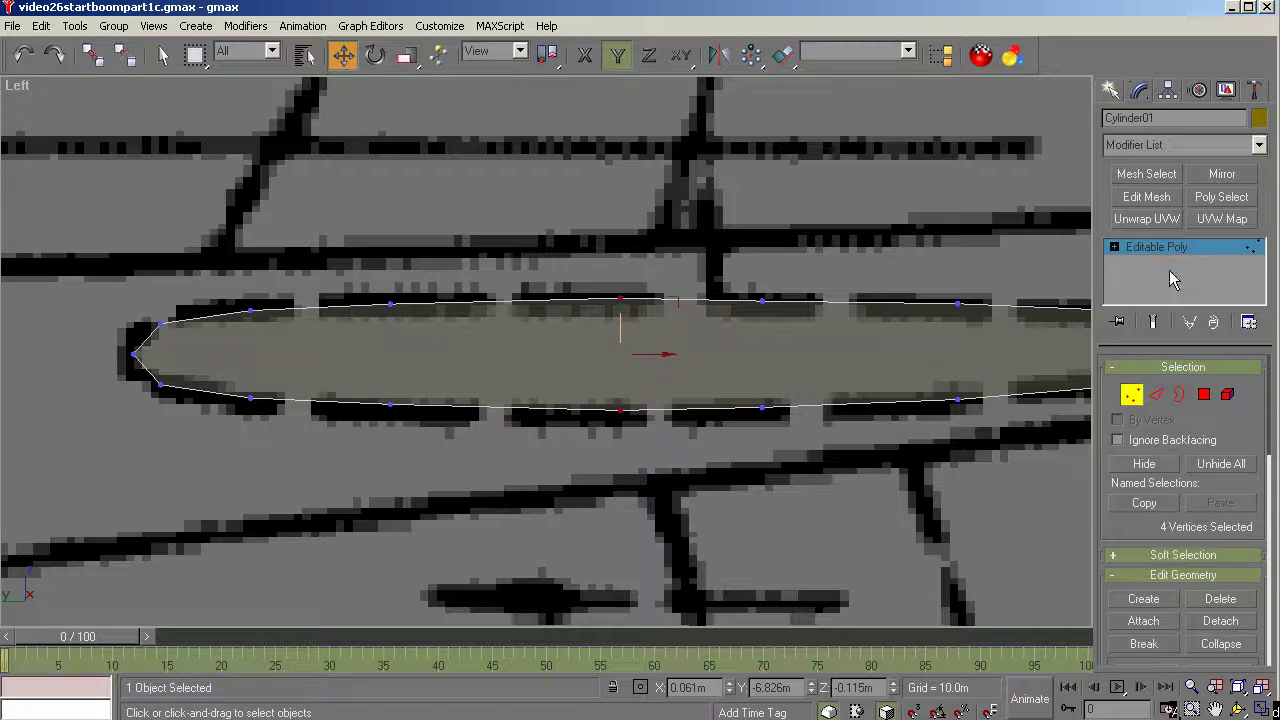
key("t")
key("z")
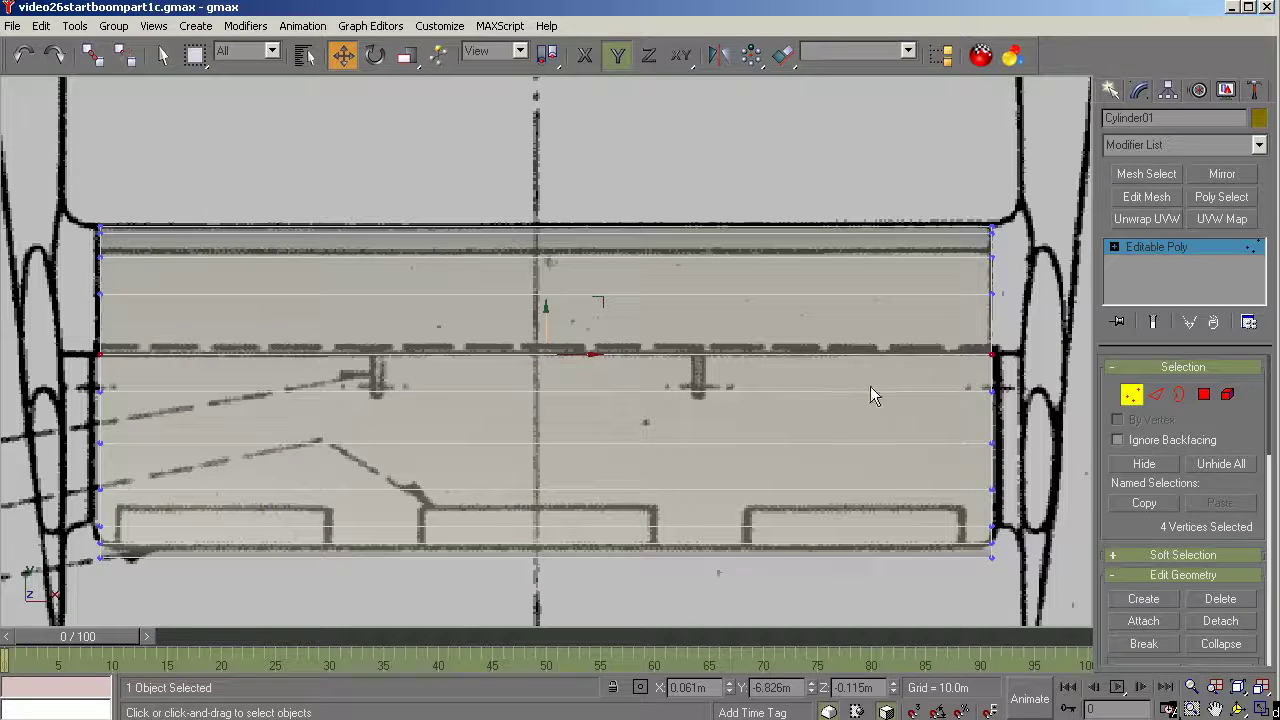
Detach the polygons behind the hinge line as a separate object named L-elevator_01.
left_click(1202, 396)
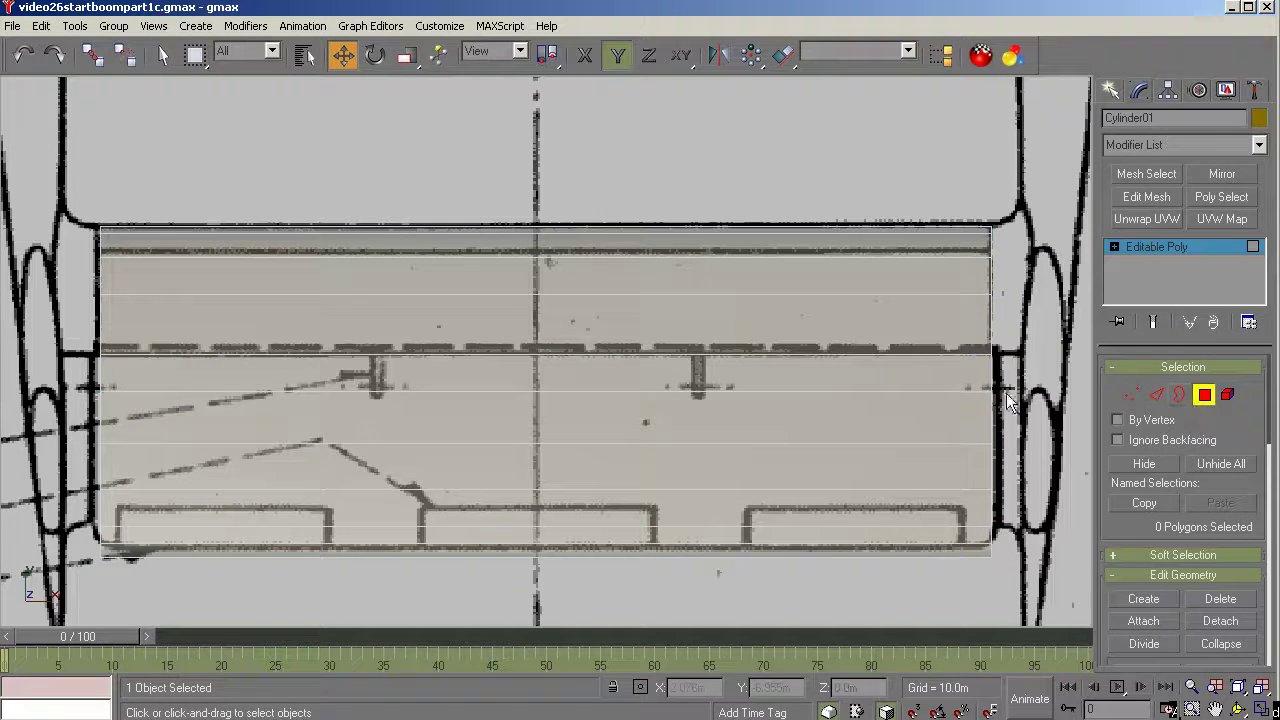
left_click_drag(1032, 366, 62, 564)
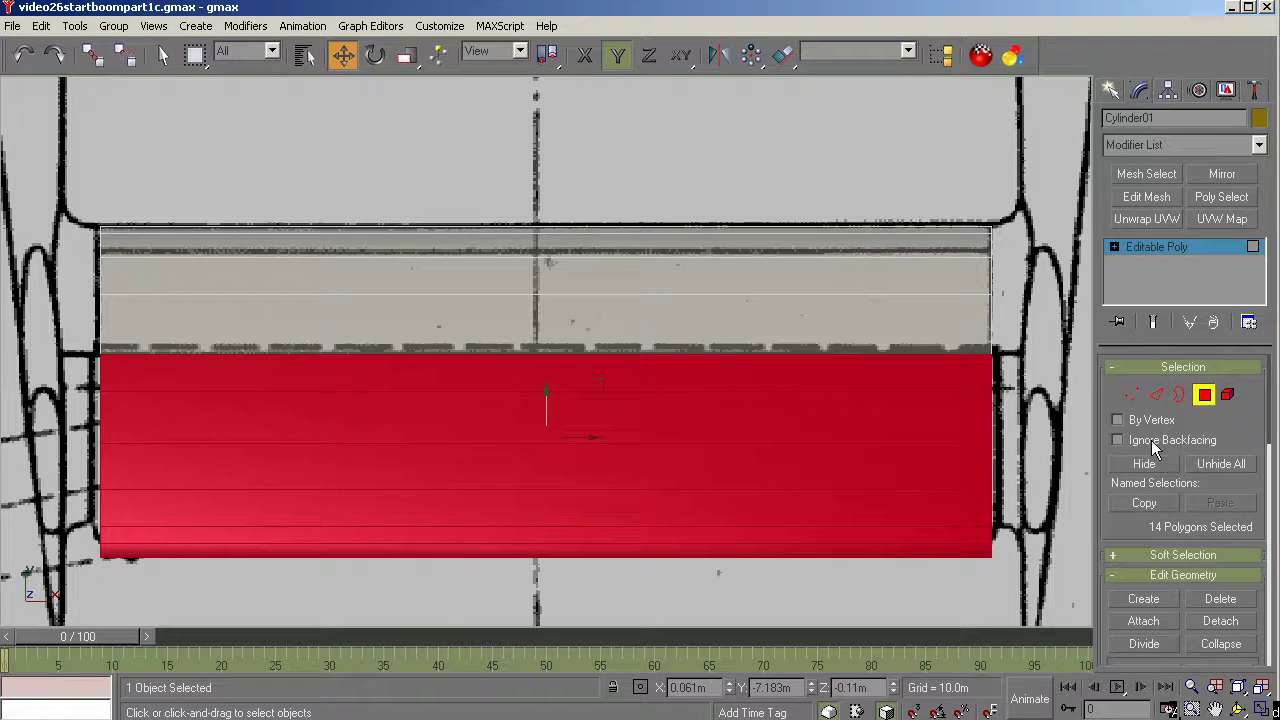
key("b")
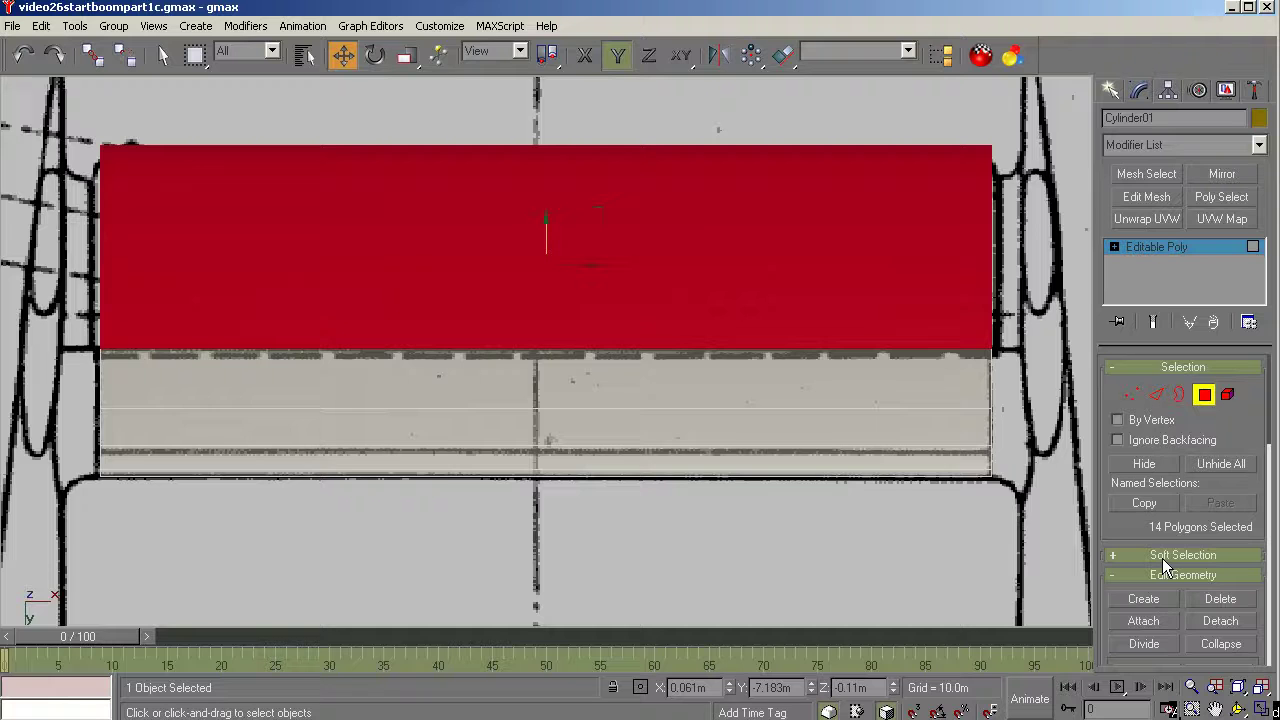
key("Up")
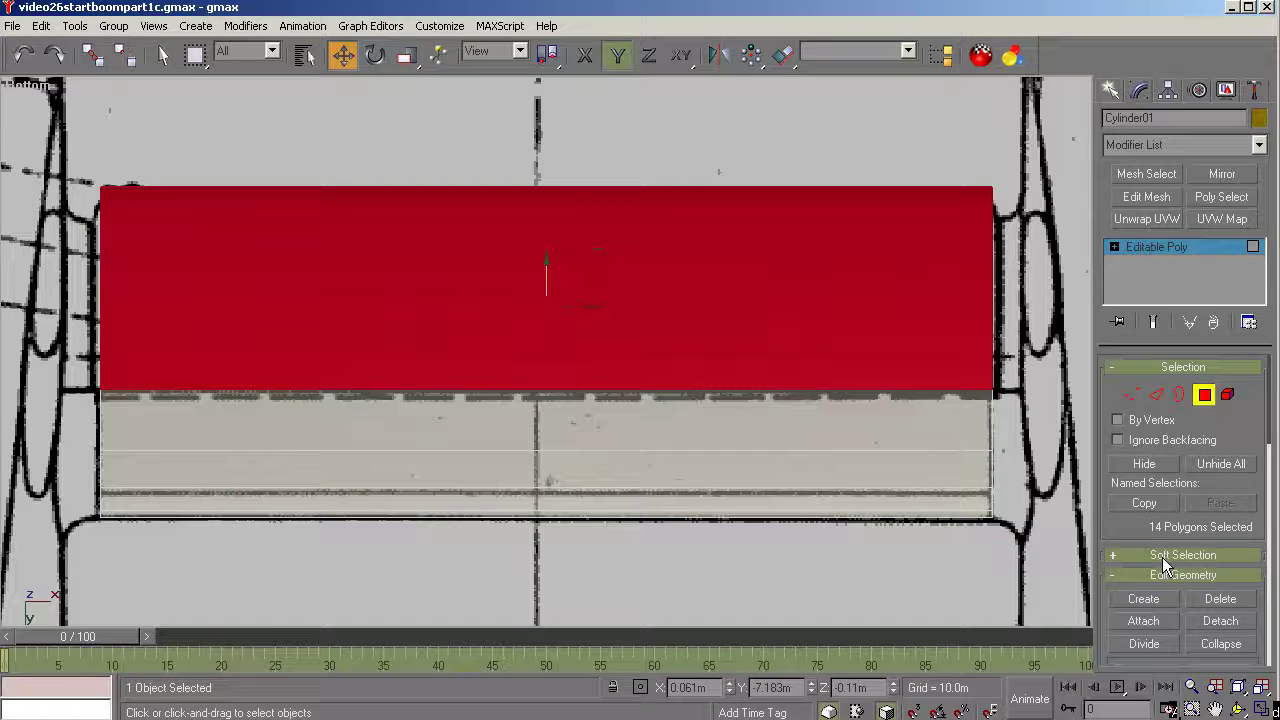
key("t")
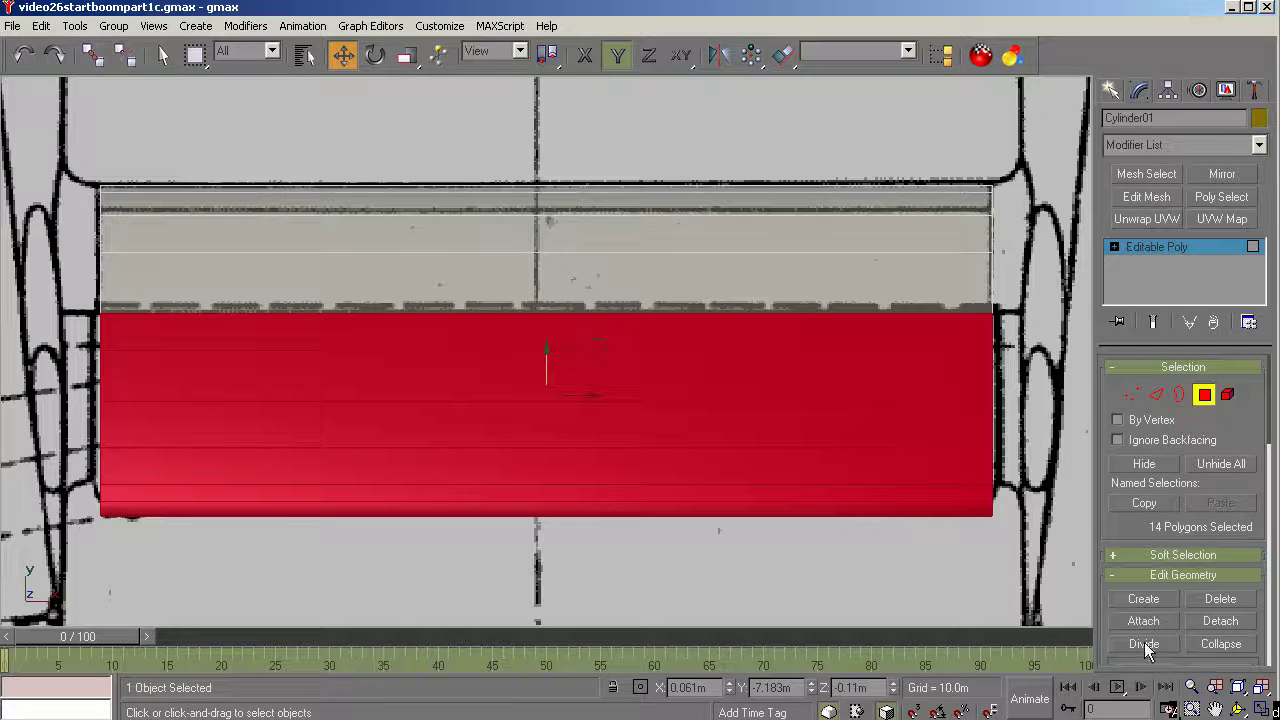
left_click(1221, 621)
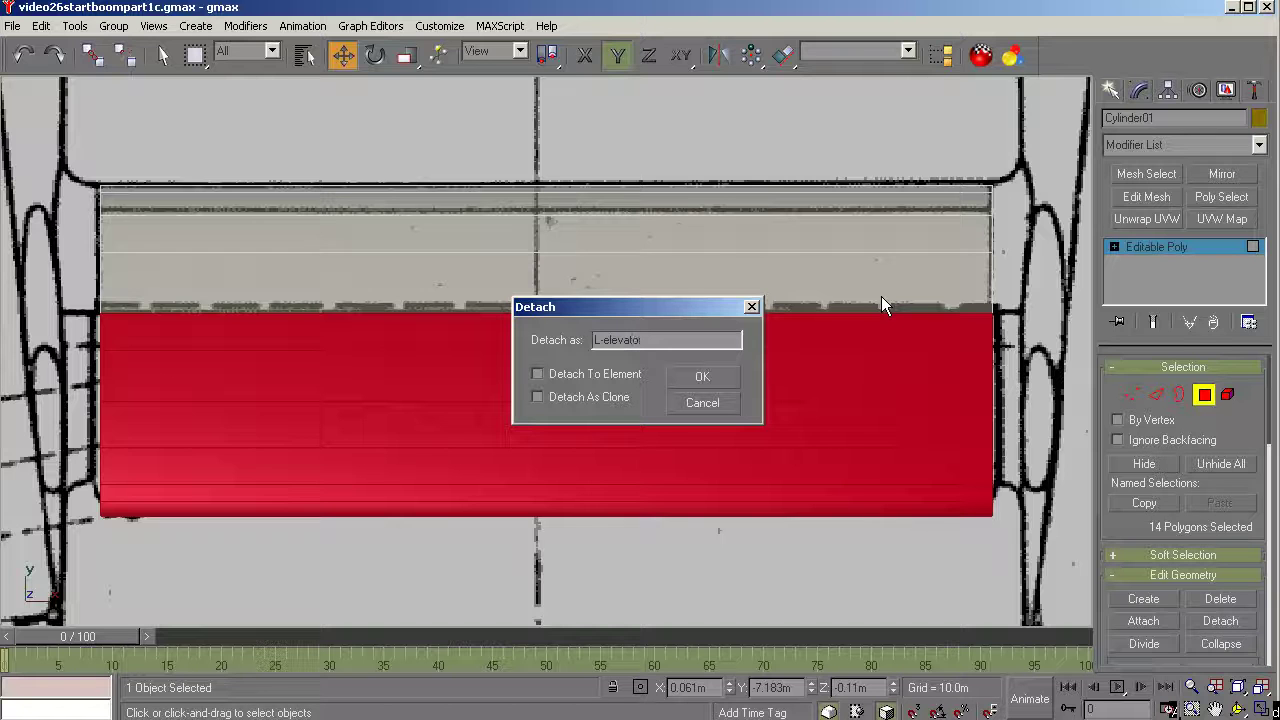
type("_01")
key("Return")
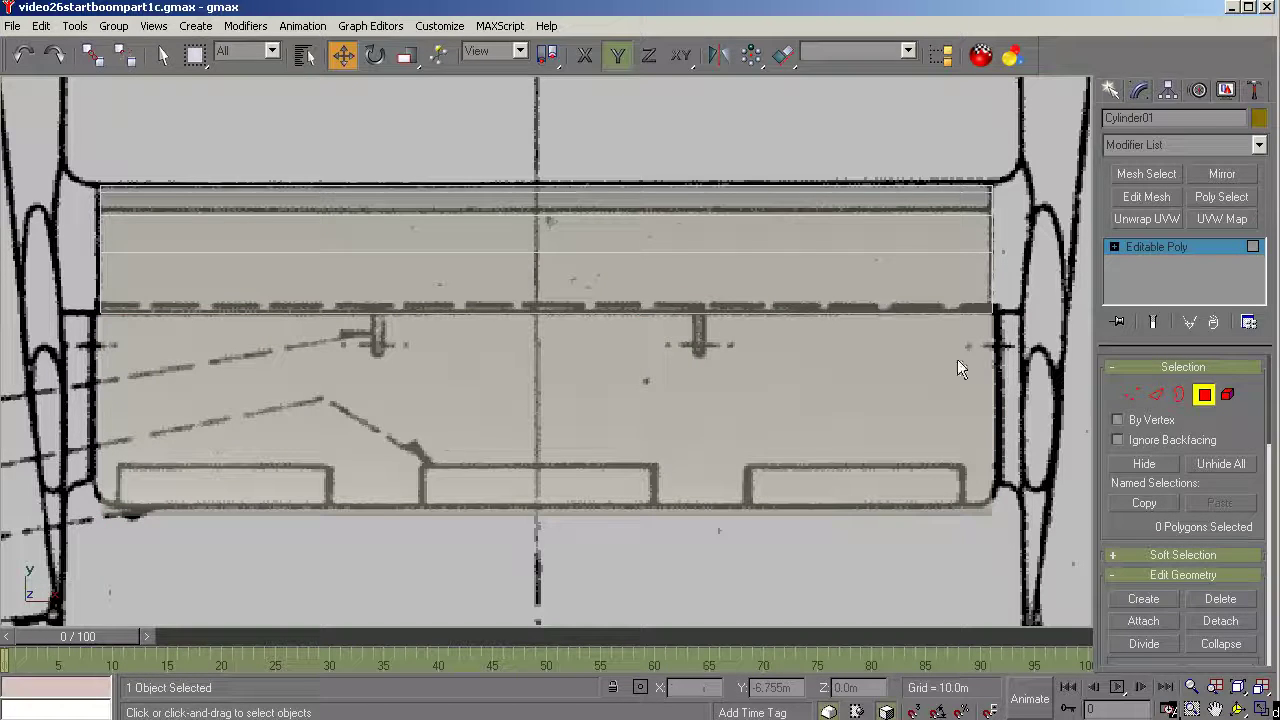
Leave polygon editing, select the detached elevator and center only its pivot on the object.
left_click(1143, 247)
left_click(885, 365)
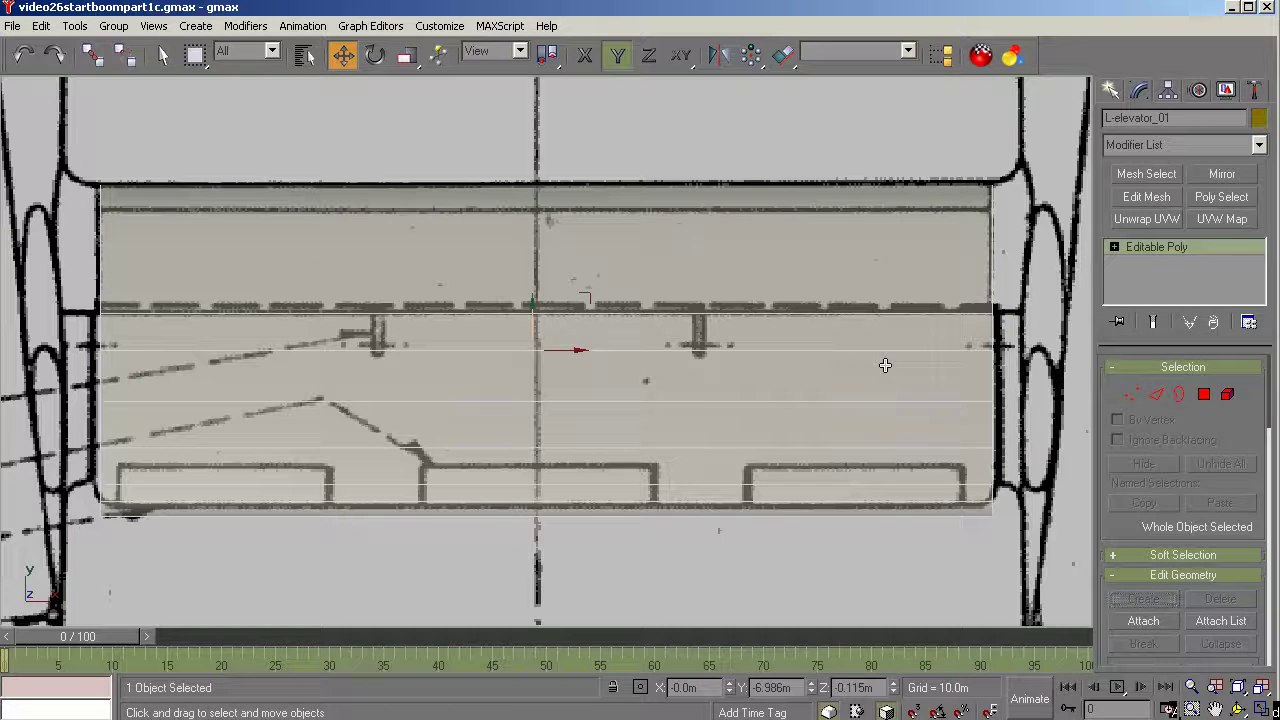
left_click(92, 55)
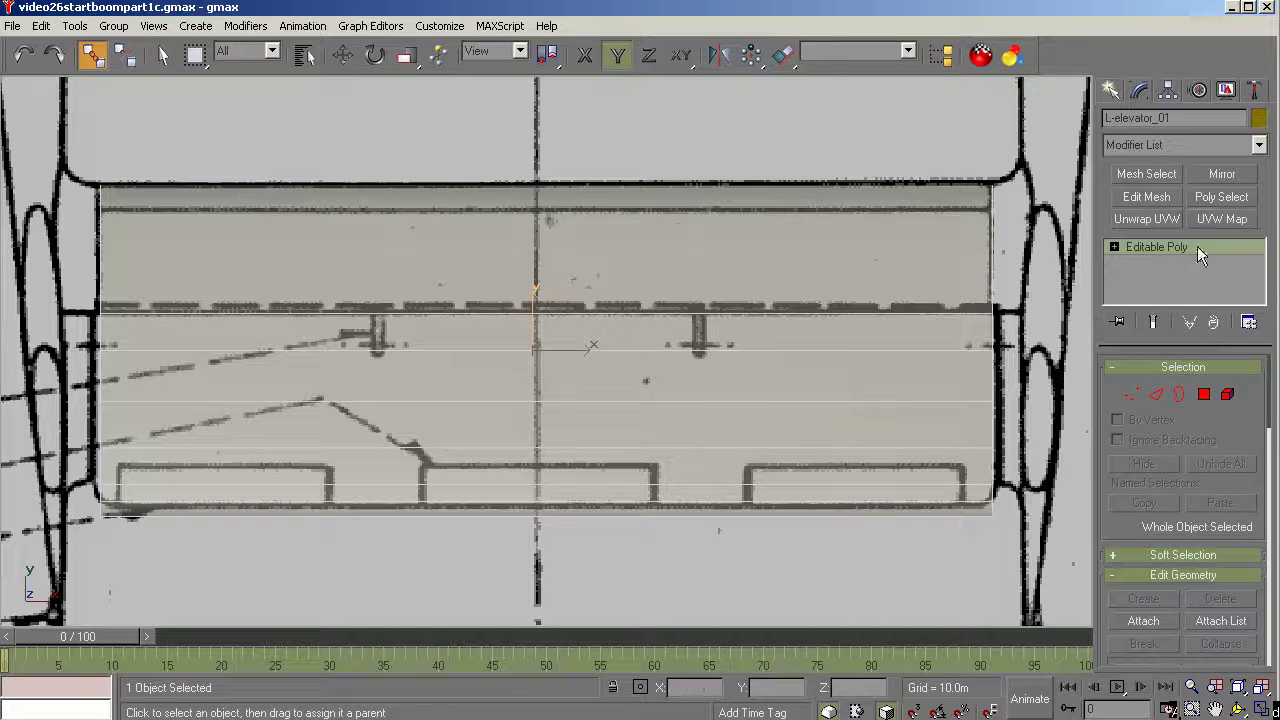
left_click(1167, 92)
left_click(1165, 217)
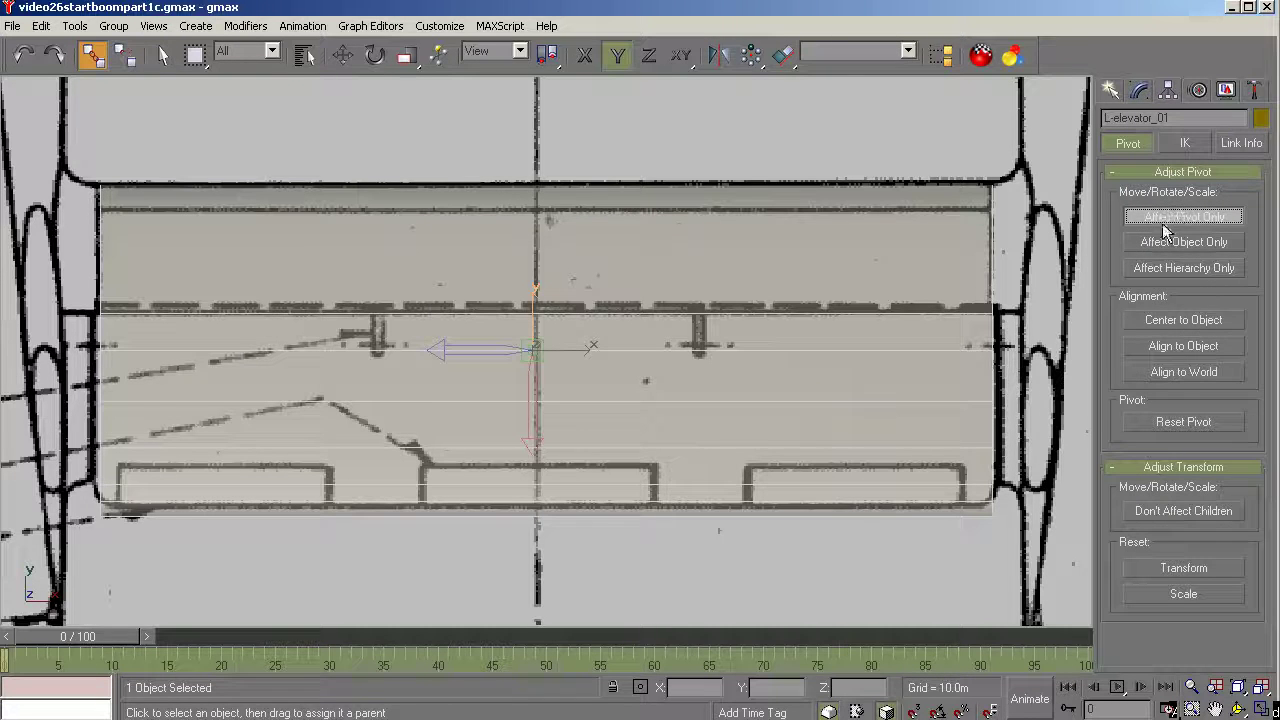
left_click(1160, 320)
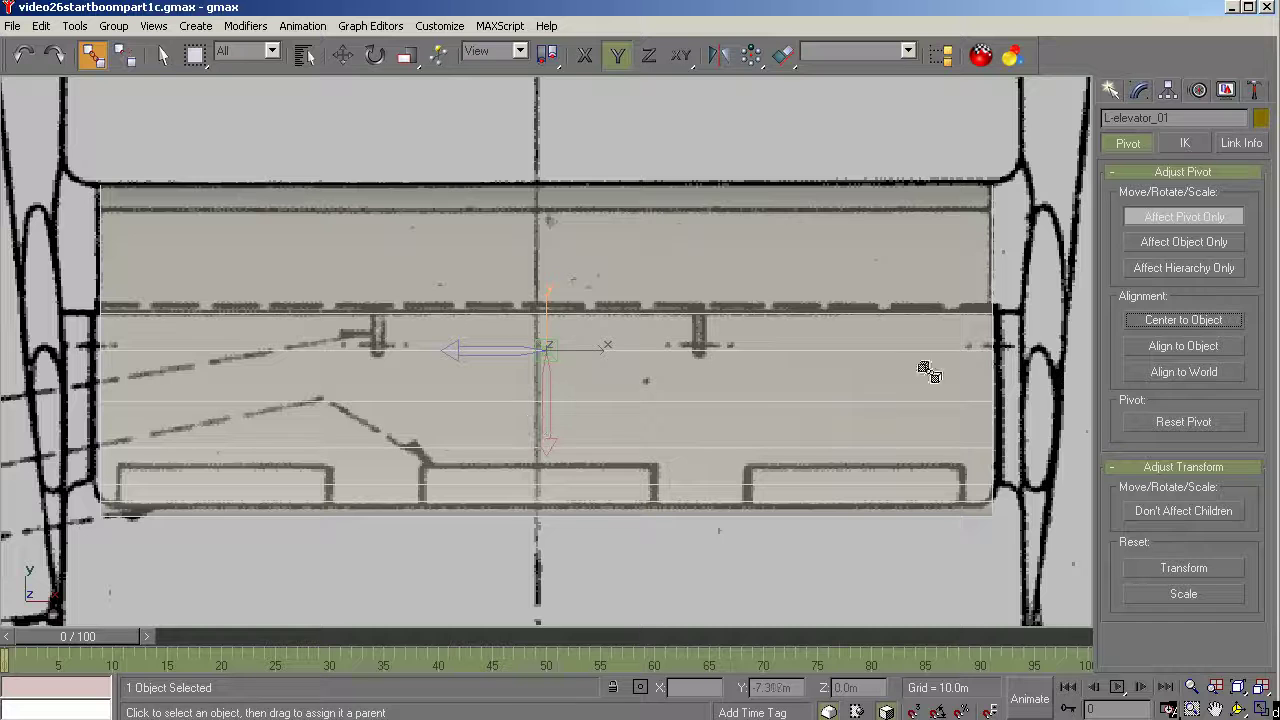
Using the Local coordinate system, align the elevator's centered pivot to the world axes and reset the object's scale.
left_click(163, 60)
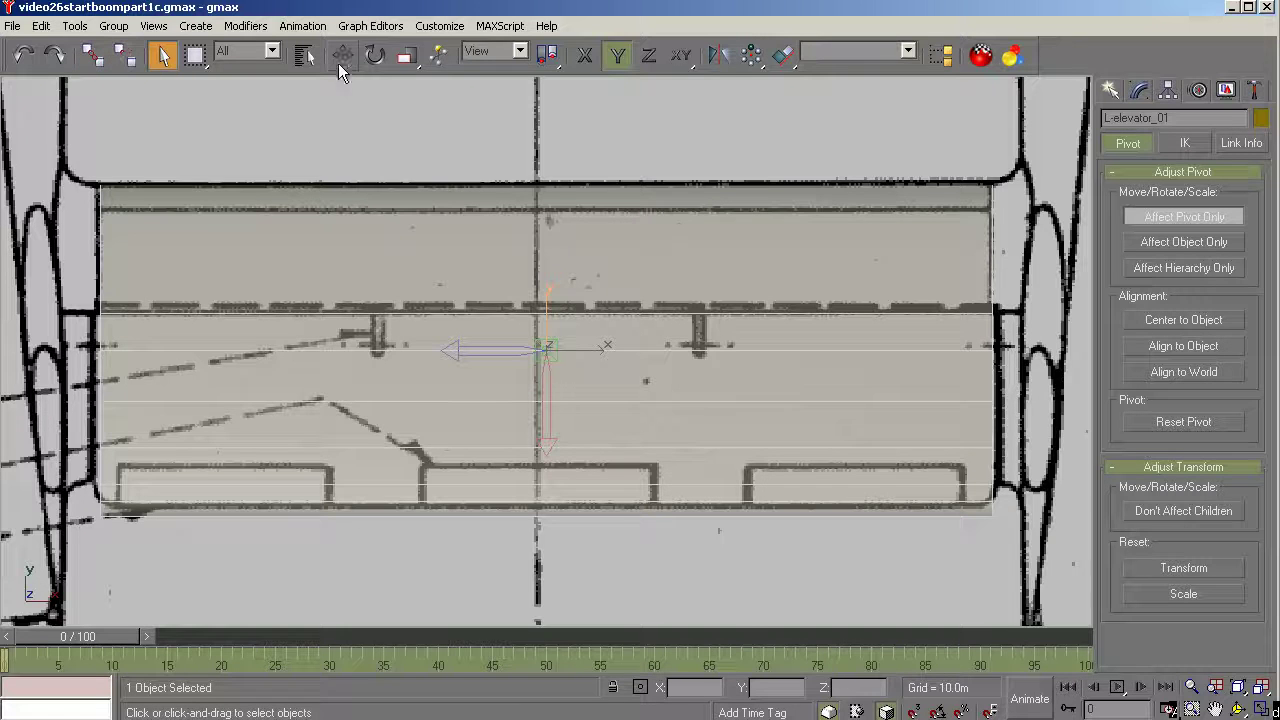
left_click(343, 57)
left_click(500, 51)
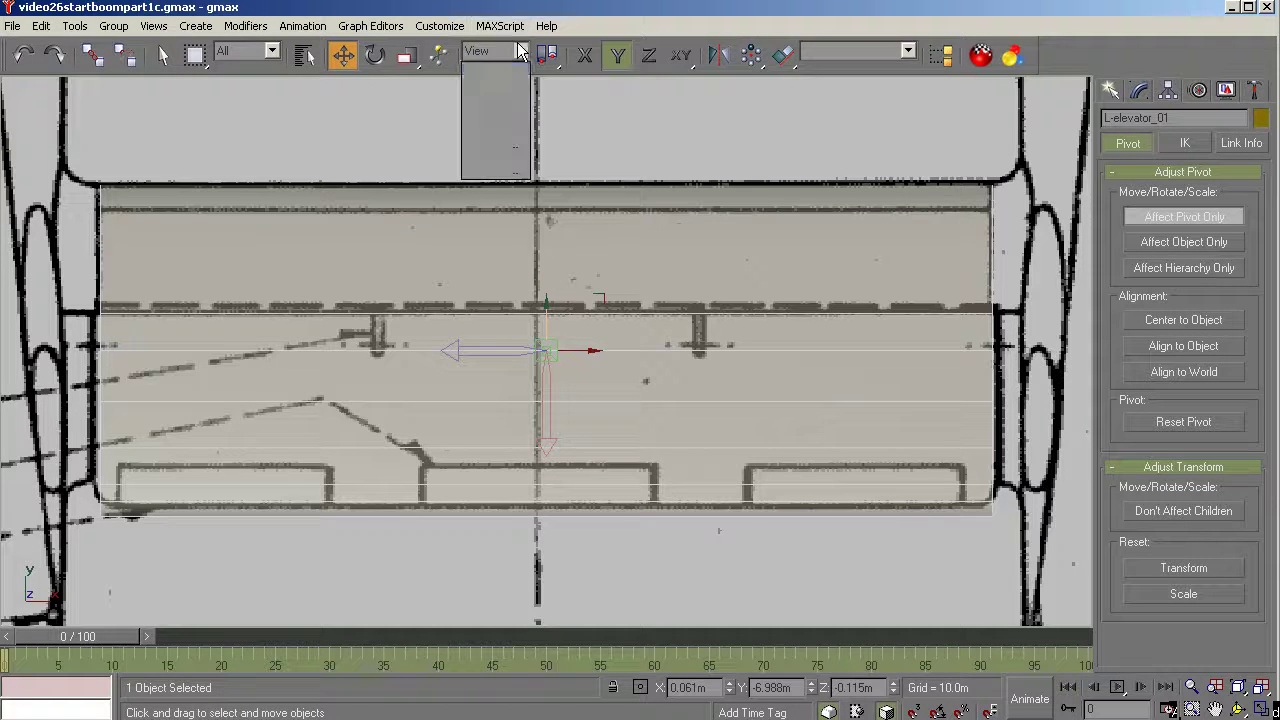
left_click(490, 121)
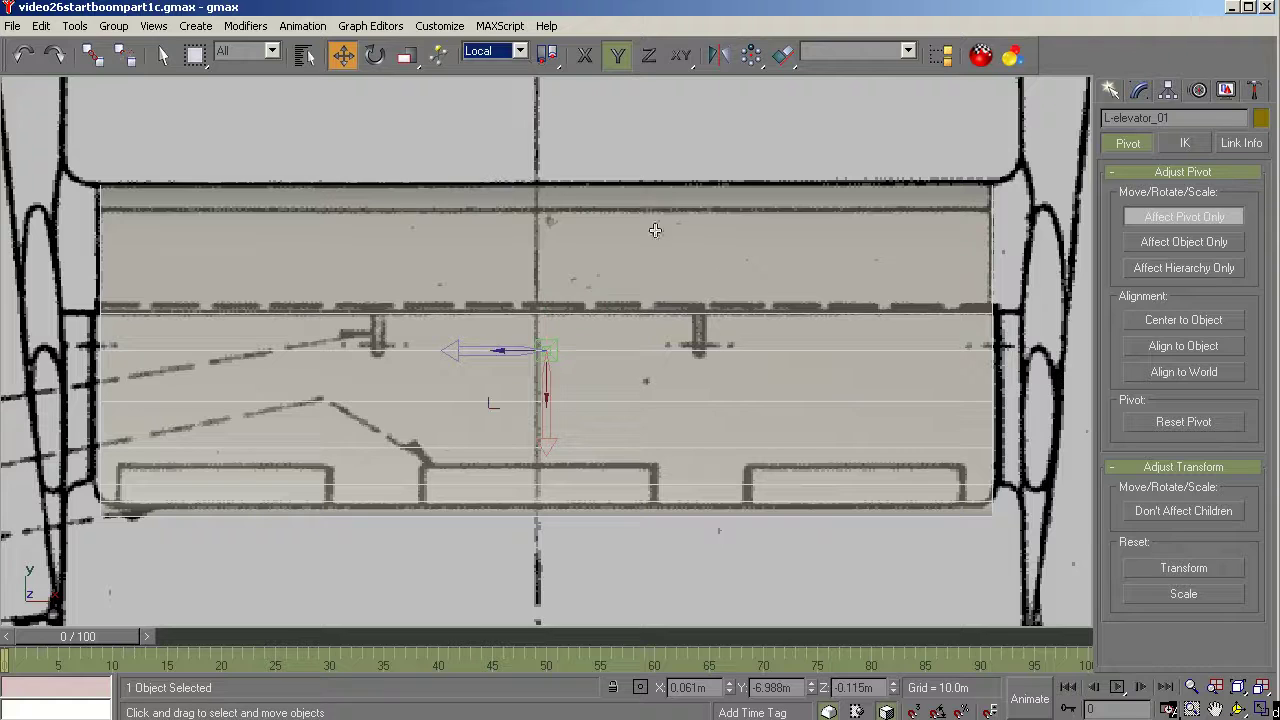
left_click(1168, 320)
left_click(1158, 372)
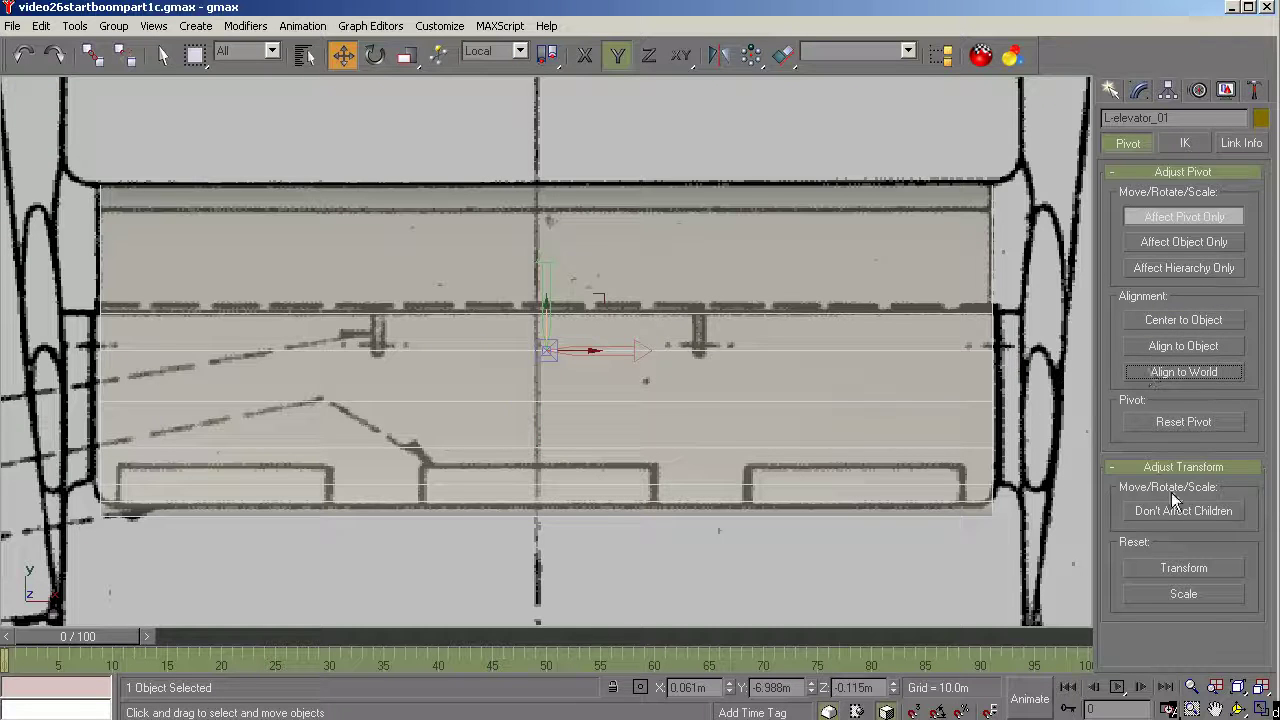
left_click(1171, 595)
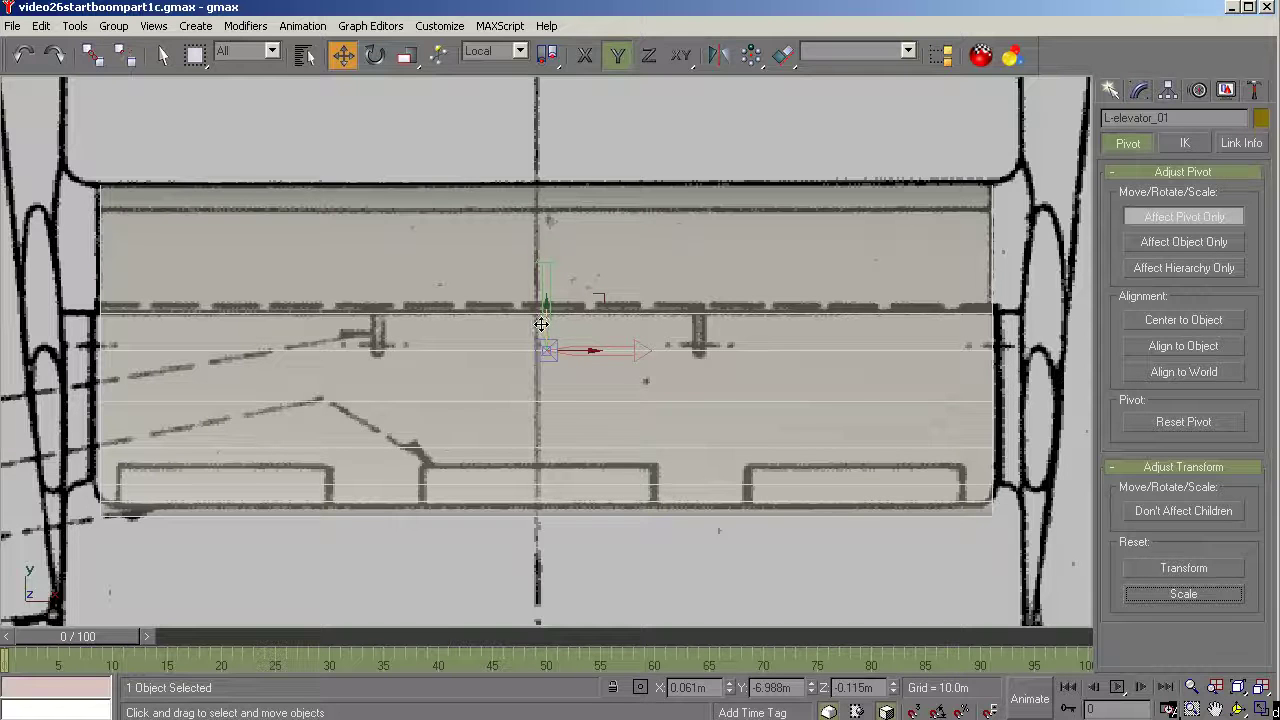
Move the elevator's pivot onto the right-hand hinge bracket at X 0.724 m, Y -6.905 m, and leave pivot-only editing after a front-view check.
left_click_drag(546, 323, 719, 340)
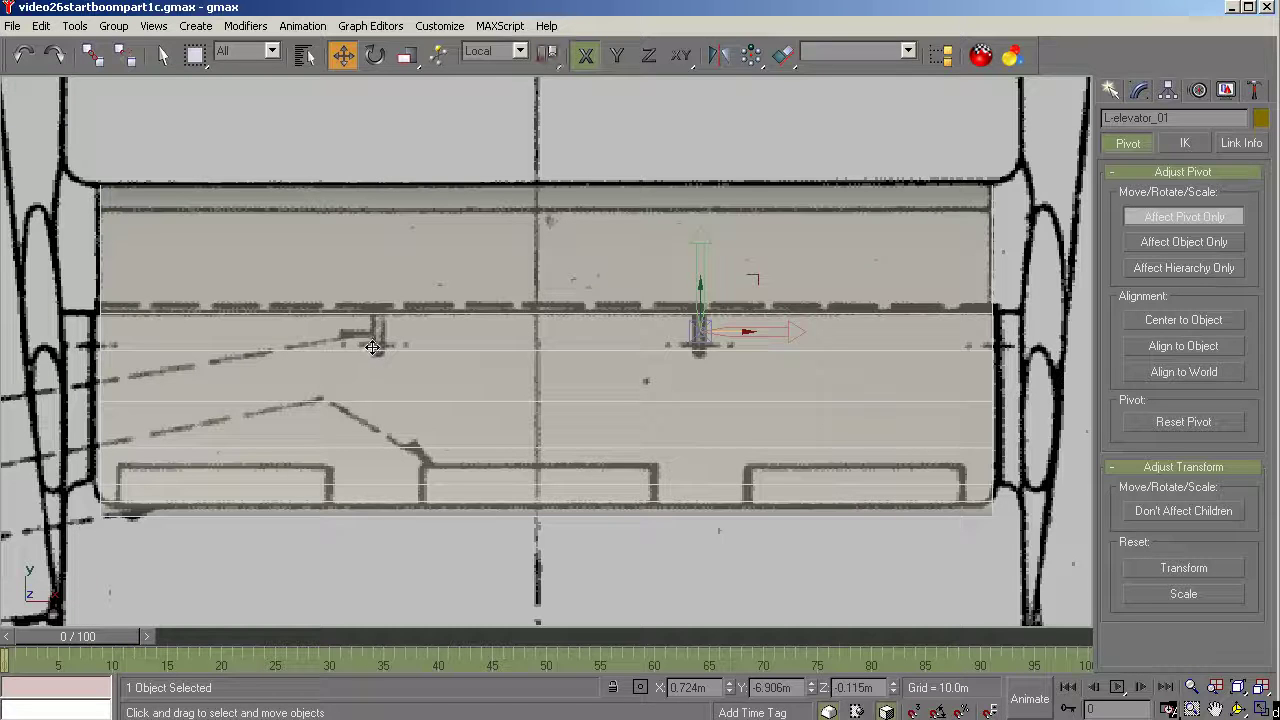
scroll(381, 365, "up", 3)
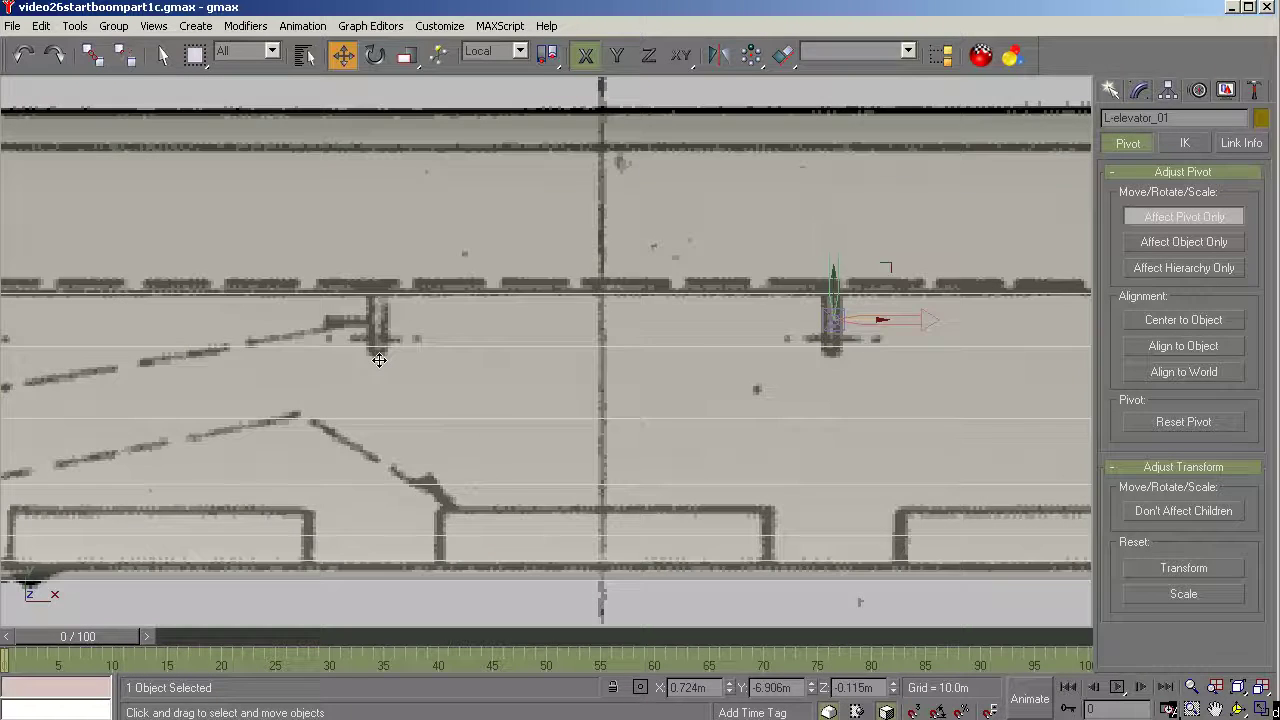
scroll(883, 360, "up", 4)
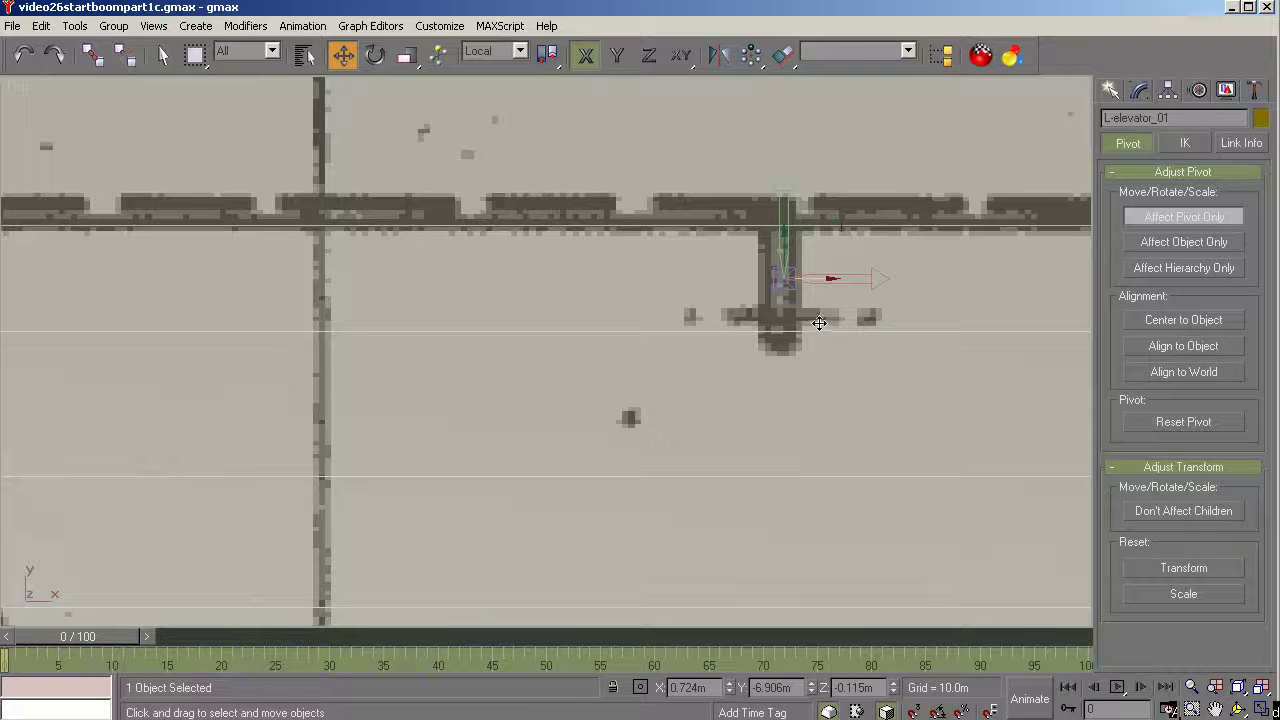
left_click(785, 247)
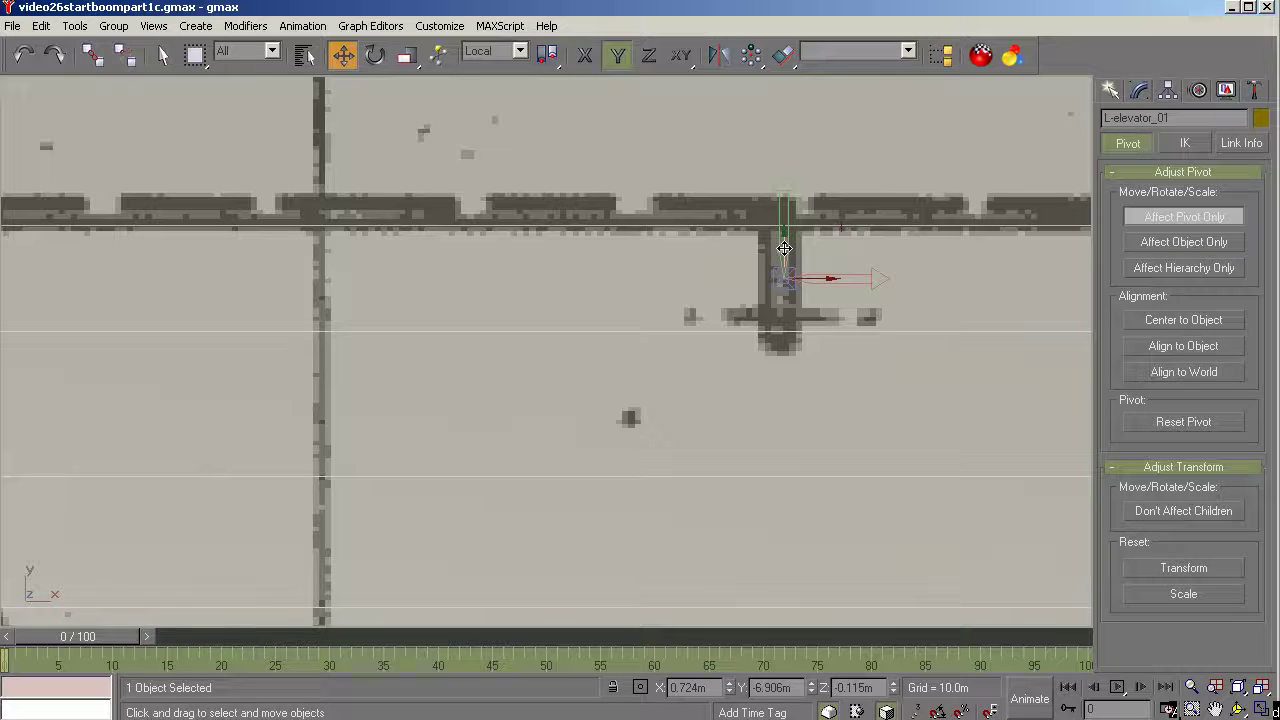
left_click_drag(784, 248, 784, 247)
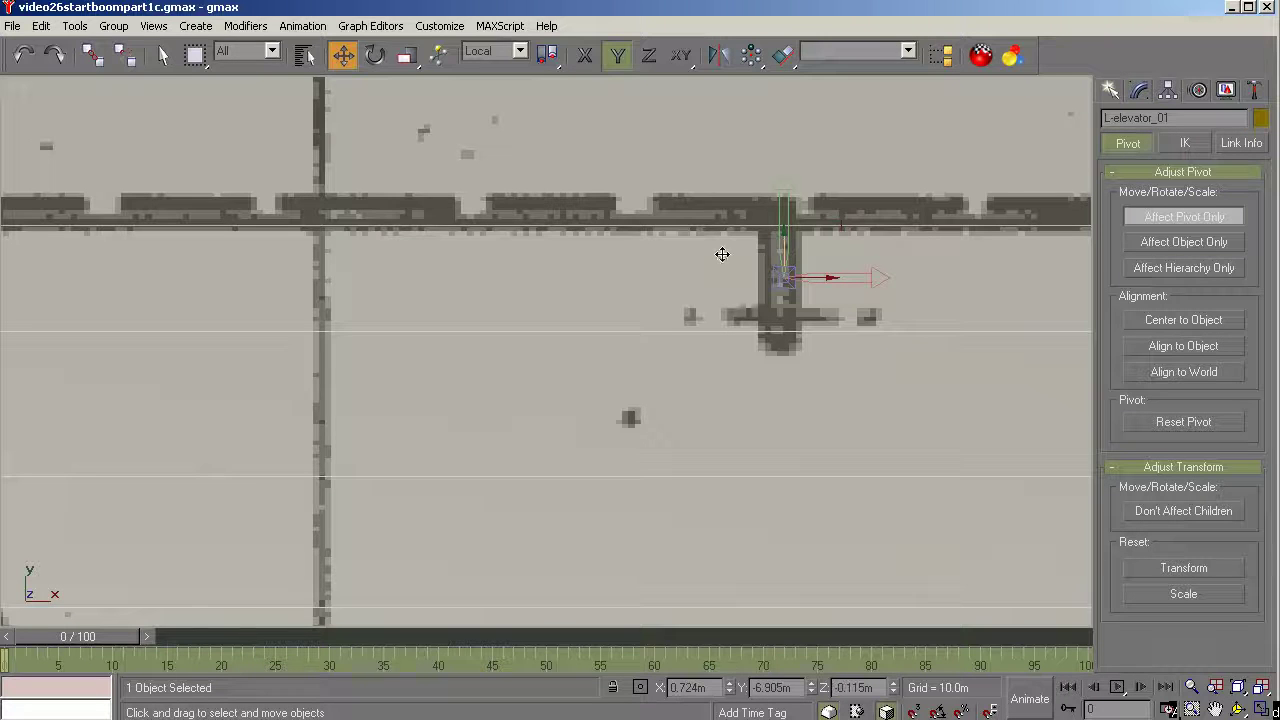
scroll(687, 239, "down", 2)
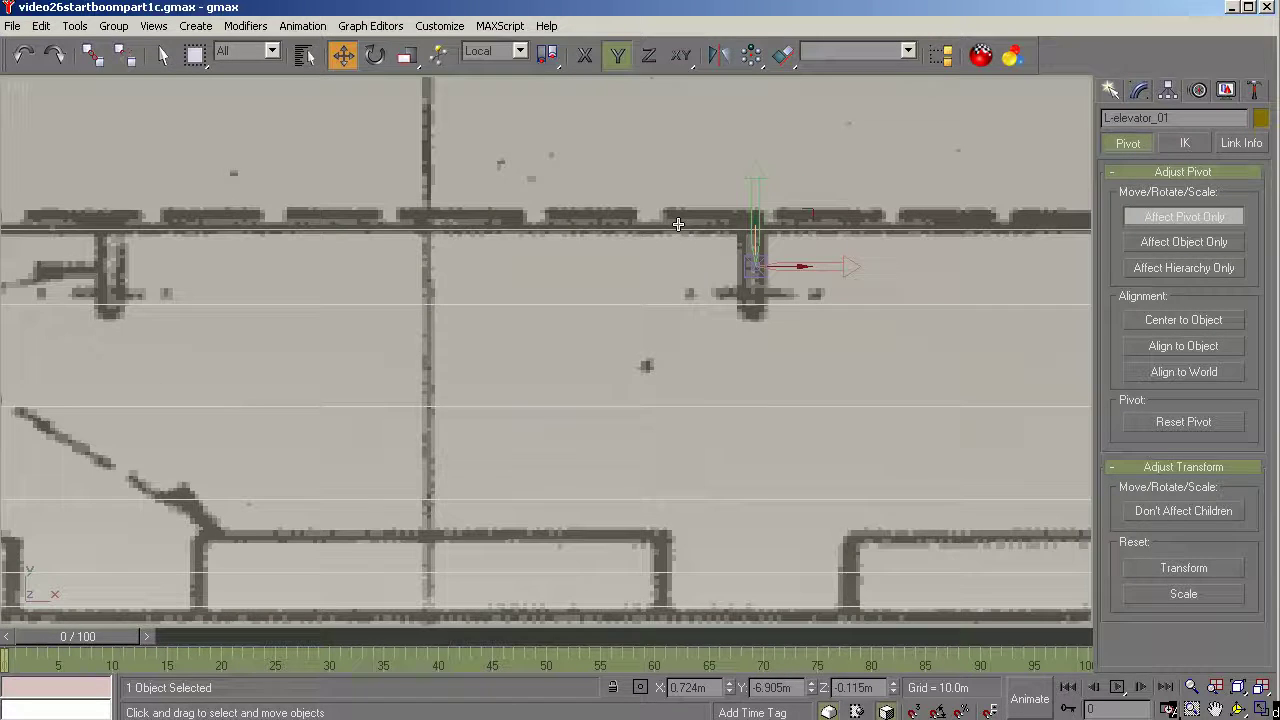
key("f")
scroll(668, 230, "down", 2)
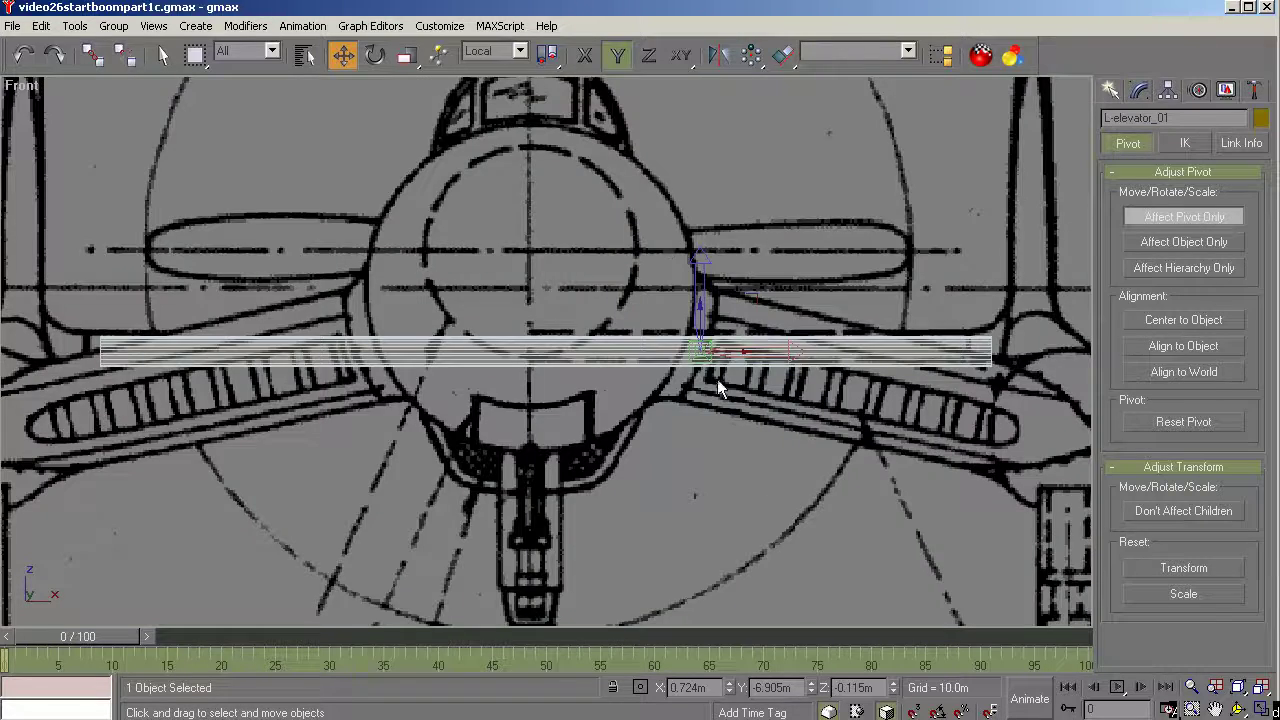
scroll(716, 373, "up", 2)
scroll(706, 331, "up", 3)
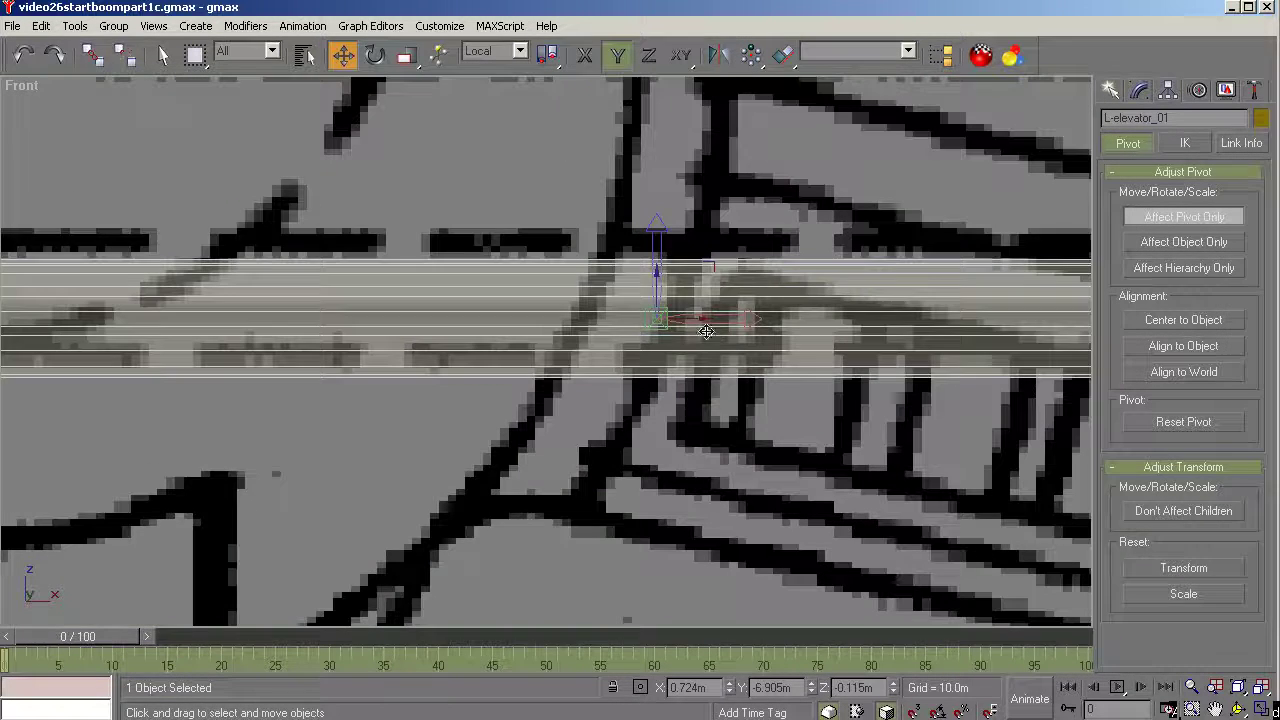
key("t")
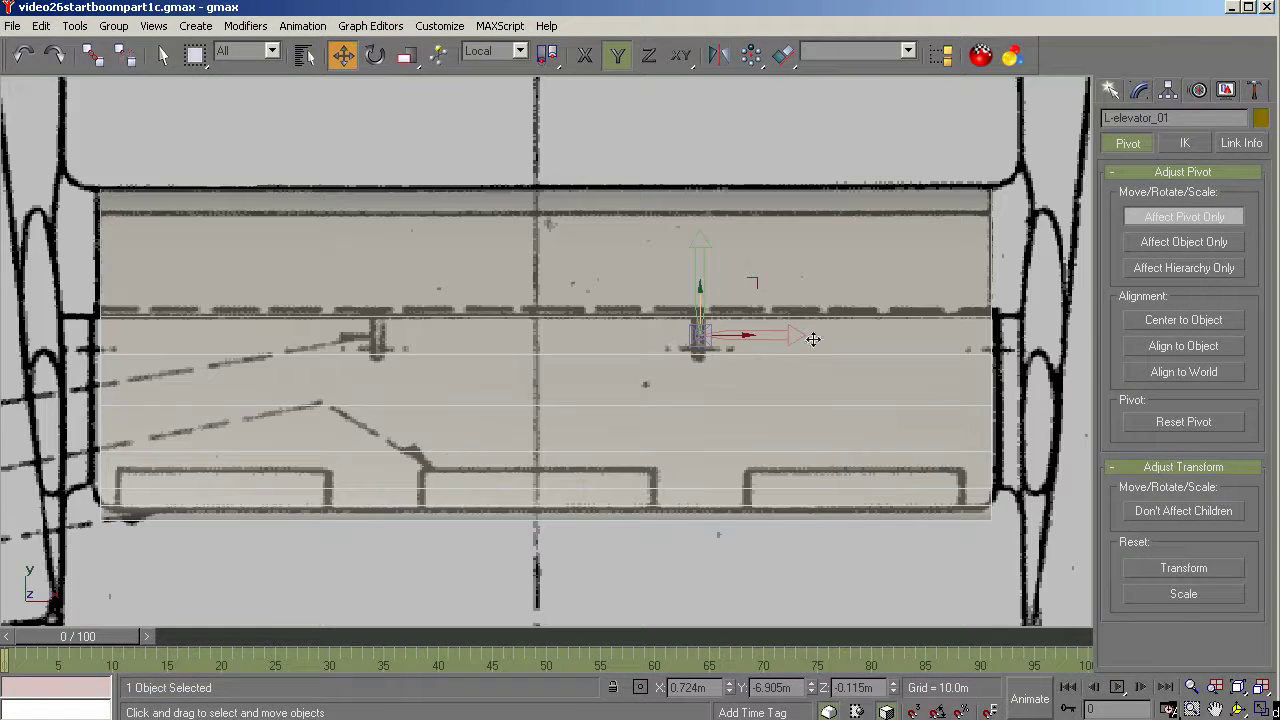
left_click(1157, 228)
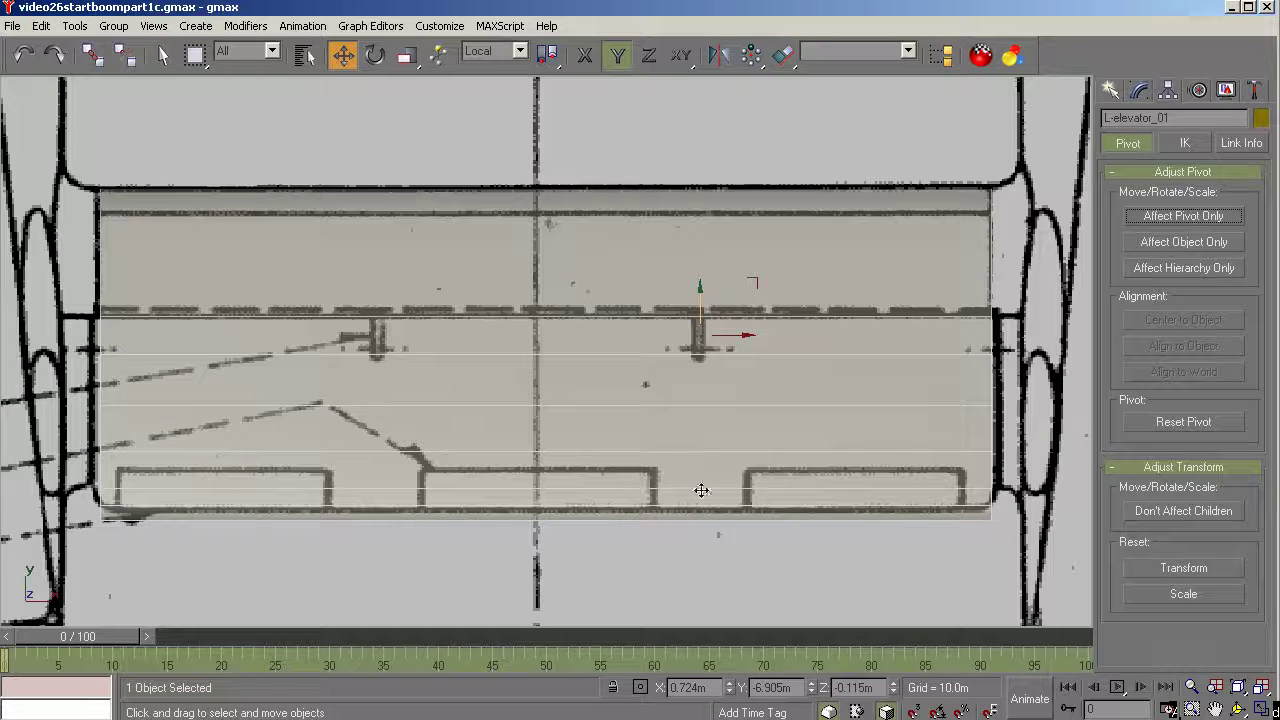
Create a box about 0.301 m long, 0.916 m wide and 0.219 m high over the blueprint's left trim tab.
left_click(1108, 91)
left_click(1140, 217)
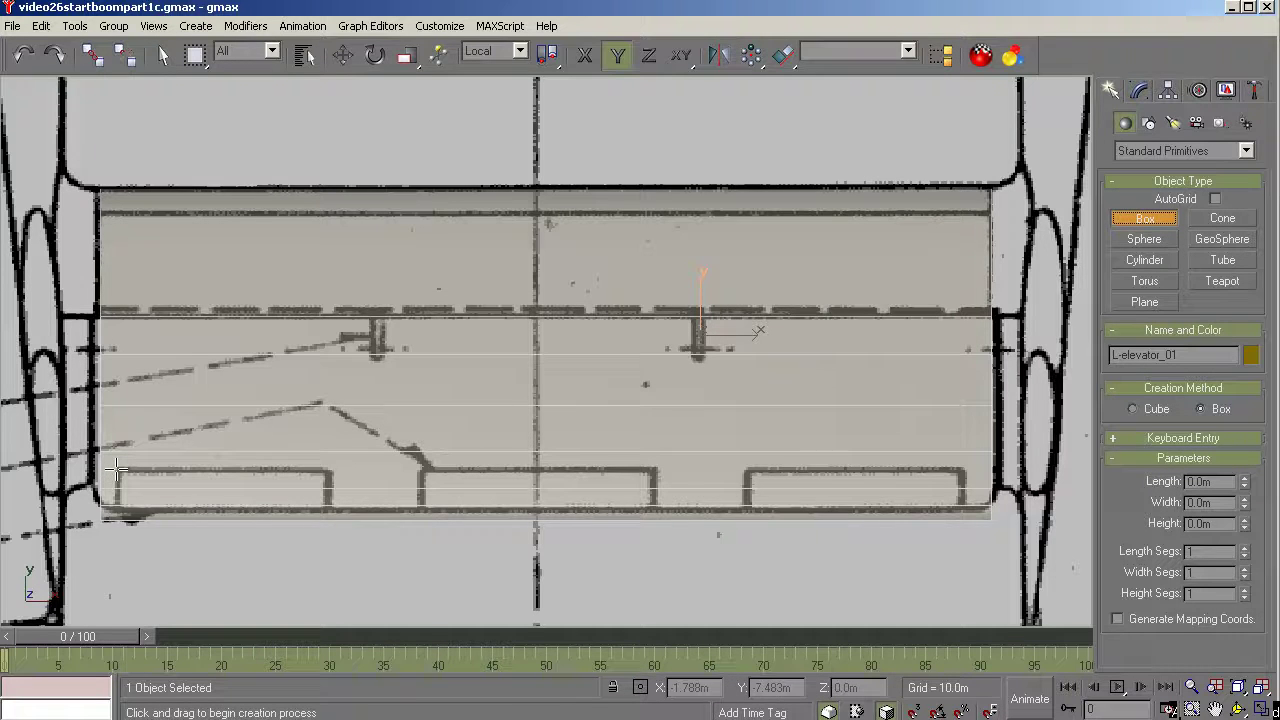
left_click_drag(116, 470, 330, 539)
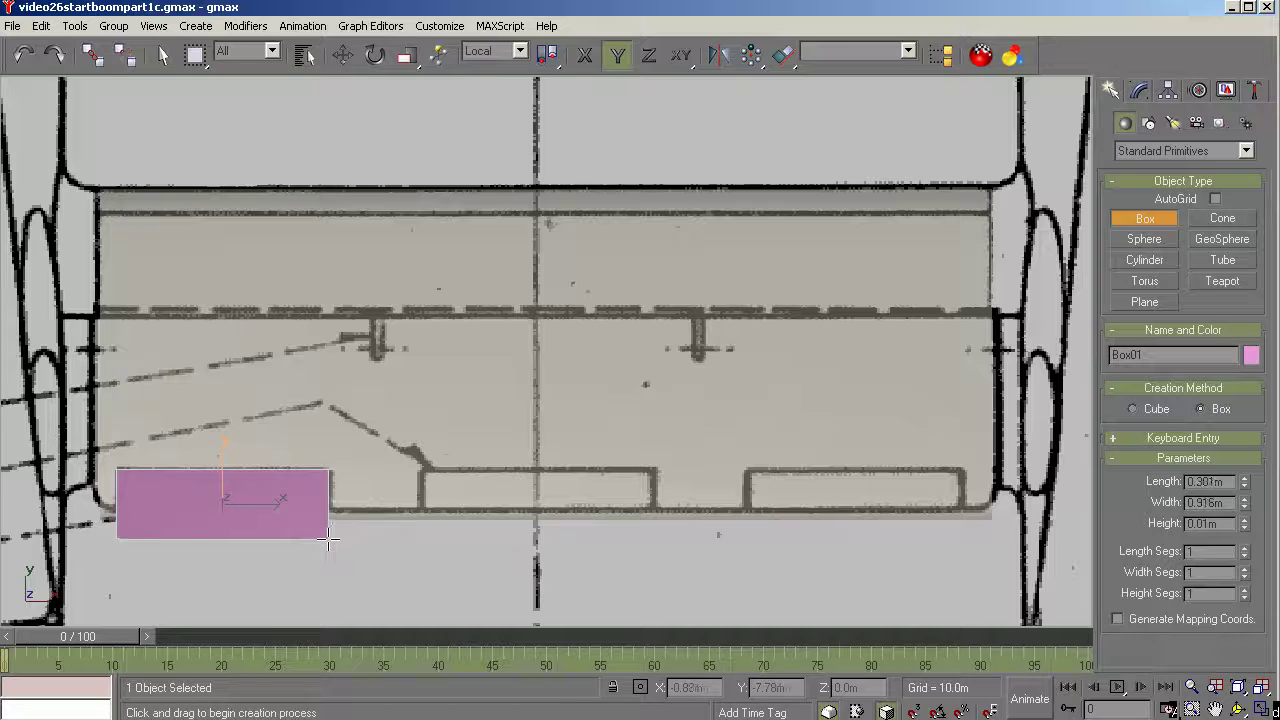
left_click(364, 488)
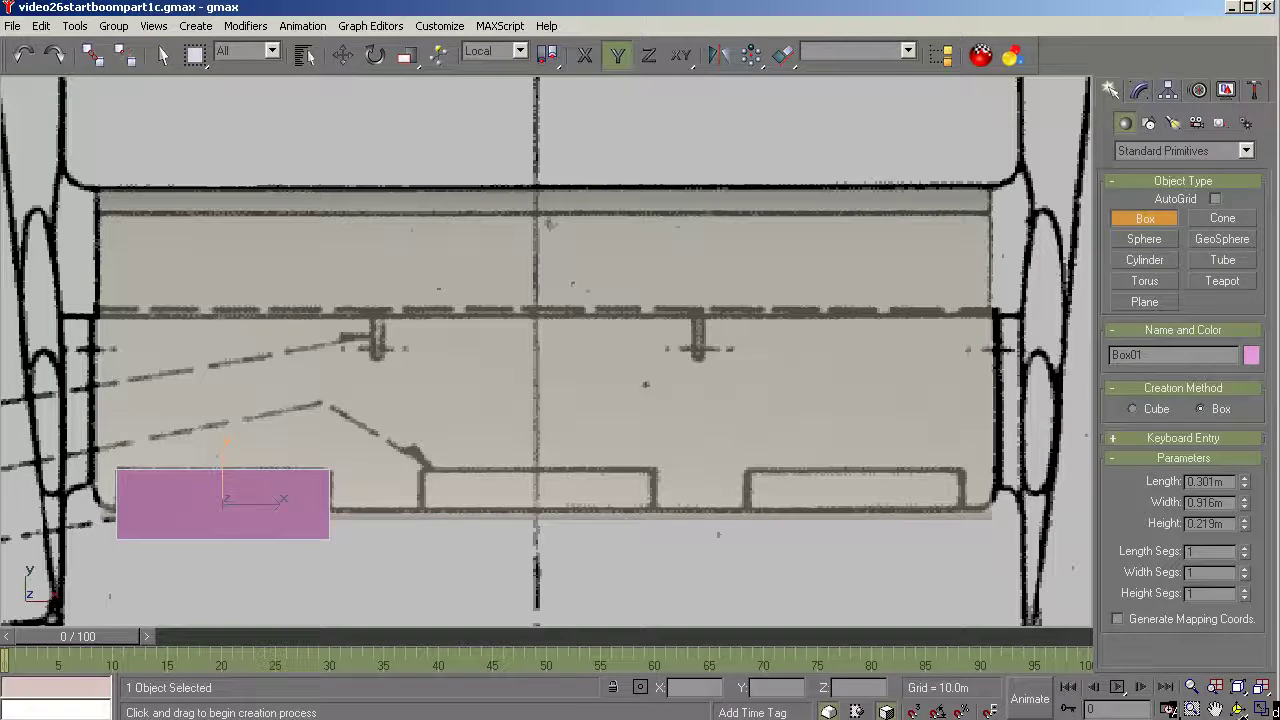
Lower the box to Z -0.205 m so that it encloses the full thickness of the elevator's trailing edge.
left_click(1238, 708)
left_click_drag(643, 471, 575, 305)
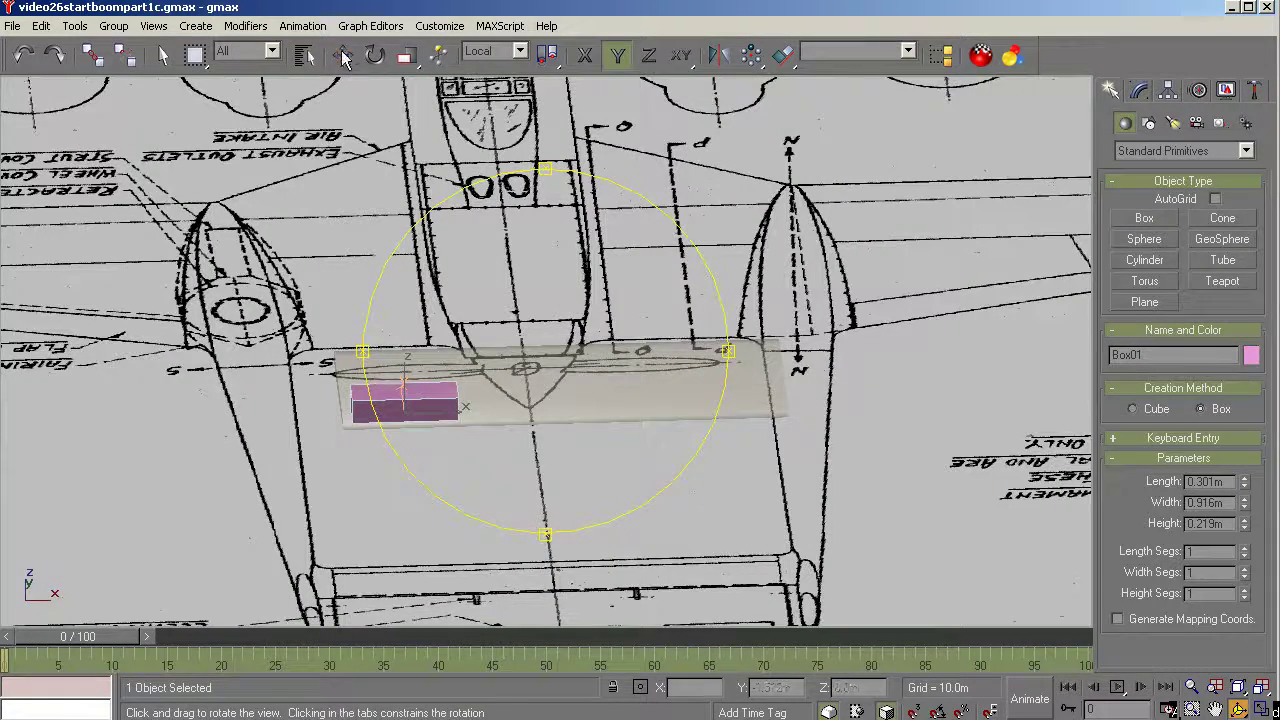
left_click(342, 55)
key("F7")
left_click_drag(404, 389, 406, 409)
key("l")
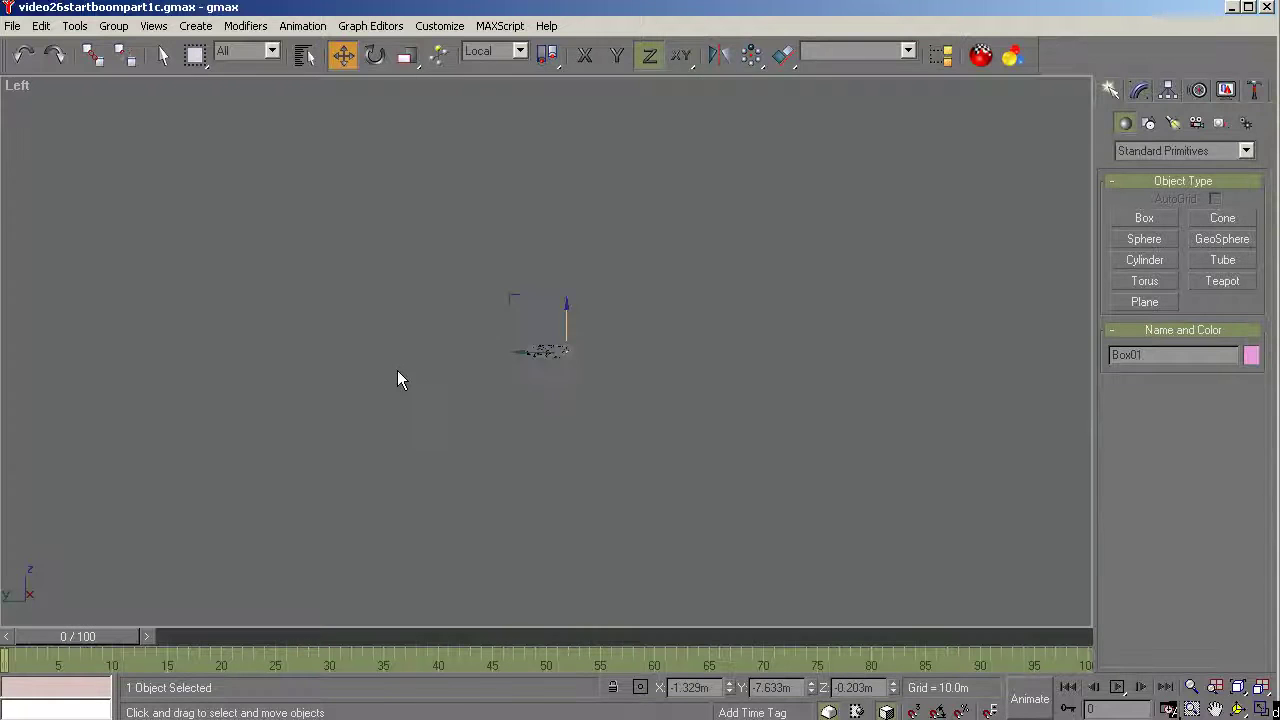
key("z")
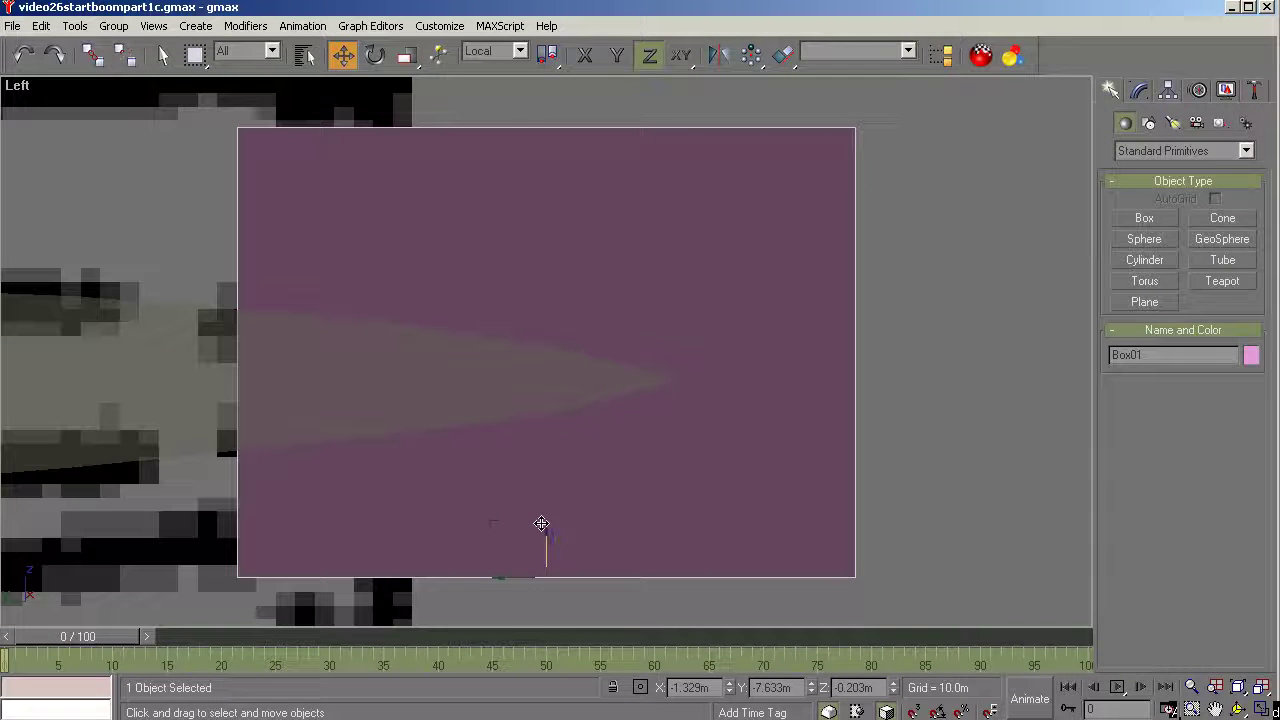
left_click_drag(547, 542, 547, 555)
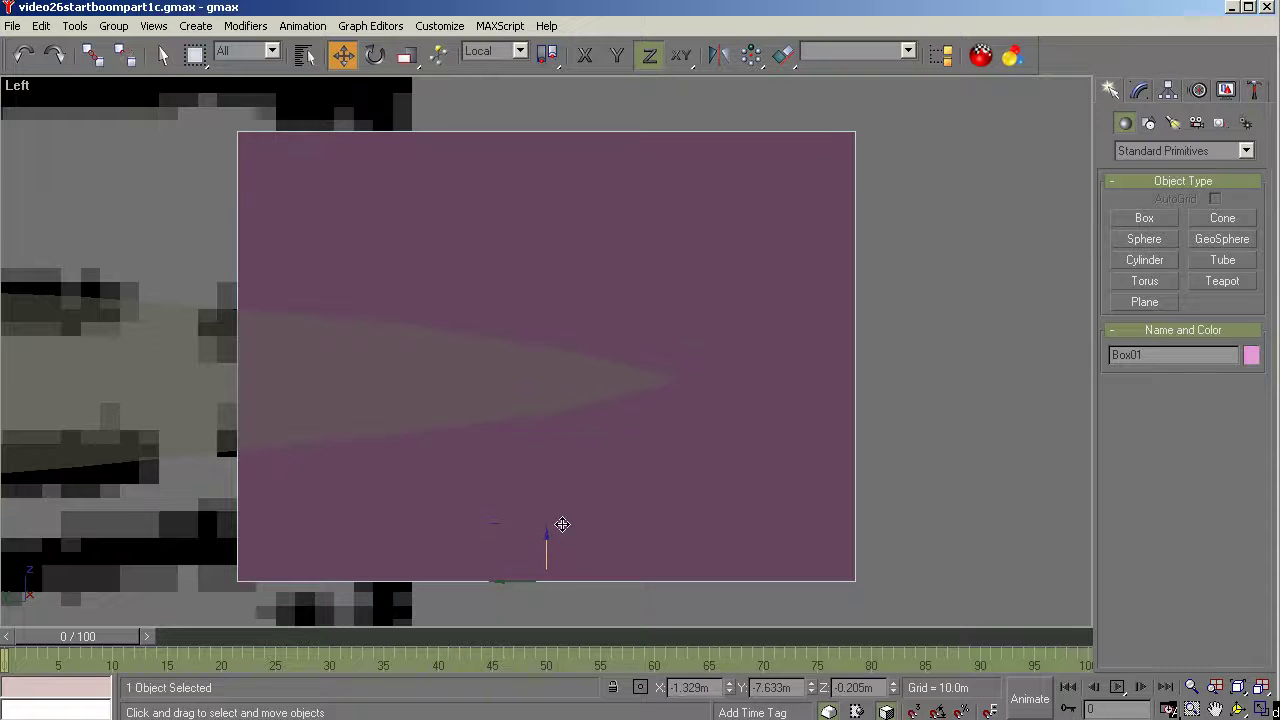
Clone the box as a copy and move it along X to 1.391 m, over the blueprint's right trim tab.
key("t")
key("z")
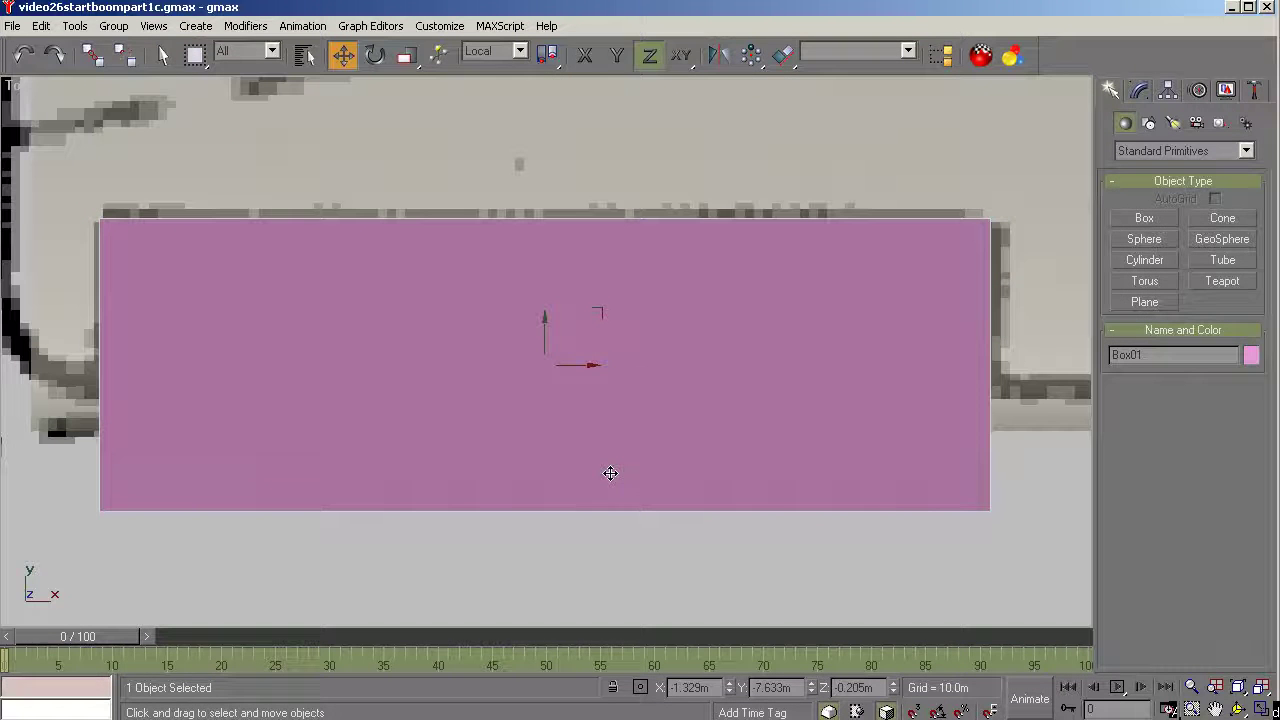
scroll(459, 389, "down", 6)
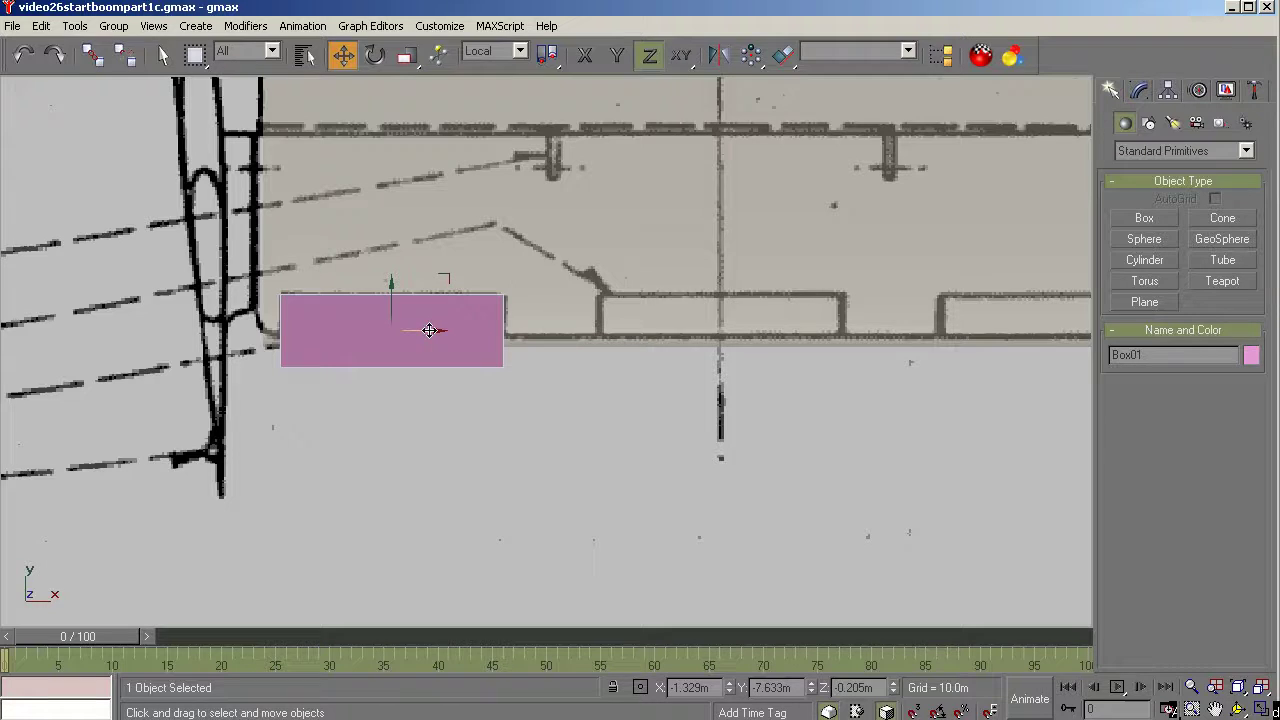
left_click(429, 330, "shift")
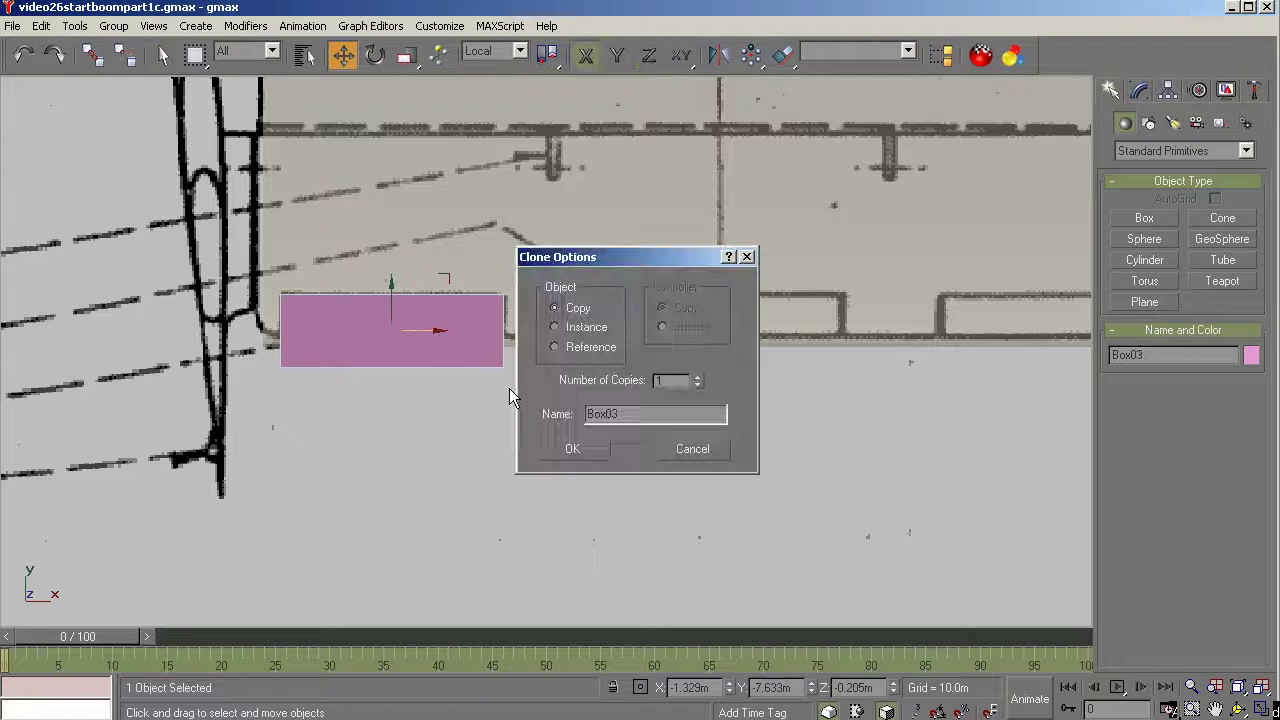
left_click(576, 449)
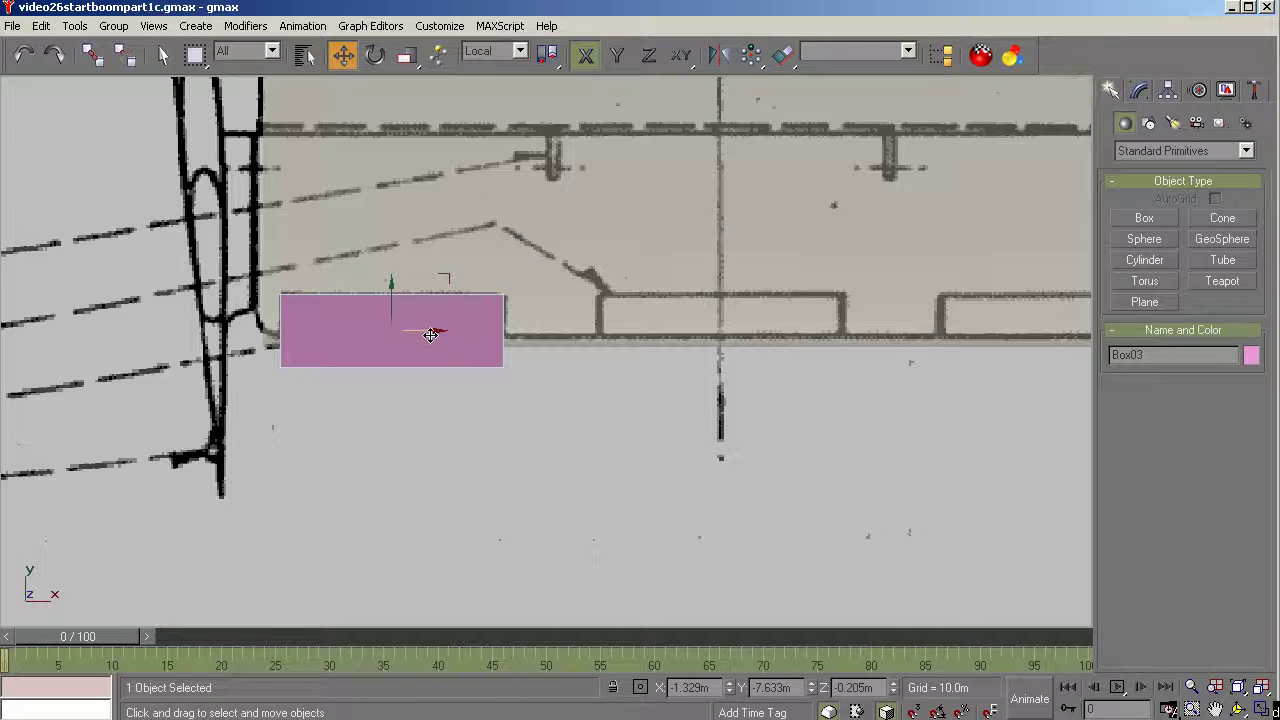
left_click_drag(427, 332, 979, 344)
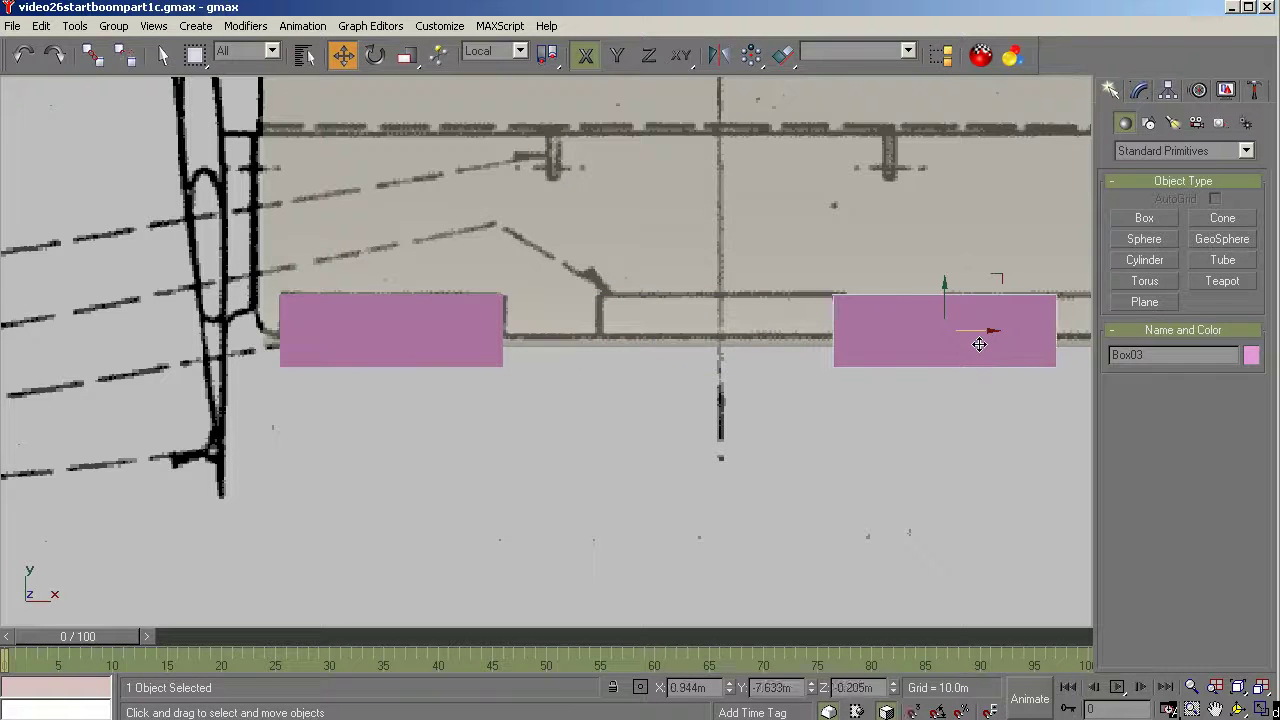
scroll(620, 376, "down", 3)
left_click_drag(774, 360, 851, 361)
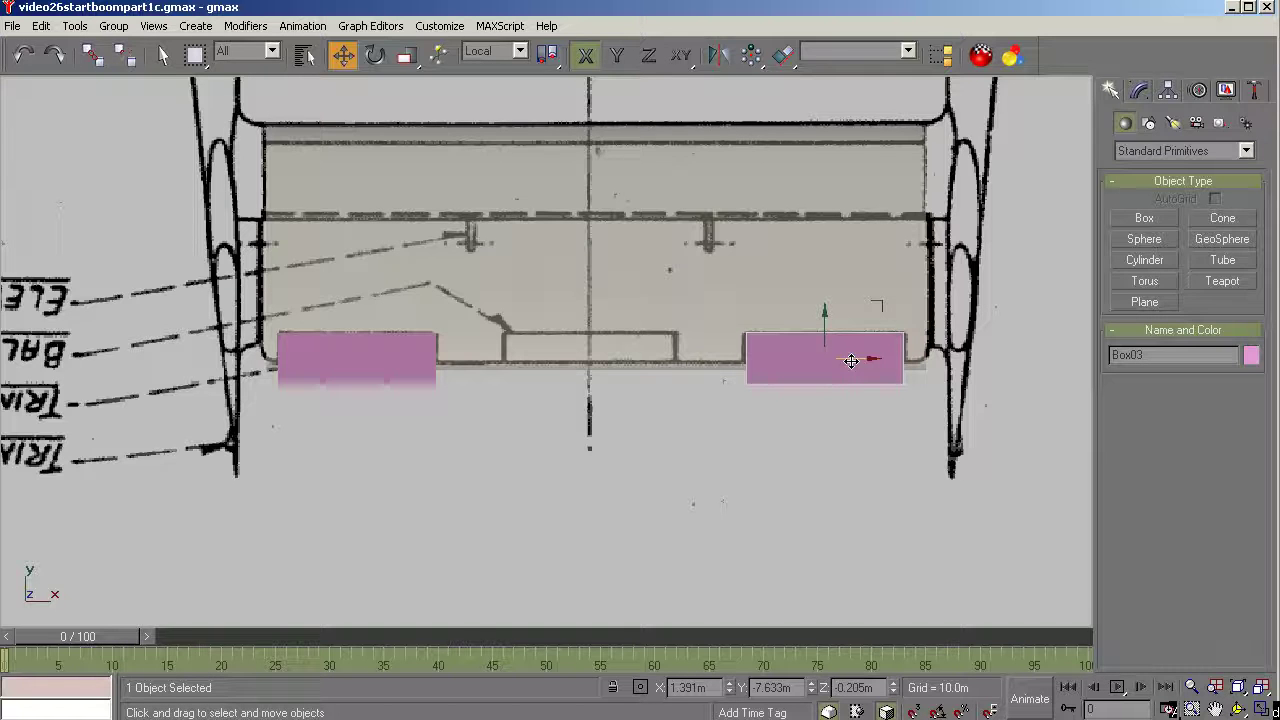
Clone the right box as a copy and move it to X -0.011 m over the blueprint's middle trim tab.
left_click(853, 359, "shift")
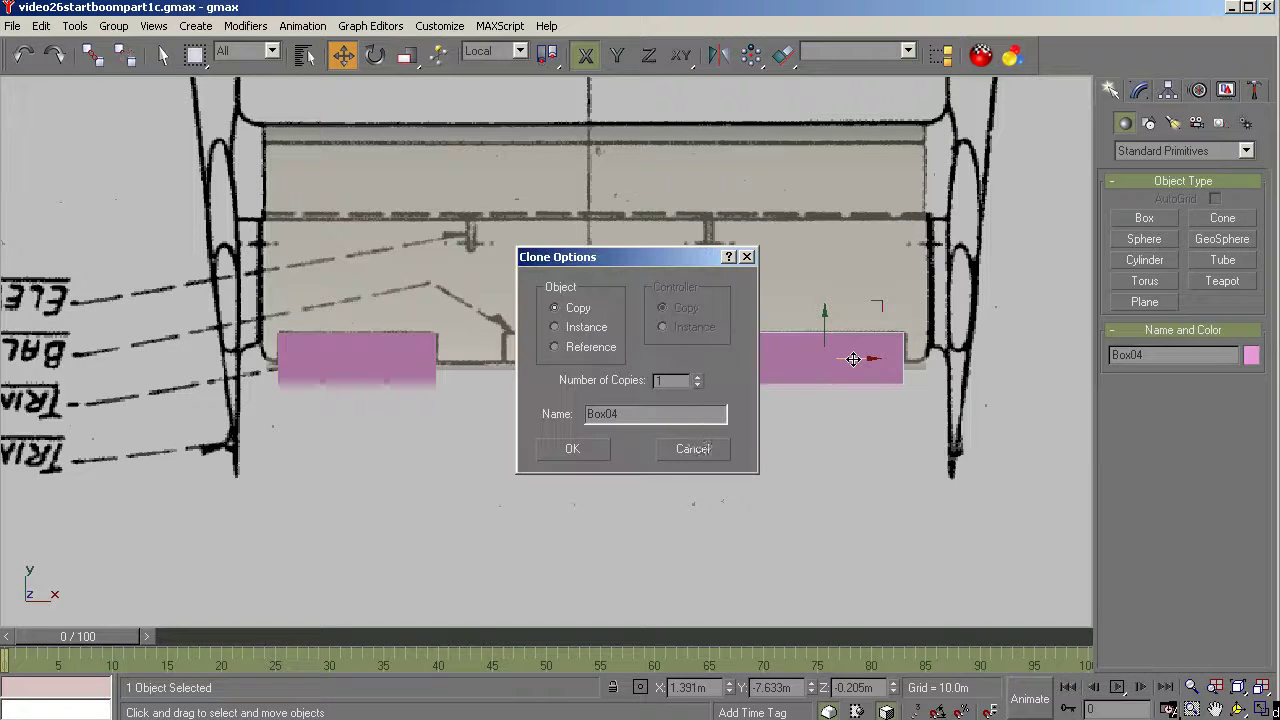
left_click(573, 450)
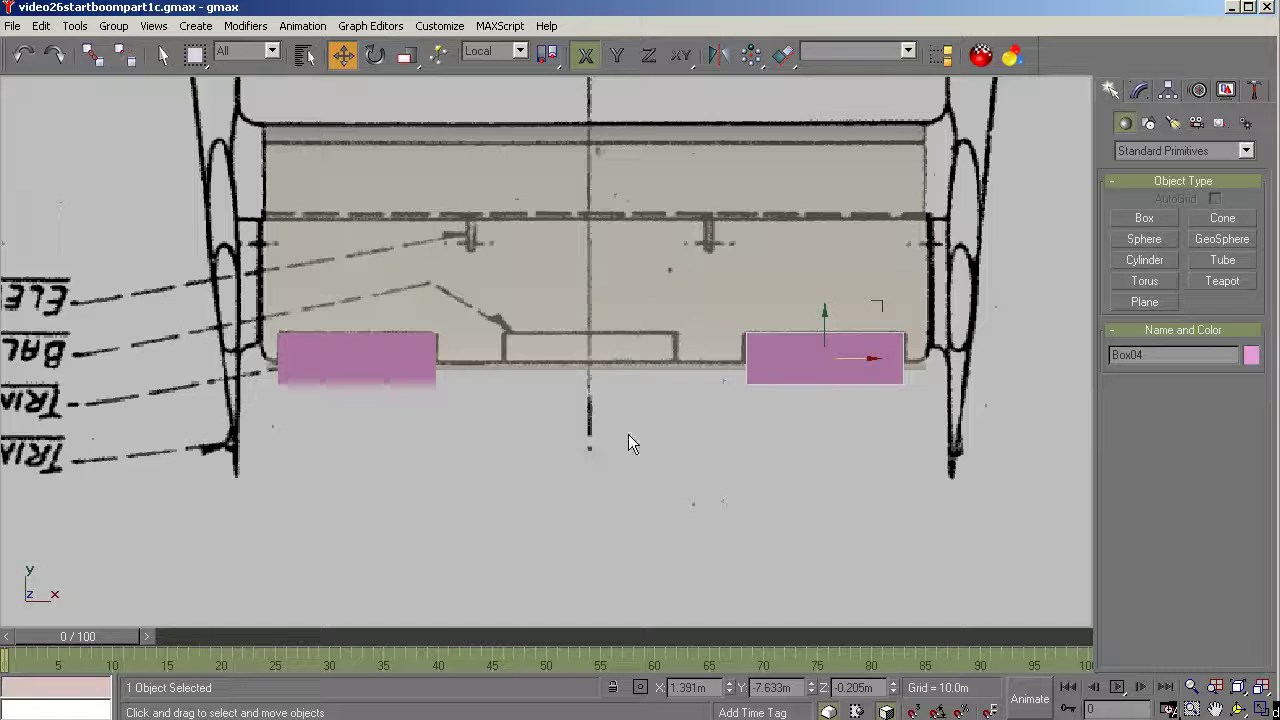
left_click_drag(850, 363, 610, 357)
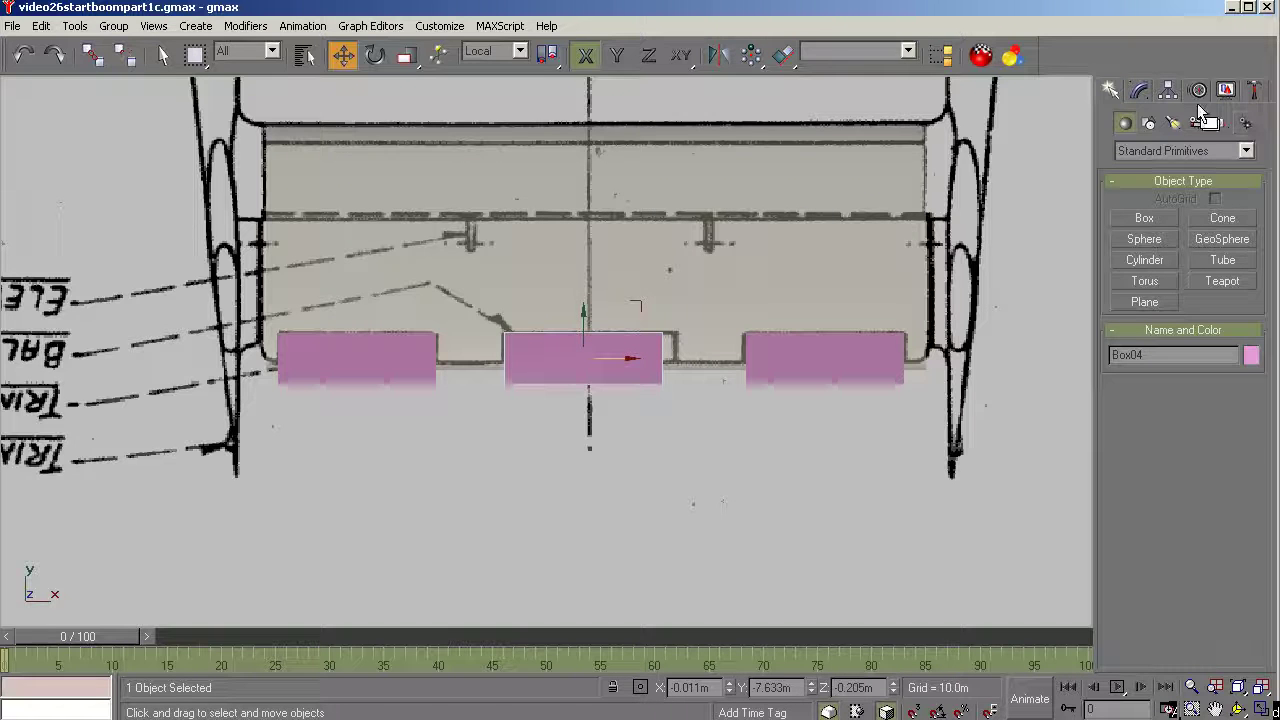
Convert the middle box to Editable Poly and move its four right-hand vertices 0.075 m along X to match the tab outline.
left_click(1147, 90)
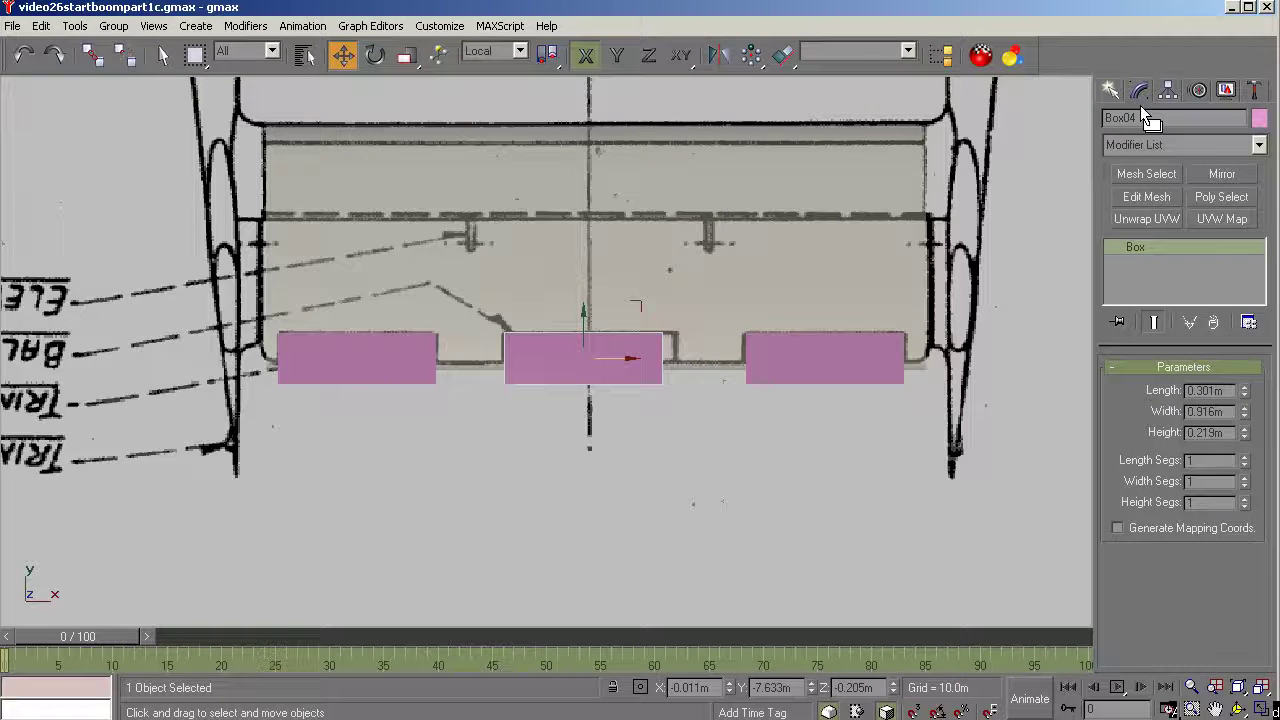
right_click(1136, 247)
left_click(1175, 367)
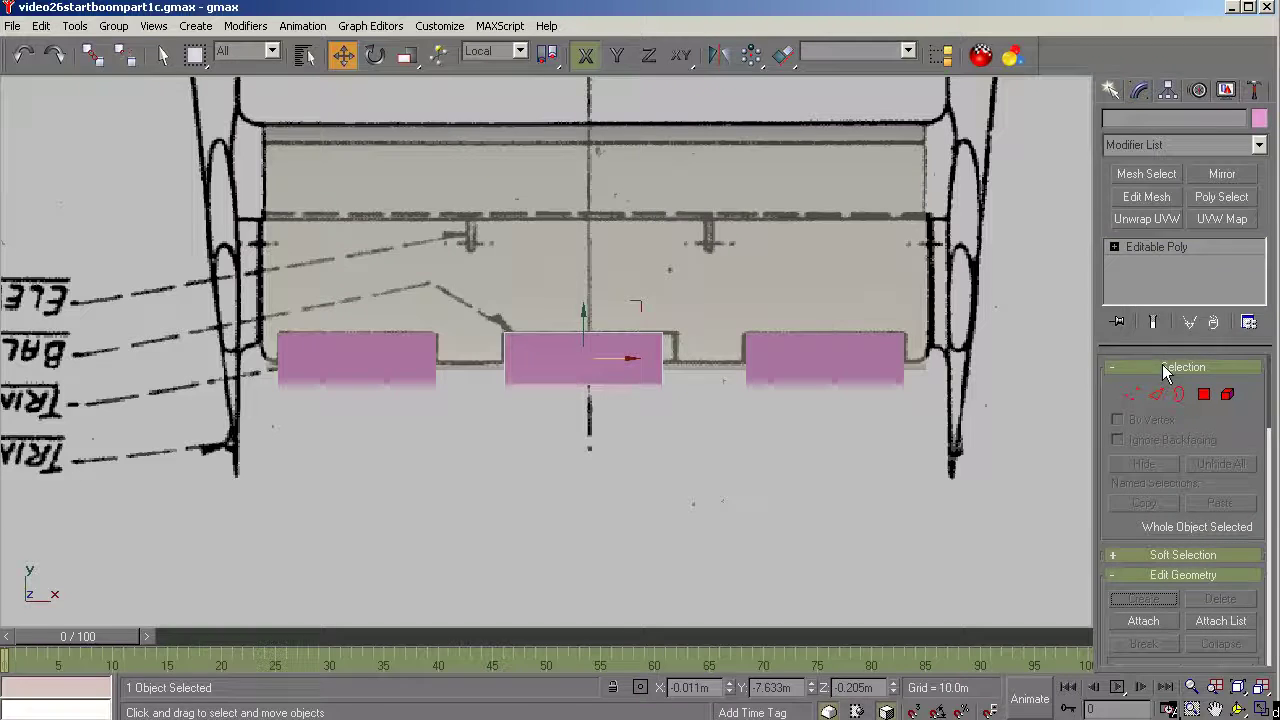
left_click(1131, 394)
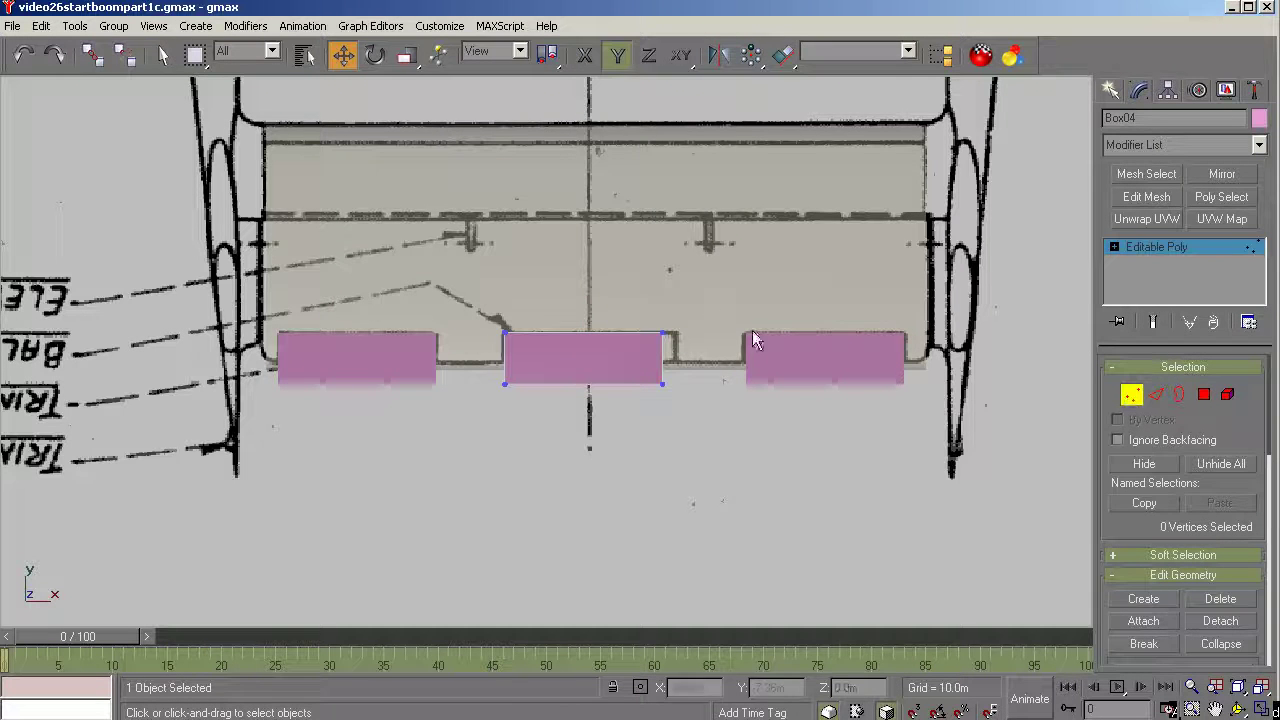
left_click_drag(702, 295, 623, 410)
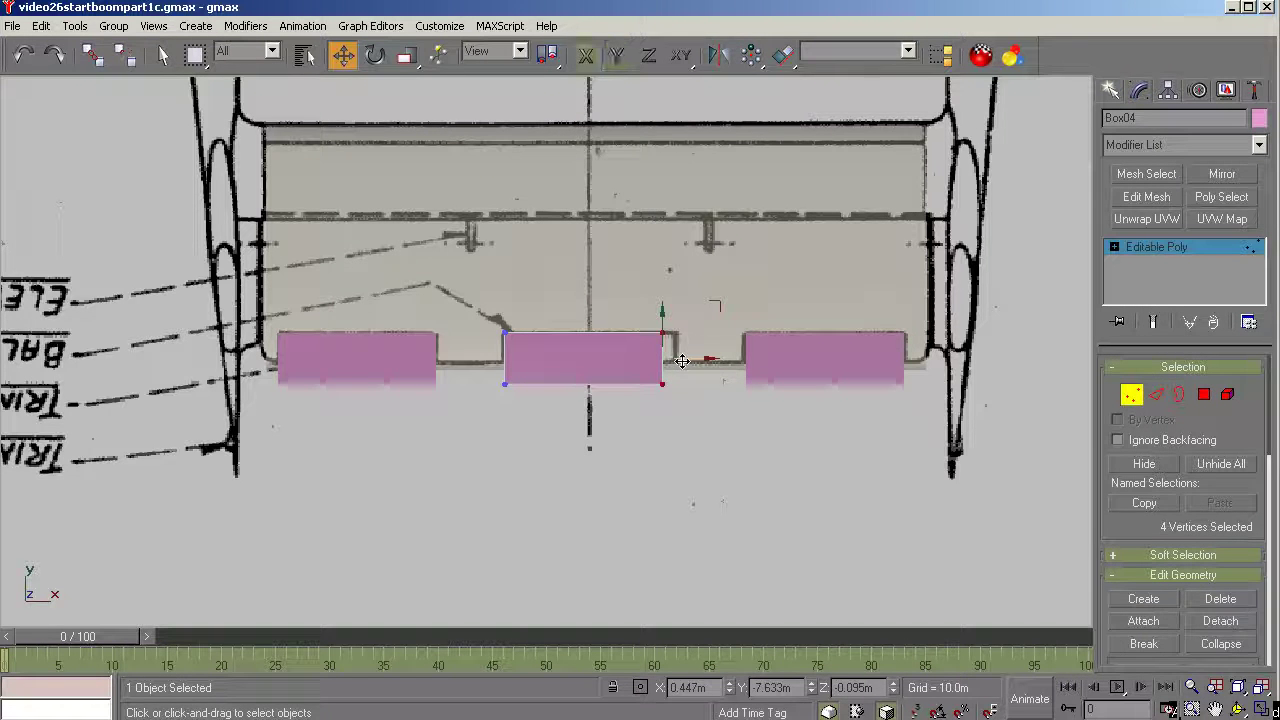
left_click_drag(686, 362, 695, 358)
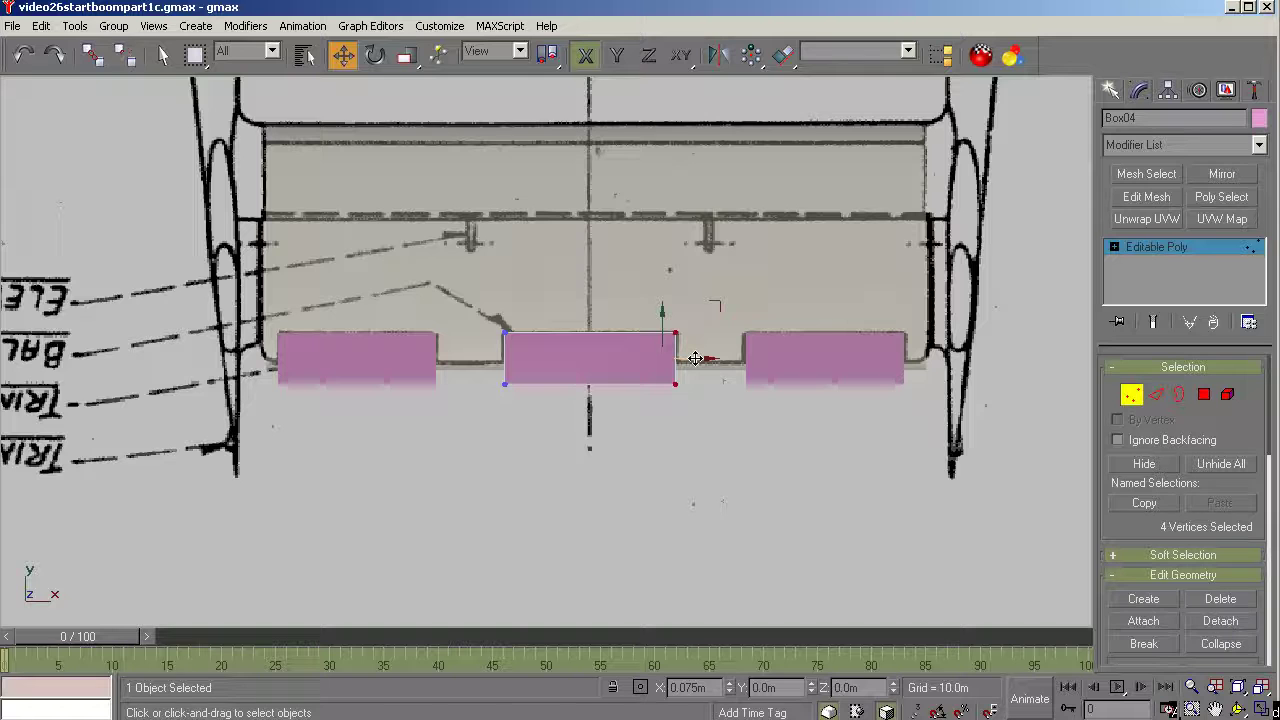
left_click(1127, 247)
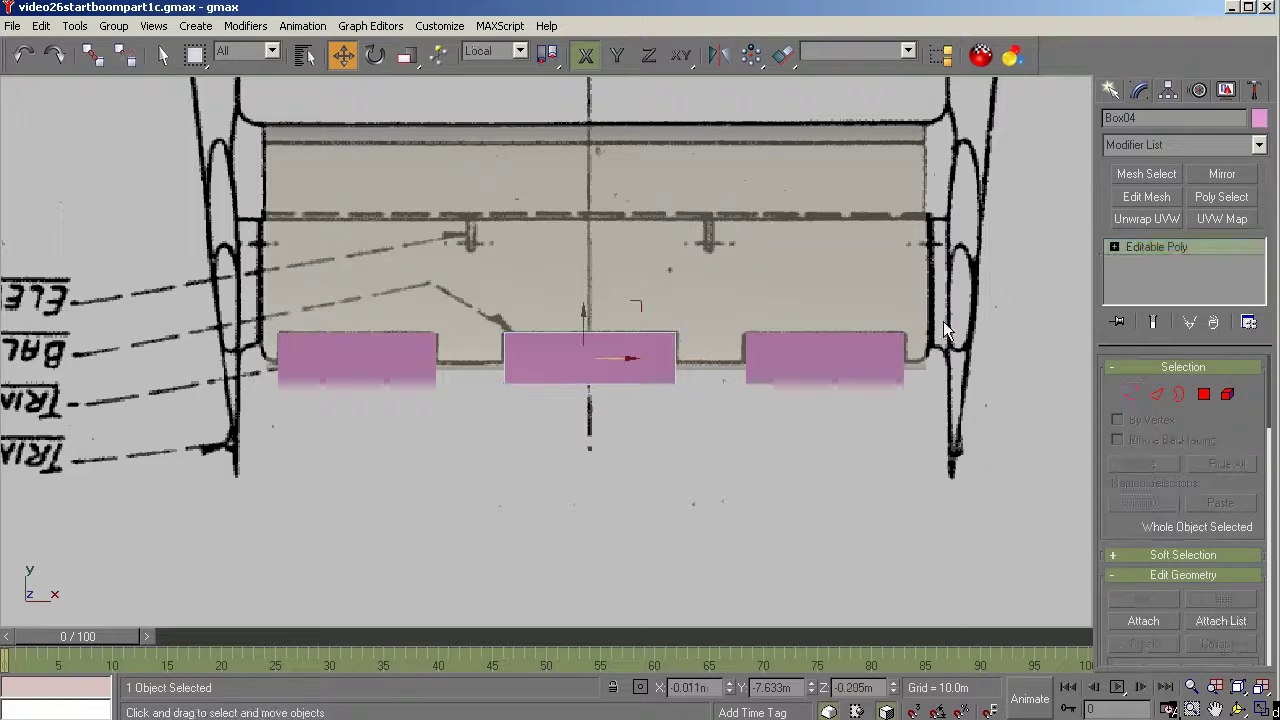
Convert the right and left trim tab boxes to Editable Poly.
left_click(845, 361)
right_click(1150, 252)
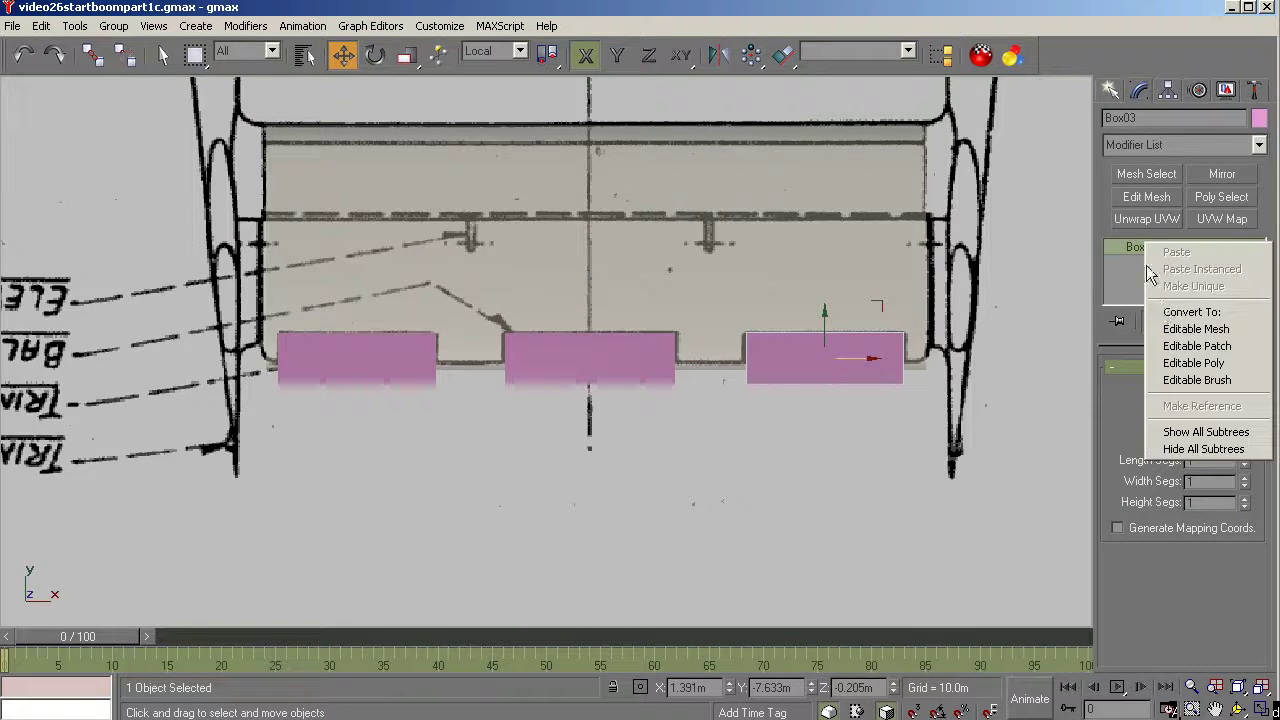
left_click(1185, 365)
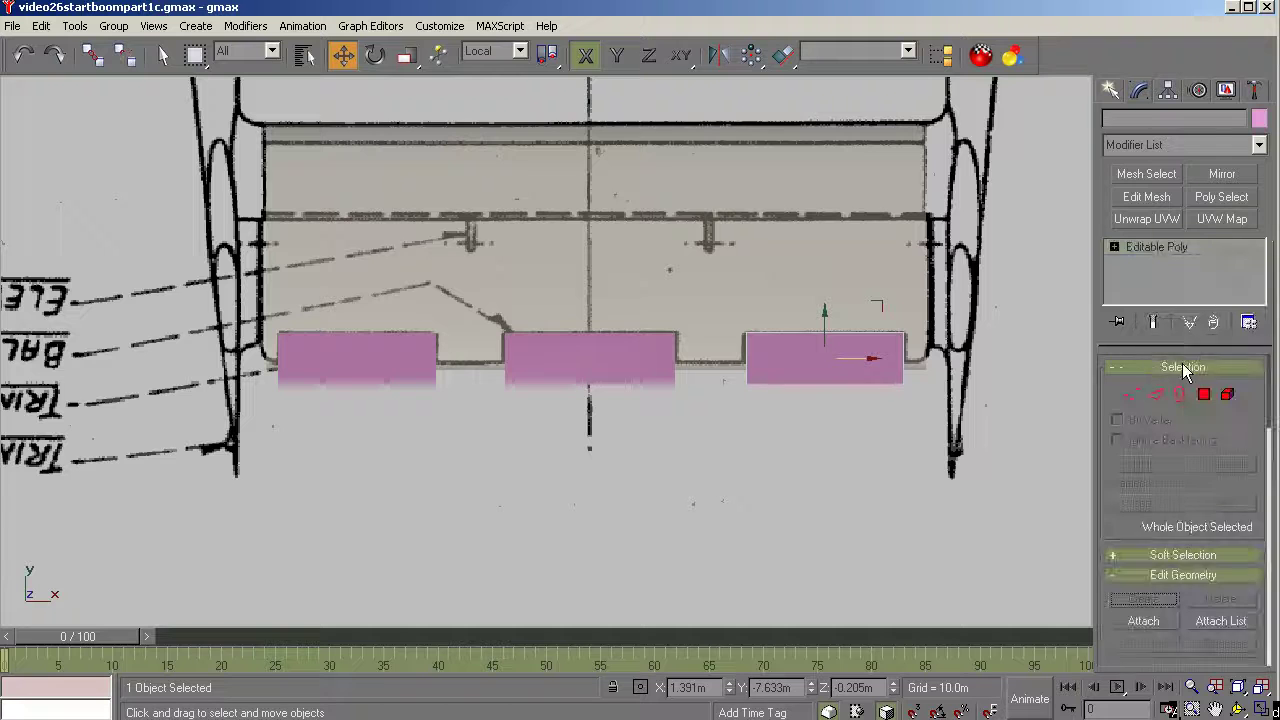
left_click(394, 352)
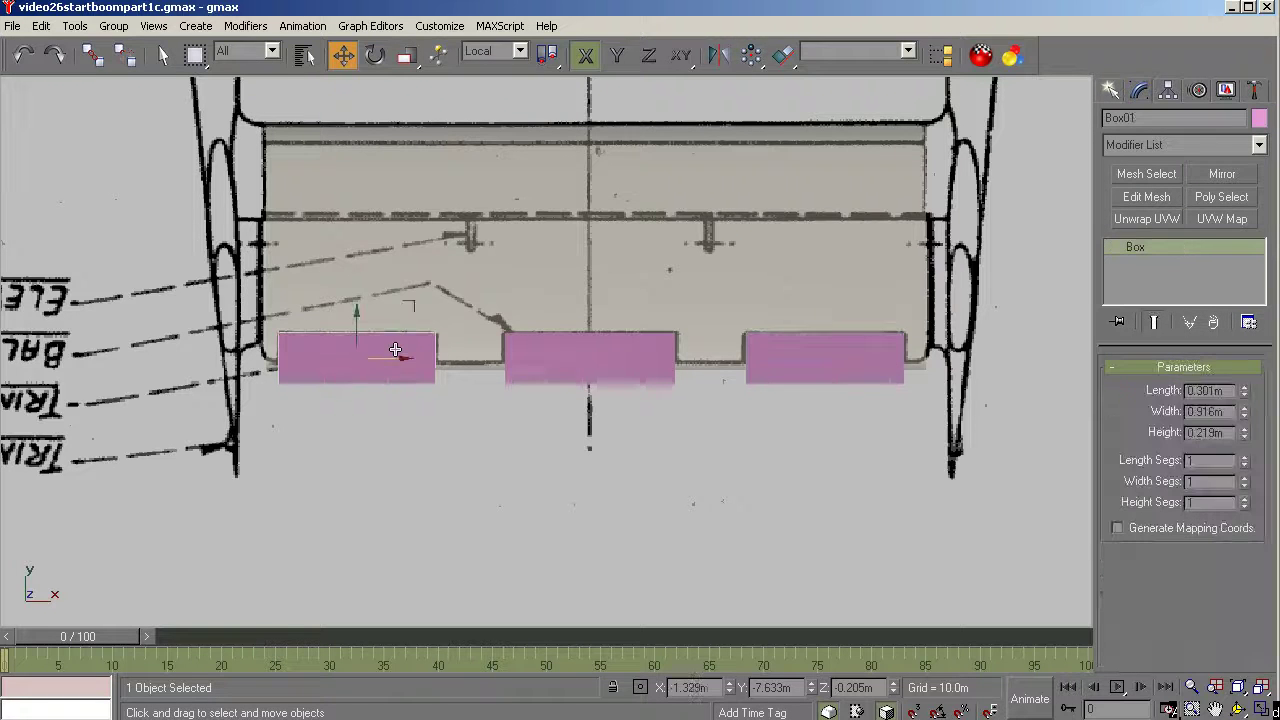
right_click(1162, 247)
left_click(1207, 363)
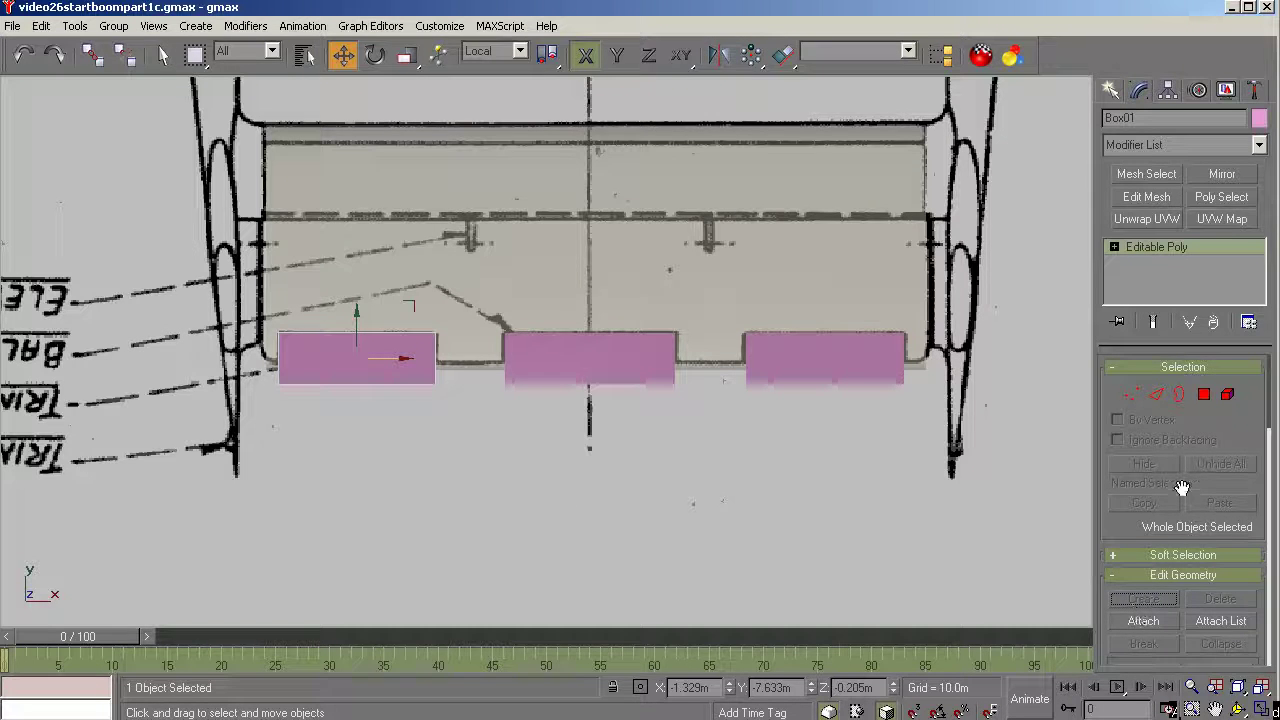
Attach Box03 and Box04 to the left trim tab box to form a single object.
left_click(1221, 620)
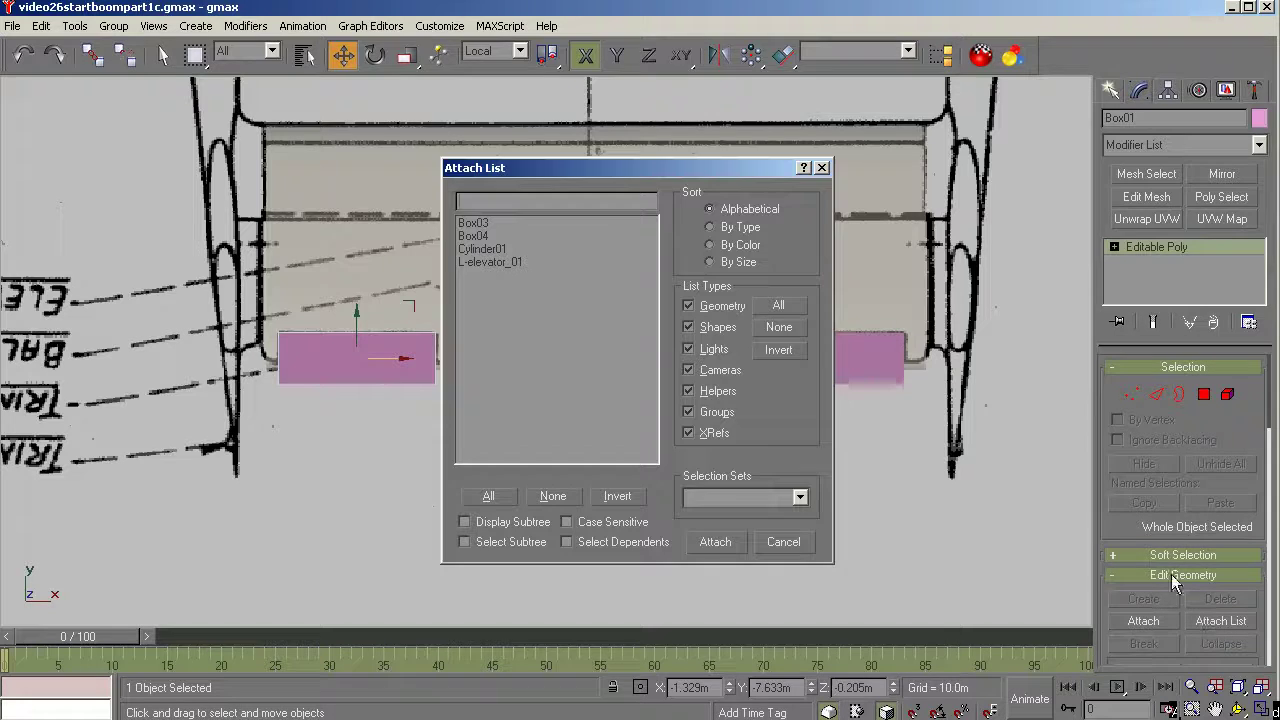
left_click_drag(493, 236, 485, 223)
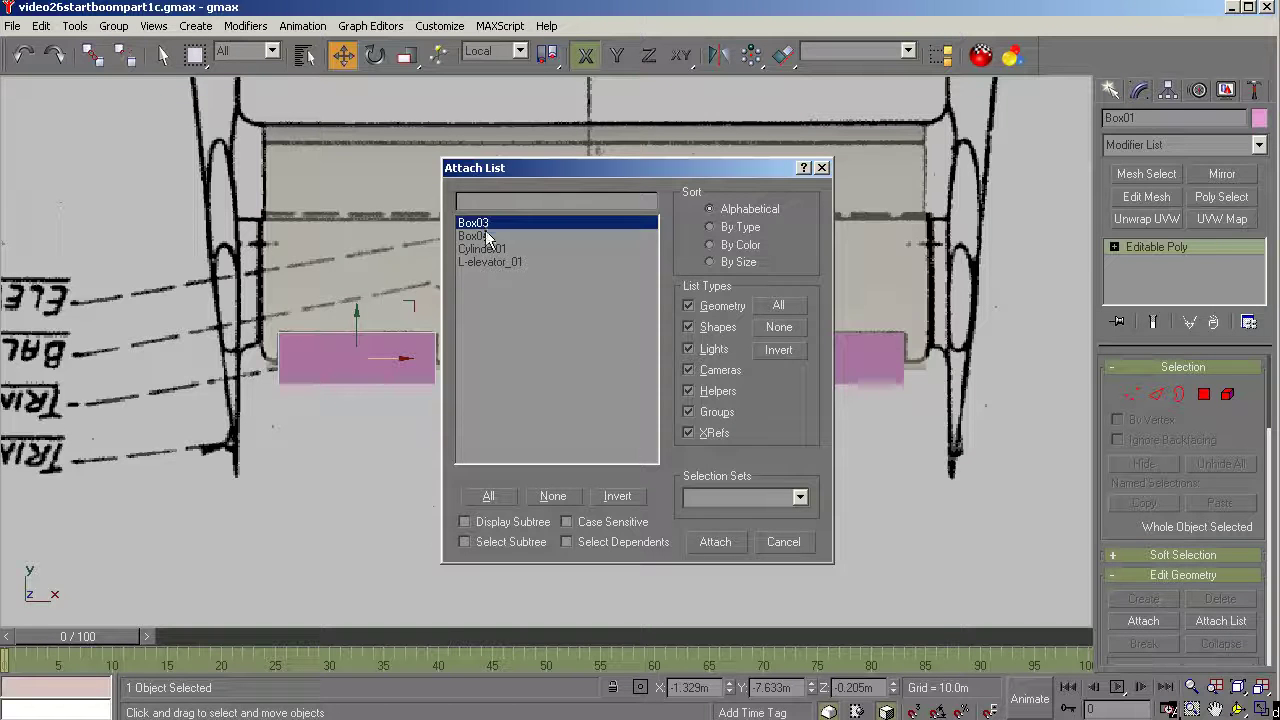
left_click(715, 542)
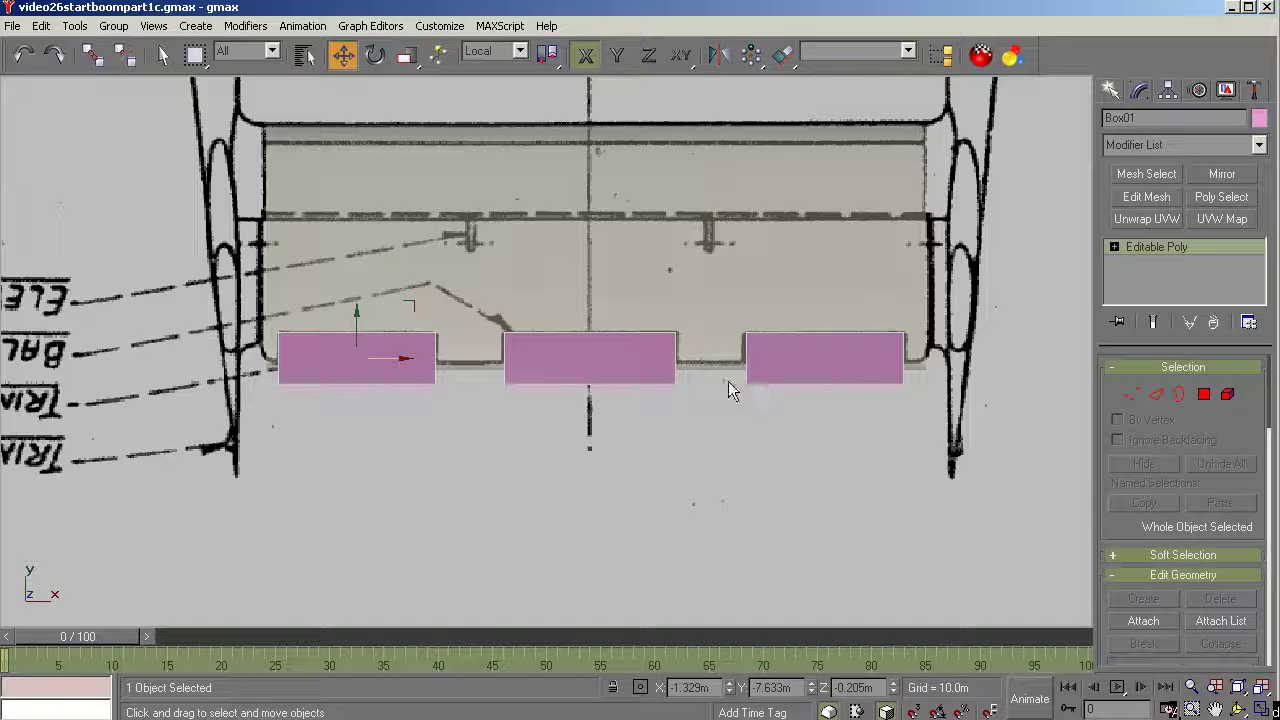
Apply a Boolean Cut with Refine to L-elevator_01, using the combined trim tab boxes as a Reference operand B.
left_click(710, 278)
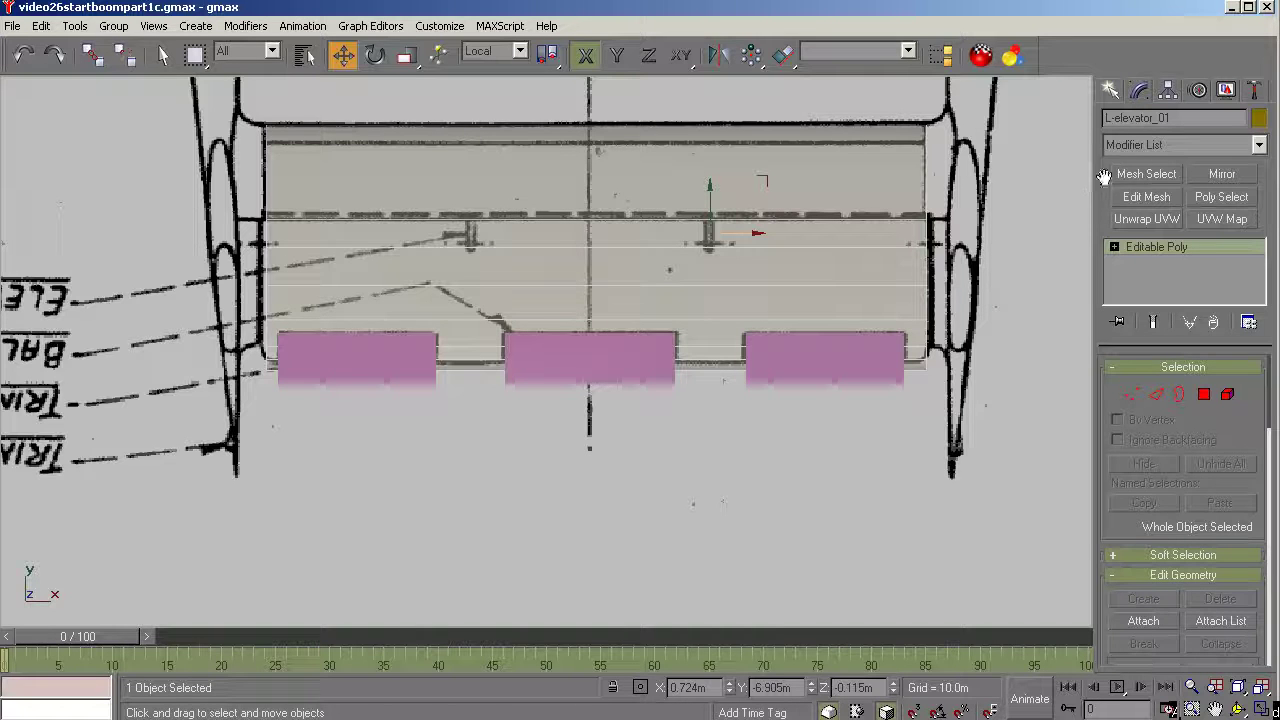
left_click(1110, 91)
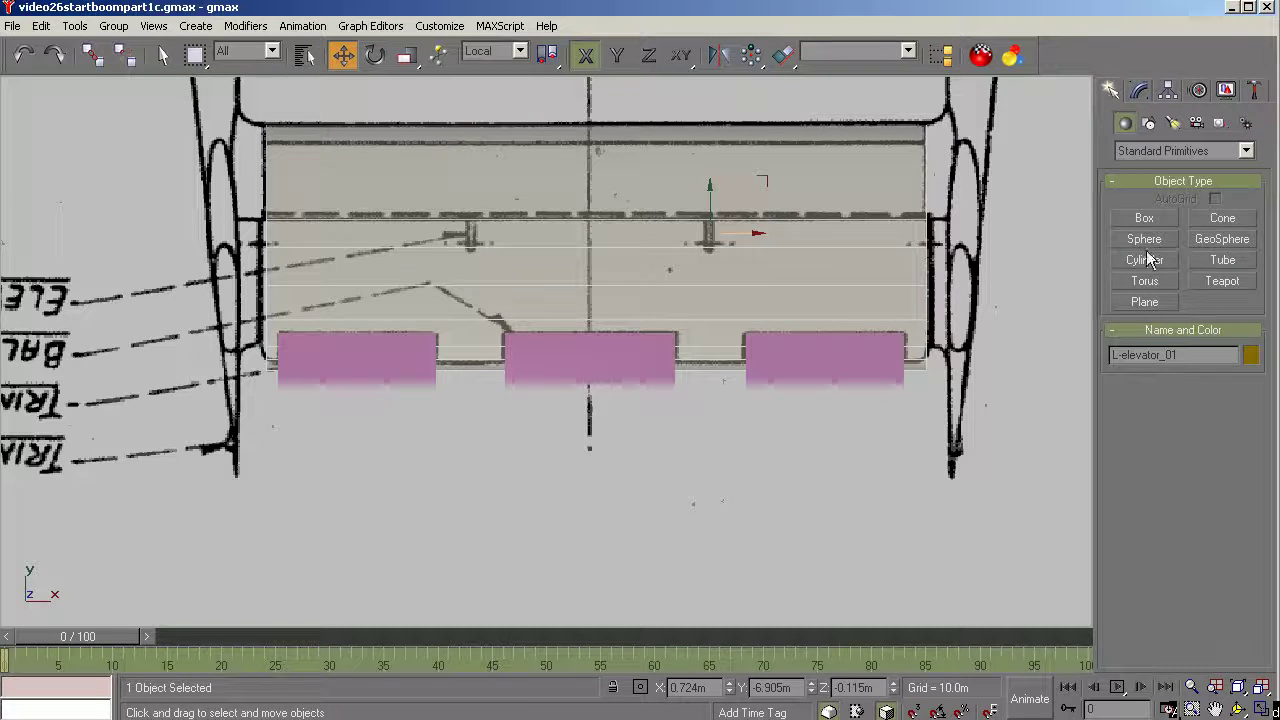
left_click(1246, 151)
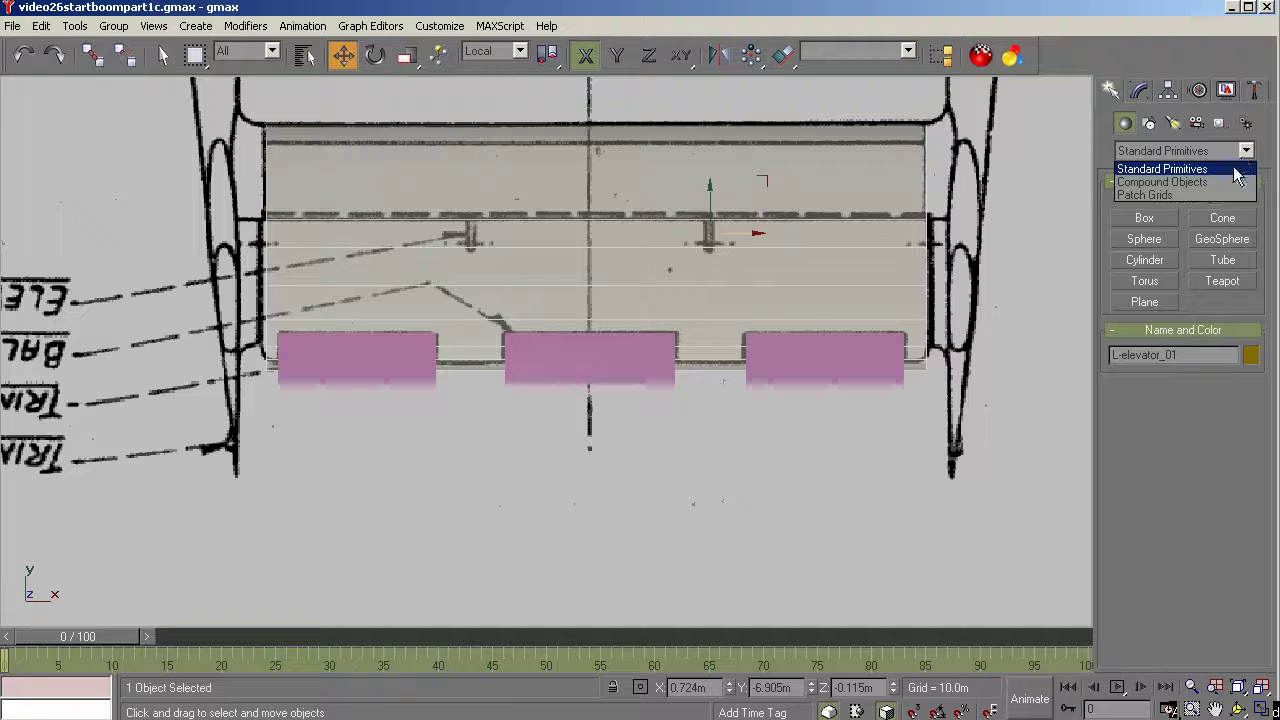
left_click(1226, 176)
left_click(1221, 239)
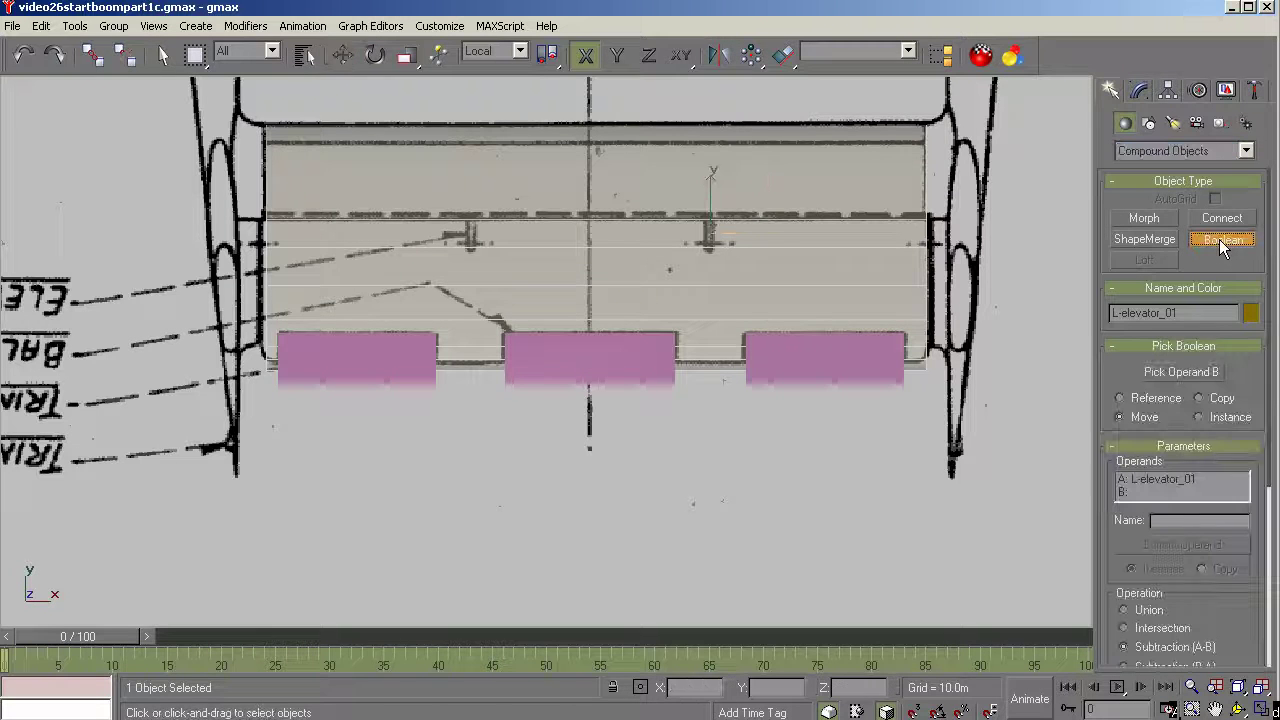
left_click(1150, 398)
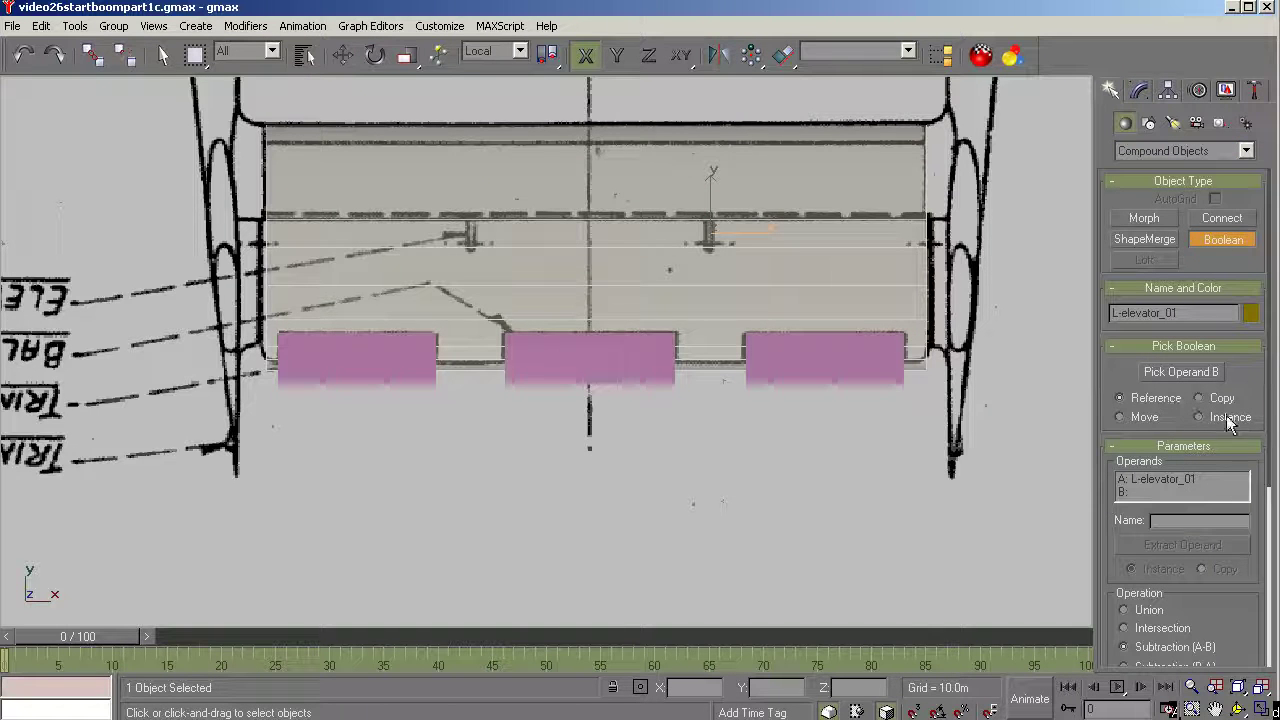
scroll(1228, 570, "down", 3)
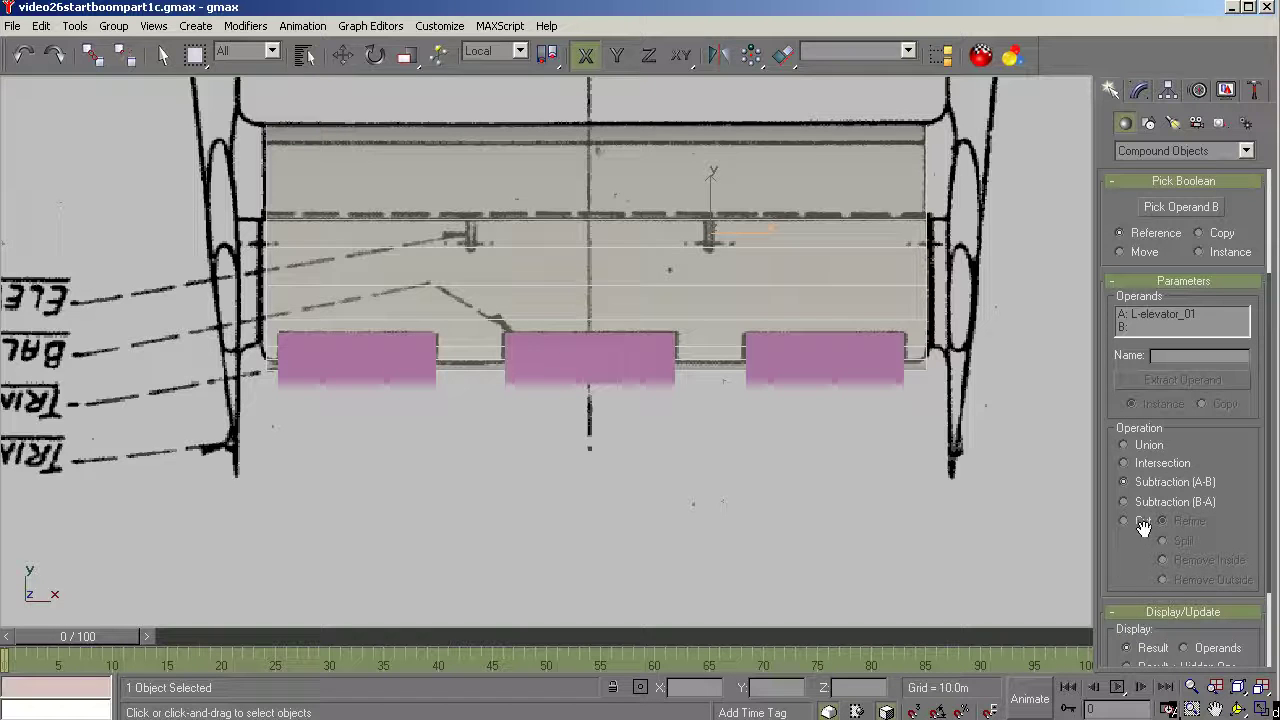
left_click(1132, 521)
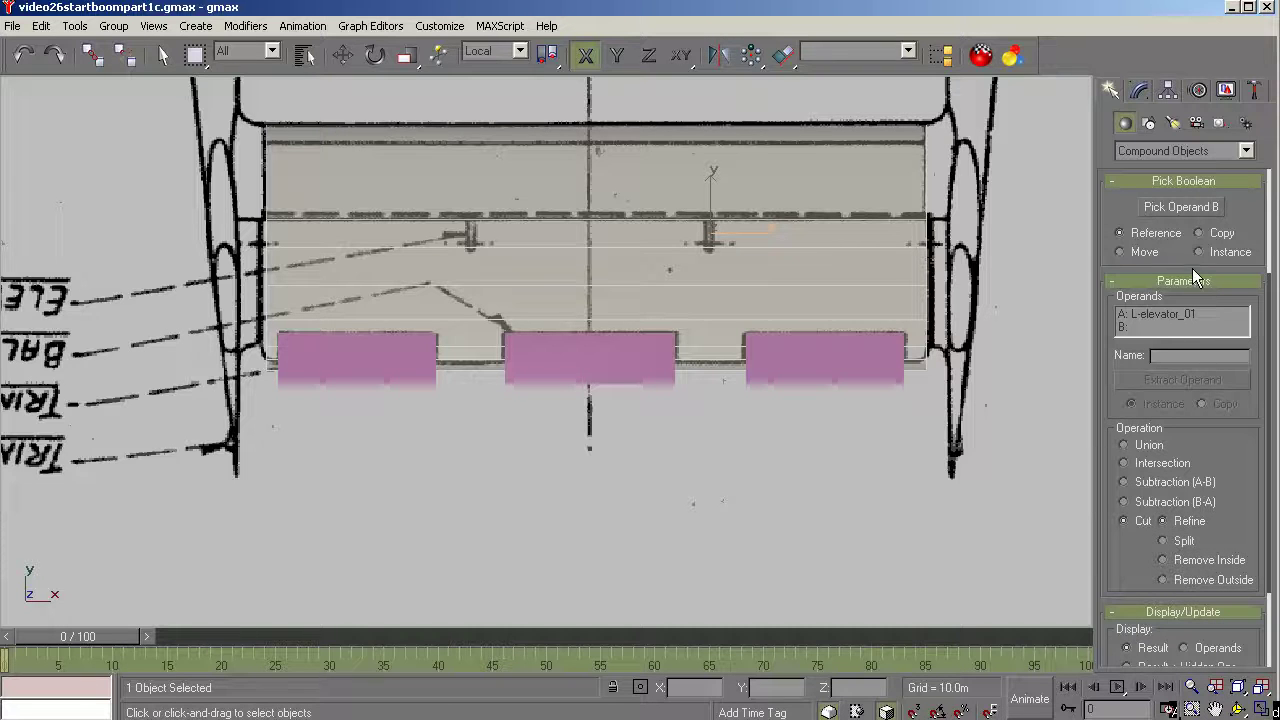
left_click(1178, 206)
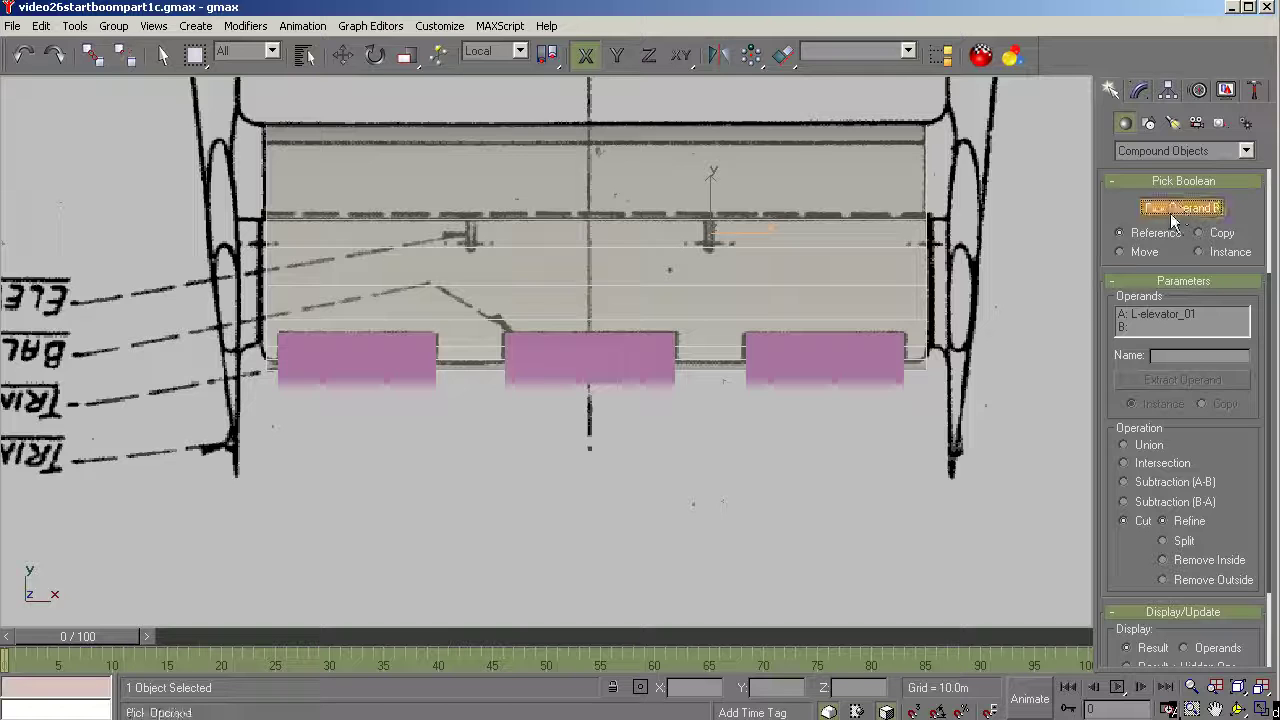
left_click(806, 372)
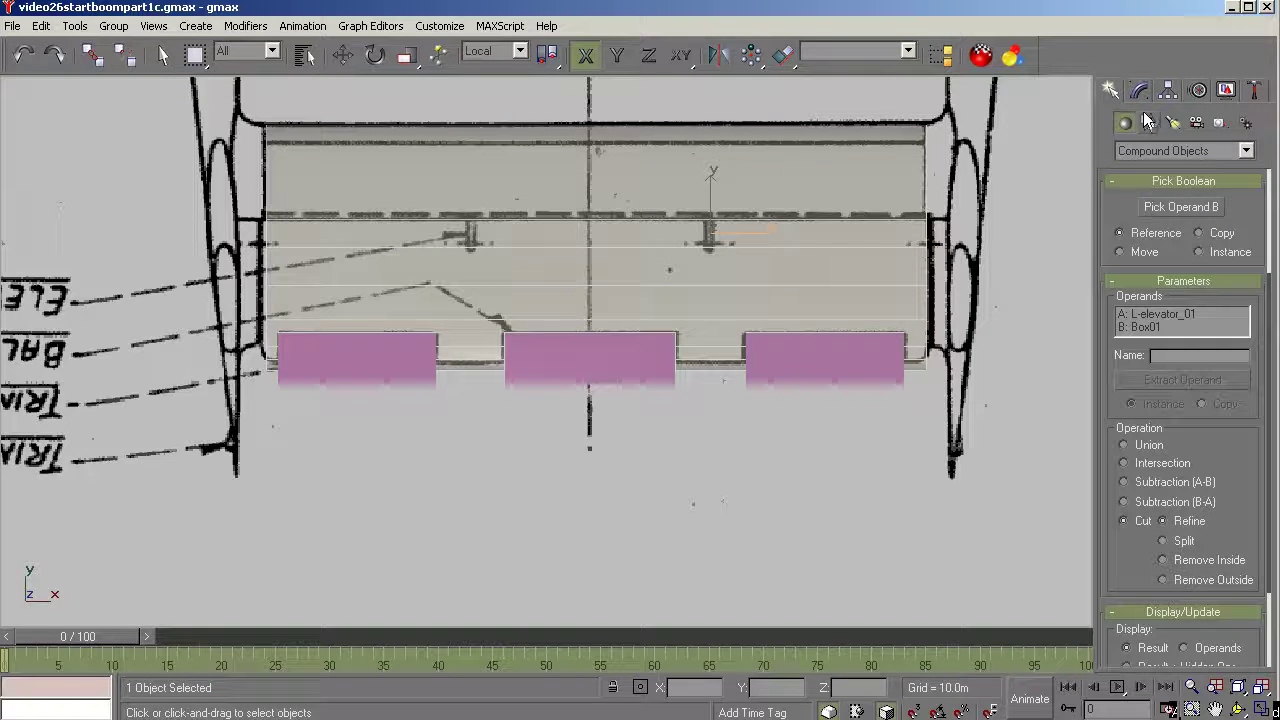
Convert the Boolean elevator to Editable Poly.
left_click(1138, 91)
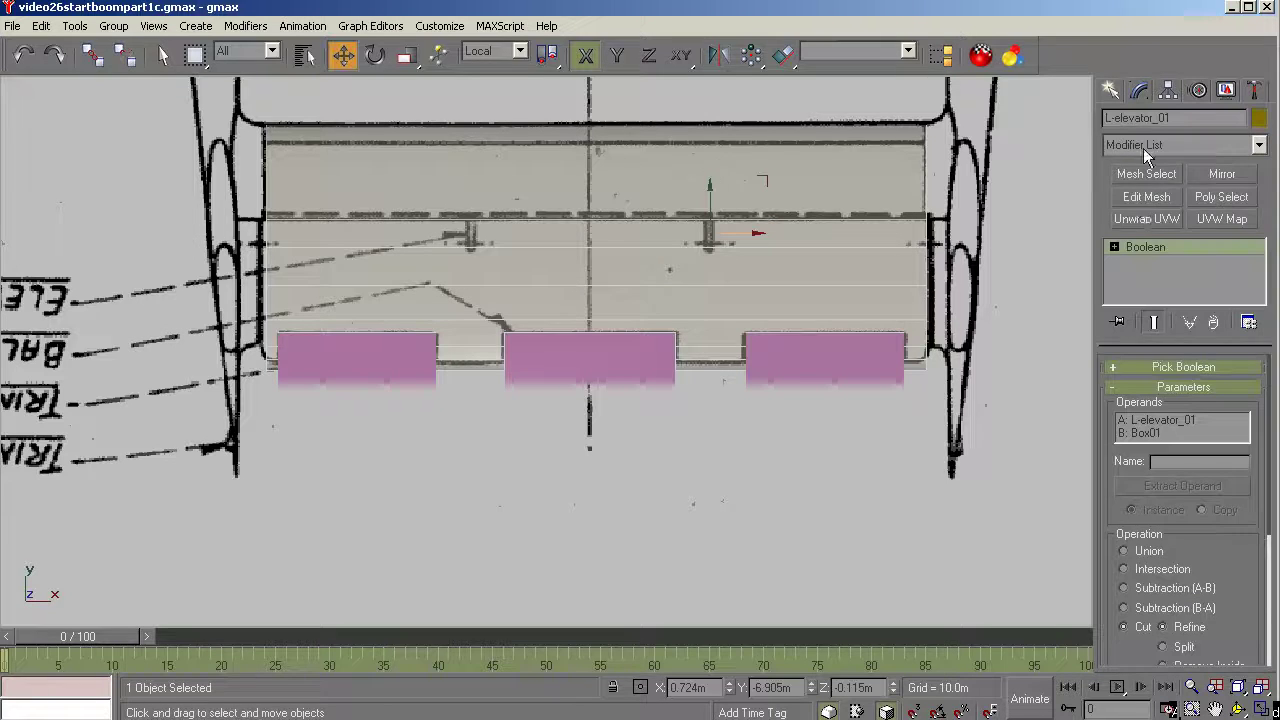
right_click(1145, 249)
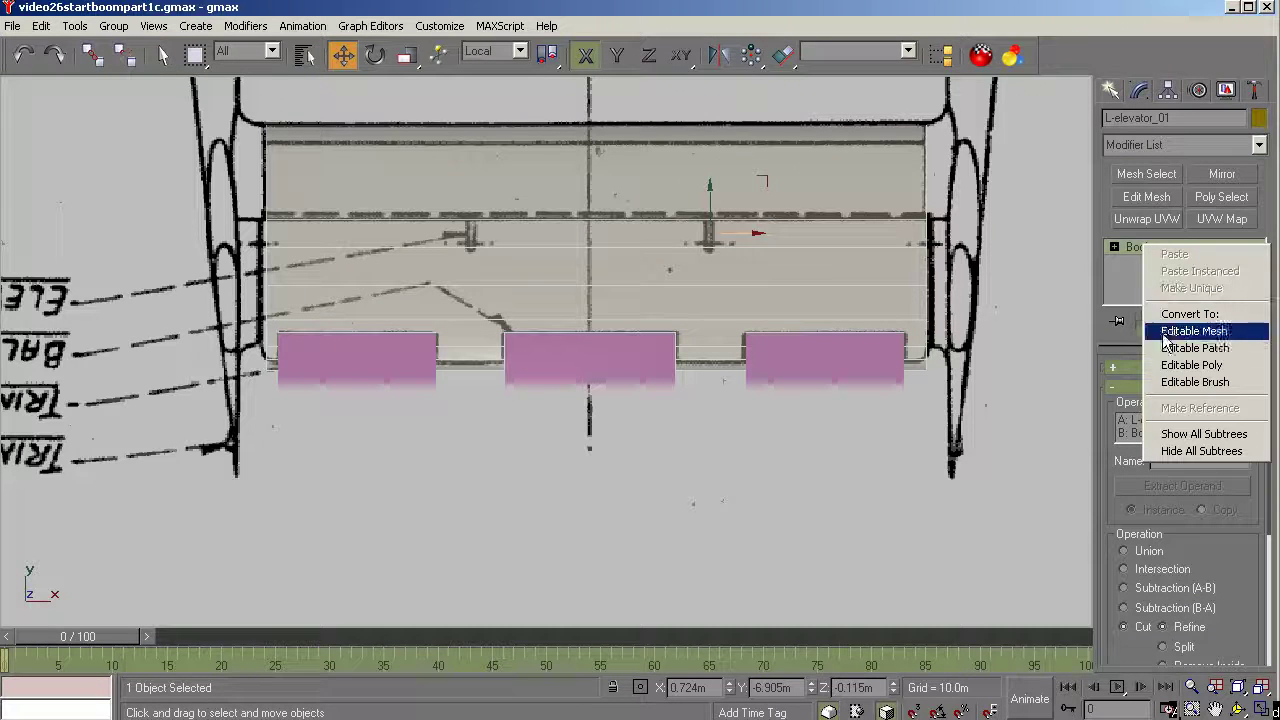
left_click(1176, 366)
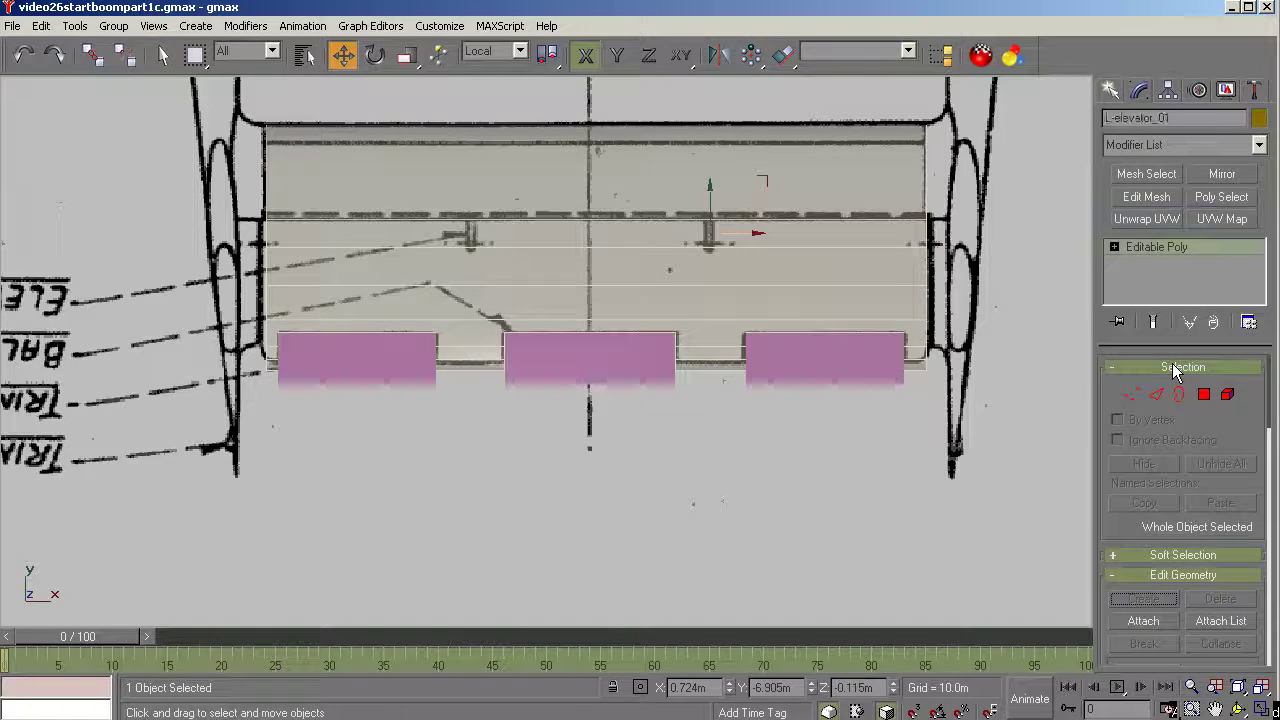
Hide the combined trim tab boxes (Box01).
left_click(786, 374)
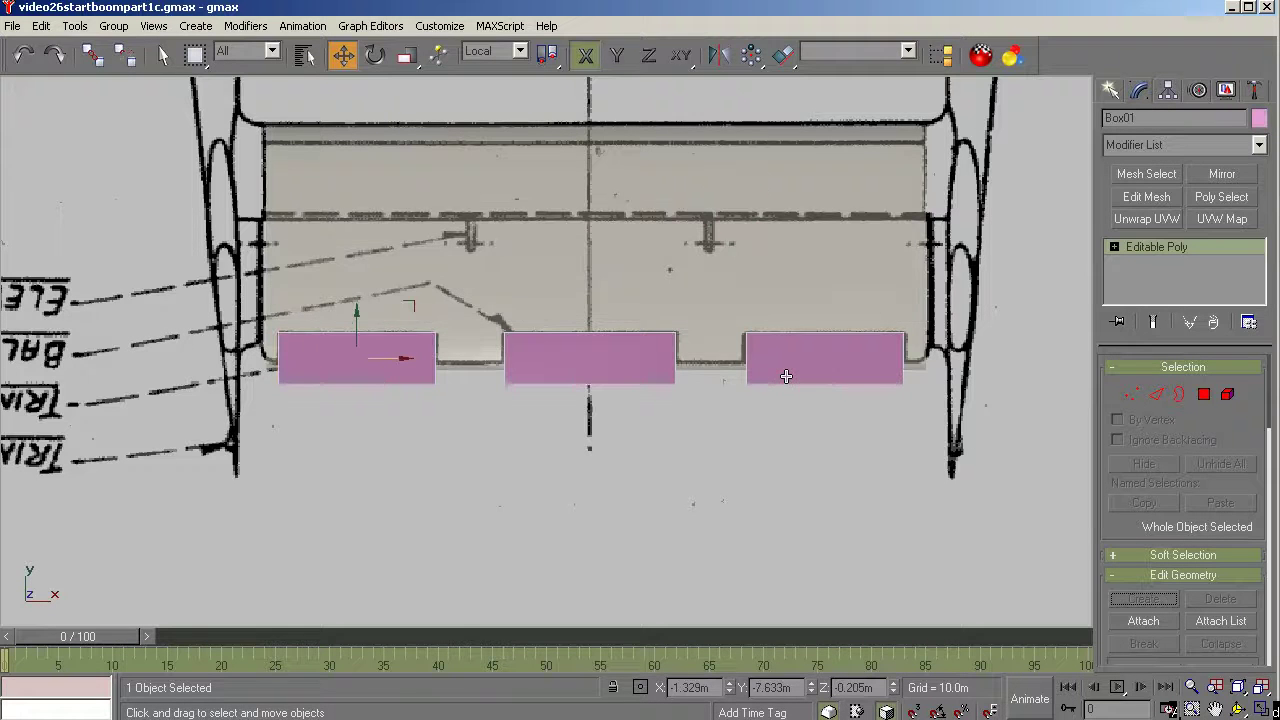
left_click(1227, 90)
left_click(1185, 285)
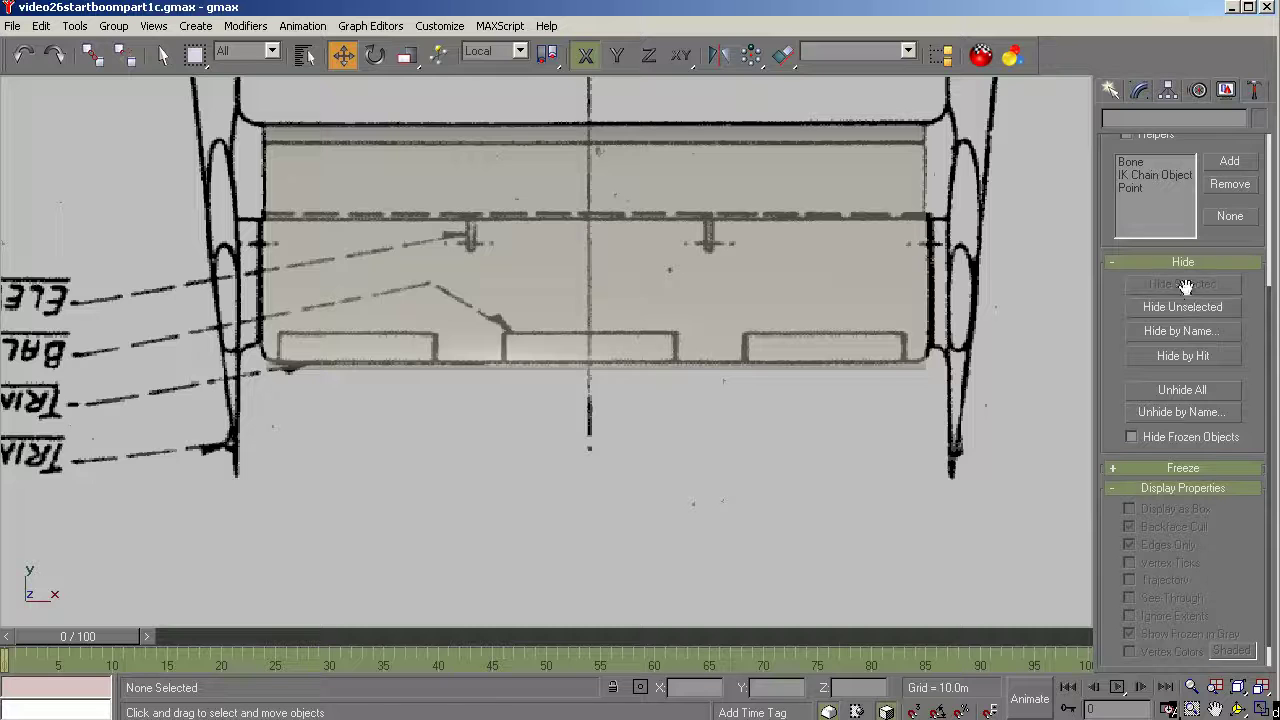
Inspect the elevator's cut vertices at the front corners of the right trim tab and the front right corner of the middle one.
left_click(758, 294)
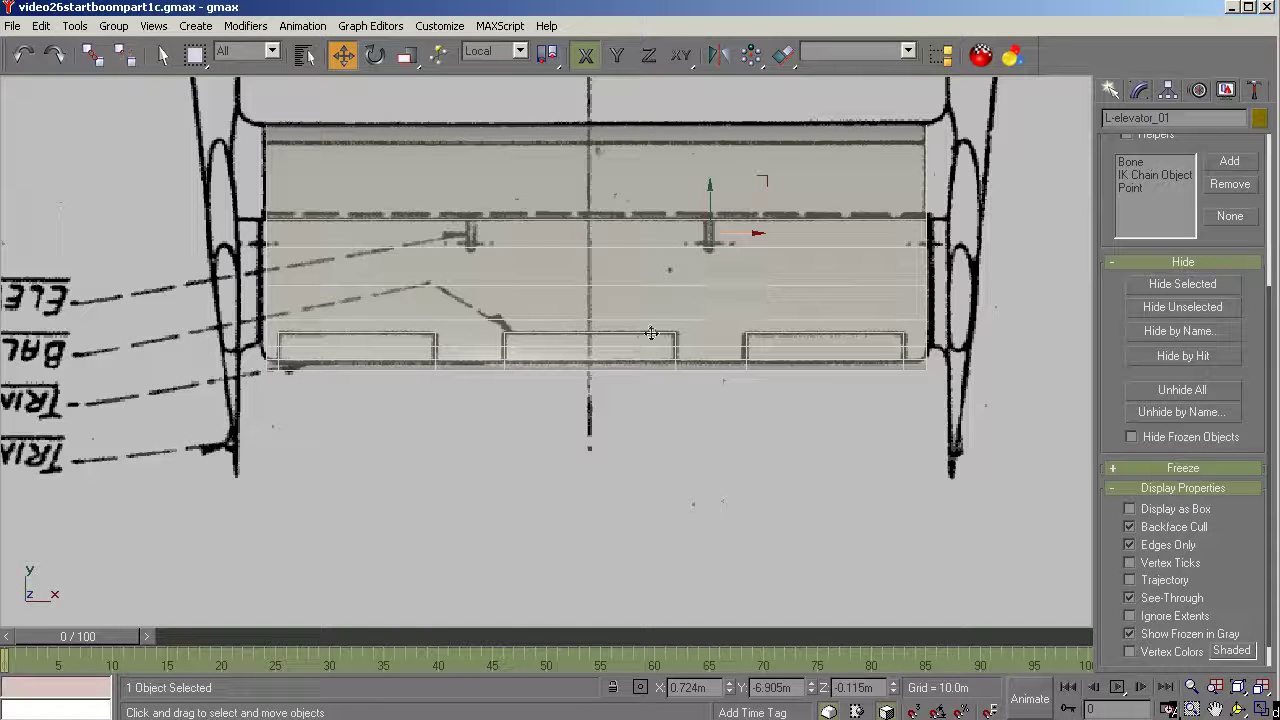
left_click(1192, 708)
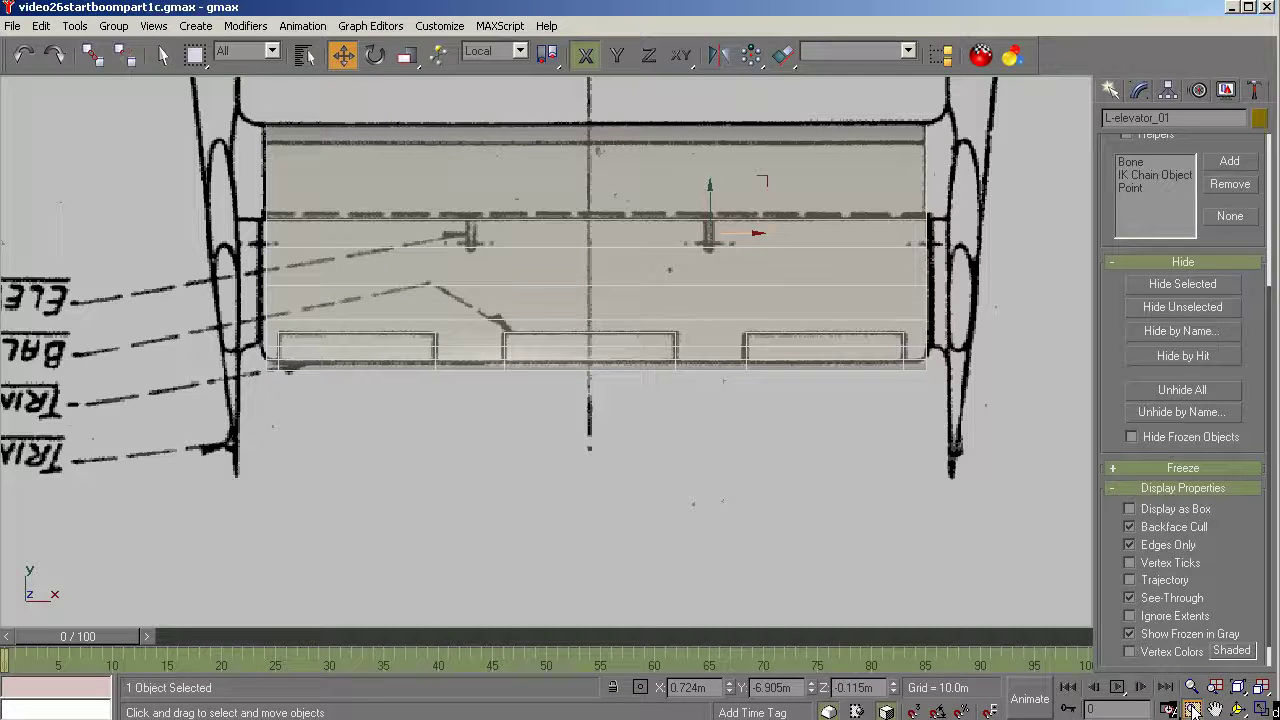
mouse_move(934, 296)
left_mouse_down()
mouse_move(810, 365)
mouse_move(228, 414)
left_mouse_up()
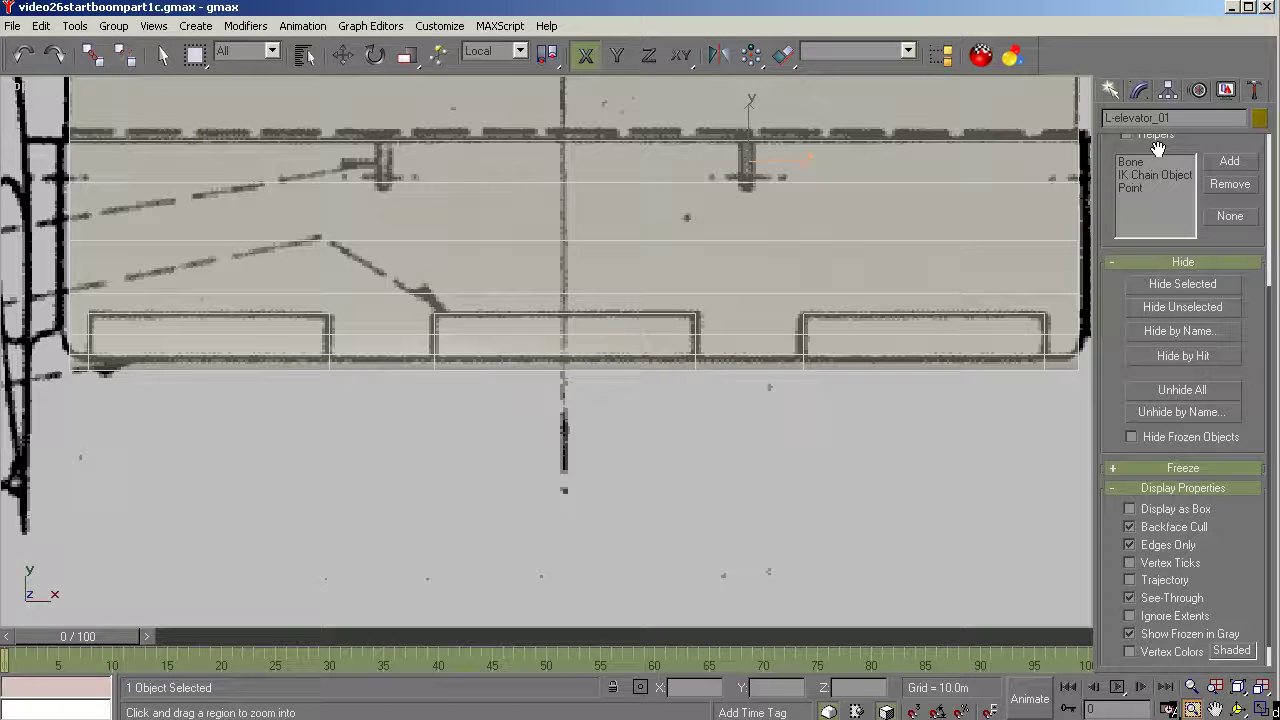
left_click(1139, 91)
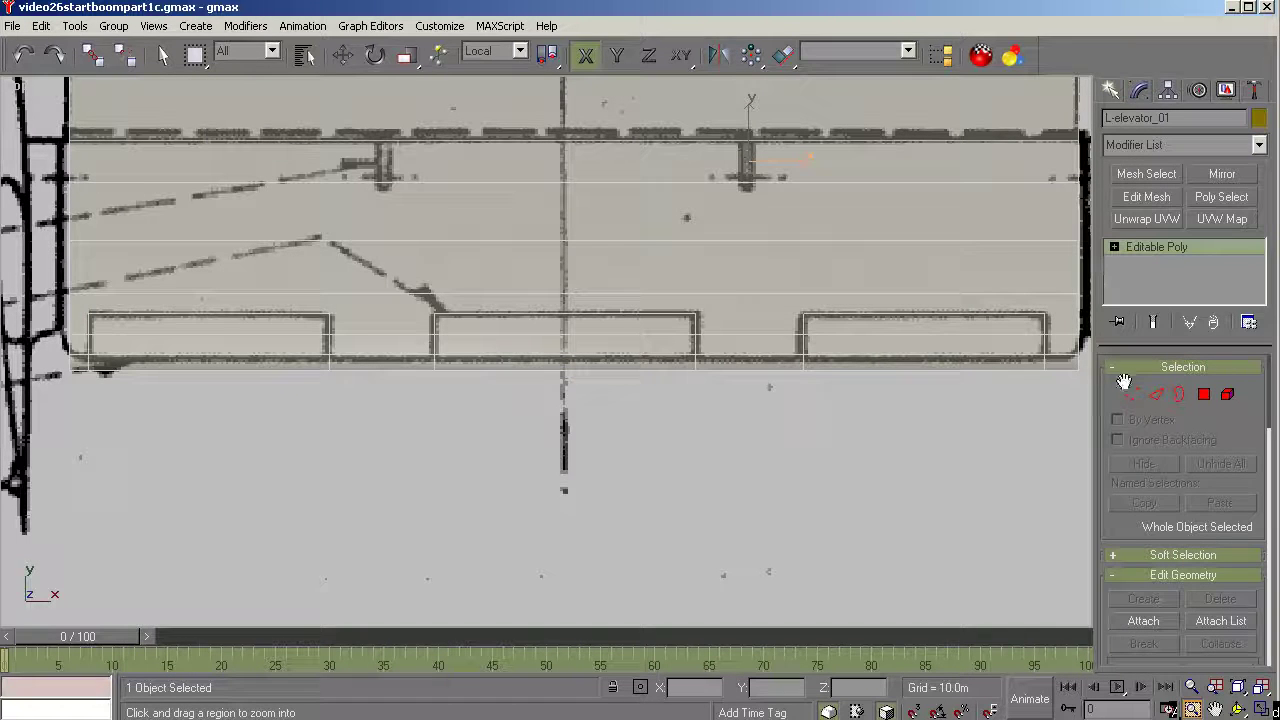
left_click(1130, 396)
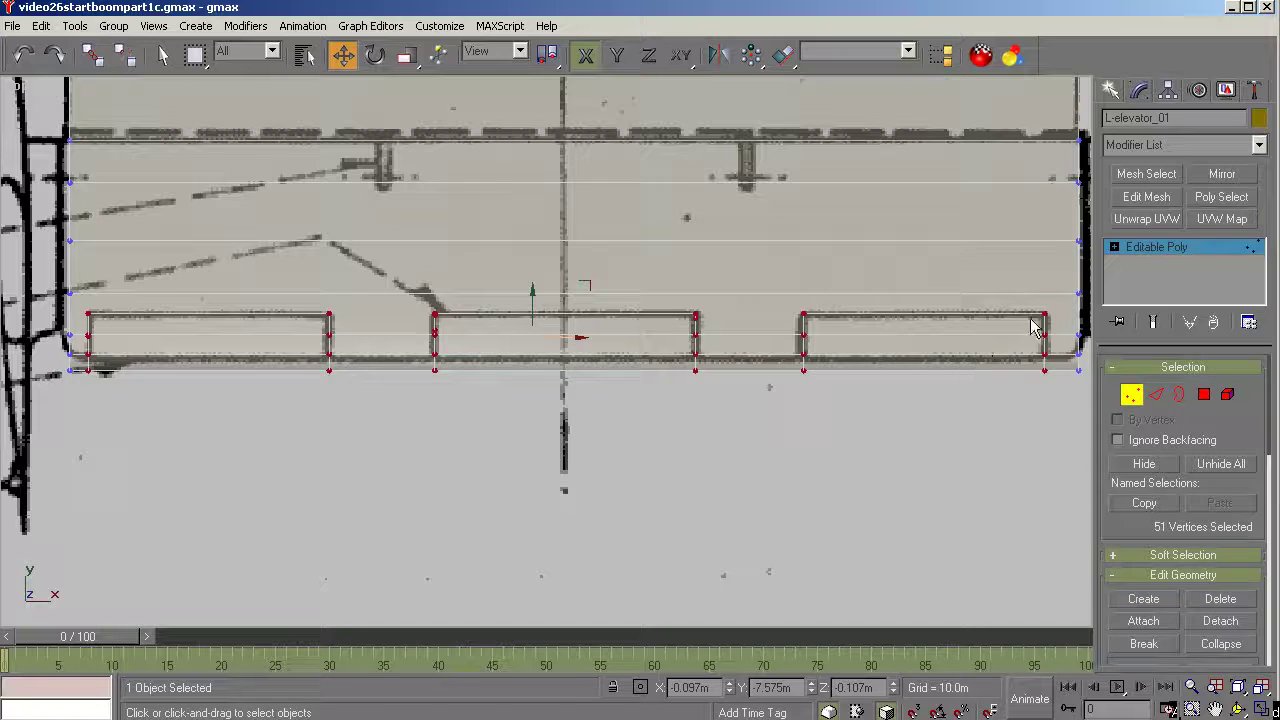
left_click_drag(1062, 301, 1032, 332)
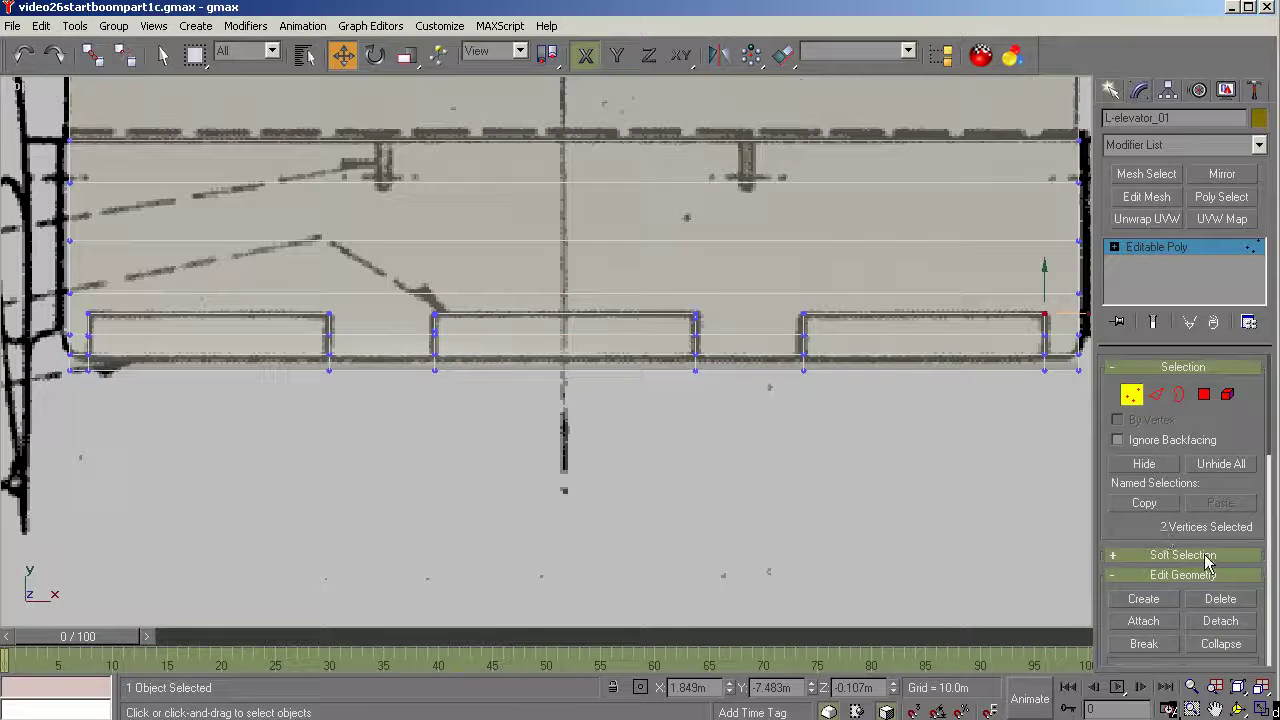
left_click_drag(824, 302, 785, 324)
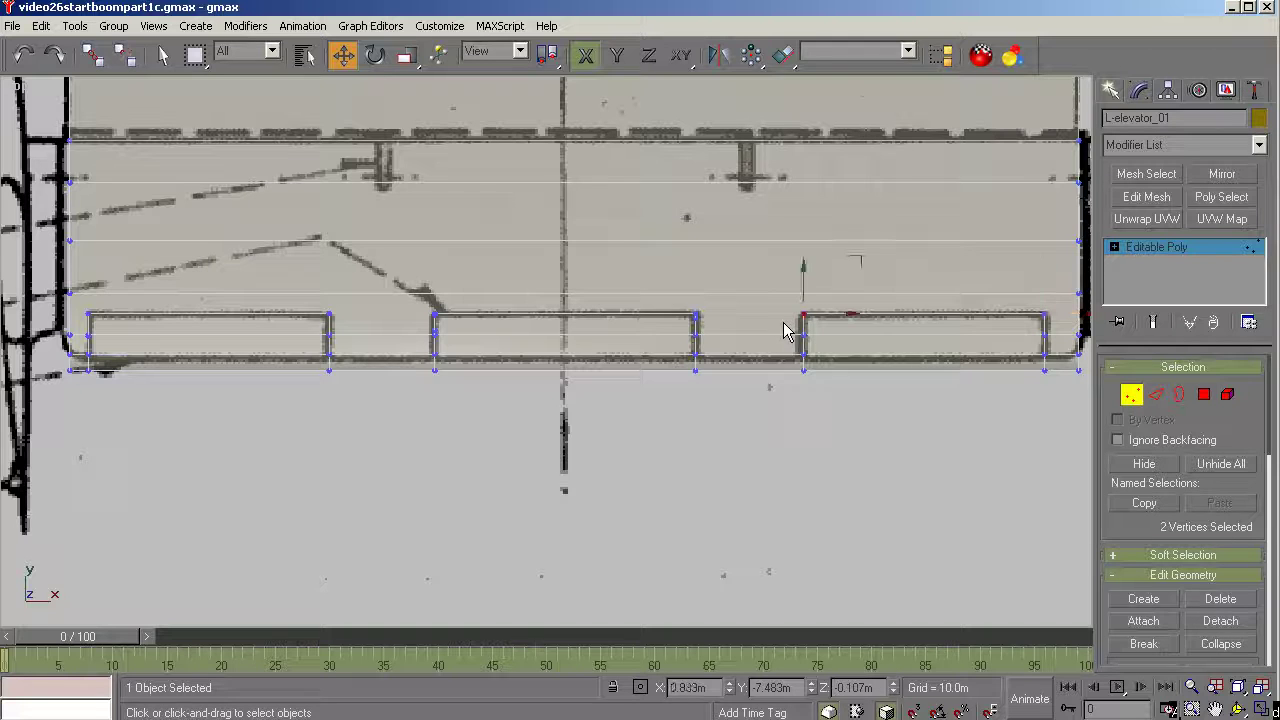
left_click(688, 333)
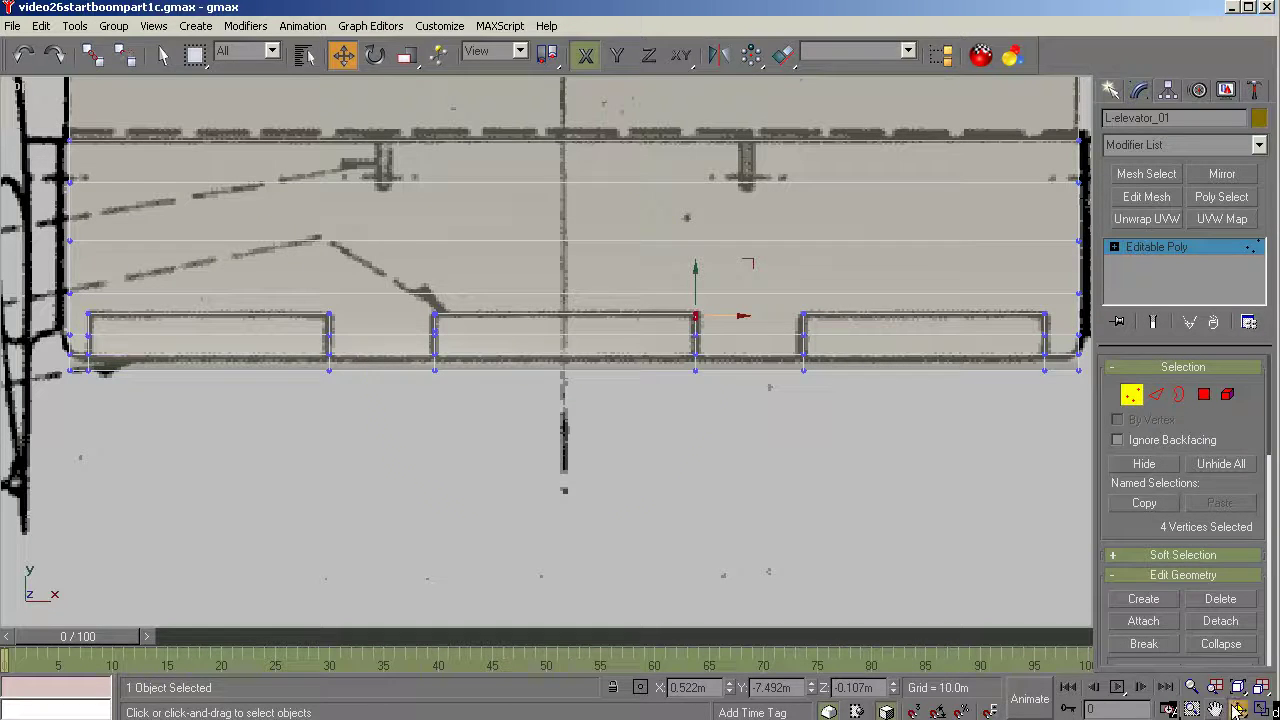
Examine the vertices along the trim tab cut lines from several angles for doubled points, ending in the top view.
left_click(1238, 708)
left_click_drag(654, 434, 631, 334)
scroll(706, 306, "up", 3)
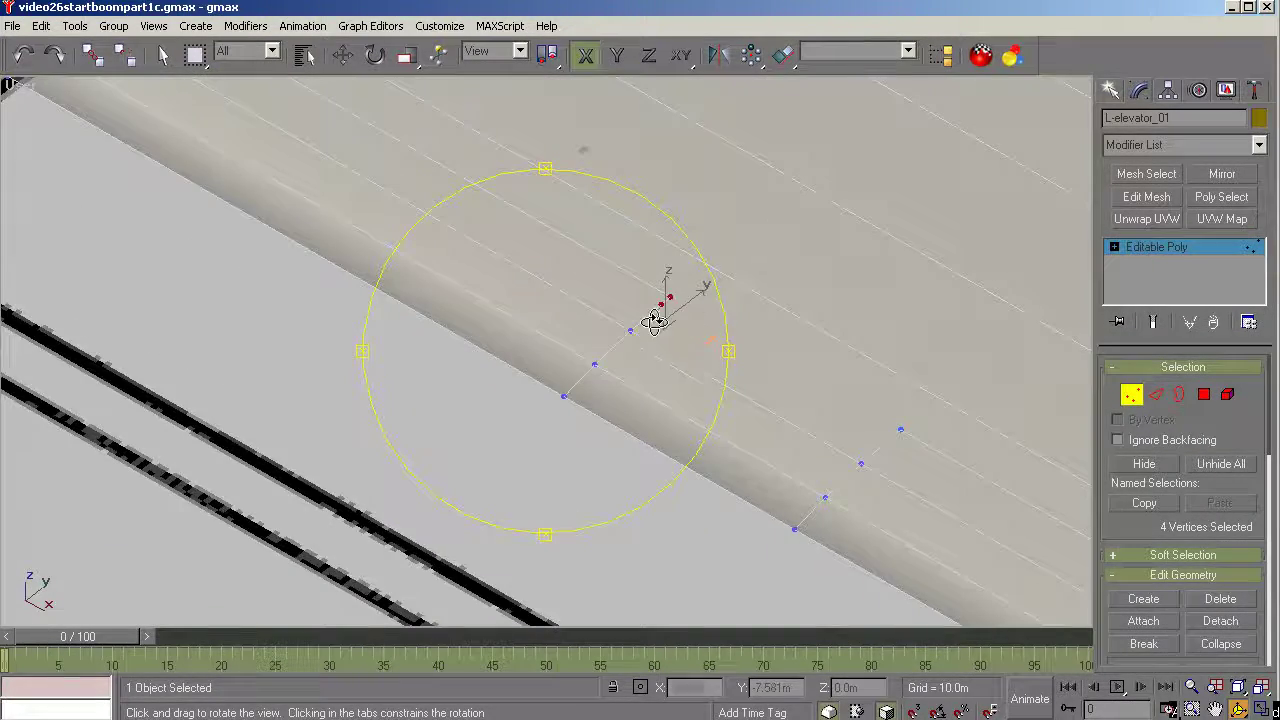
left_click_drag(663, 294, 783, 314)
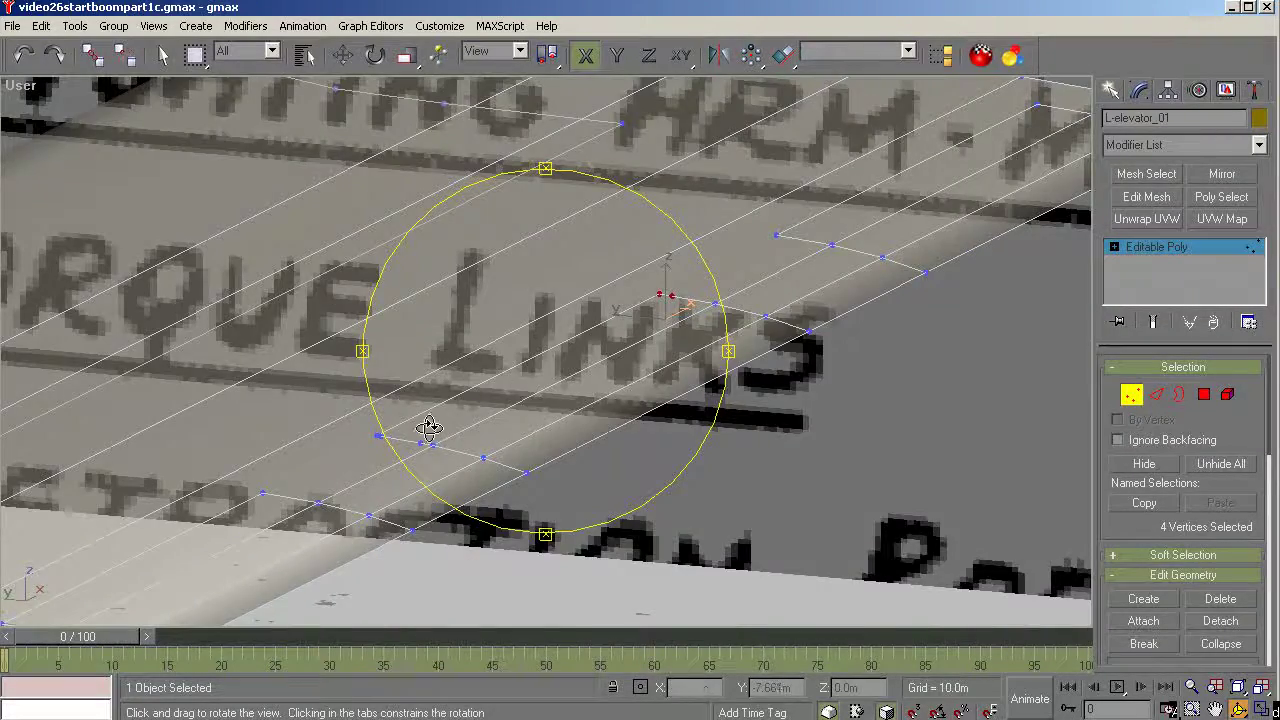
scroll(429, 427, "up", 5)
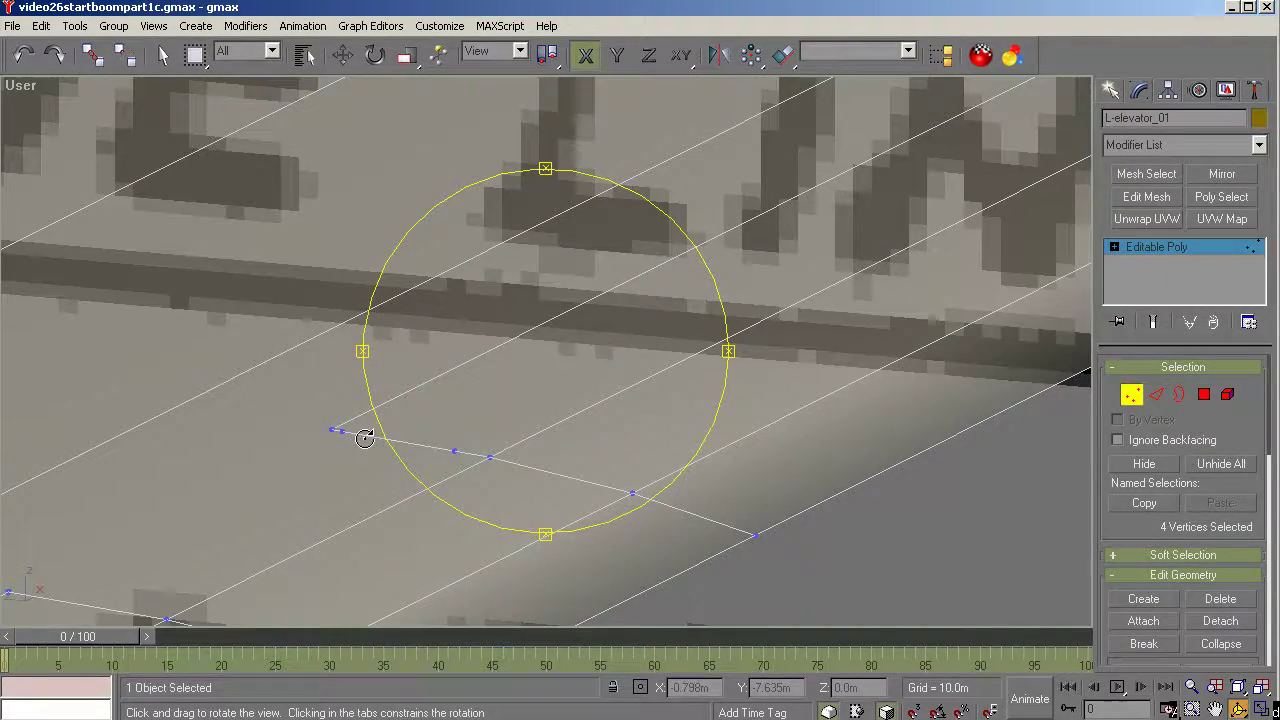
left_click_drag(433, 432, 549, 411)
scroll(526, 382, "down", 4)
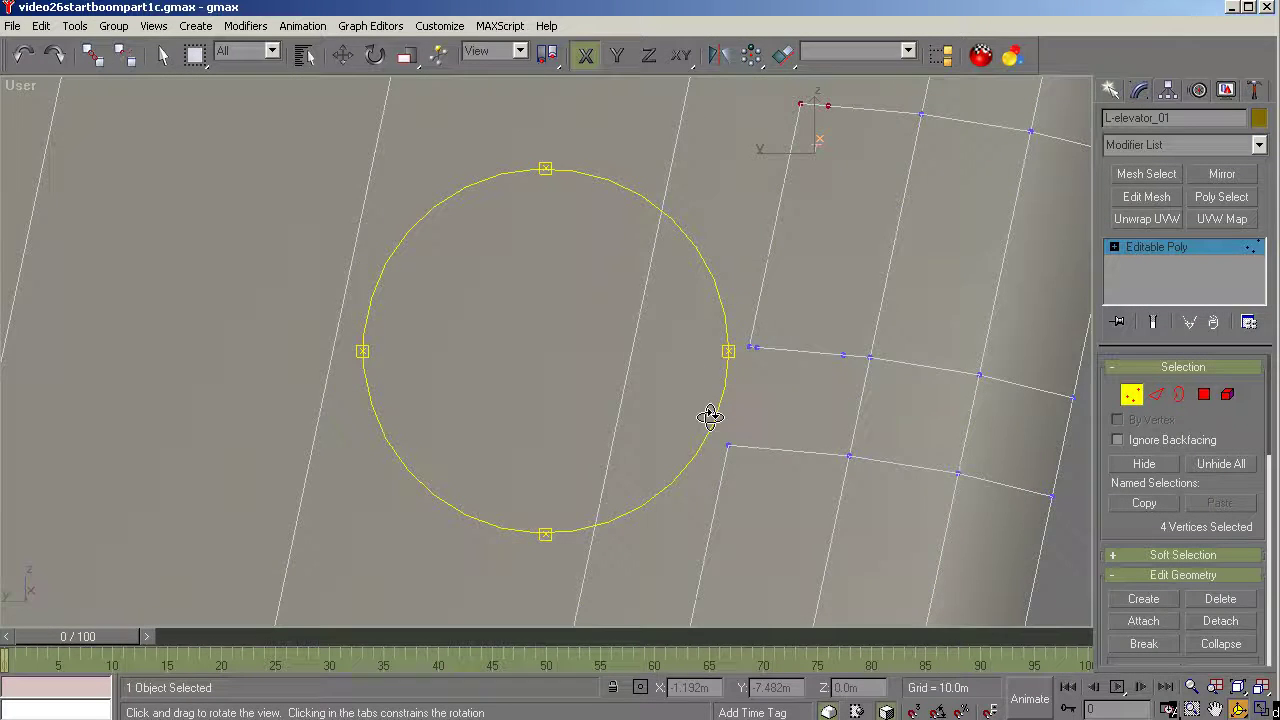
left_click_drag(709, 417, 637, 414)
left_click_drag(829, 371, 831, 336)
left_click_drag(623, 309, 604, 379)
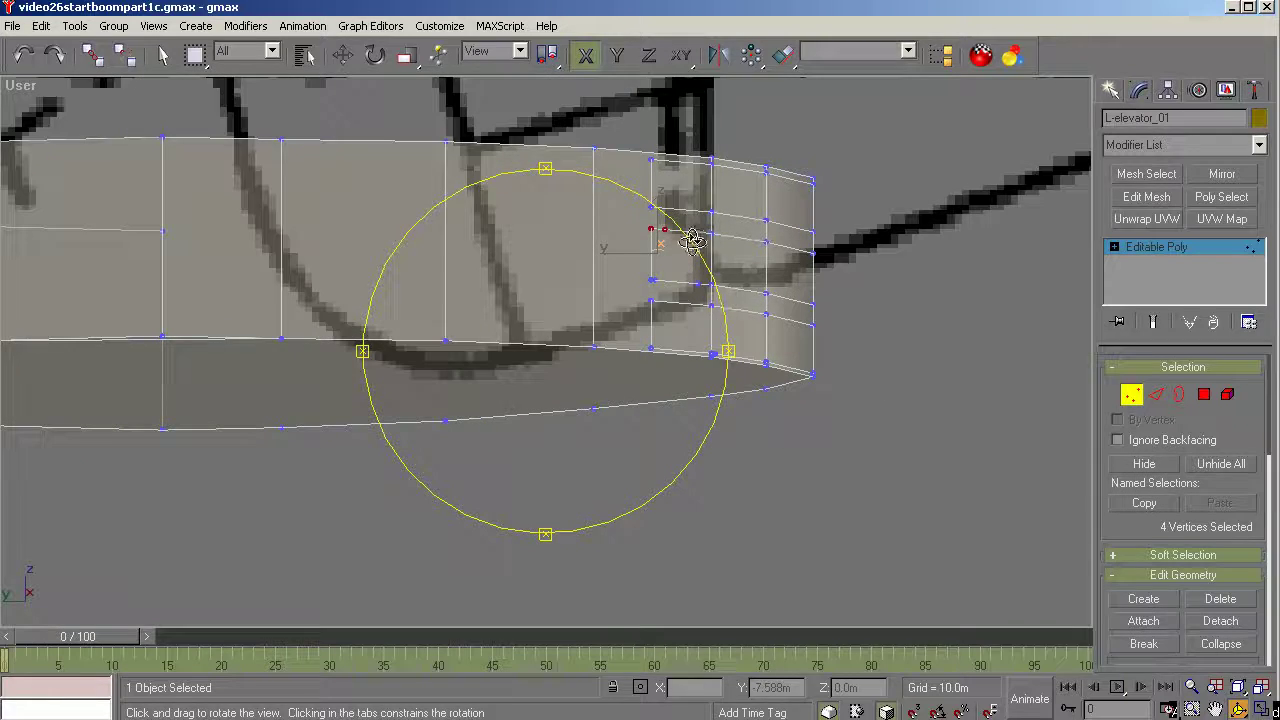
left_click_drag(654, 229, 829, 371)
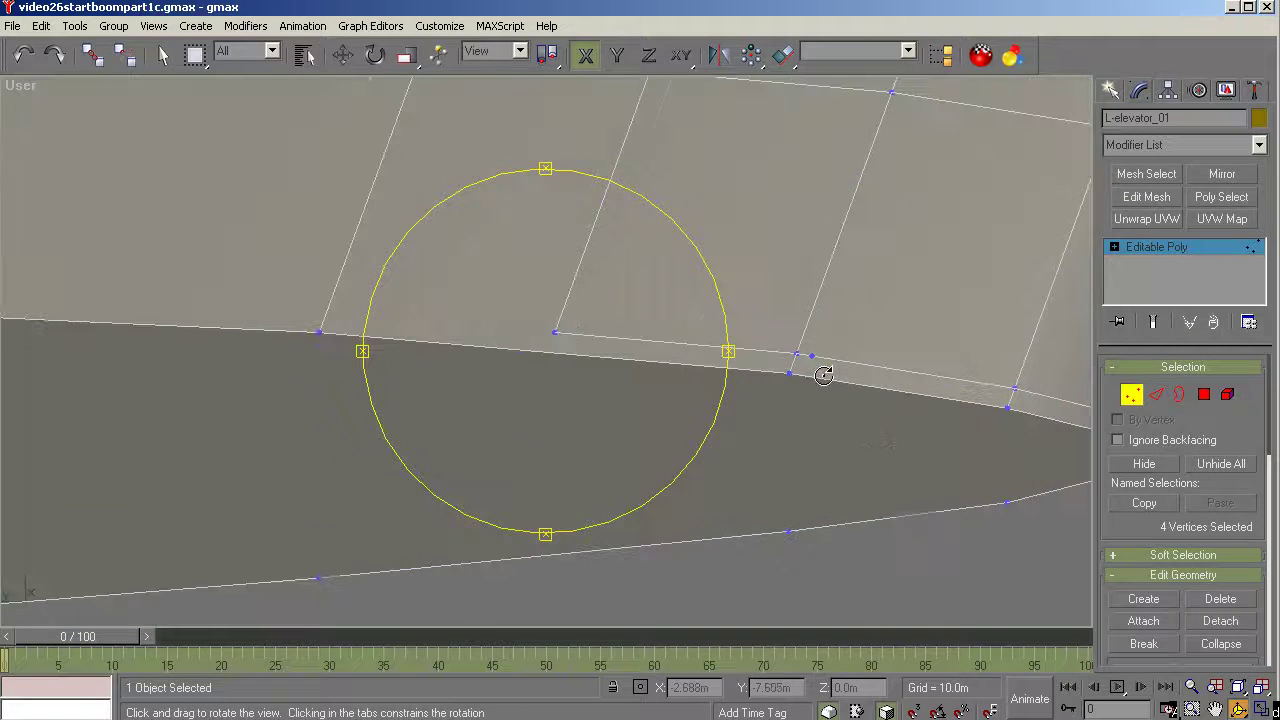
left_click_drag(623, 360, 466, 457)
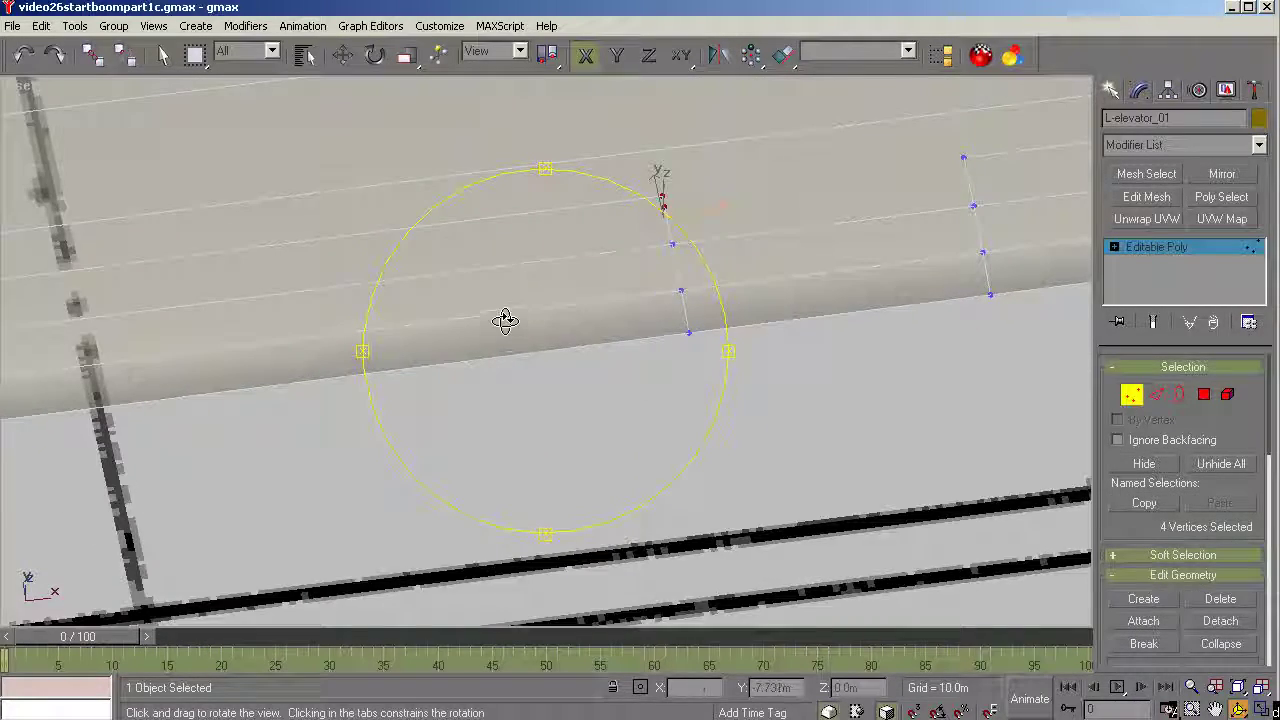
key("t")
key("z")
scroll(684, 274, "down", 3)
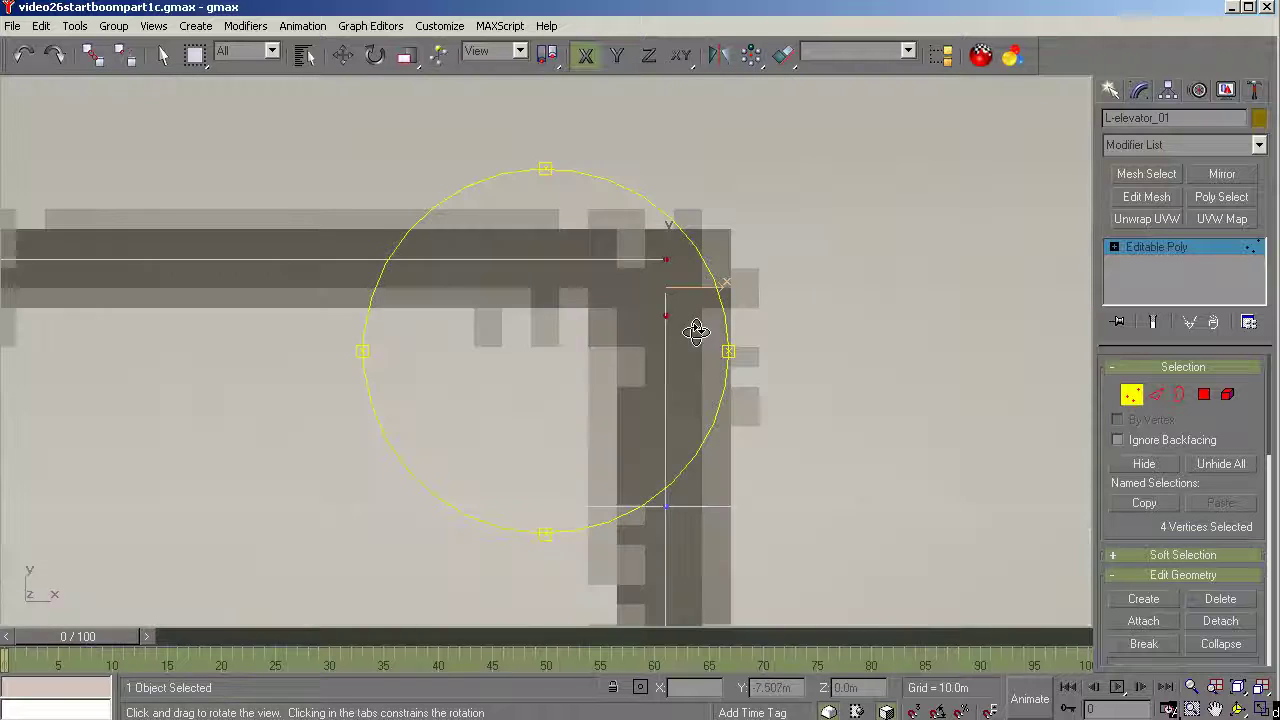
left_click_drag(696, 331, 478, 408)
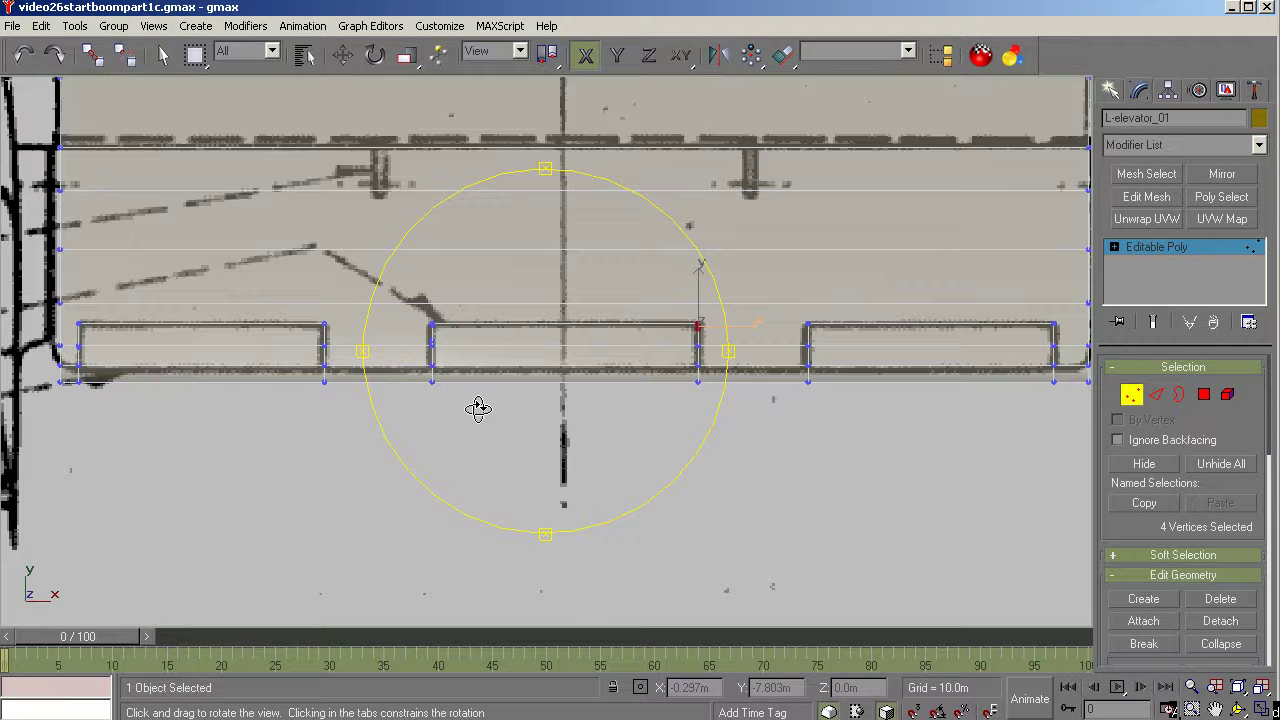
Detach the selected polygons of the three trim tabs from the elevator as a new object named trimtabs.
left_click(1204, 394)
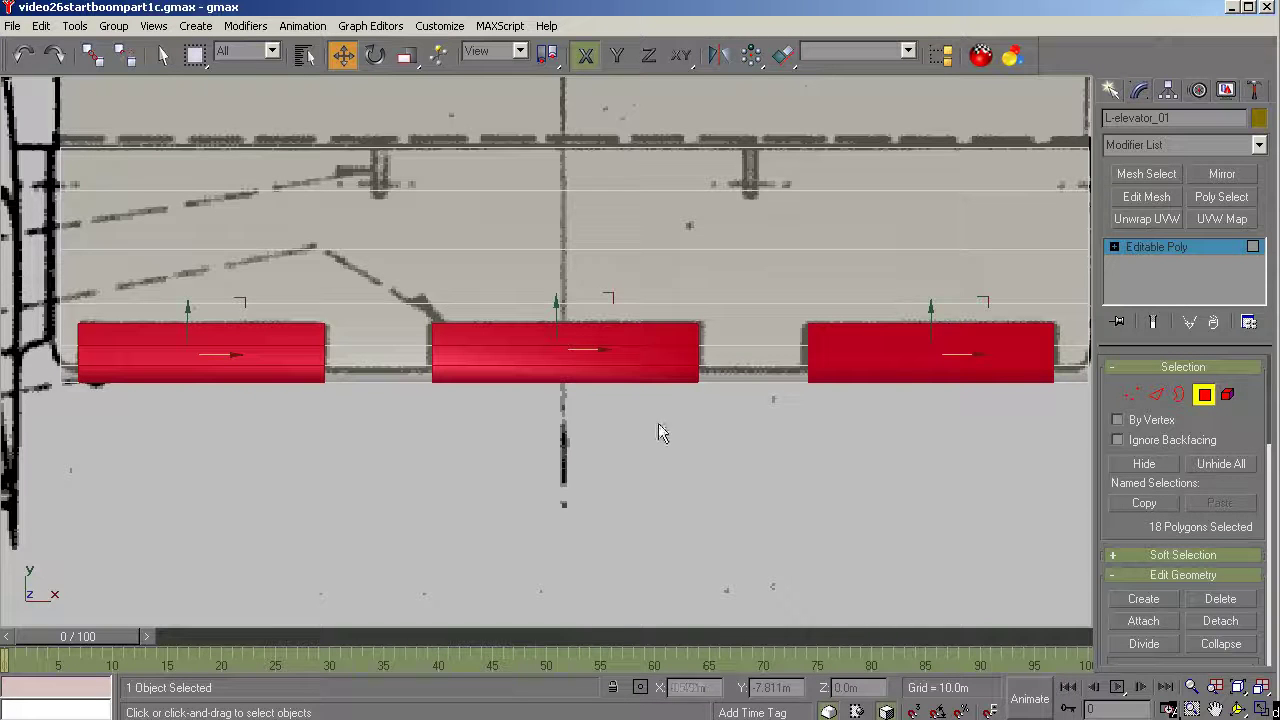
left_click(1222, 621)
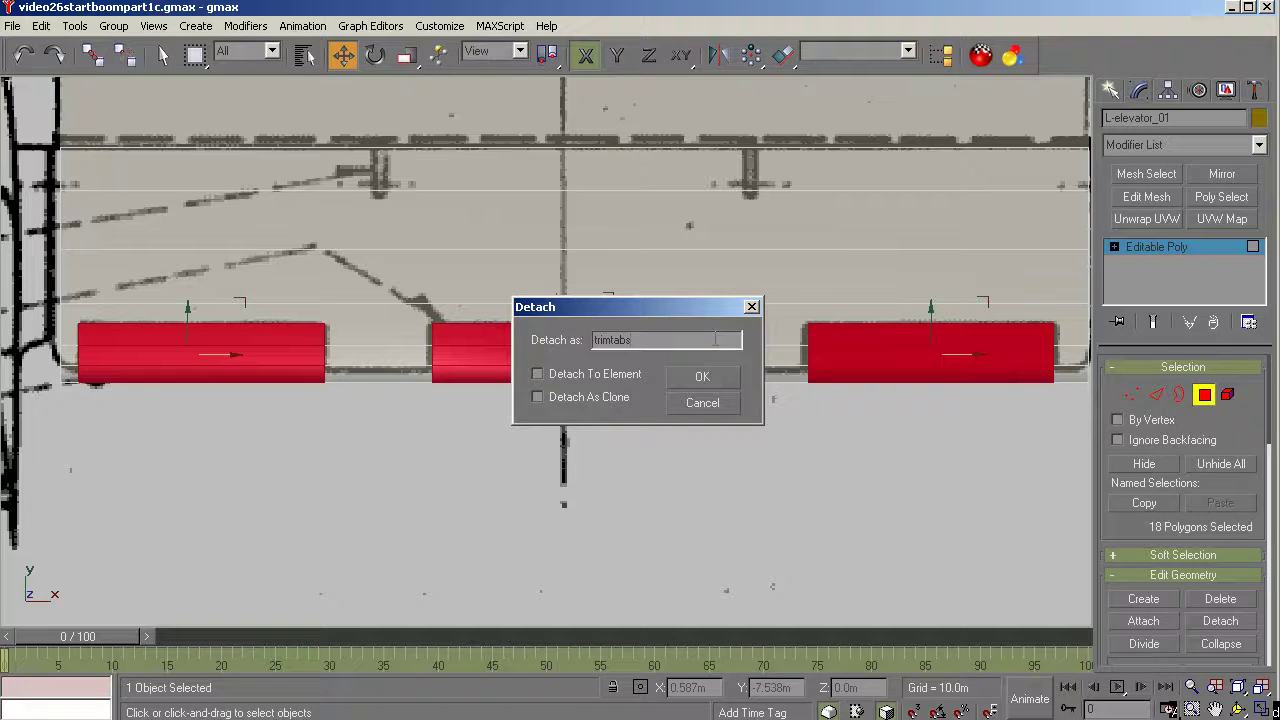
key("Return")
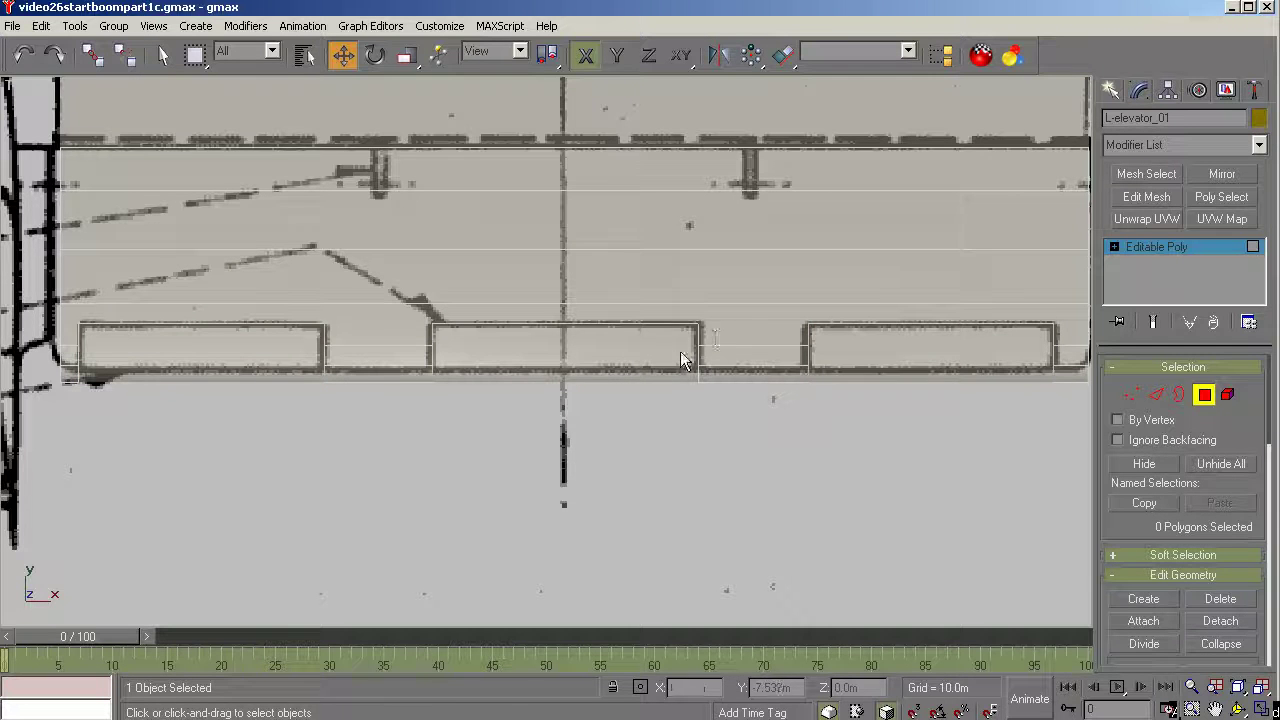
left_click(1160, 246)
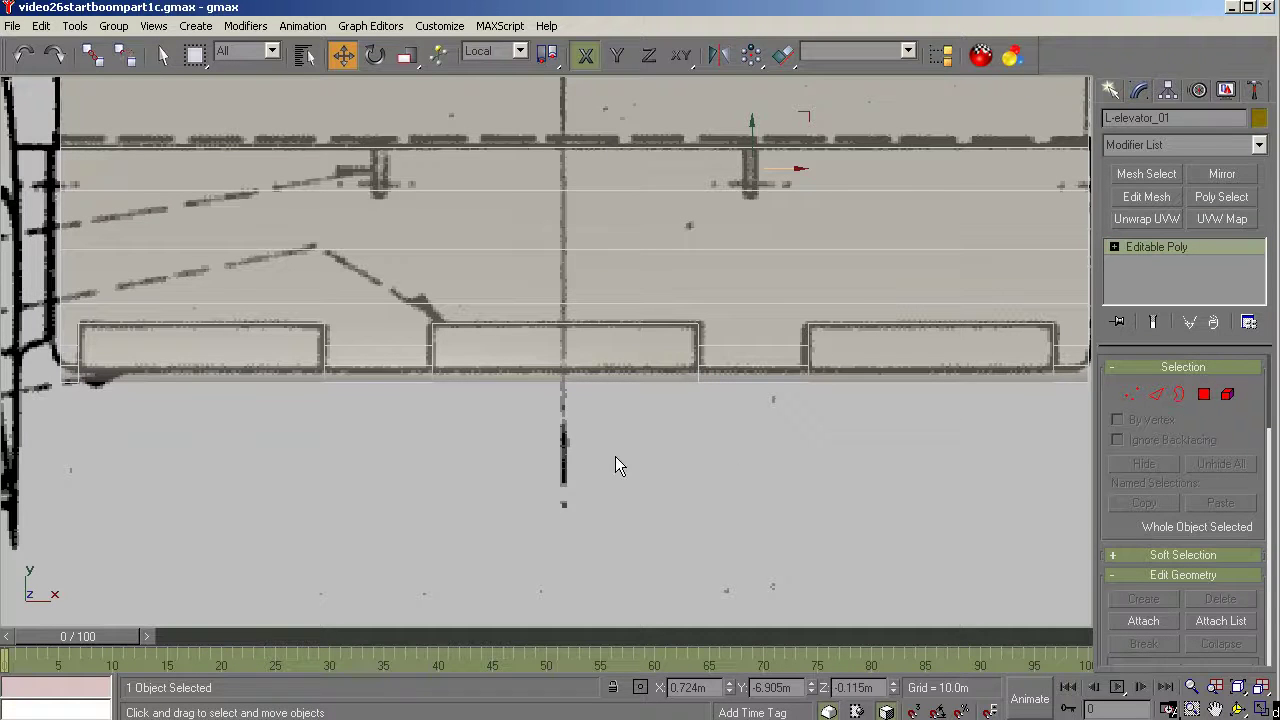
Hide the detached trimtabs object so only the notched elevator remains at the trailing edge.
left_click(608, 352)
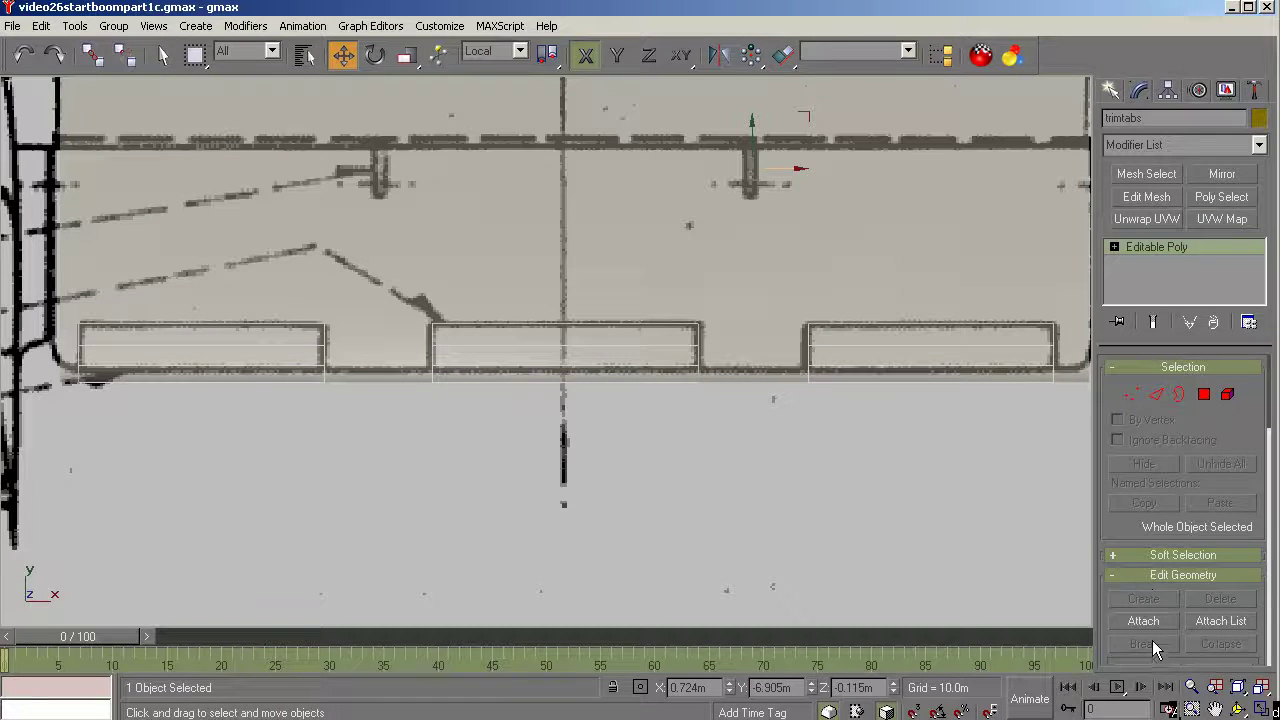
left_click(1227, 91)
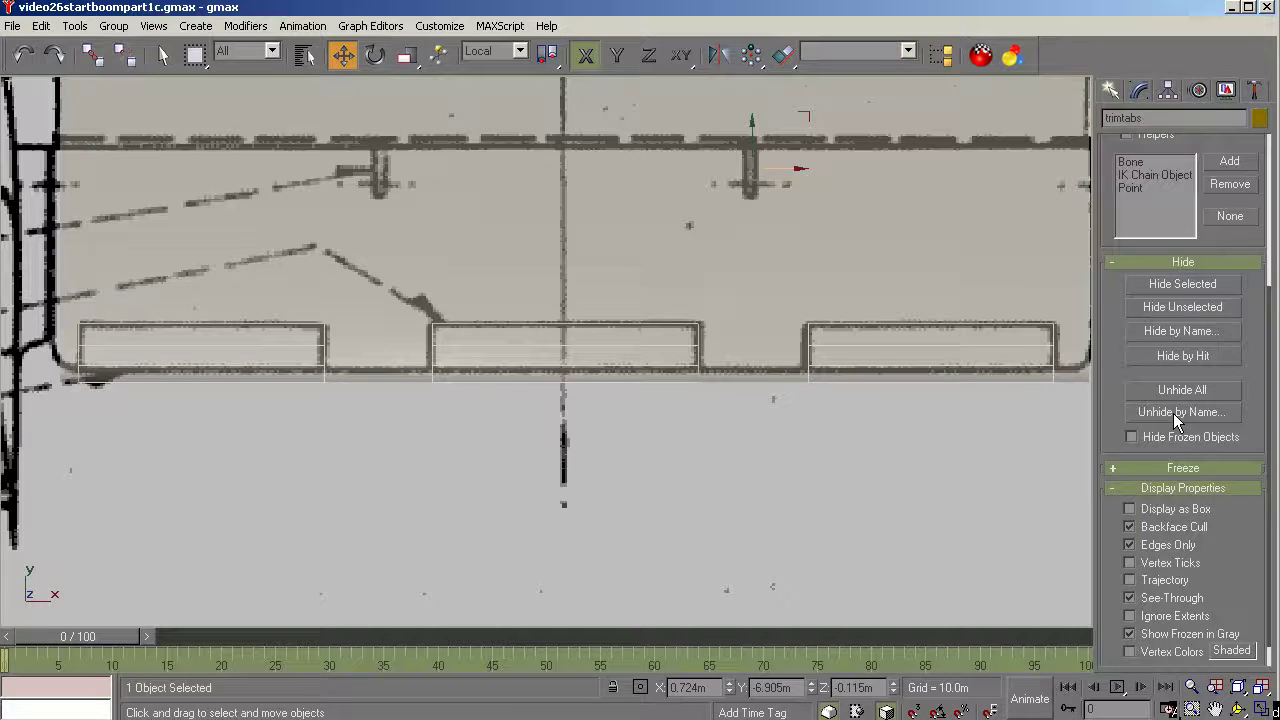
left_click(1181, 288)
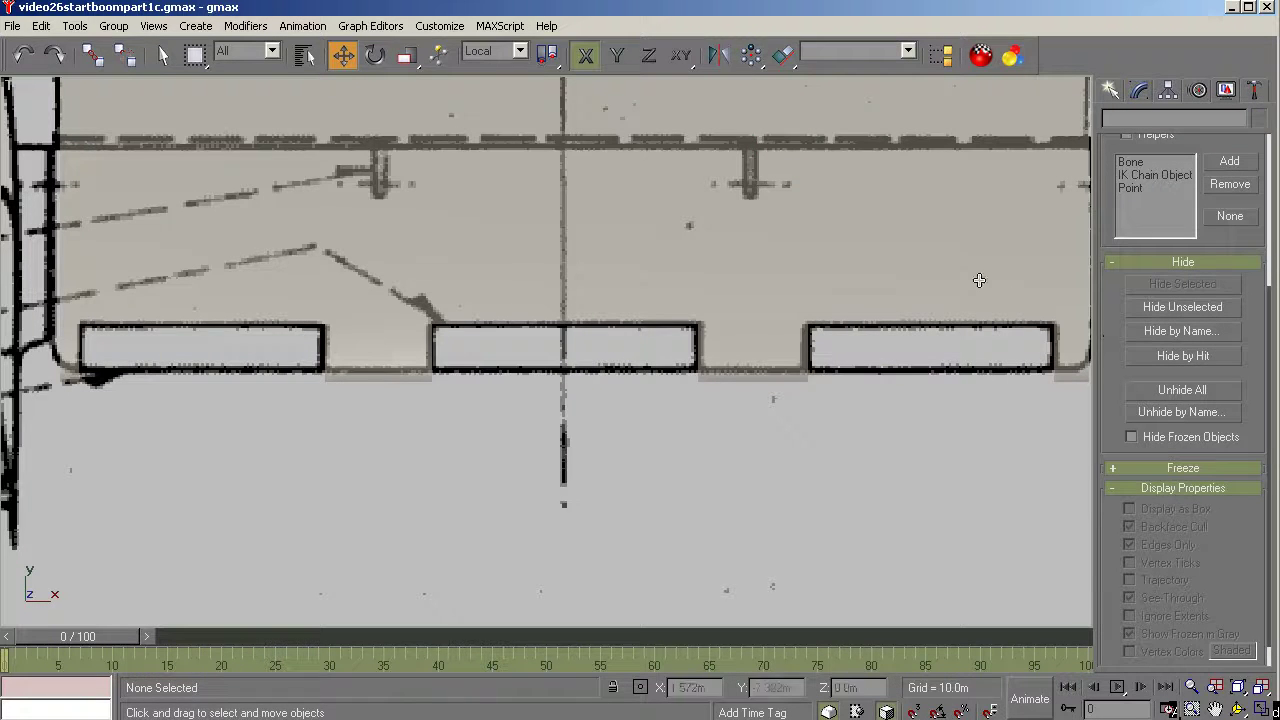
Select the elevator, view it from an oblique rear angle, and hide every other object, including the blueprint.
left_click(980, 280)
left_click(1240, 710)
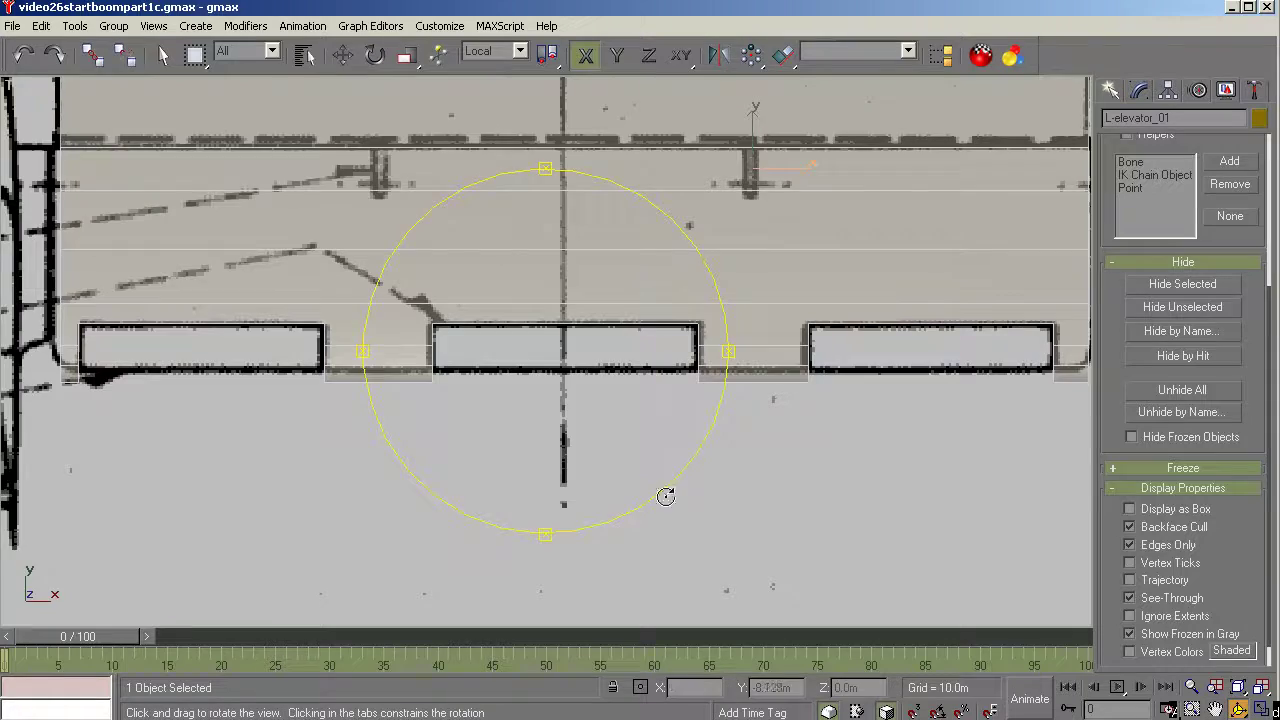
left_click_drag(663, 491, 700, 297)
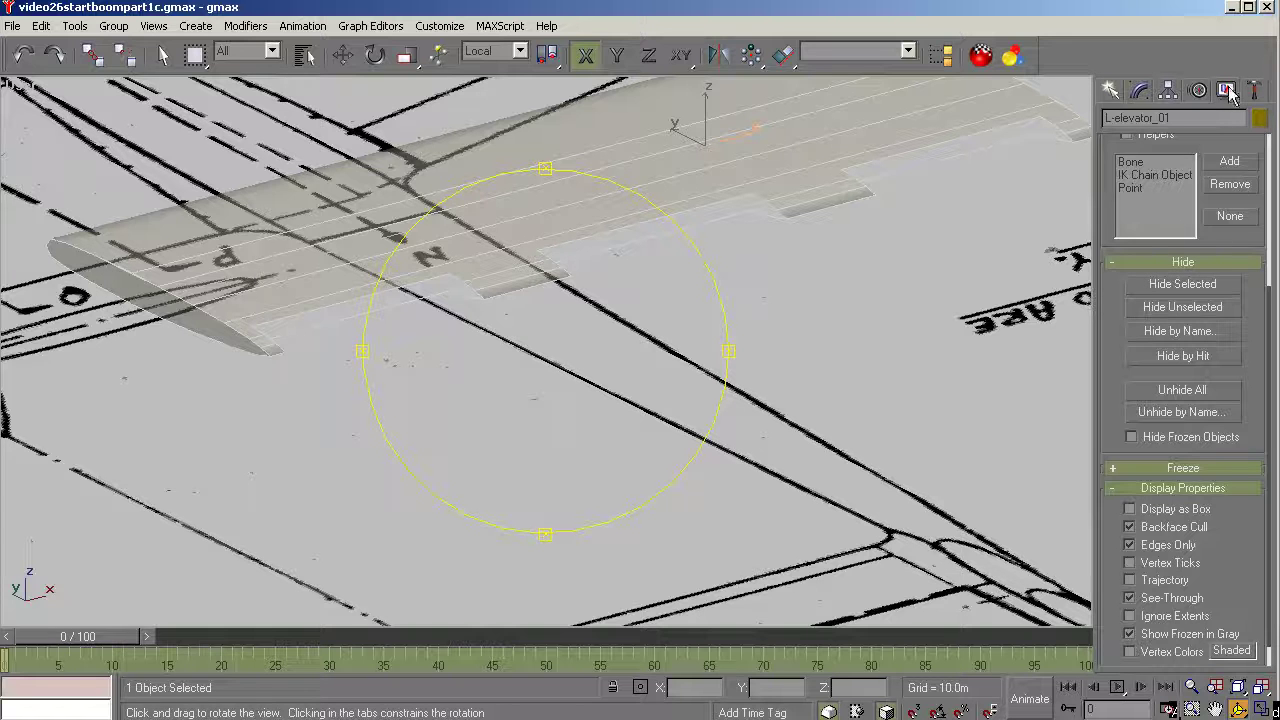
left_click(1183, 307)
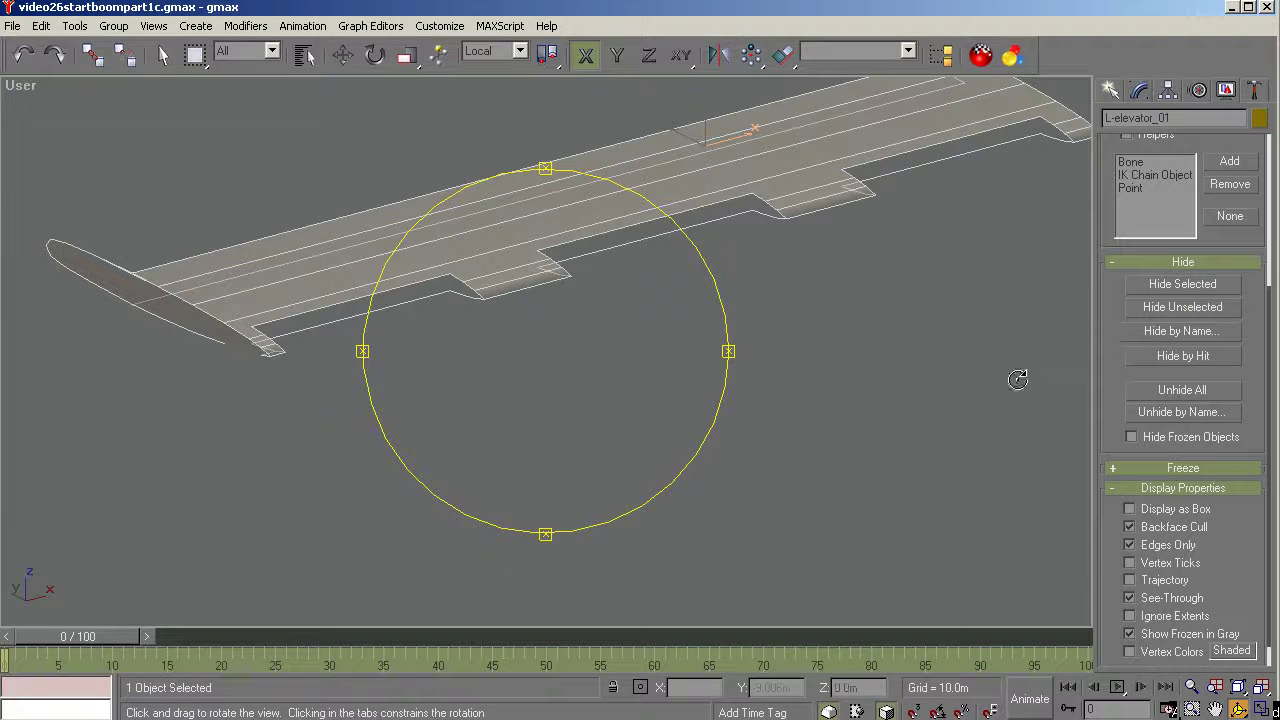
Create a four-sided polygon closing the long front wall of the right trim tab cutout in the elevator.
left_click_drag(580, 397, 748, 236)
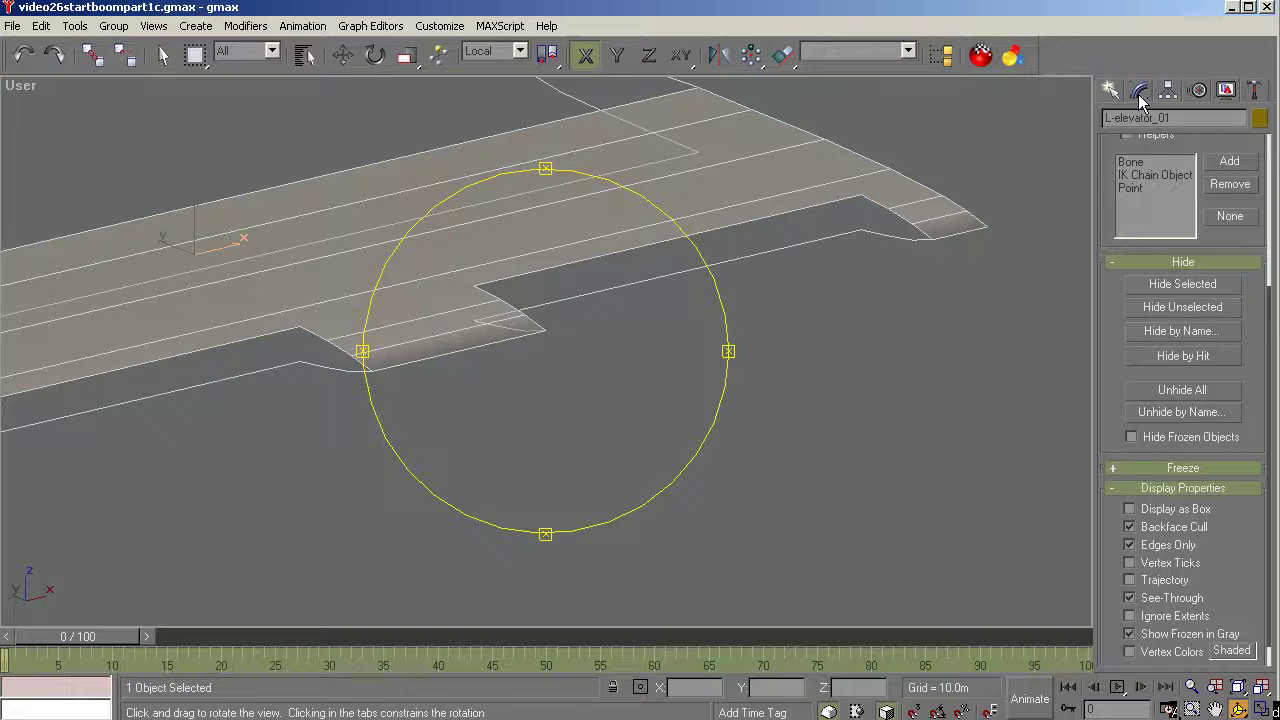
left_click(1139, 92)
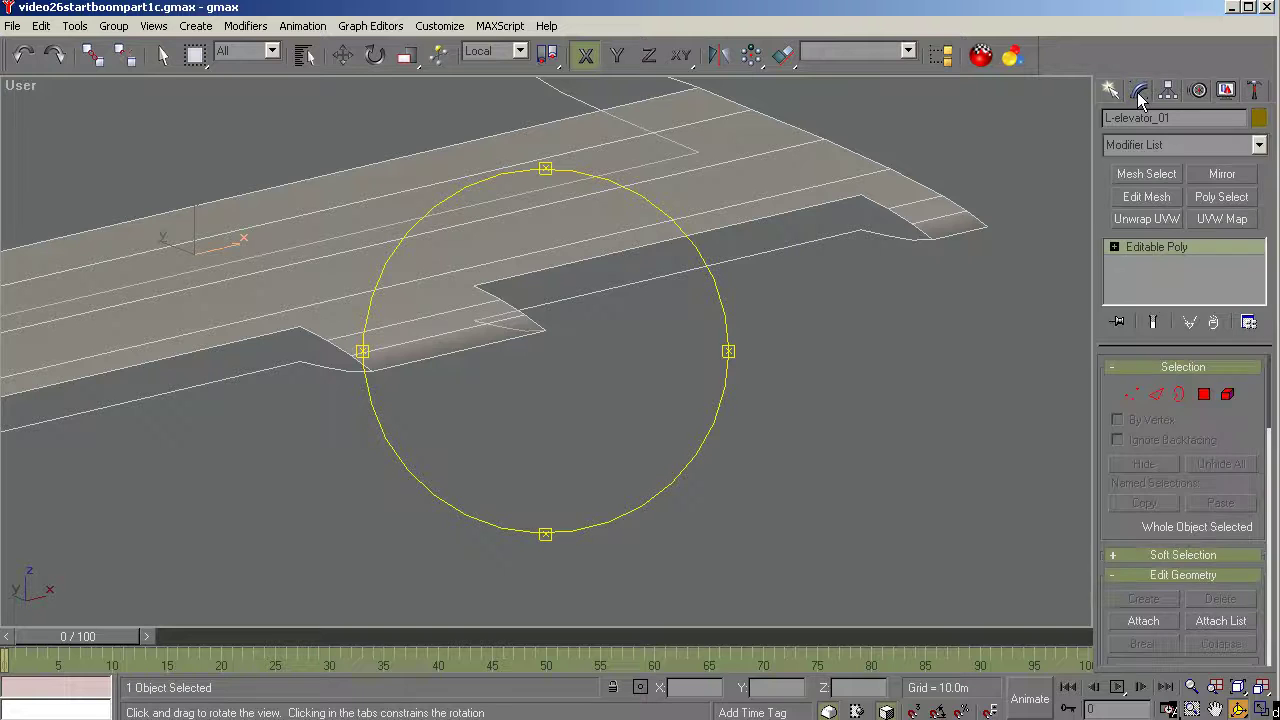
left_click(1205, 396)
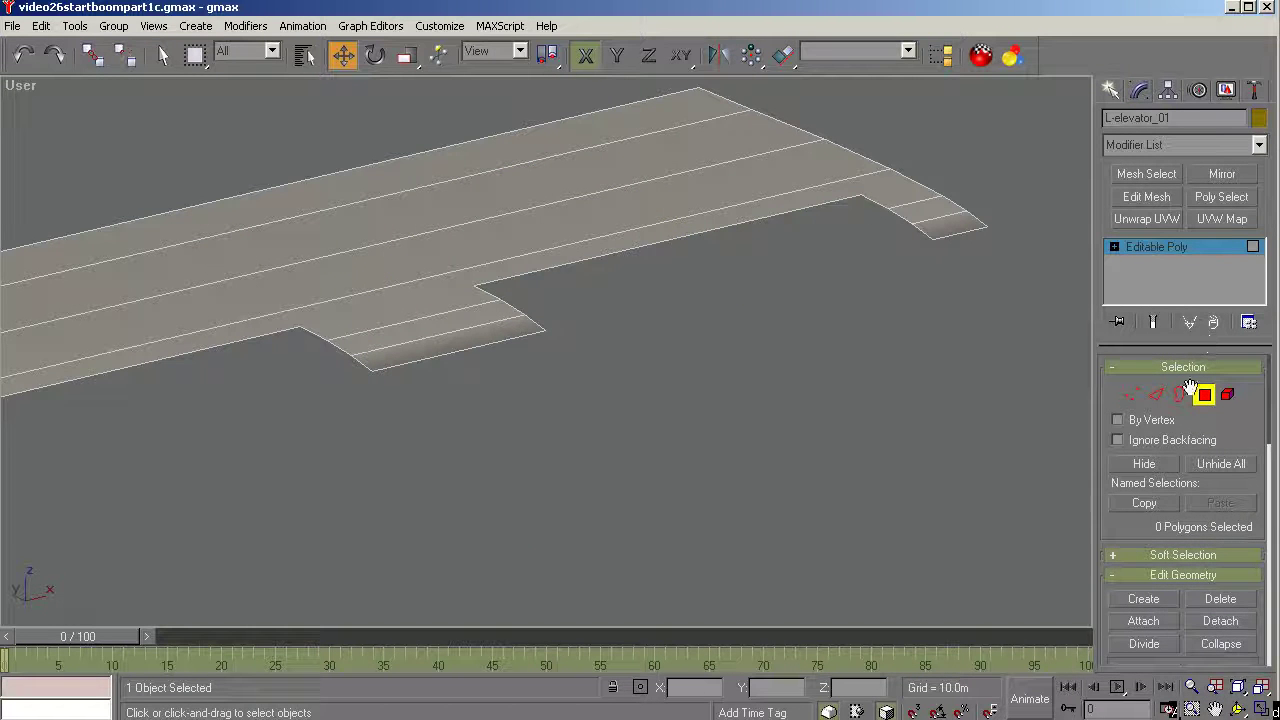
left_click(1140, 600)
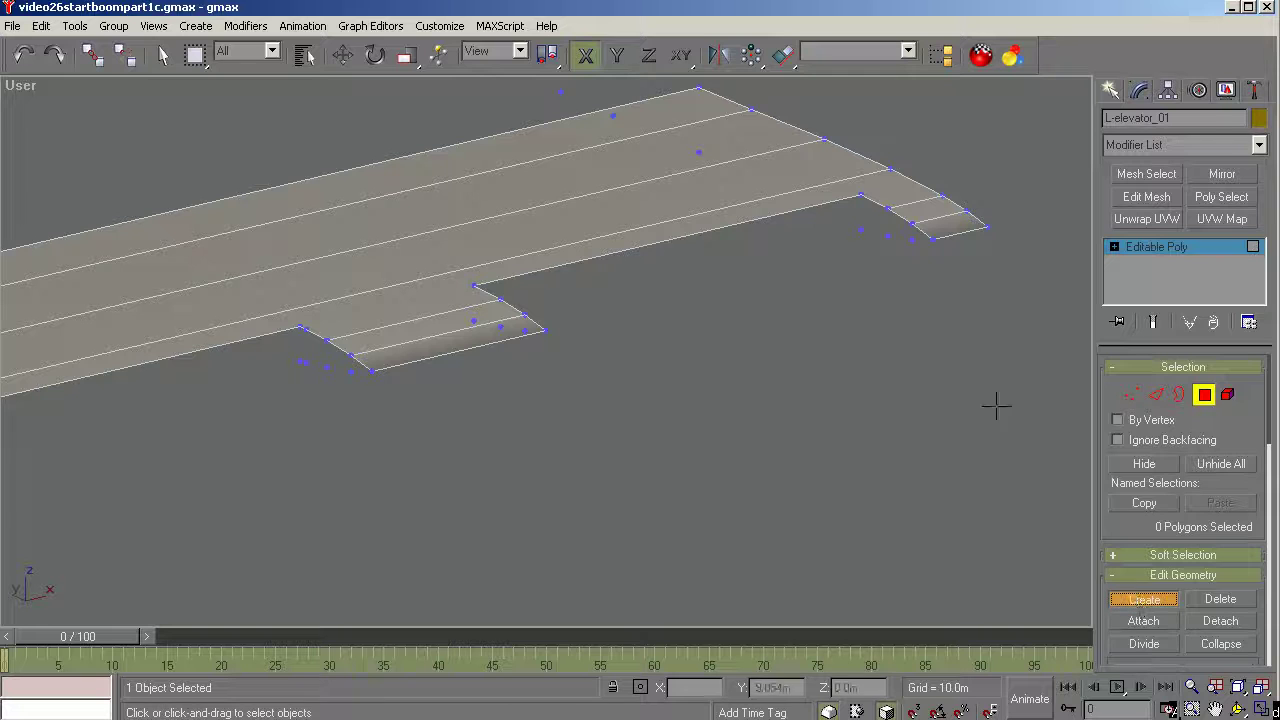
left_click(861, 232)
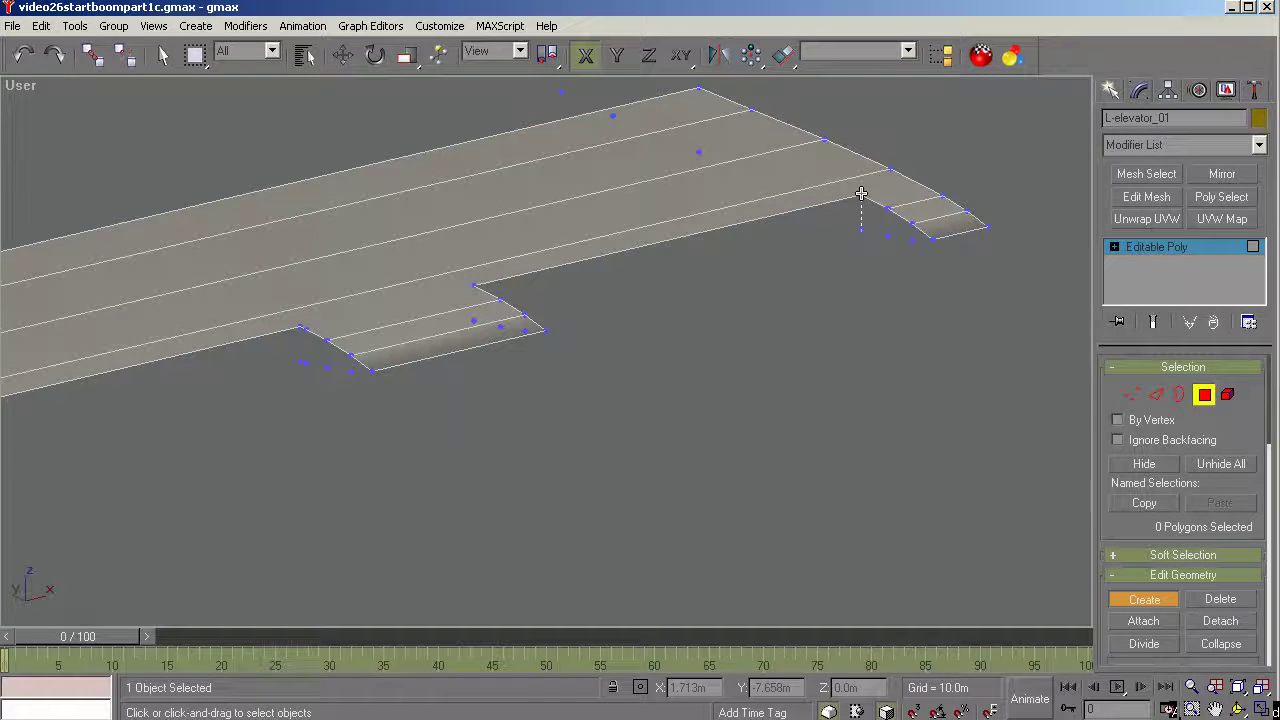
left_click(861, 193)
left_click(477, 285)
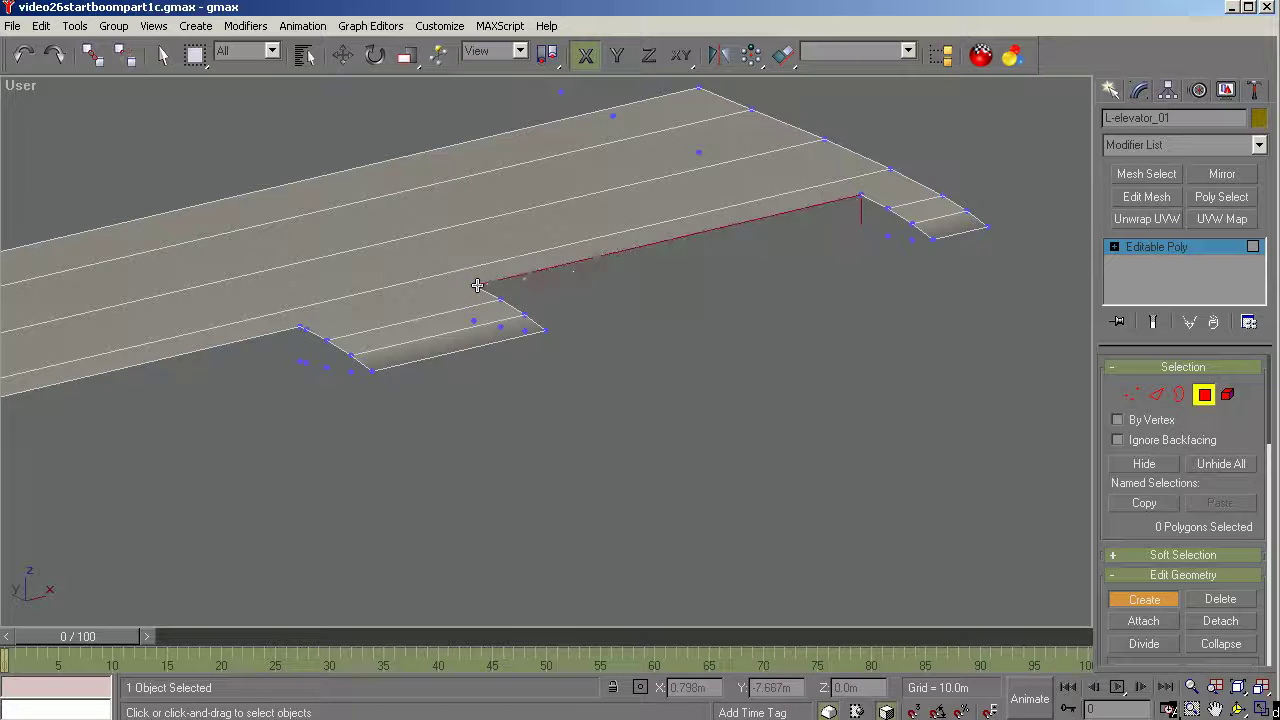
left_click(474, 321)
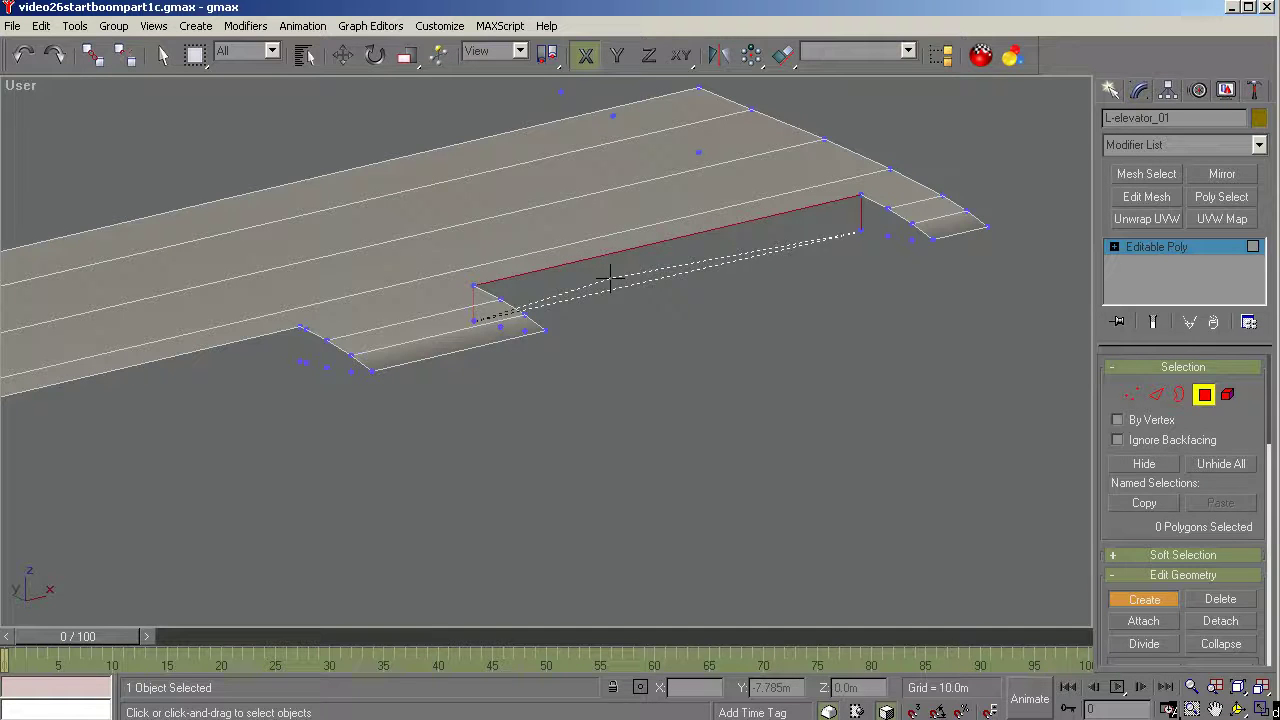
left_click(860, 232)
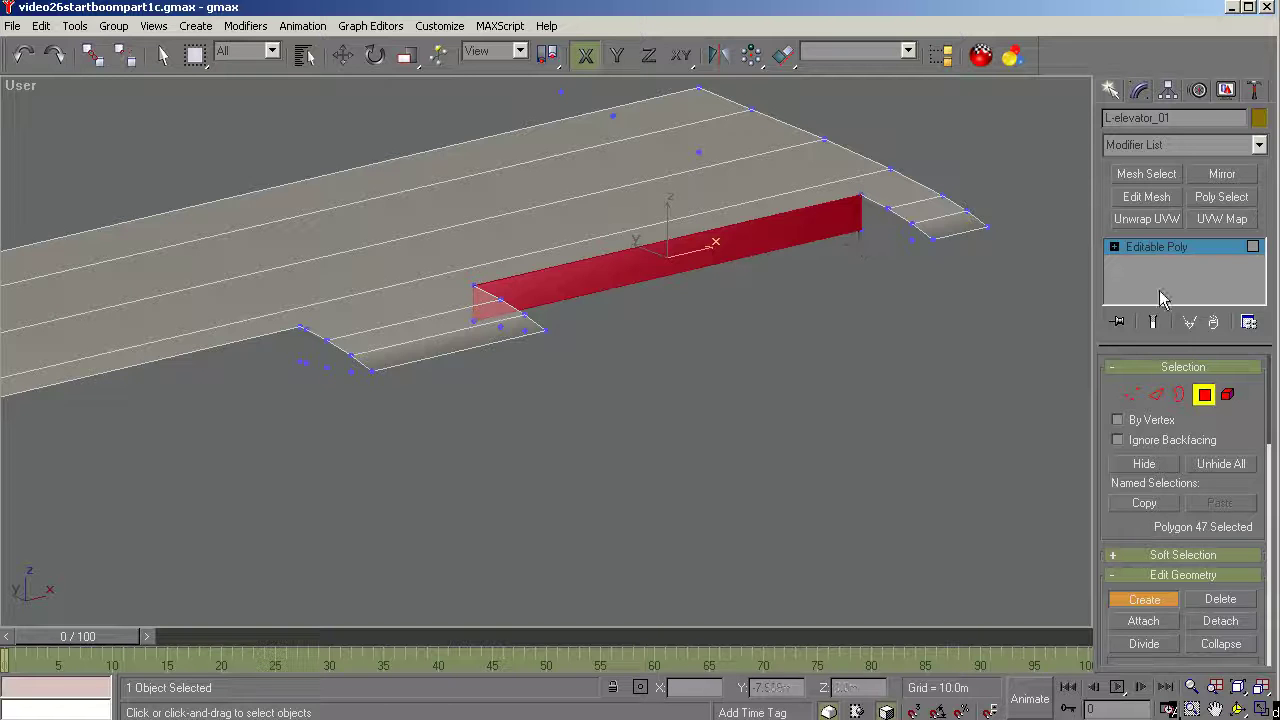
left_click(1144, 598)
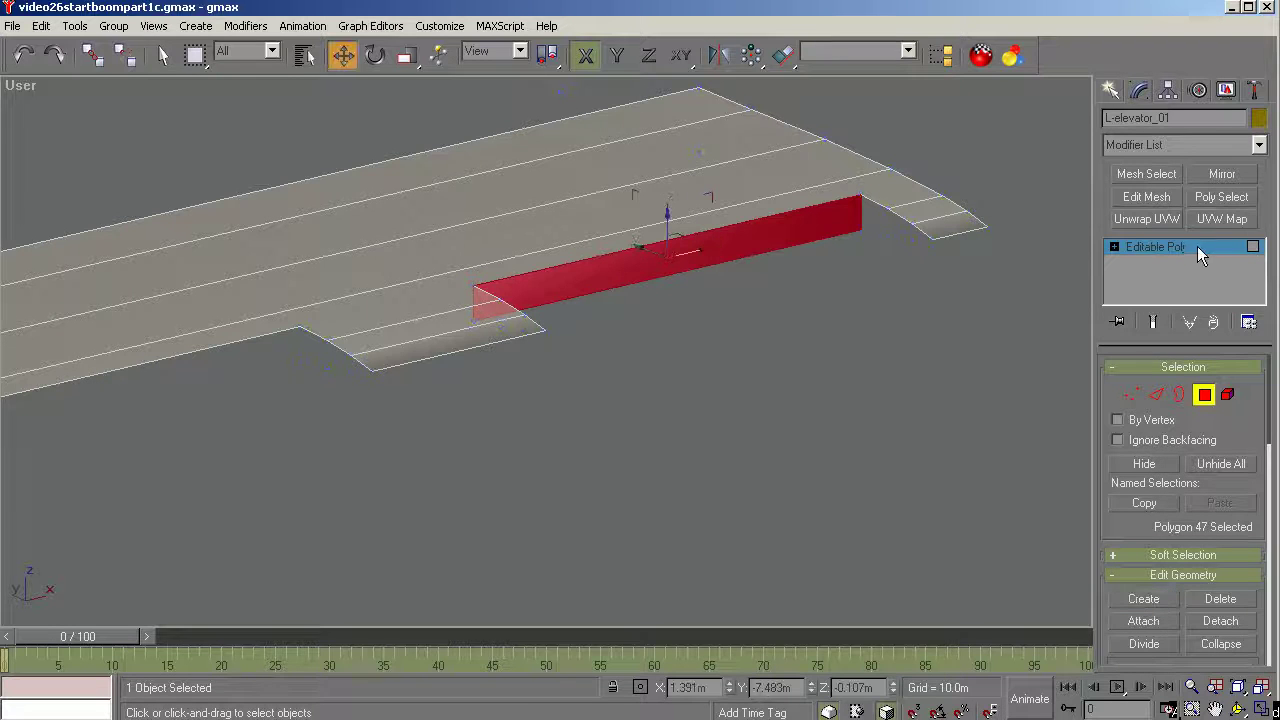
Cap the open borders at both ends of the right trim tab cutout.
left_click(1178, 396)
left_click(927, 297)
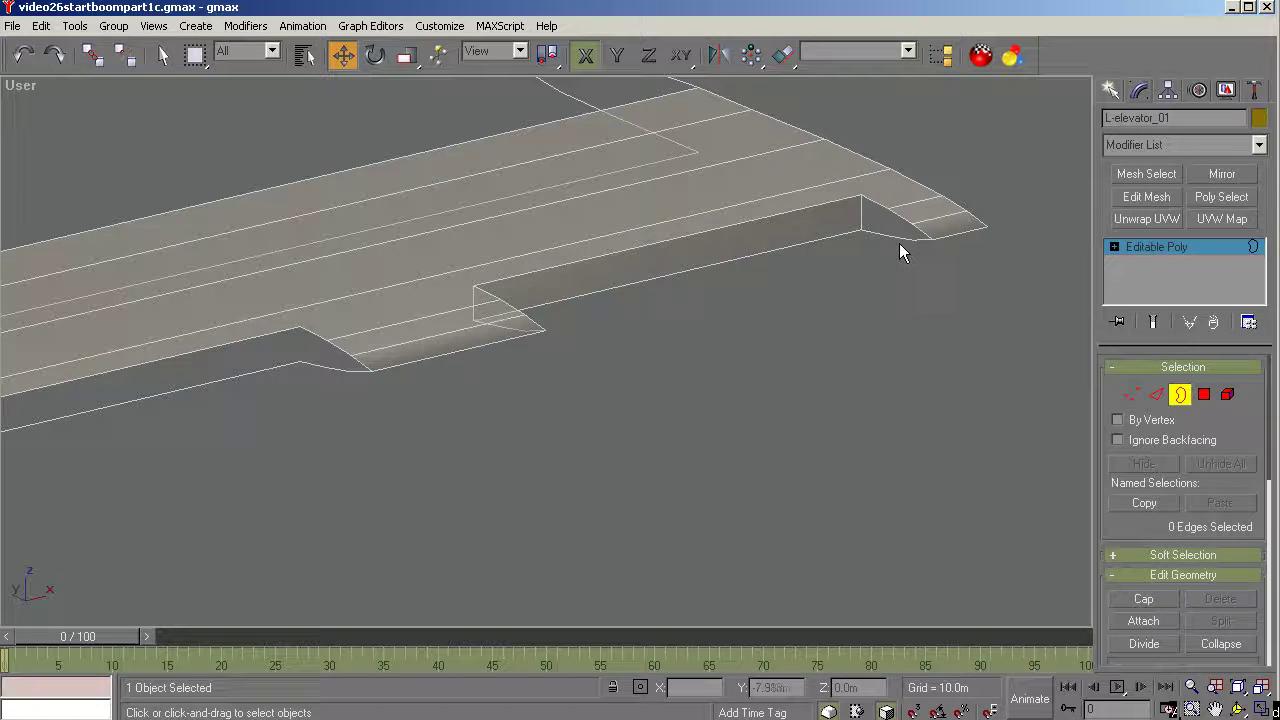
left_click(896, 237)
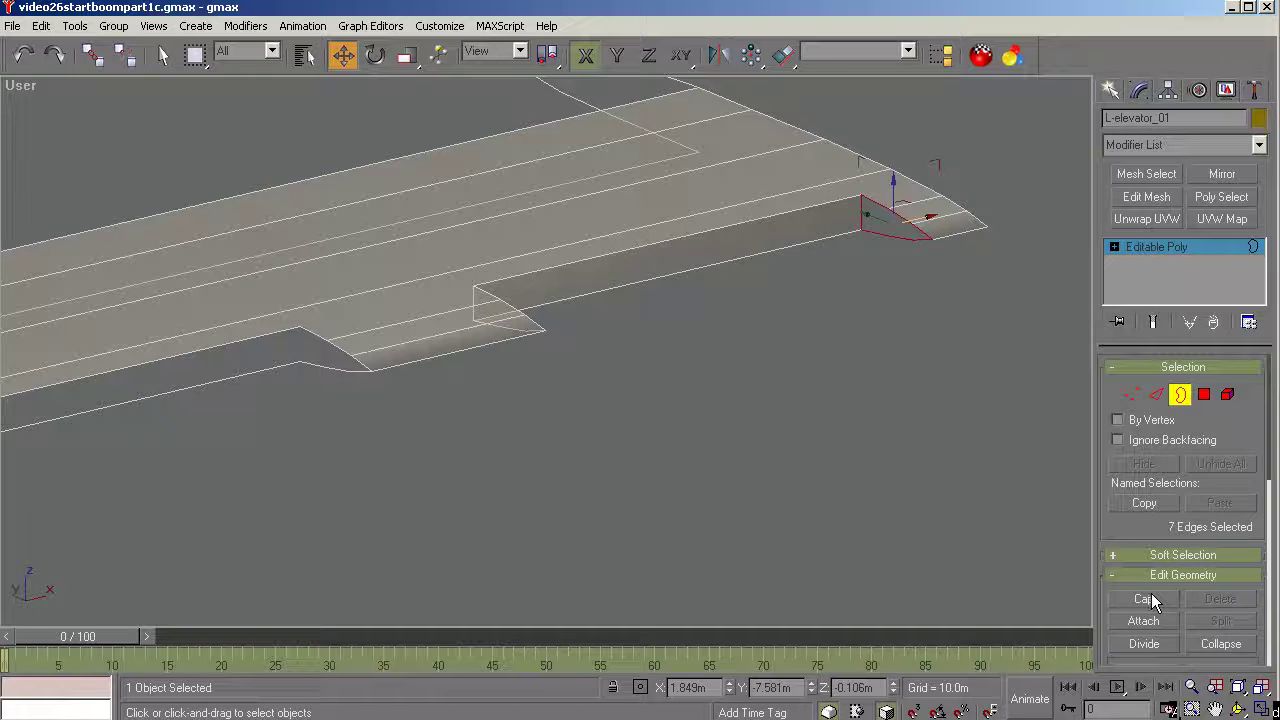
left_click(1146, 598)
left_click(1238, 708)
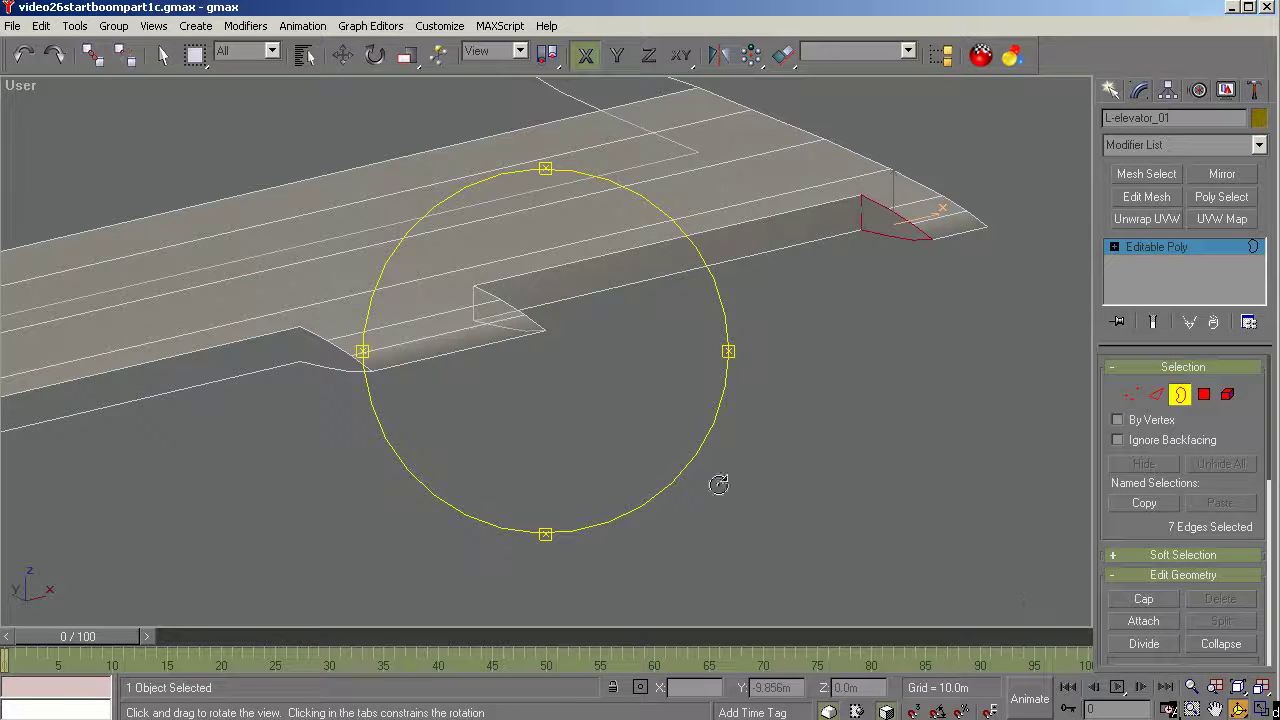
left_click_drag(617, 437, 480, 442)
right_click(520, 400)
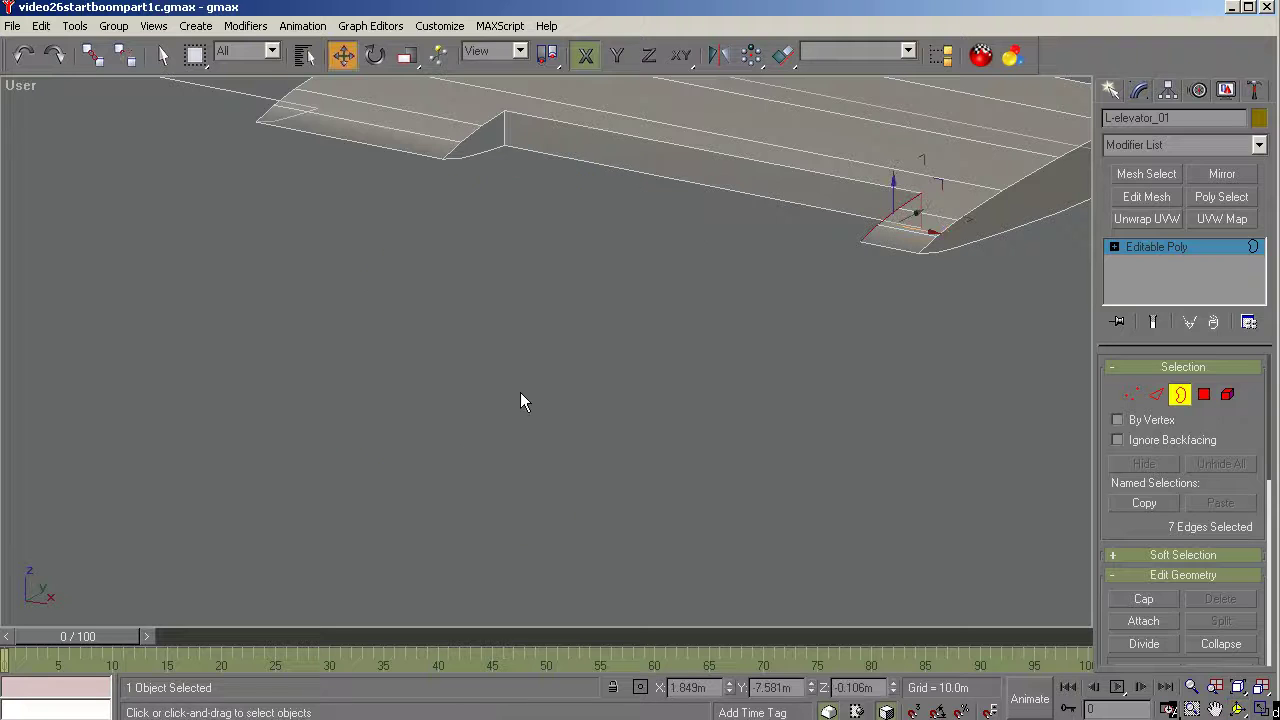
left_click(479, 156)
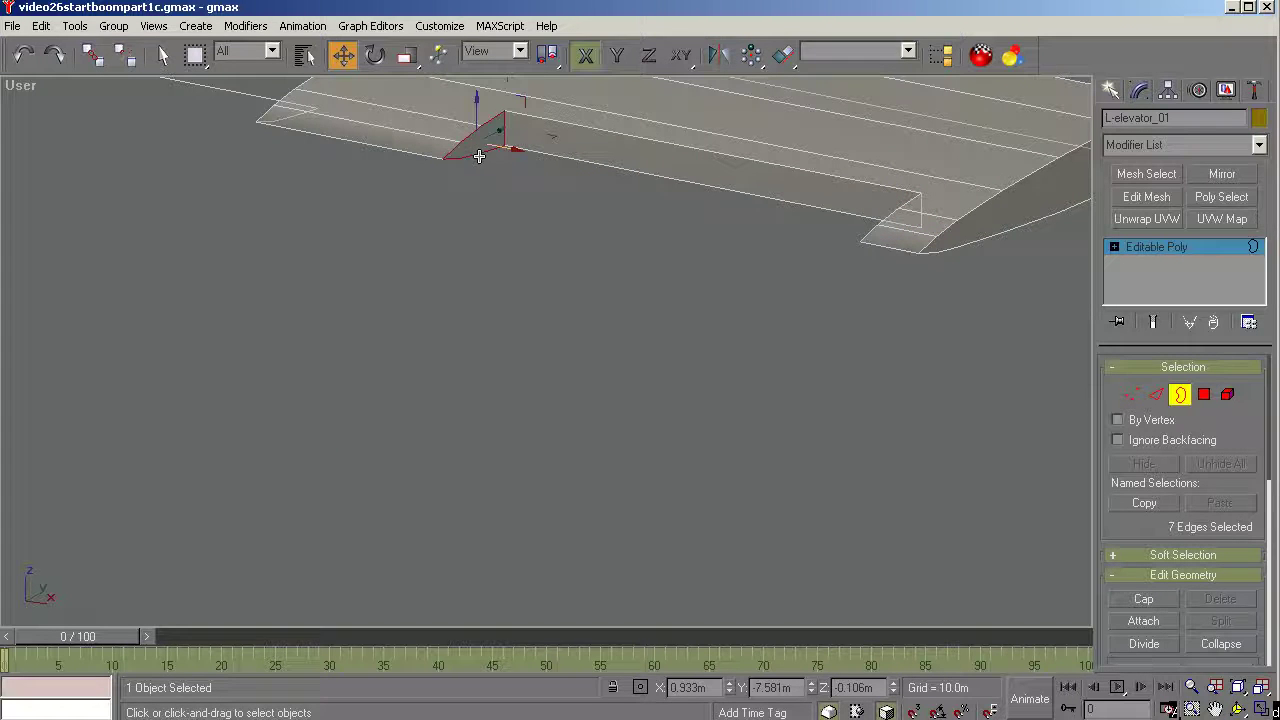
left_click(1140, 600)
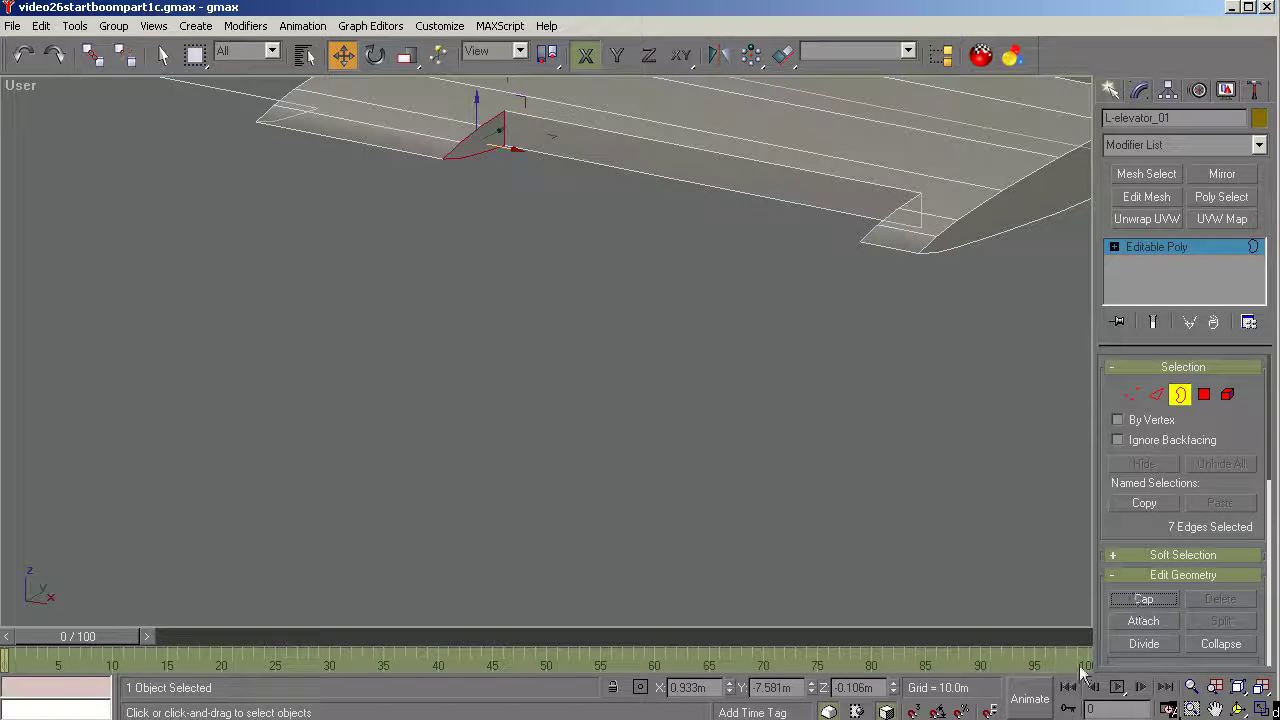
Create a four-sided polygon closing the long front wall of the middle trim tab cutout, using its upper and lower corner vertices.
left_click(1238, 708)
left_click_drag(571, 323, 749, 352)
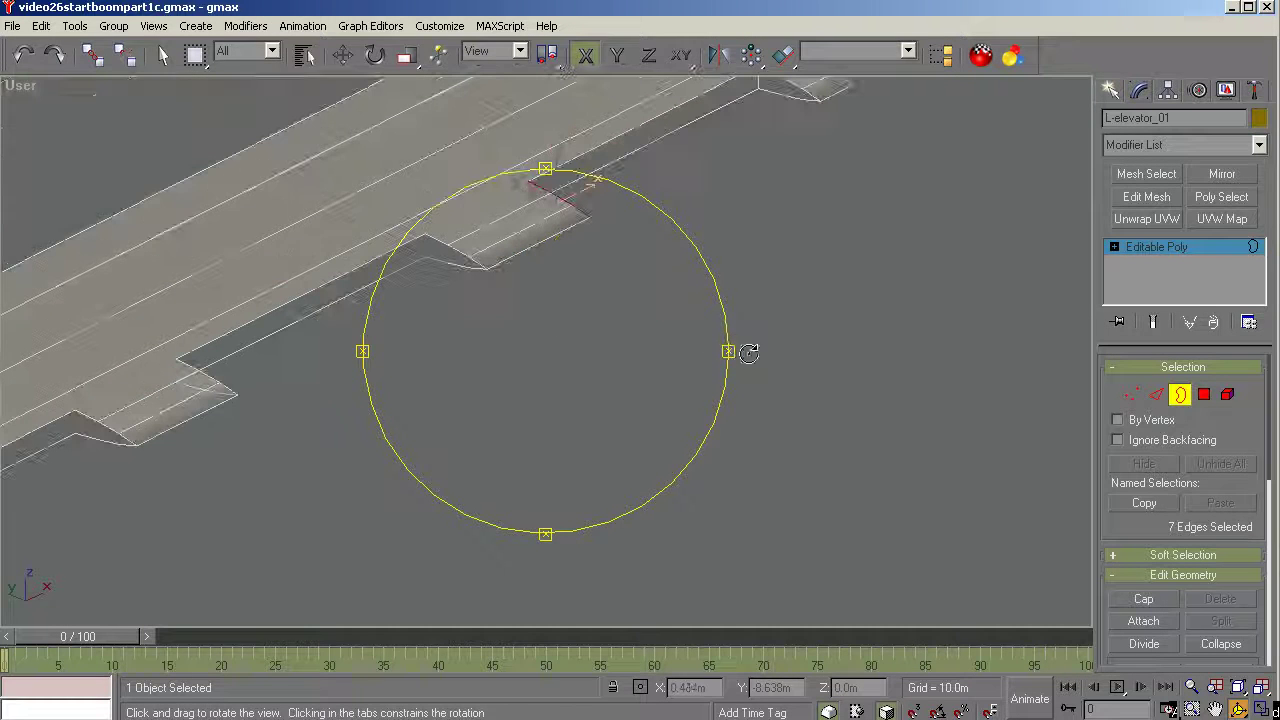
right_click(573, 389)
left_click(1204, 394)
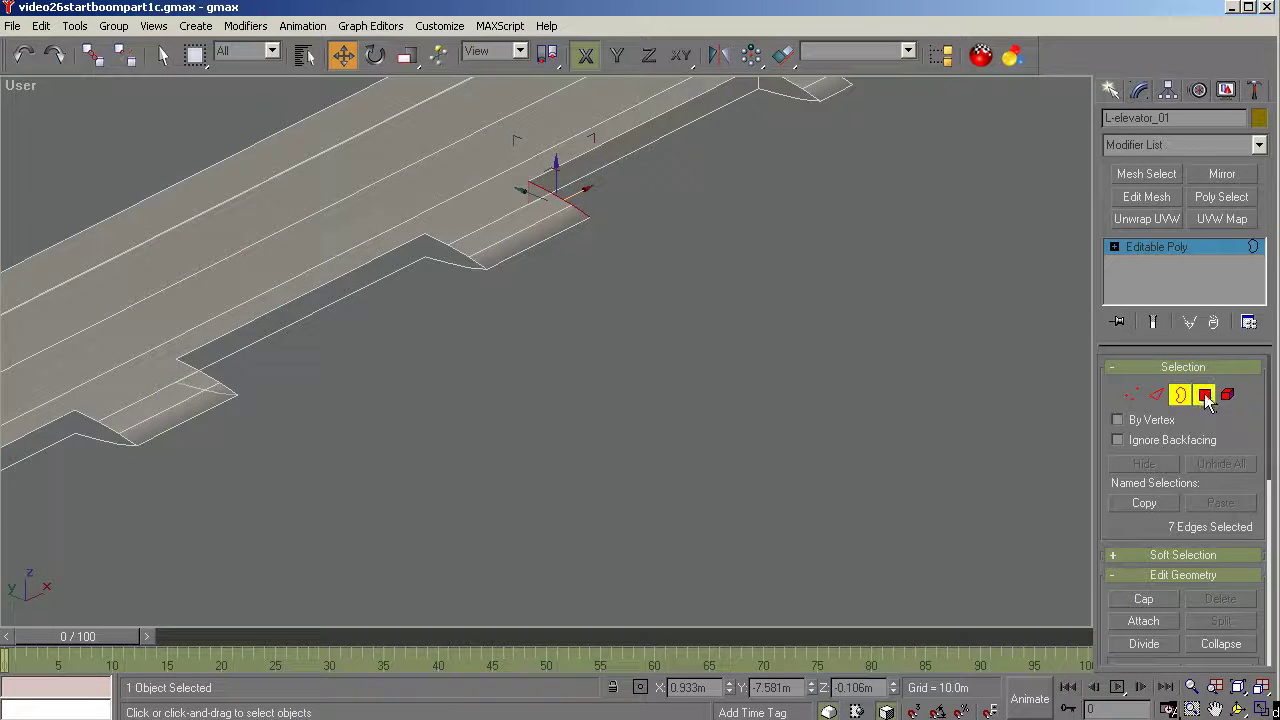
left_click(1144, 599)
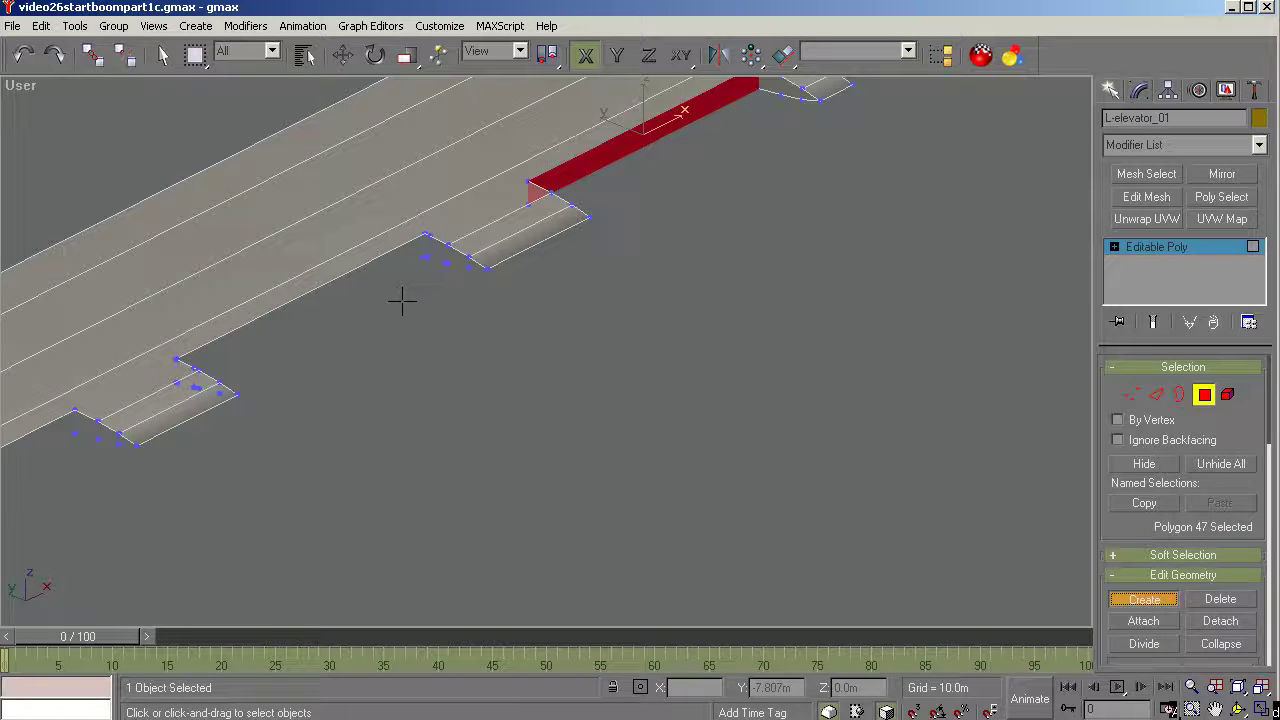
left_click(1140, 600)
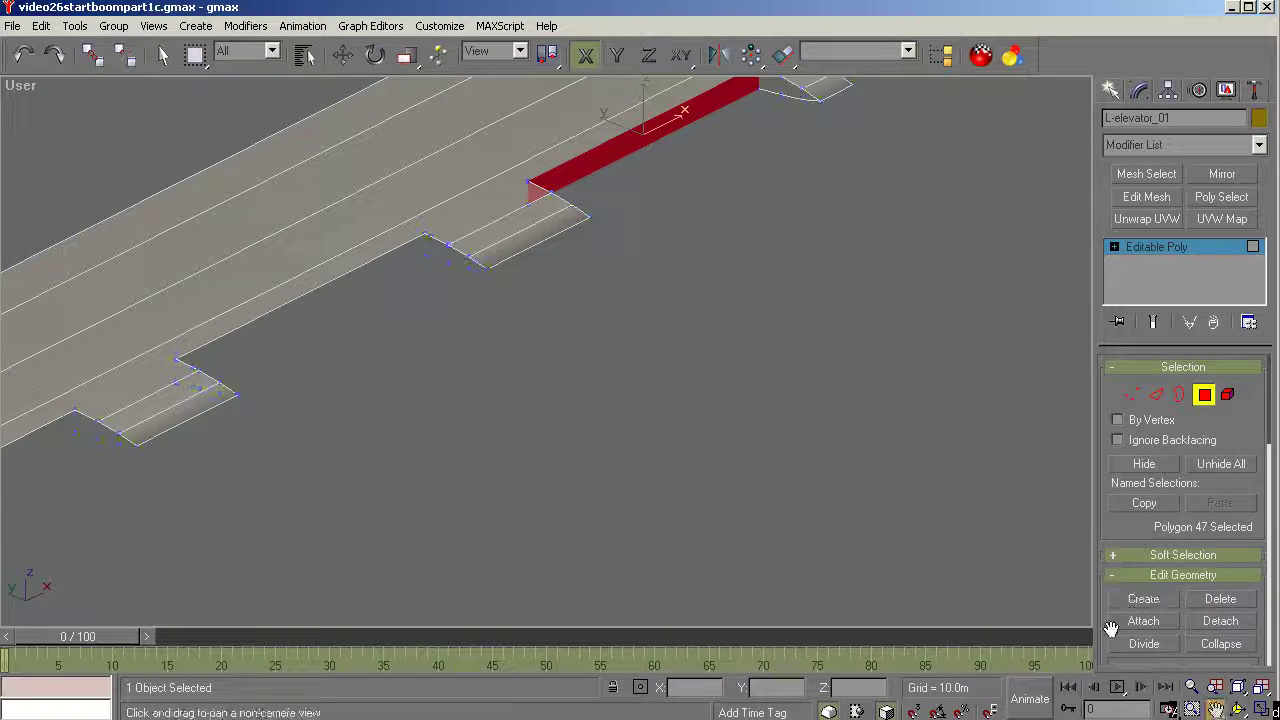
left_click(1192, 708)
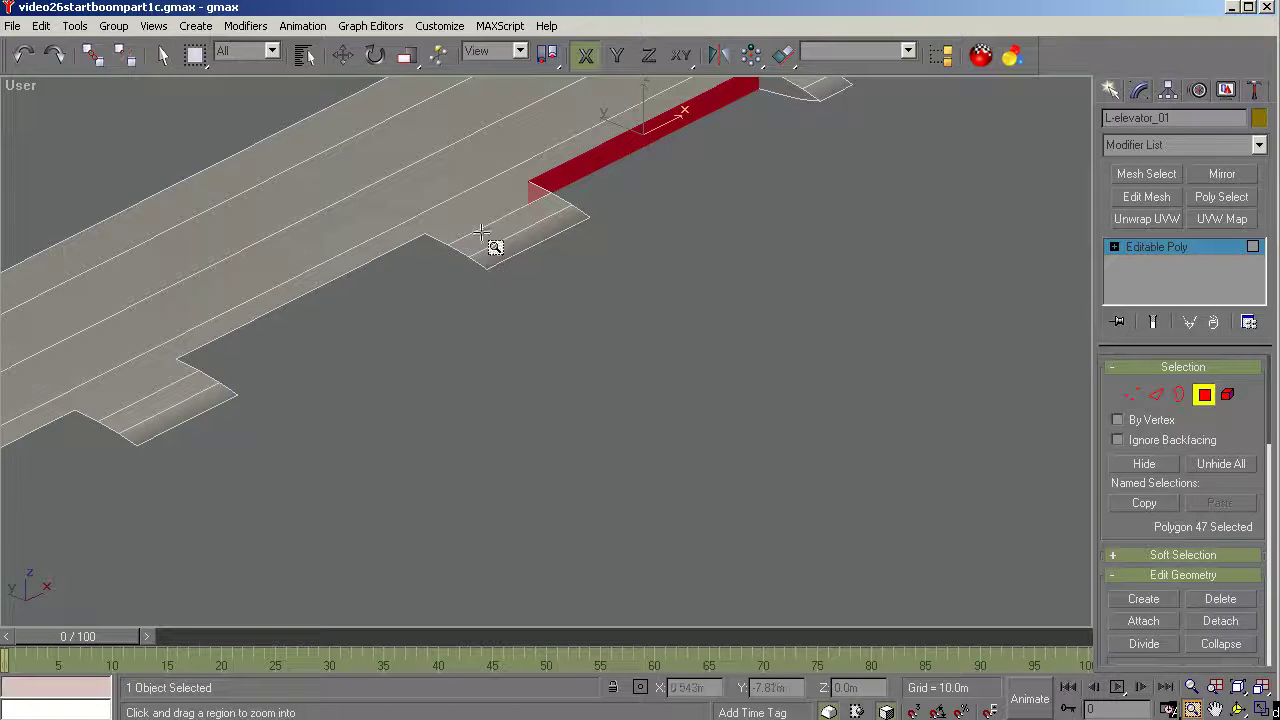
left_click_drag(457, 211, 174, 464)
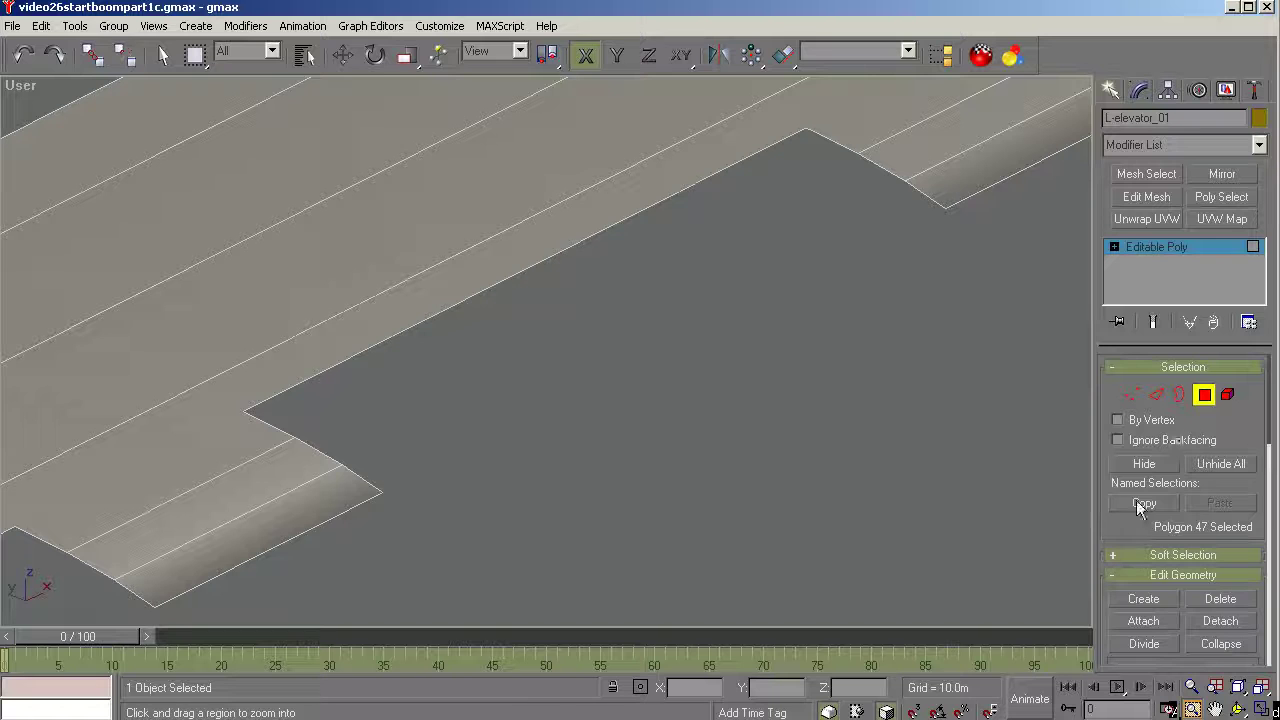
left_click(1130, 600)
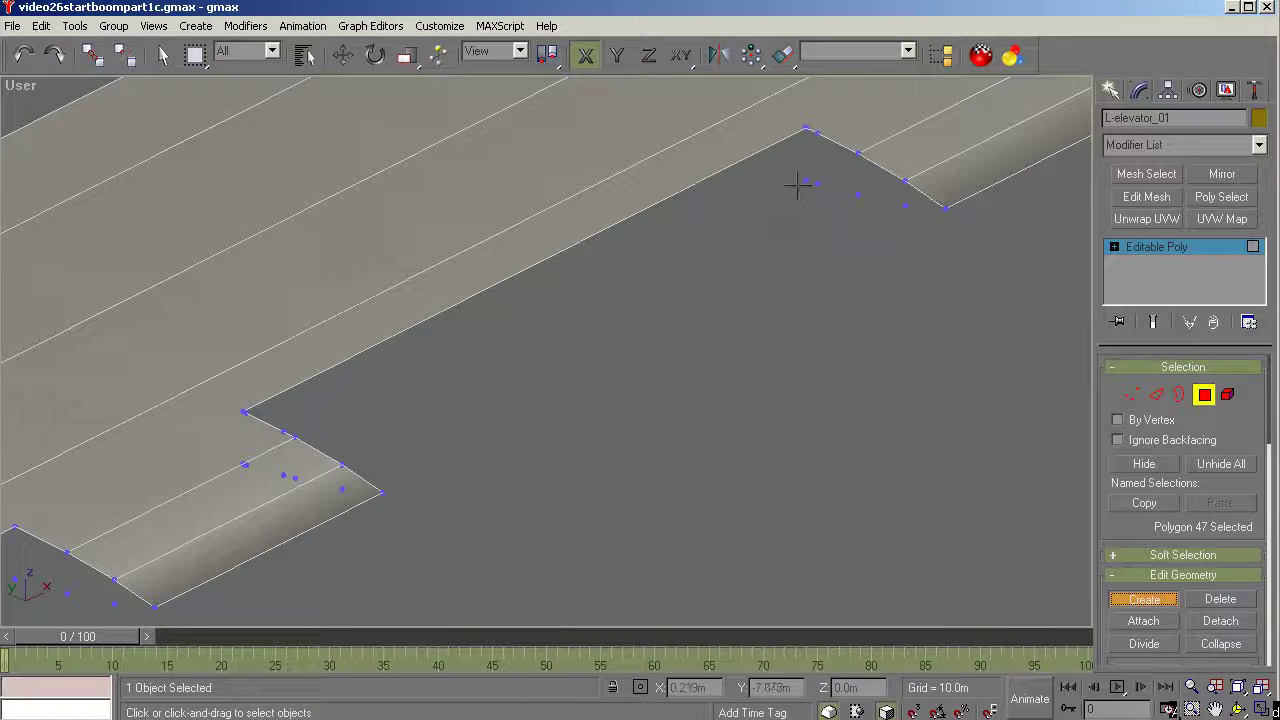
left_click(806, 129)
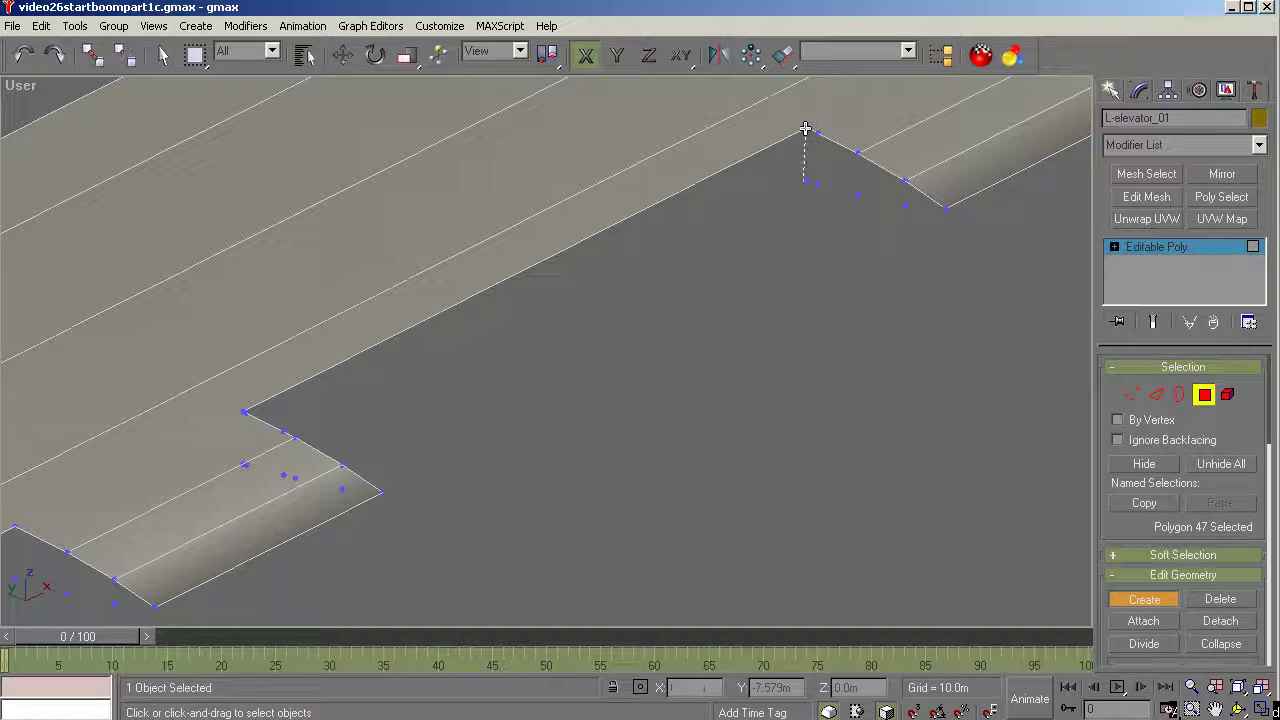
left_click(806, 182)
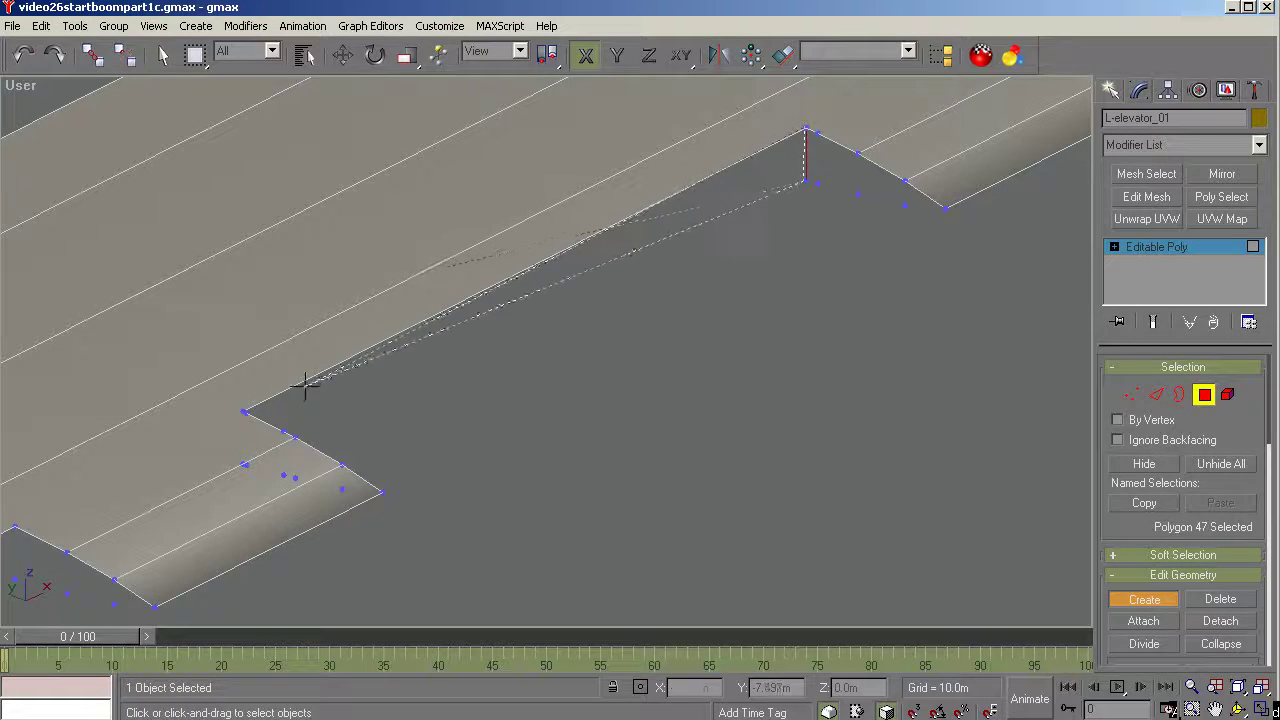
left_click(242, 411)
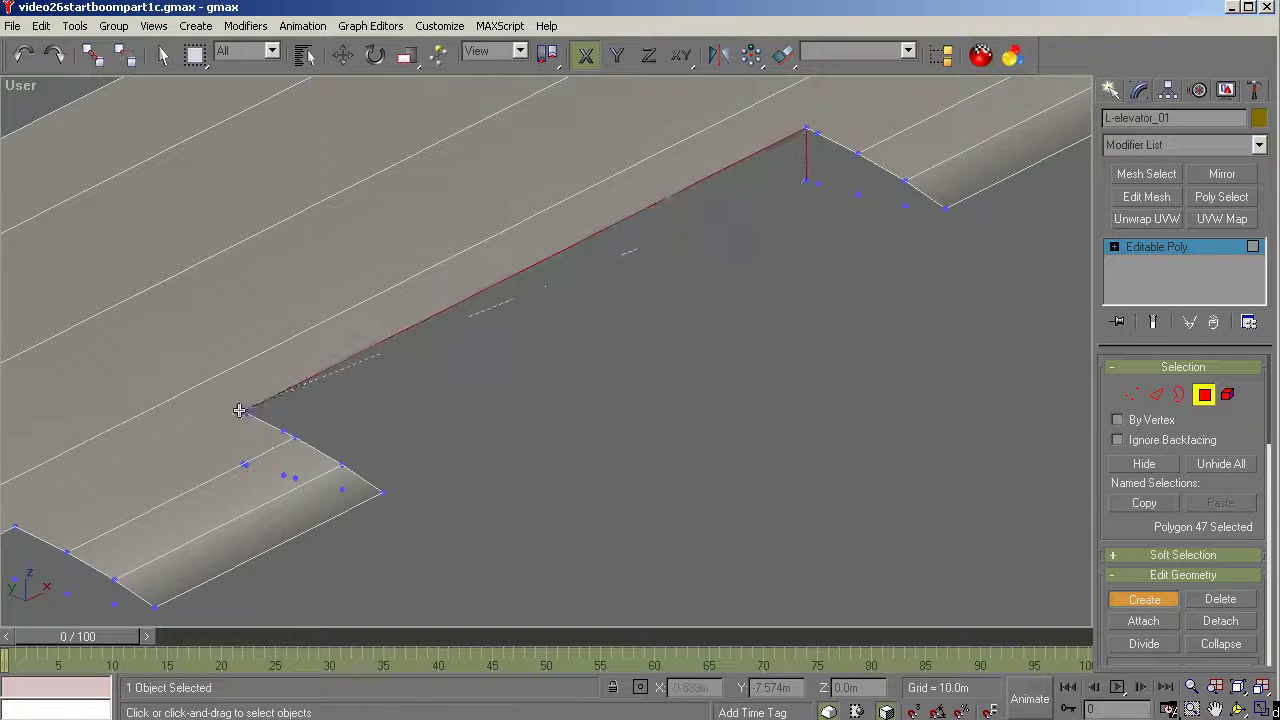
left_click(245, 462)
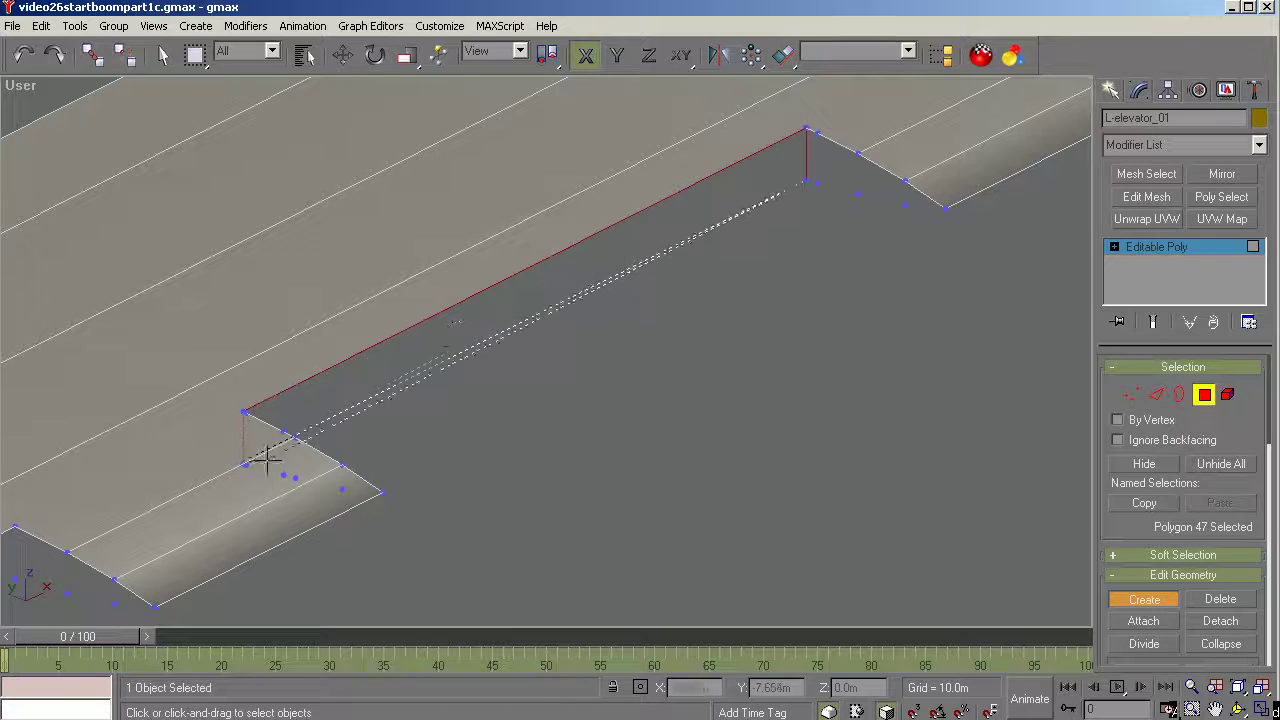
left_click(805, 182)
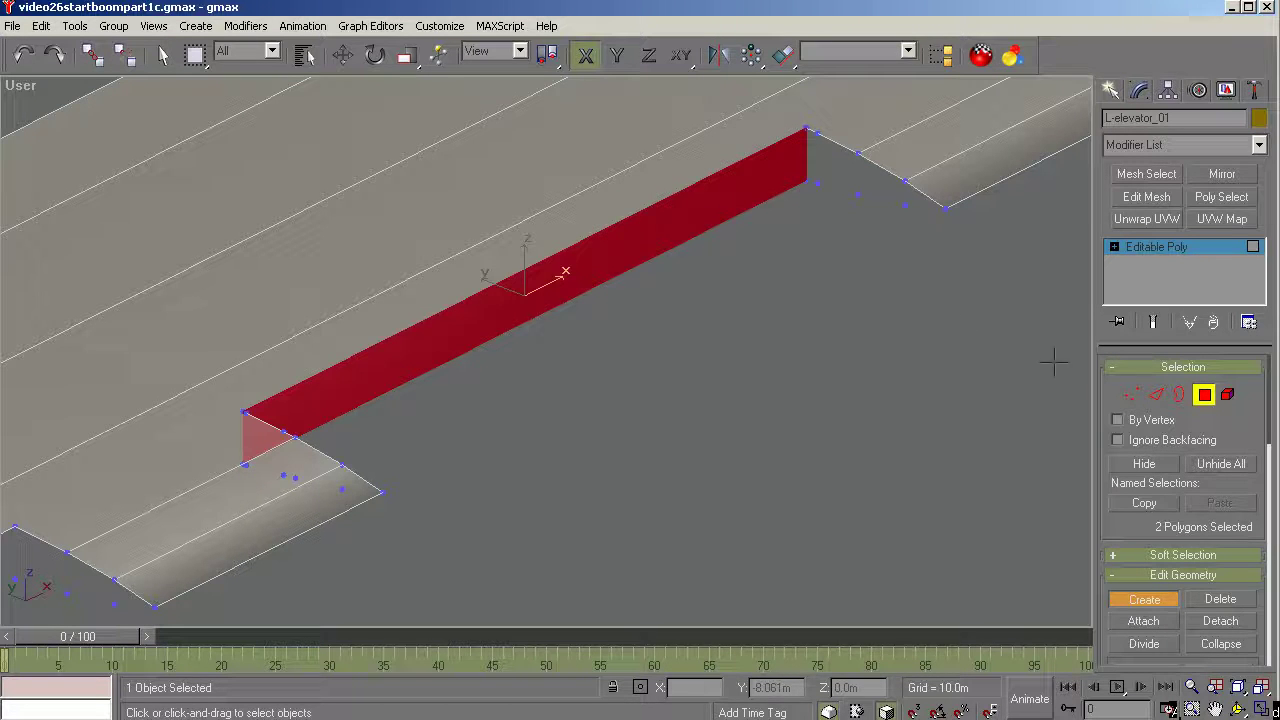
left_click(1143, 599)
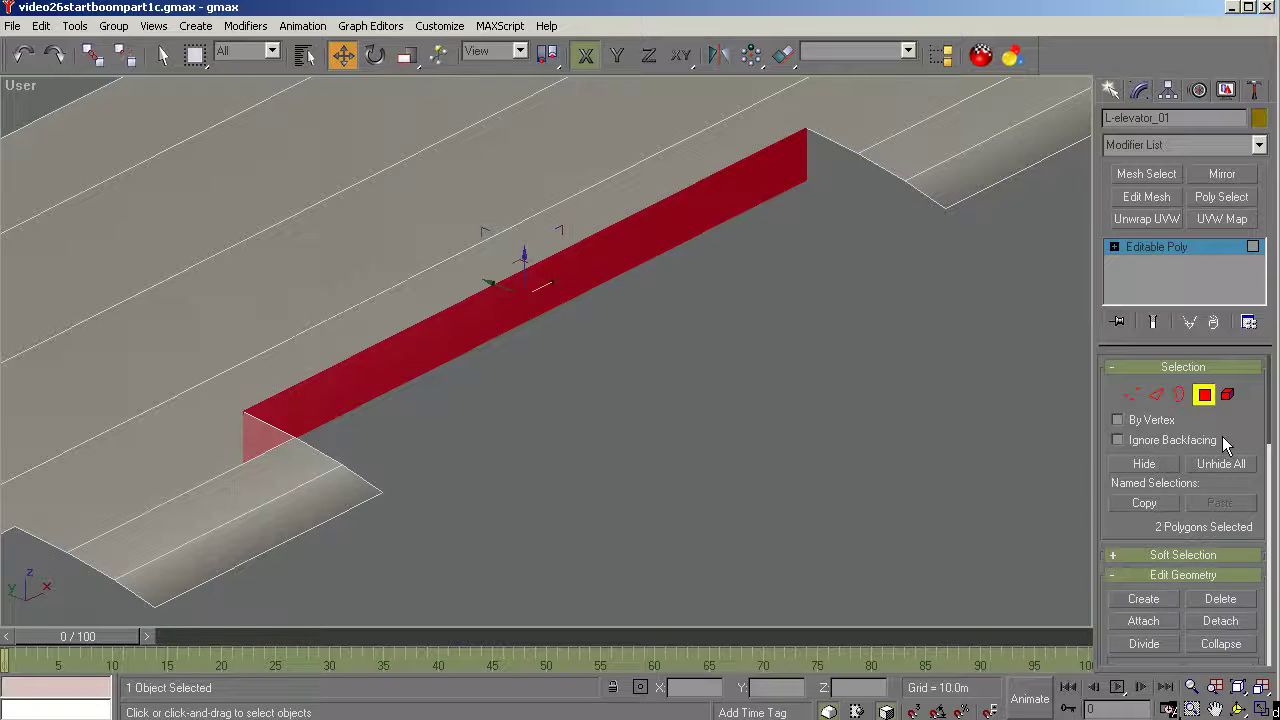
Cap the open borders at both ends of the middle trim tab cutout.
left_click(1179, 396)
left_click(890, 197)
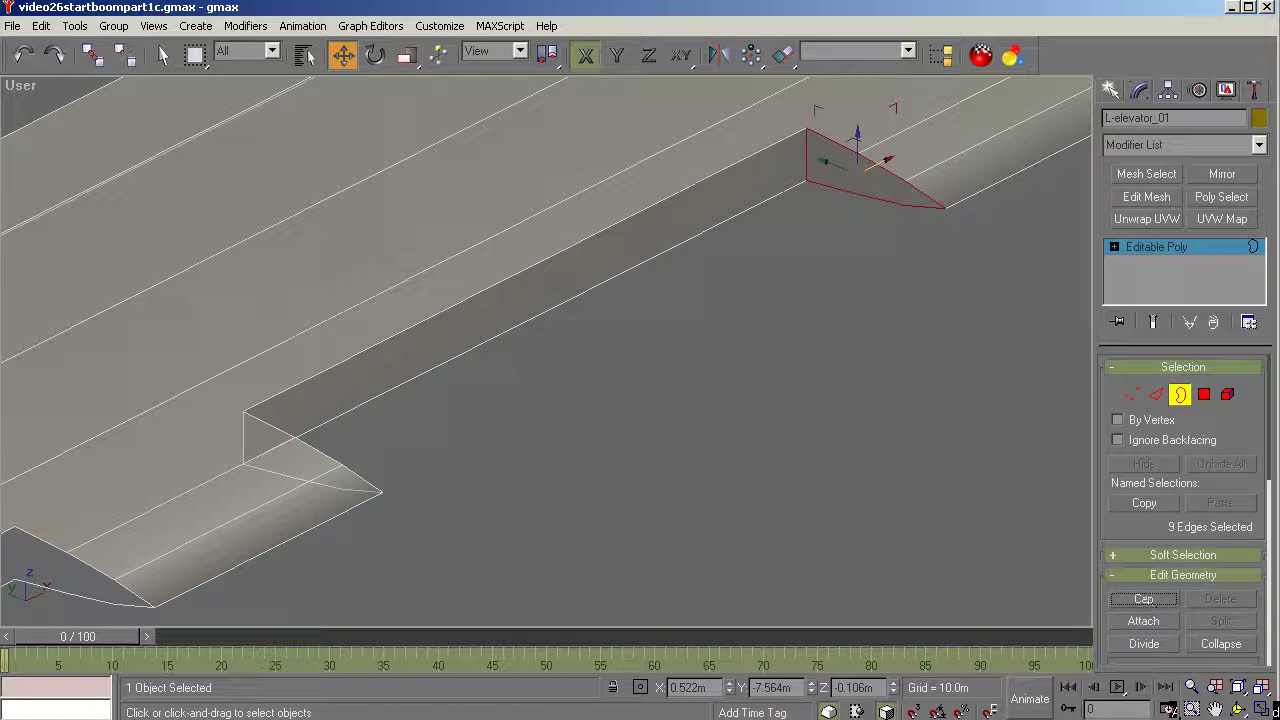
left_click(358, 492)
left_click(1140, 599)
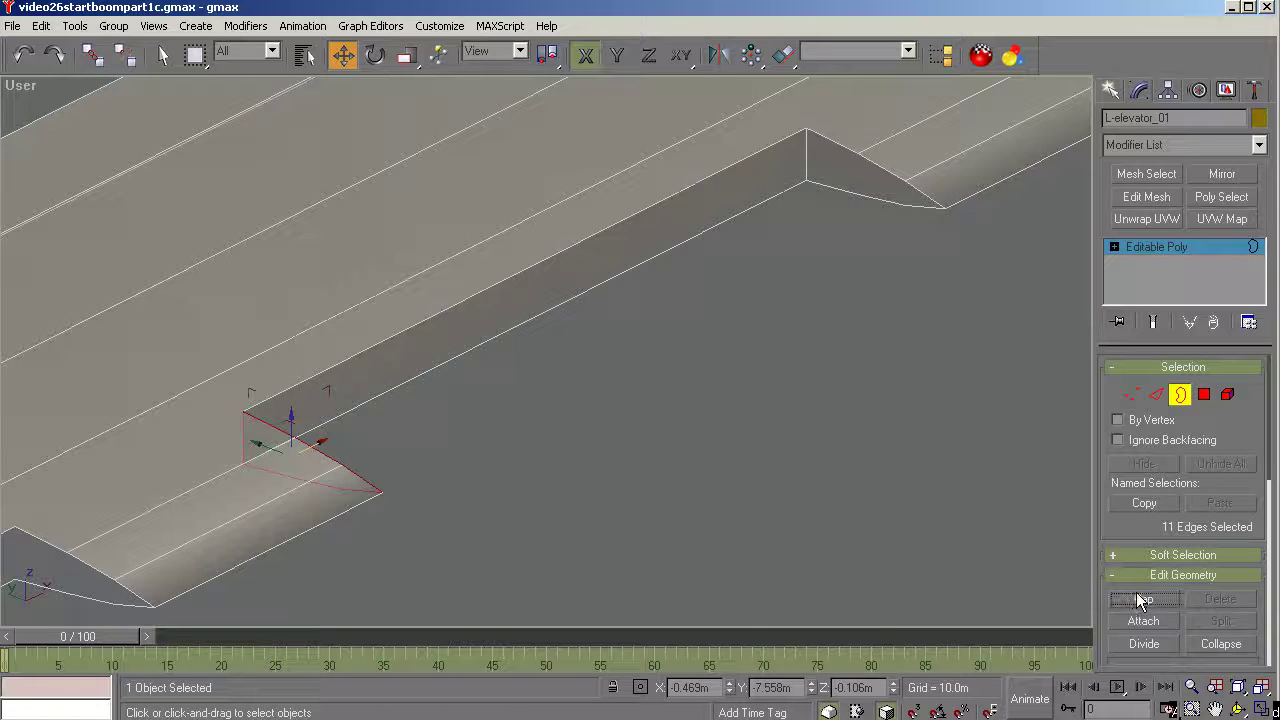
Create a four-sided polygon closing the long front wall of the left trim tab cutout, using its upper and lower corner vertices.
left_click(1240, 708)
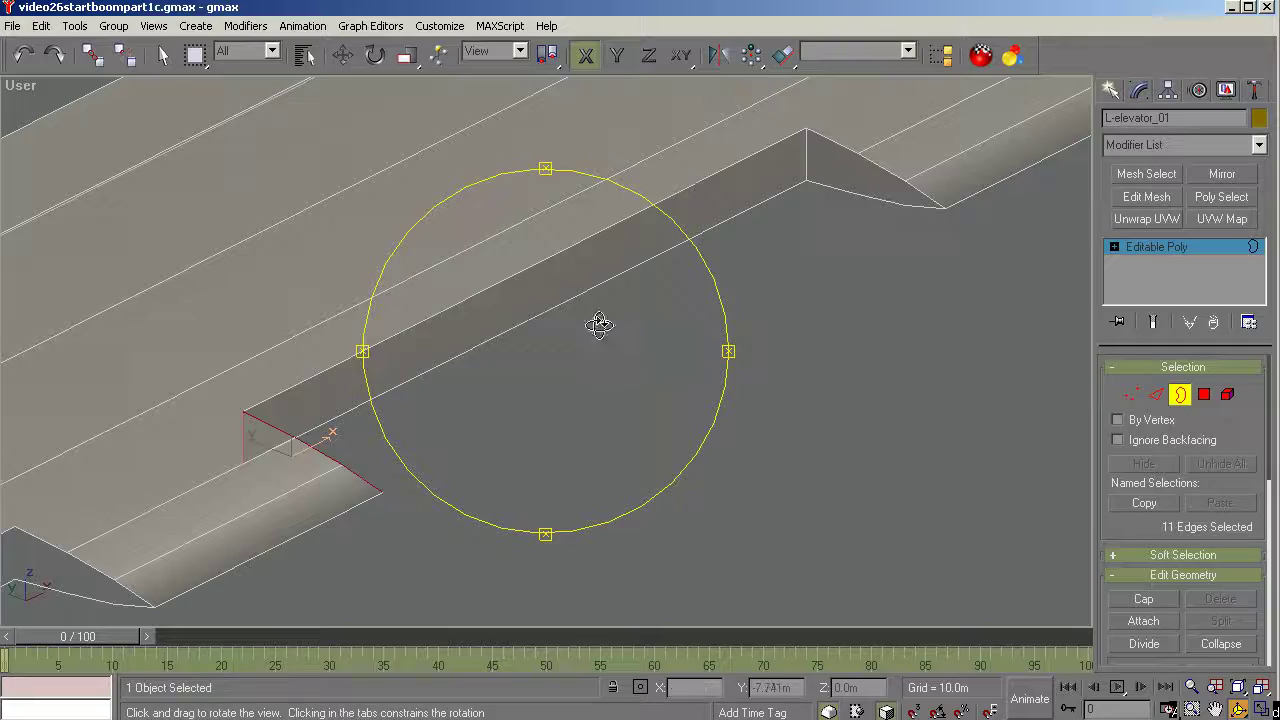
left_click_drag(597, 323, 531, 406)
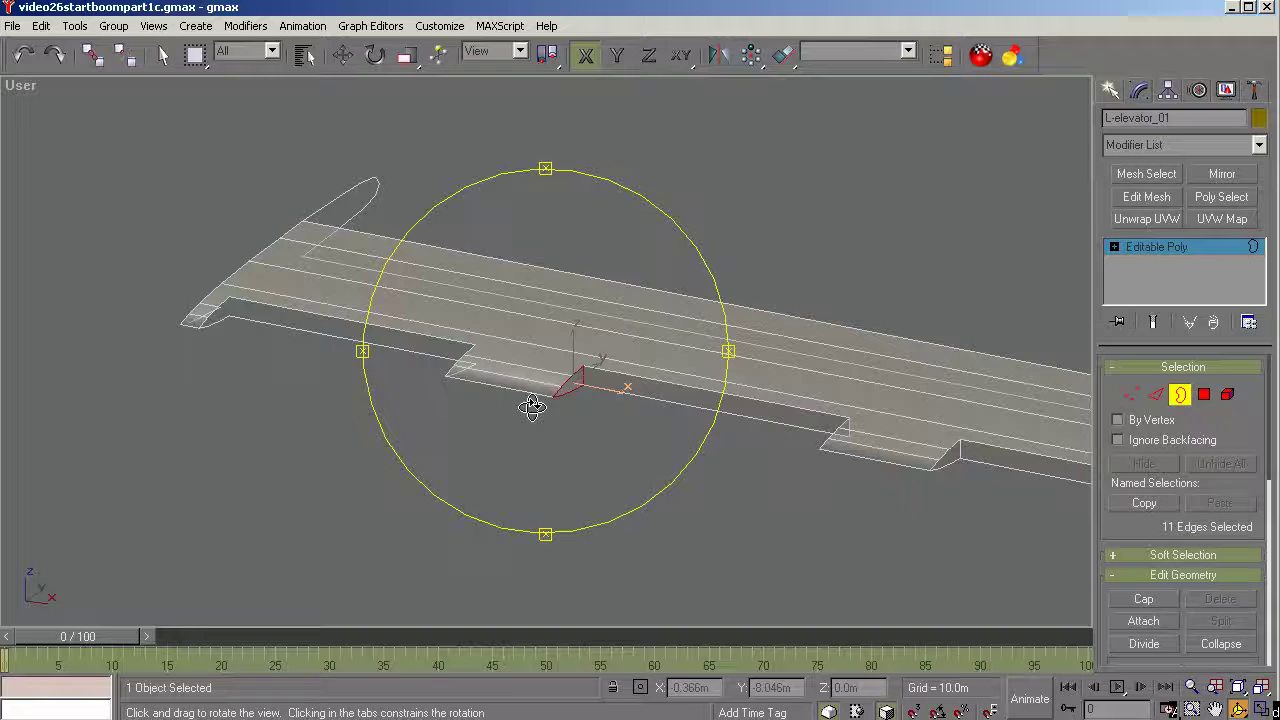
scroll(271, 308, "up", 2)
scroll(180, 290, "up", 1)
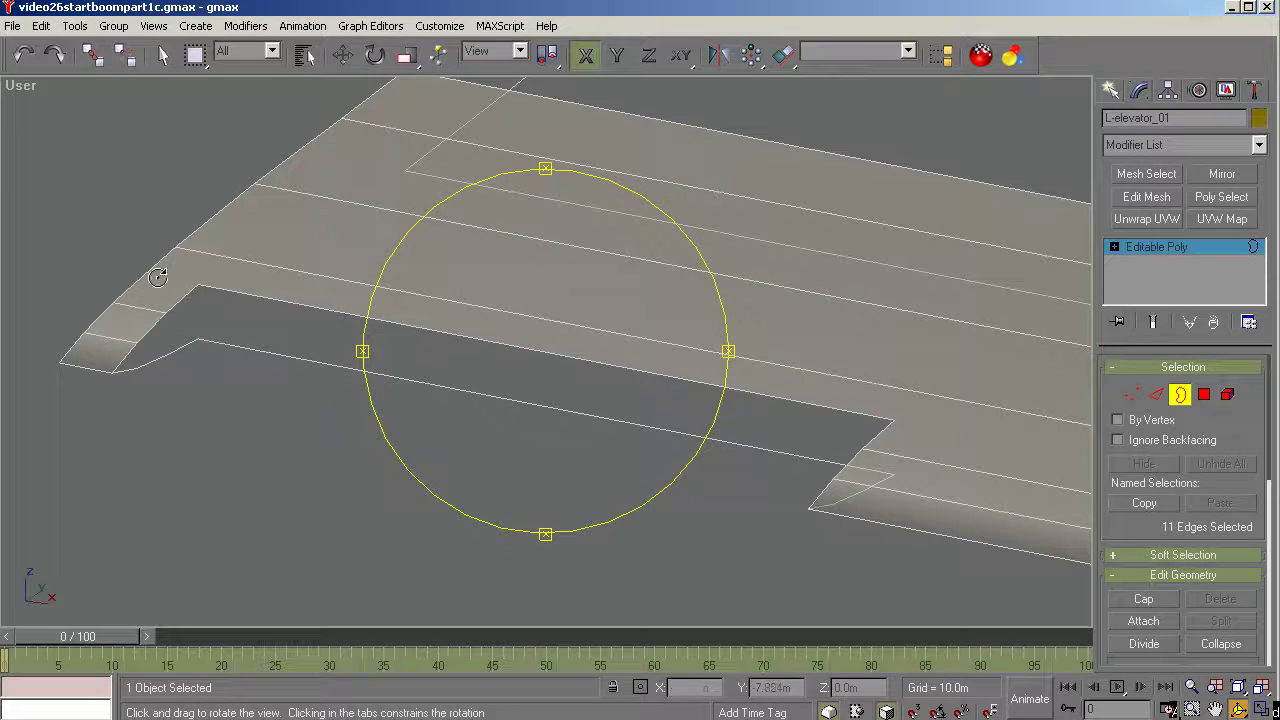
left_click(1203, 396)
left_click(1144, 598)
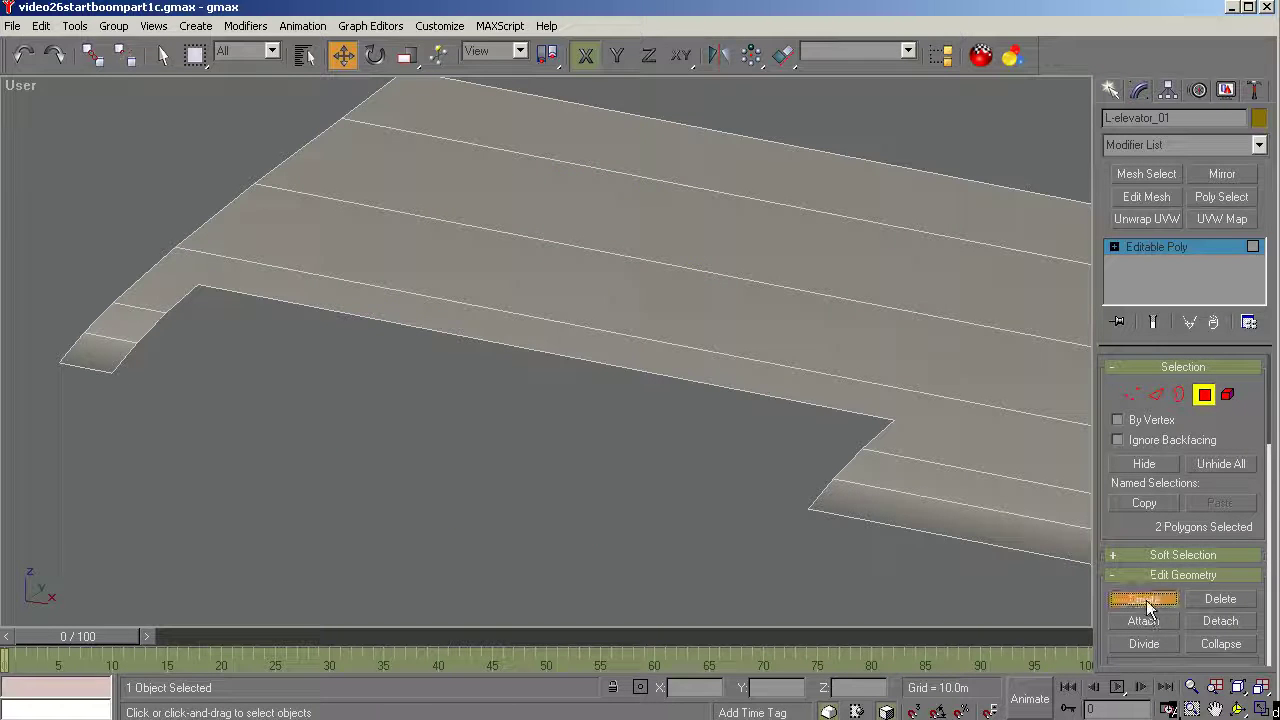
left_click(893, 420)
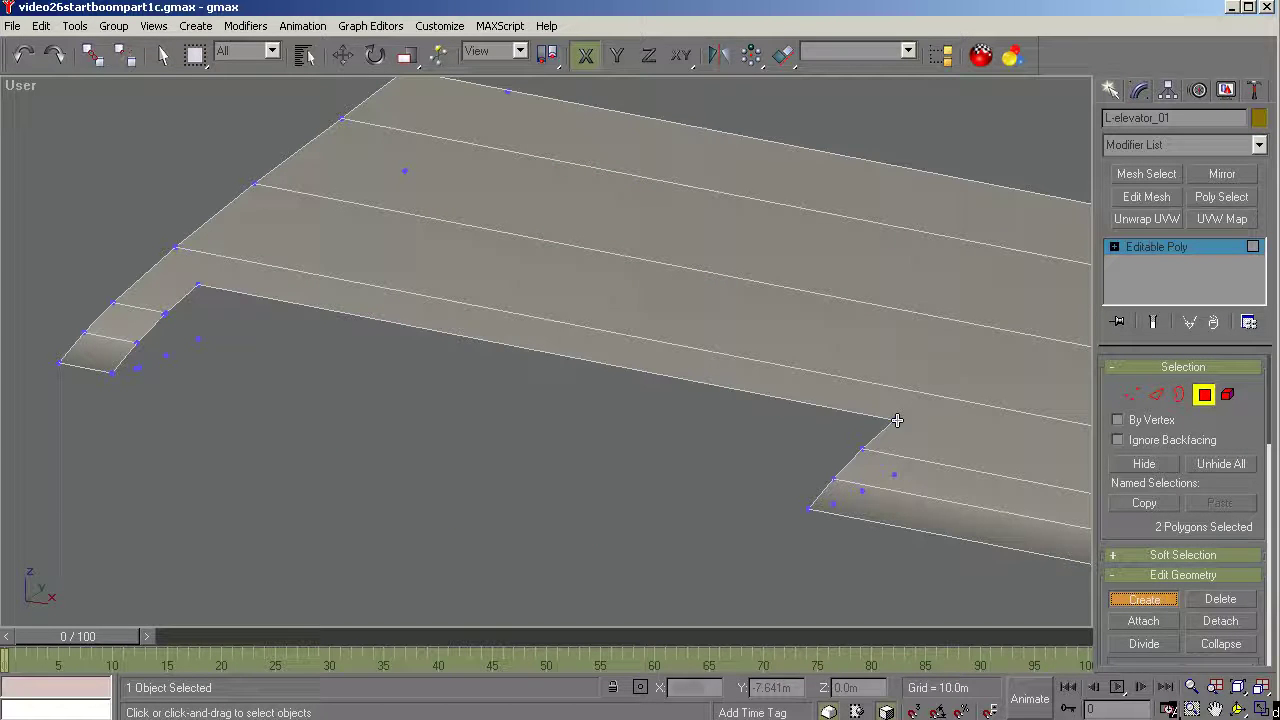
left_click(198, 286)
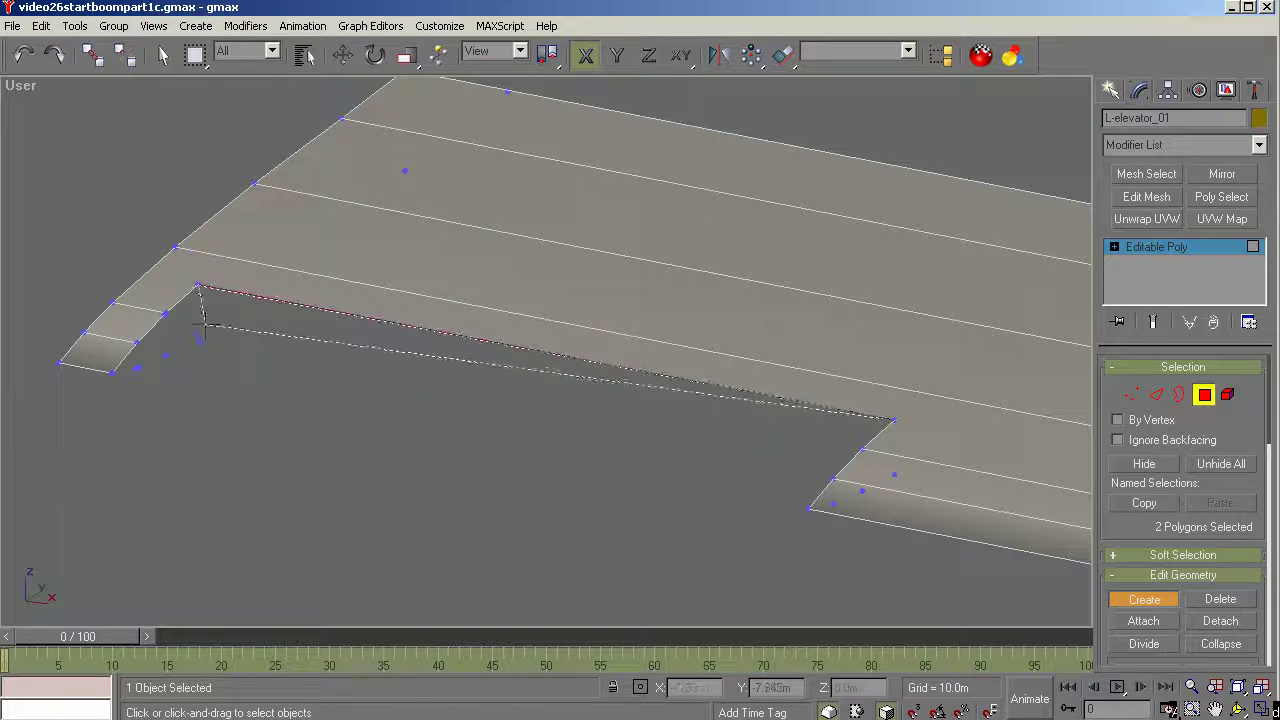
left_click(198, 340)
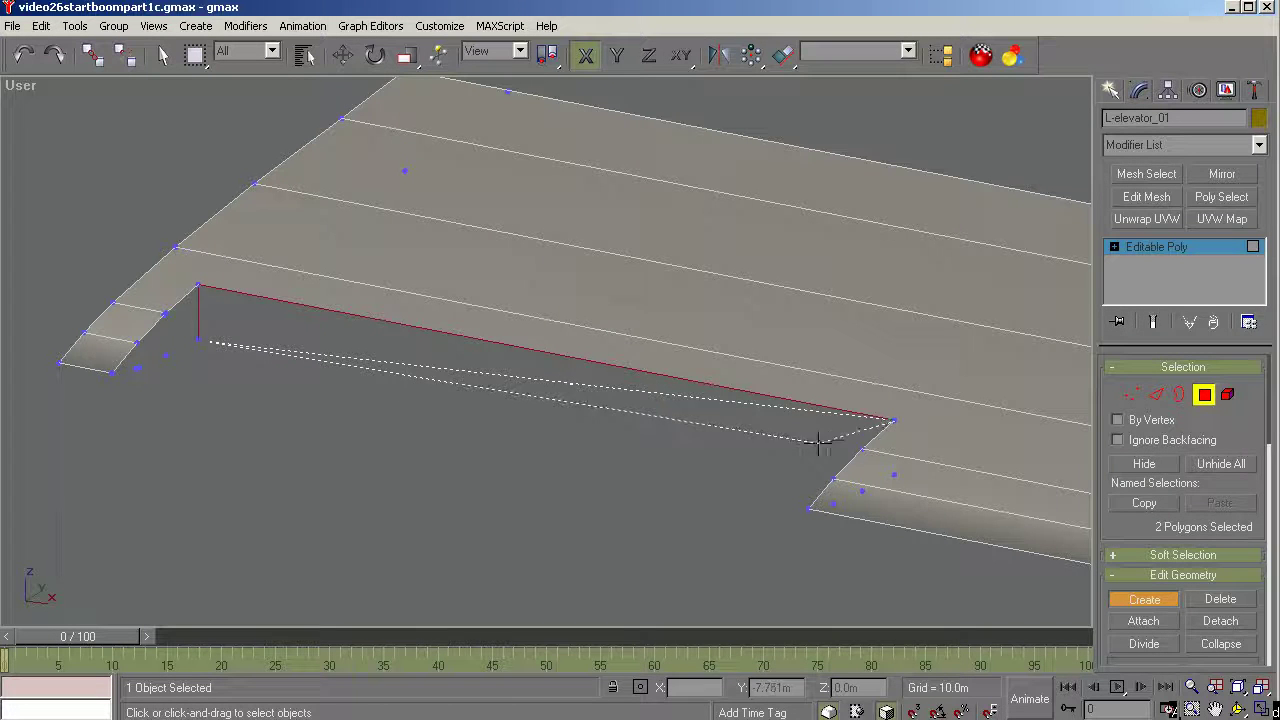
double_click(894, 475)
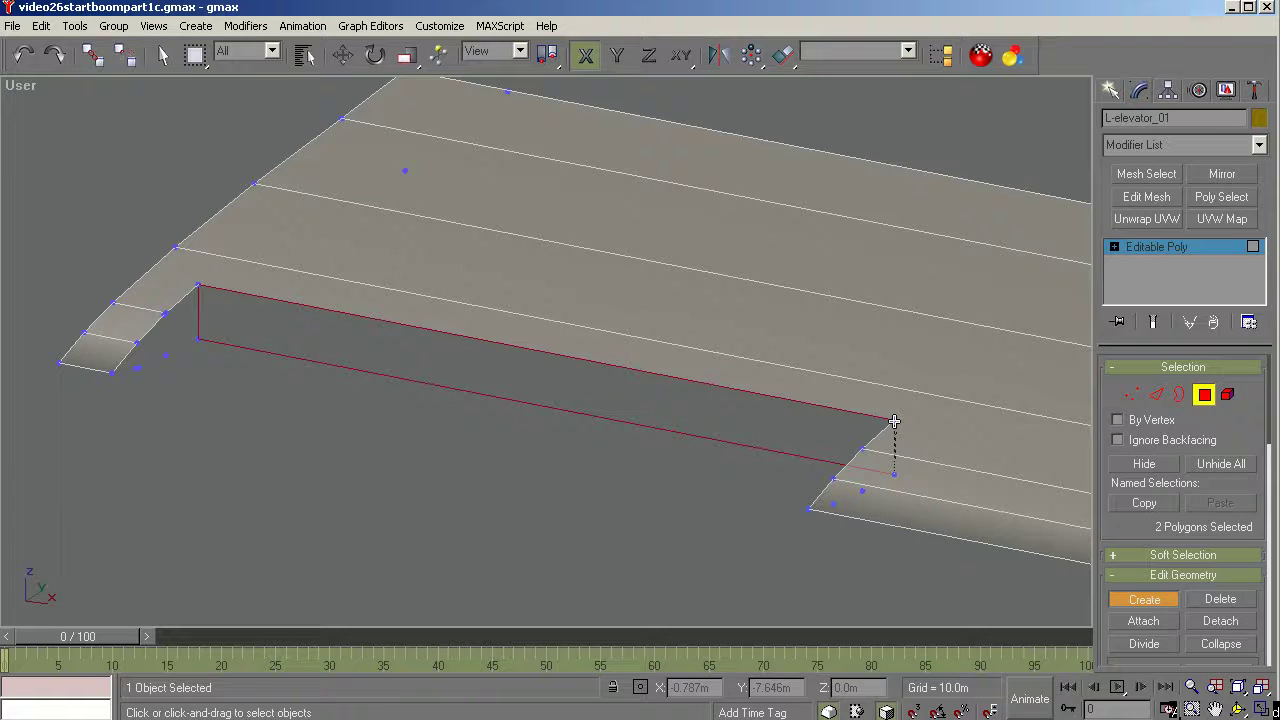
left_click(894, 428)
left_click(1138, 599)
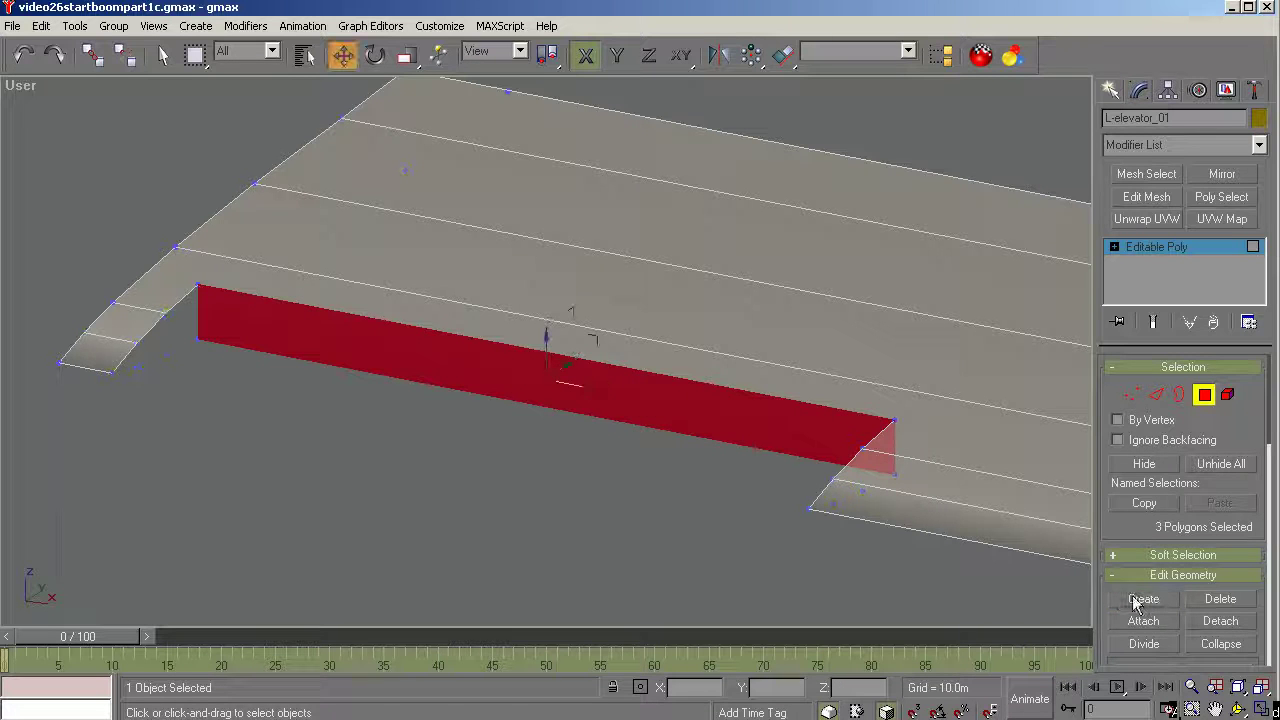
Cap the open borders at both ends of the left trim tab cutout.
left_click(1180, 395)
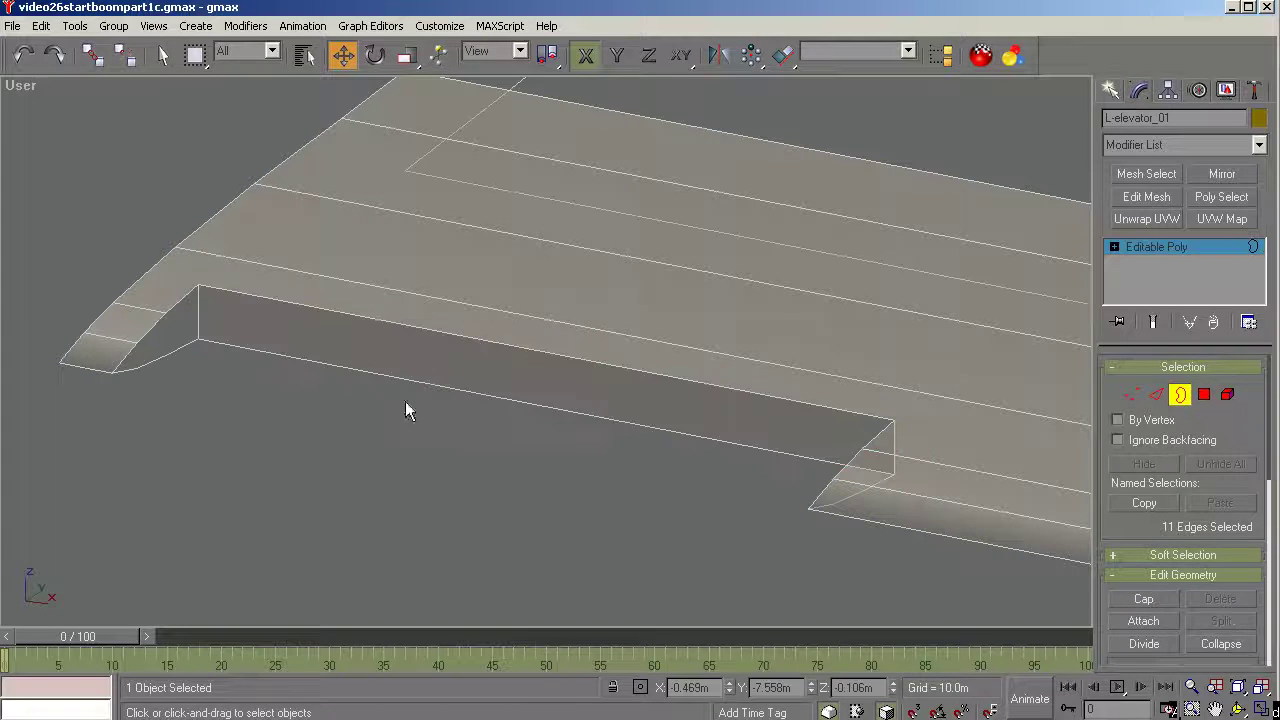
left_click(171, 352)
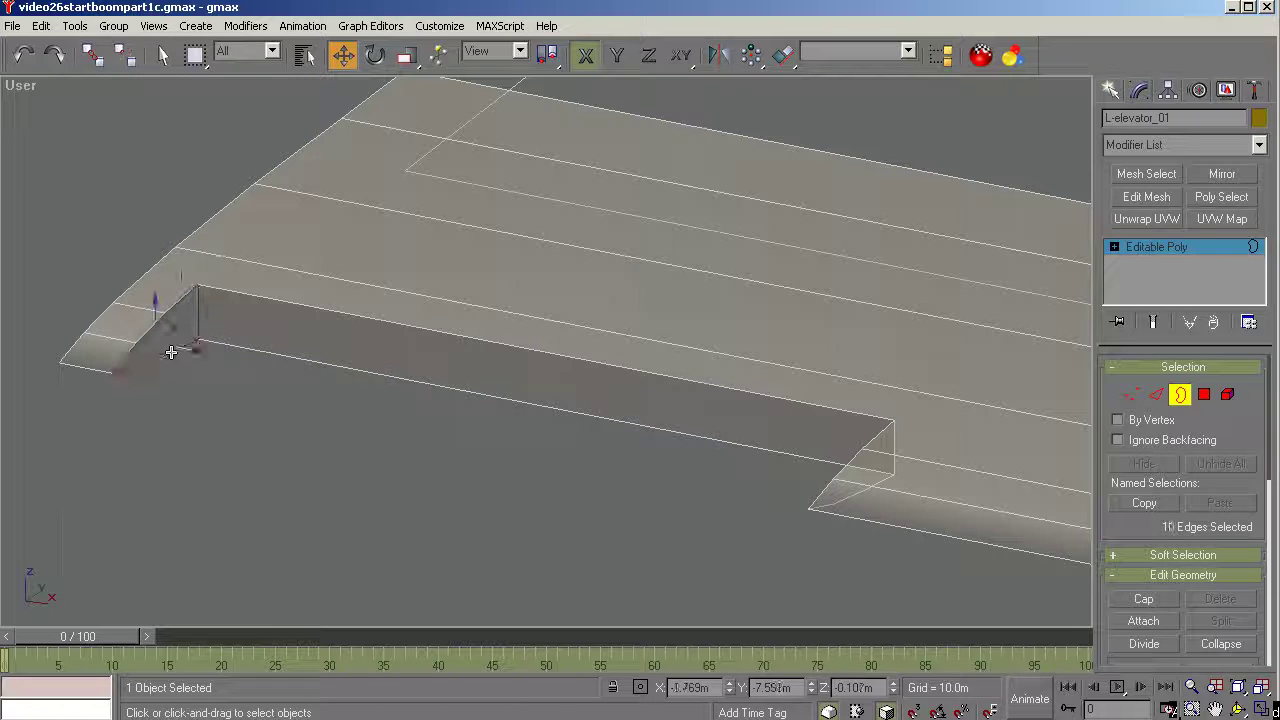
left_click(1138, 601)
left_click(840, 497)
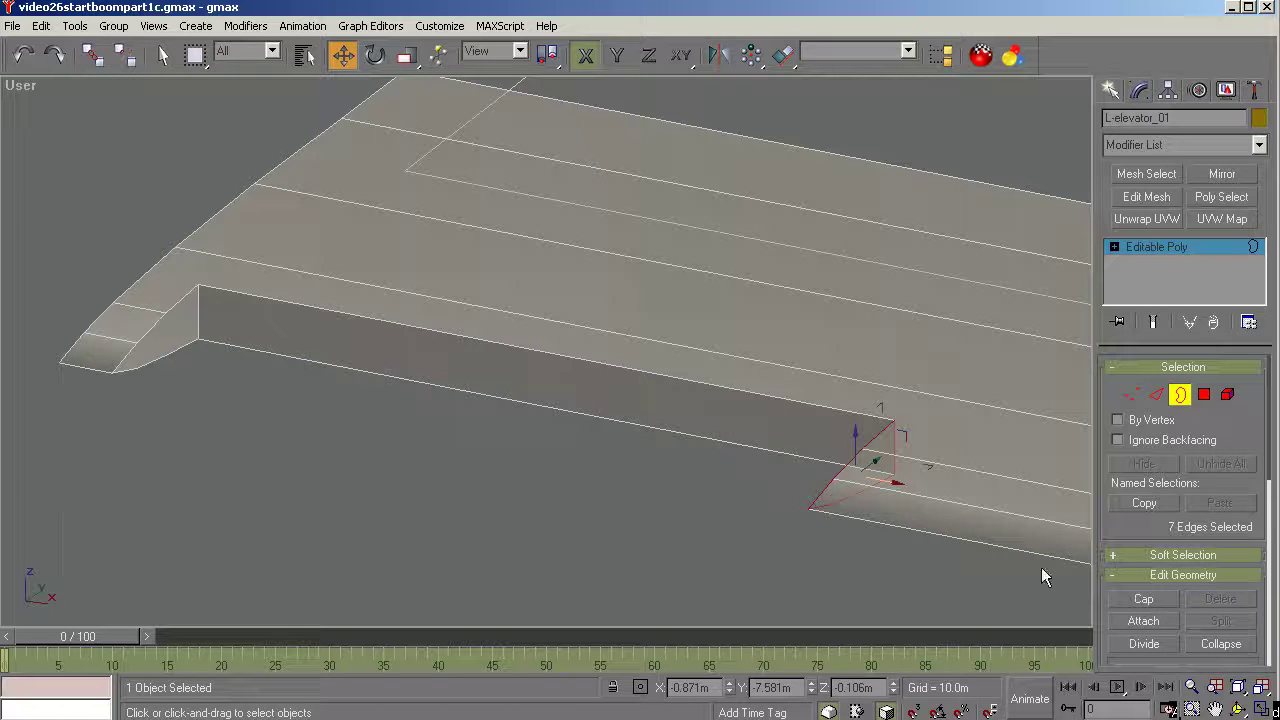
left_click(1120, 599)
Create a four-sided polygon closing the elevator's long leading-edge opening between its two protruding ends.
left_click(1238, 708)
left_click_drag(620, 437, 523, 337)
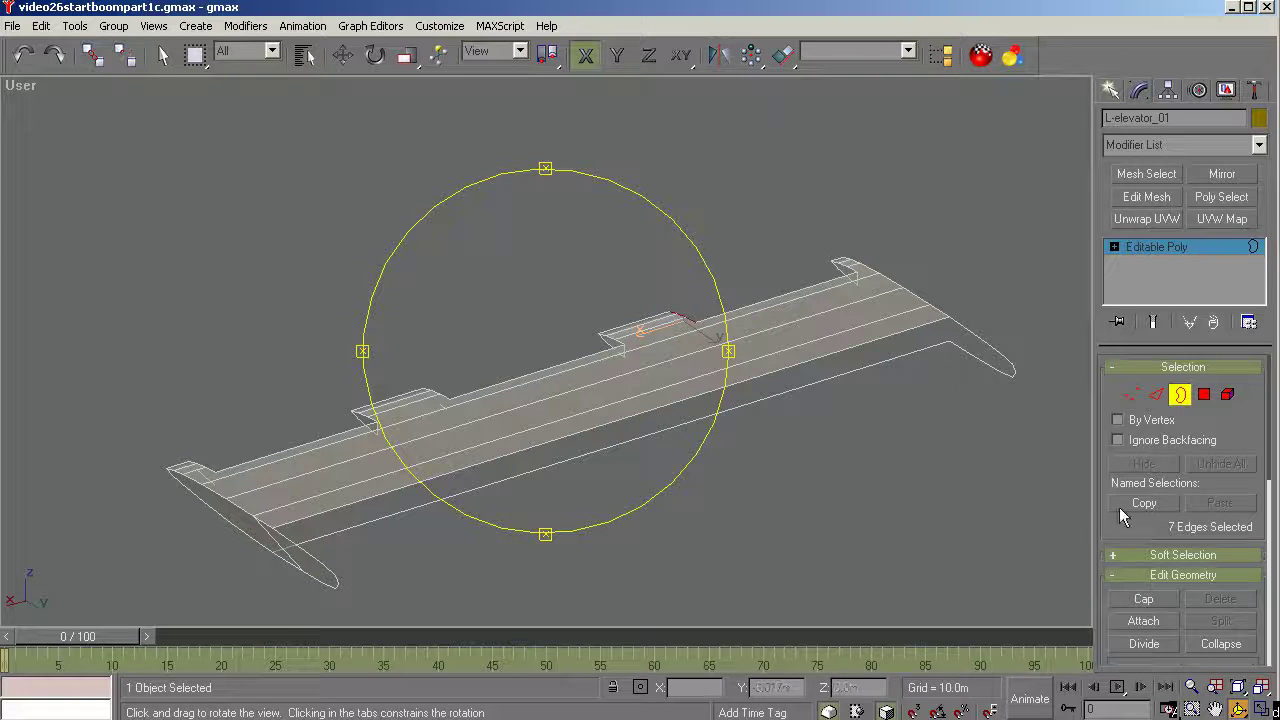
left_click(1204, 396)
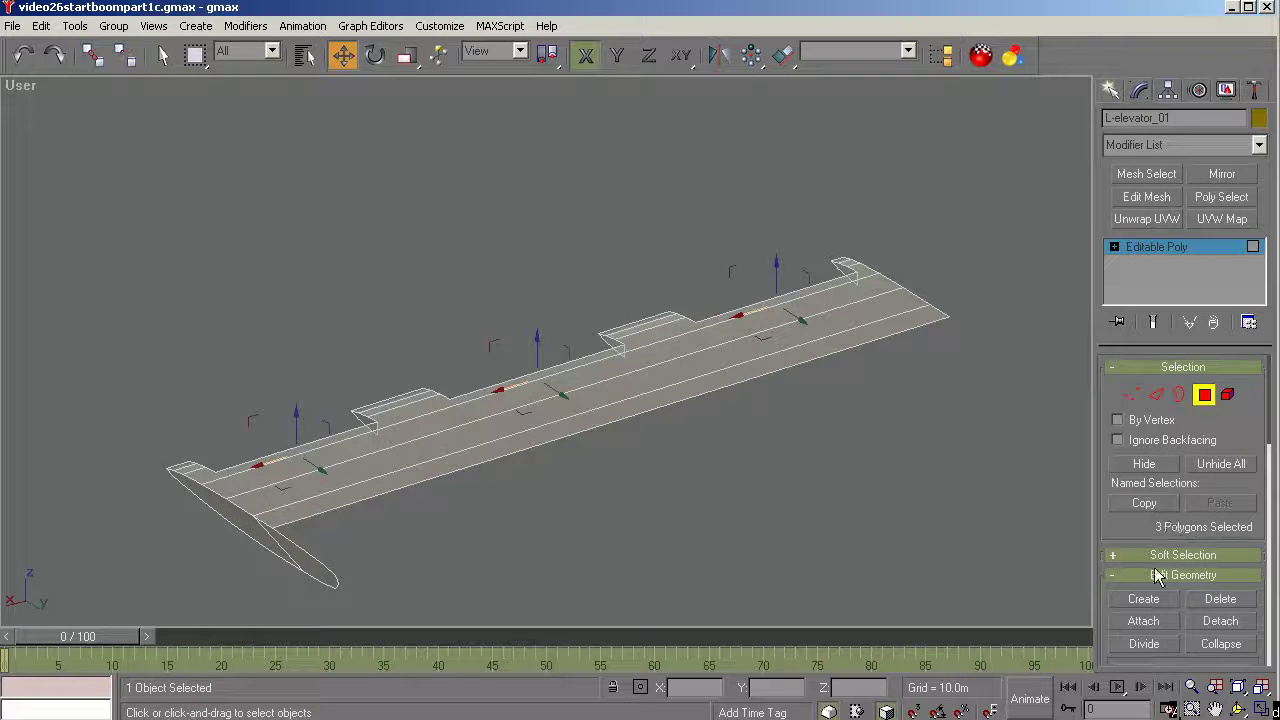
left_click(1143, 600)
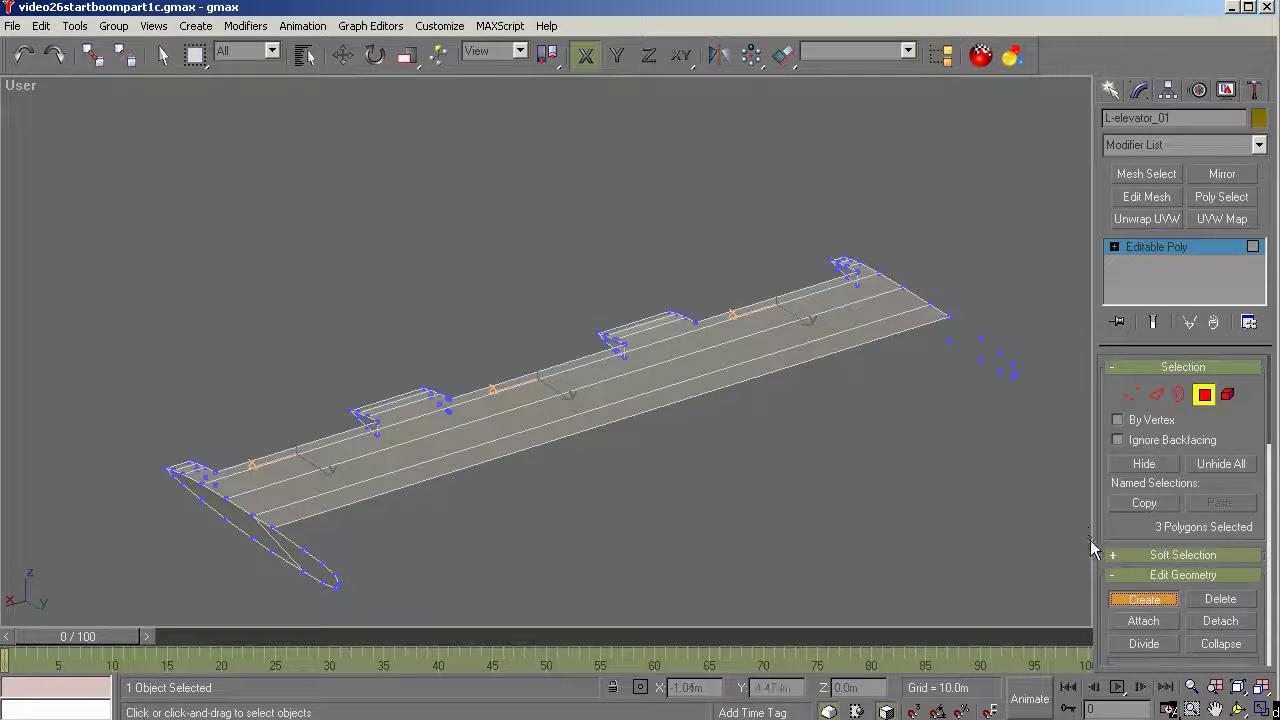
left_click(1140, 602)
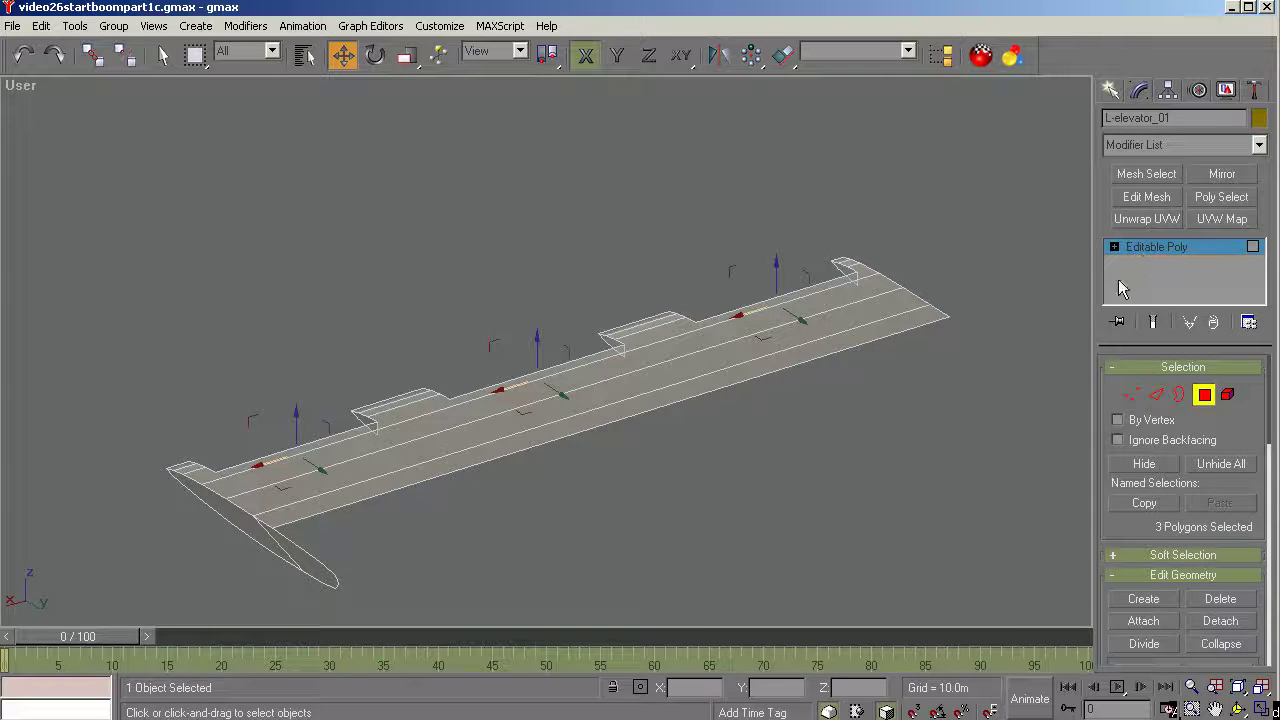
left_click(1140, 246)
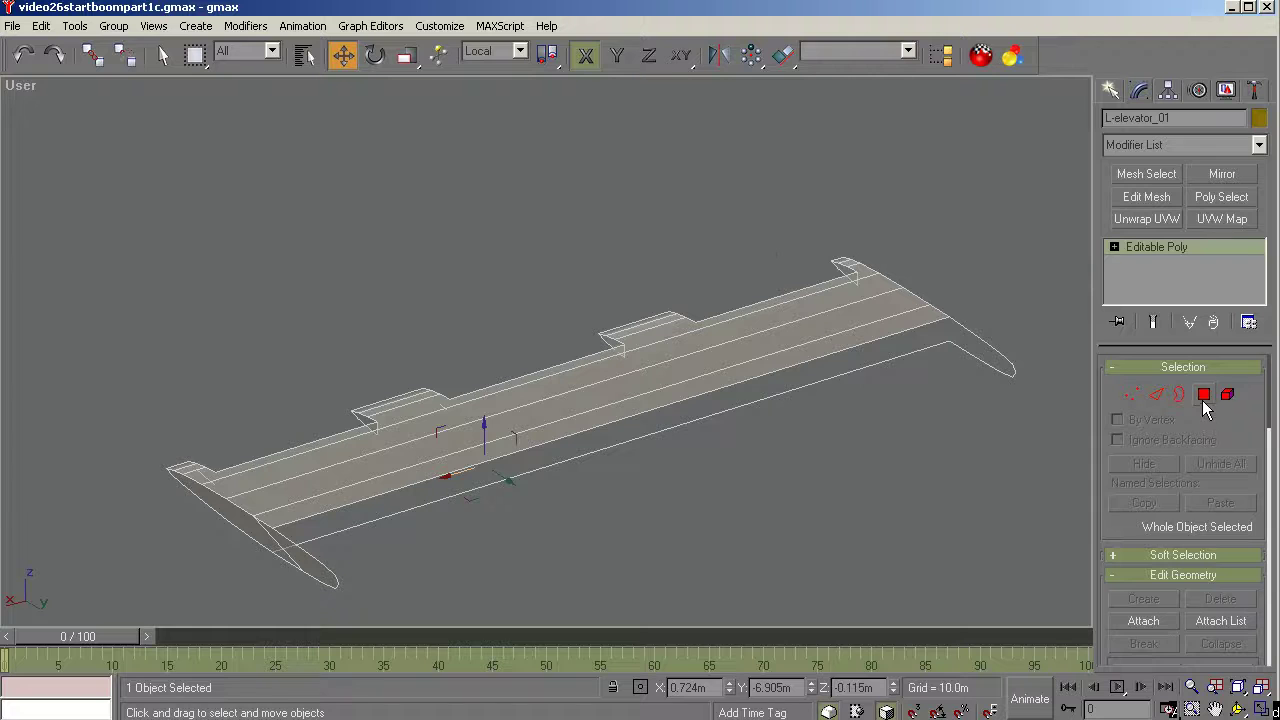
left_click(1204, 398)
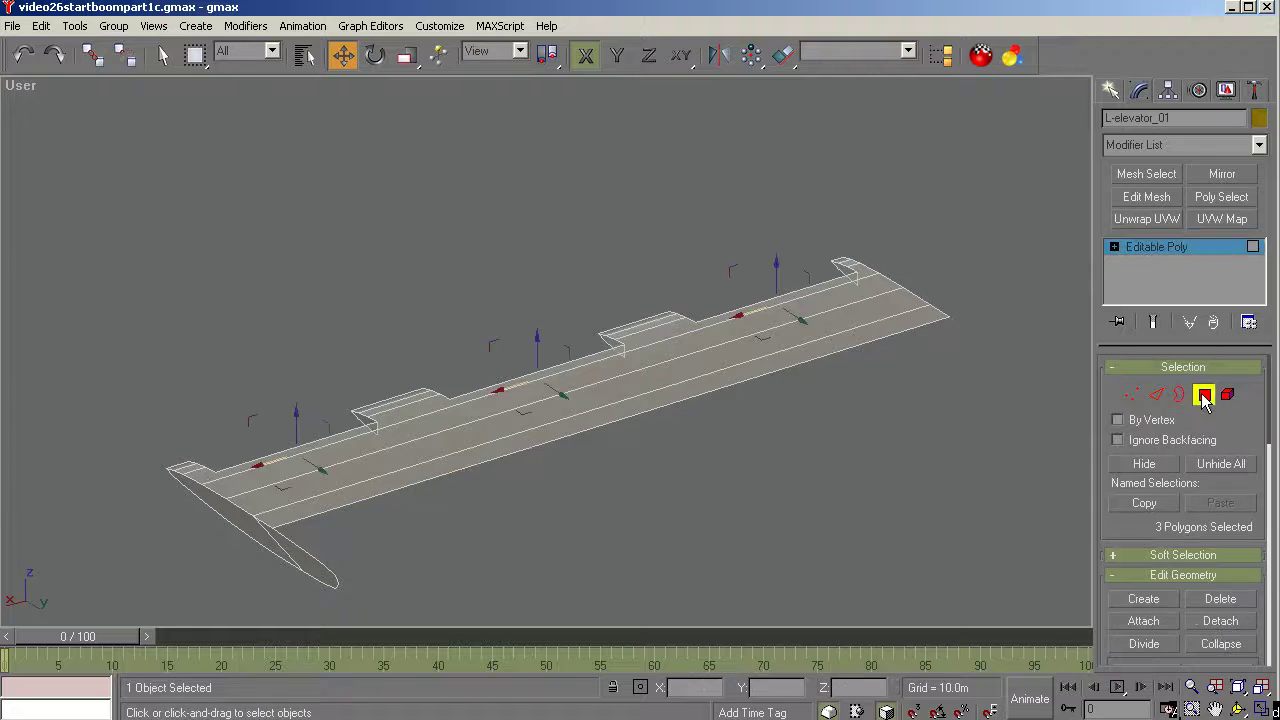
left_click(1146, 600)
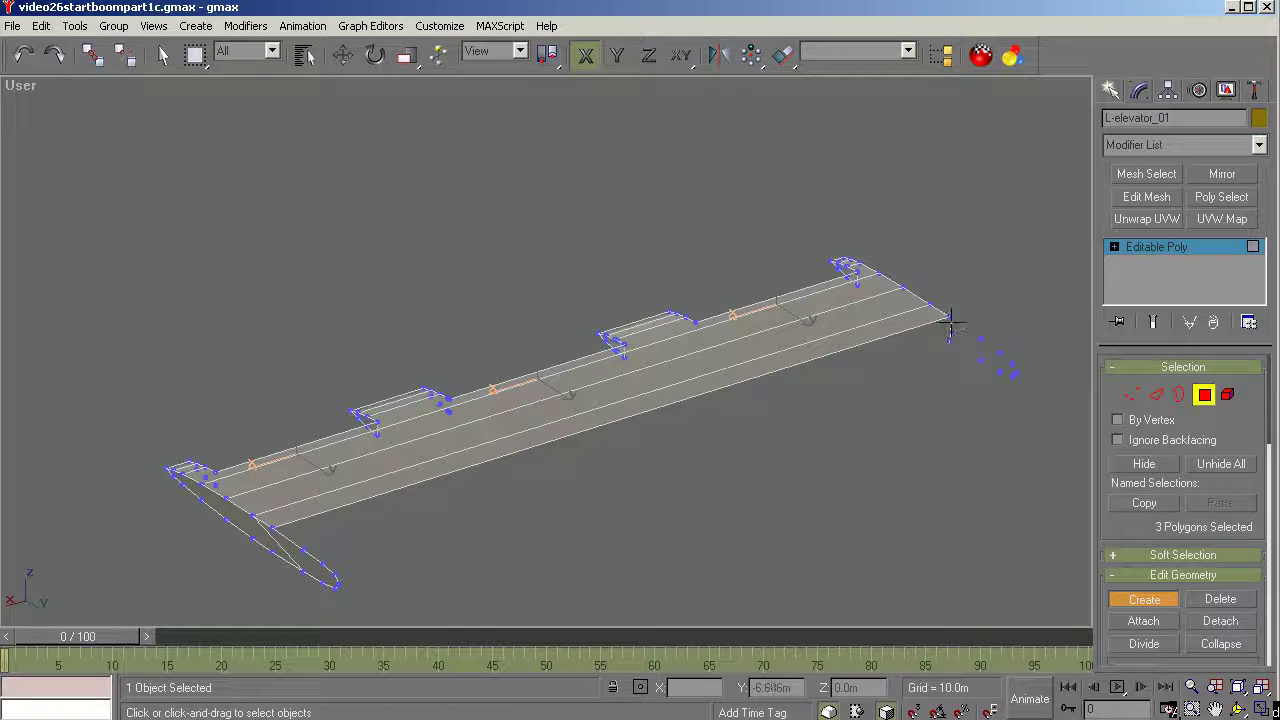
left_click(945, 318)
left_click(948, 341)
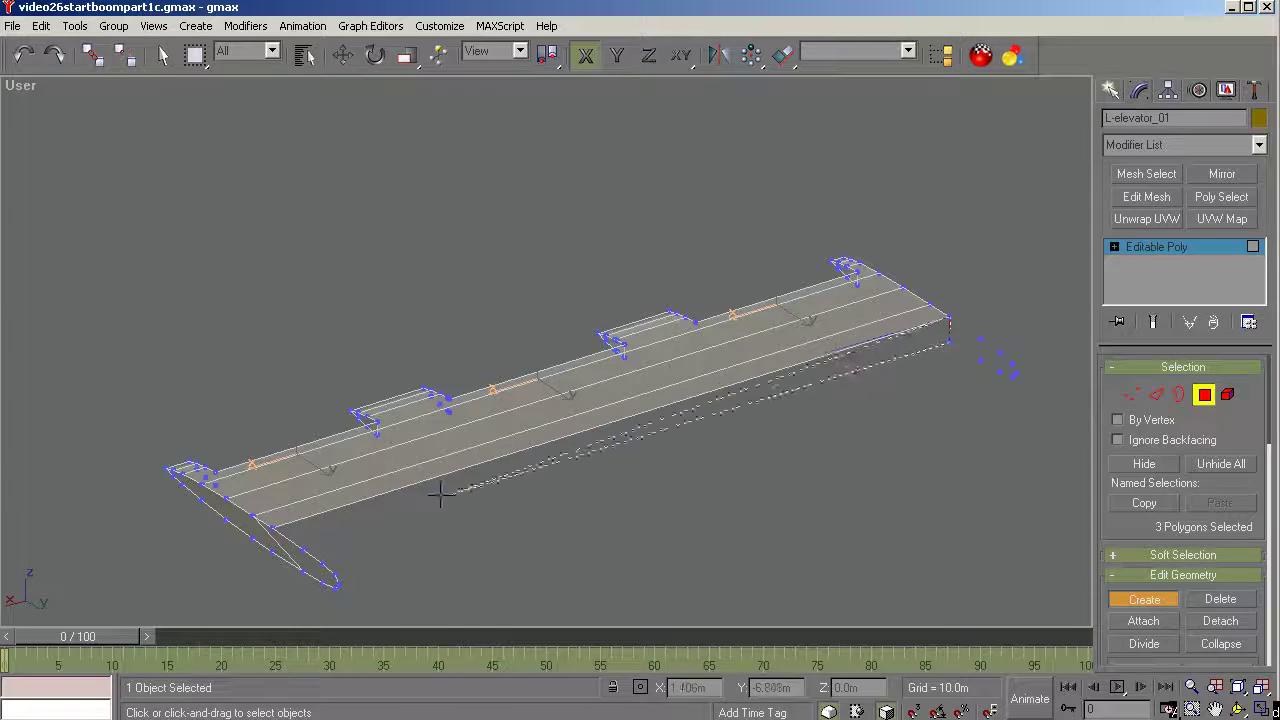
left_click(272, 525)
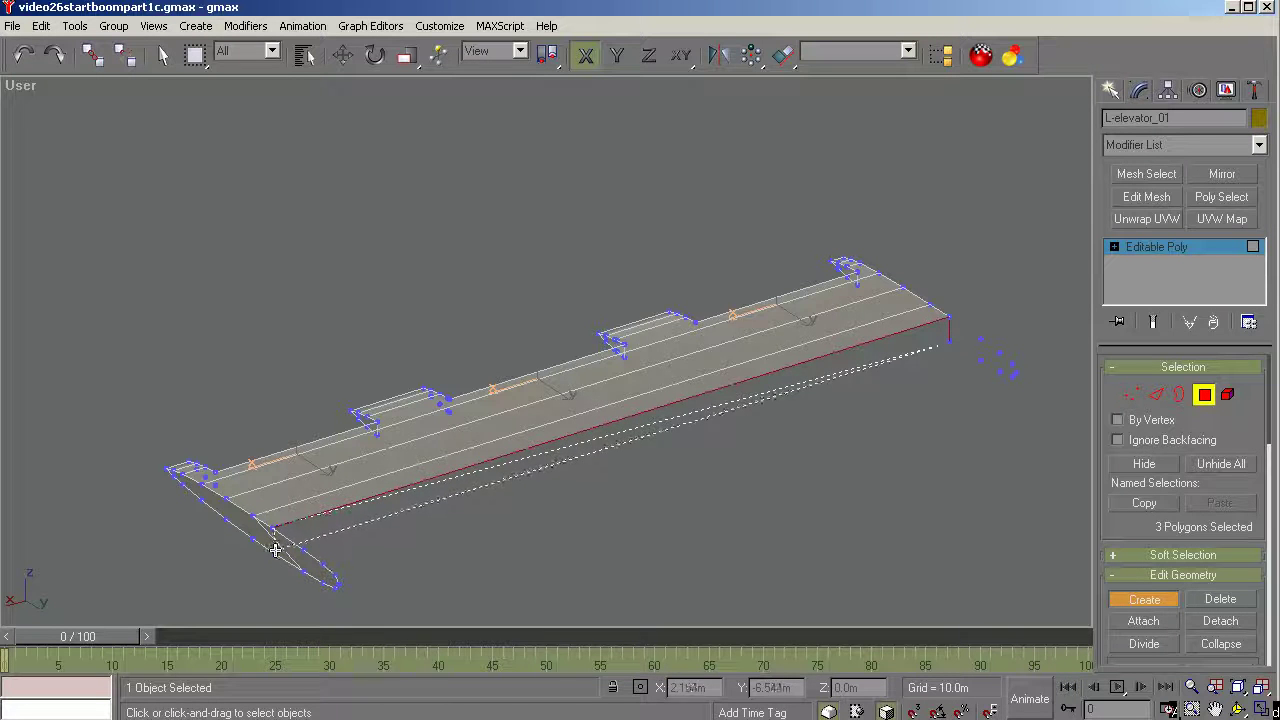
left_click(274, 549)
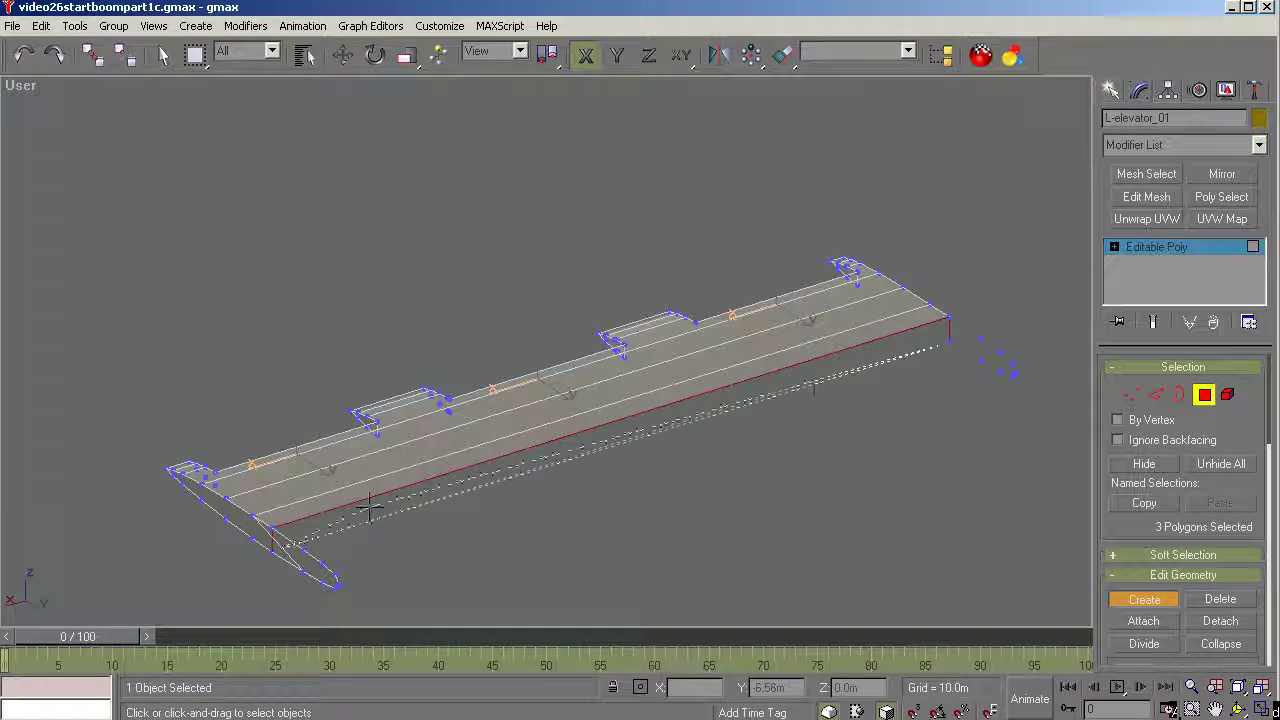
left_click(947, 344)
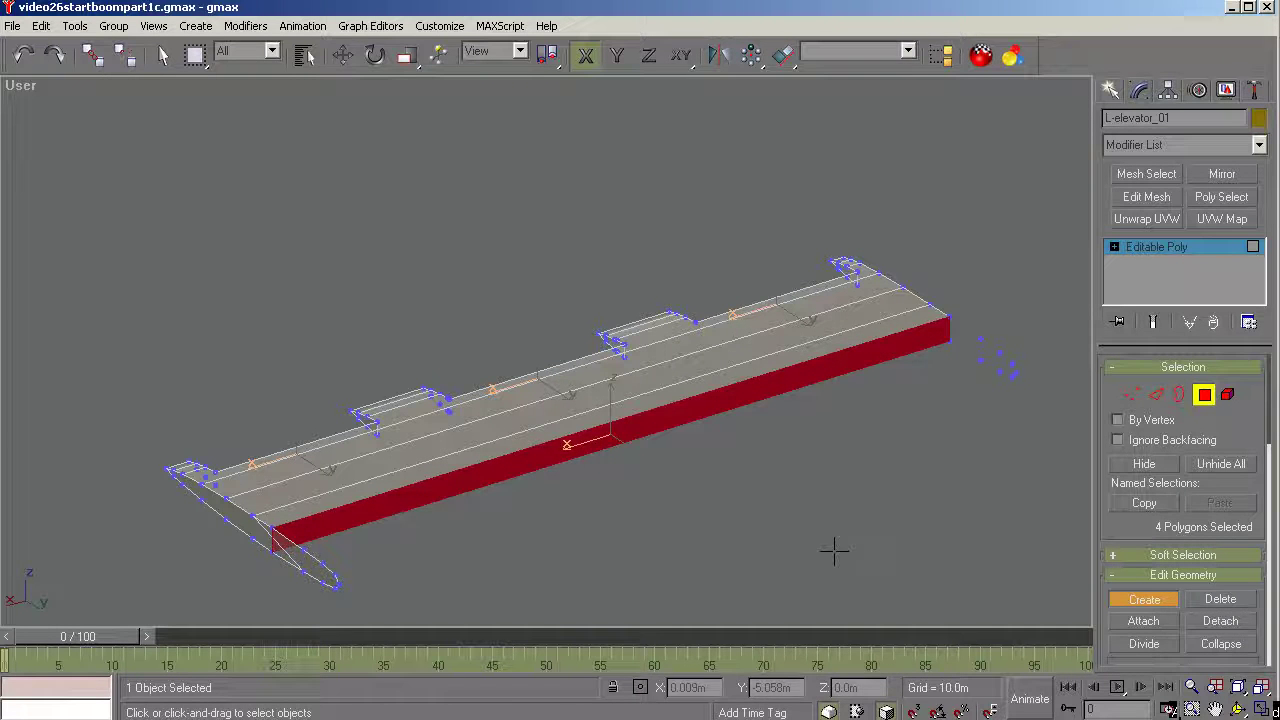
left_click(1141, 602)
Select the open border on the inner side of one protruding elevator end and view that end side-on.
left_click(1179, 395)
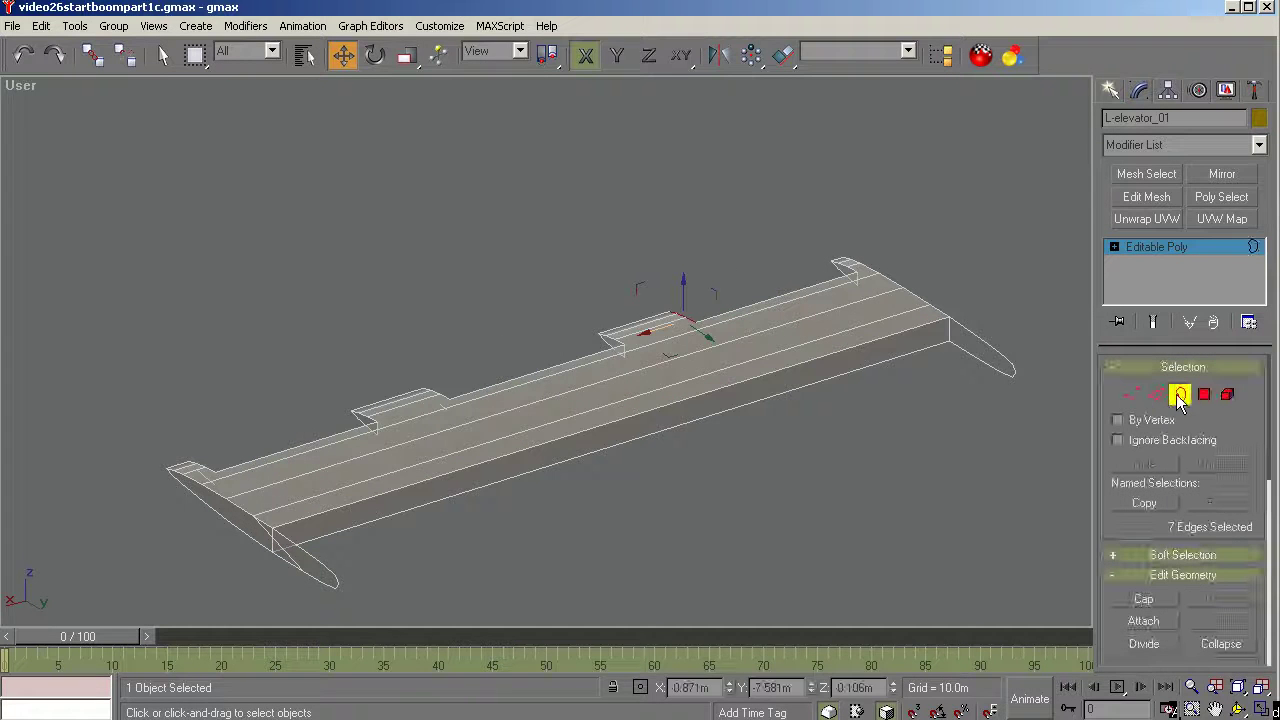
left_click(973, 358)
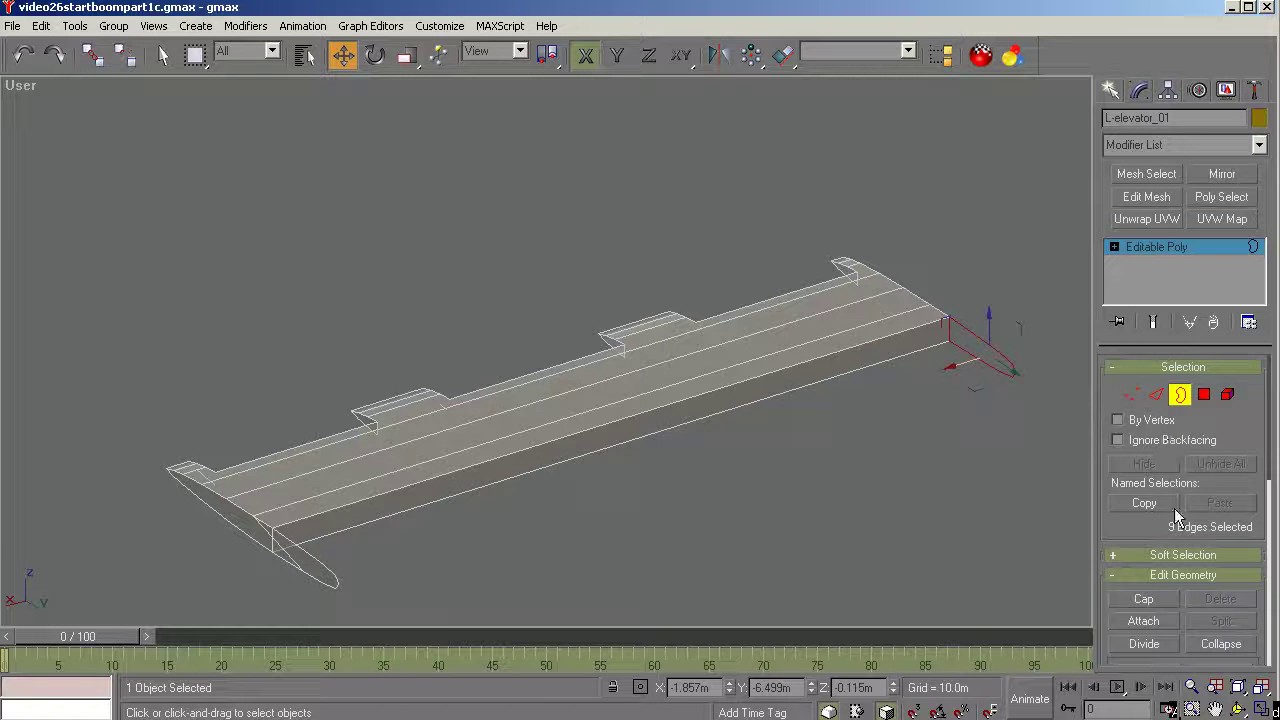
left_click(1238, 708)
left_click_drag(771, 491, 471, 372)
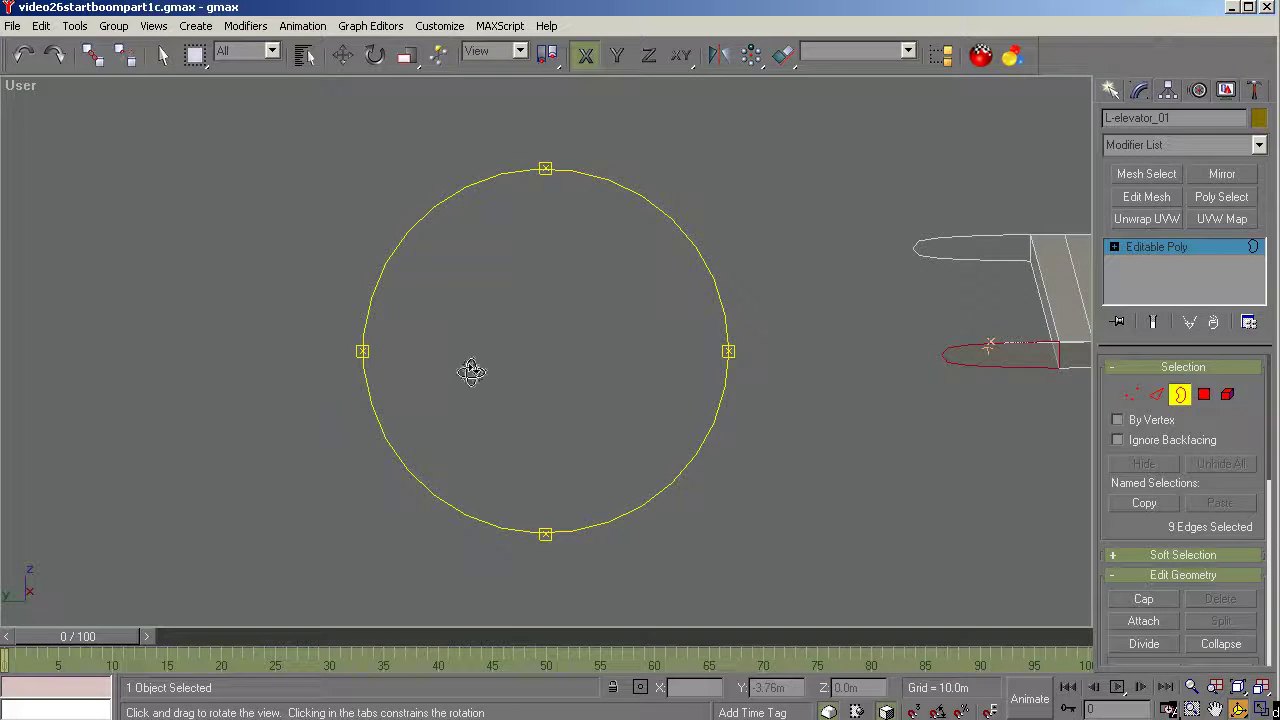
Select the polygon covering the elevator's near end and examine its profile from the side at close range.
left_click(1205, 395)
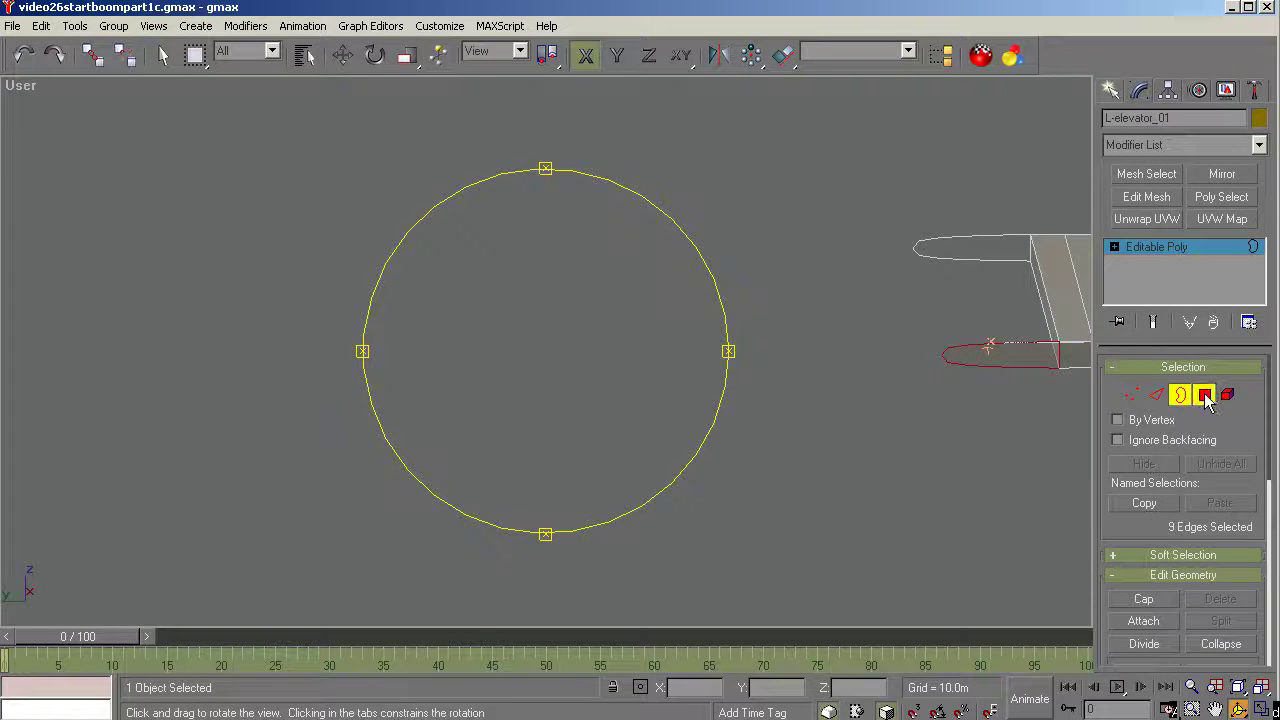
key("w")
left_click(870, 299)
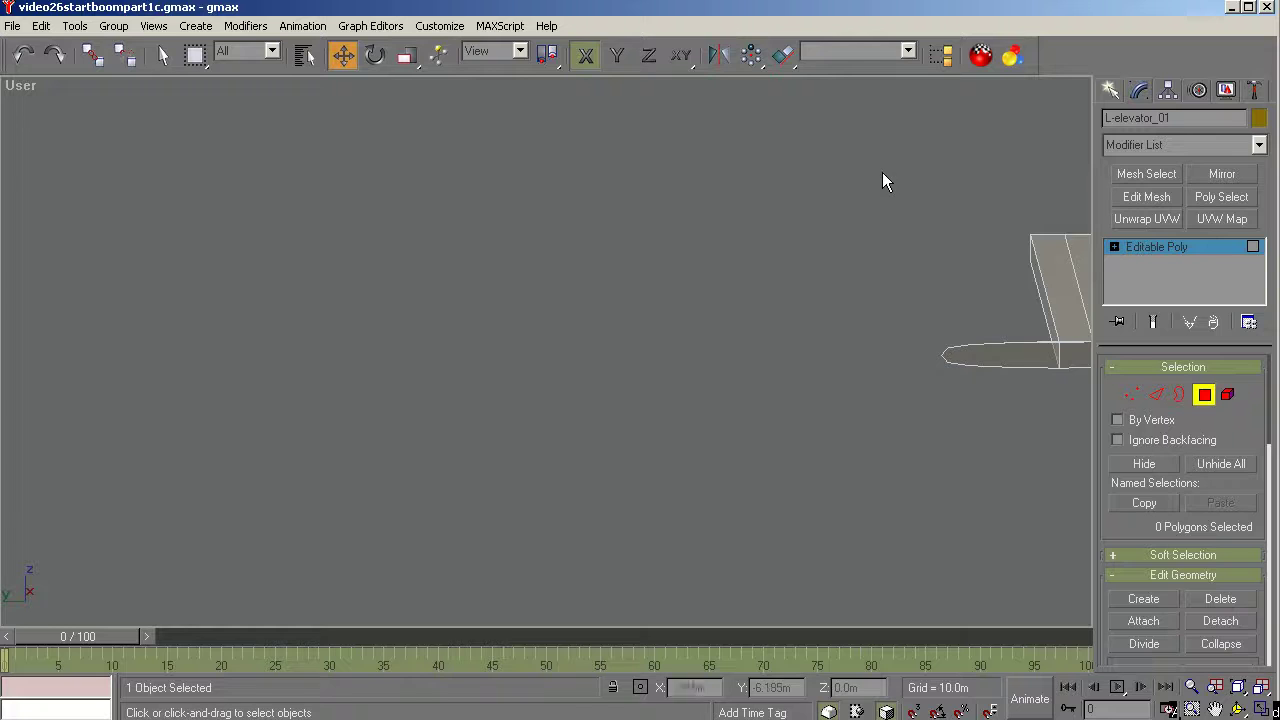
left_click_drag(882, 172, 990, 396)
left_click(983, 398)
scroll(740, 396, "down", 2)
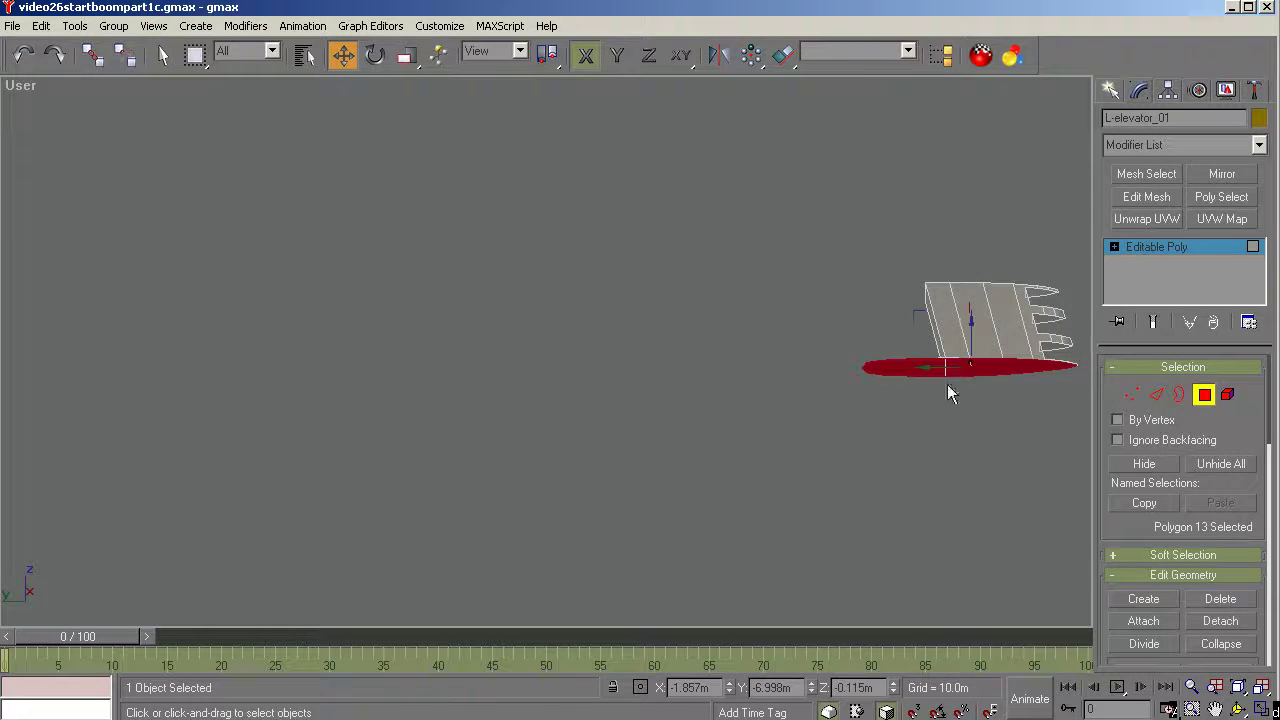
scroll(947, 384, "up", 10)
scroll(342, 411, "down", 2)
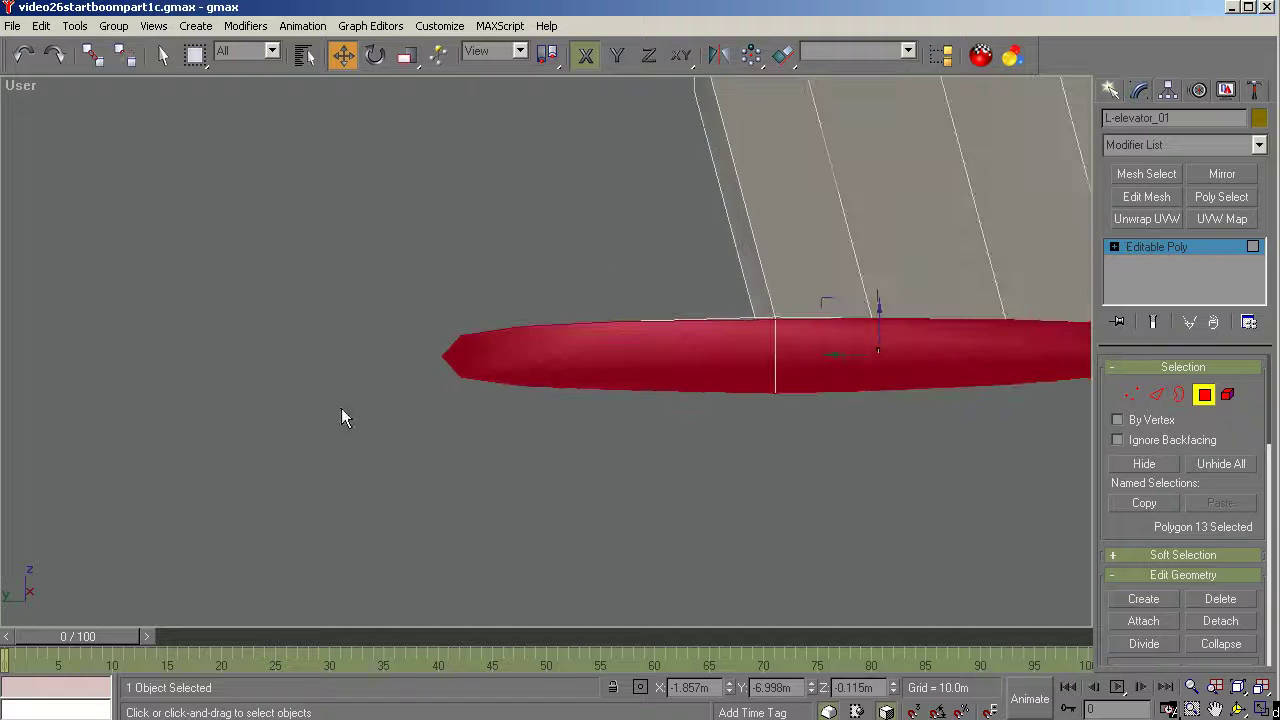
scroll(600, 460, "down", 2)
scroll(698, 425, "up", 3)
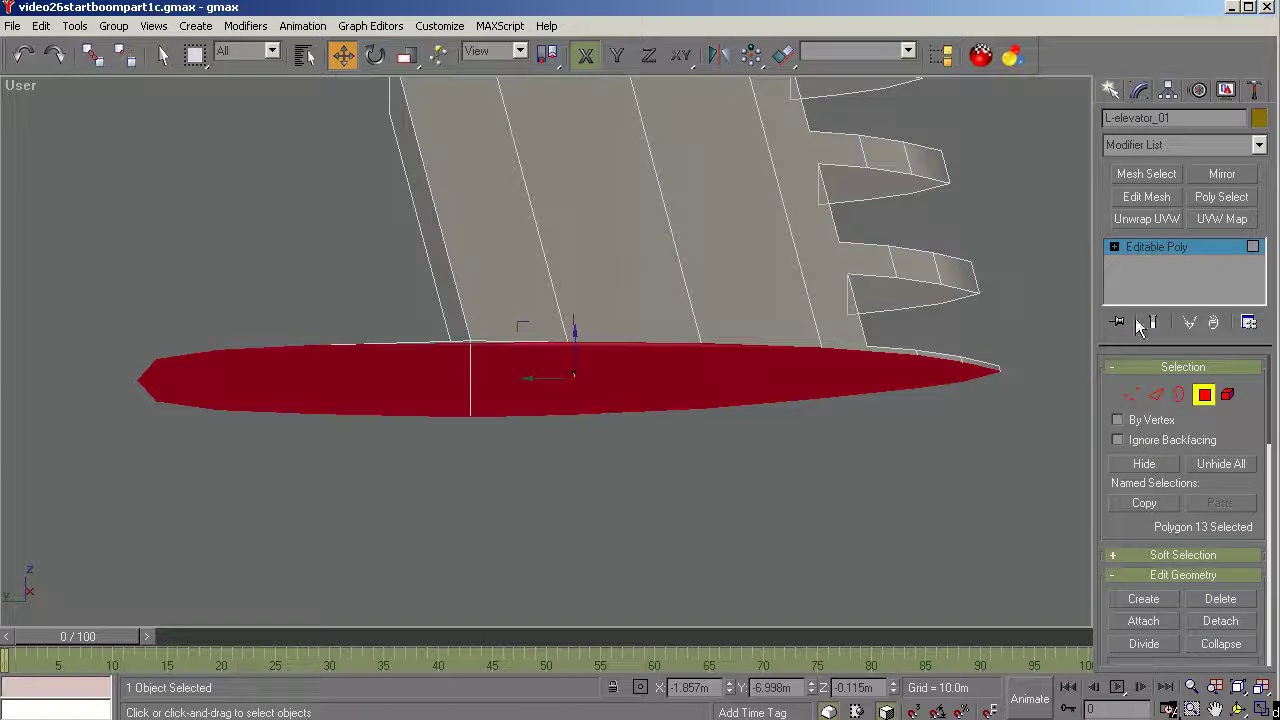
Select the upper corner vertex where the elevator's near end meets the leading edge and examine the surrounding faces at close range.
left_click(1123, 392)
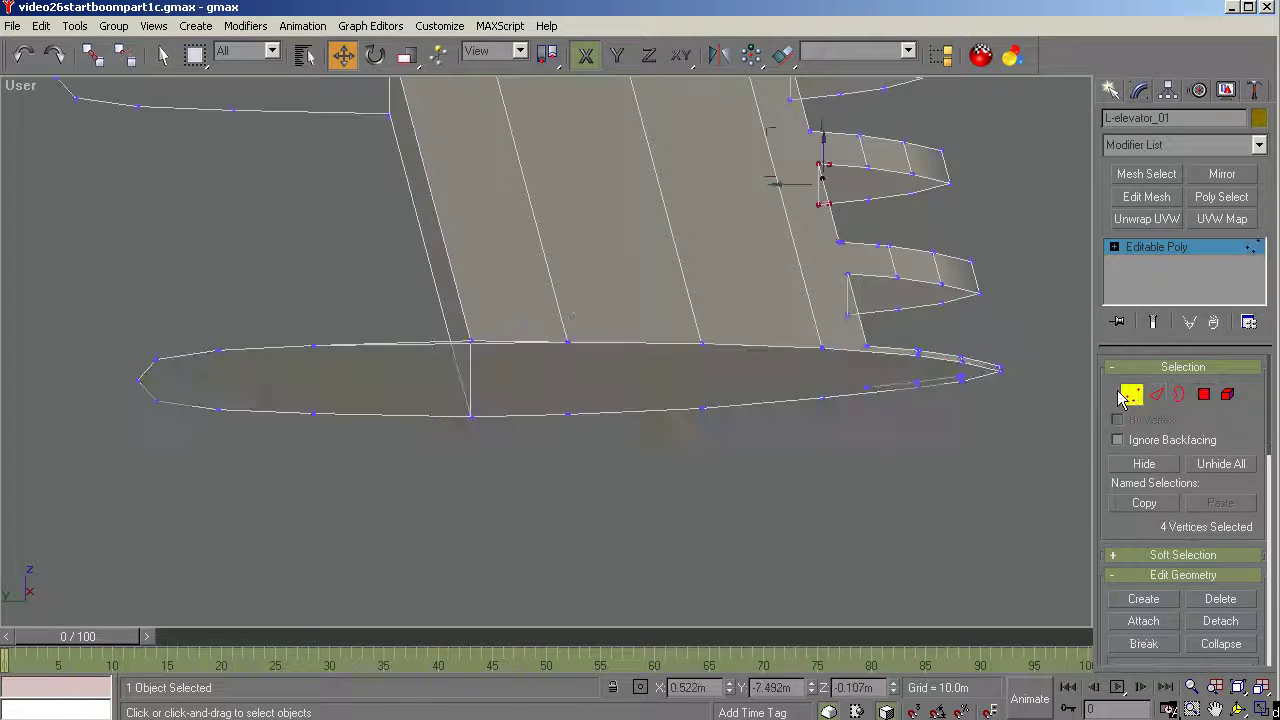
left_click(471, 344)
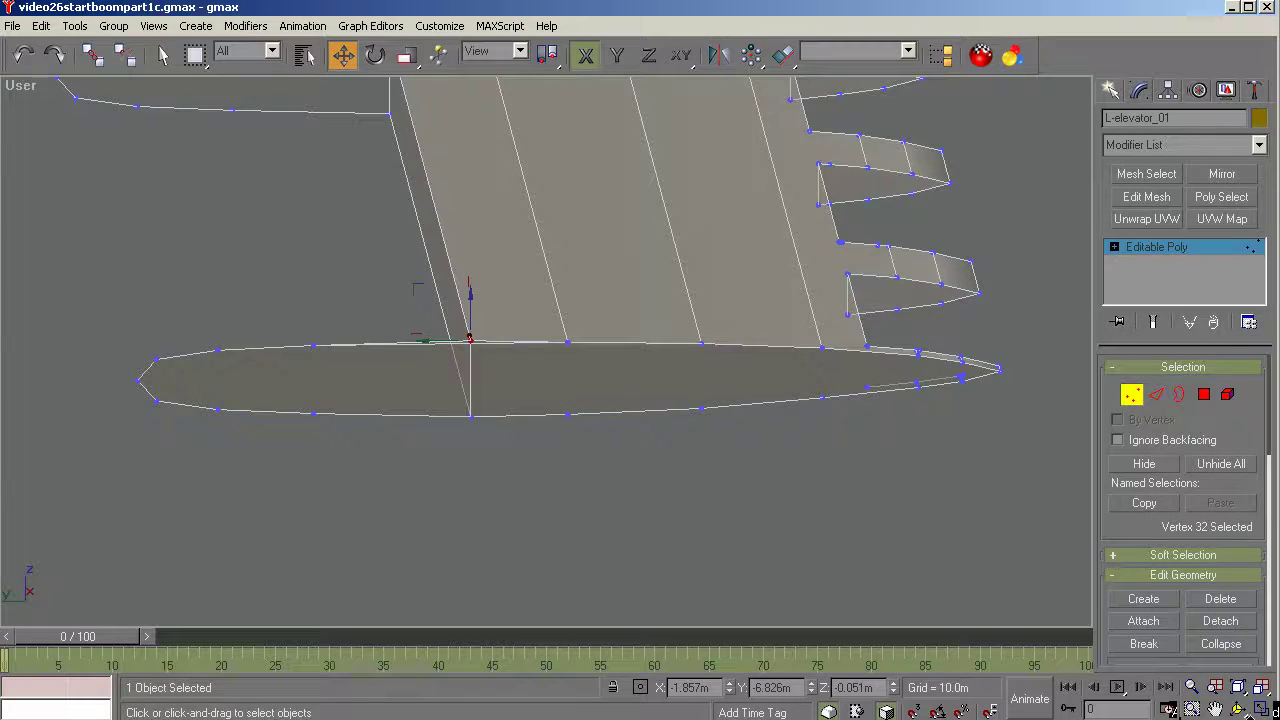
left_click(1238, 710)
left_click_drag(491, 423, 509, 351)
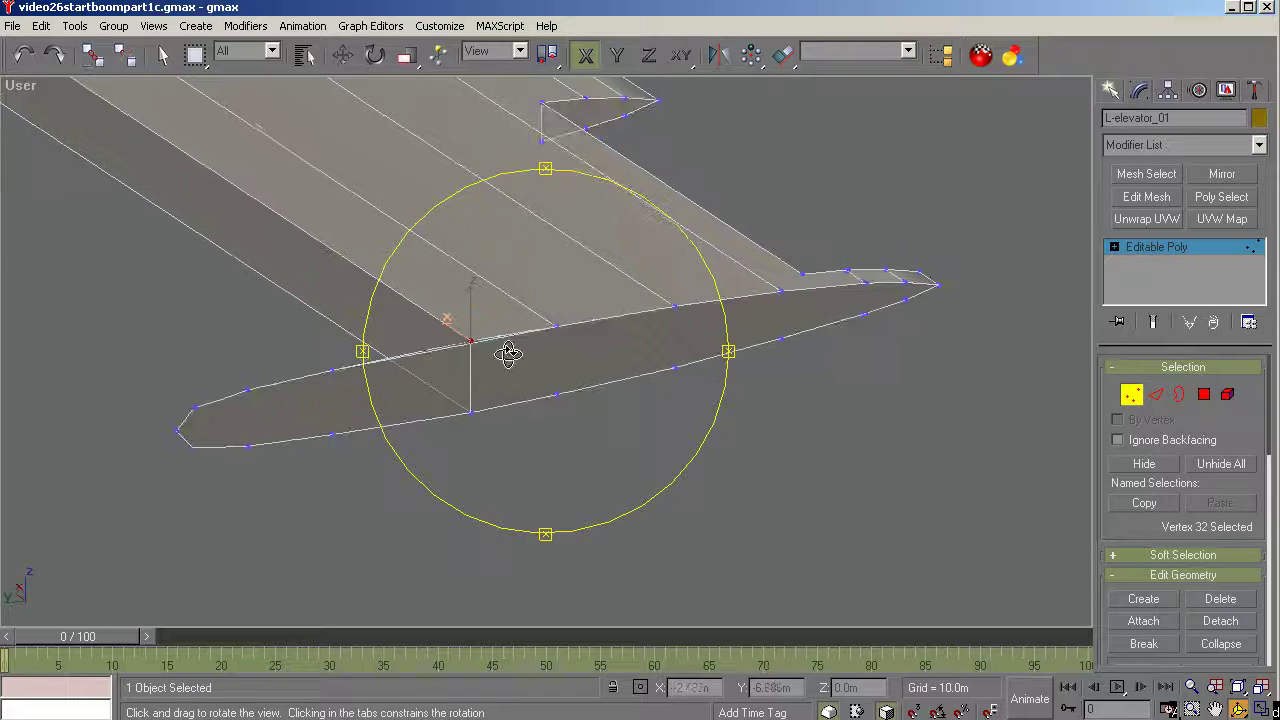
scroll(423, 321, "up", 5)
left_click_drag(423, 321, 534, 309)
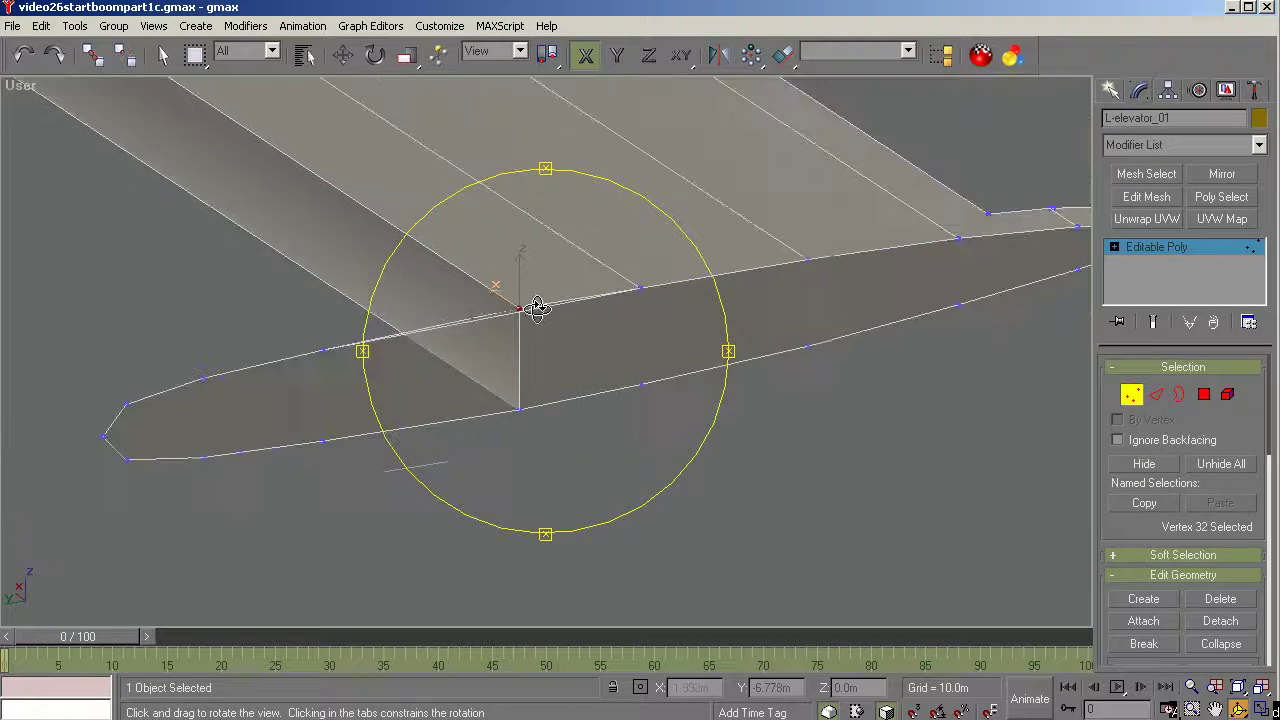
right_click(602, 494)
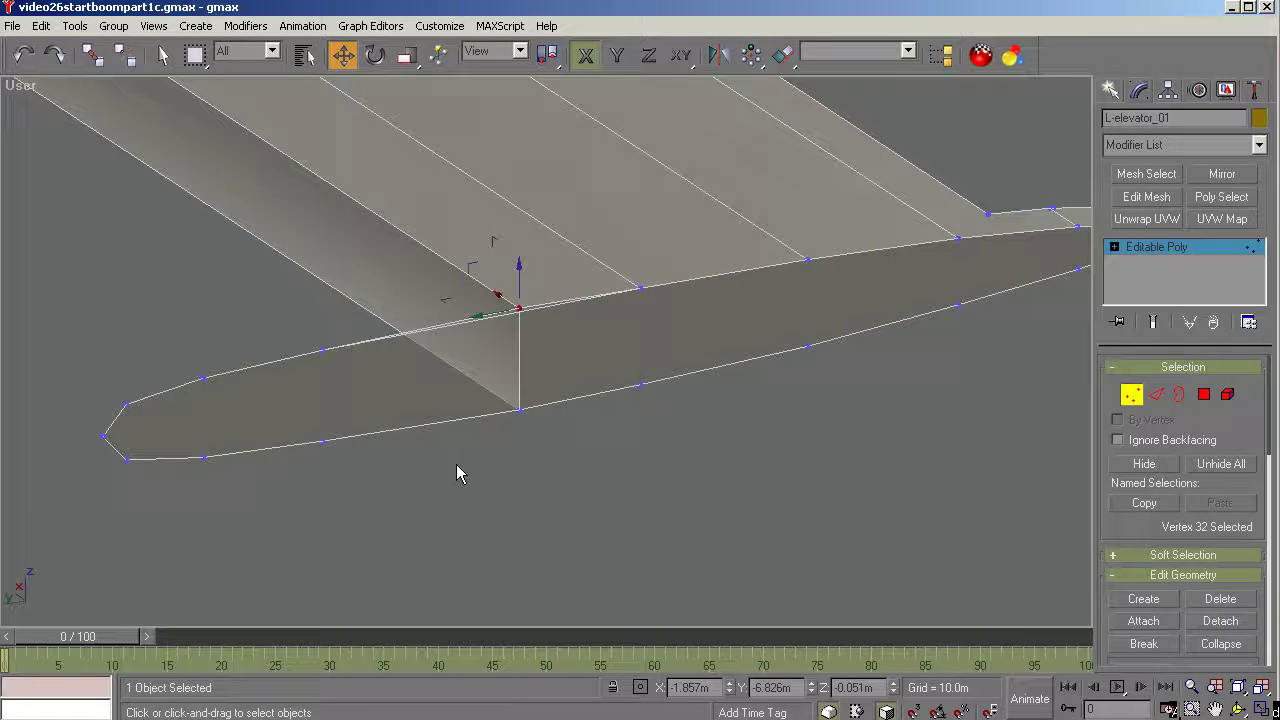
Delete the polygon covering the elevator's near end with its isolated vertices, plus the stray vertex protruding ahead of the leading edge.
left_click(1204, 396)
key("Delete")
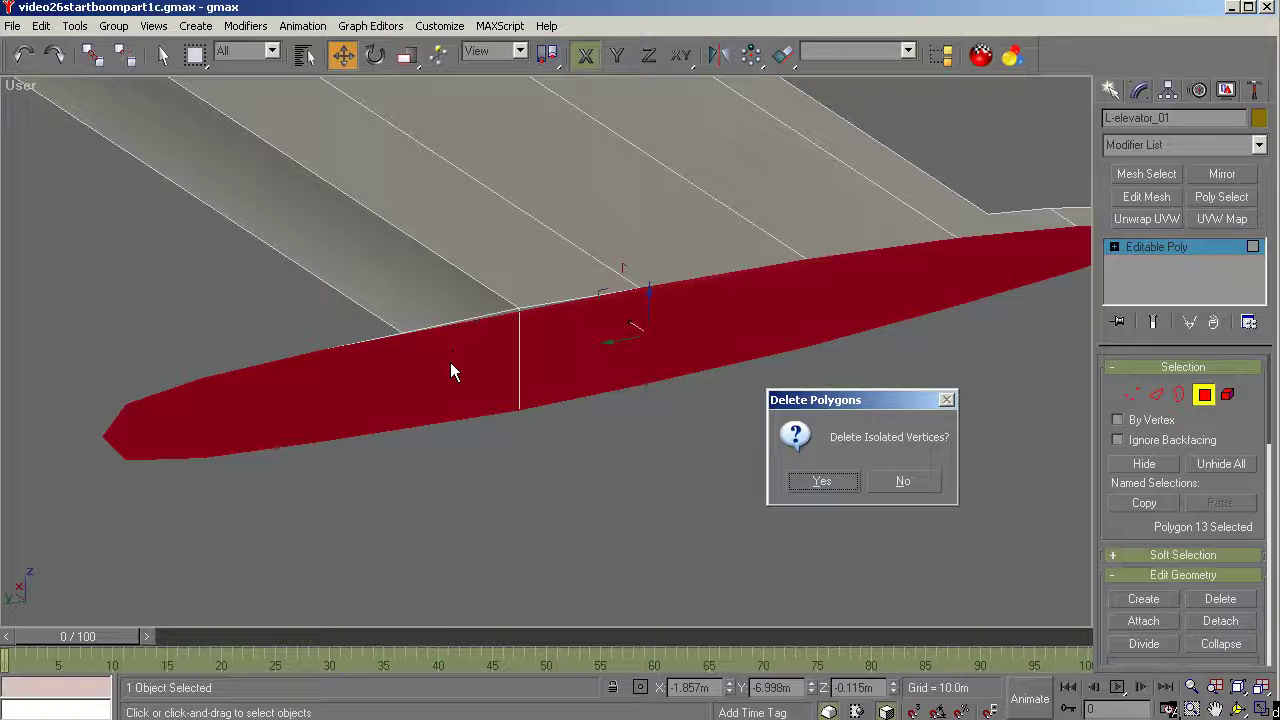
left_click(818, 483)
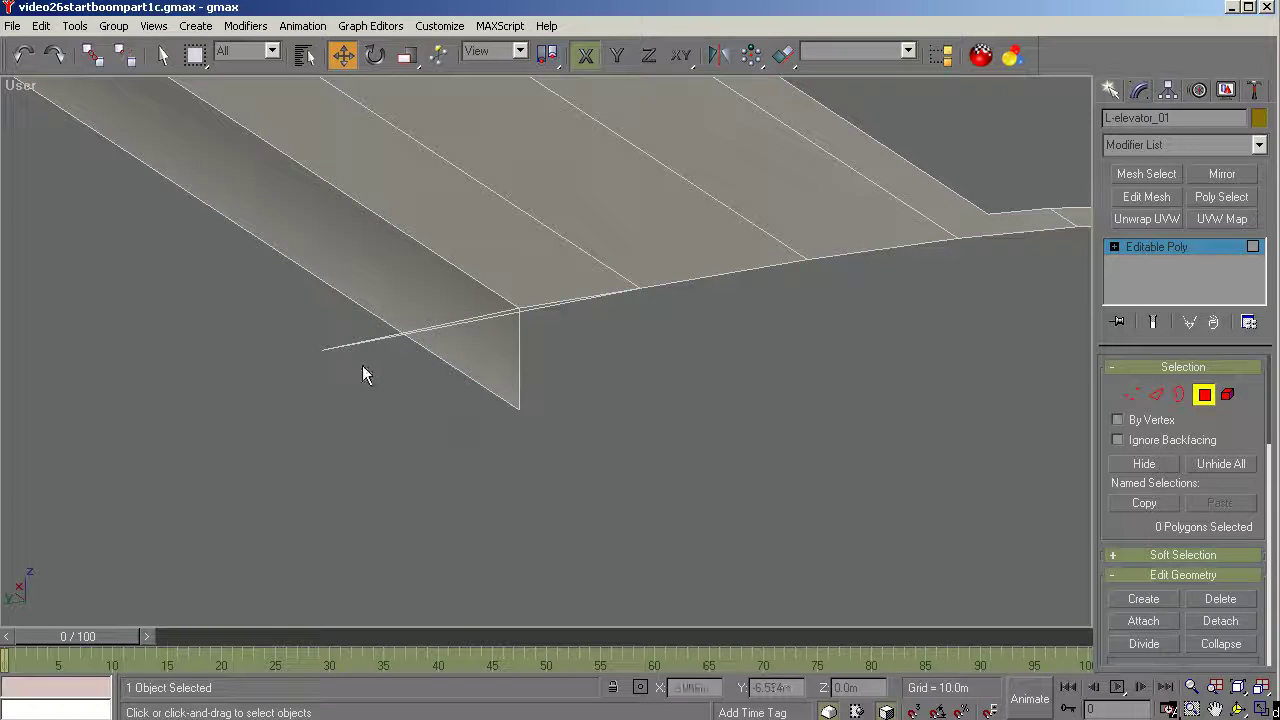
left_click(1131, 395)
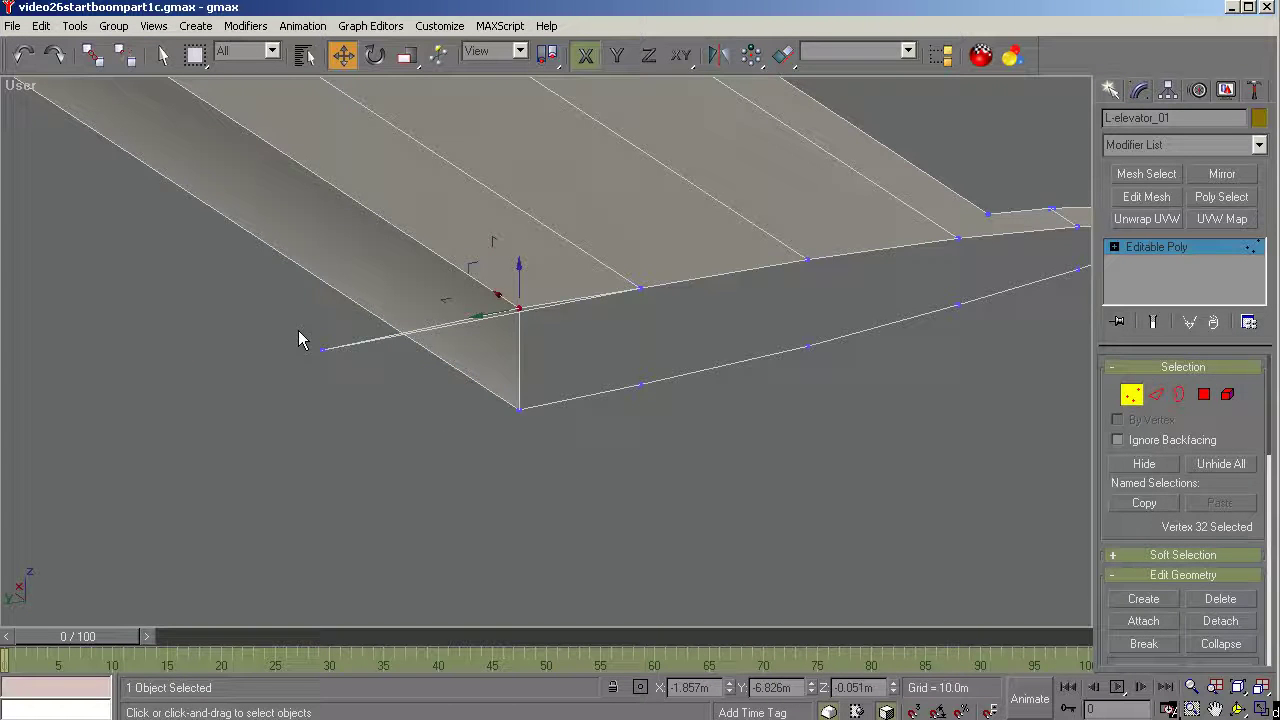
left_click_drag(355, 393, 353, 391)
key("Delete")
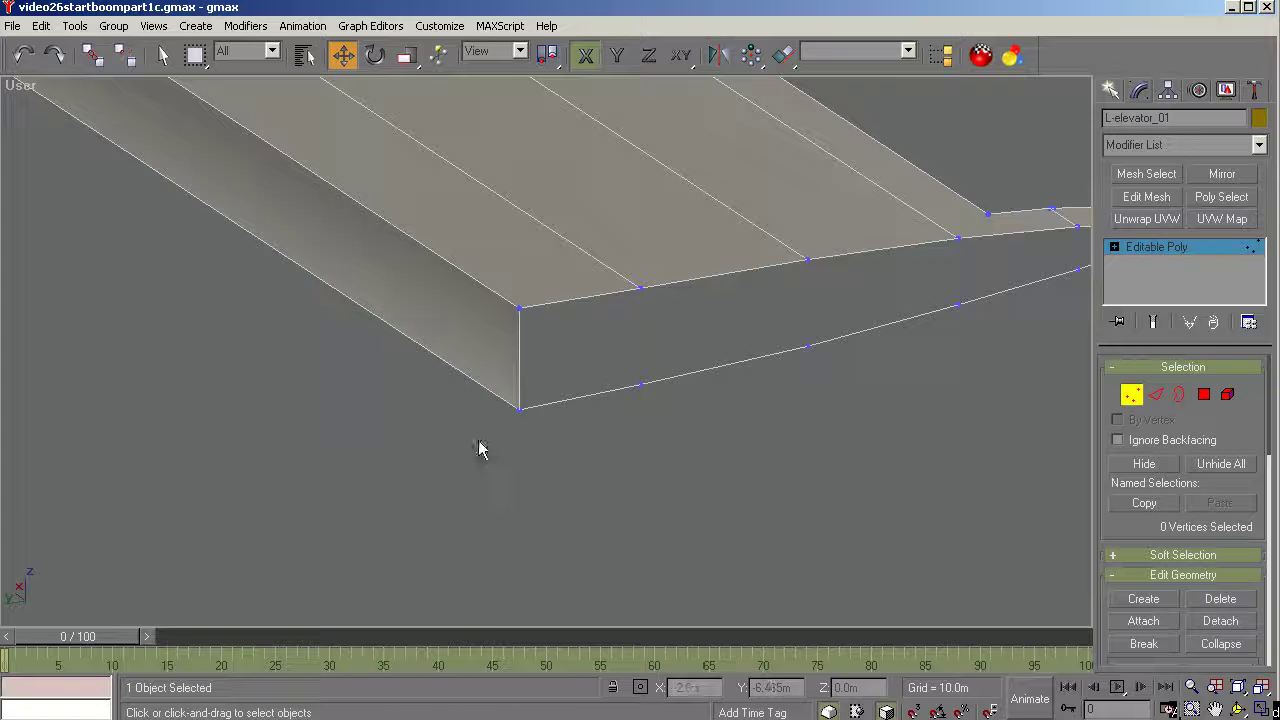
Select the open border around the elevator's near end and cap it with a new face.
middle_click_drag(480, 446, 491, 467, "alt")
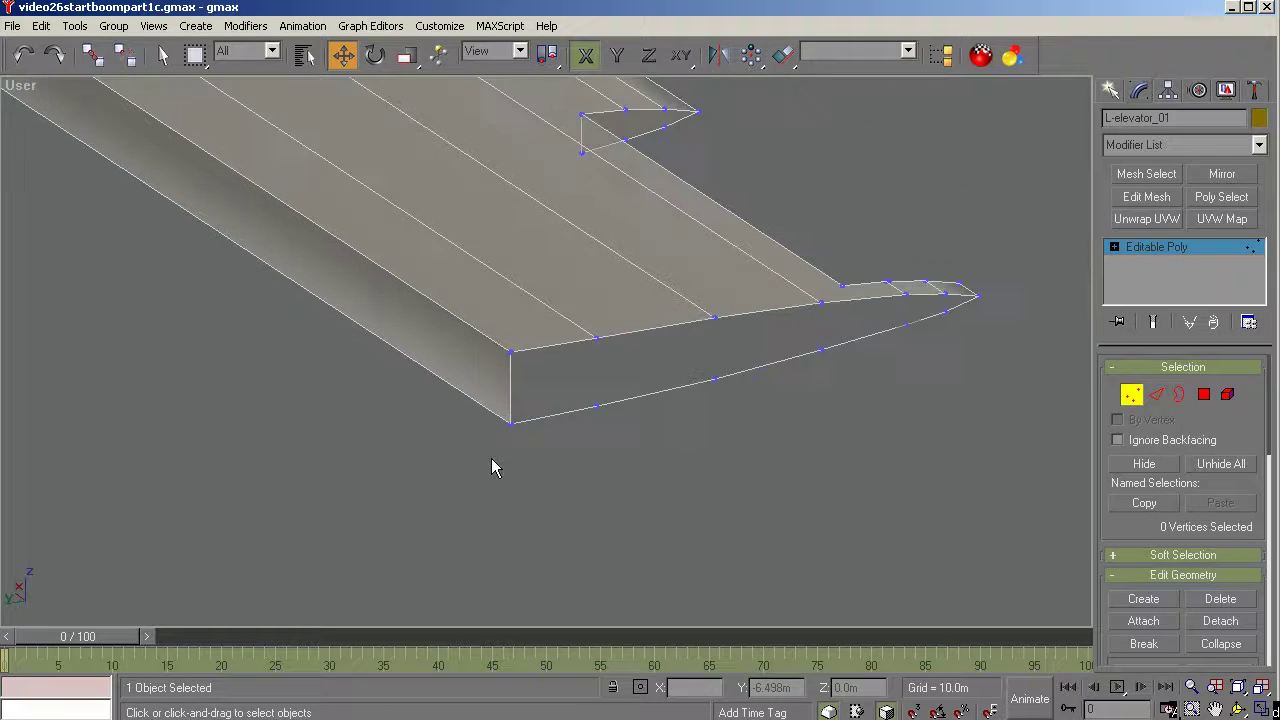
left_click(1180, 398)
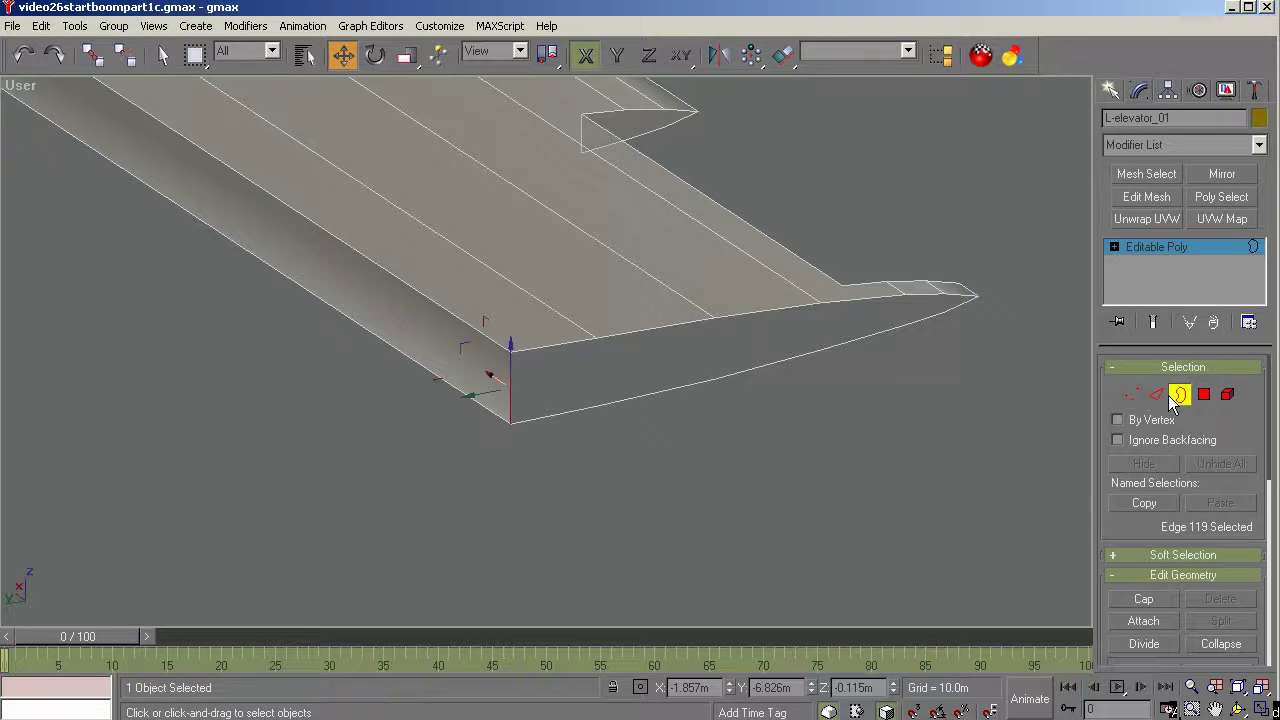
left_click(750, 370)
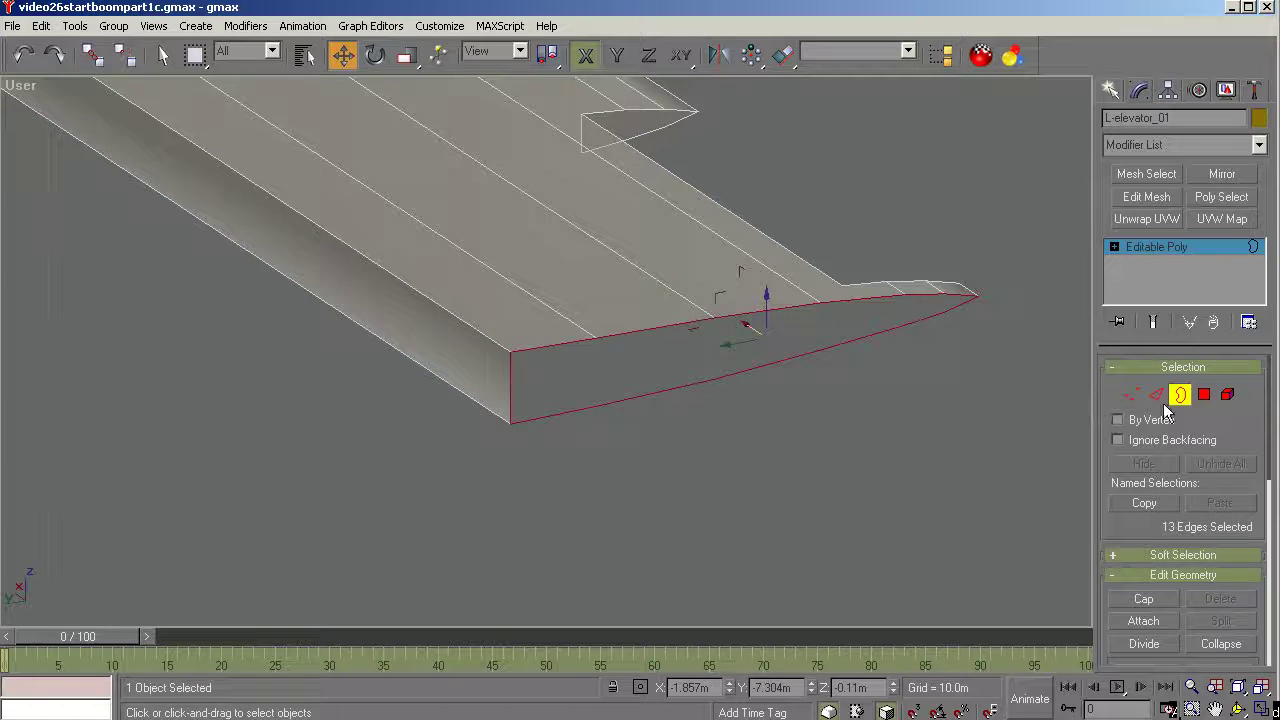
left_click(1205, 395)
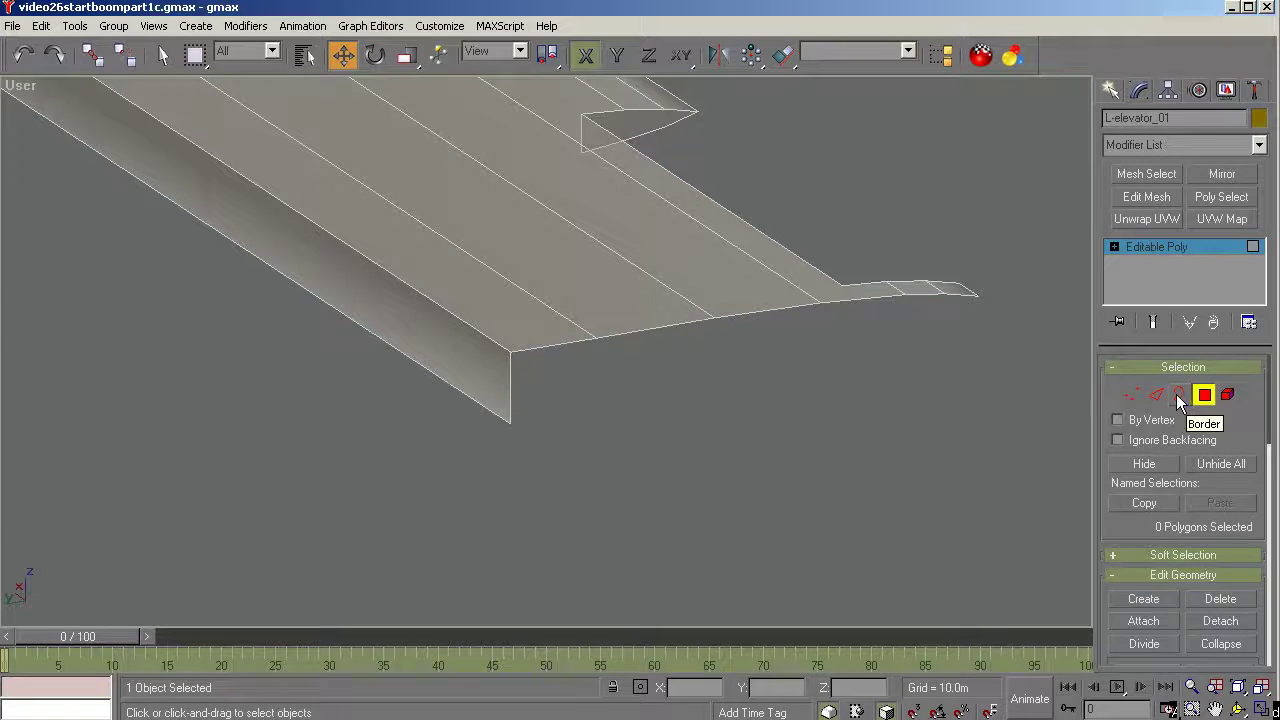
left_click(1180, 395)
left_click(1140, 600)
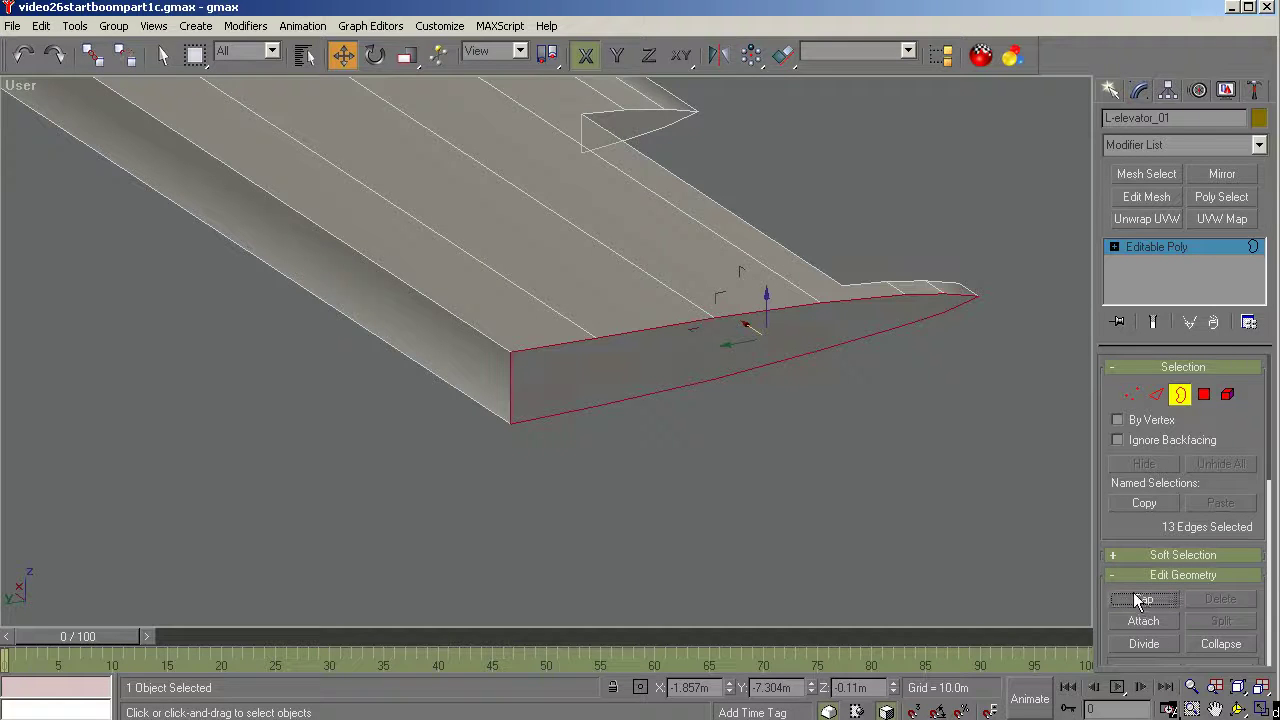
Delete both polygons covering the elevator's opposite end, along with their isolated vertices.
left_click(1237, 708)
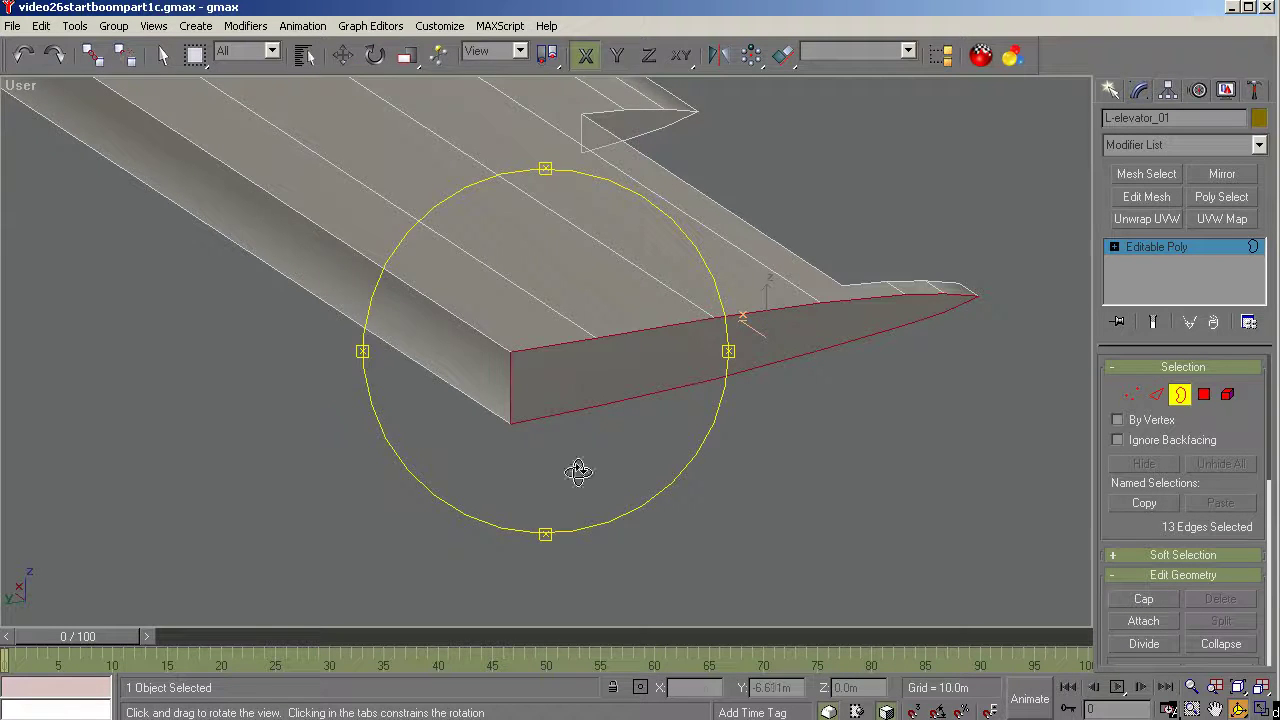
left_click_drag(580, 474, 960, 458)
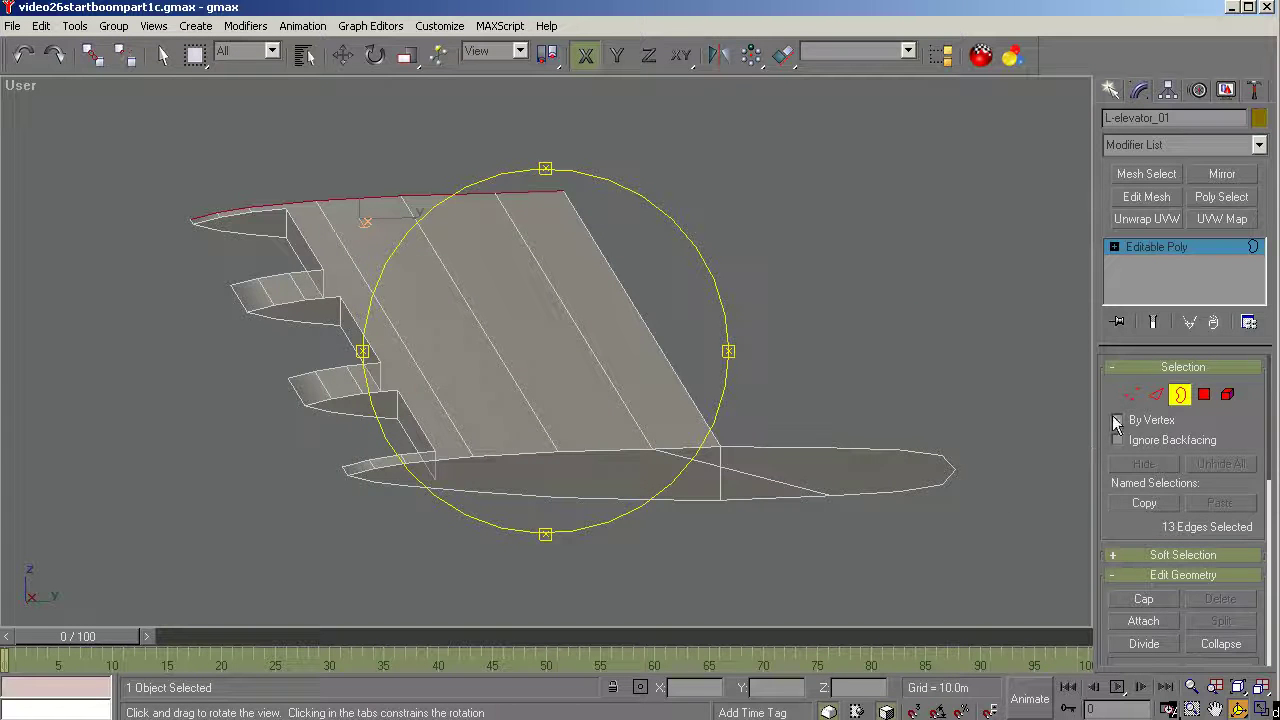
left_click(1204, 394)
left_click_drag(988, 419, 848, 540)
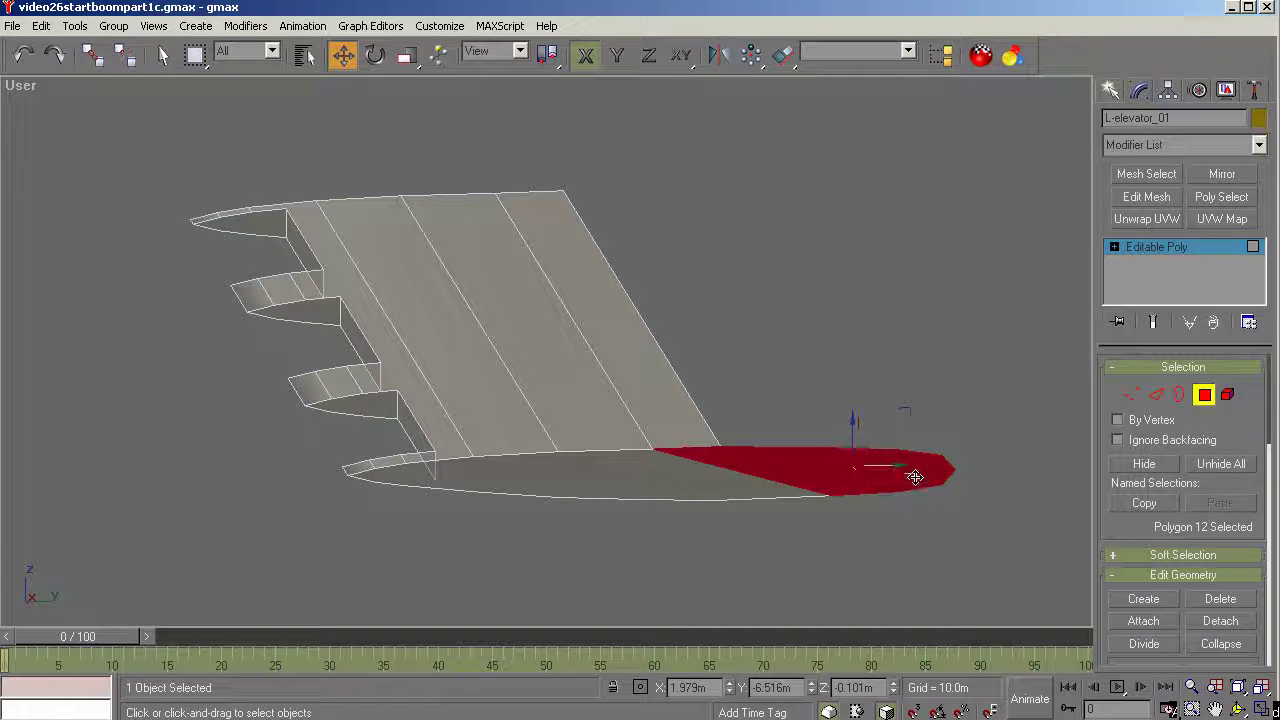
key("Delete")
left_click(822, 482)
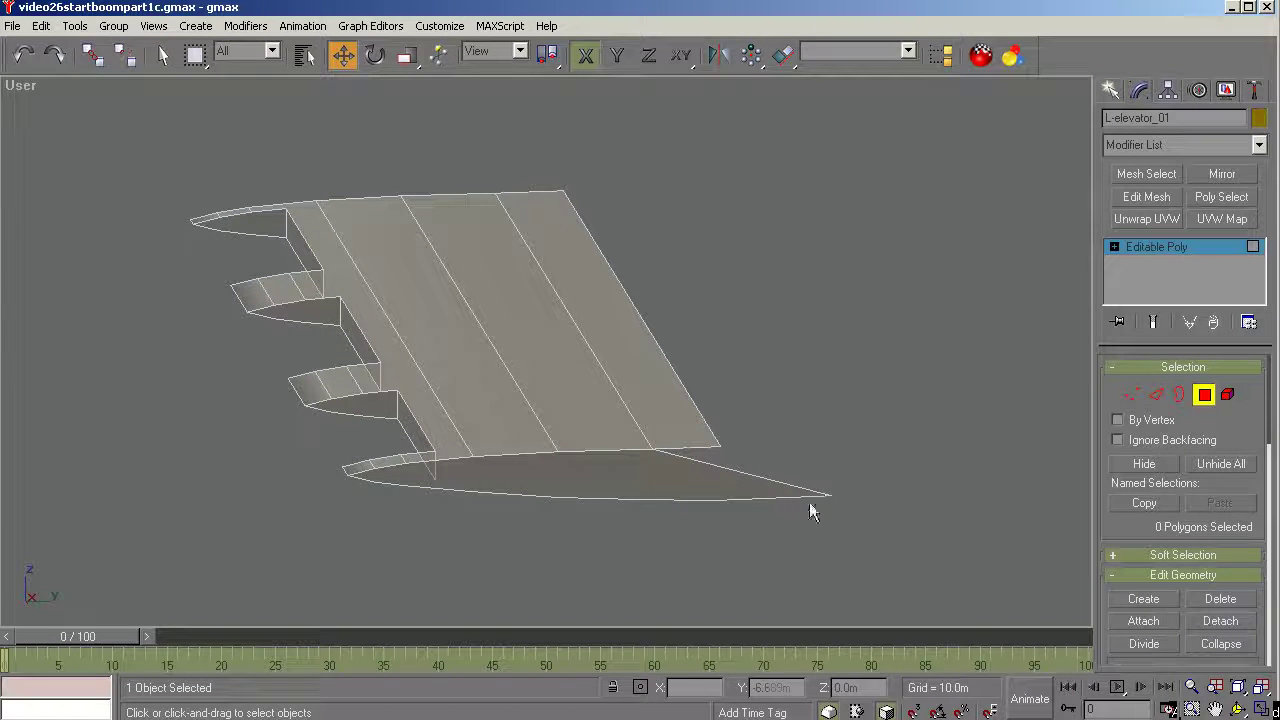
left_click_drag(766, 537, 861, 455)
key("Delete")
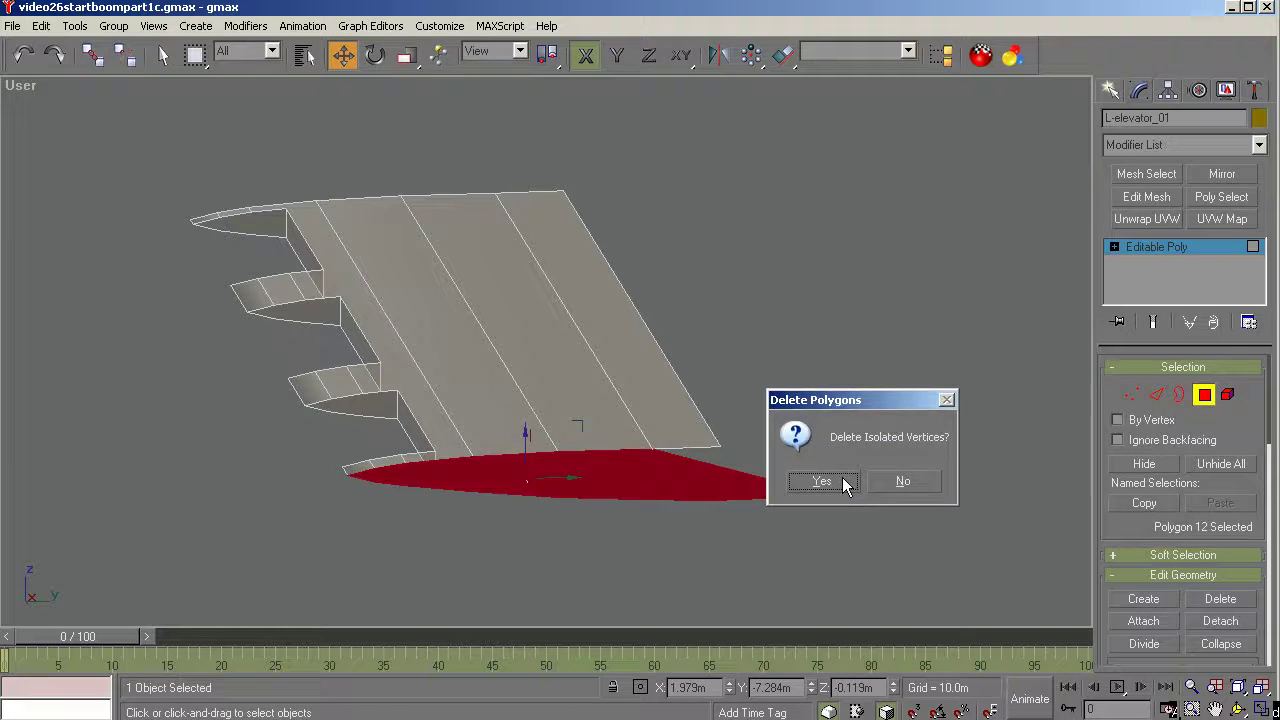
left_click(822, 481)
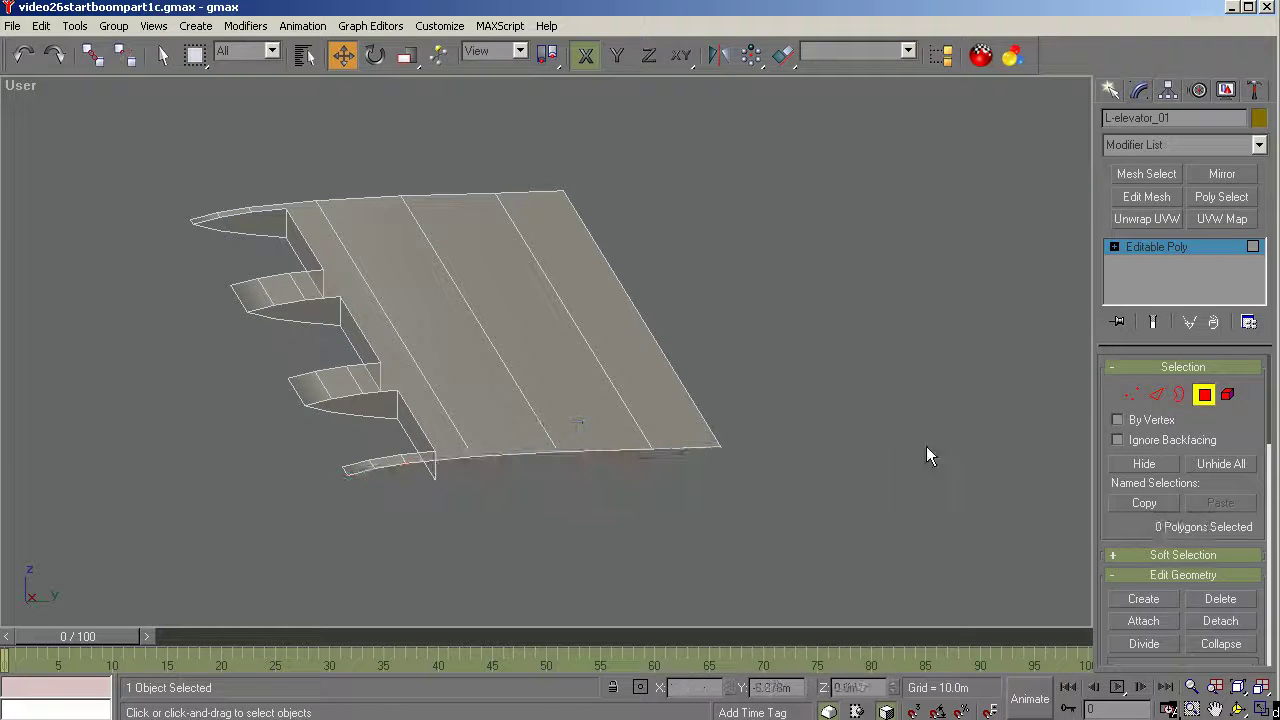
Cap the open border at the elevator's opposite end.
left_click(1180, 394)
left_click(666, 499)
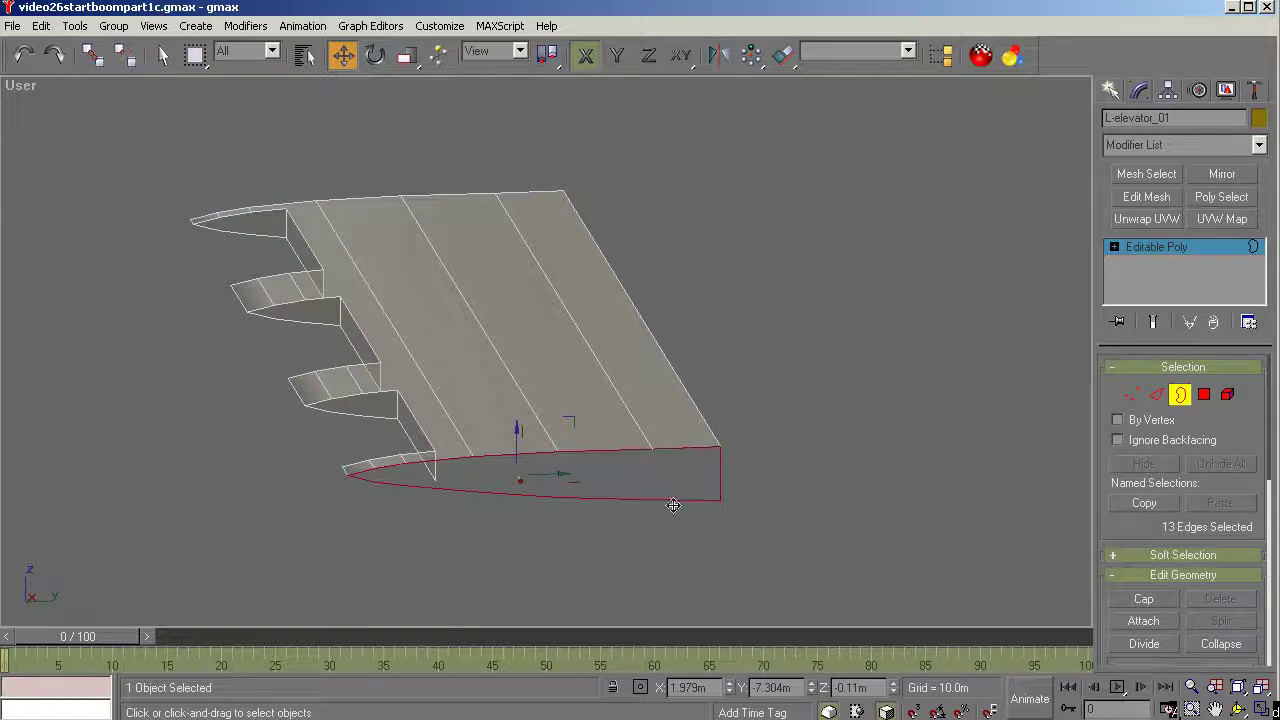
left_click(1144, 599)
Extrude the elevator's long leading-edge polygon slightly forward and scale the extruded face down along Z to taper it.
left_click(1237, 708)
left_click_drag(558, 420, 646, 366)
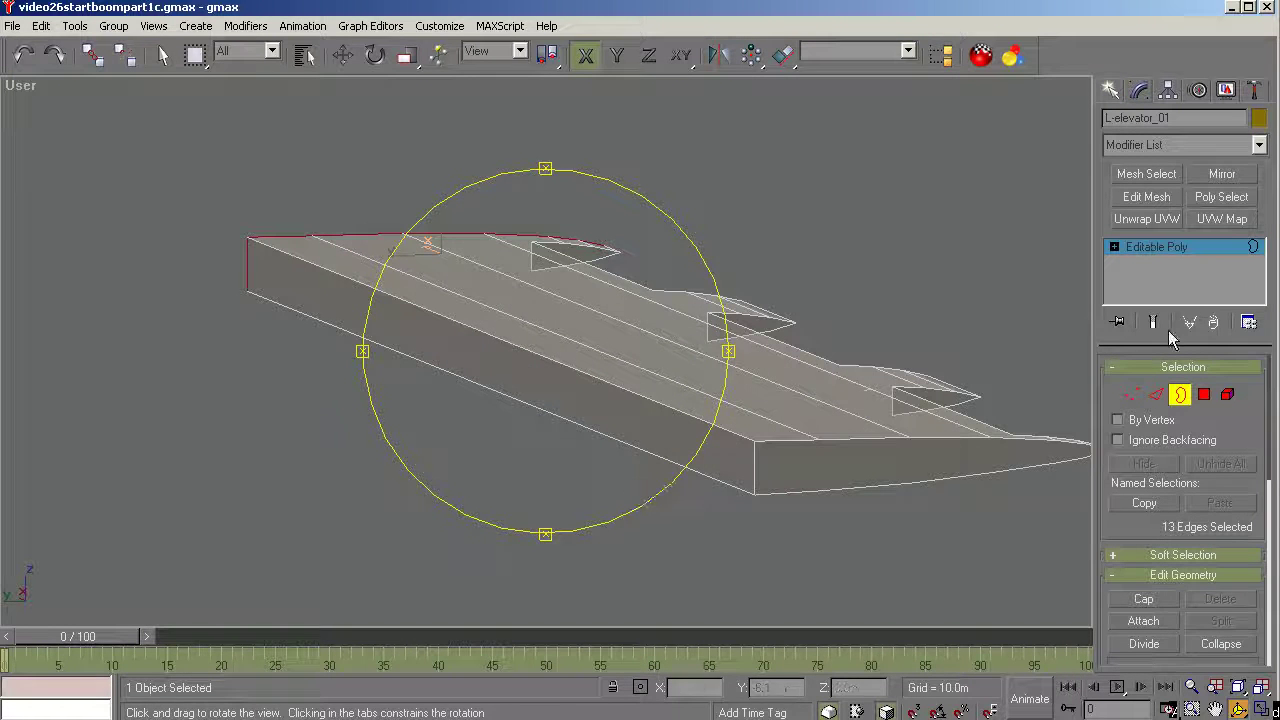
left_click(1204, 394)
key("w")
left_click(653, 428)
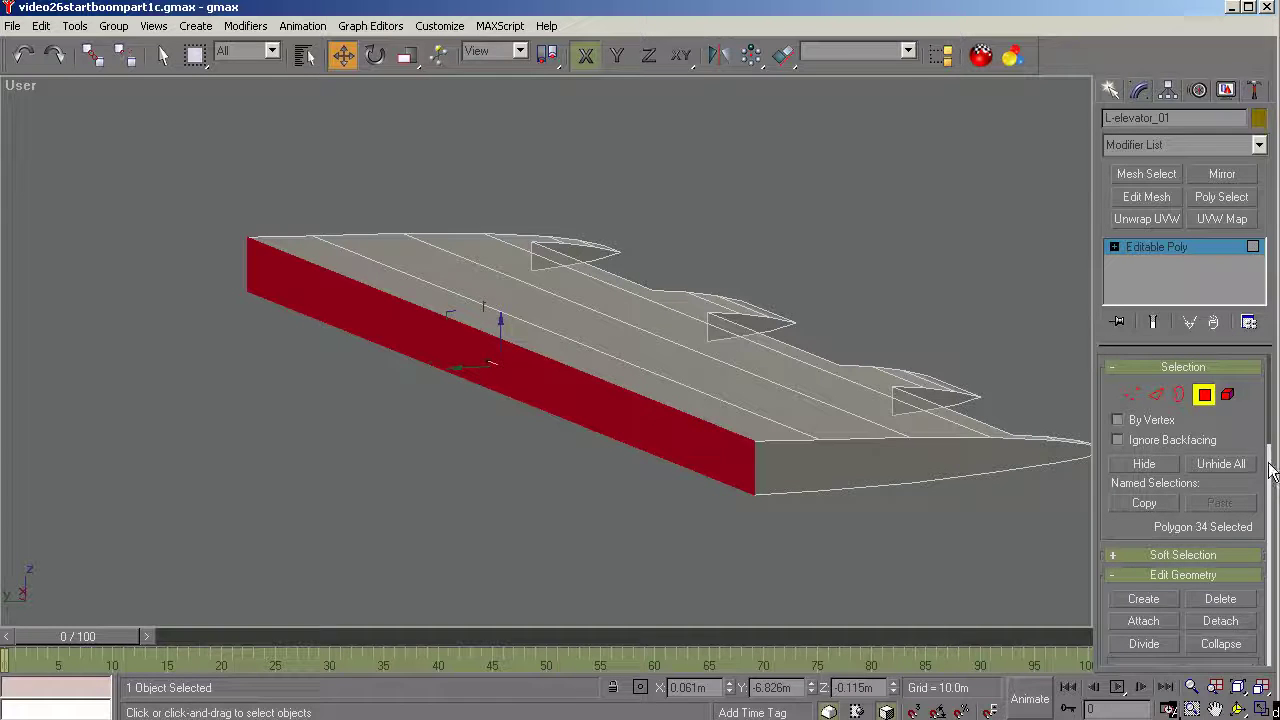
left_click_drag(1272, 448, 1272, 518)
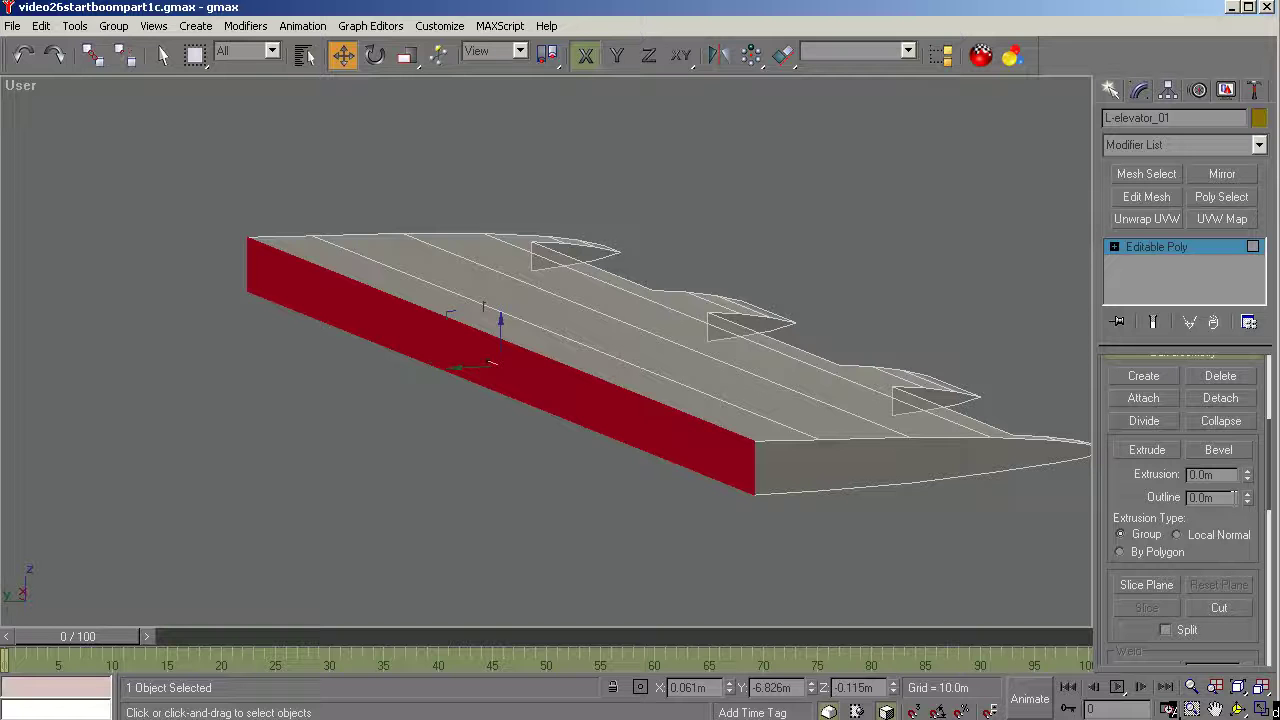
left_click(1148, 451)
mouse_move(731, 428)
left_mouse_down()
mouse_move(718, 437)
mouse_move(731, 417)
left_mouse_up()
left_click(407, 55)
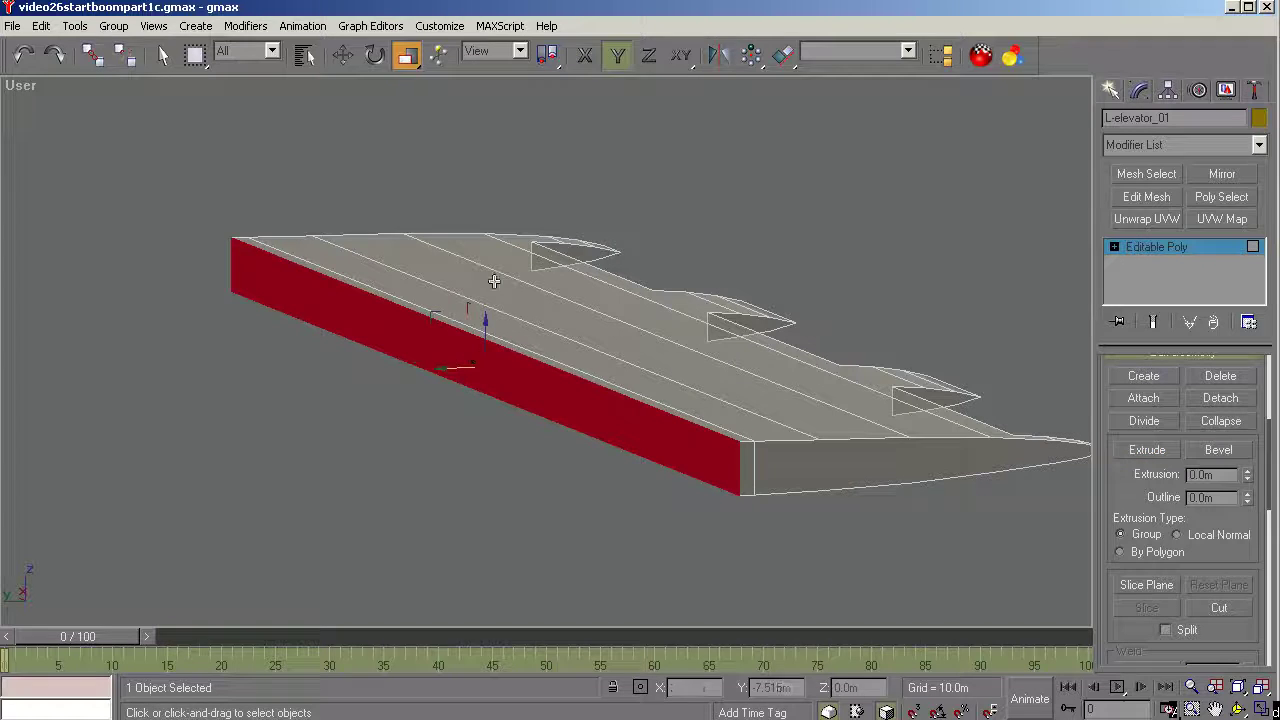
key("F7")
left_click_drag(480, 334, 491, 371)
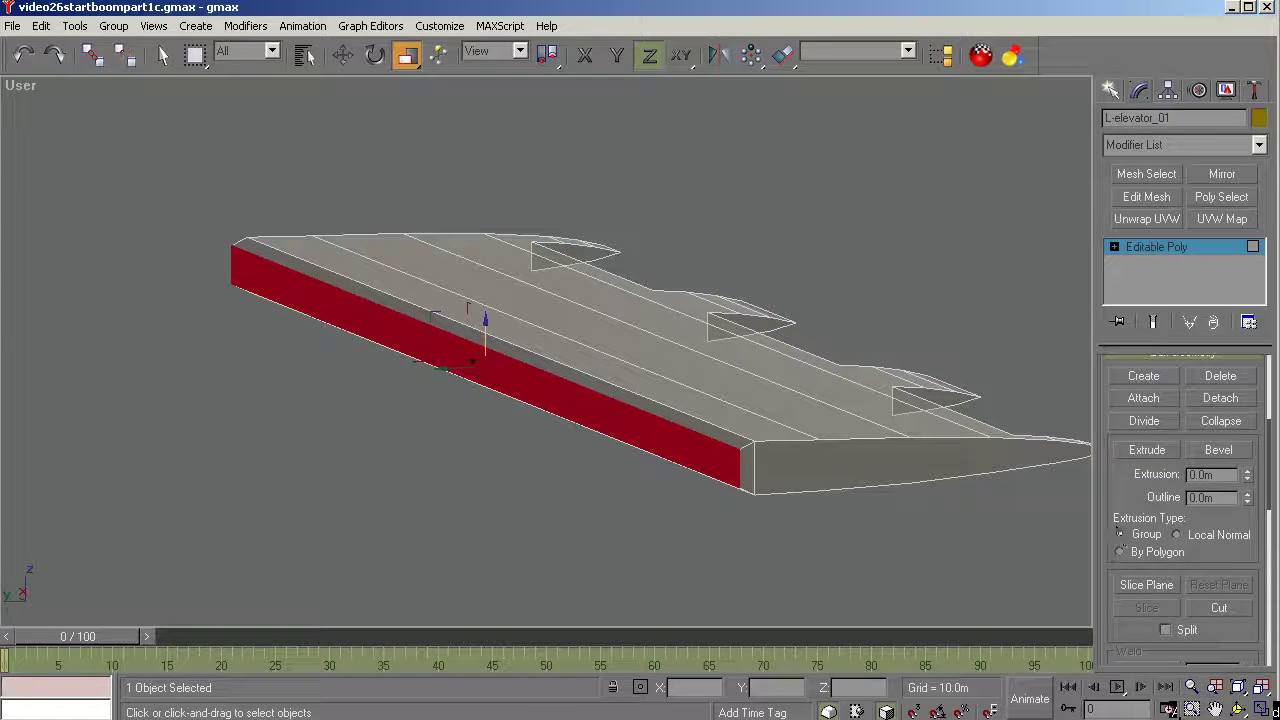
Extrude the tapered leading-edge face a second short distance and narrow it further along Z to round the nose.
left_click(1147, 450)
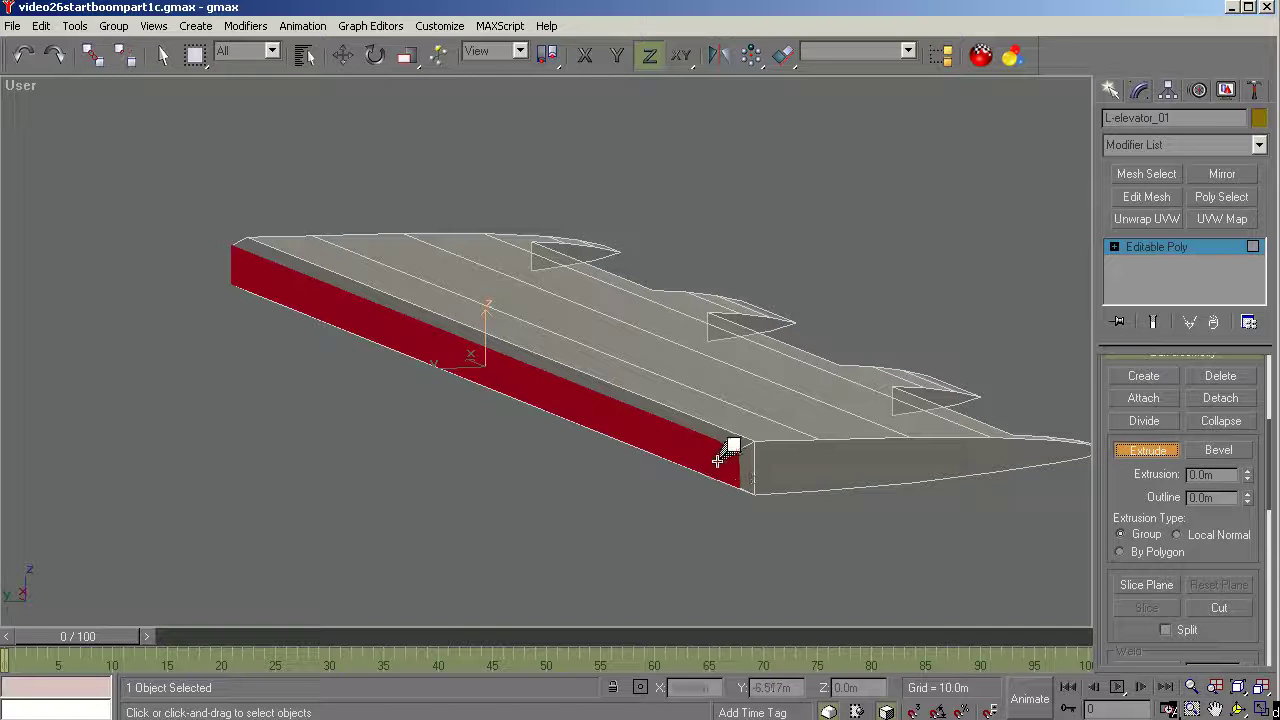
left_click_drag(729, 447, 720, 449)
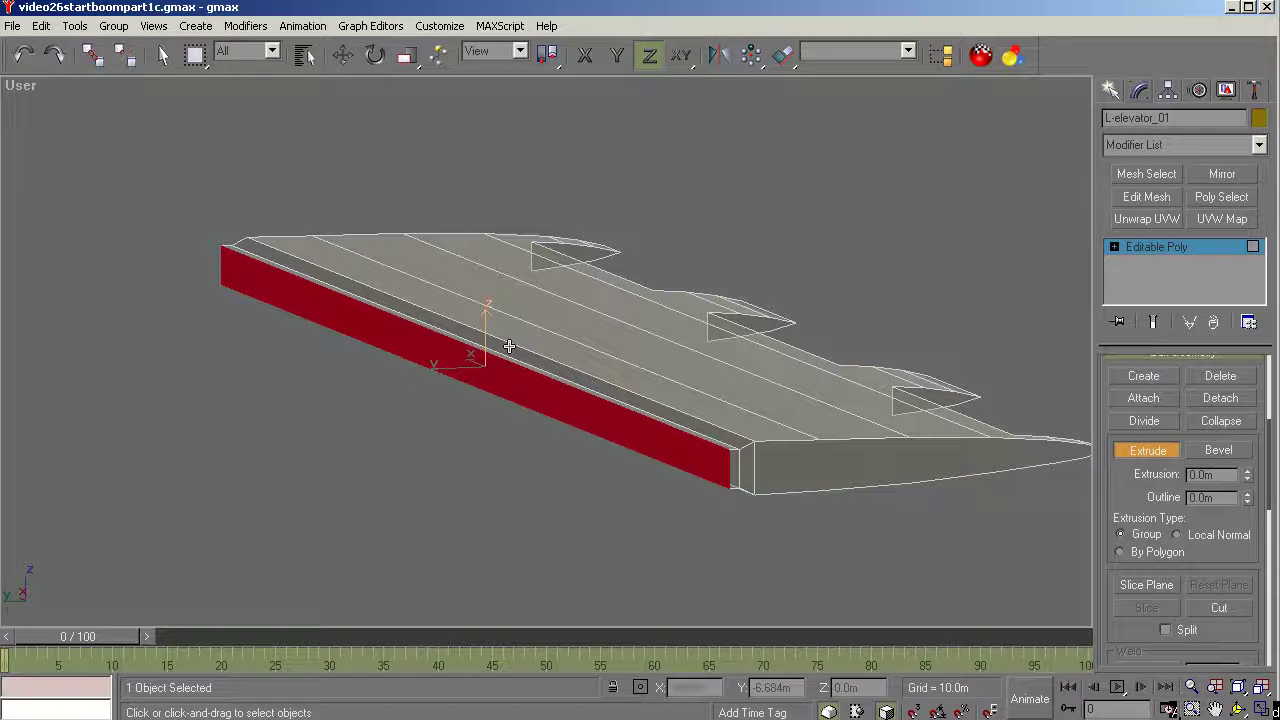
left_click(406, 55)
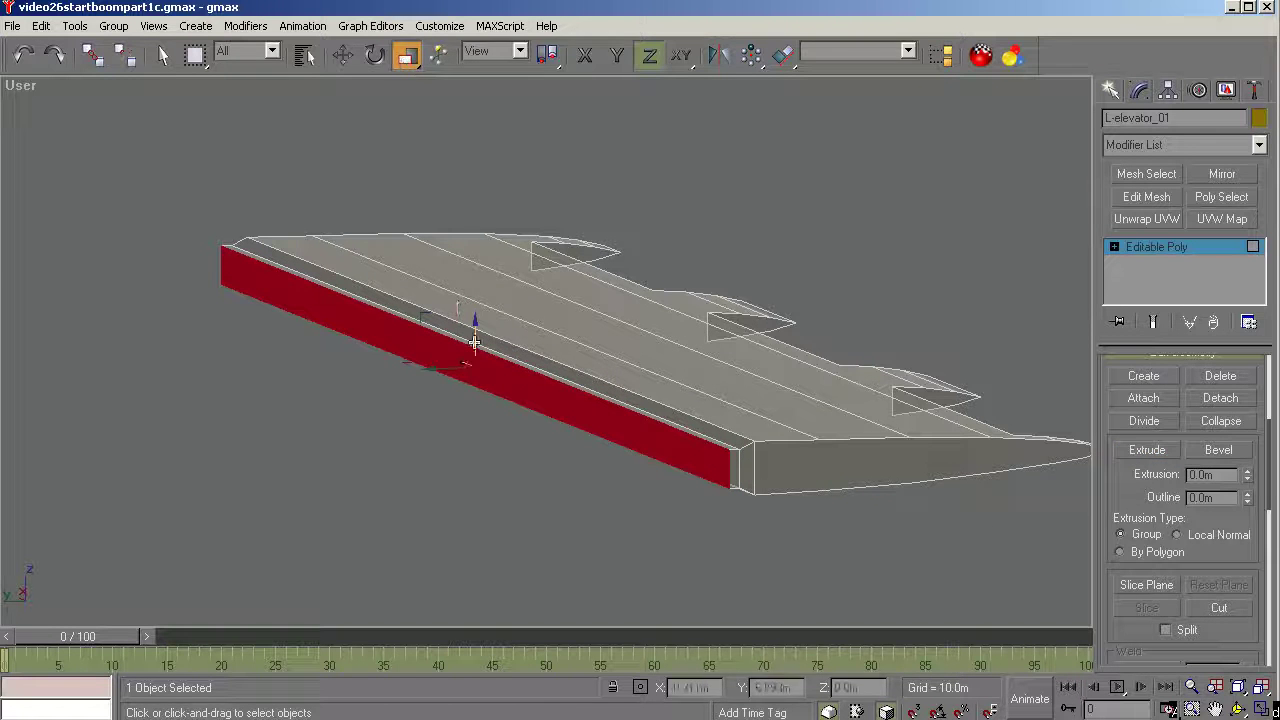
left_click_drag(471, 334, 471, 380)
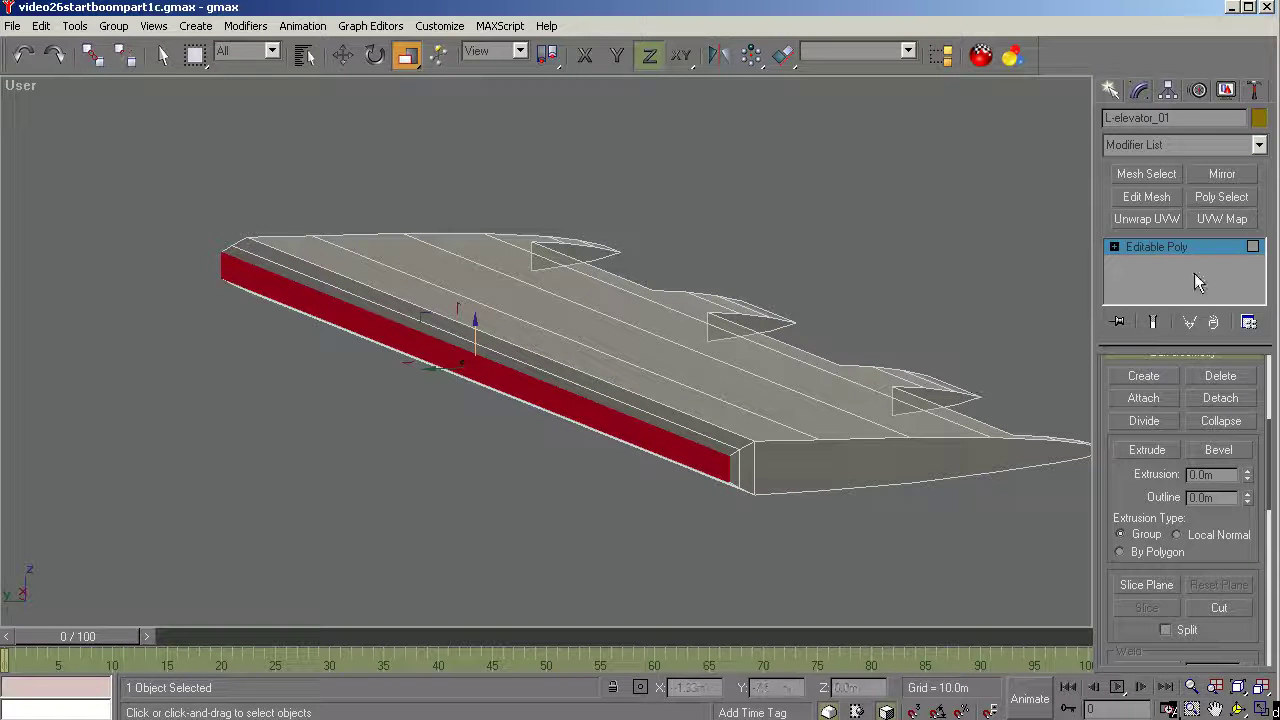
Auto-smooth all of the elevator's polygons with a 45.0 threshold, then leave sub-object editing and deselect the elevator.
left_click(41, 26)
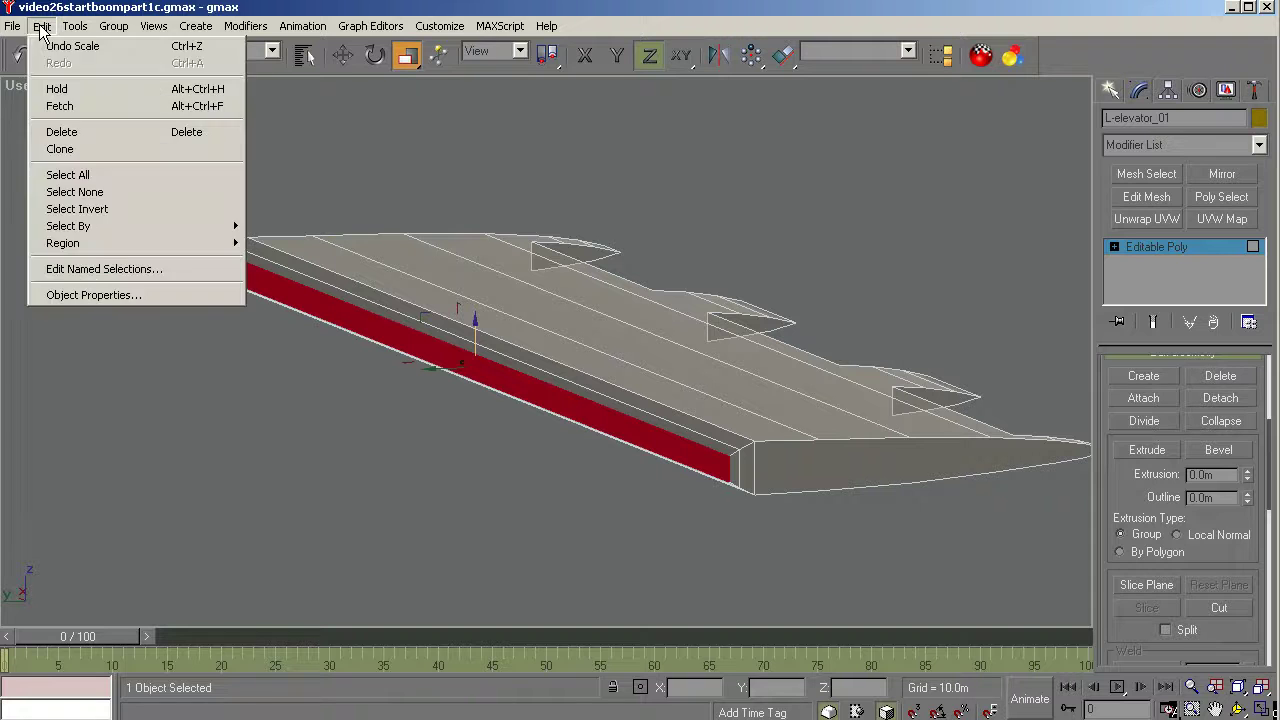
left_click(99, 176)
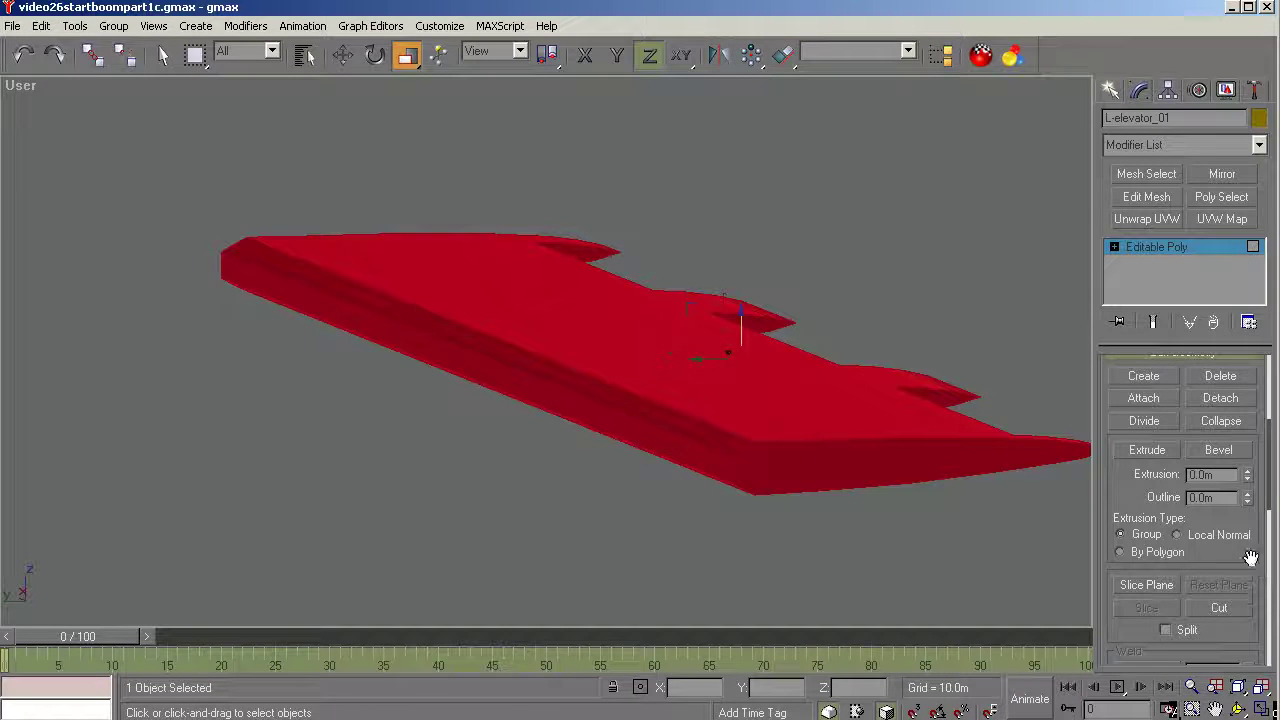
left_click_drag(1273, 482, 1275, 648)
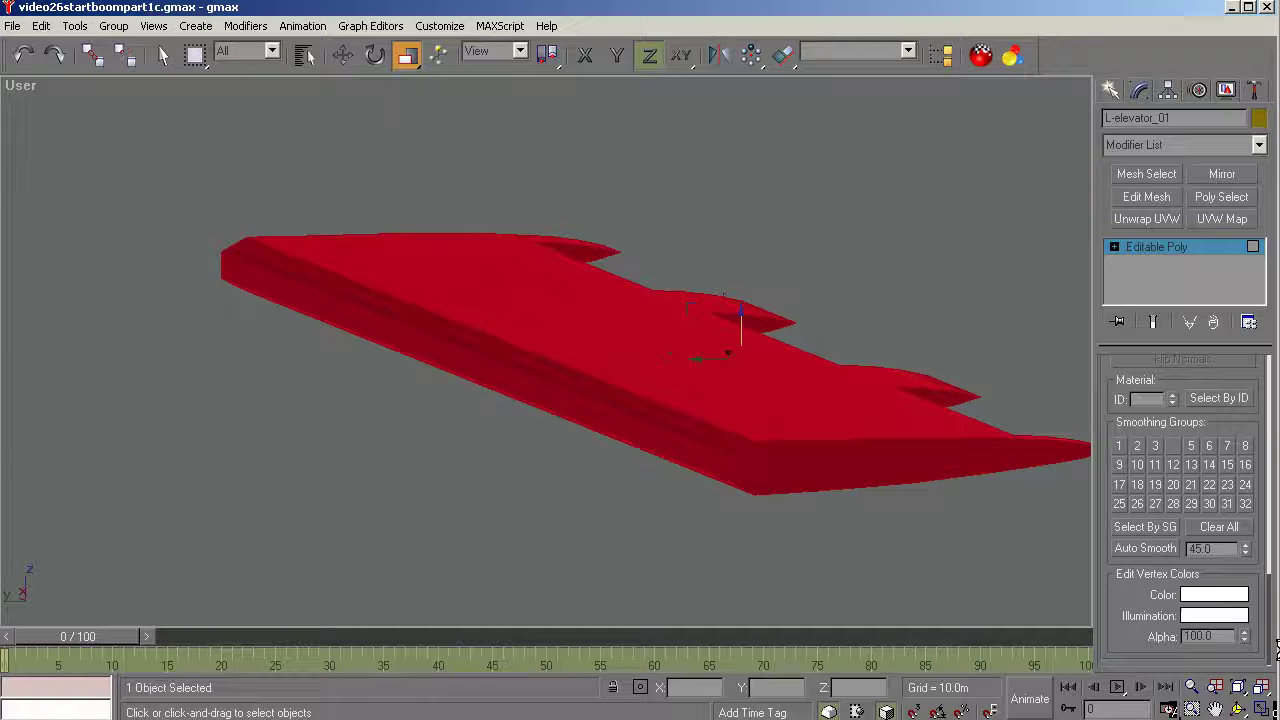
left_click(1207, 537)
left_click(1145, 548)
left_click(1134, 249)
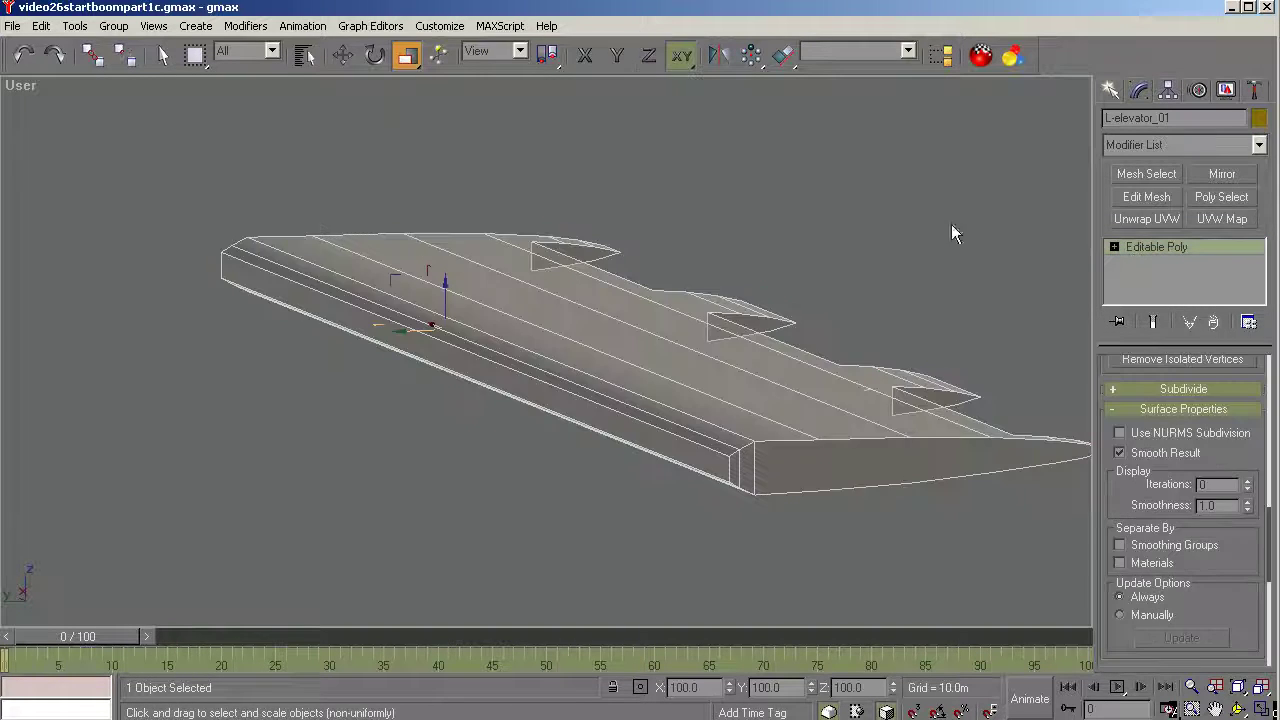
left_click(897, 198)
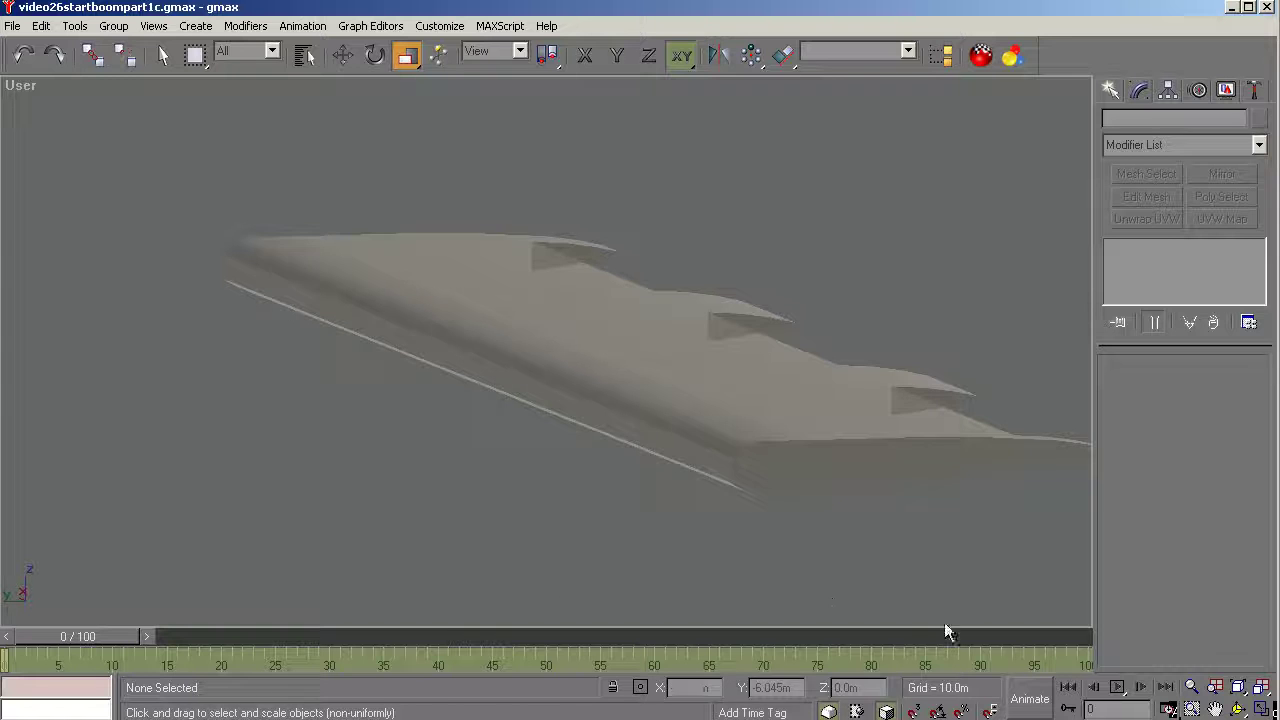
Enter polygon editing on the elevator and select the narrow strip above the nose face to check its smoothing group.
left_click(628, 431)
scroll(645, 453, "up", 3)
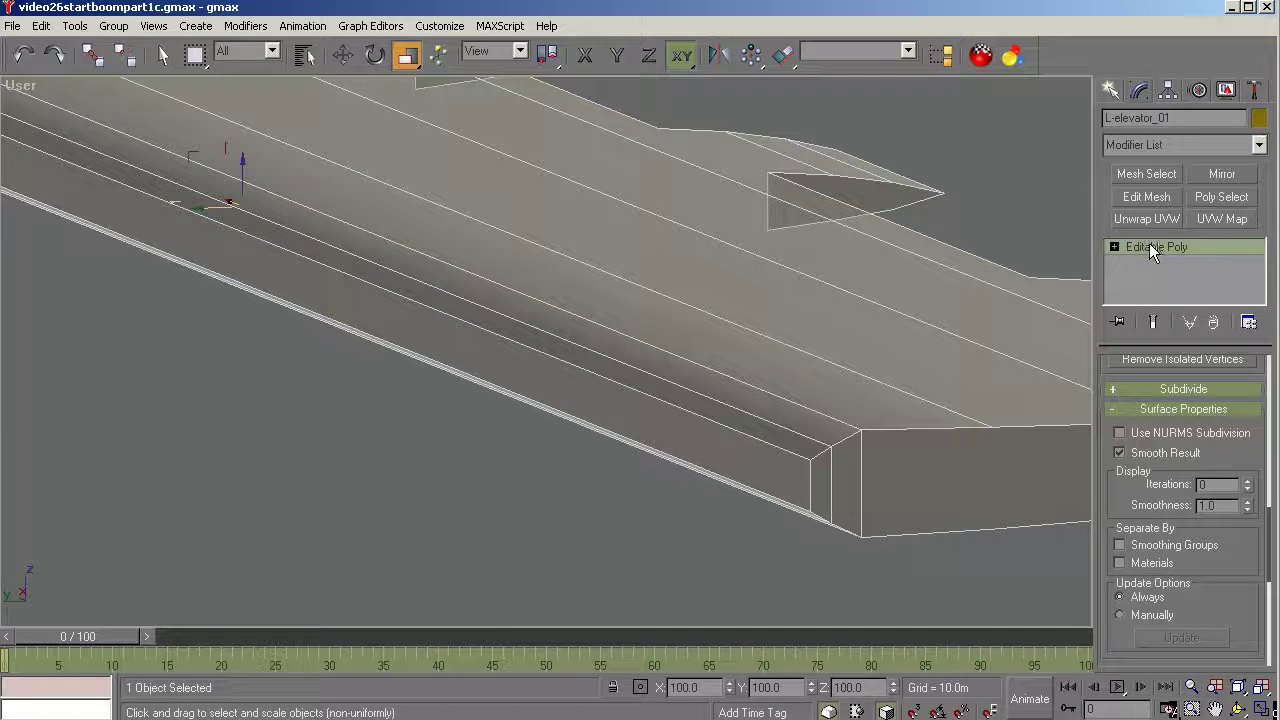
left_click(1114, 247)
left_click(1257, 288)
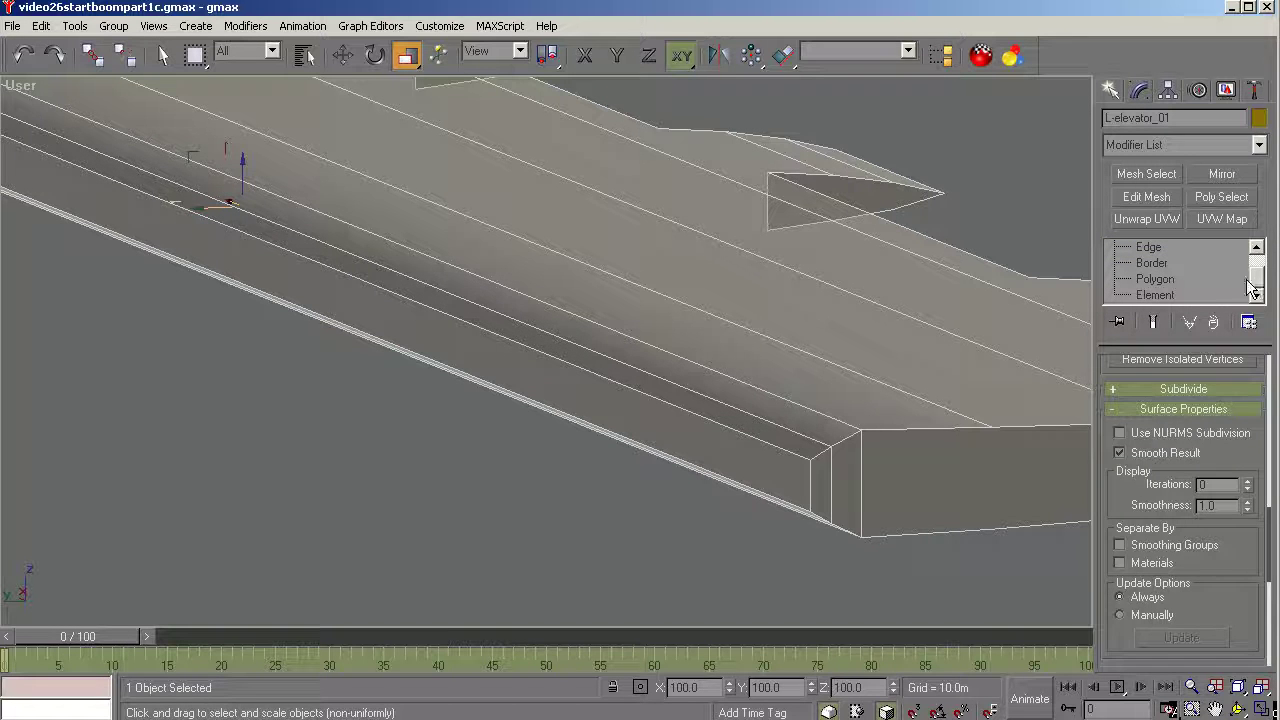
left_click(1175, 279)
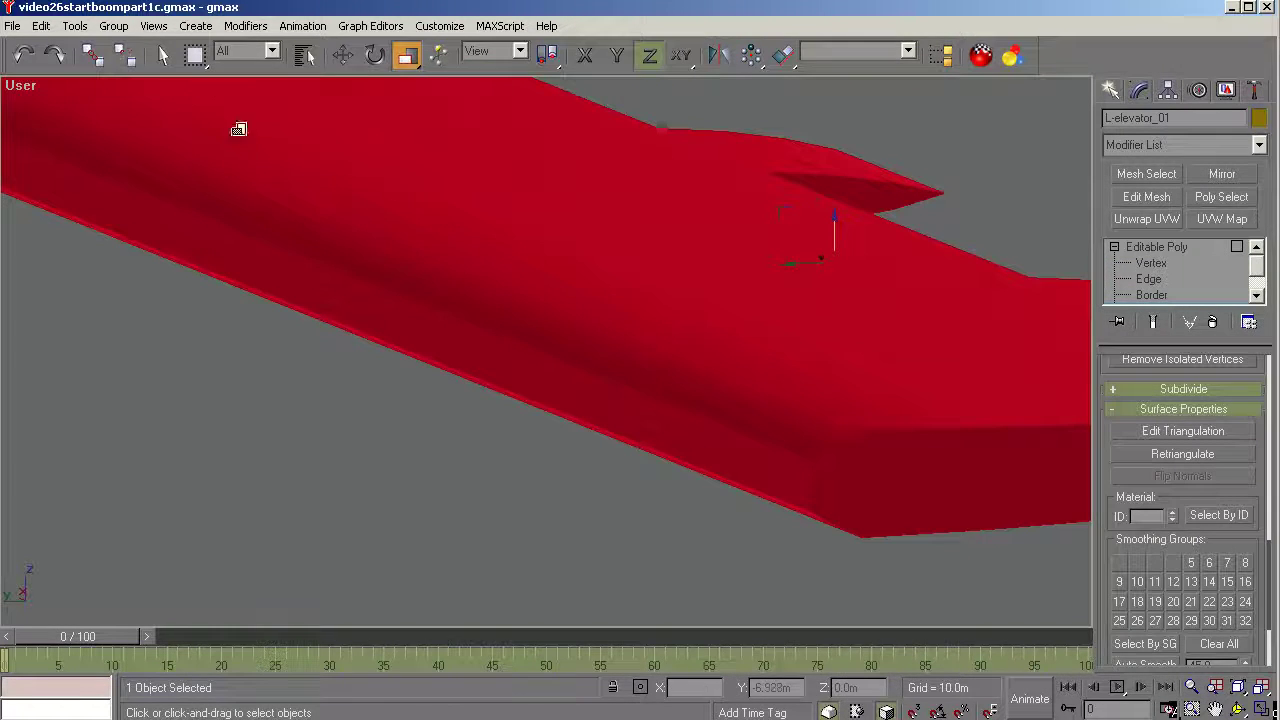
left_click(163, 55)
left_click(208, 203)
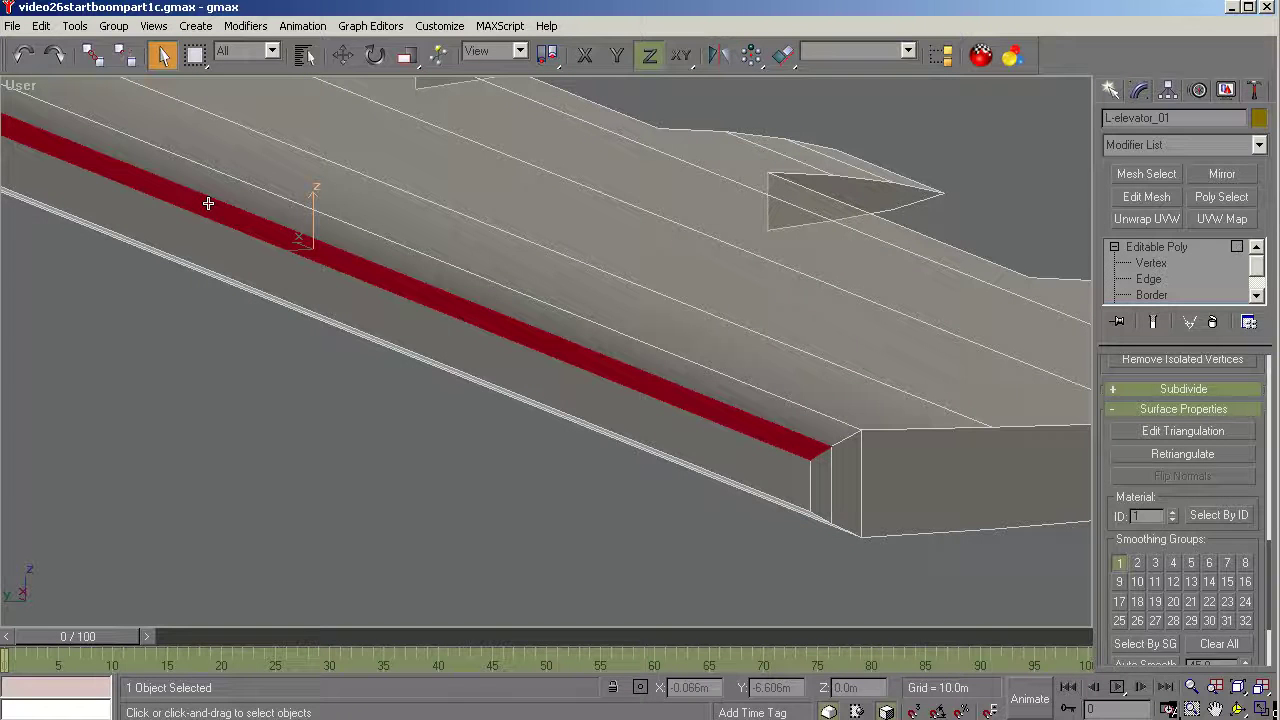
Assign the elevator's long front nose polygon to smoothing group 1 only, then leave polygon editing and deselect the elevator.
left_click(734, 453)
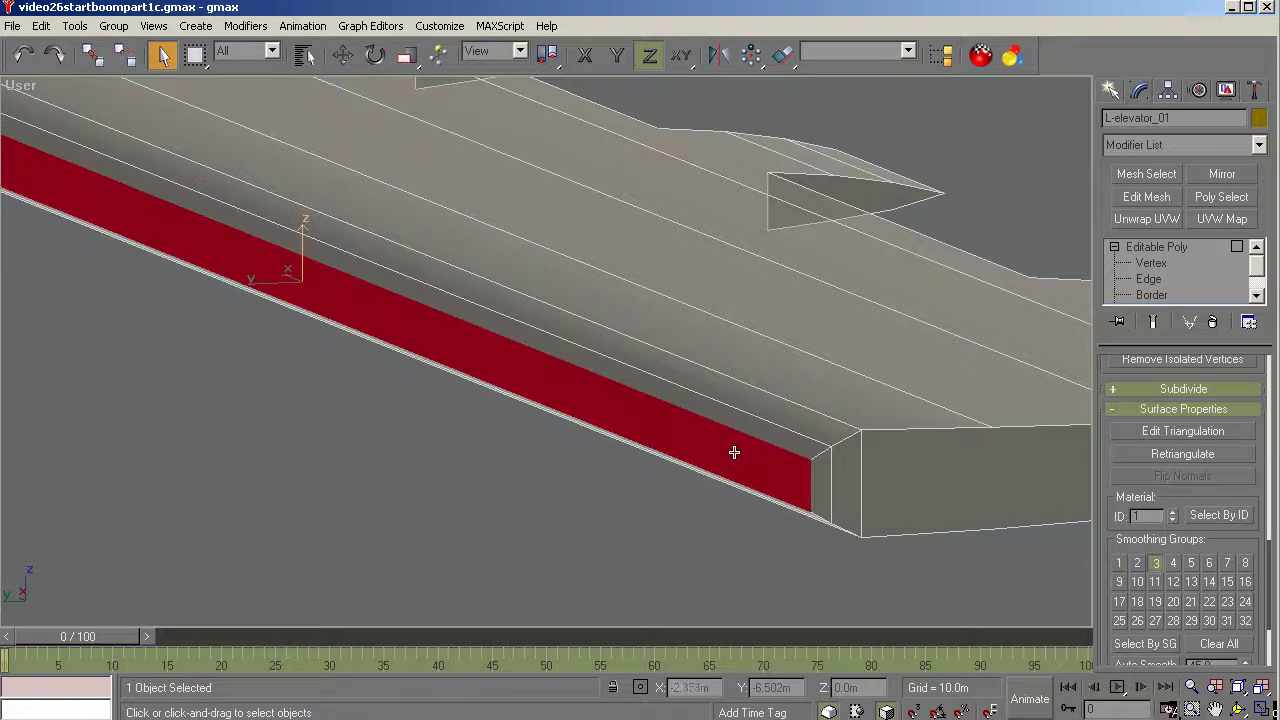
left_click(1148, 566)
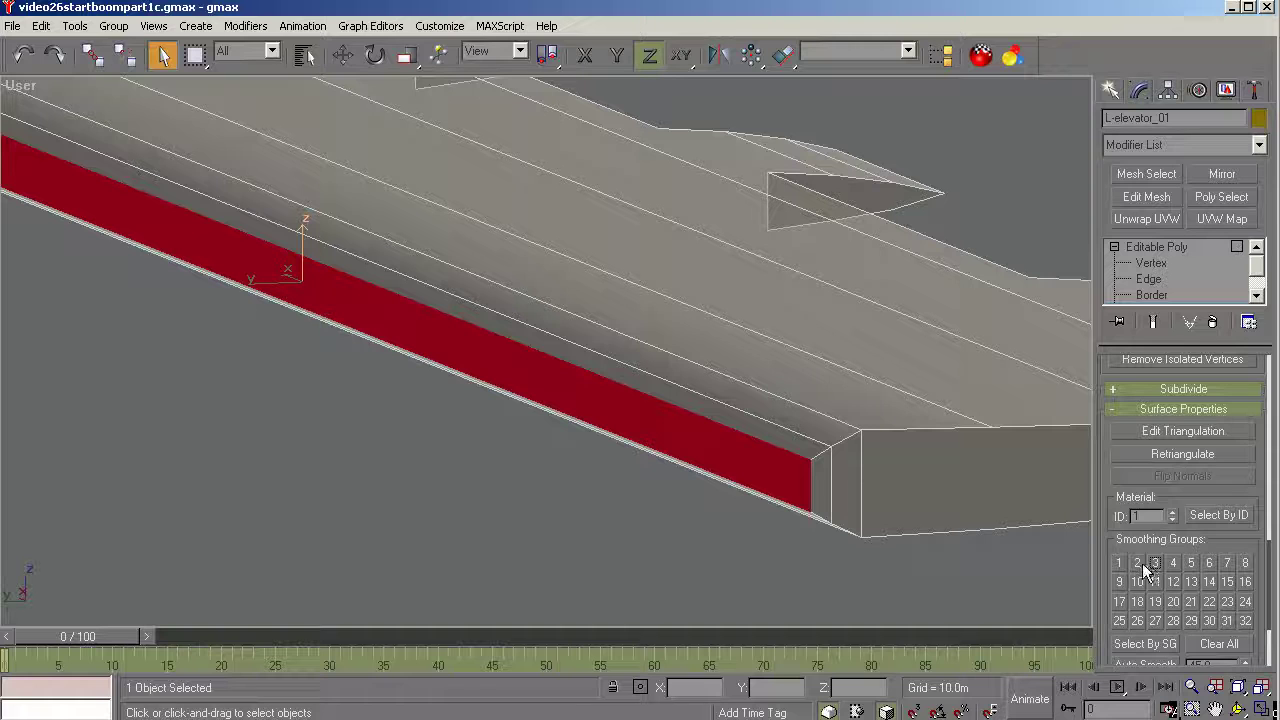
left_click(1120, 563)
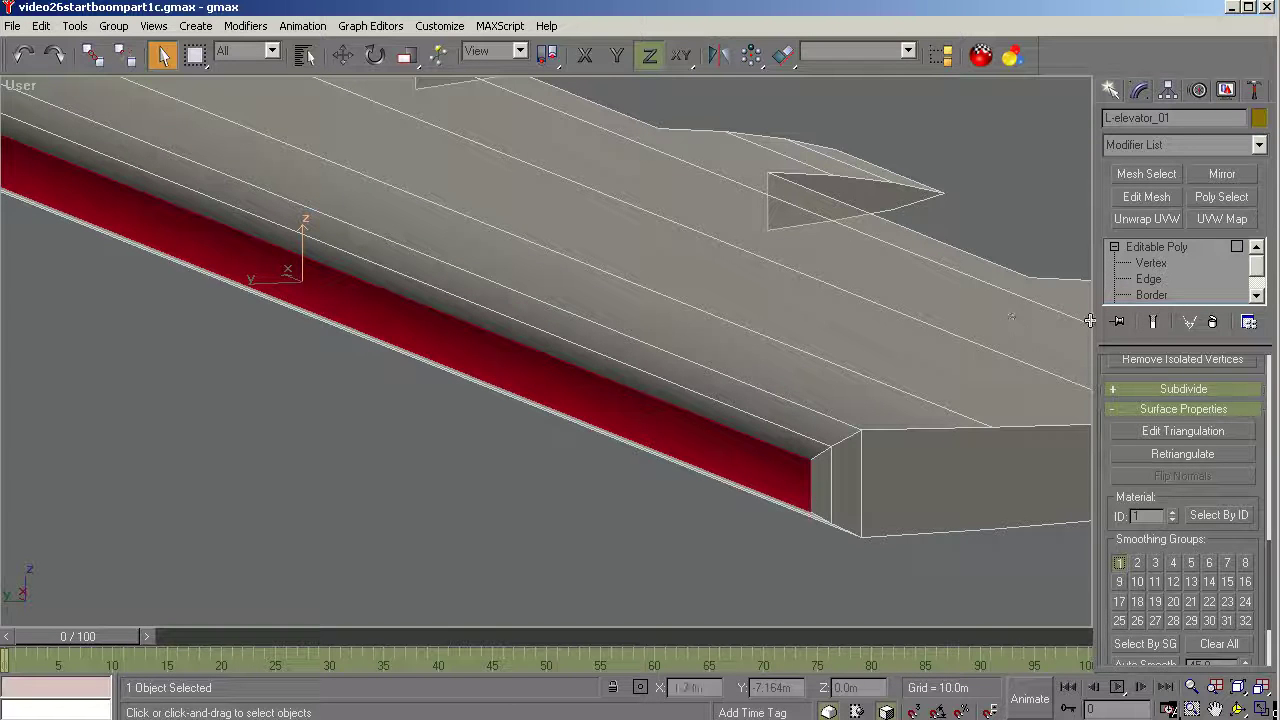
left_click(1145, 250)
left_click(537, 557)
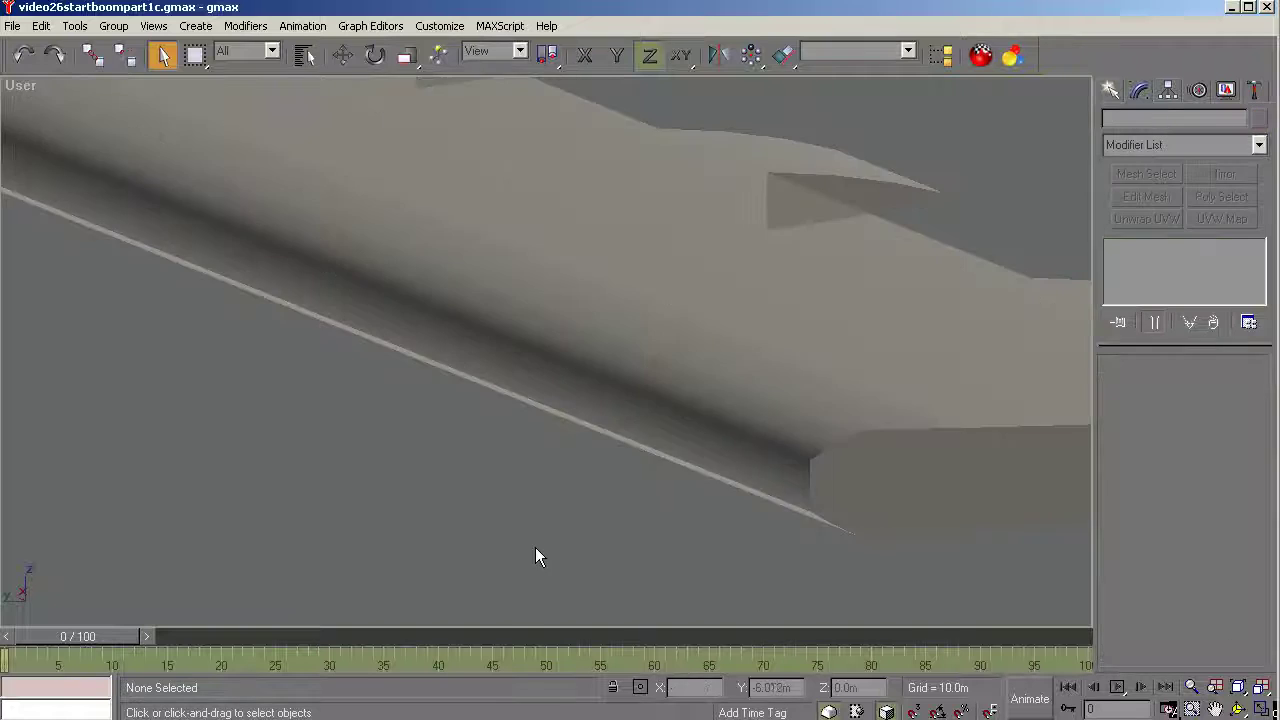
scroll(547, 523, "down", 4)
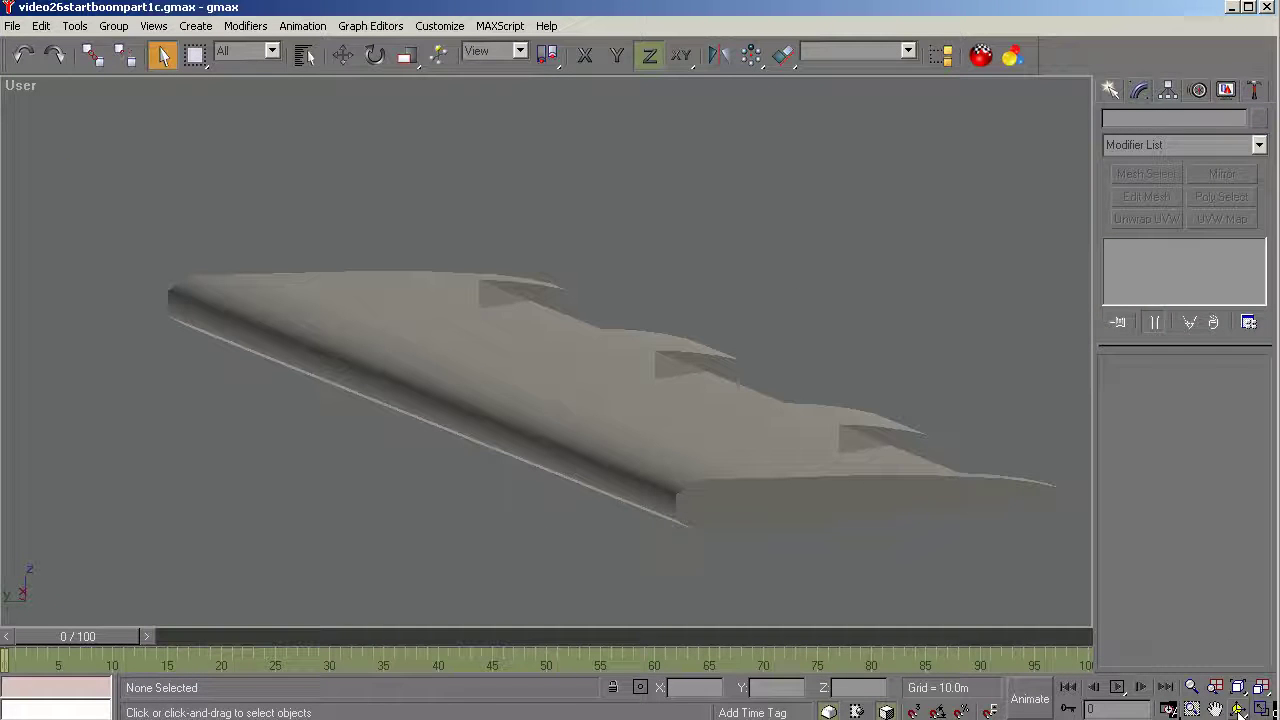
Turn off See-Through display for the elevator, change its object color to the gray custom color, and deselect it.
left_click(726, 434)
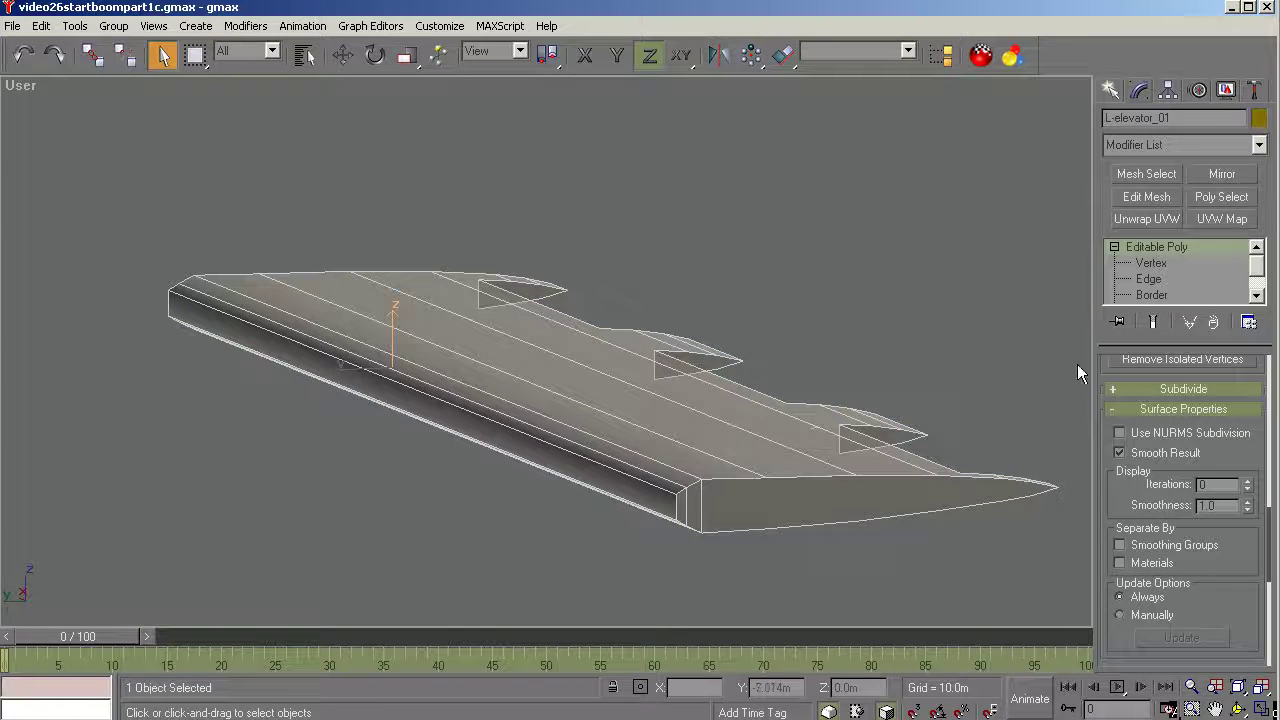
left_click(1227, 90)
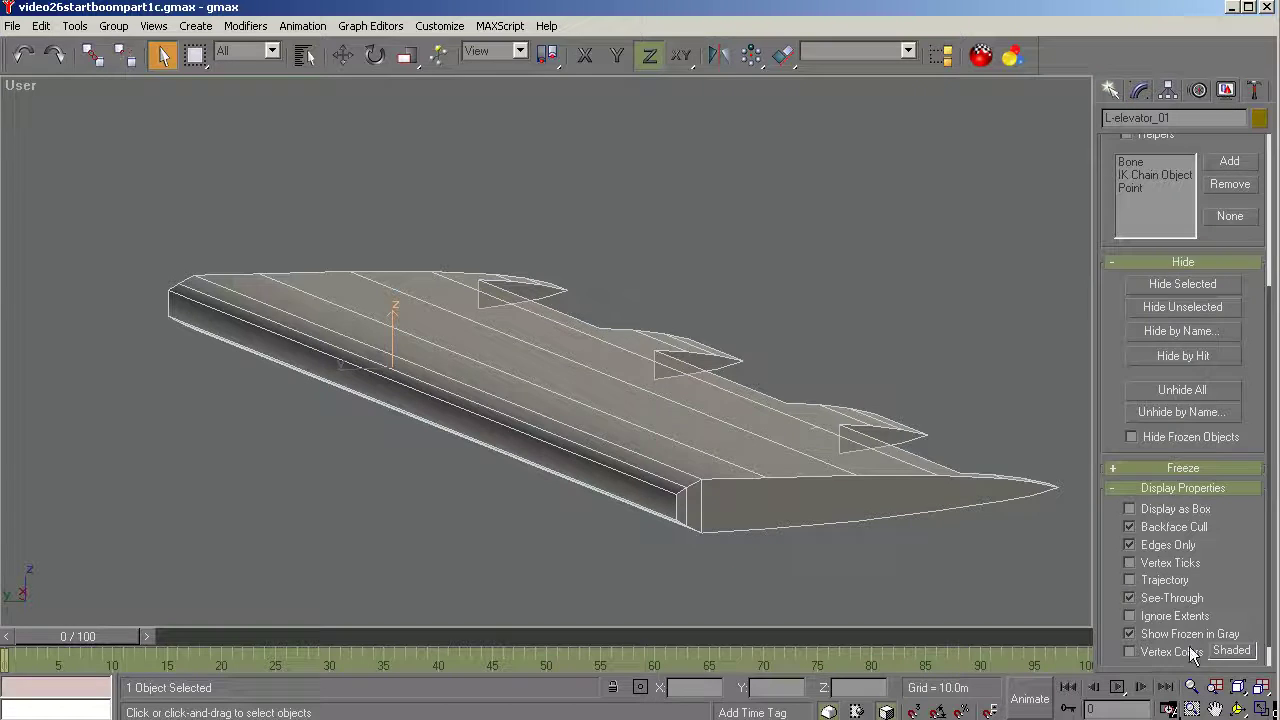
left_click(1130, 598)
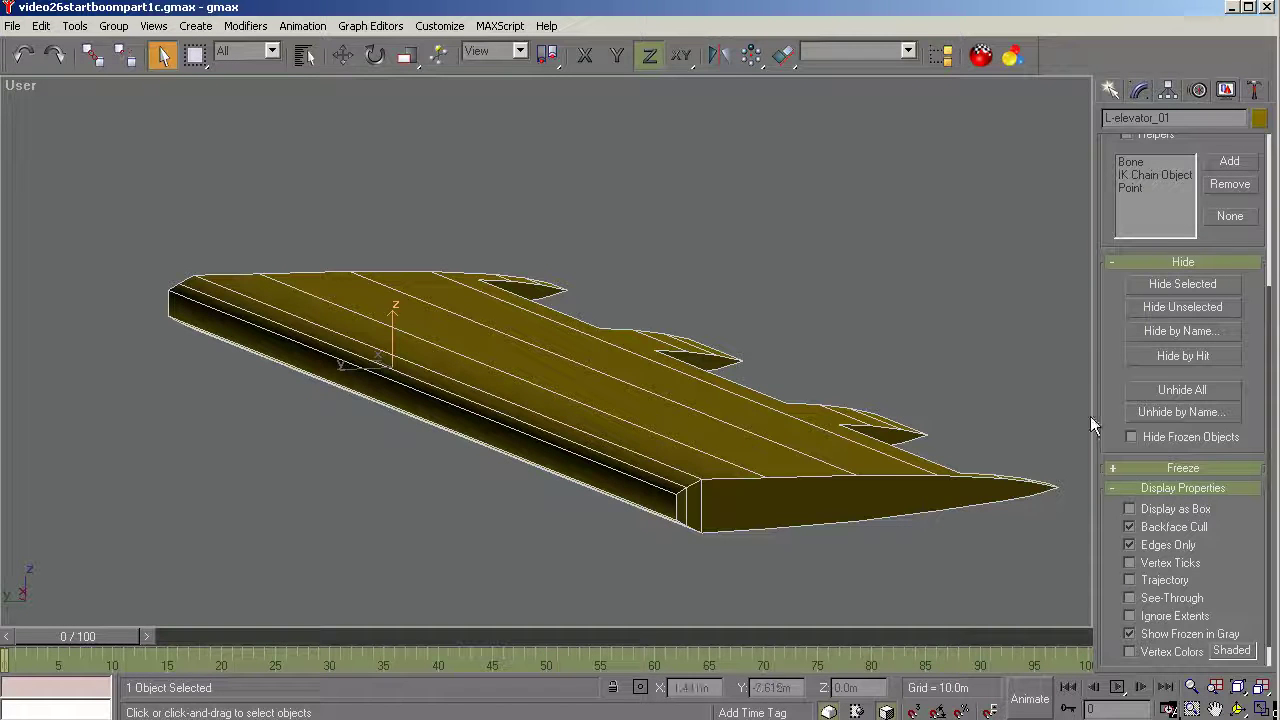
left_click(1260, 120)
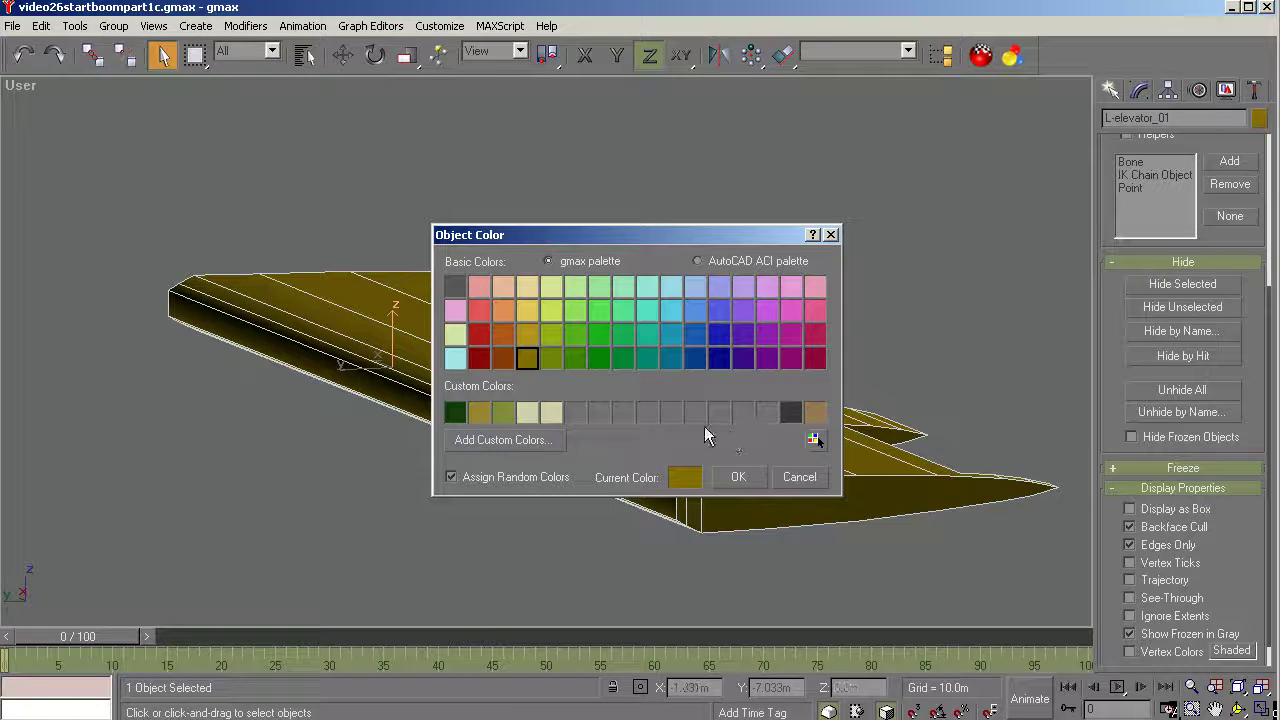
left_click(578, 414)
left_click(738, 477)
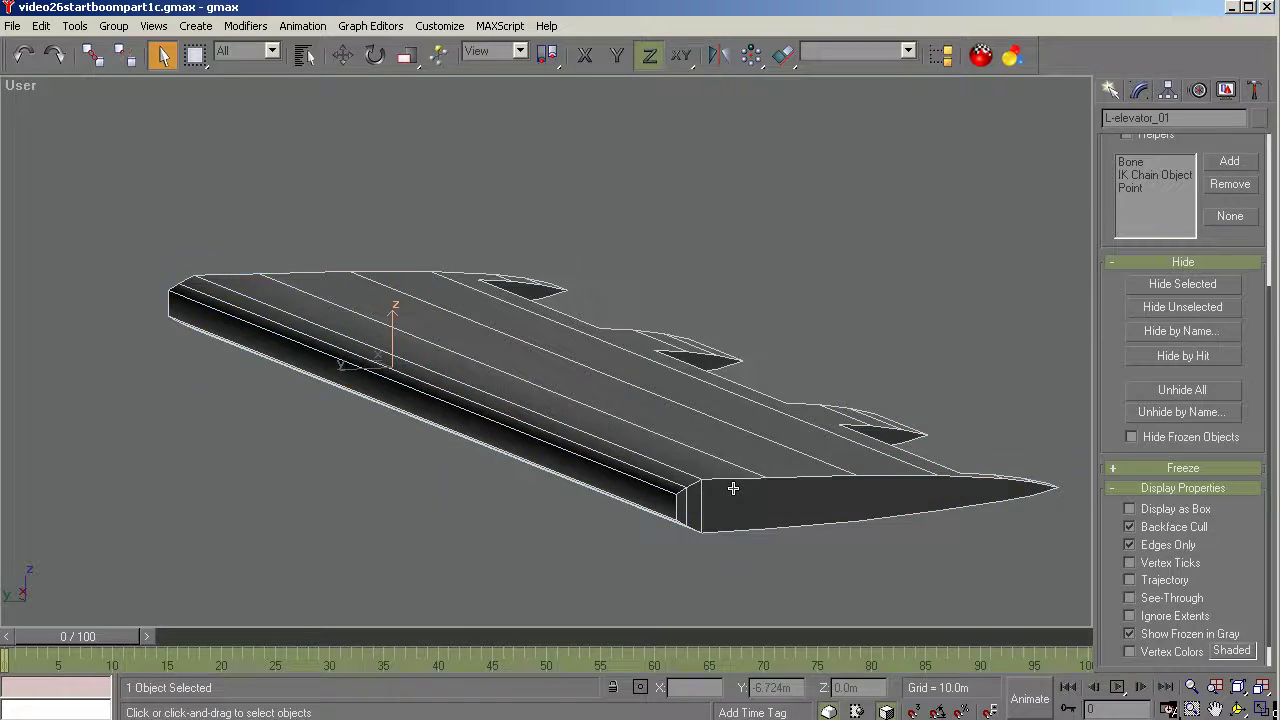
left_click(836, 589)
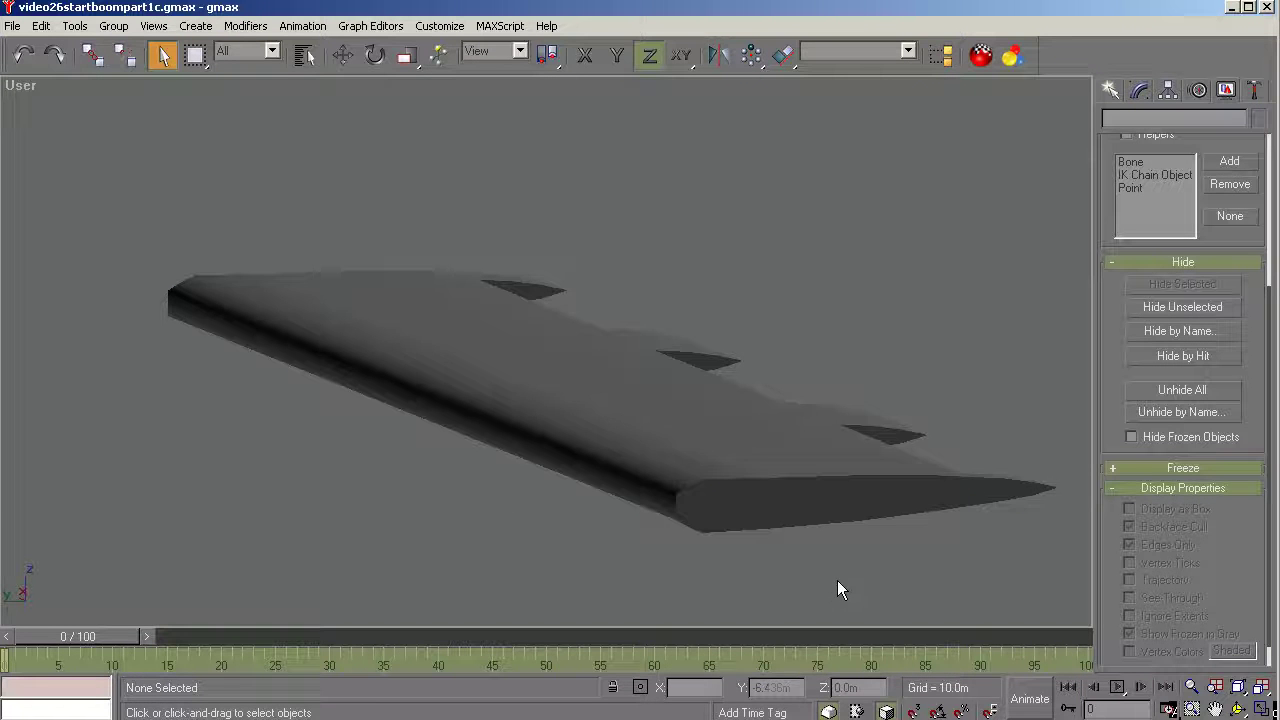
Unhide the trimtabs object by name.
left_click(1180, 411)
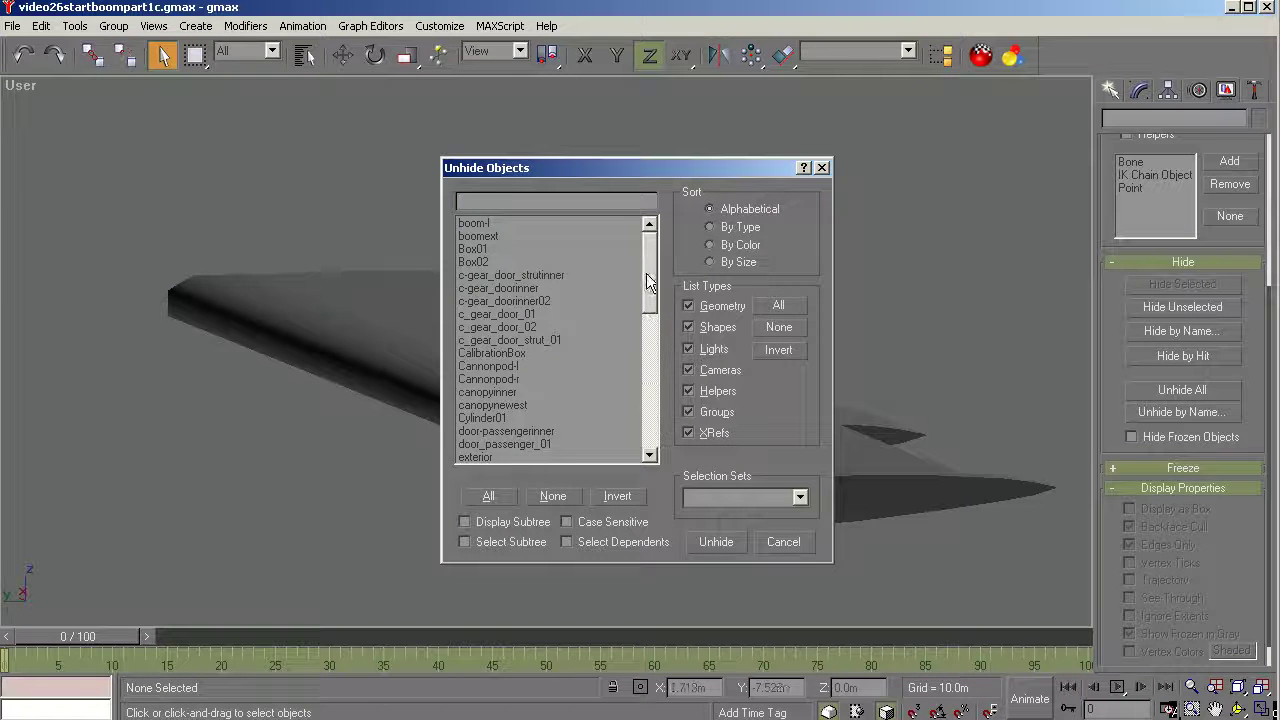
left_click_drag(646, 272, 660, 452)
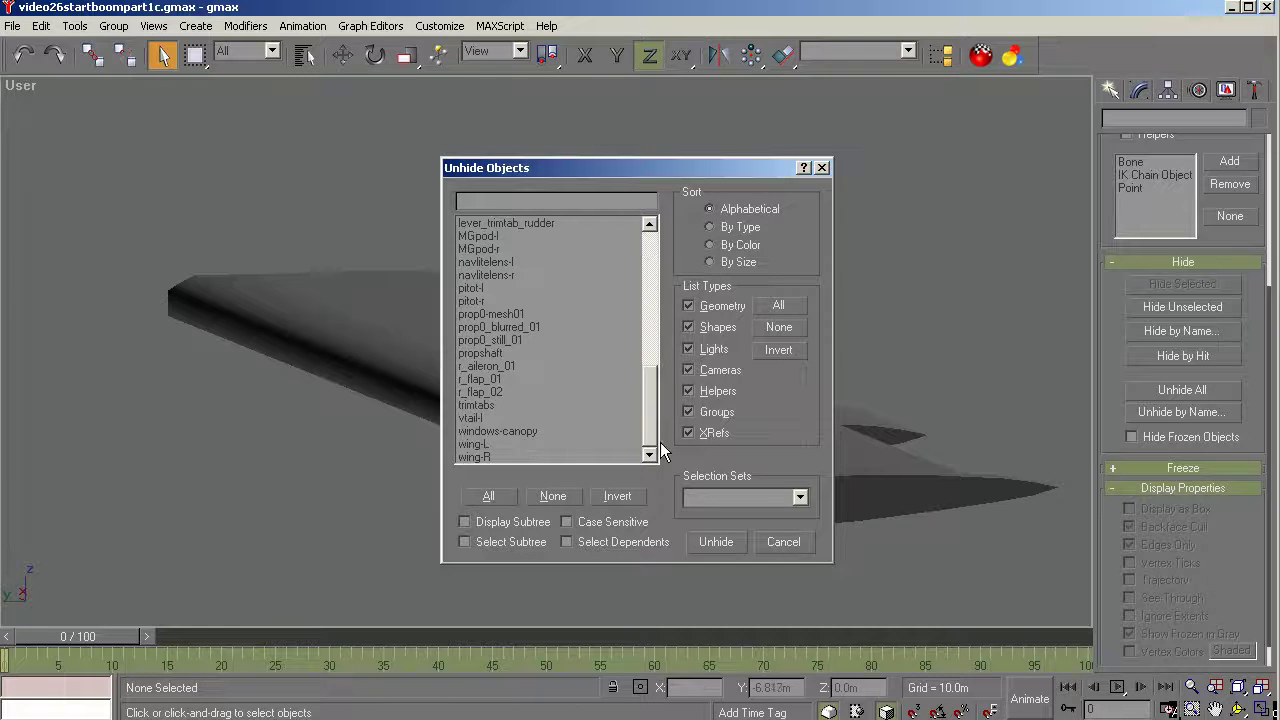
left_click(481, 405)
left_click(719, 538)
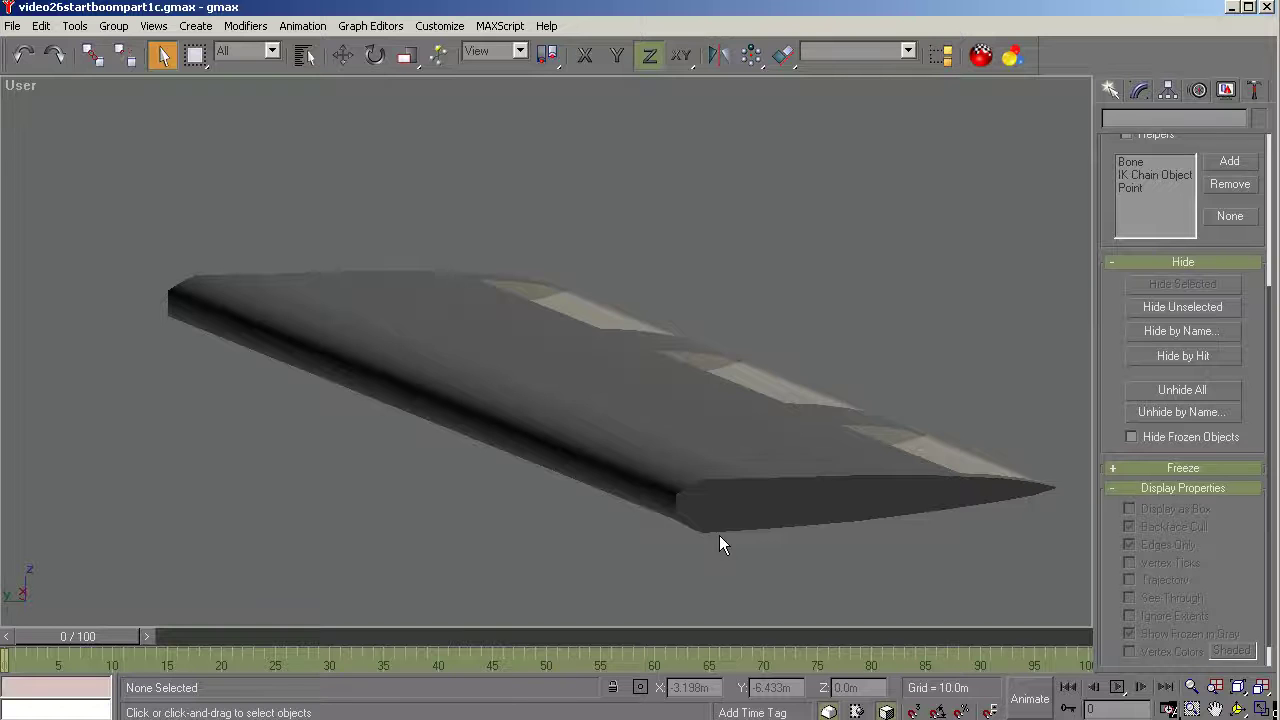
Select the trim tabs along the elevator's trailing edge and hide all unselected objects.
left_click(1238, 708)
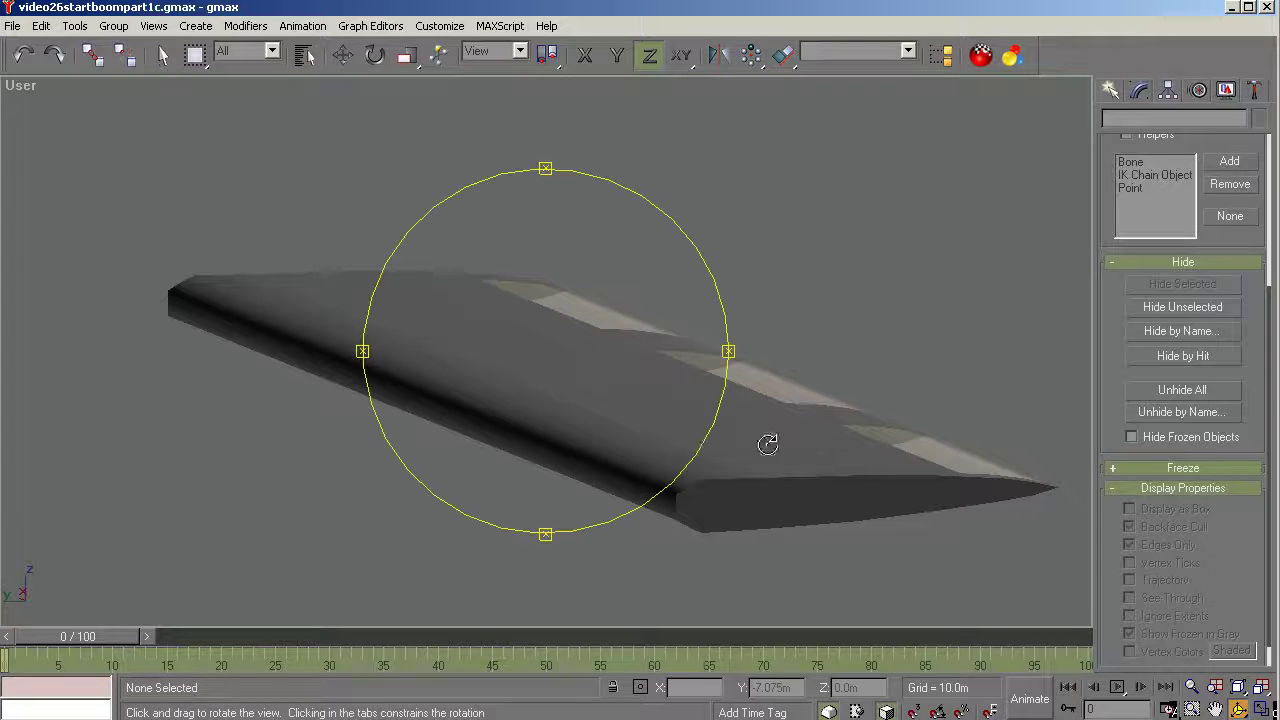
left_click_drag(766, 446, 620, 389)
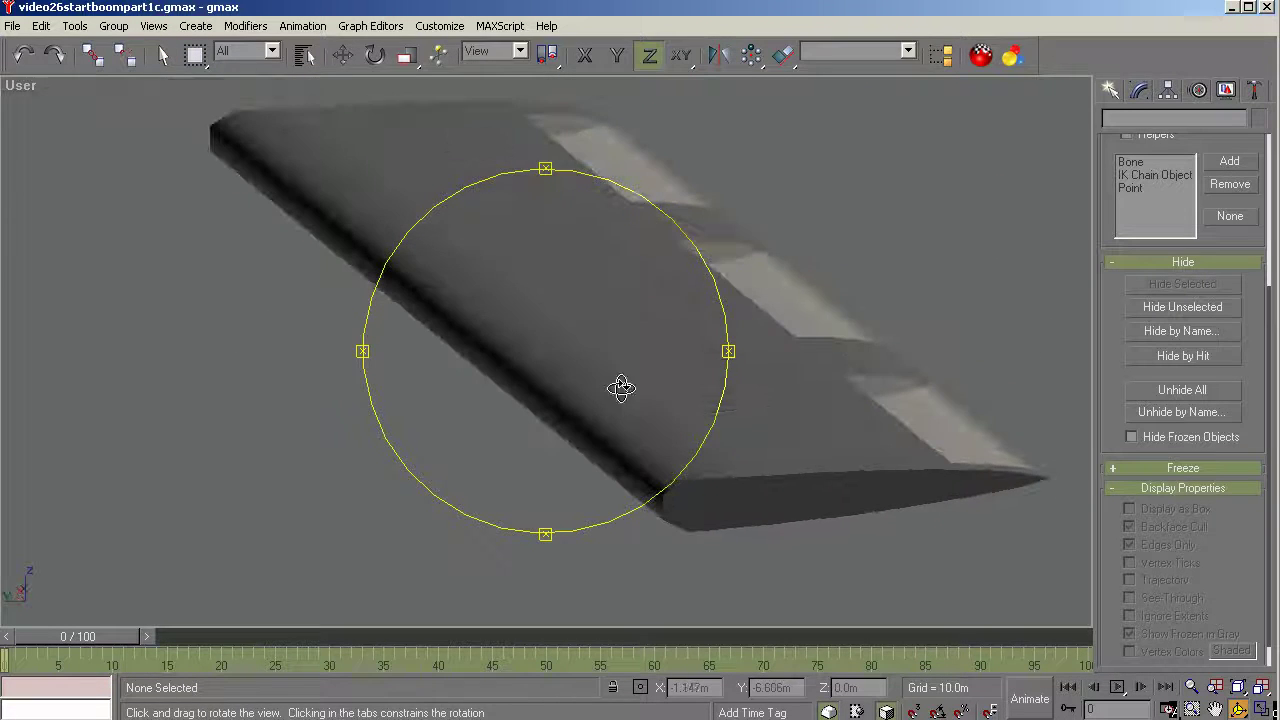
right_click(1003, 412)
left_click_drag(1003, 404, 982, 442)
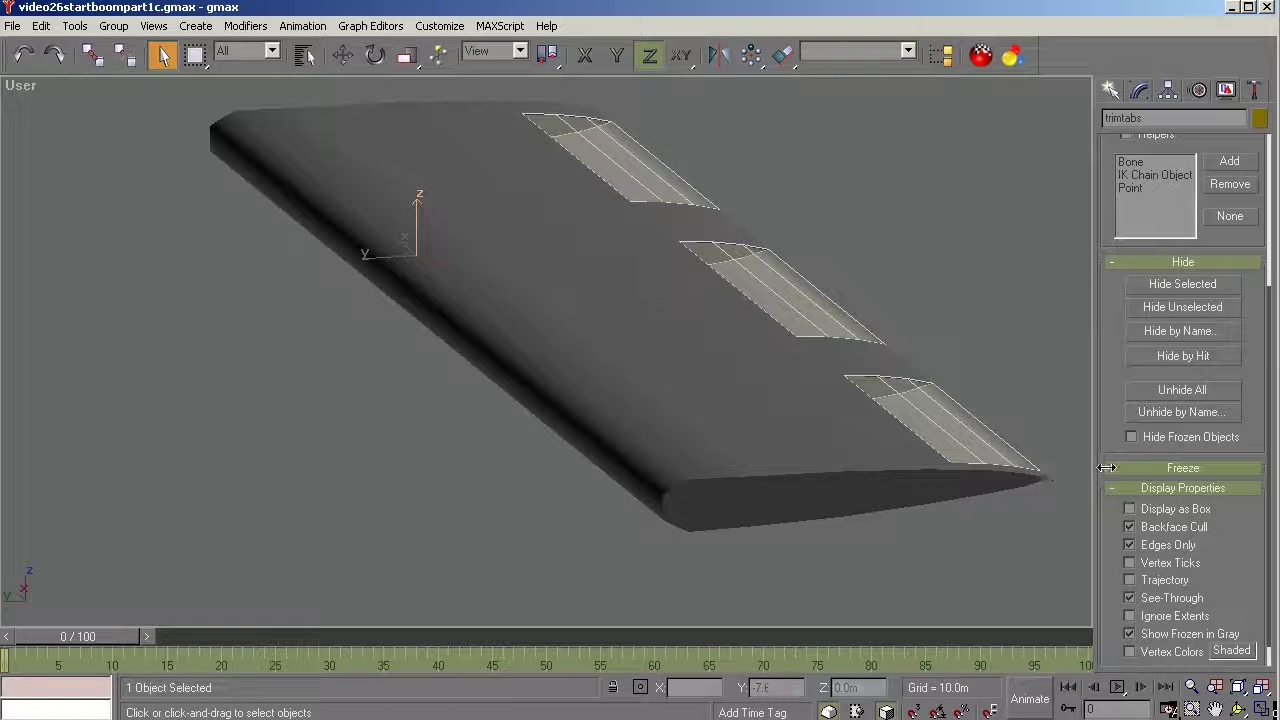
left_click(1170, 309)
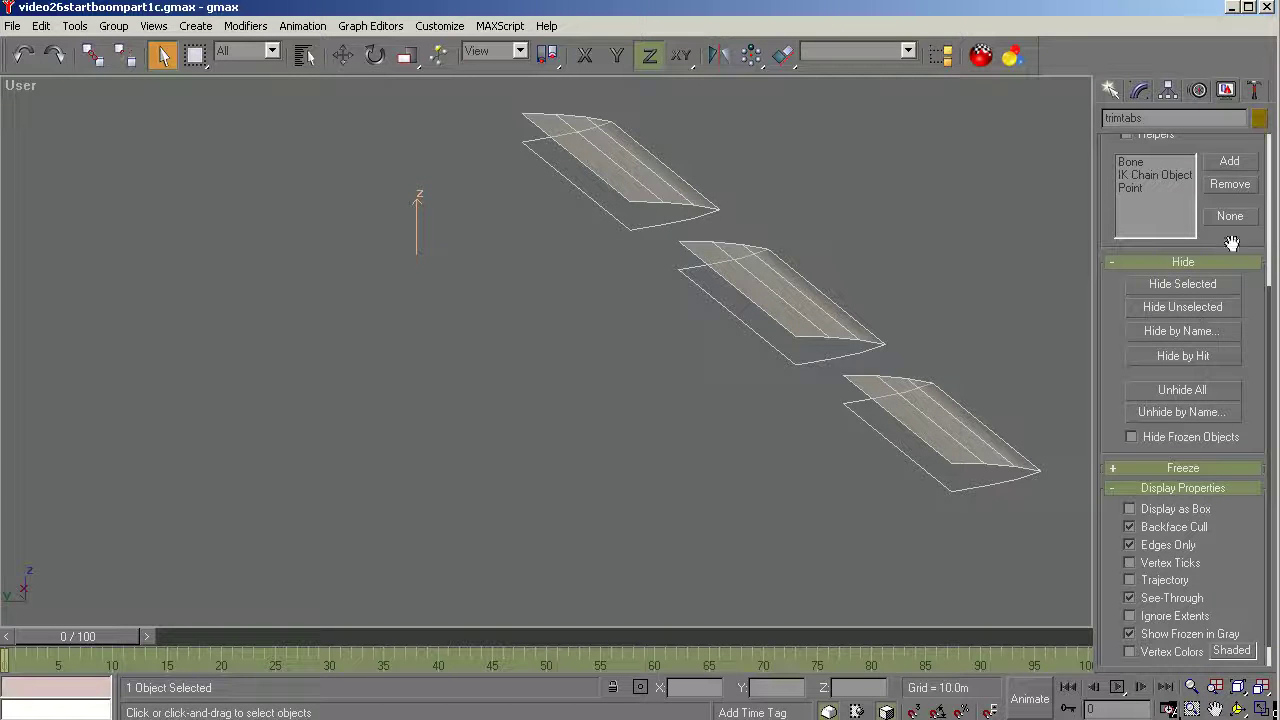
Open the trim tabs' Editable Poly for polygon-level editing.
left_click(1149, 89)
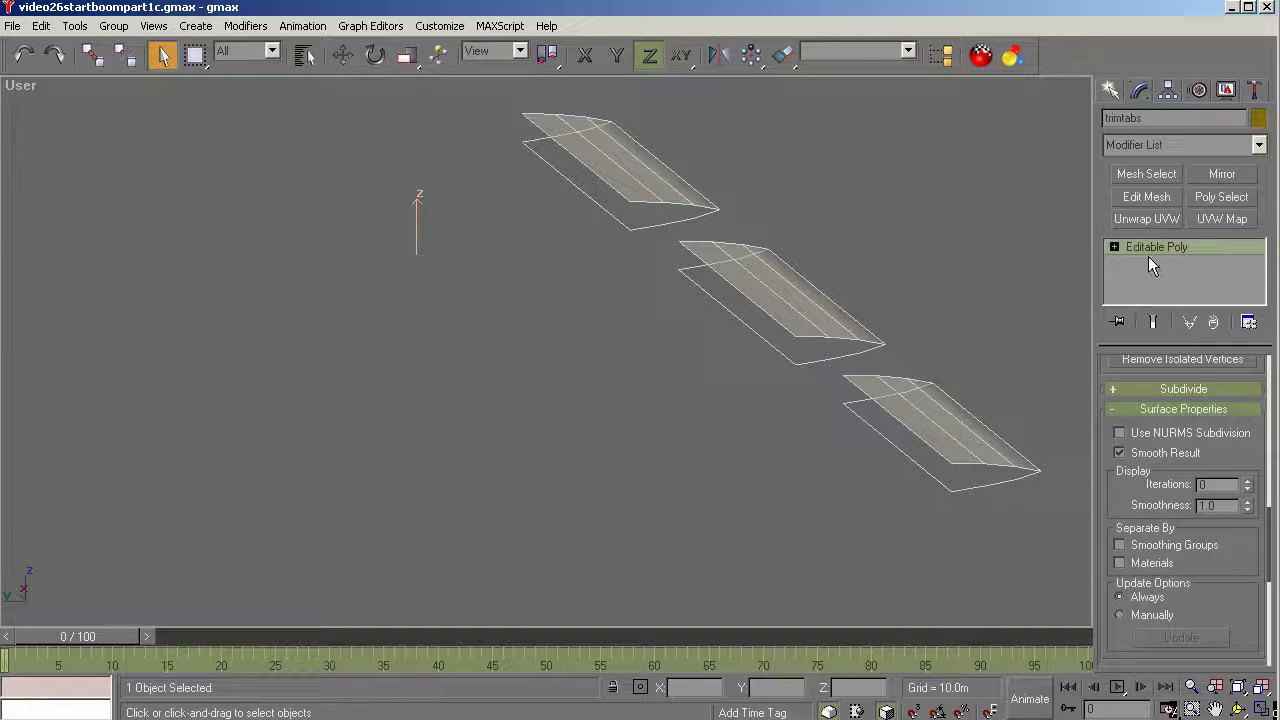
left_click(1113, 247)
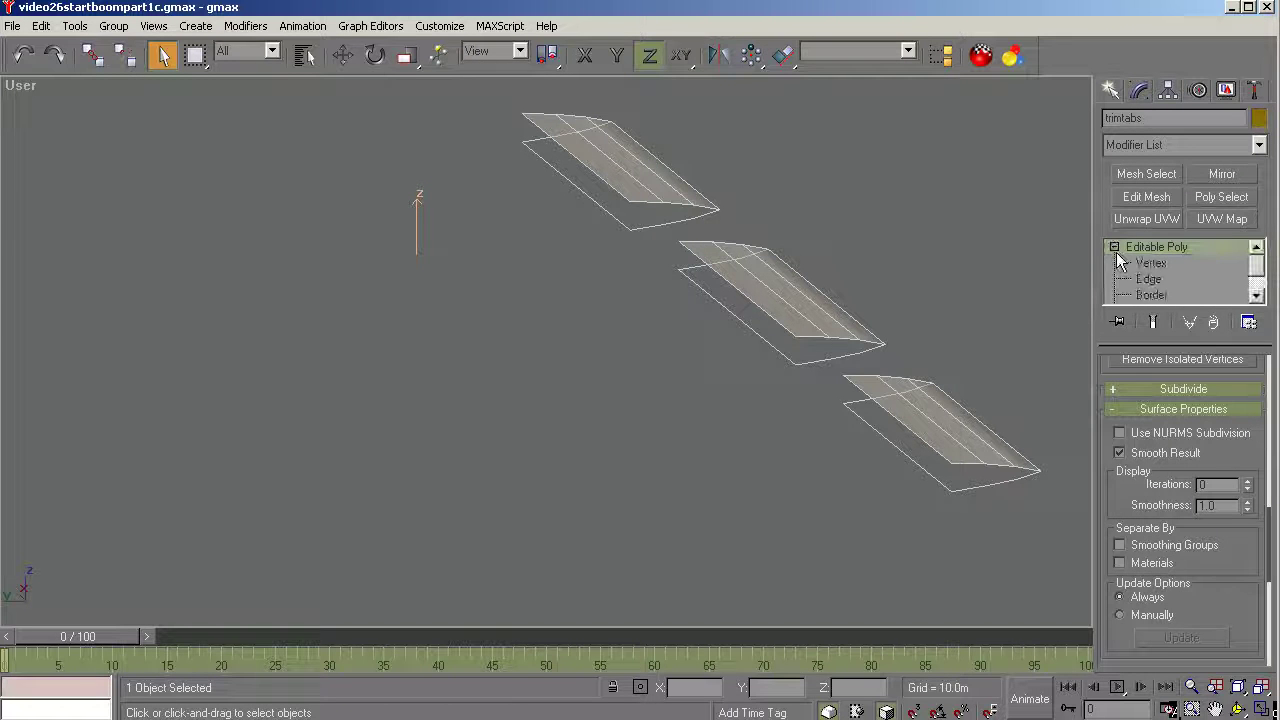
left_click(1262, 290)
left_click(1165, 280)
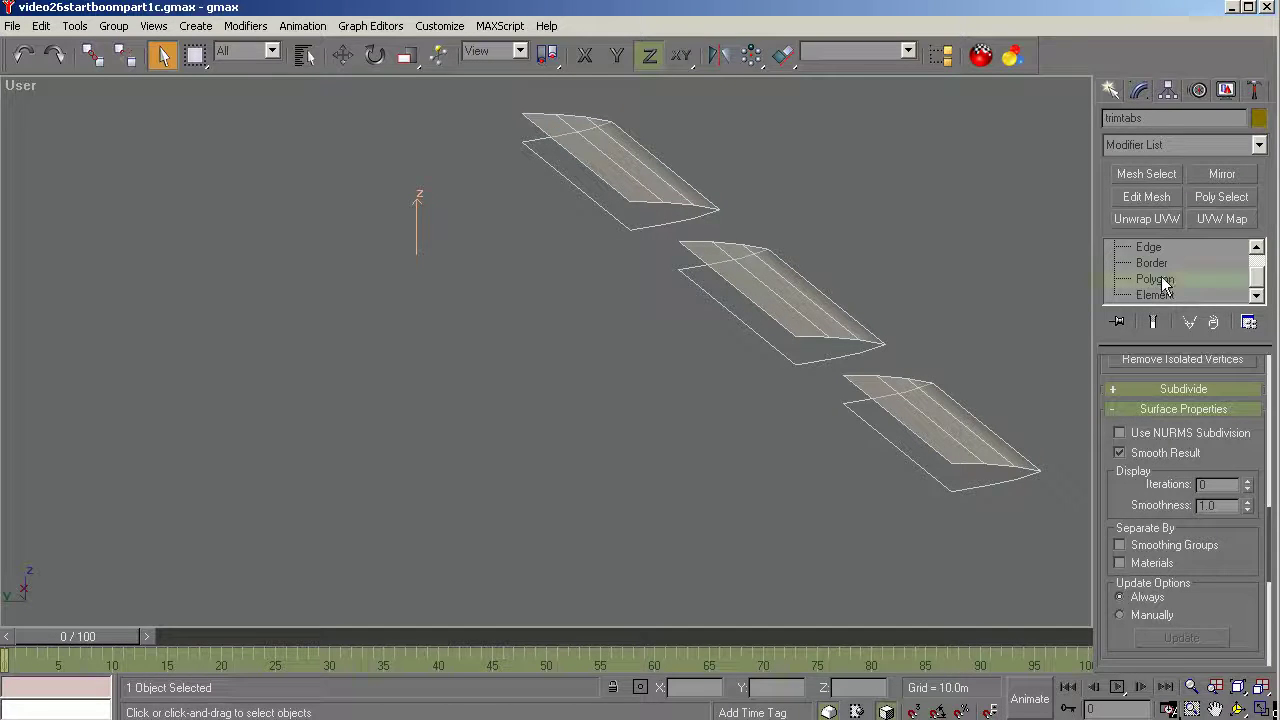
At polygon level, create a four-sided polygon from the corner vertices to close the open long side of the nearest trim tab.
left_click(779, 511)
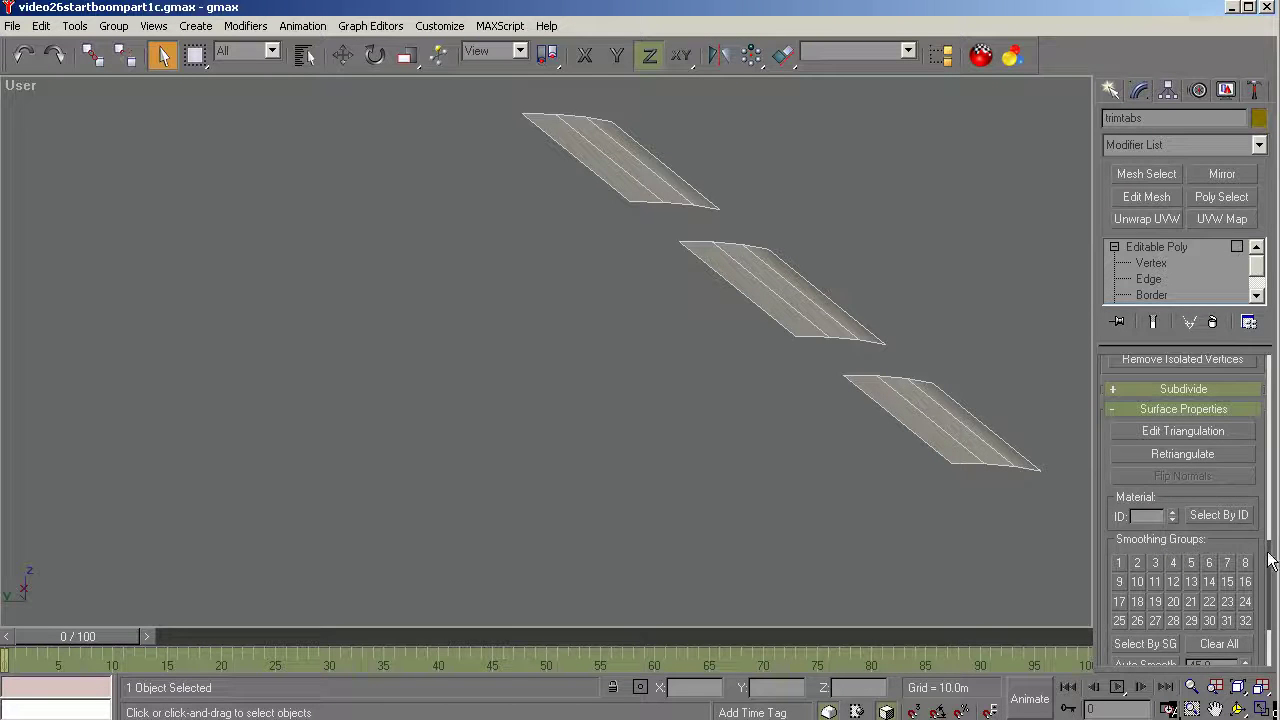
scroll(1270, 560, "up", 10)
left_click(1141, 594)
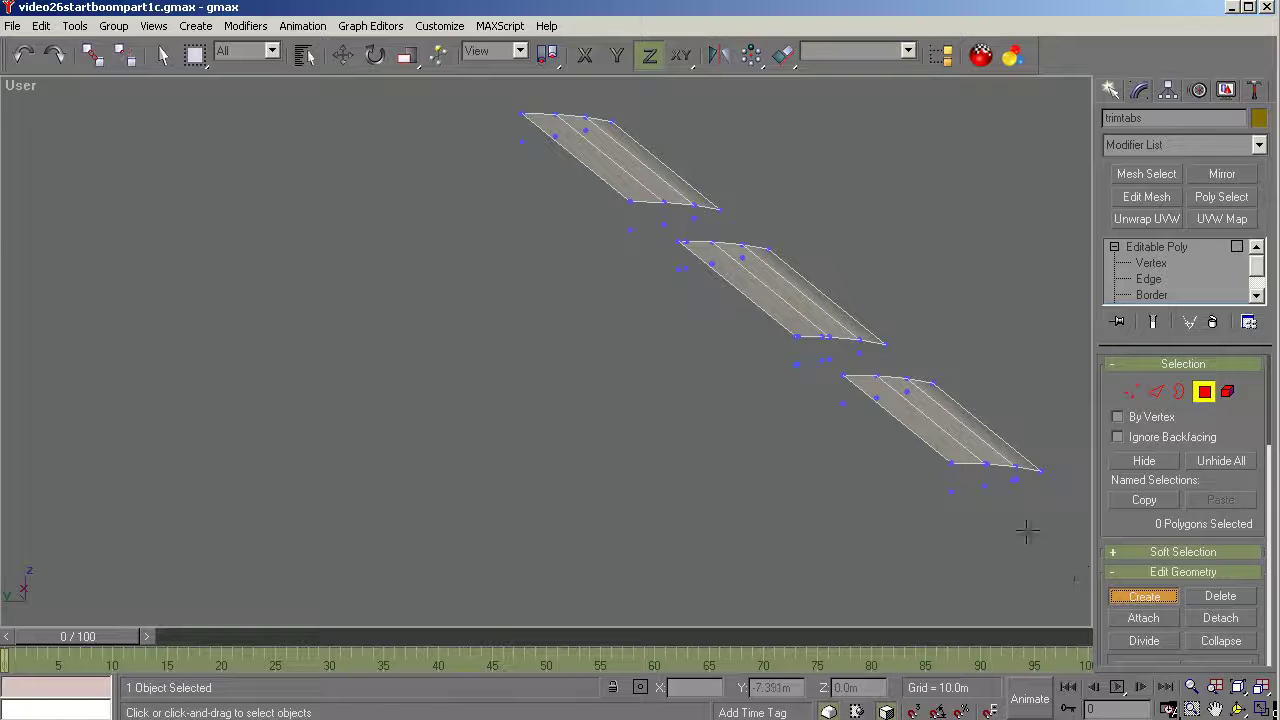
left_click(951, 491)
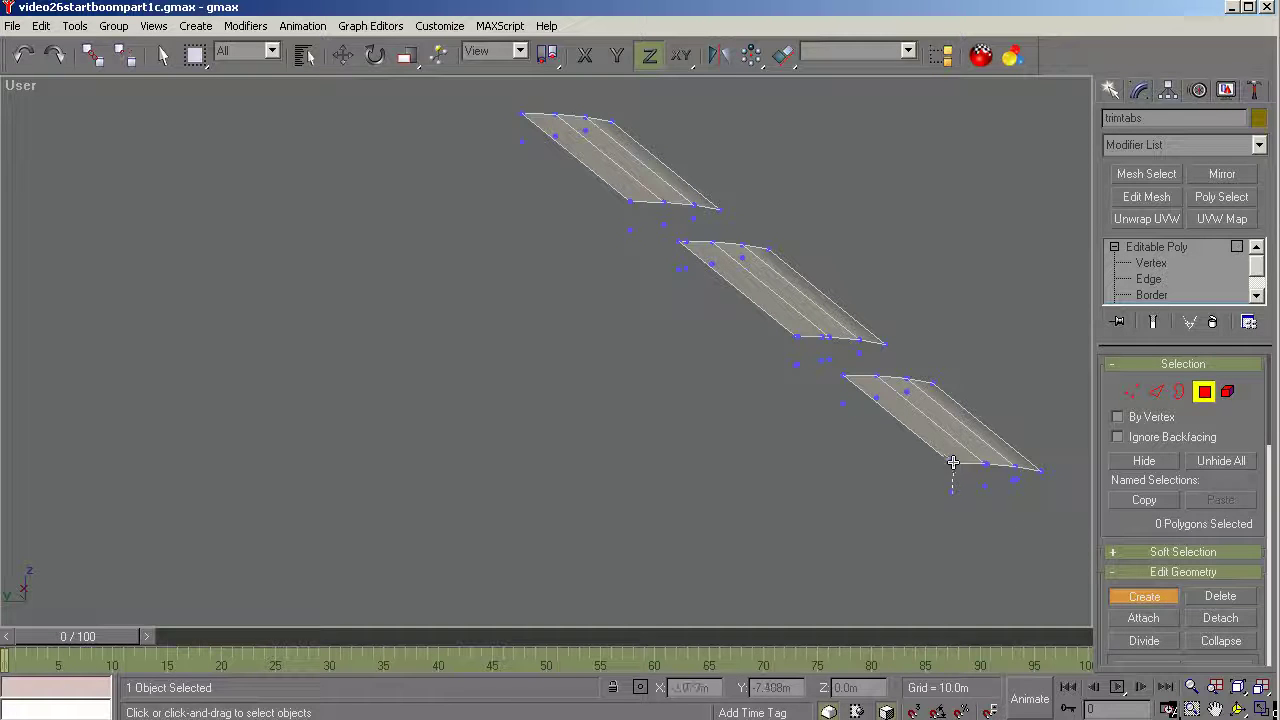
scroll(871, 409, "up", 5)
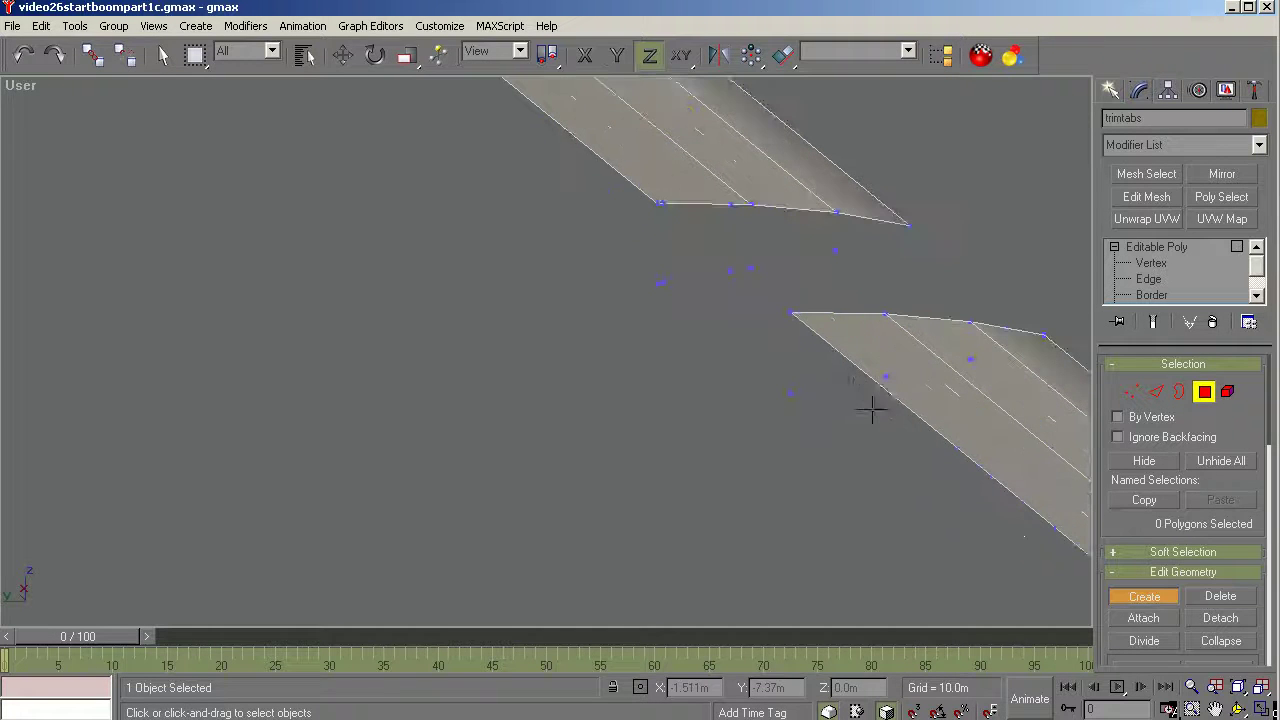
left_click(791, 314)
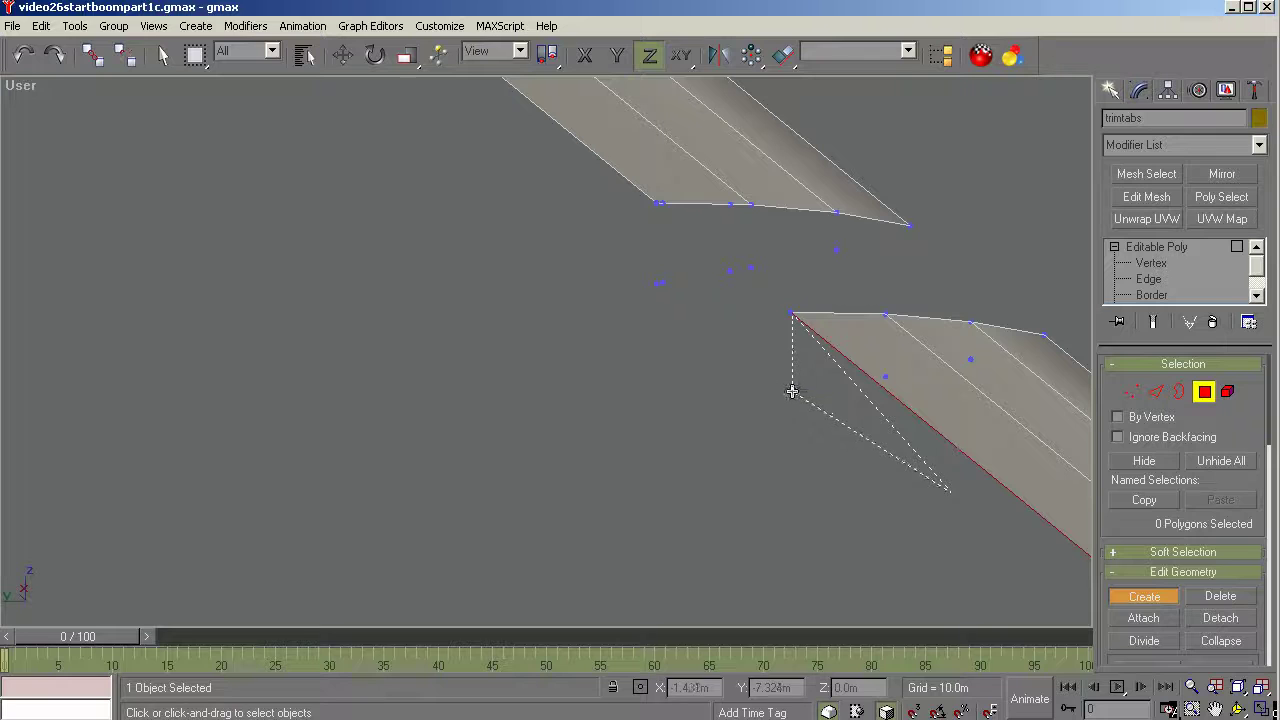
left_click(791, 391)
scroll(791, 391, "down", 3)
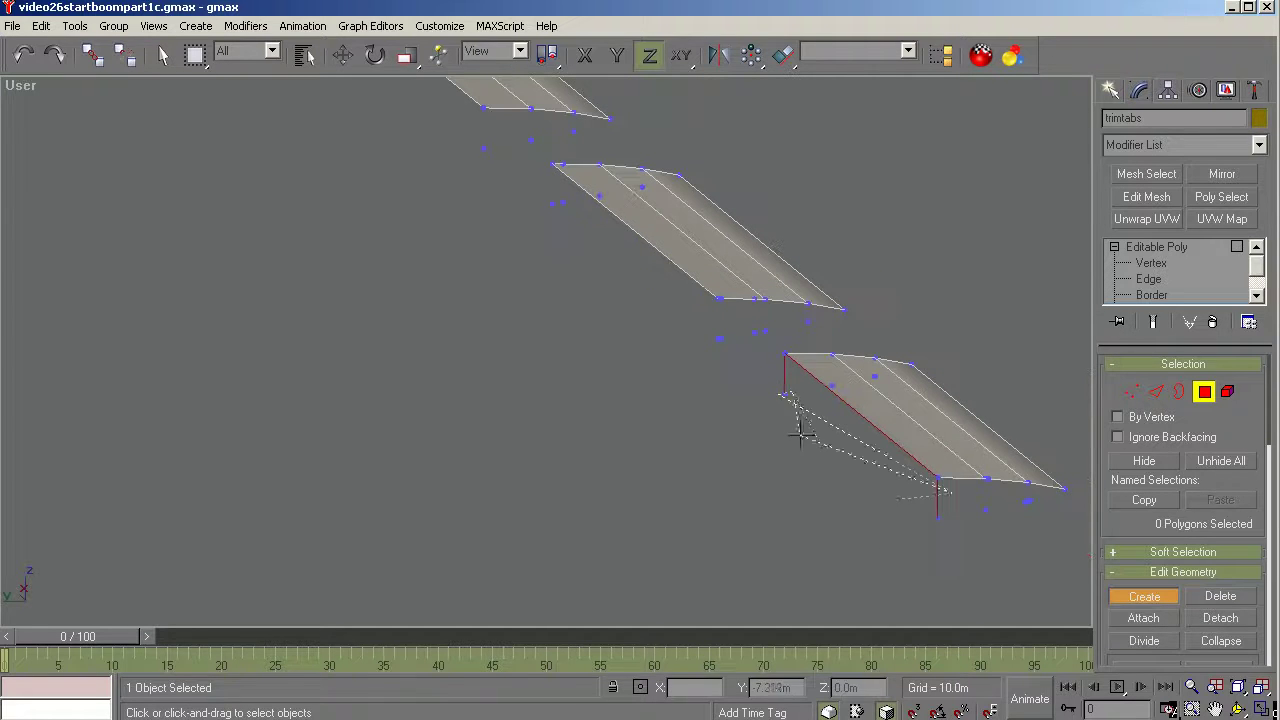
left_click(937, 517)
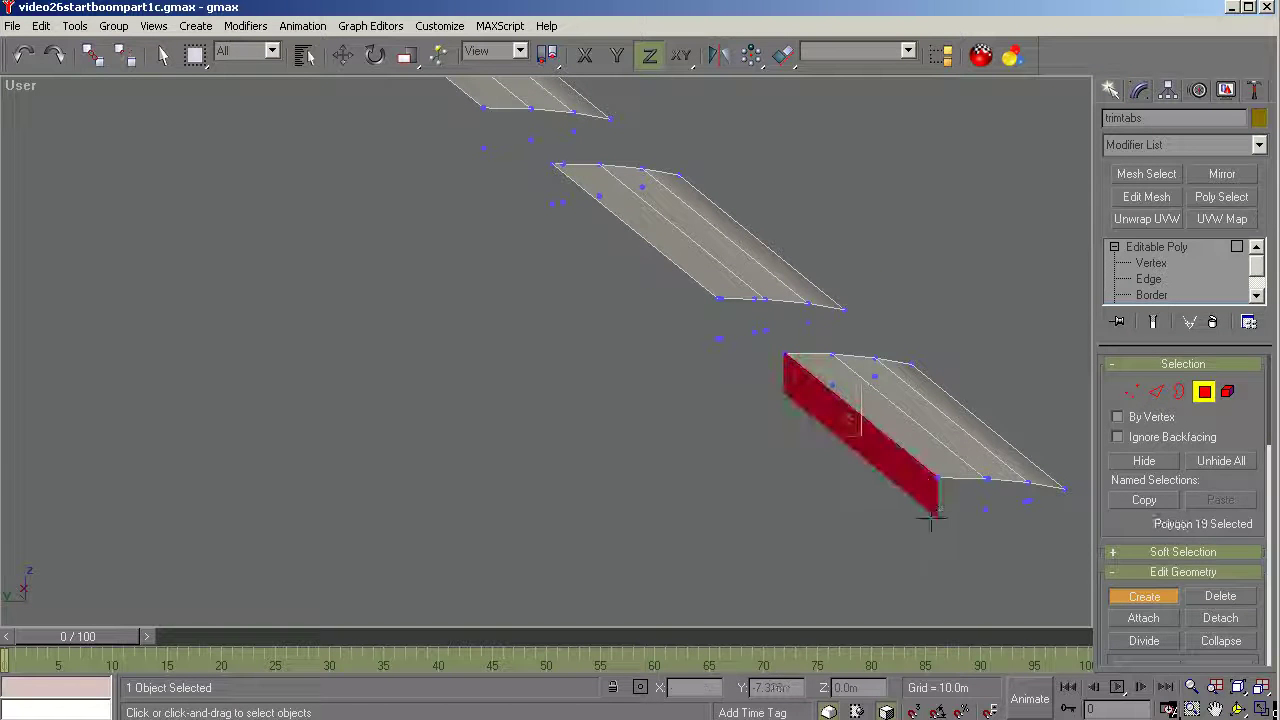
Create a four-sided polygon from the corner vertices to close the open long side of the middle trim tab.
scroll(580, 178, "up", 4)
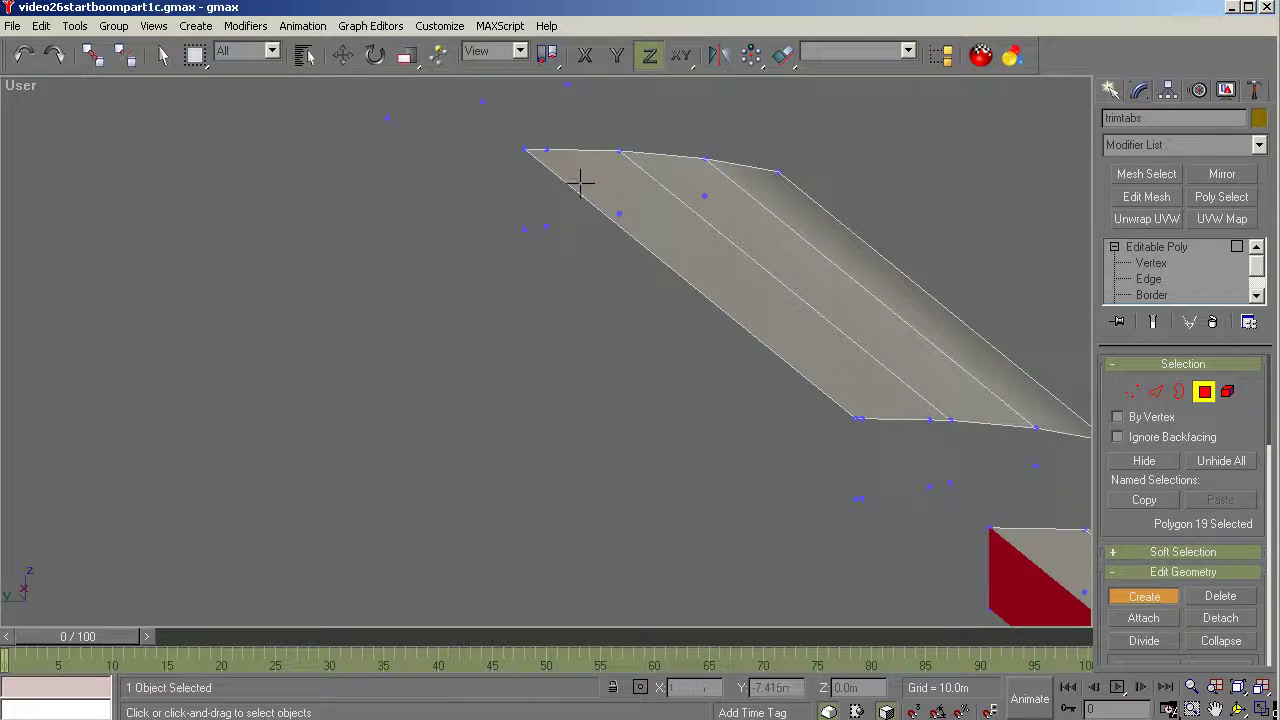
scroll(740, 343, "up", 2)
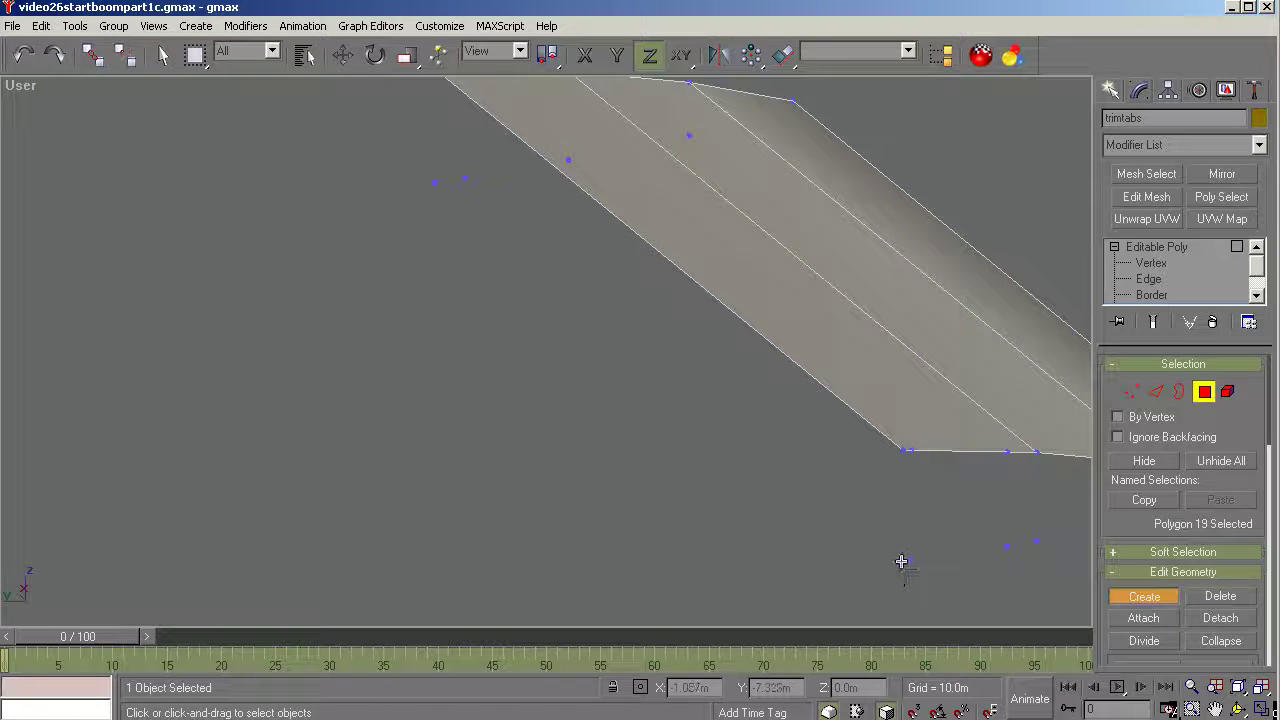
left_click(903, 450)
scroll(890, 452, "down", 2)
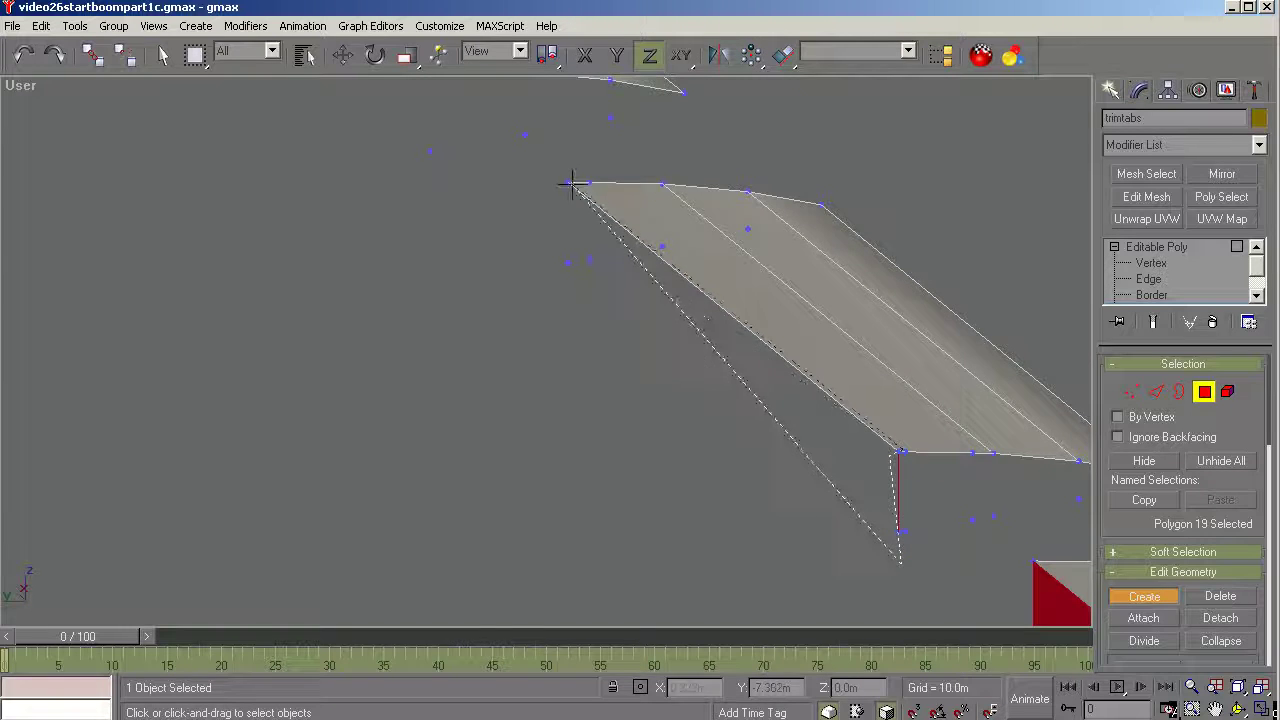
scroll(565, 185, "up", 3)
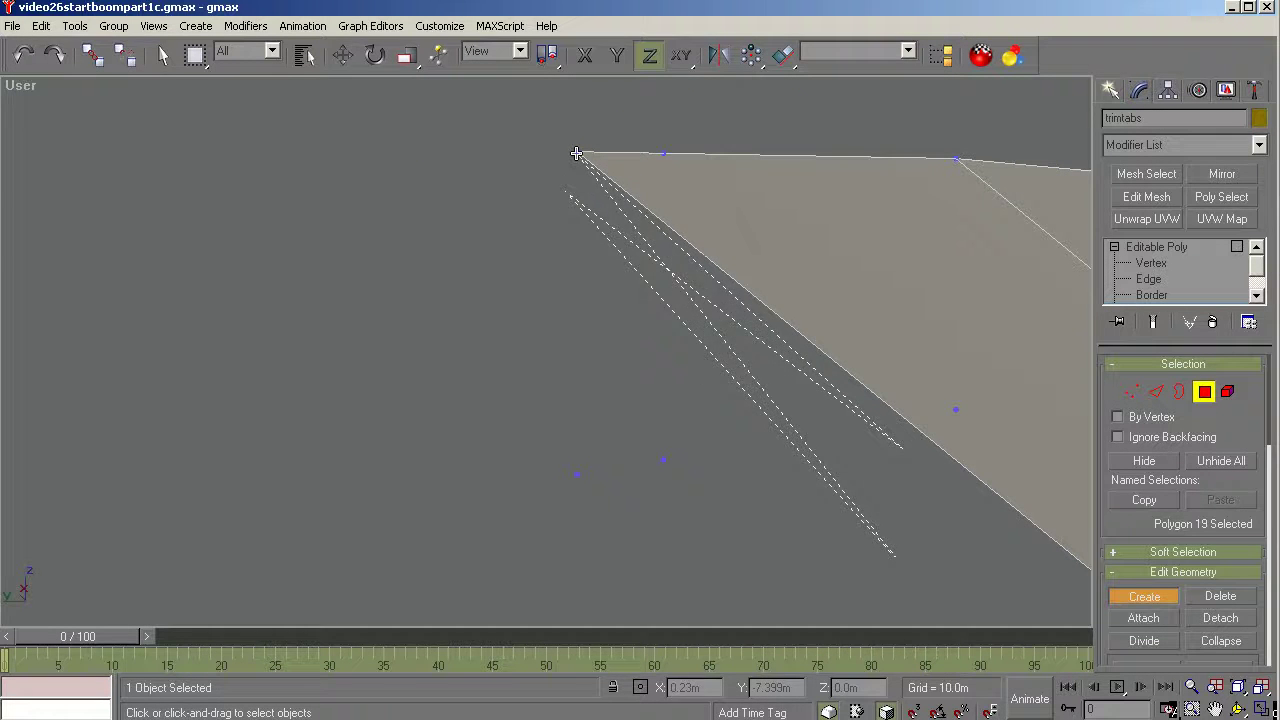
left_click(578, 155)
scroll(514, 400, "down", 4)
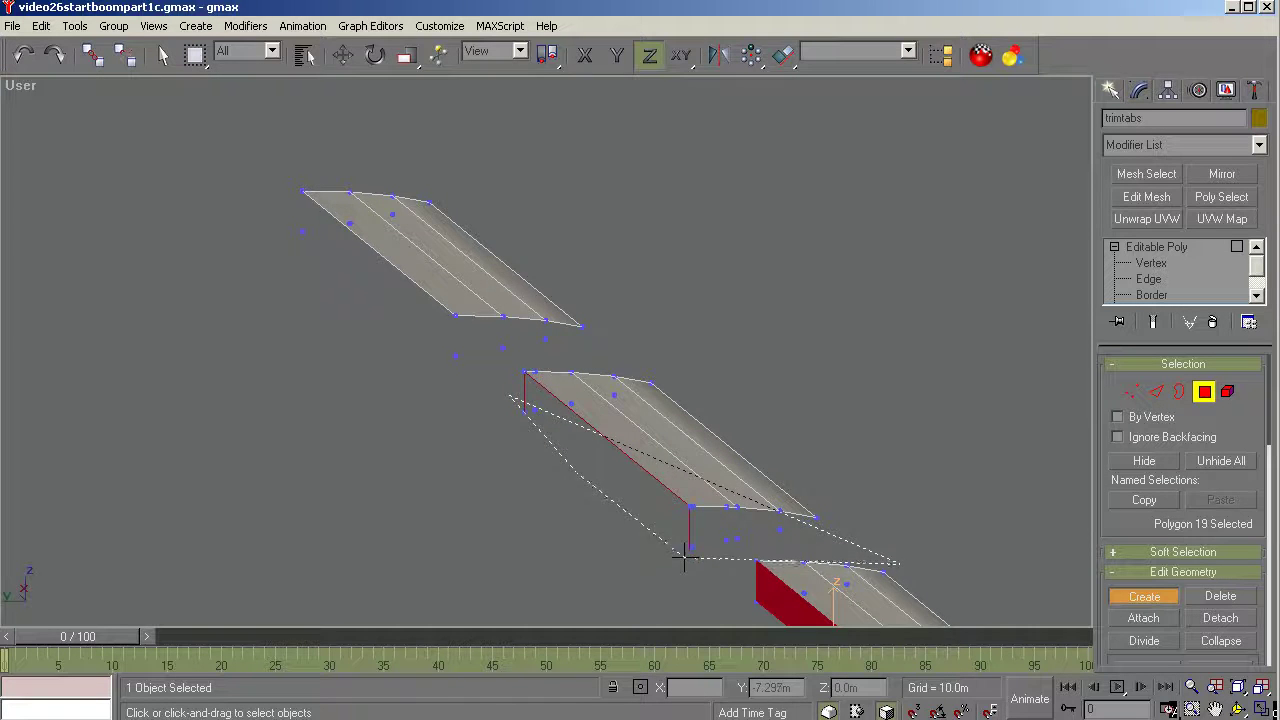
scroll(683, 548, "up", 5)
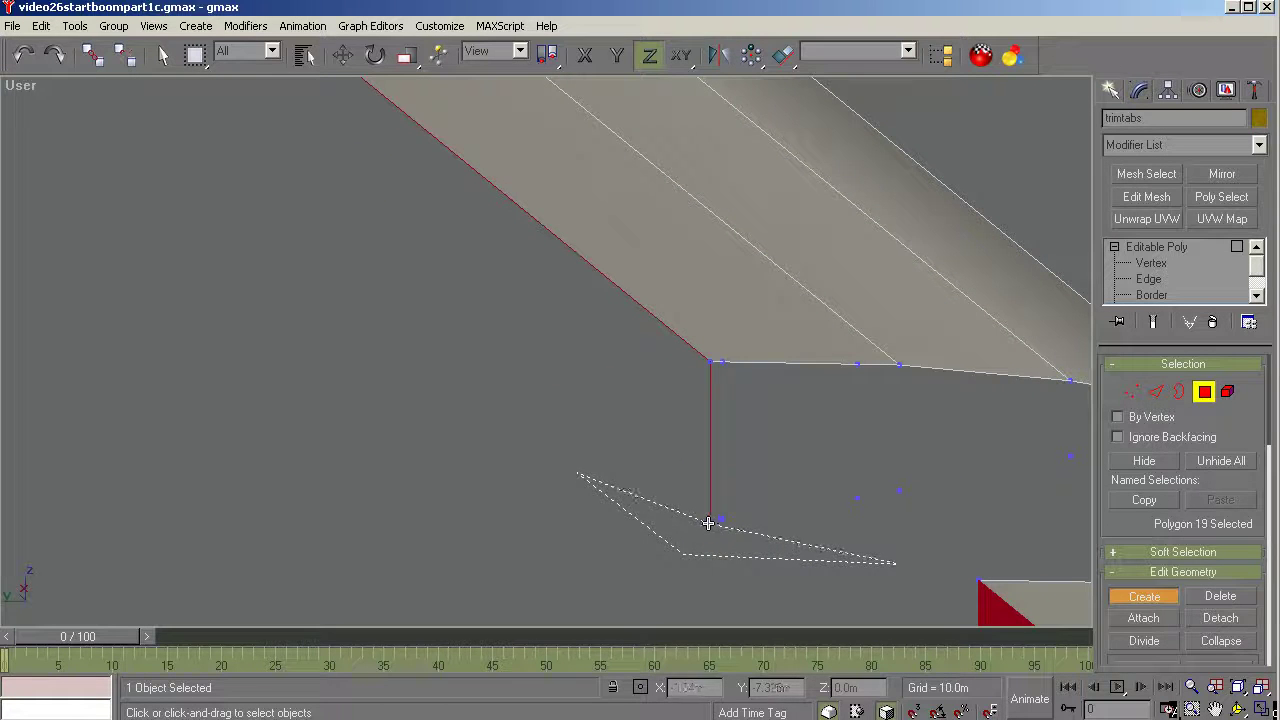
left_click(710, 522)
scroll(705, 525, "down", 4)
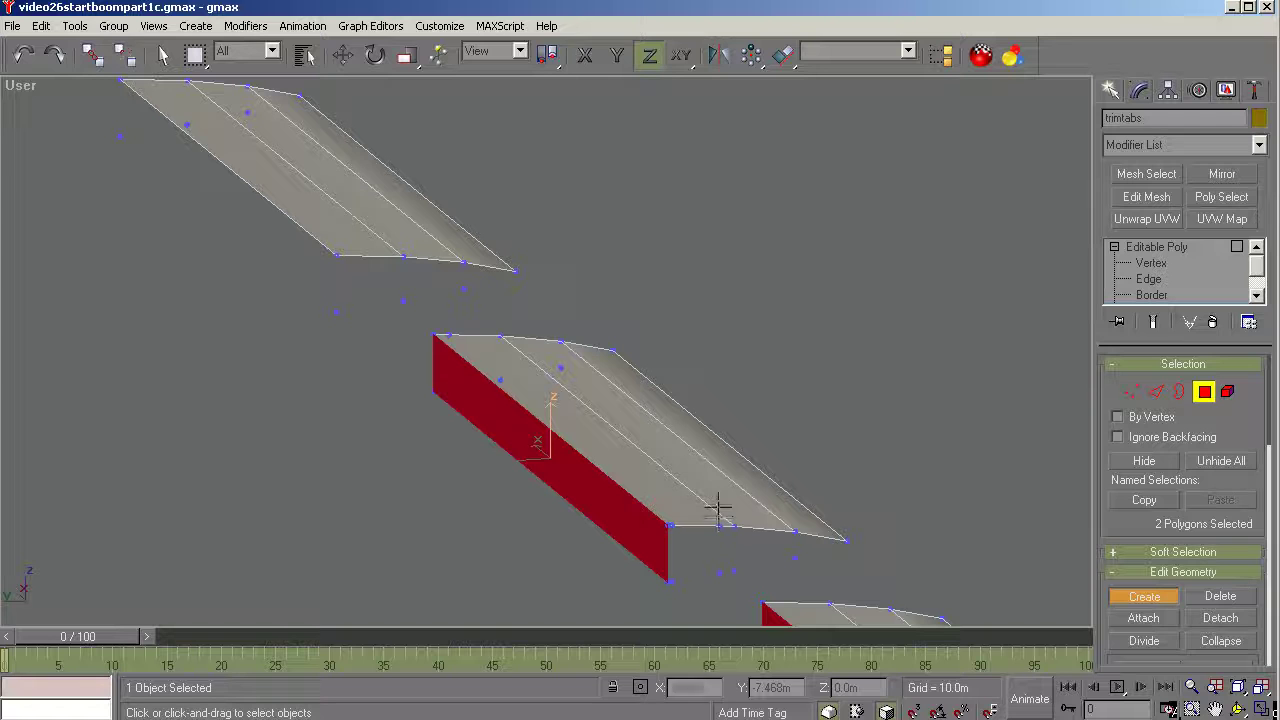
Create a four-sided polygon closing the open long side of the farthest trim tab and leave polygon creation.
scroll(740, 480, "down", 2)
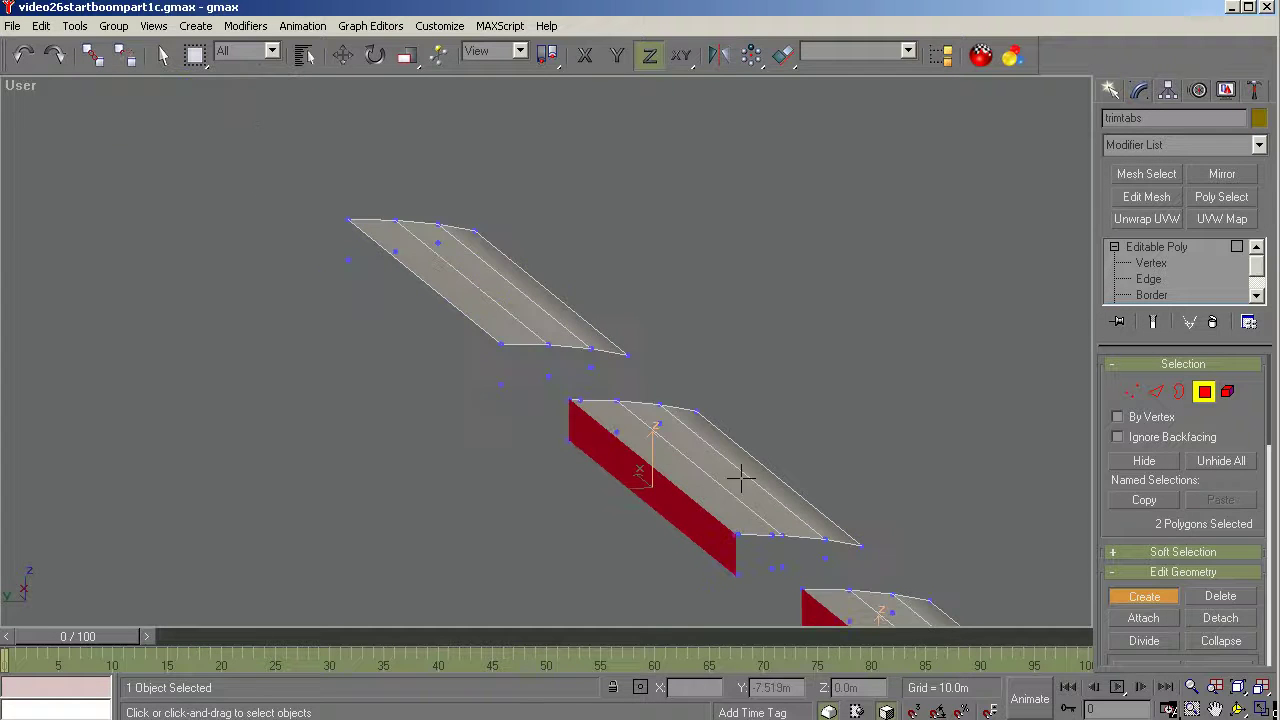
scroll(341, 239, "up", 3)
scroll(511, 361, "down", 2)
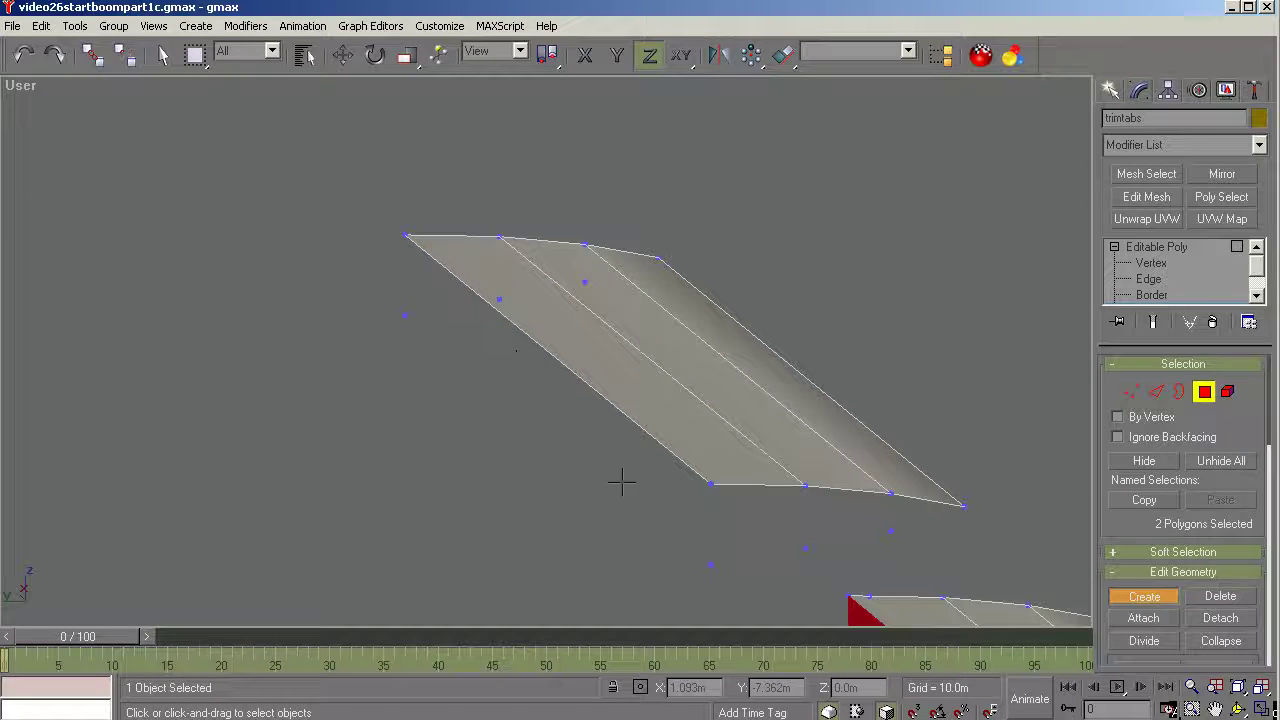
left_click(710, 566)
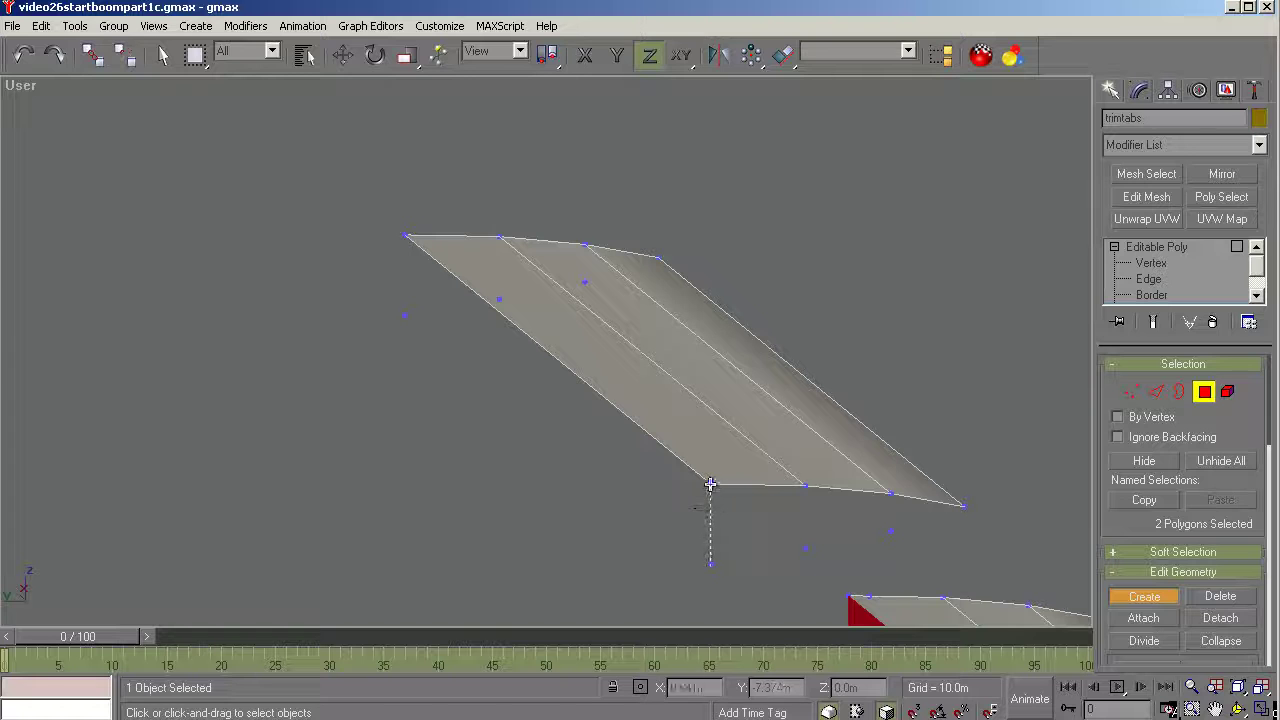
left_click(710, 484)
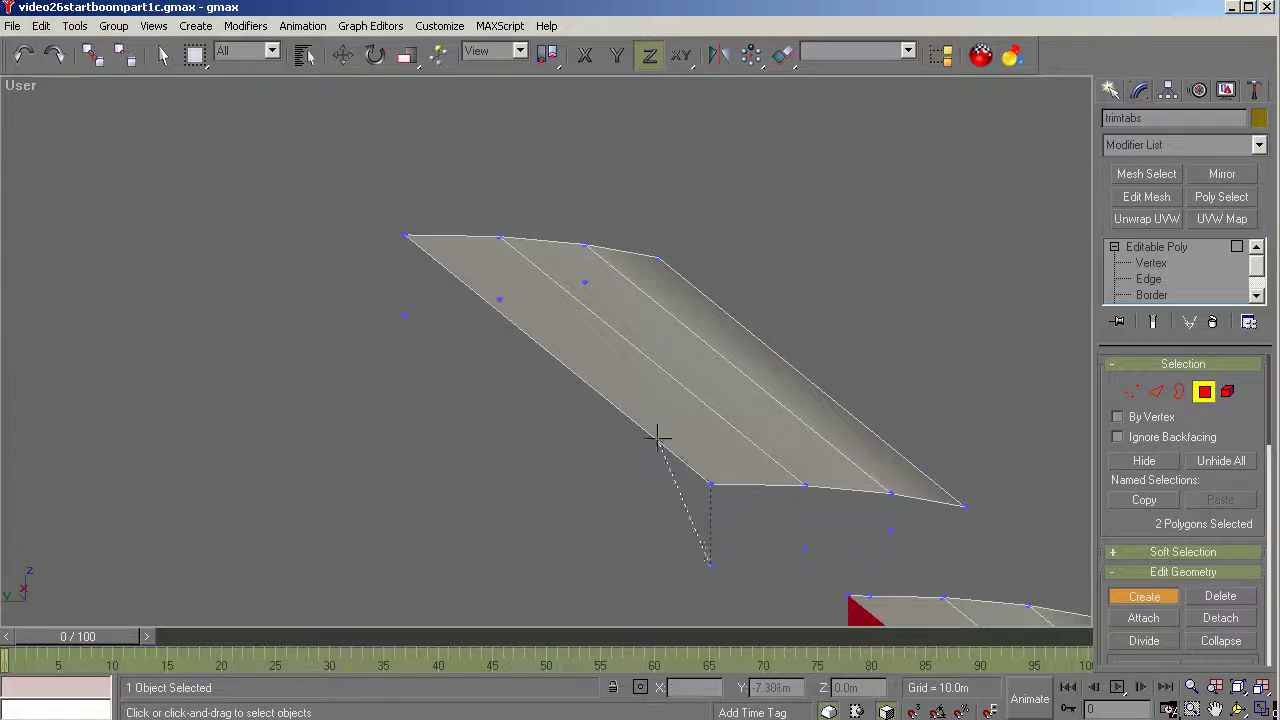
left_click(404, 234)
scroll(406, 229, "up", 3)
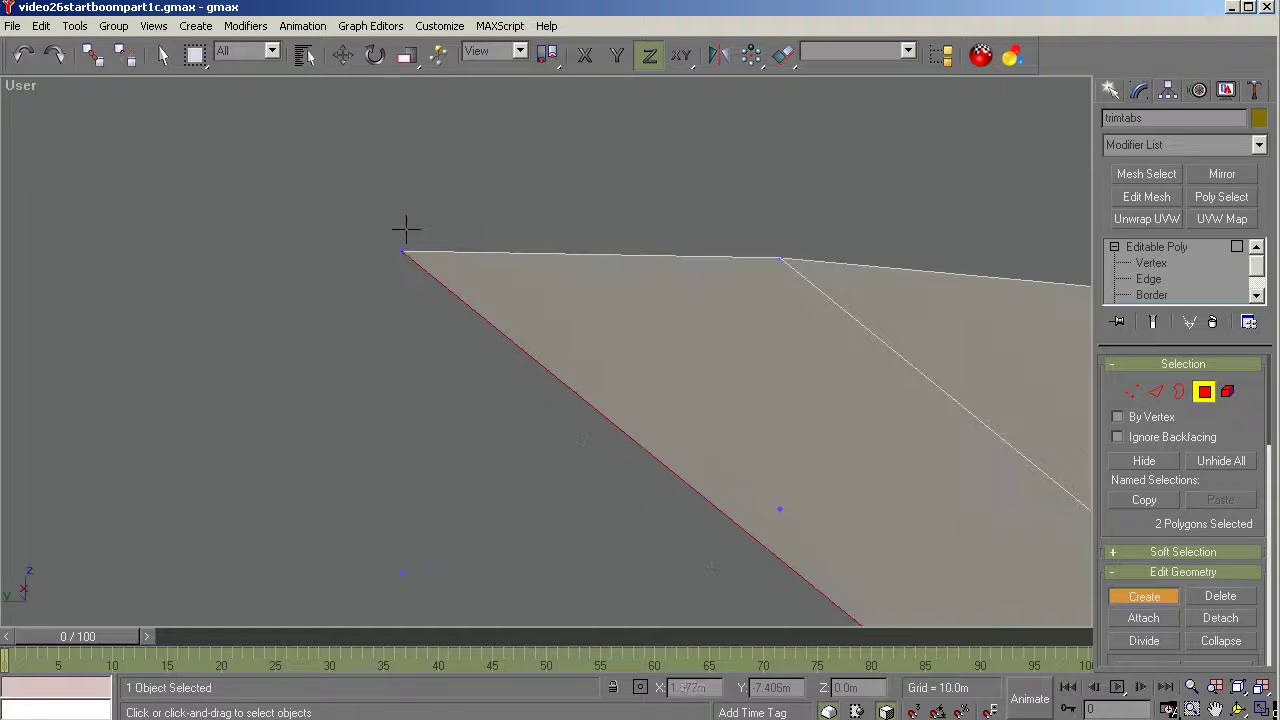
scroll(427, 302, "down", 3)
scroll(429, 411, "up", 3)
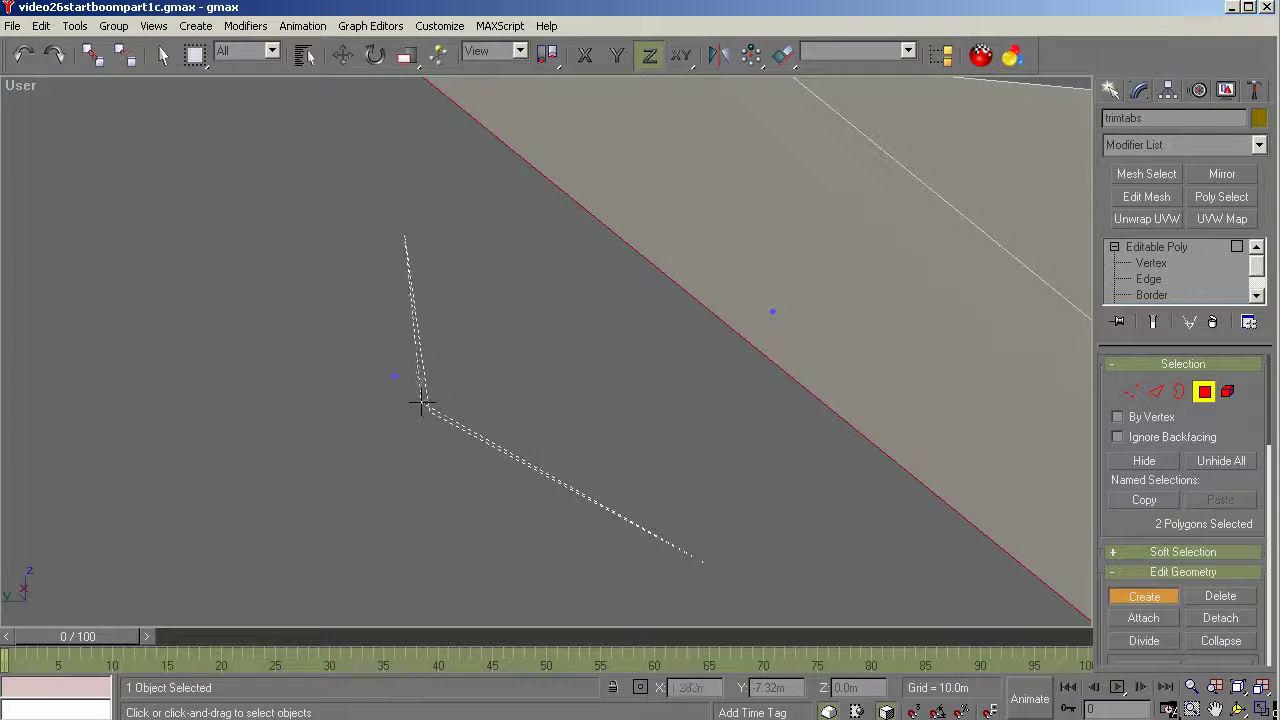
left_click(395, 378)
scroll(371, 356, "down", 4)
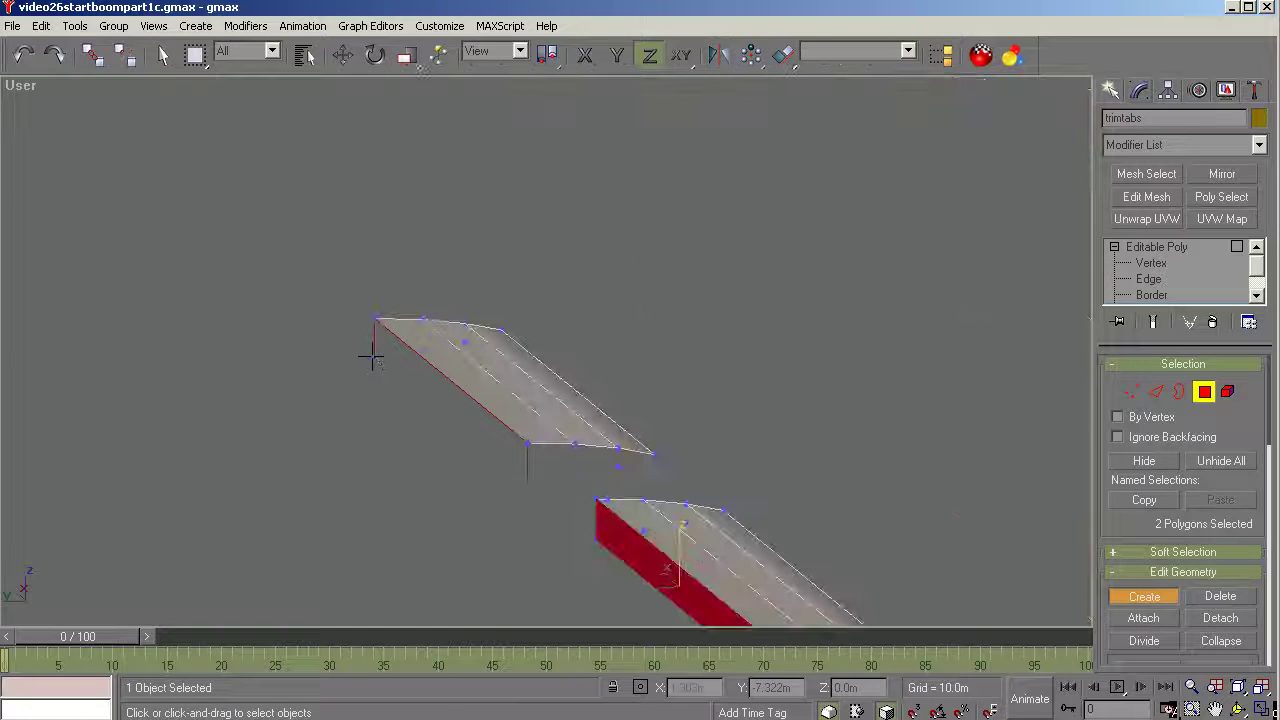
left_click(528, 487)
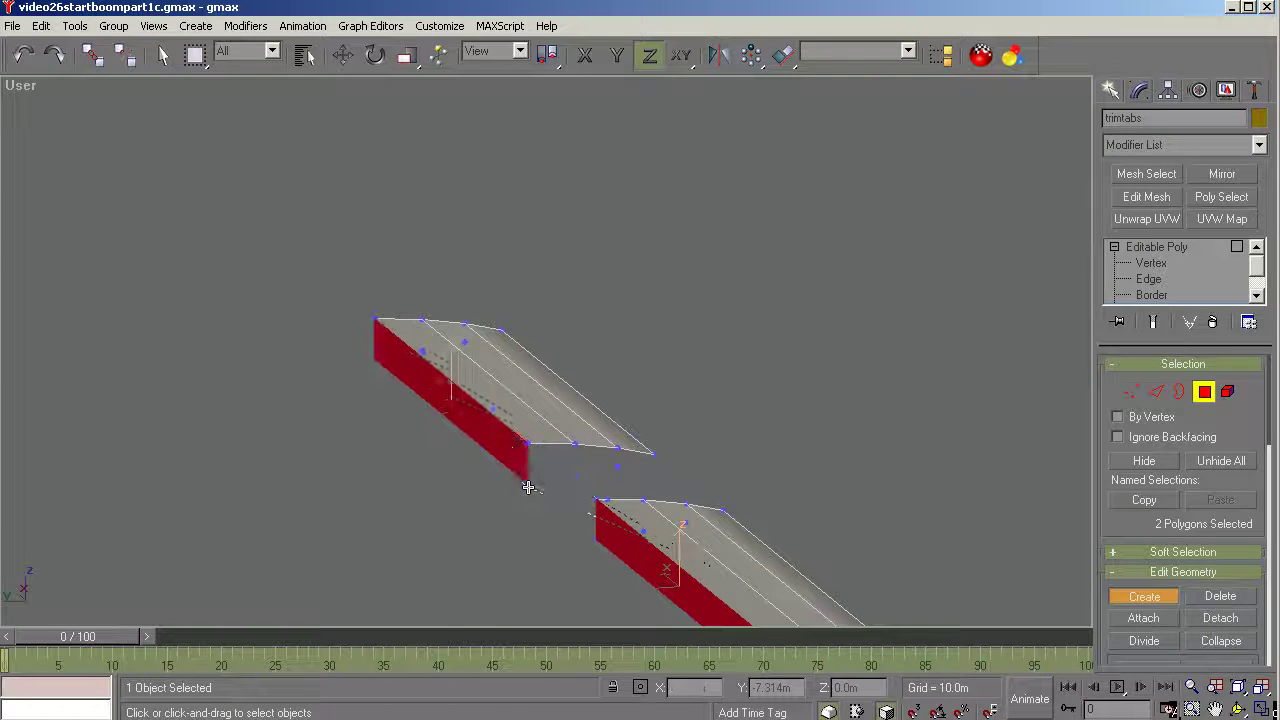
left_click(1145, 597)
At border level, cap the open borders at both ends of the farthest trim tab.
left_click(1180, 391)
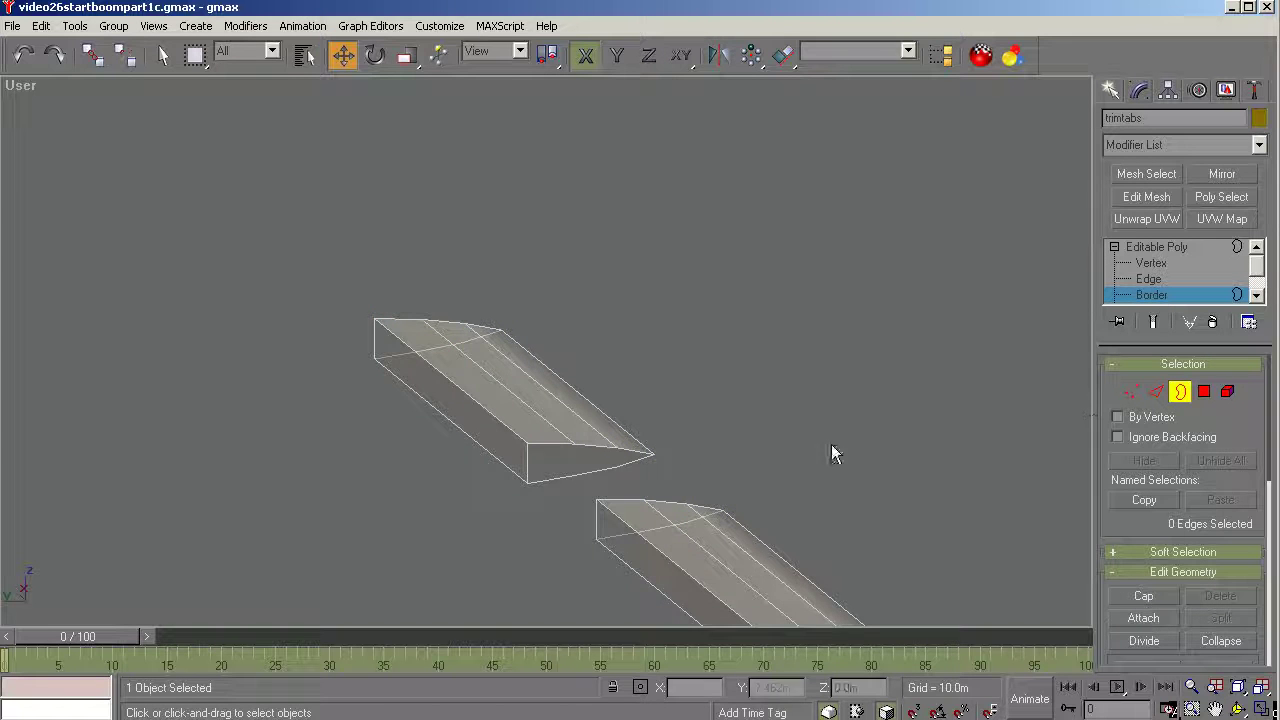
left_click(415, 323)
left_click(1143, 596)
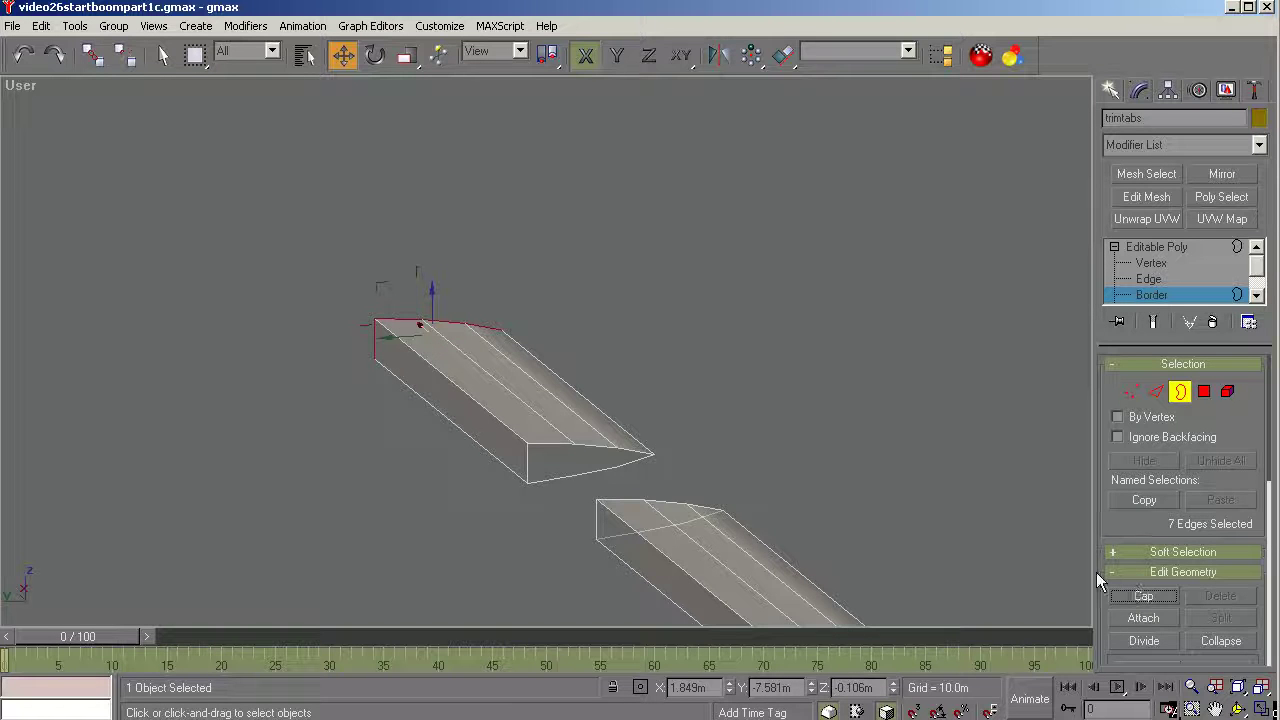
left_click(556, 443)
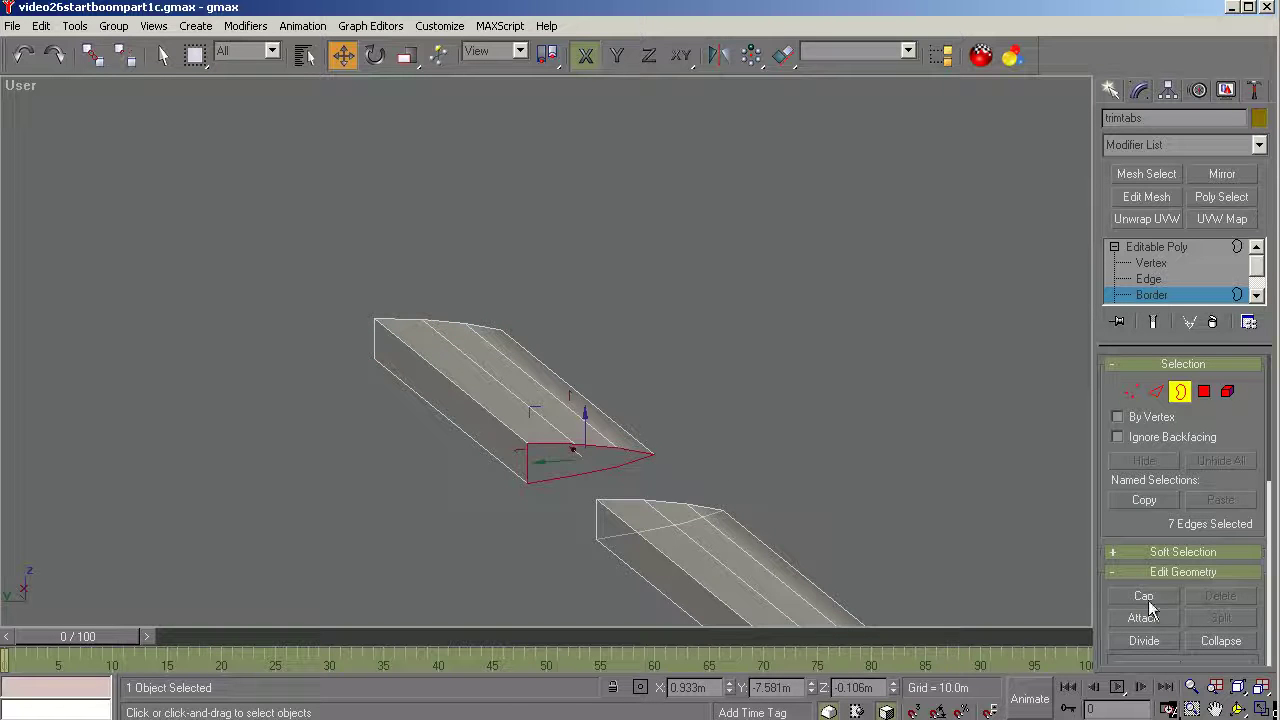
Cap the open borders at both ends of the middle trim tab.
left_click(641, 499)
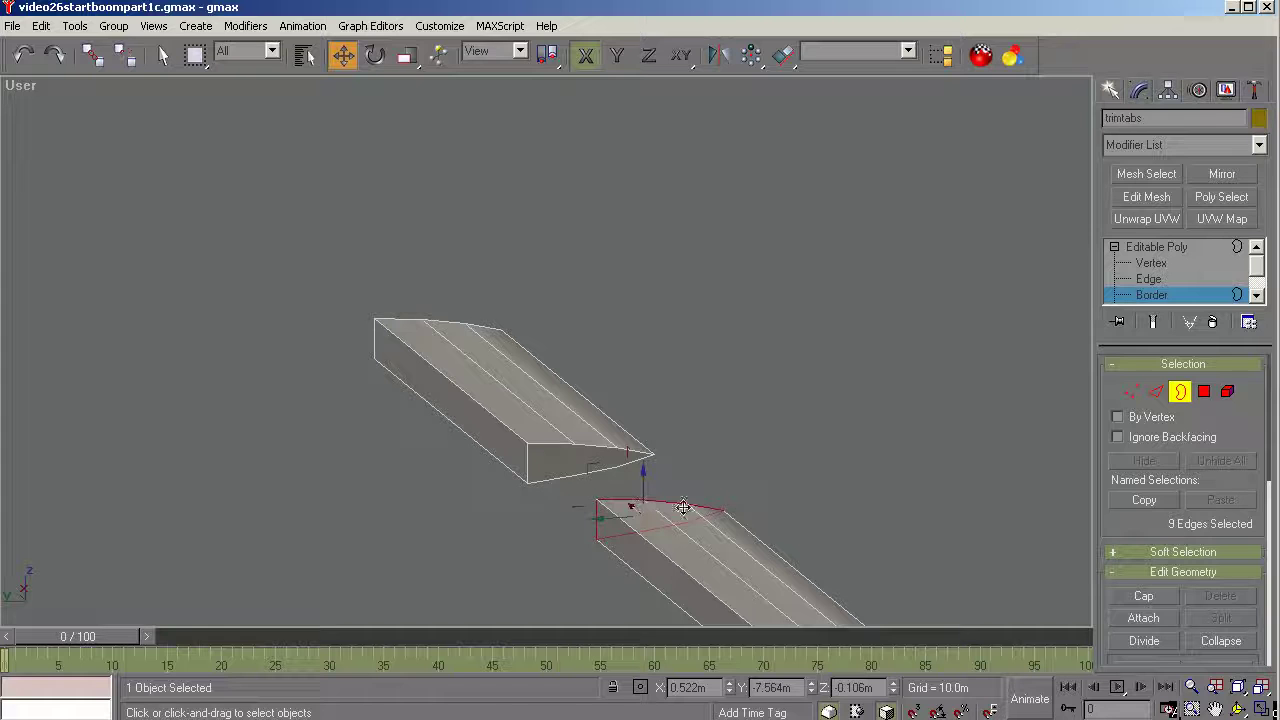
left_click(1141, 597)
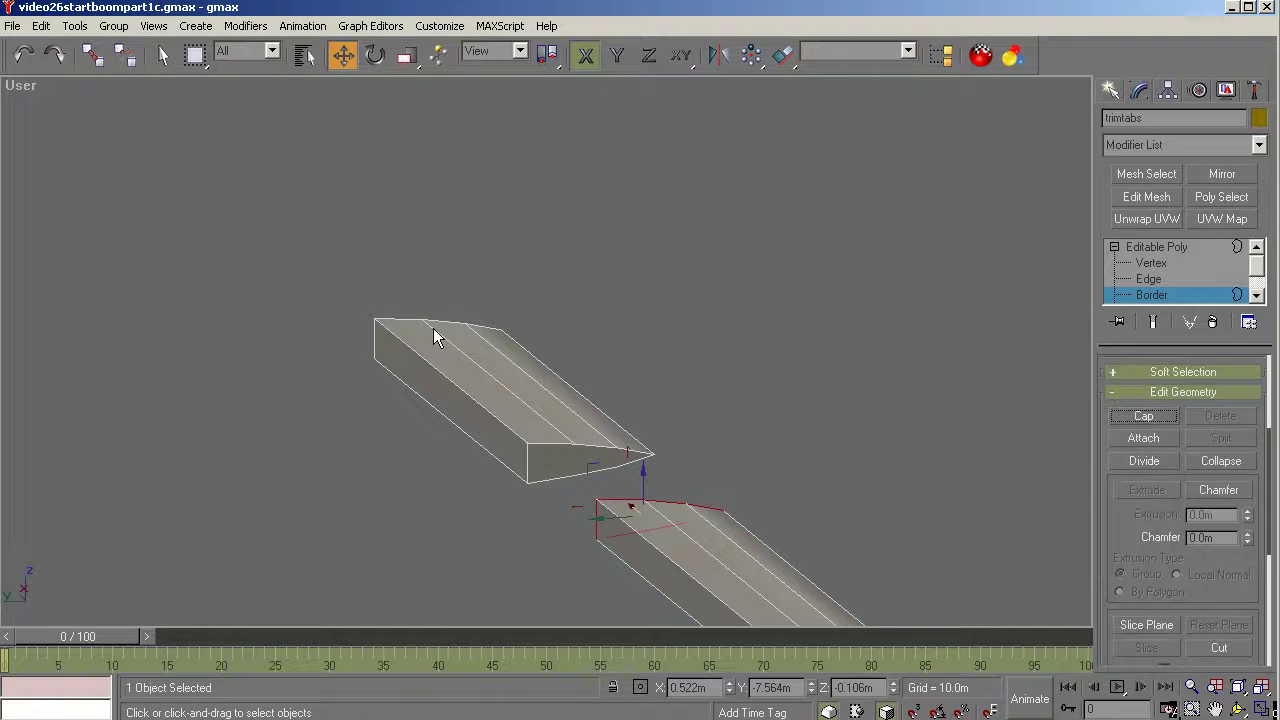
left_click(1215, 708)
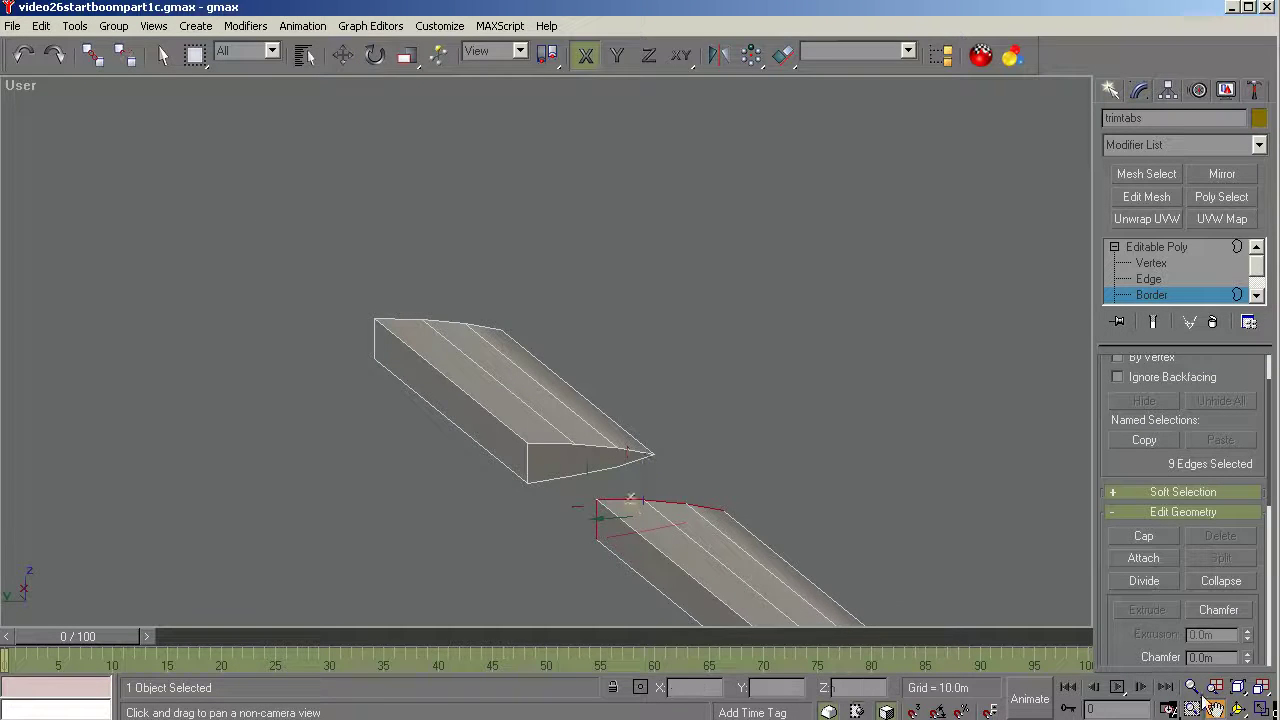
left_click_drag(896, 492, 647, 378)
right_click(616, 420)
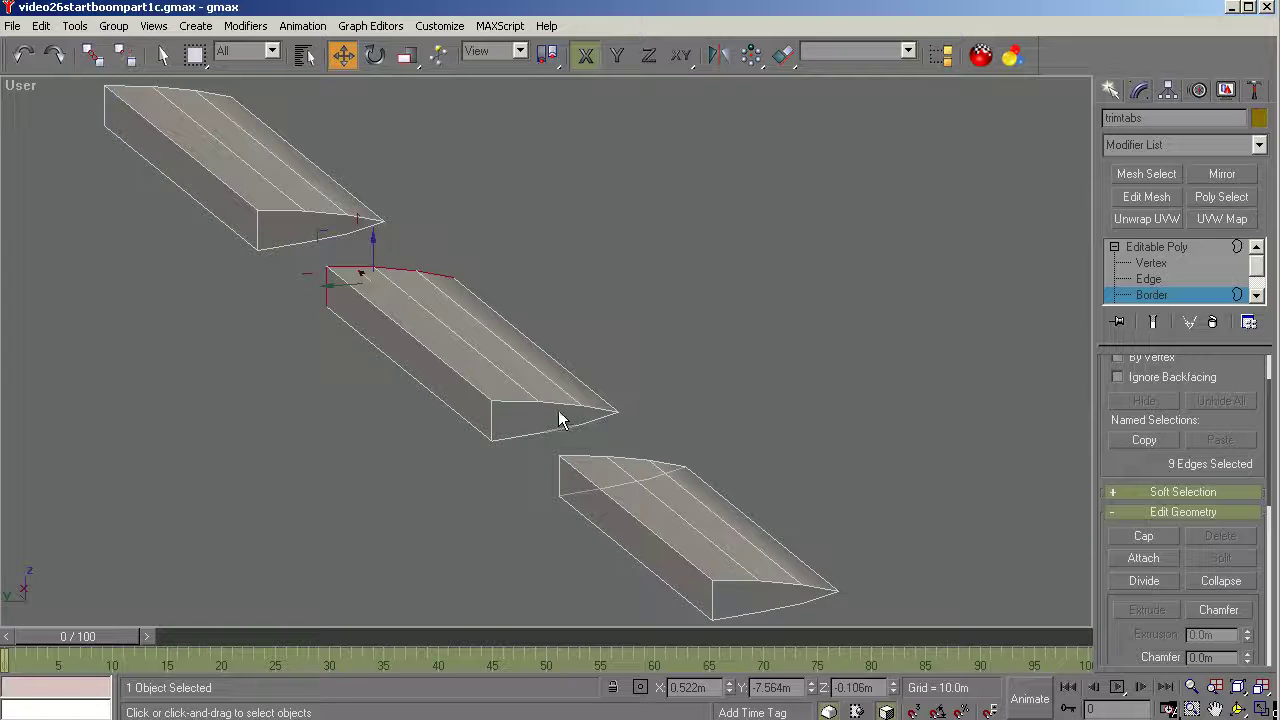
left_click(524, 403)
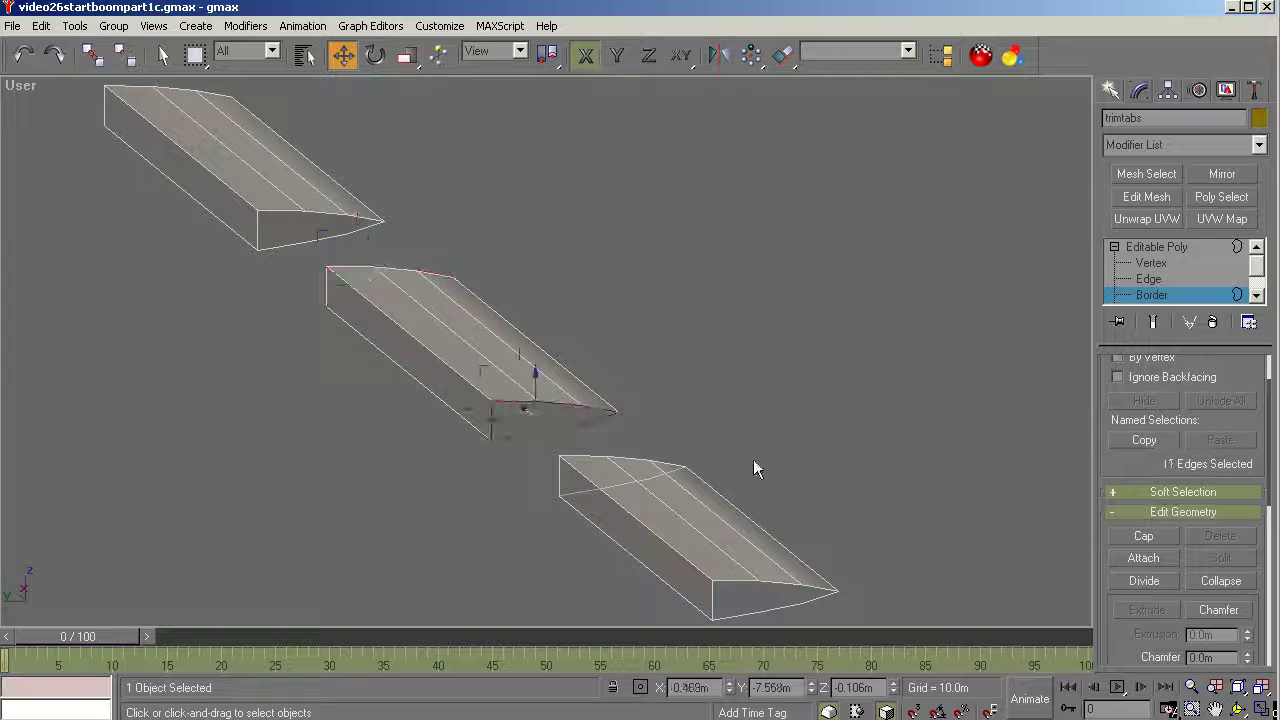
left_click(1143, 536)
Cap the open borders at both ends of the nearest trim tab.
left_click(595, 456)
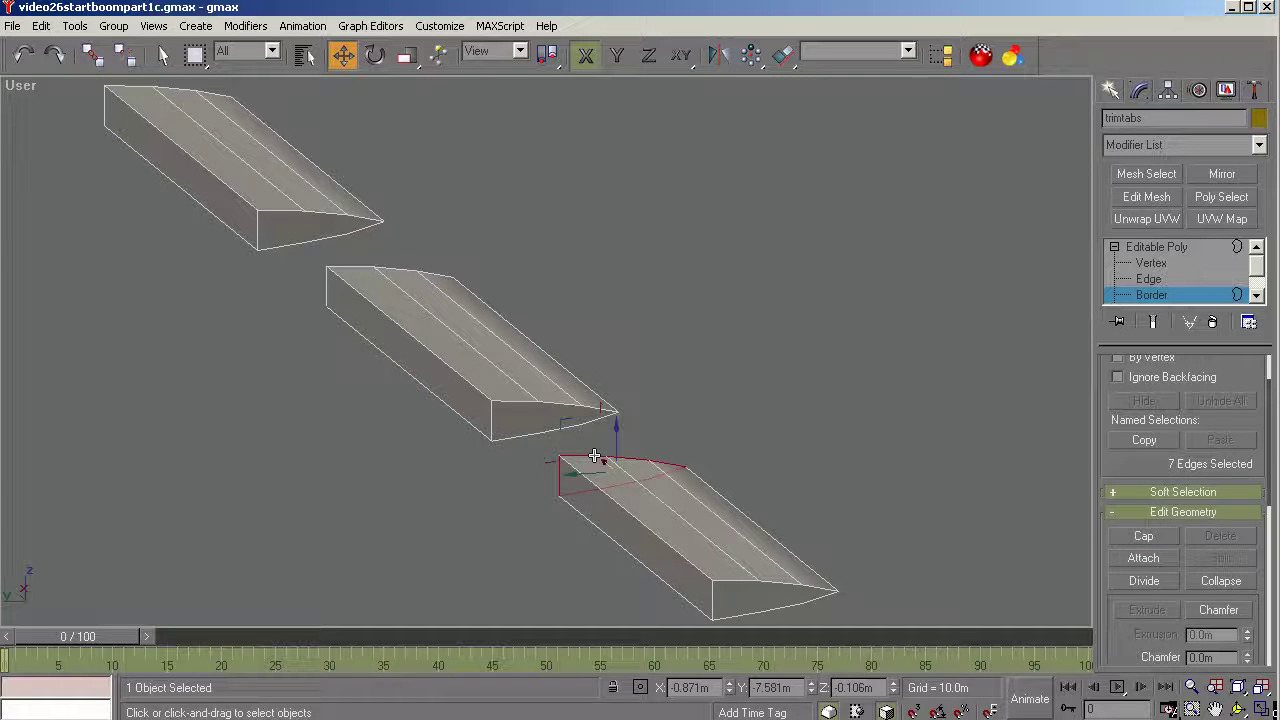
left_click(1143, 537)
left_click(822, 588)
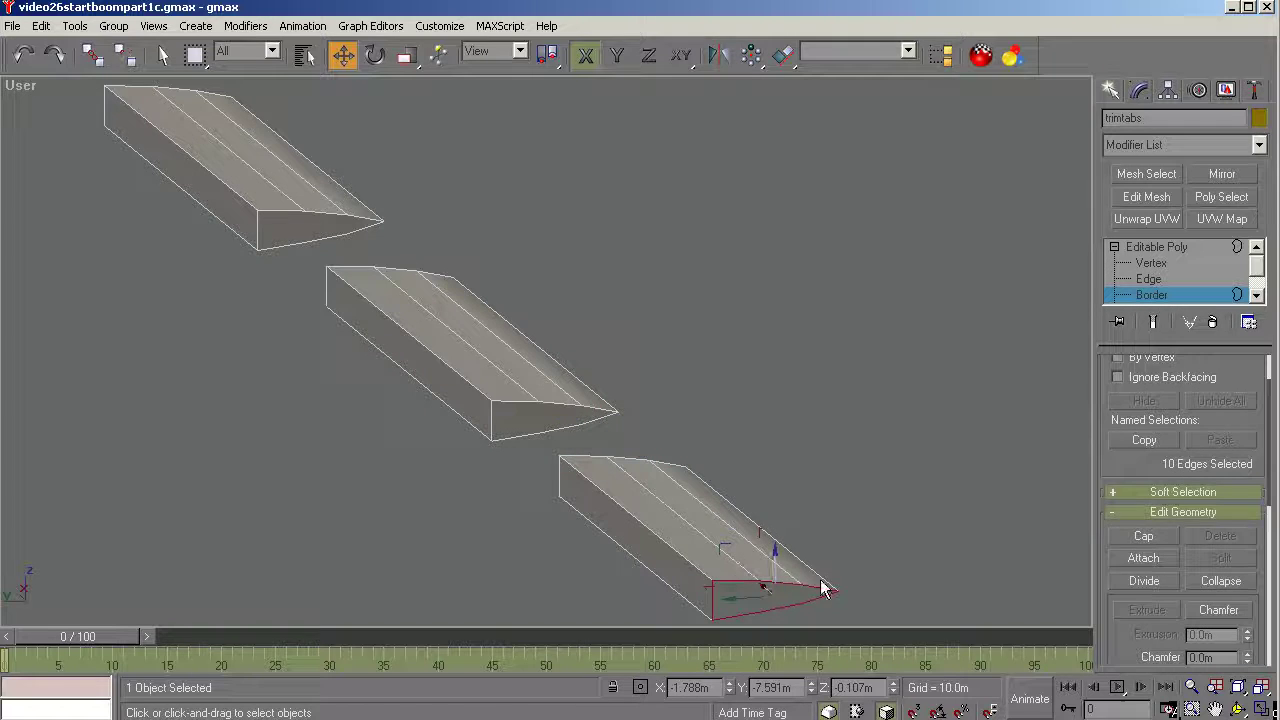
left_click(1137, 538)
Extrude the three long side polygons of the trim tabs outward about 0.012 m and scale the extruded faces down vertically.
left_click(1256, 296)
left_click(1256, 296)
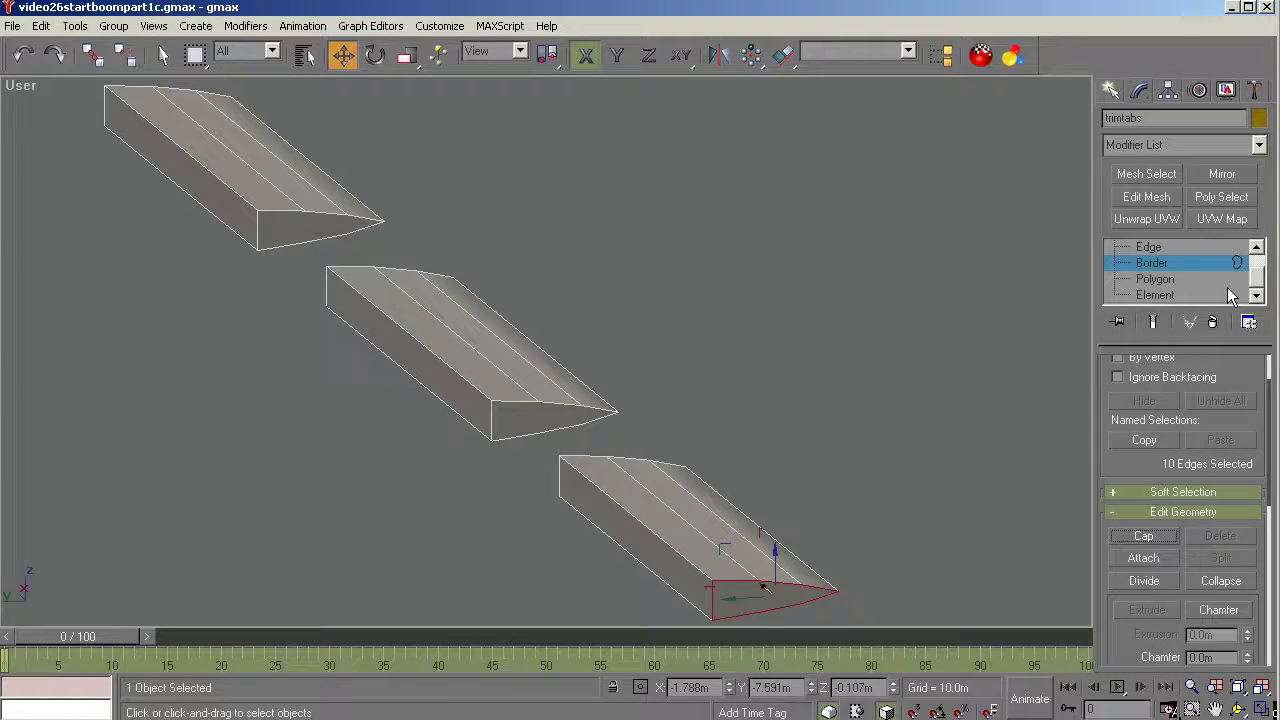
left_click(1156, 280)
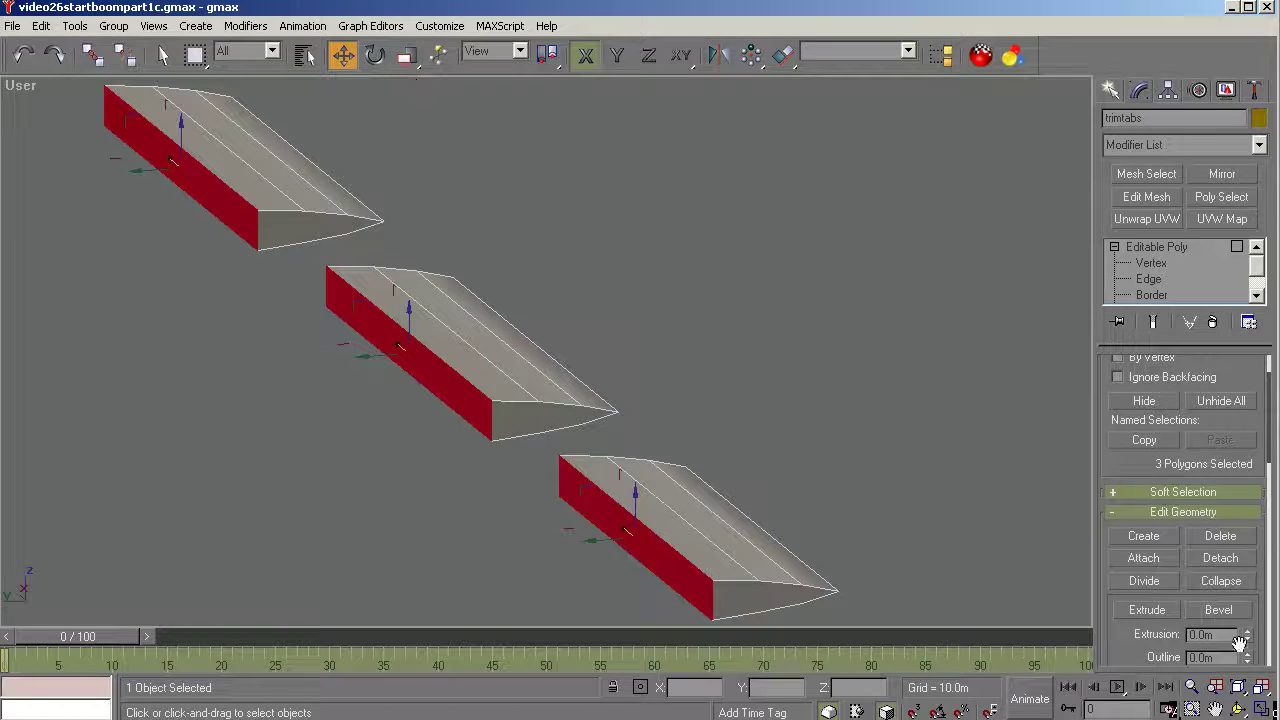
left_click(1150, 610)
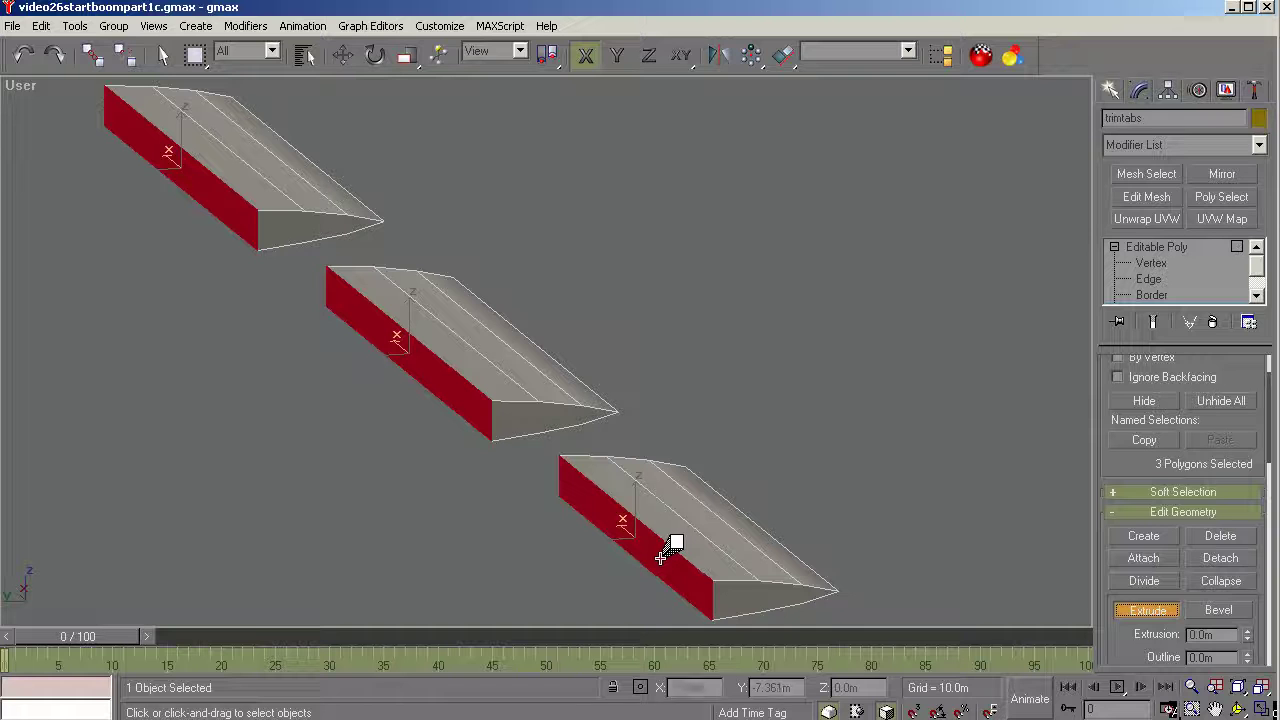
left_click_drag(664, 553, 680, 531)
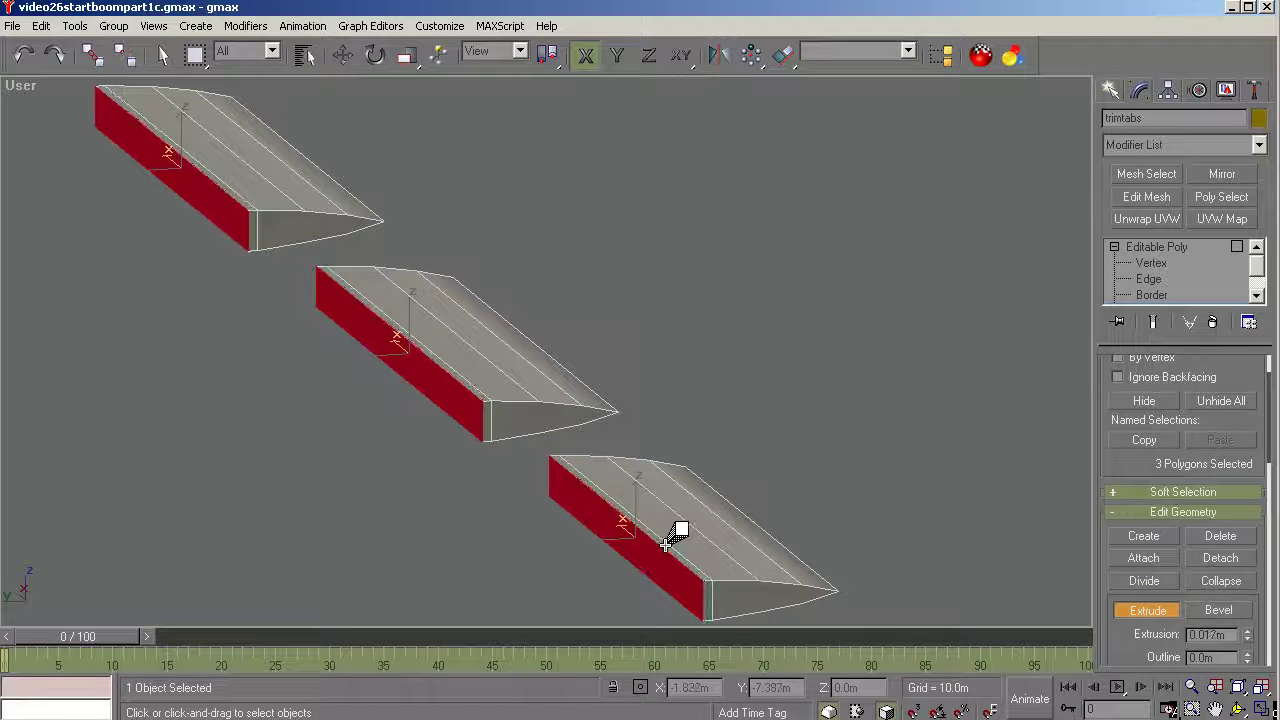
left_click(407, 55)
left_click_drag(400, 328, 400, 353)
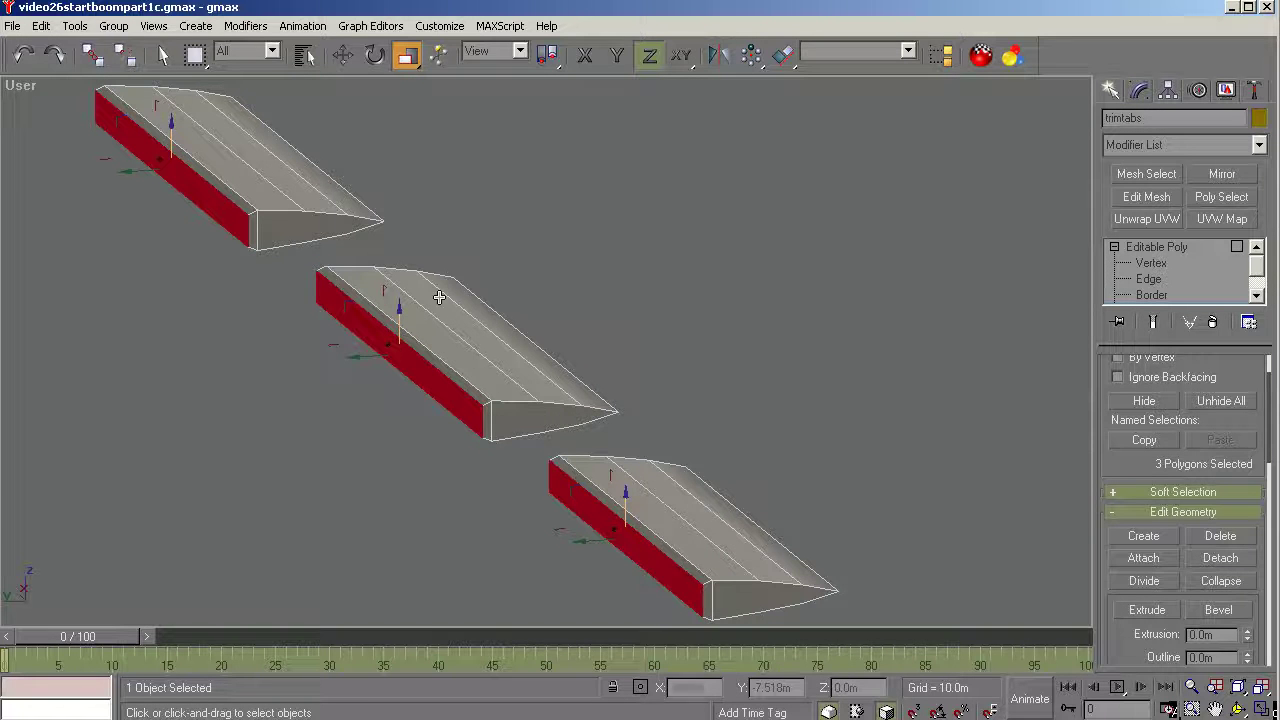
In the left view, select the 12 vertices along the base of the extrusion and scale them slightly closer together vertically.
key("t")
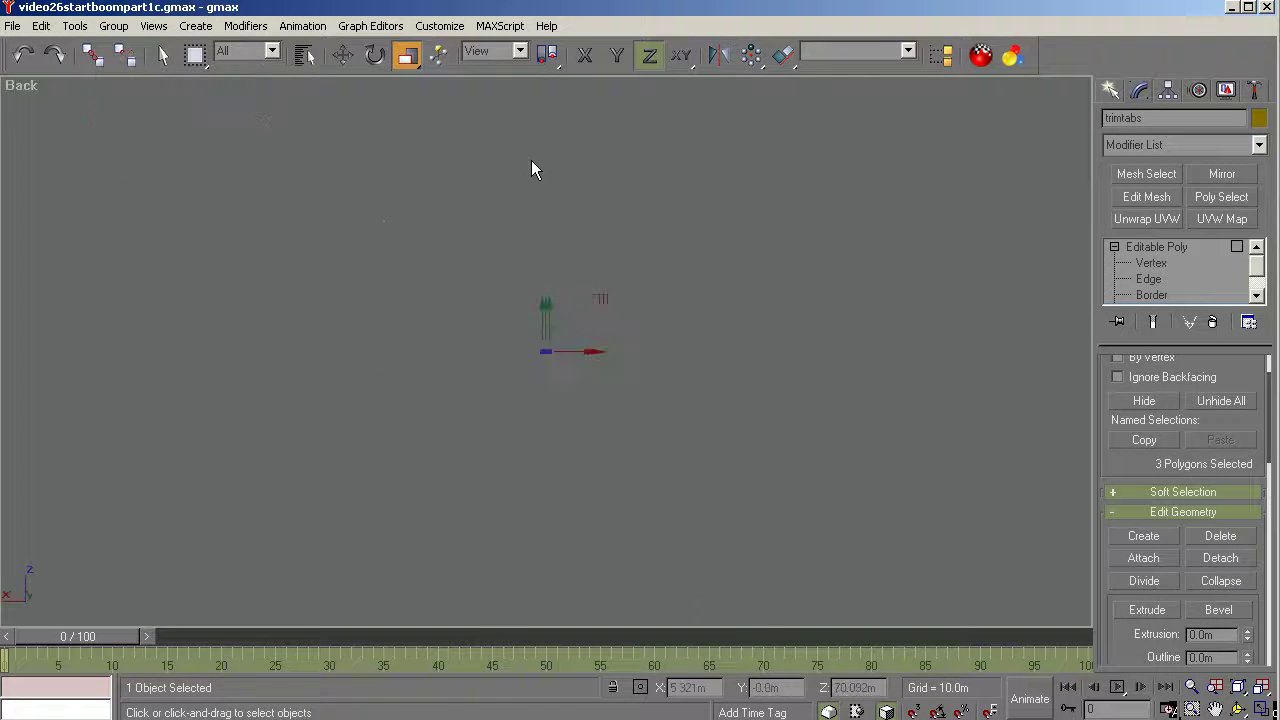
key("k")
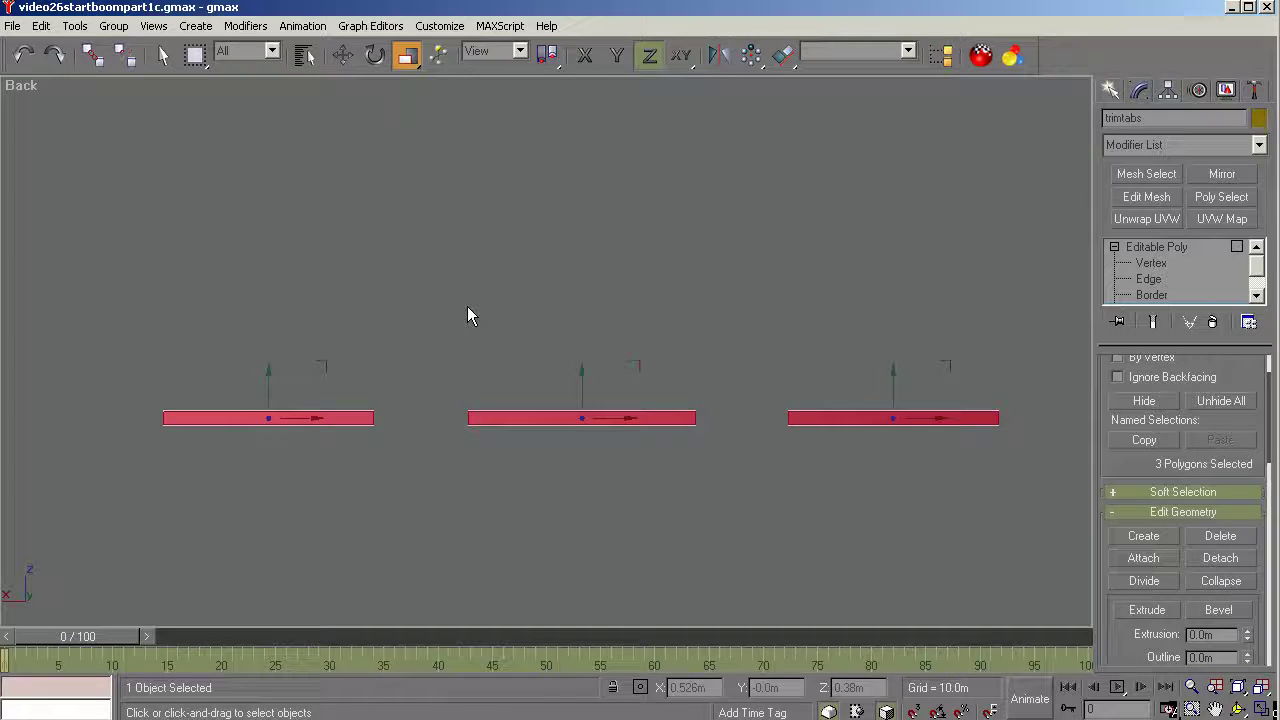
key("l")
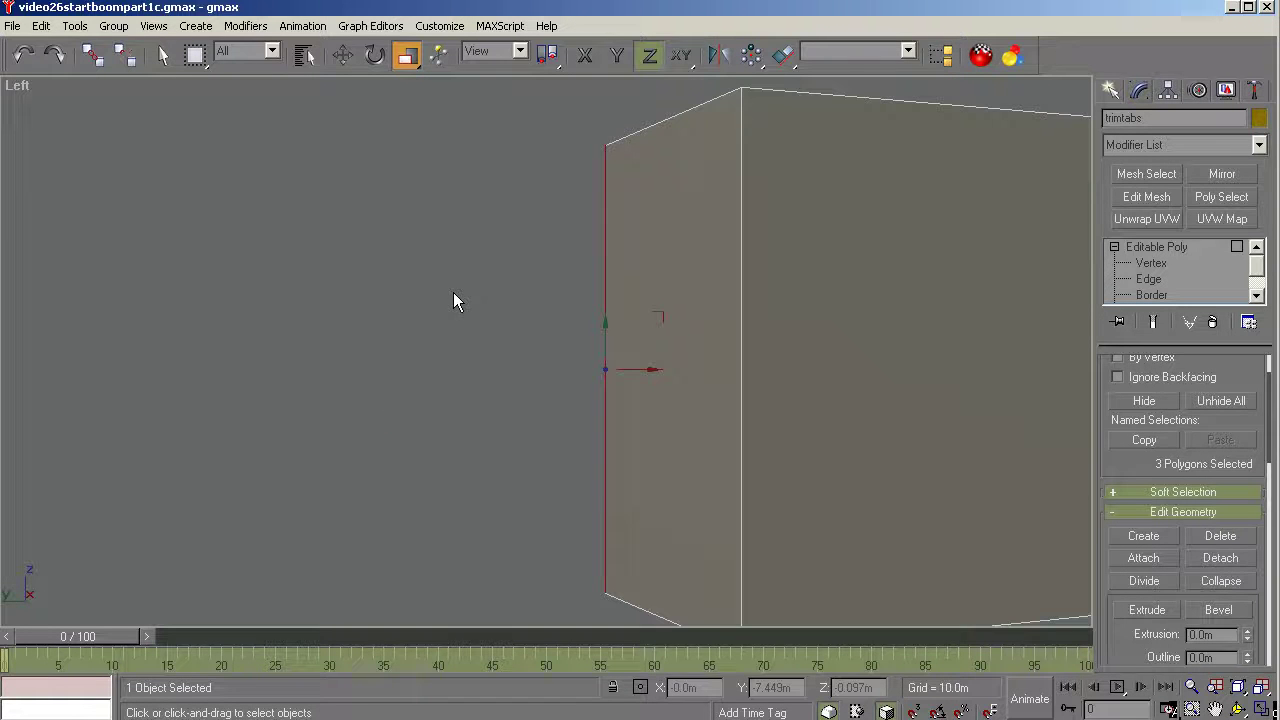
scroll(453, 287, "down", 2)
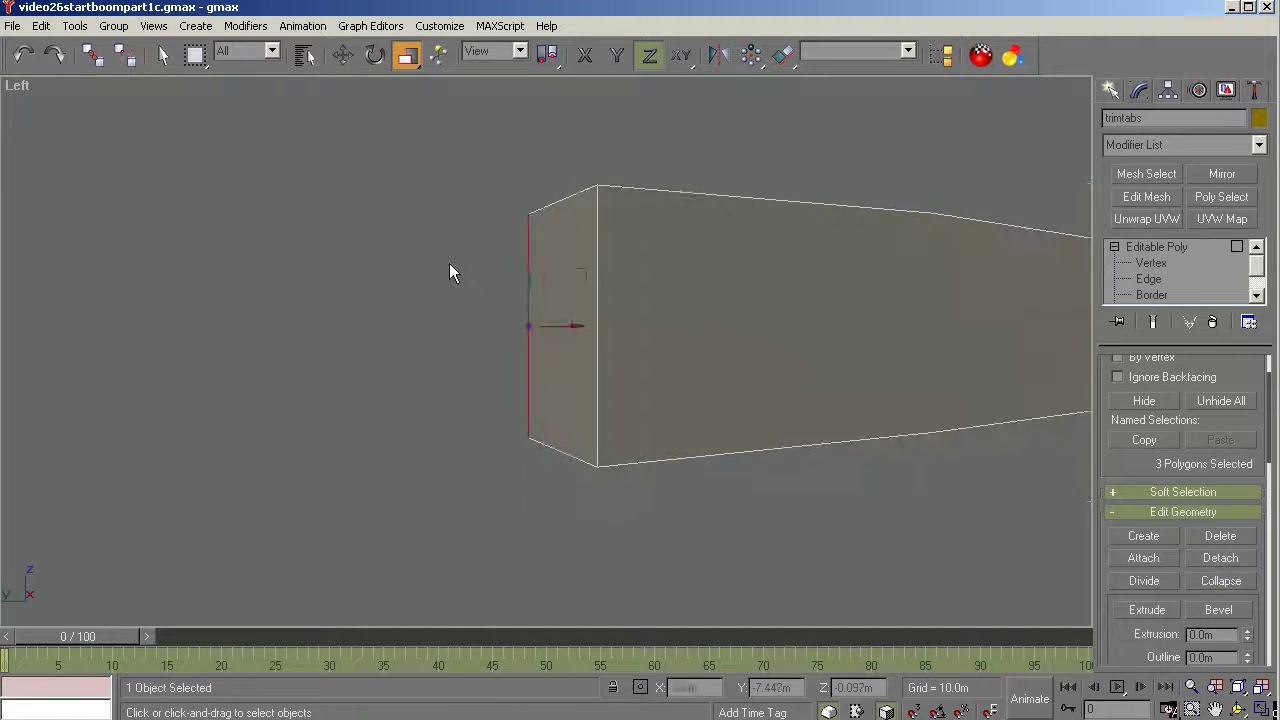
left_click(342, 57)
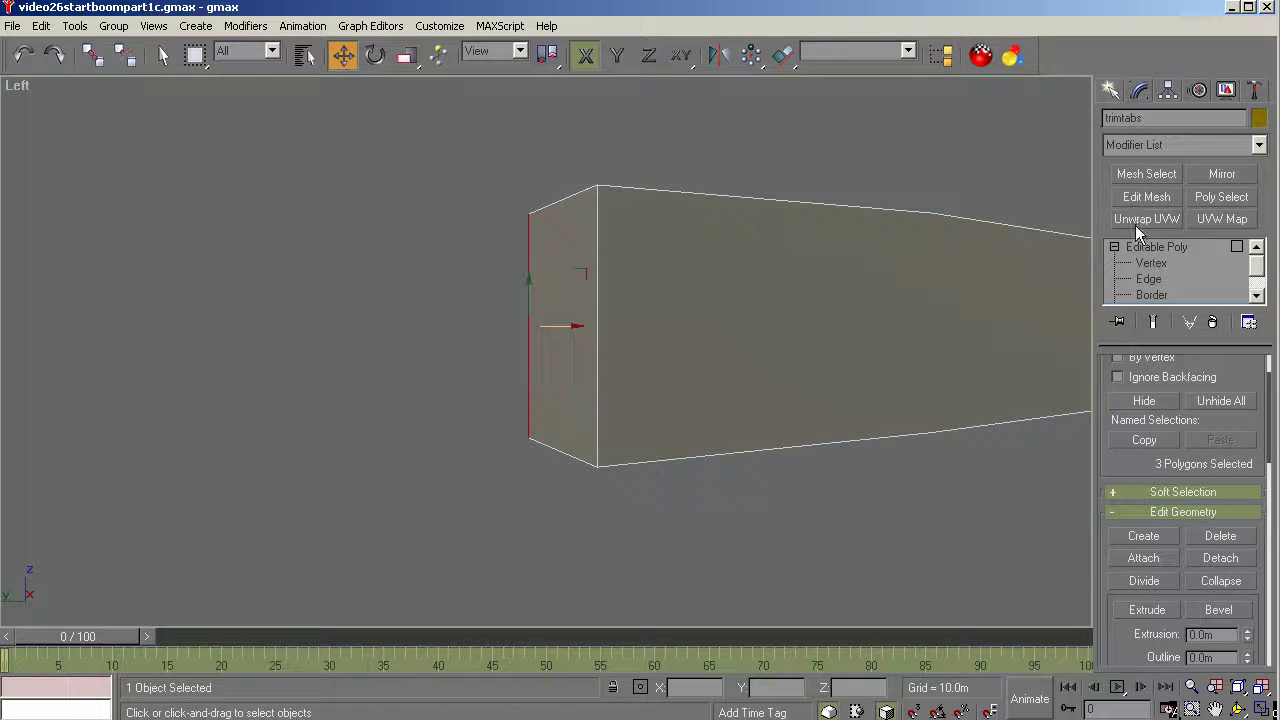
left_click(1151, 263)
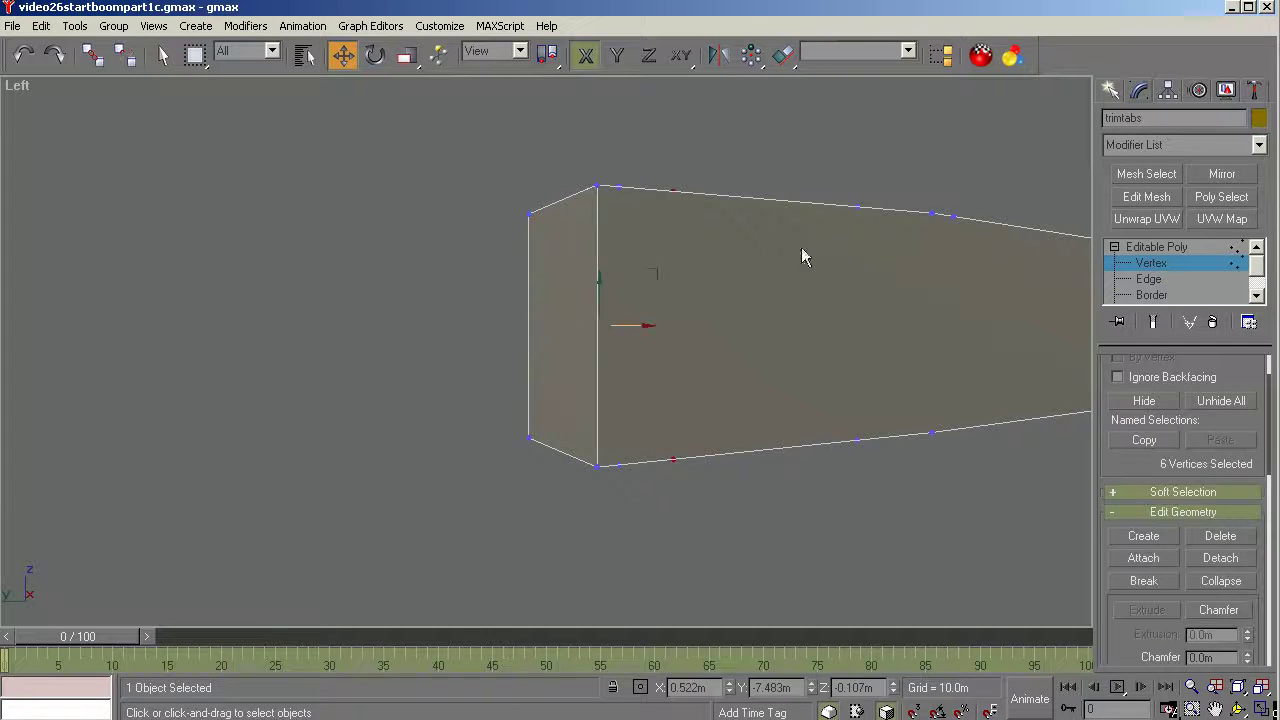
left_click(602, 180)
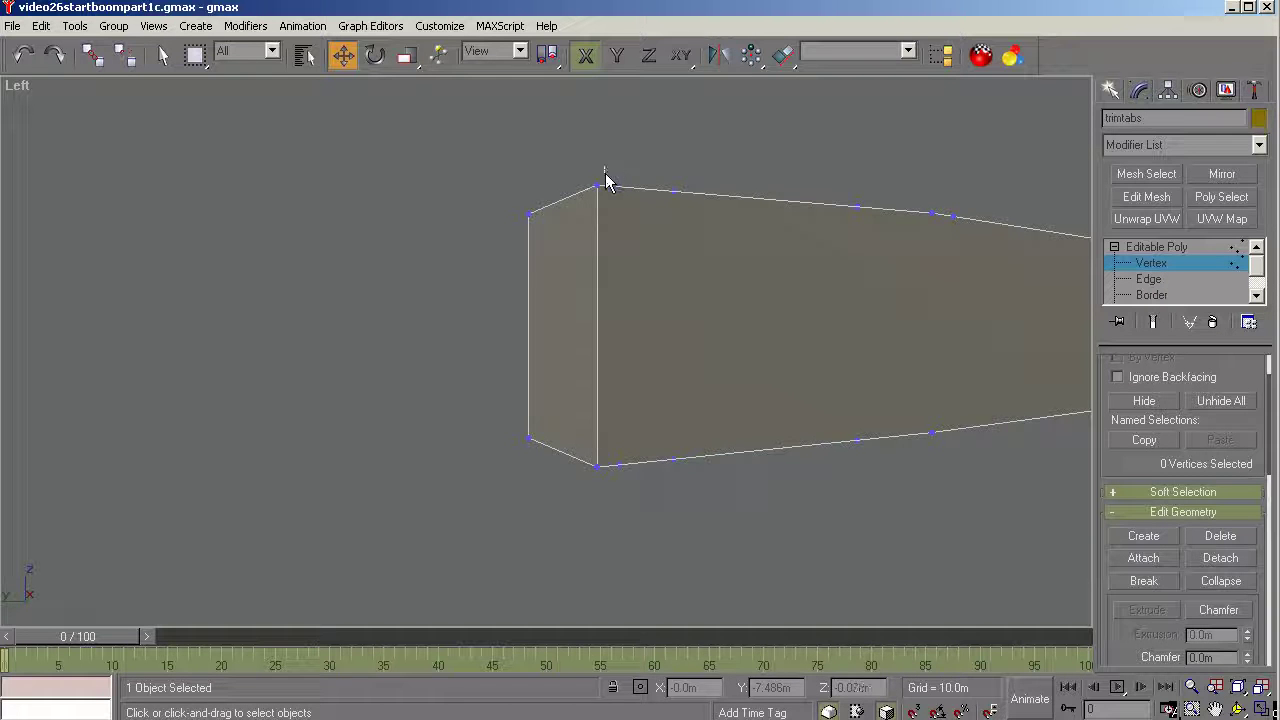
left_click_drag(605, 174, 589, 491)
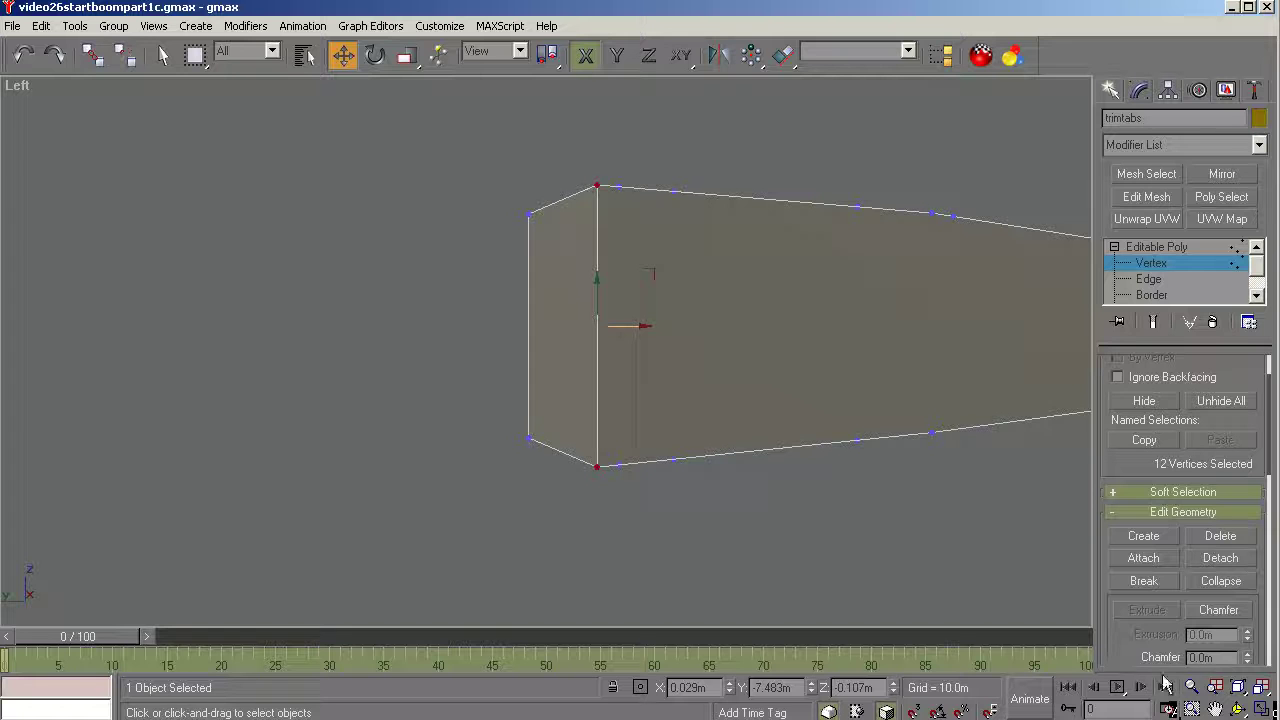
left_click(1248, 707)
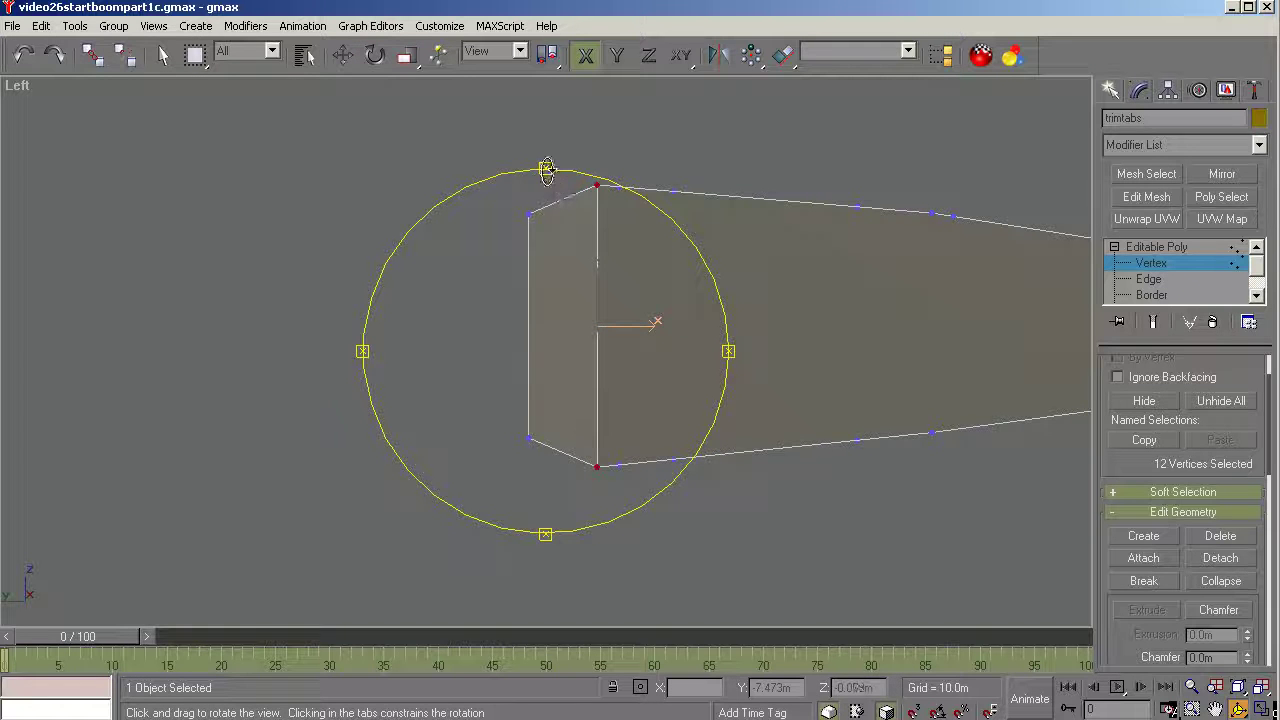
left_click_drag(546, 171, 543, 166)
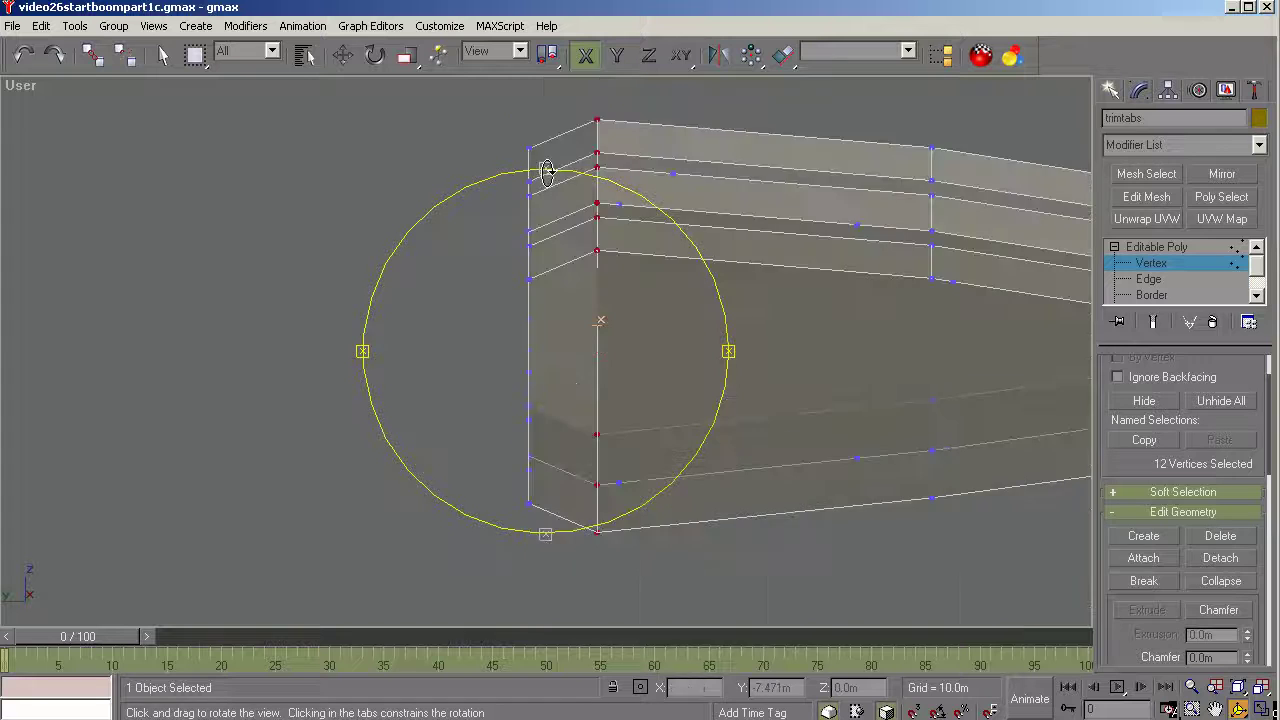
key("l")
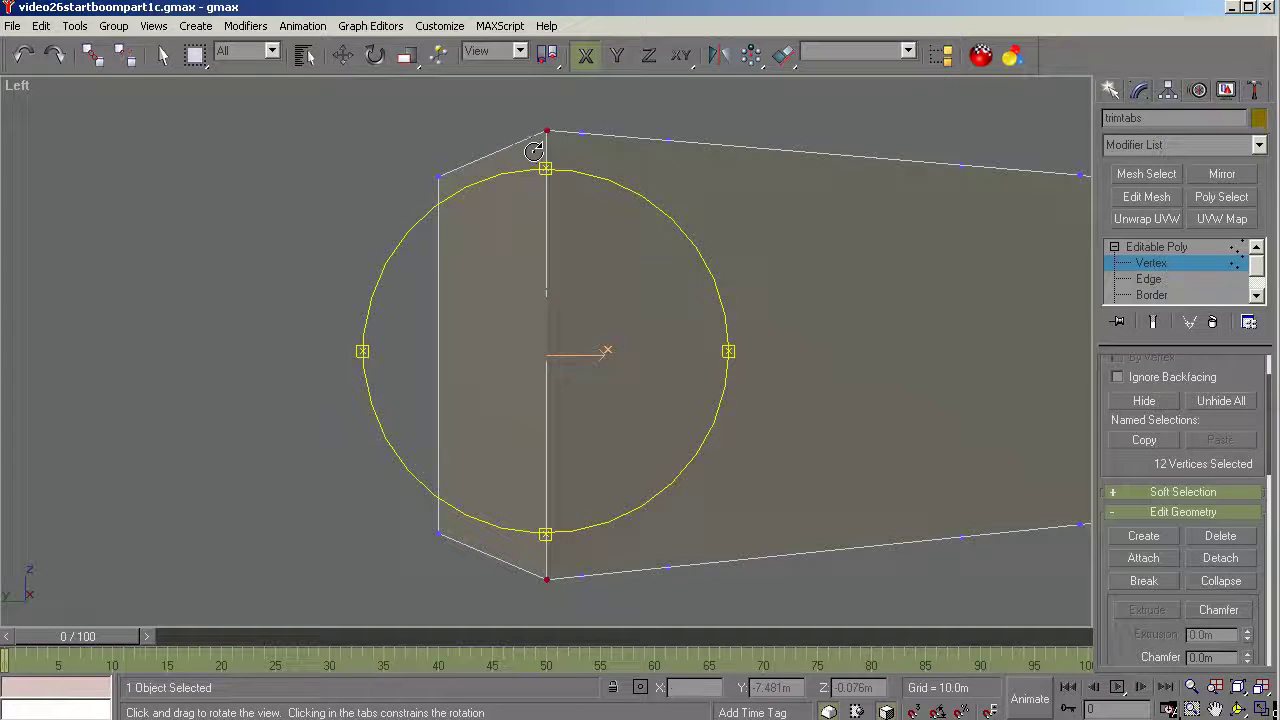
left_click(409, 62)
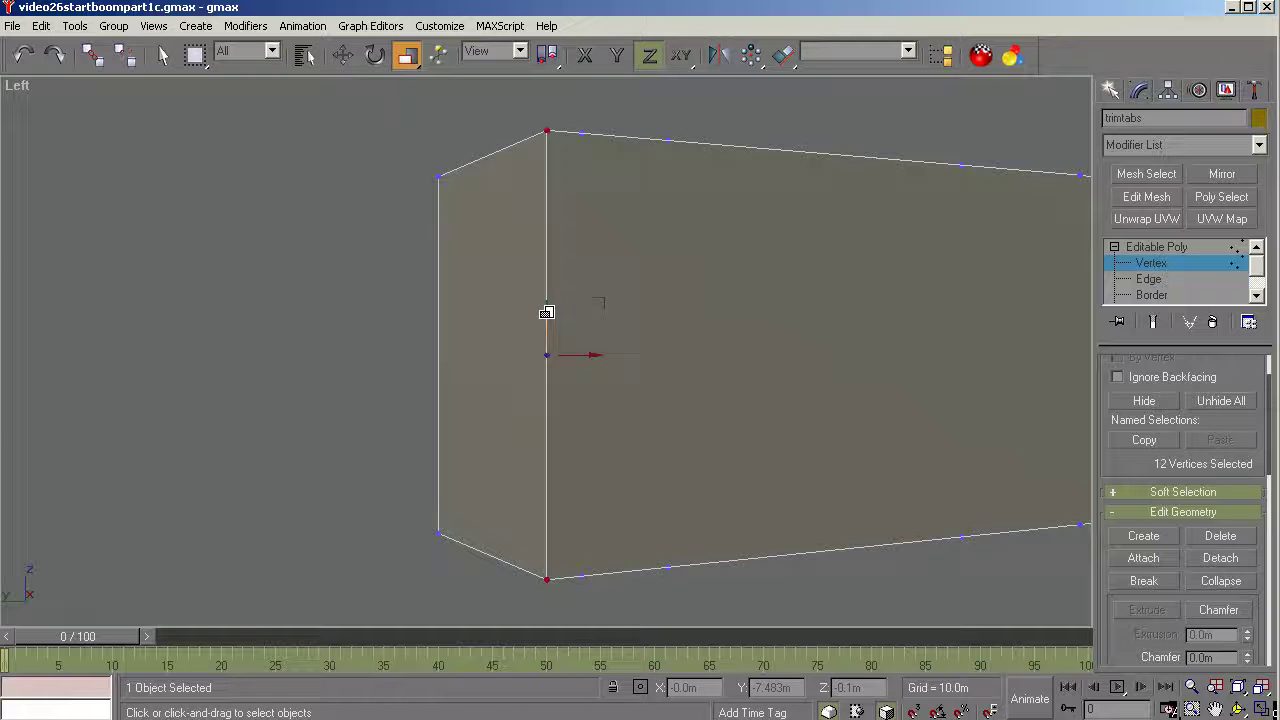
key("F6")
left_click_drag(546, 313, 546, 318)
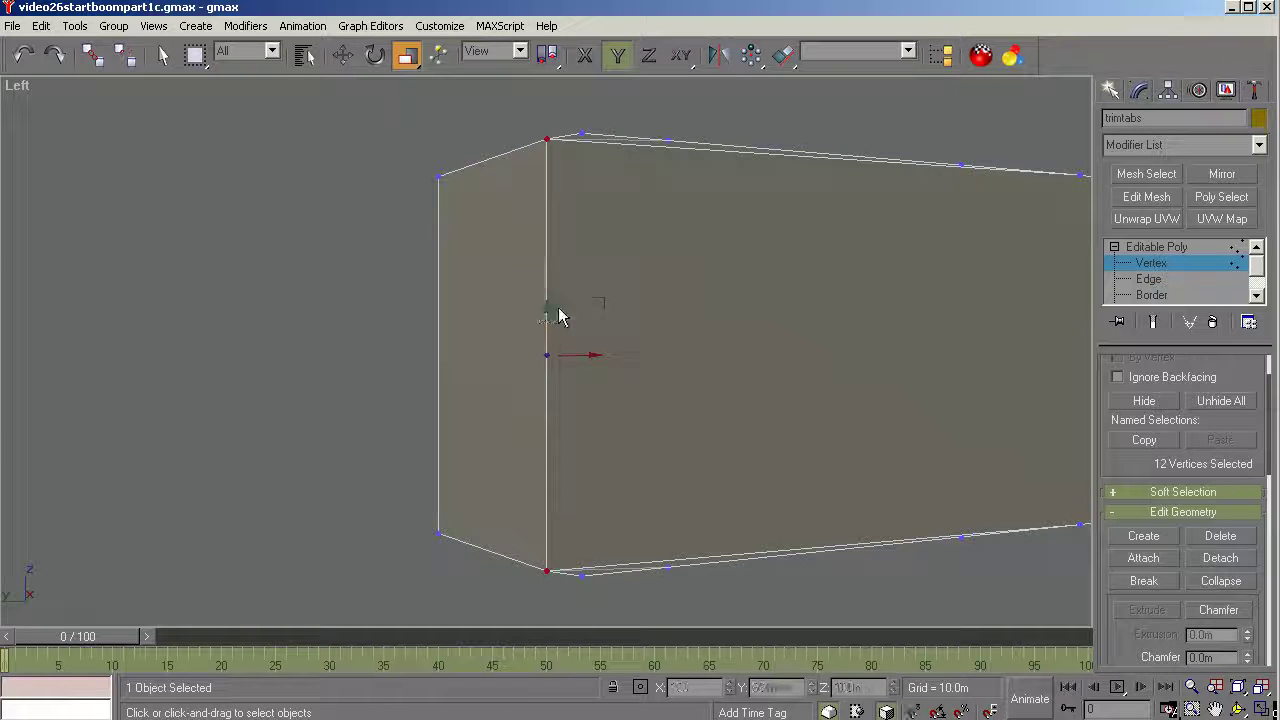
Select the two protruding corner vertices beside the extrusion base and scale them closer together vertically to match the others.
left_click_drag(597, 124, 575, 605)
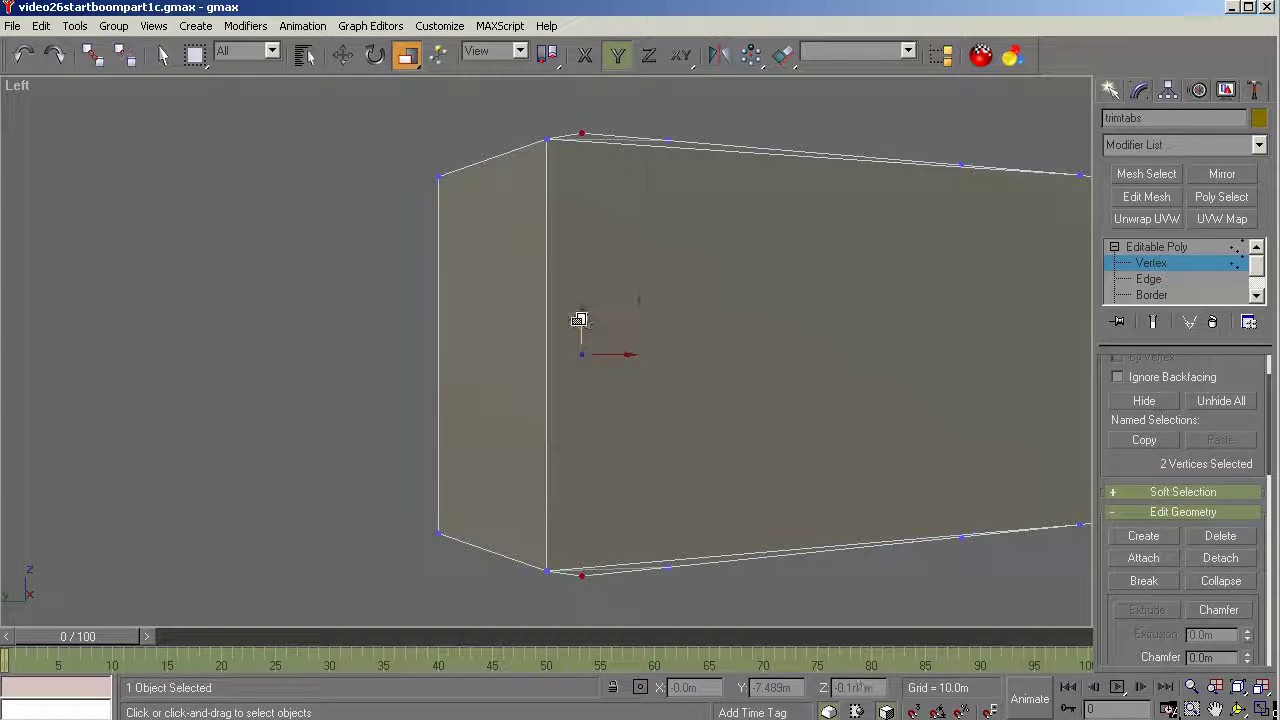
left_click_drag(578, 320, 500, 277)
left_click(1237, 708)
mouse_move(508, 329)
left_mouse_down()
mouse_move(508, 314)
mouse_move(517, 326)
left_mouse_up()
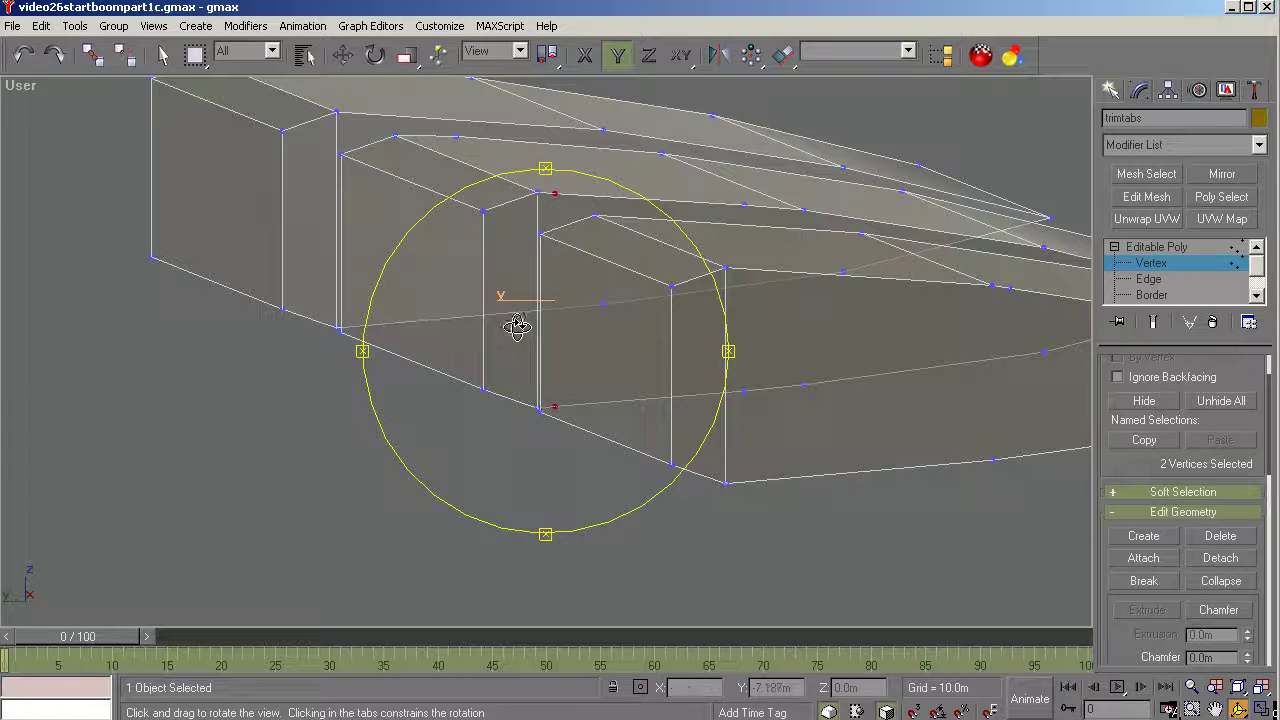
Leave vertex editing, turn off See-Through display for the trim tabs and give them a gray custom object color.
left_click(1177, 248)
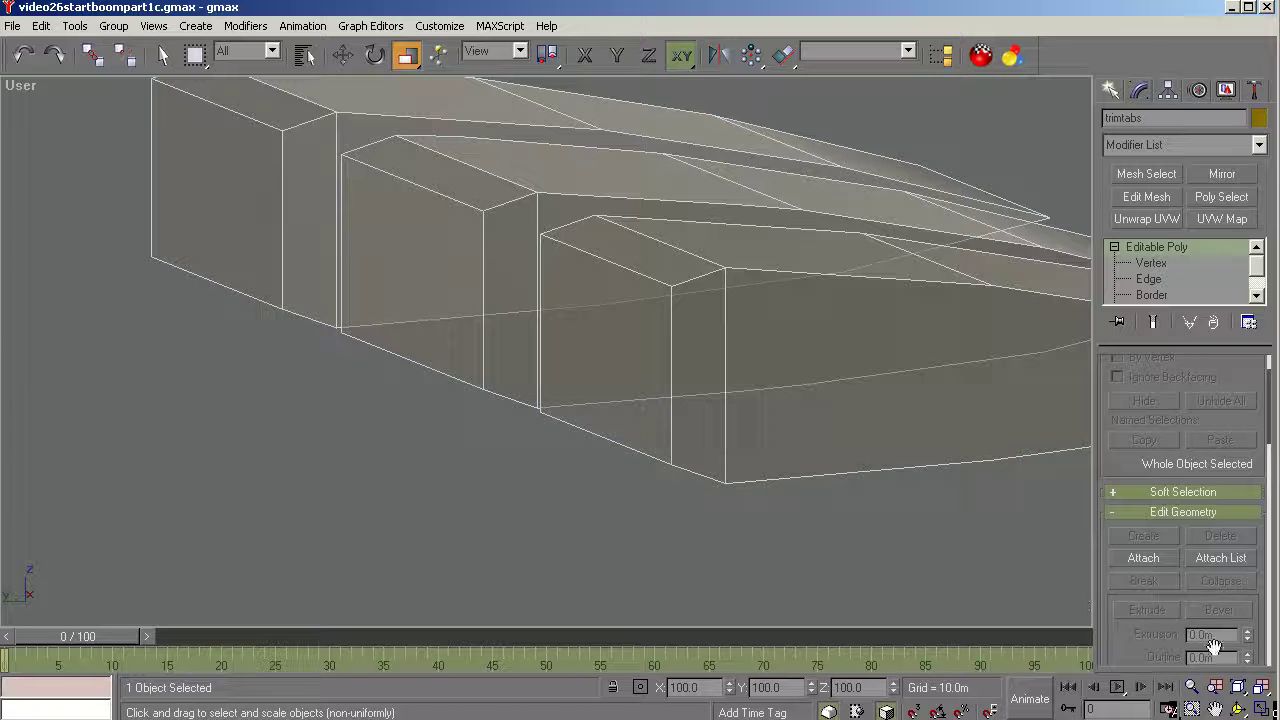
left_click(1228, 90)
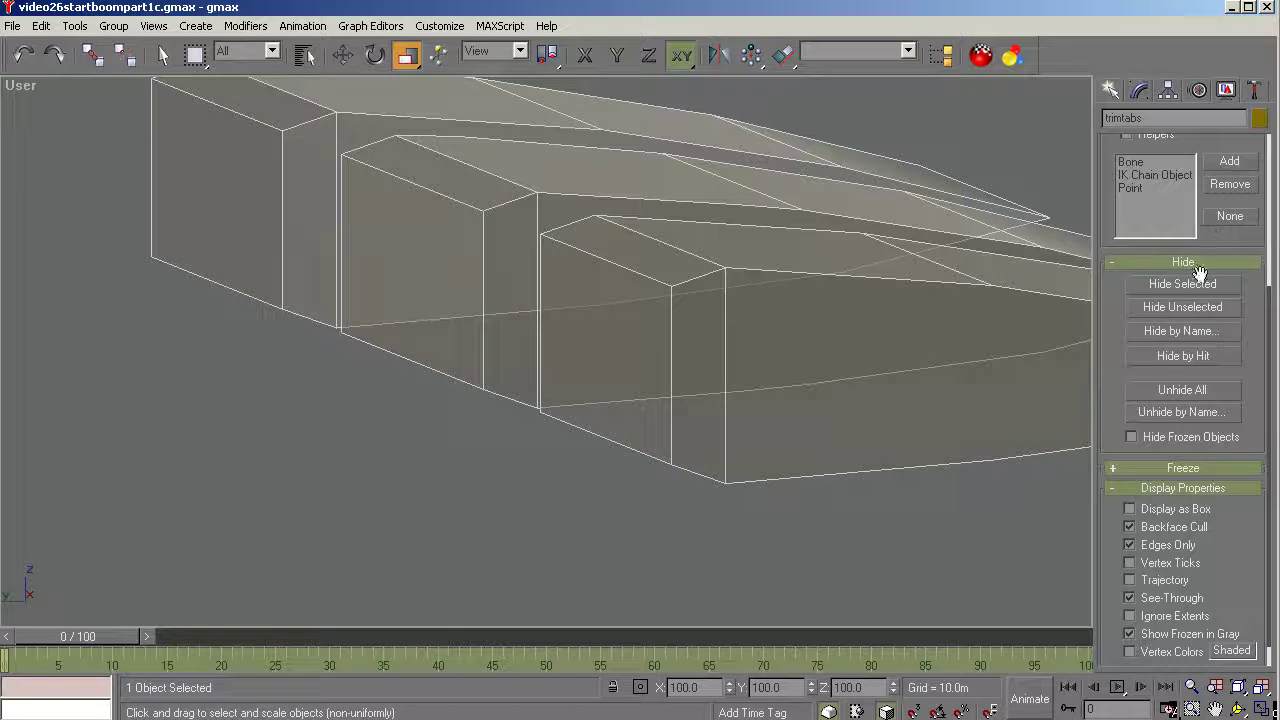
left_click(1138, 596)
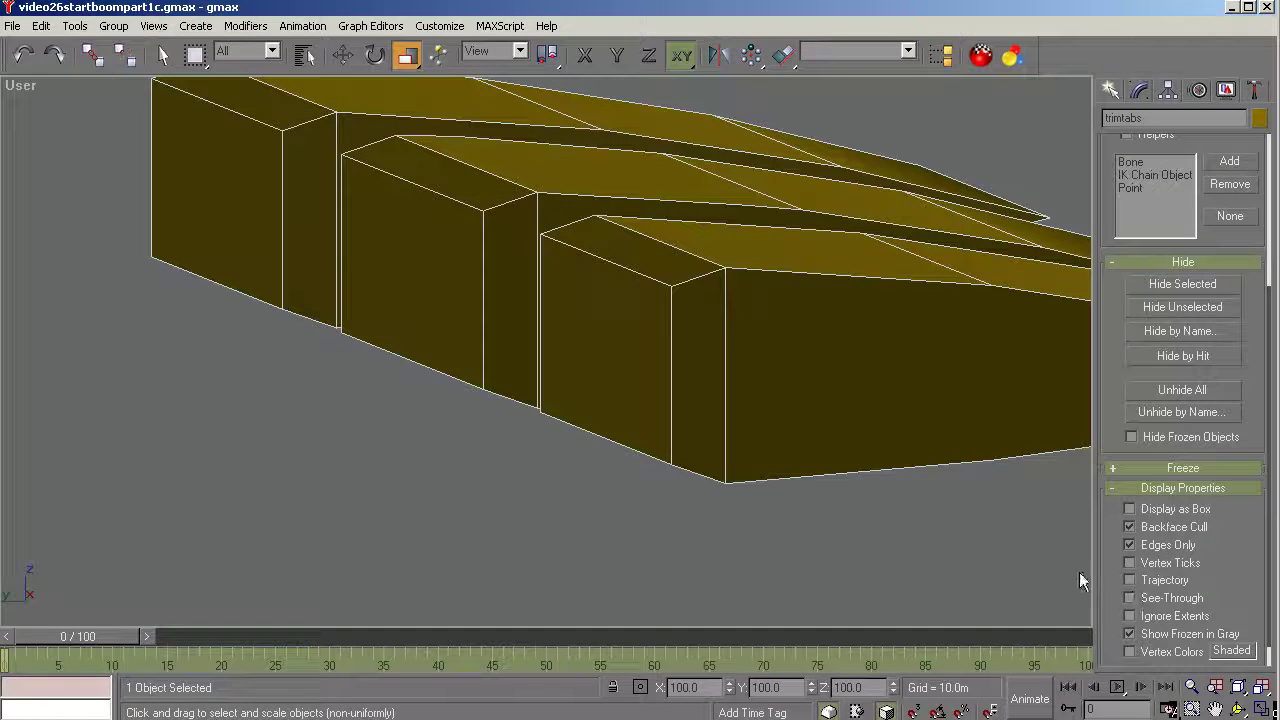
left_click(1260, 119)
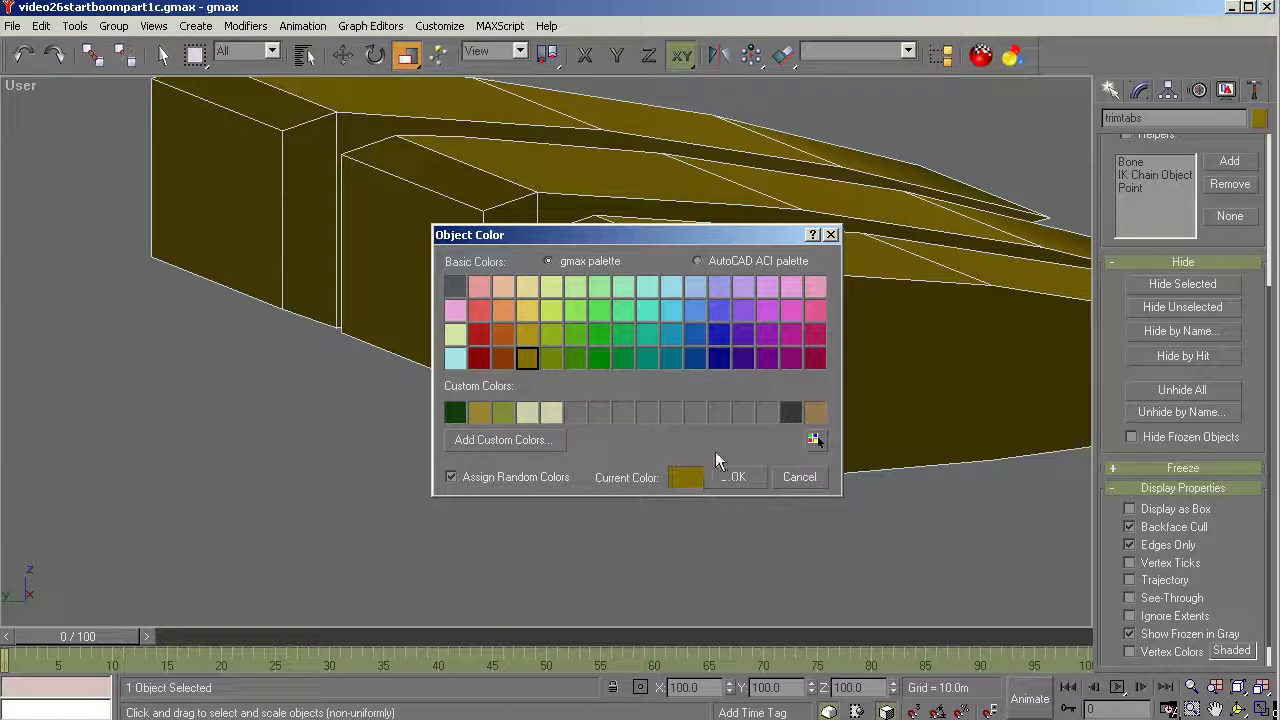
left_click(577, 412)
left_click(737, 477)
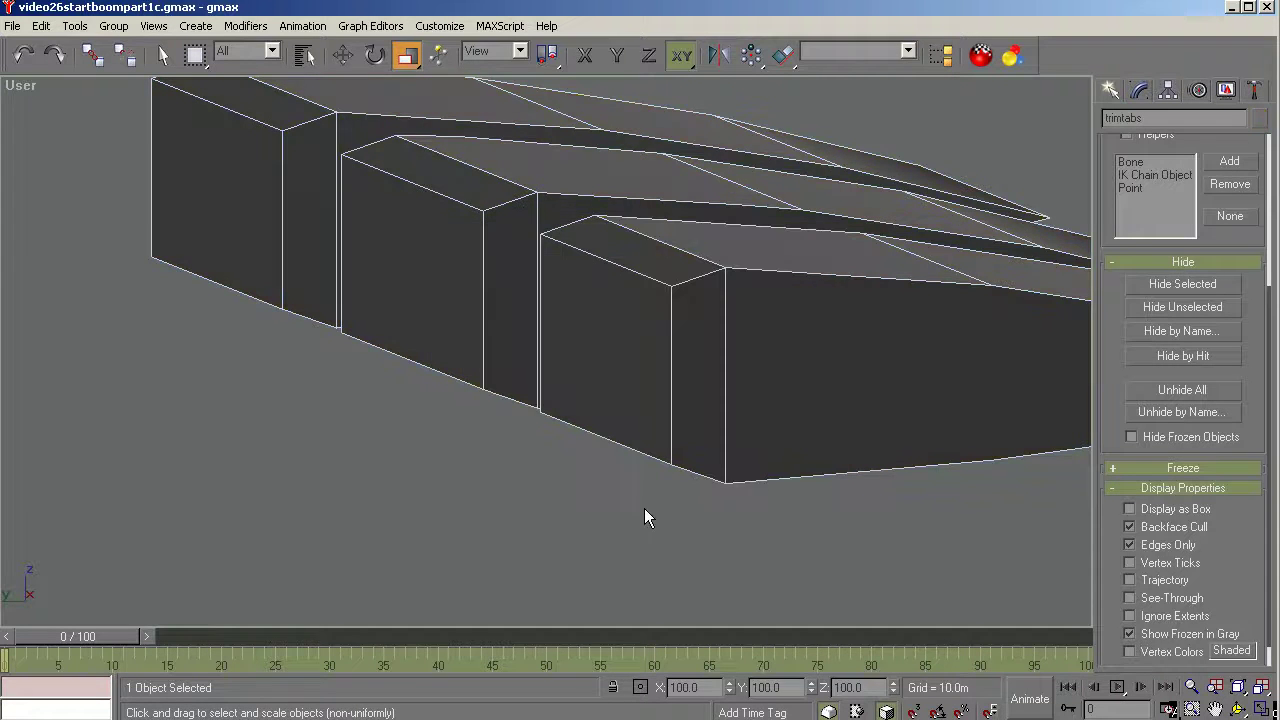
left_click(640, 548)
scroll(605, 540, "down", 5)
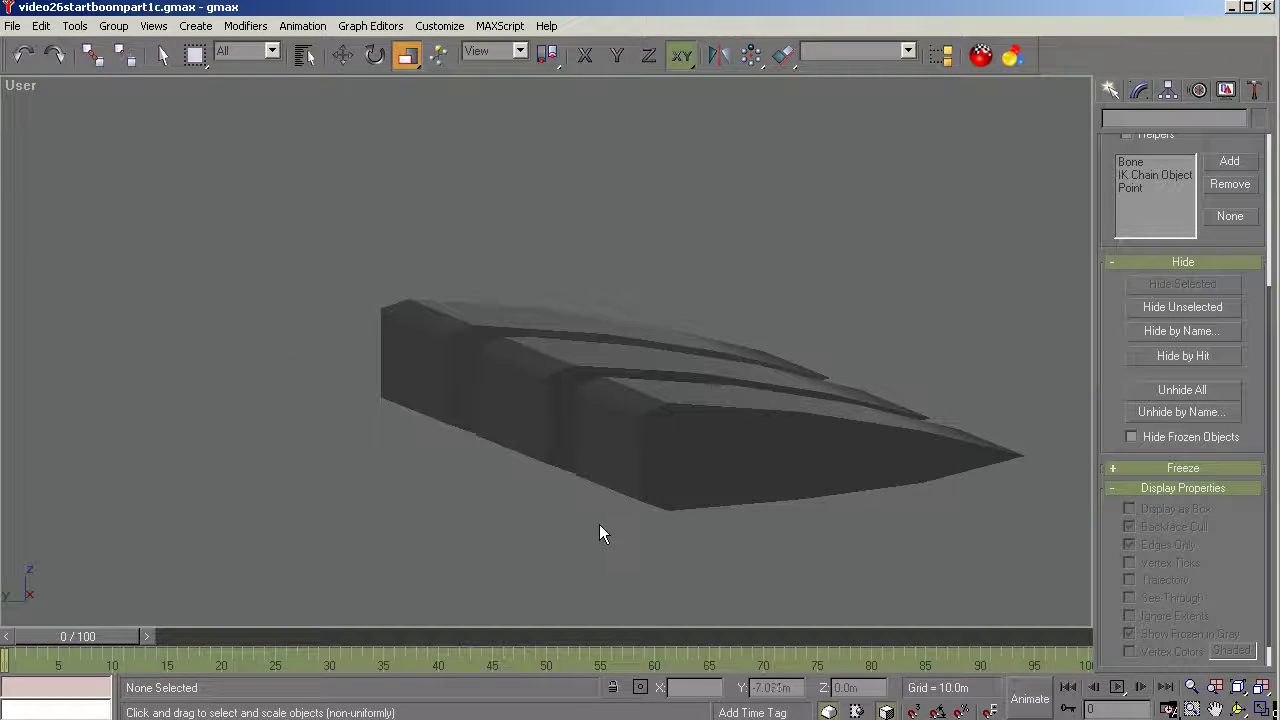
Select all polygons of the trim tabs, clear their smoothing groups and auto smooth them with a 45.0 threshold.
left_click_drag(812, 361, 762, 411)
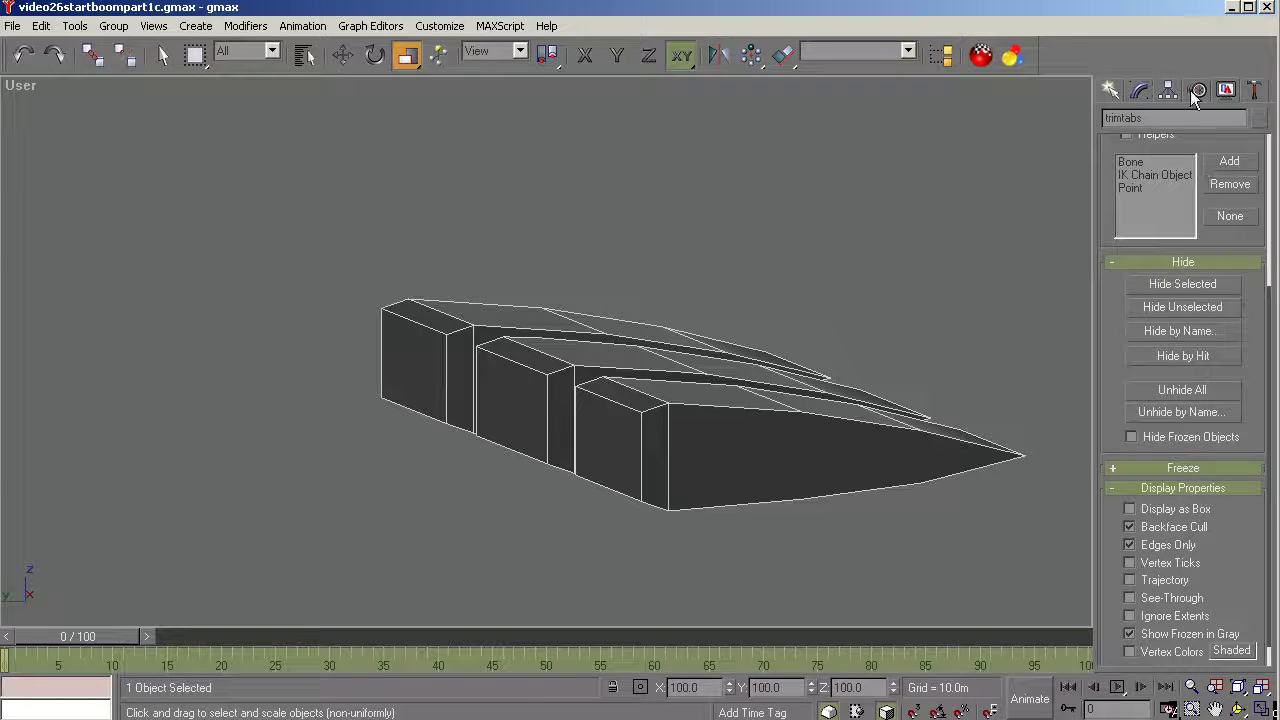
left_click(1136, 93)
left_click(1258, 290)
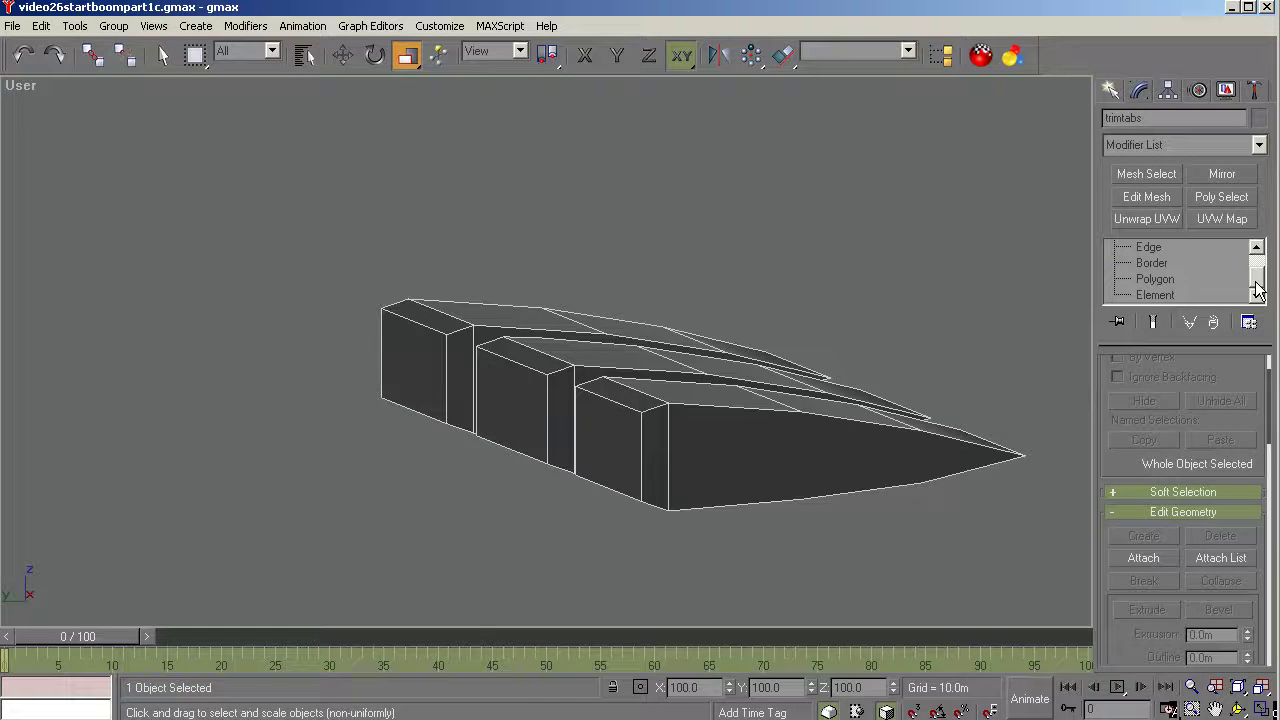
left_click(1155, 280)
key("F6")
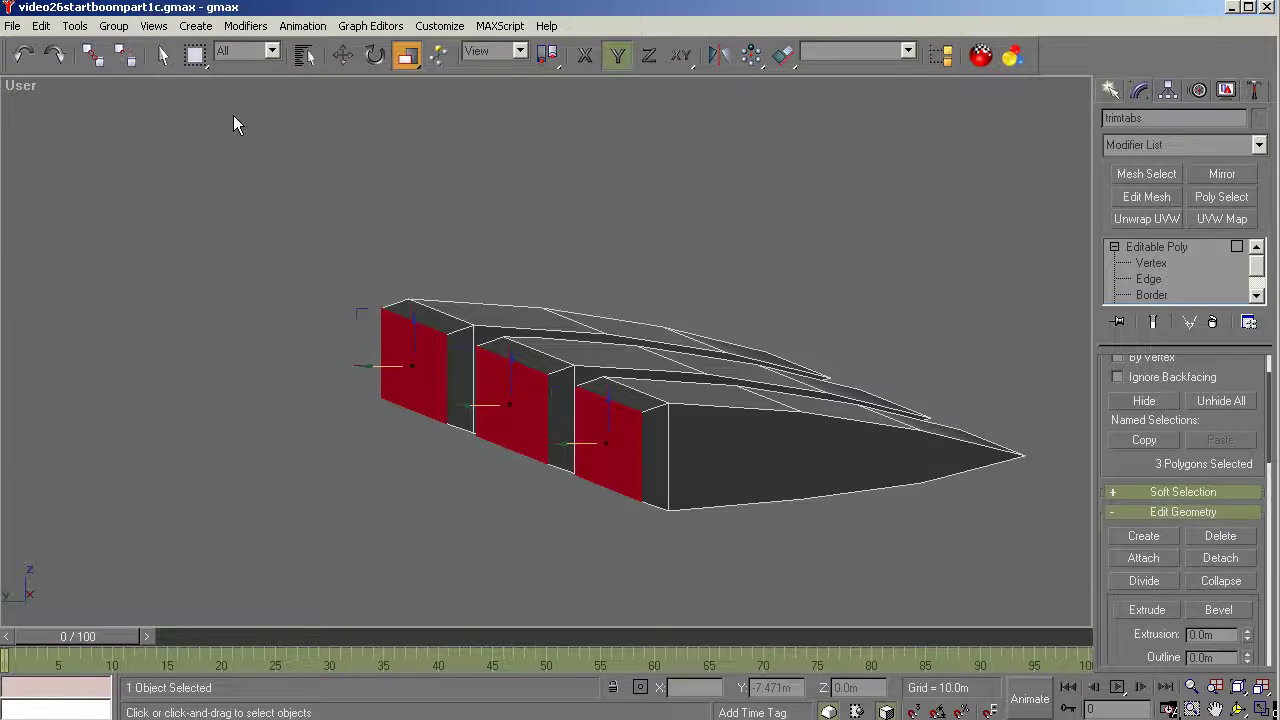
left_click(41, 30)
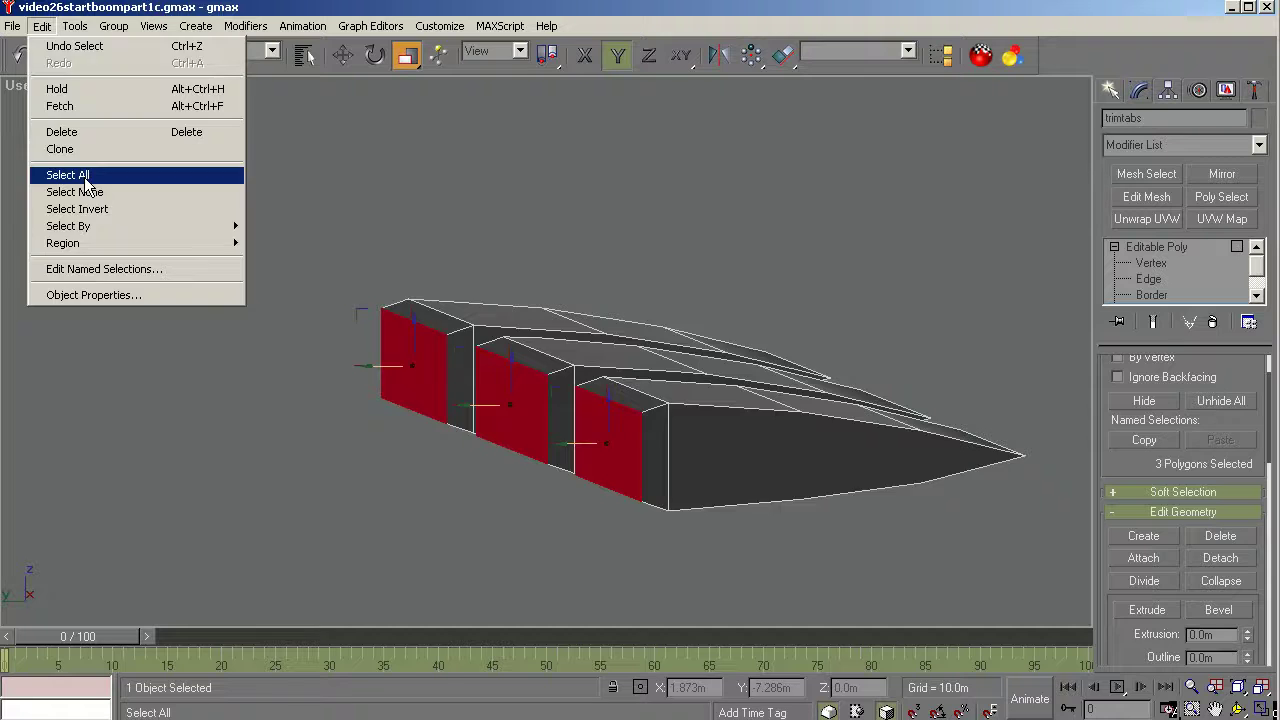
left_click(70, 175)
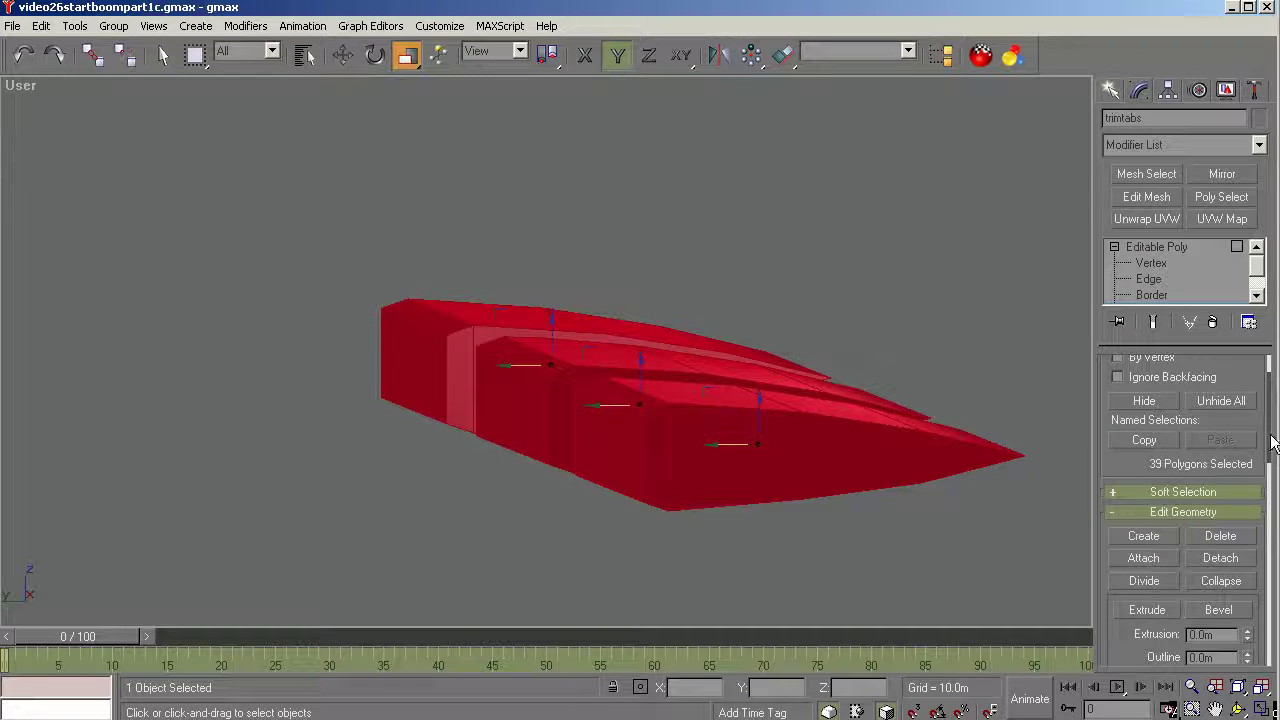
left_click_drag(1272, 437, 1271, 640)
left_click(1218, 550)
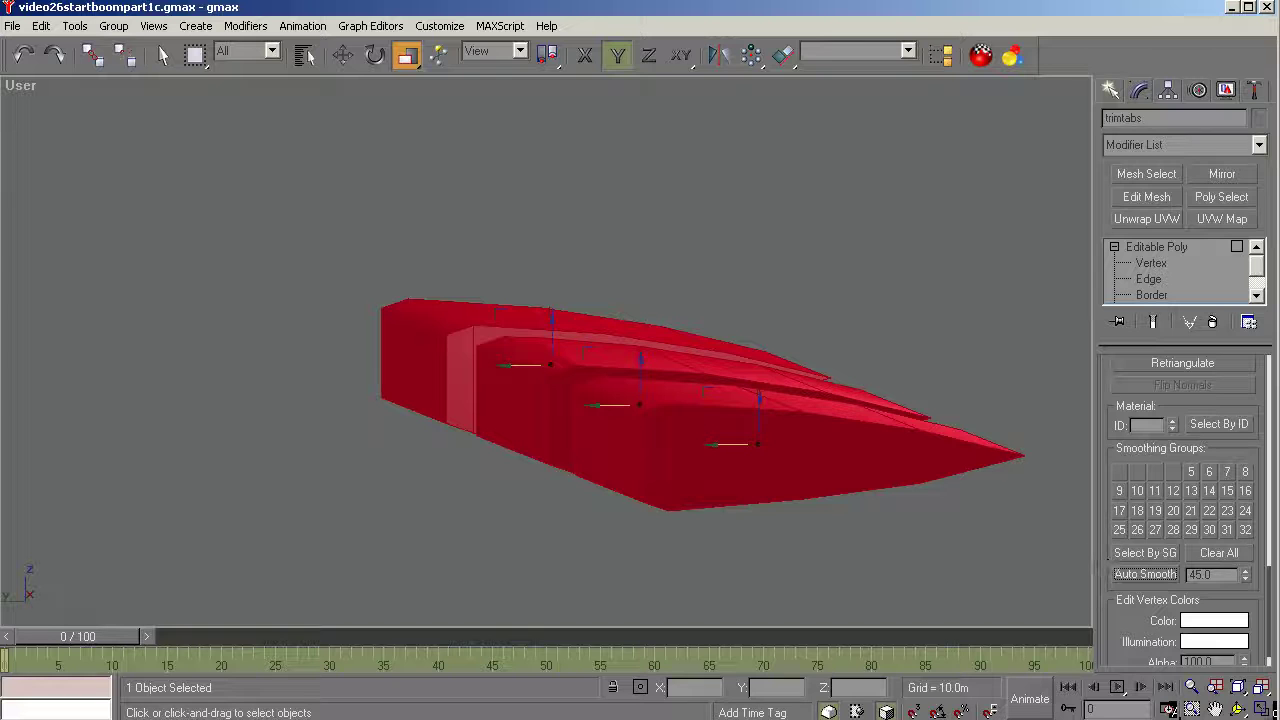
Leave polygon editing of the trim tabs and unhide the L-elevator_01 object around them.
left_click(1238, 708)
left_click_drag(677, 437, 551, 437)
scroll(483, 400, "down", 5)
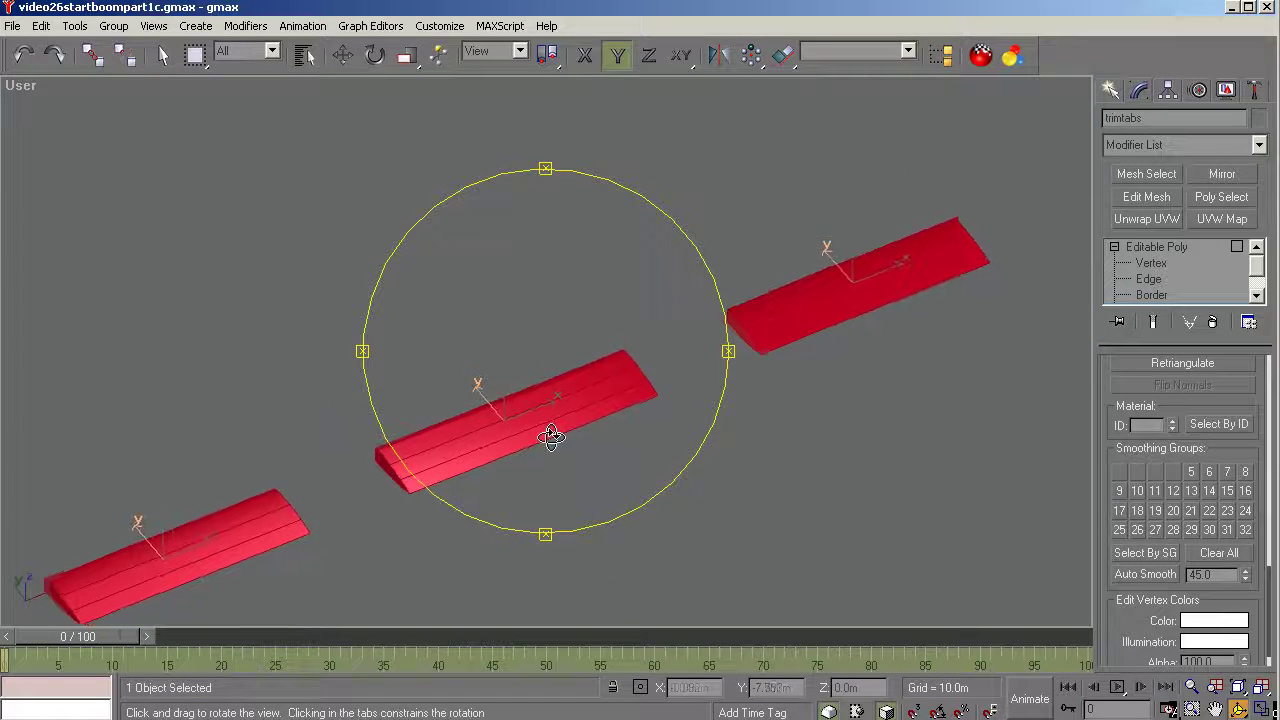
right_click(677, 470)
key("F3")
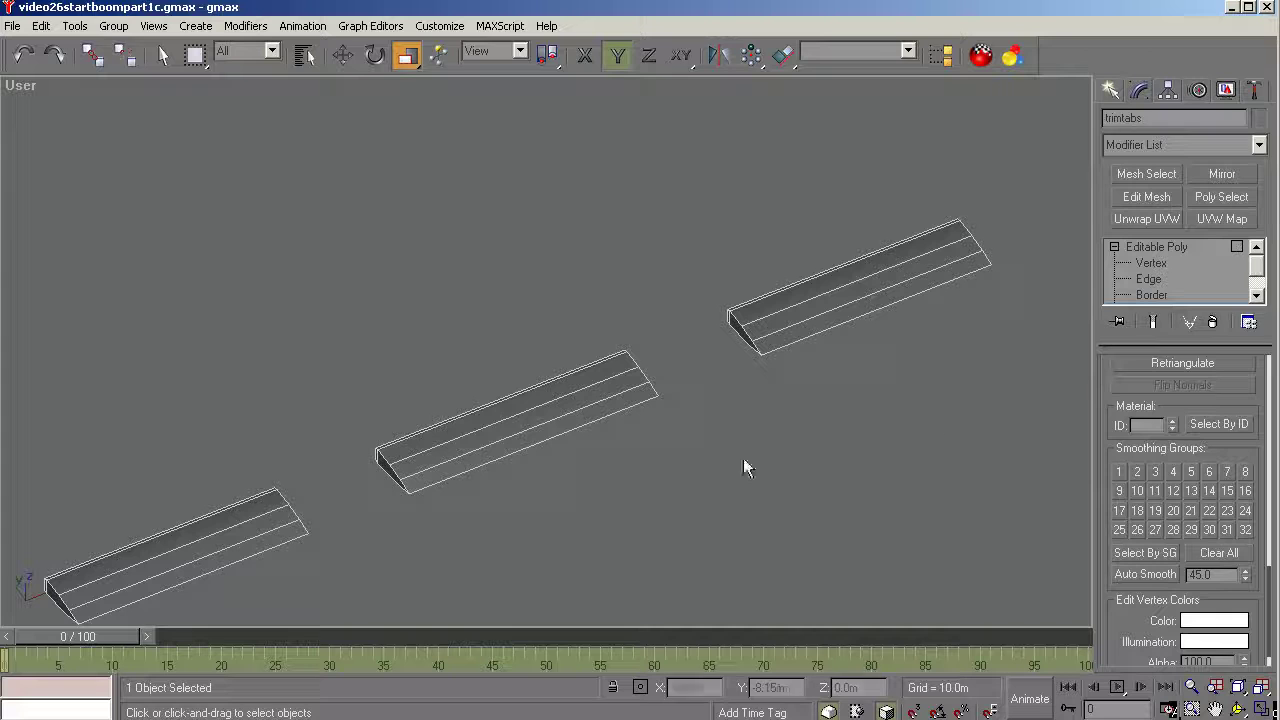
left_click(1226, 91)
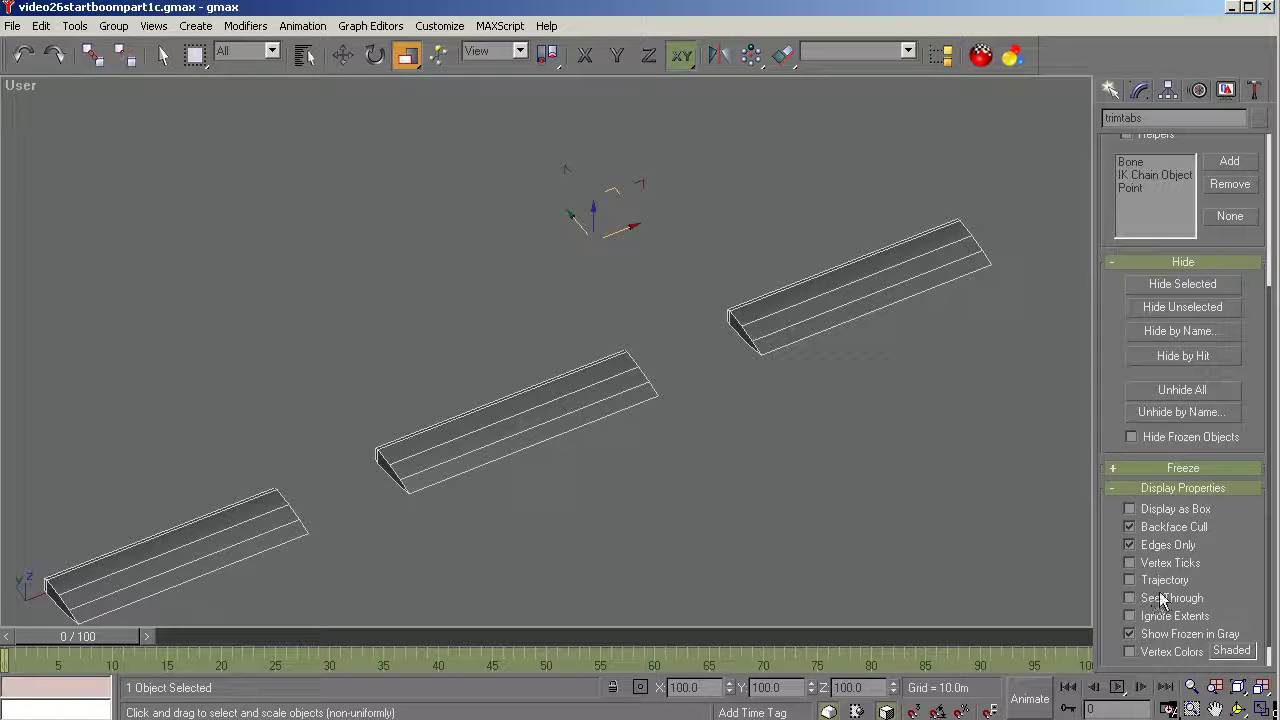
left_click(1185, 411)
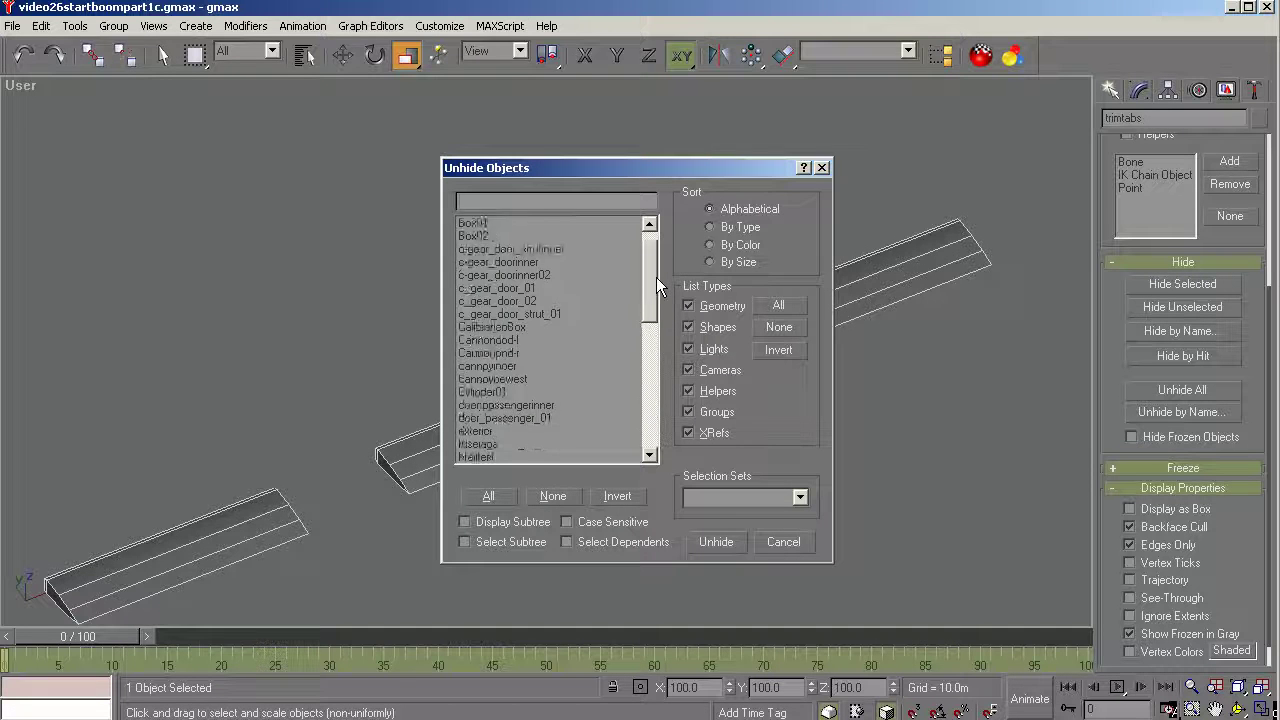
left_click_drag(656, 277, 654, 331)
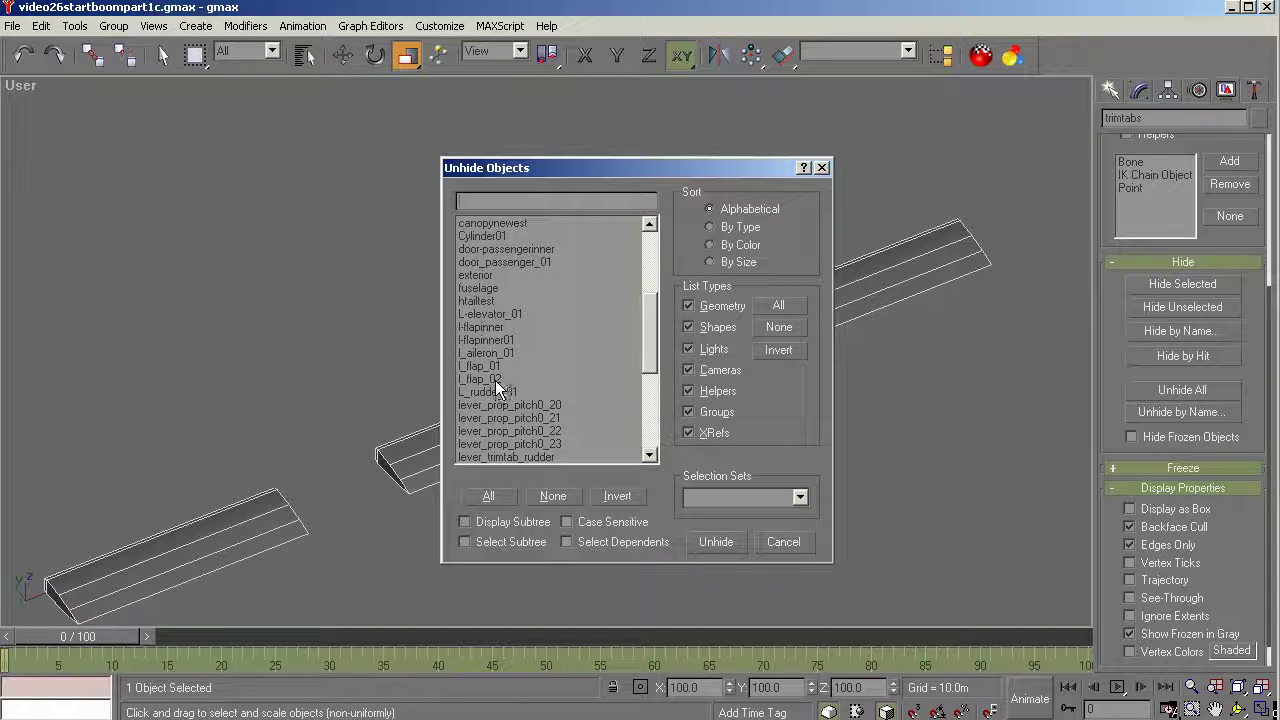
left_click(497, 315)
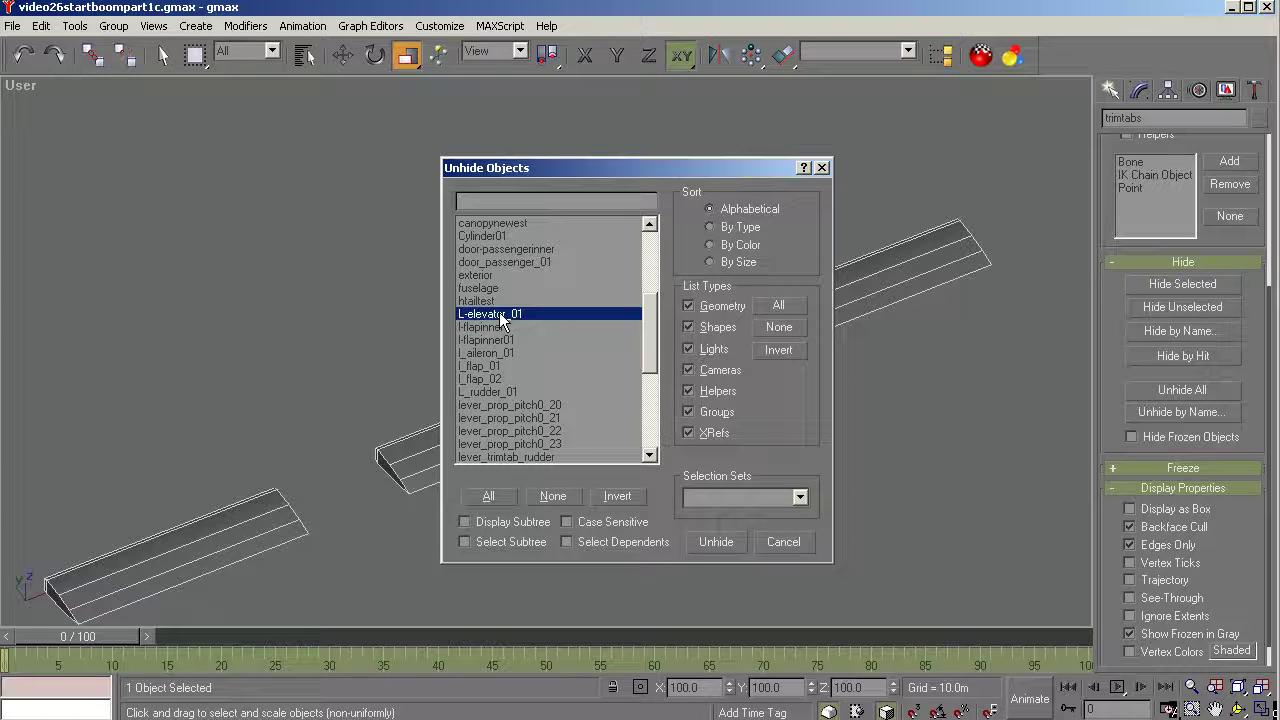
left_click(715, 543)
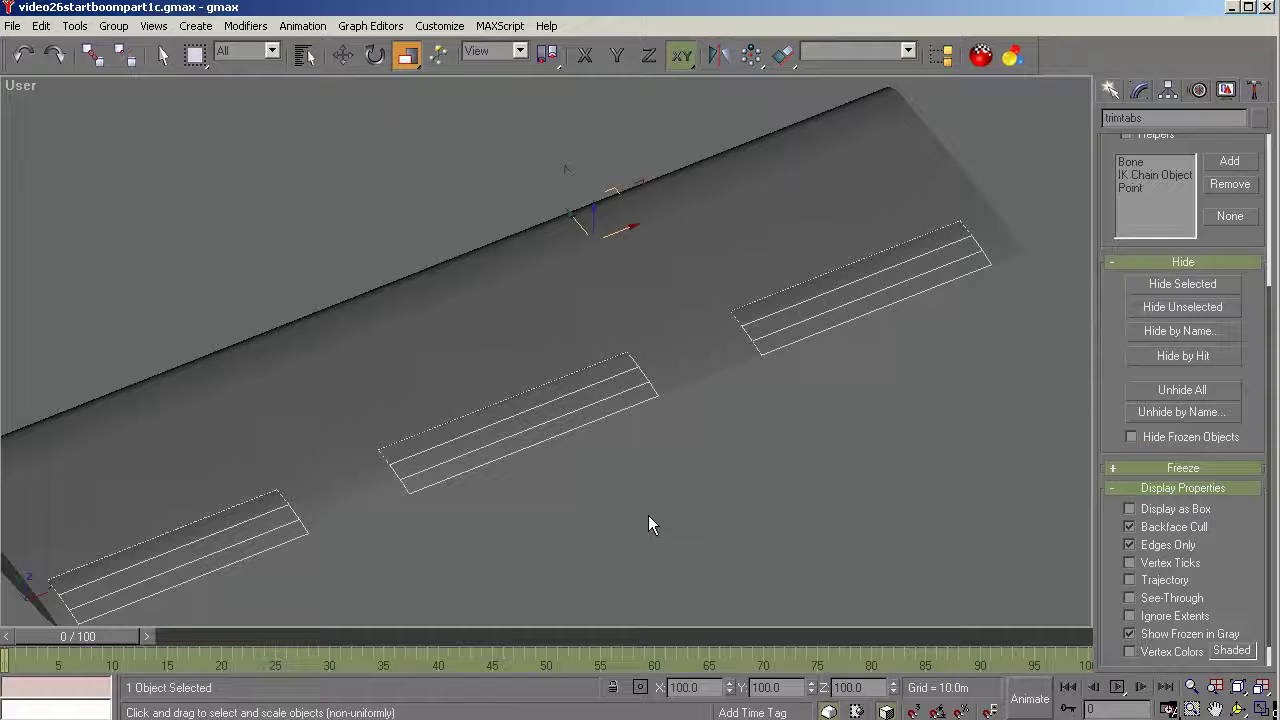
Examine how the trim tabs fit into the elevator's surface, both deselected and selected.
left_click(1238, 708)
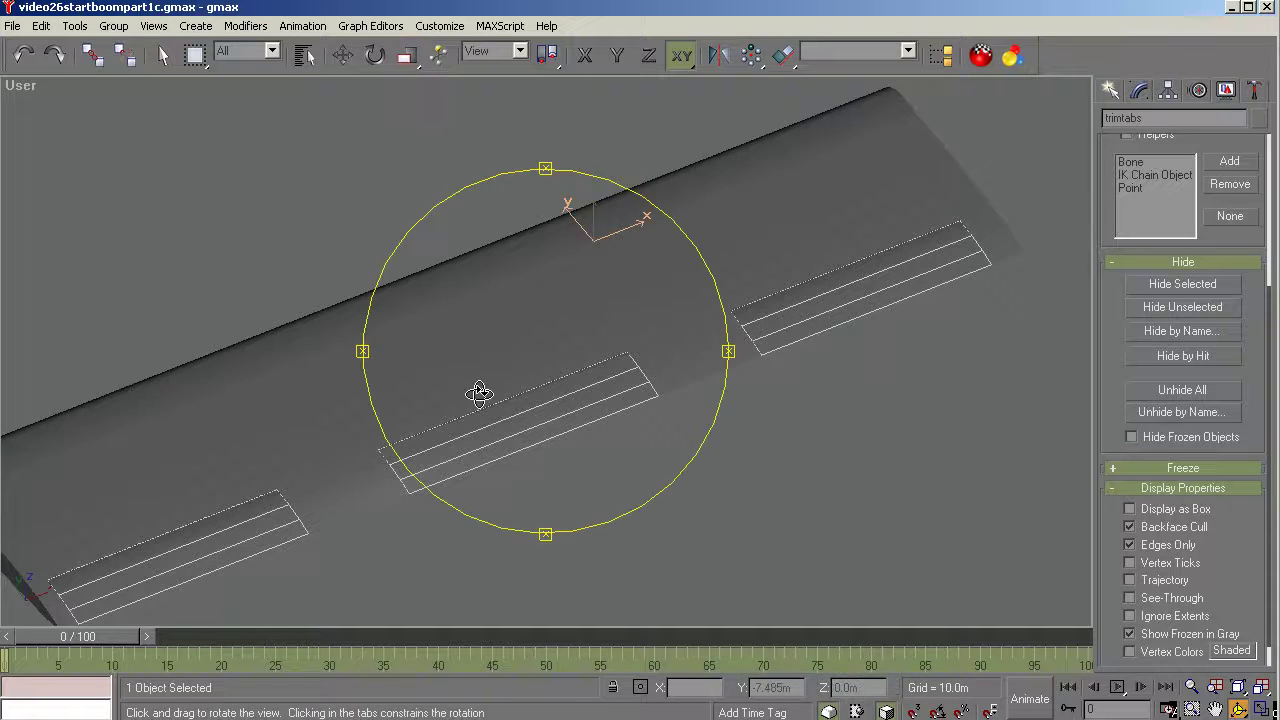
left_click_drag(477, 391, 597, 320)
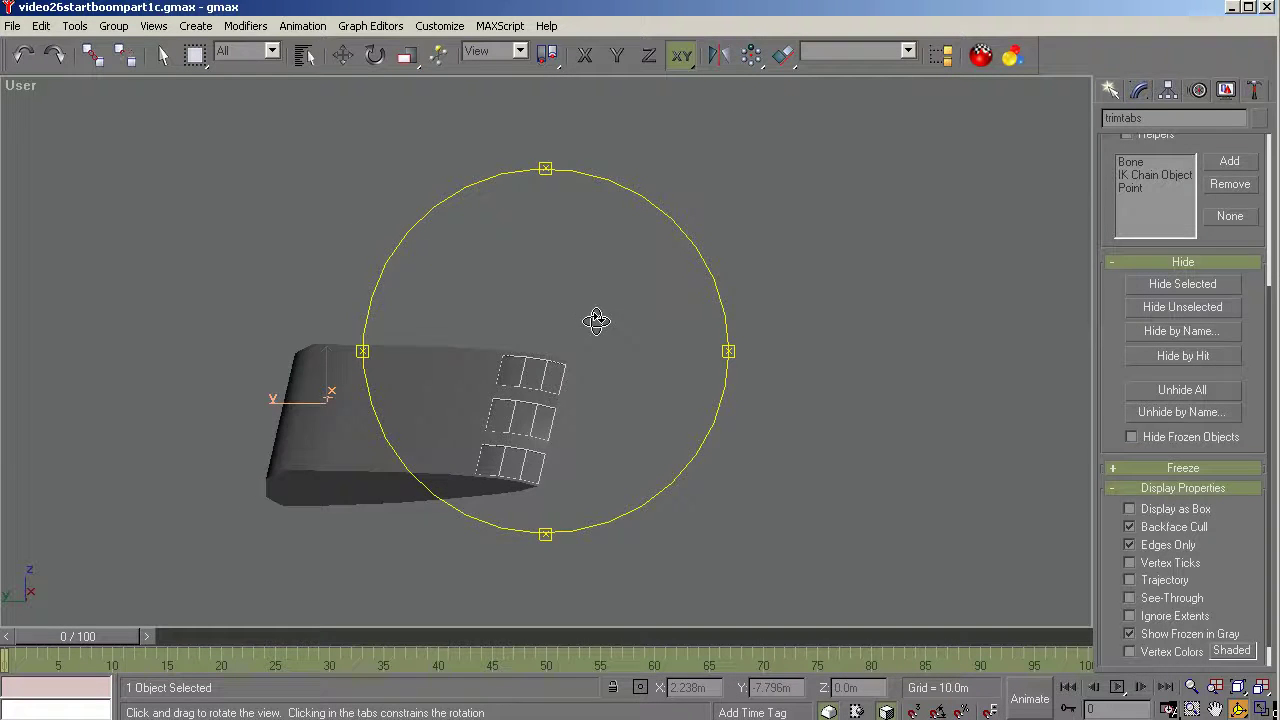
scroll(461, 432, "up", 4)
right_click(953, 424)
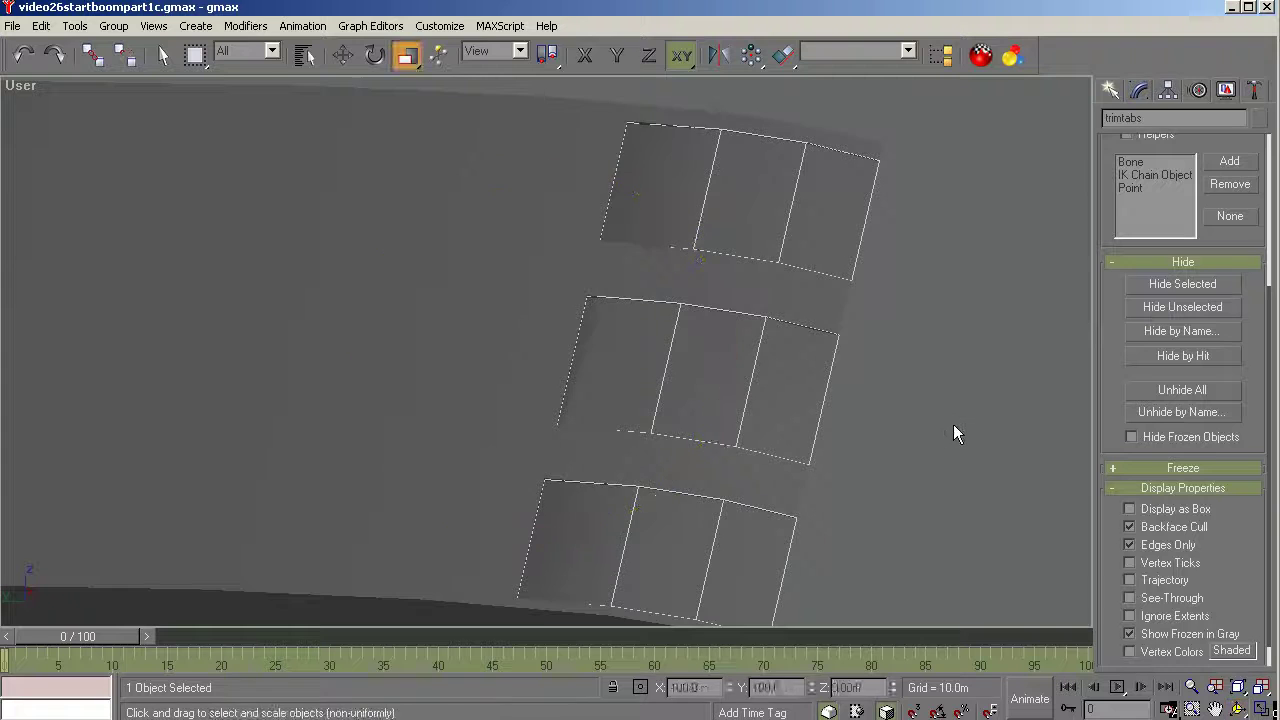
left_click(950, 420)
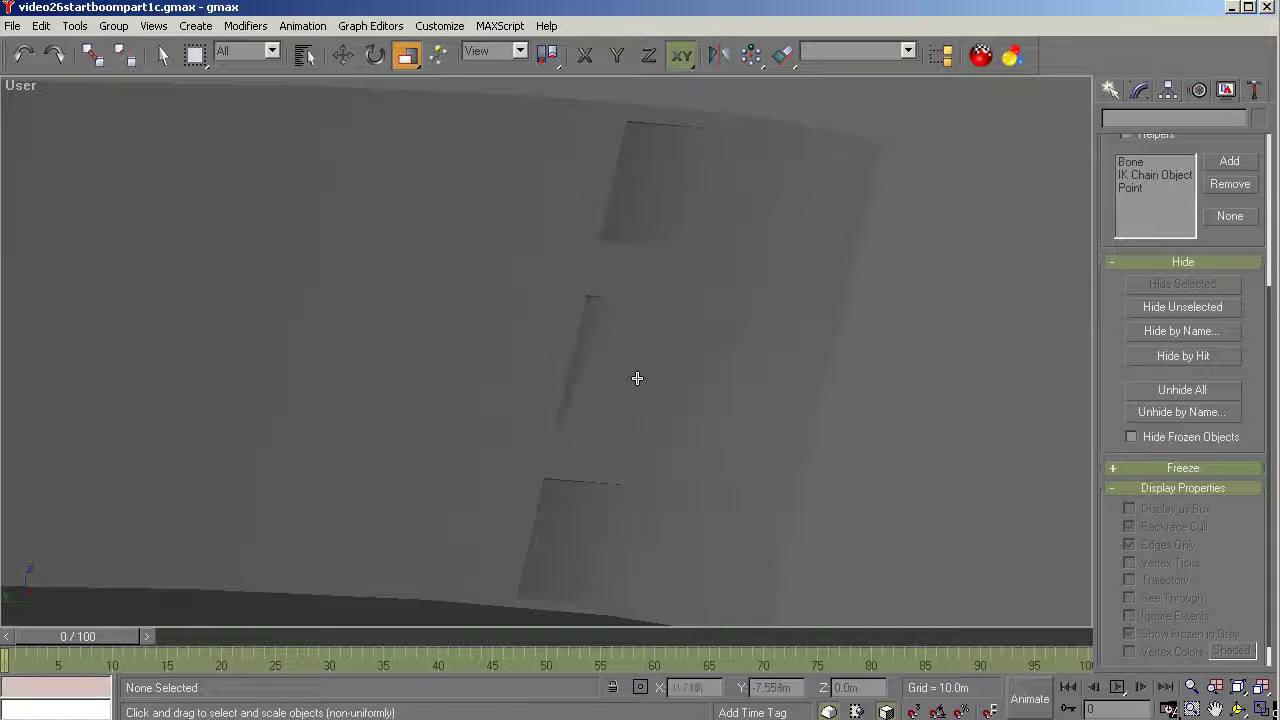
left_click(630, 559)
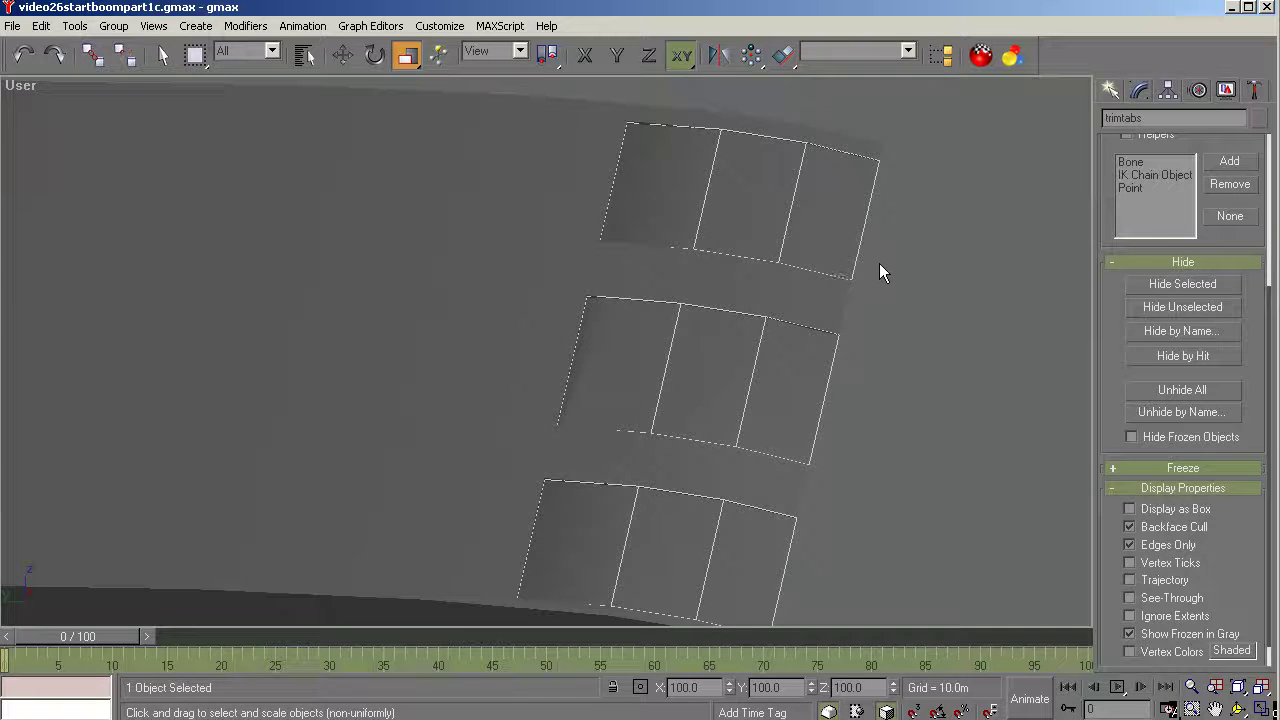
scroll(879, 263, "down", 2)
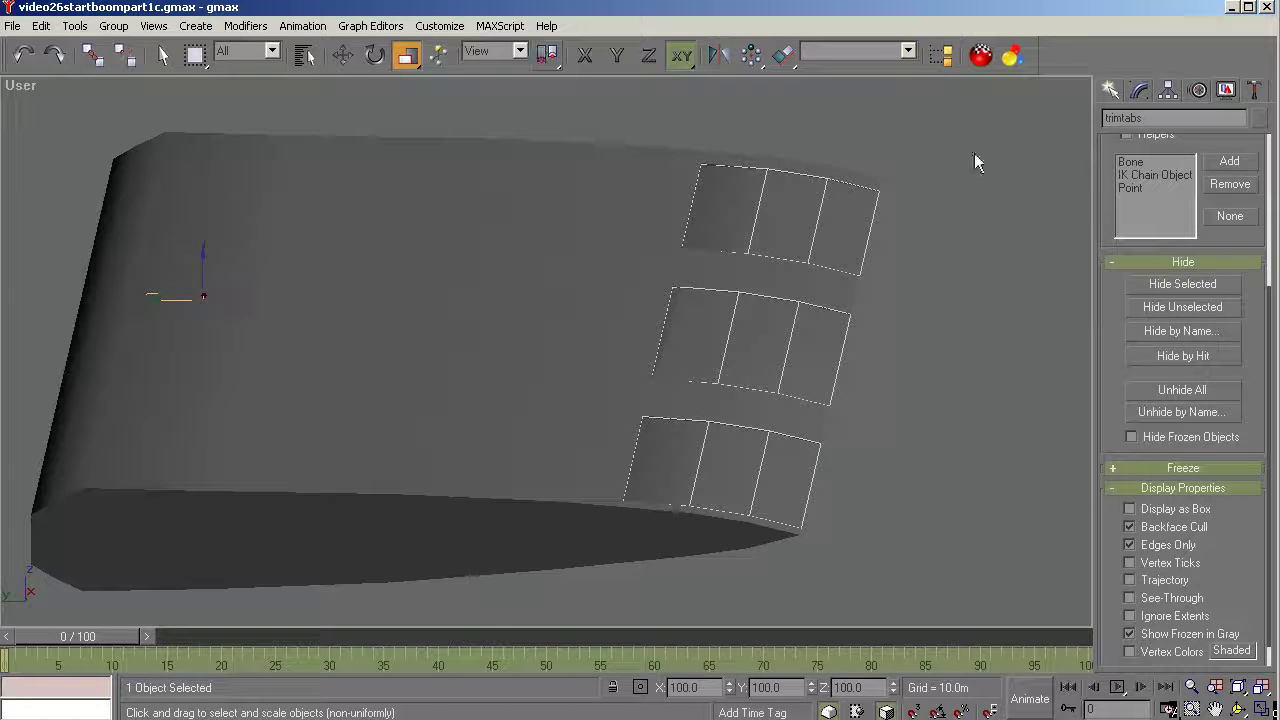
Hide everything except the trim tabs and, in the left view, move the vertices at the base of the extrusion slightly toward the trailing edge.
left_click(1157, 309)
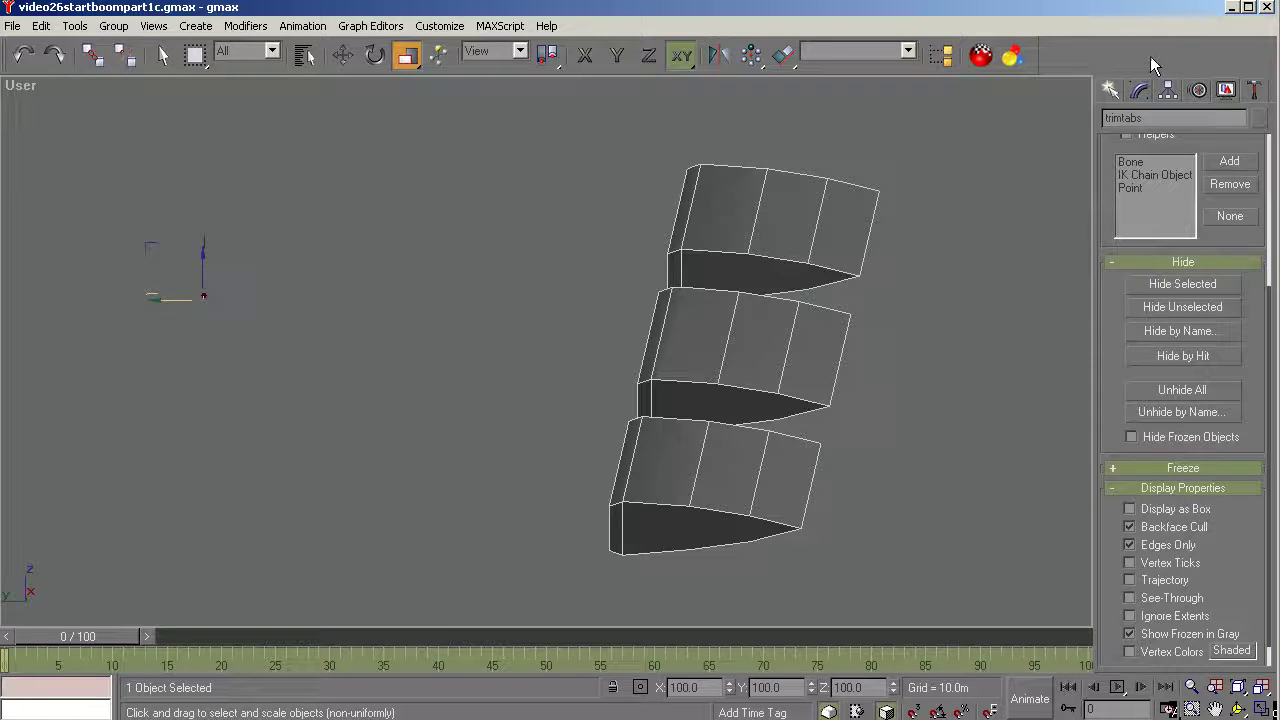
key("l")
key("z")
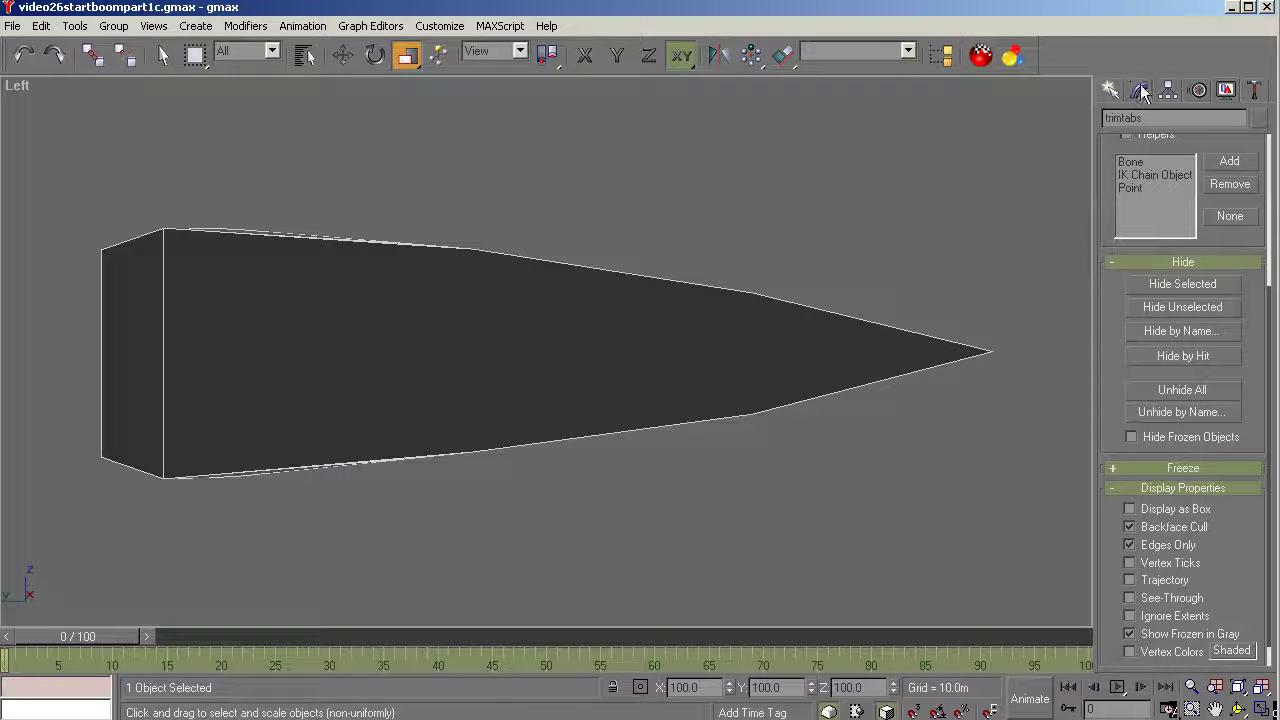
left_click(1141, 91)
left_click(1150, 263)
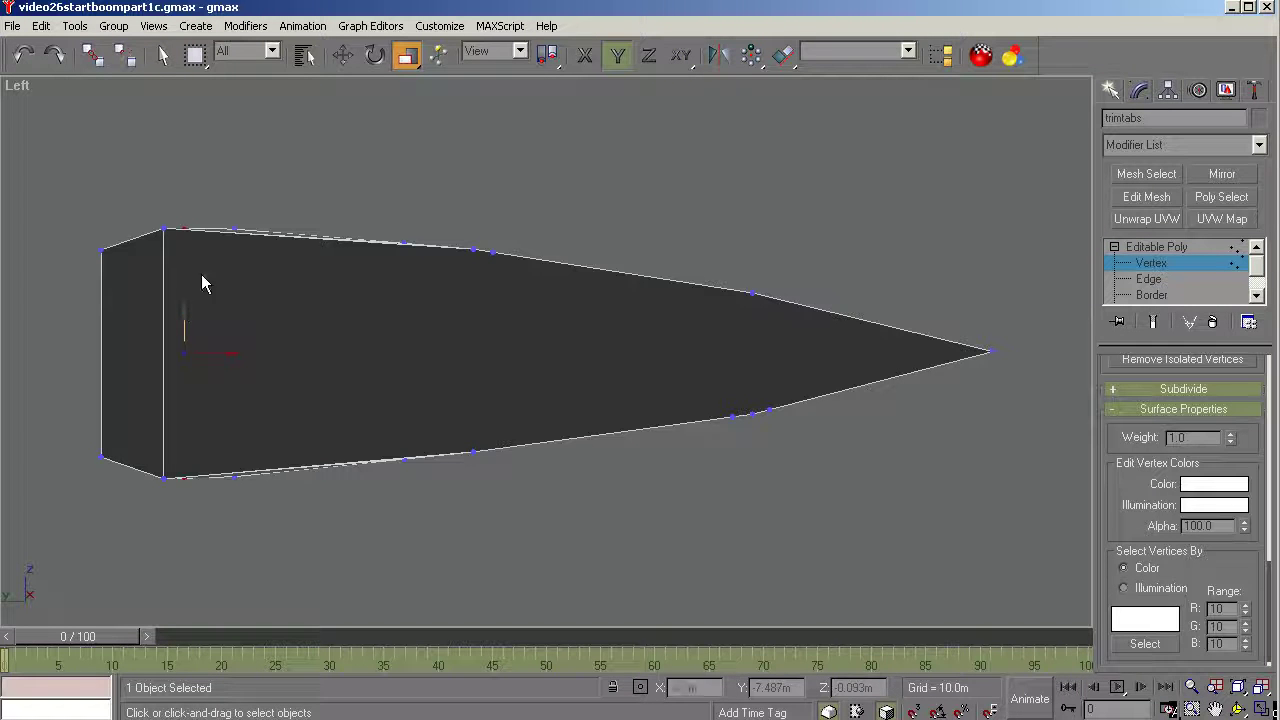
left_click_drag(147, 202, 208, 500)
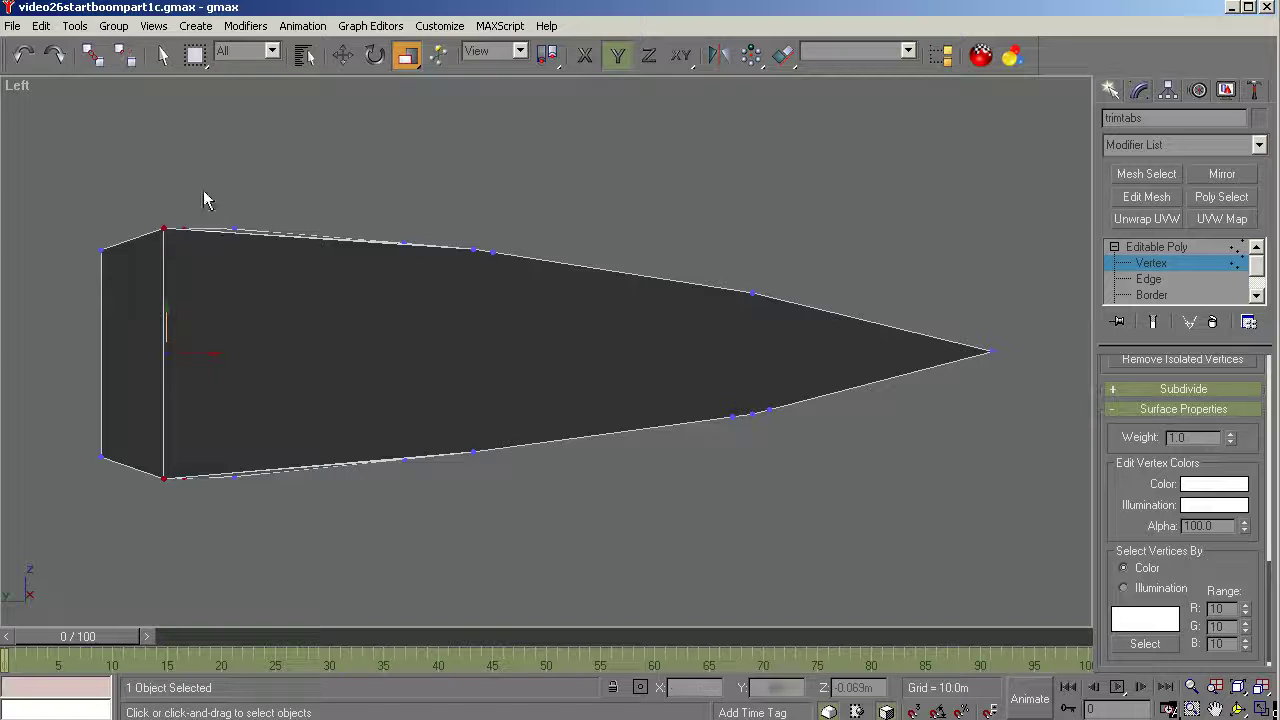
key("w")
key("F5")
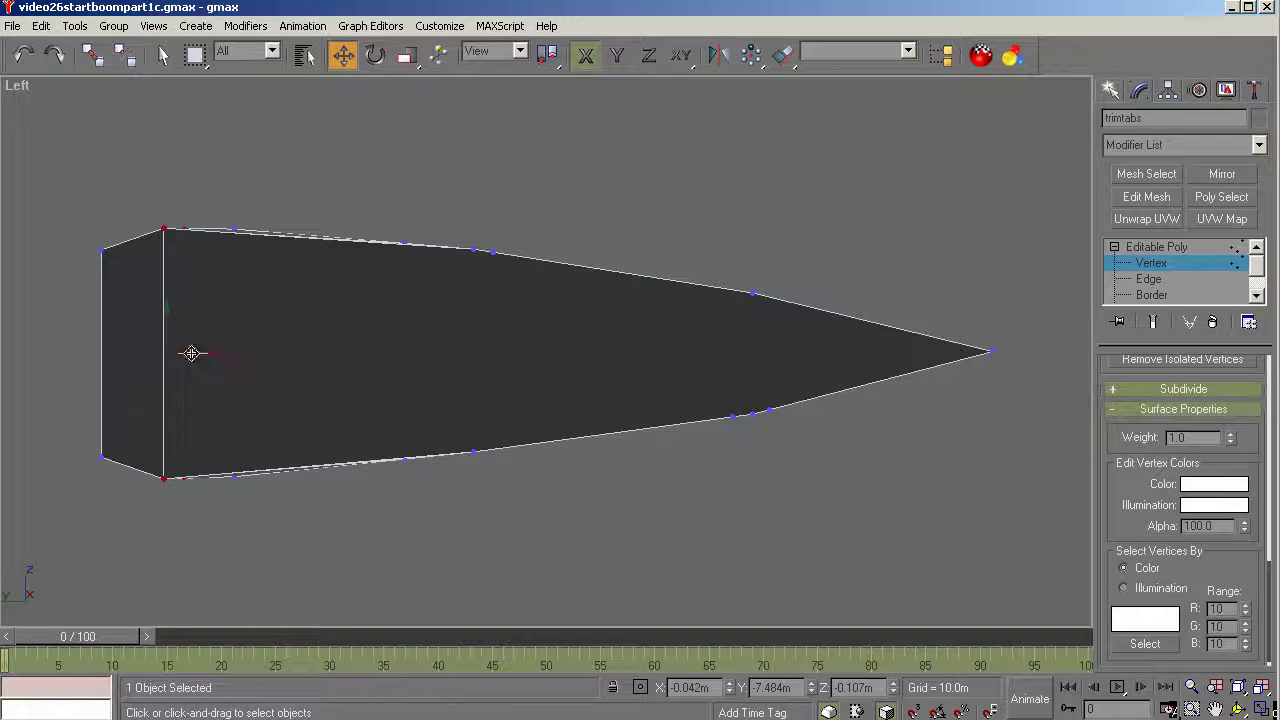
left_click_drag(191, 353, 207, 357)
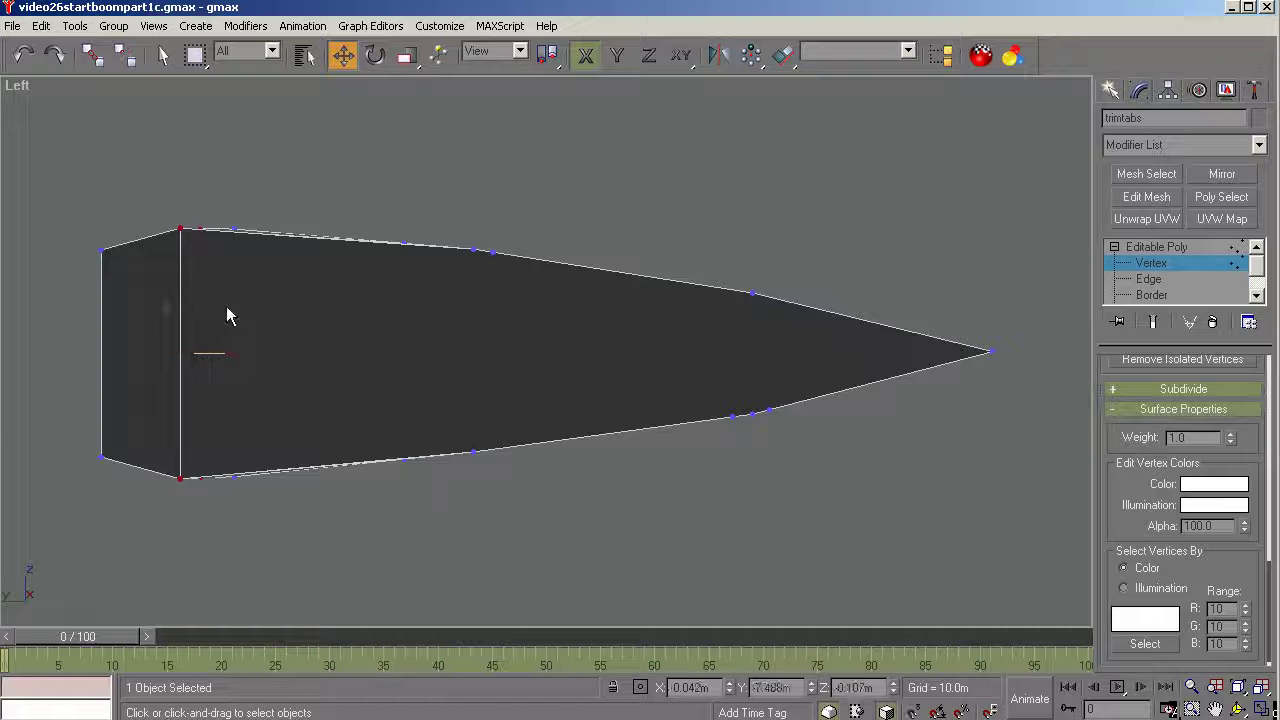
Move the stray vertex on the middle trim tab's upper side edge along Y, closer to the corner at the extrusion base.
left_click(1238, 708)
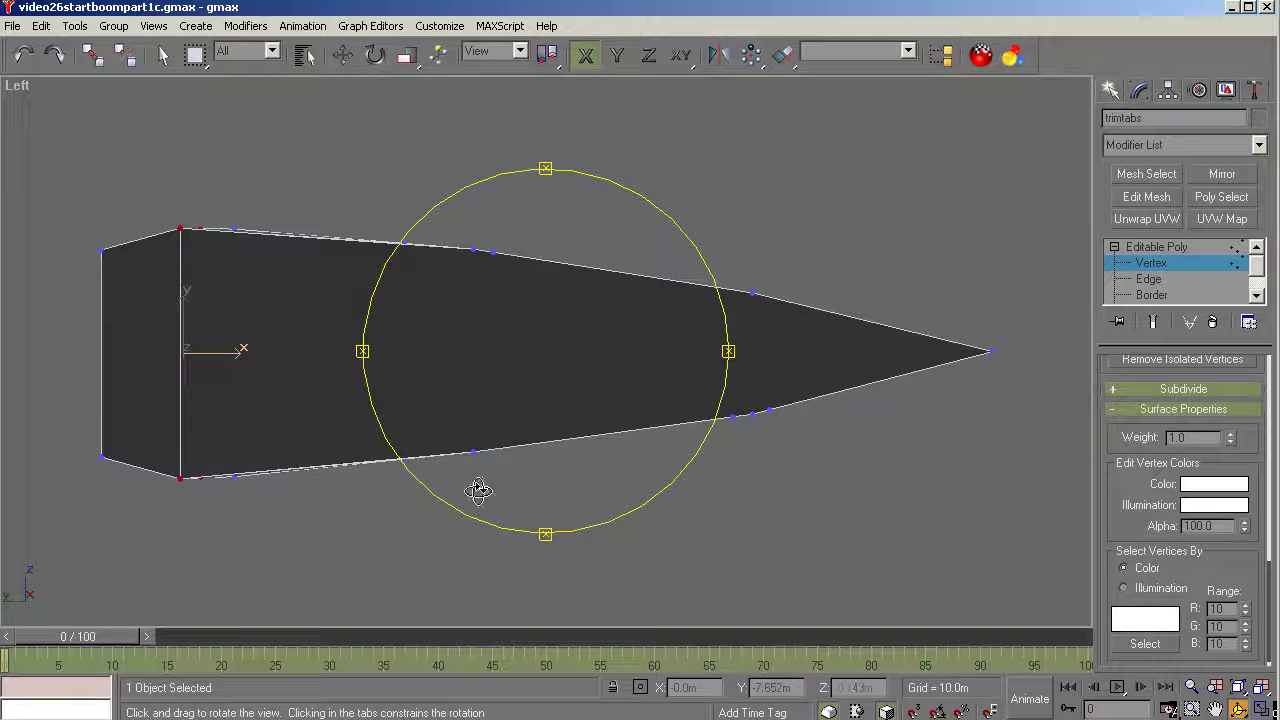
left_click_drag(480, 491, 477, 404)
scroll(172, 281, "up", 3)
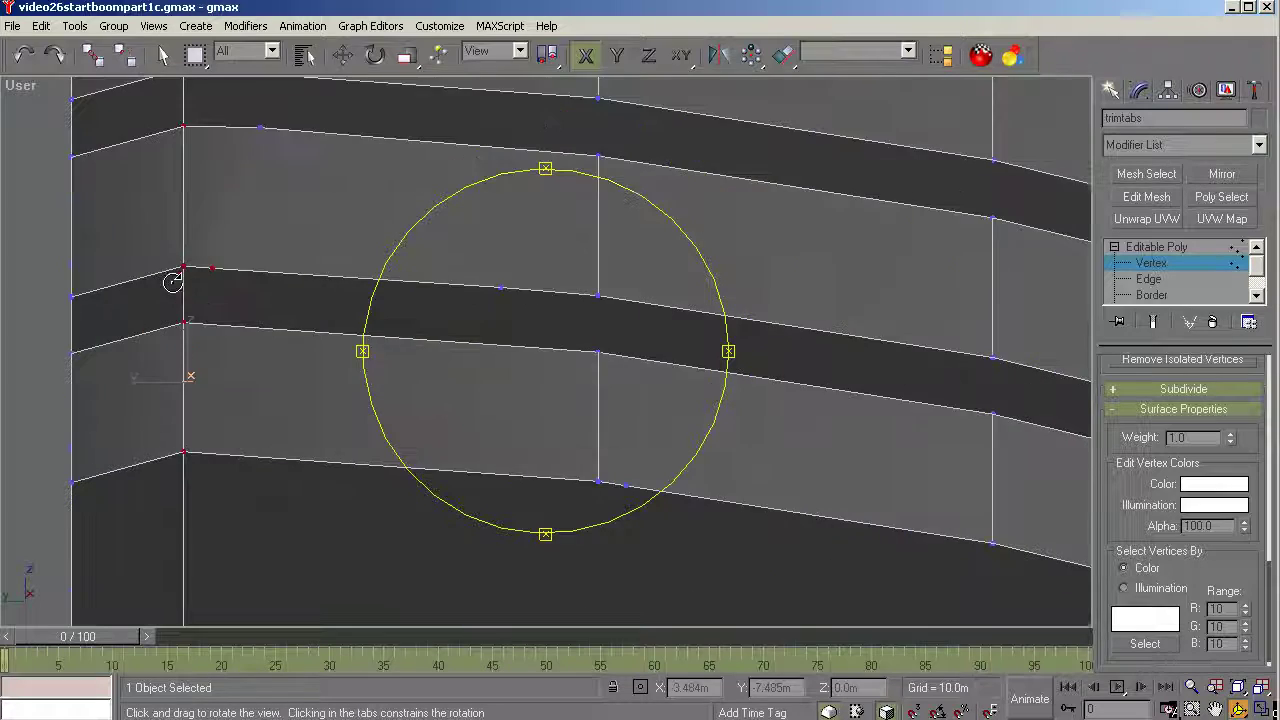
scroll(276, 286, "down", 3)
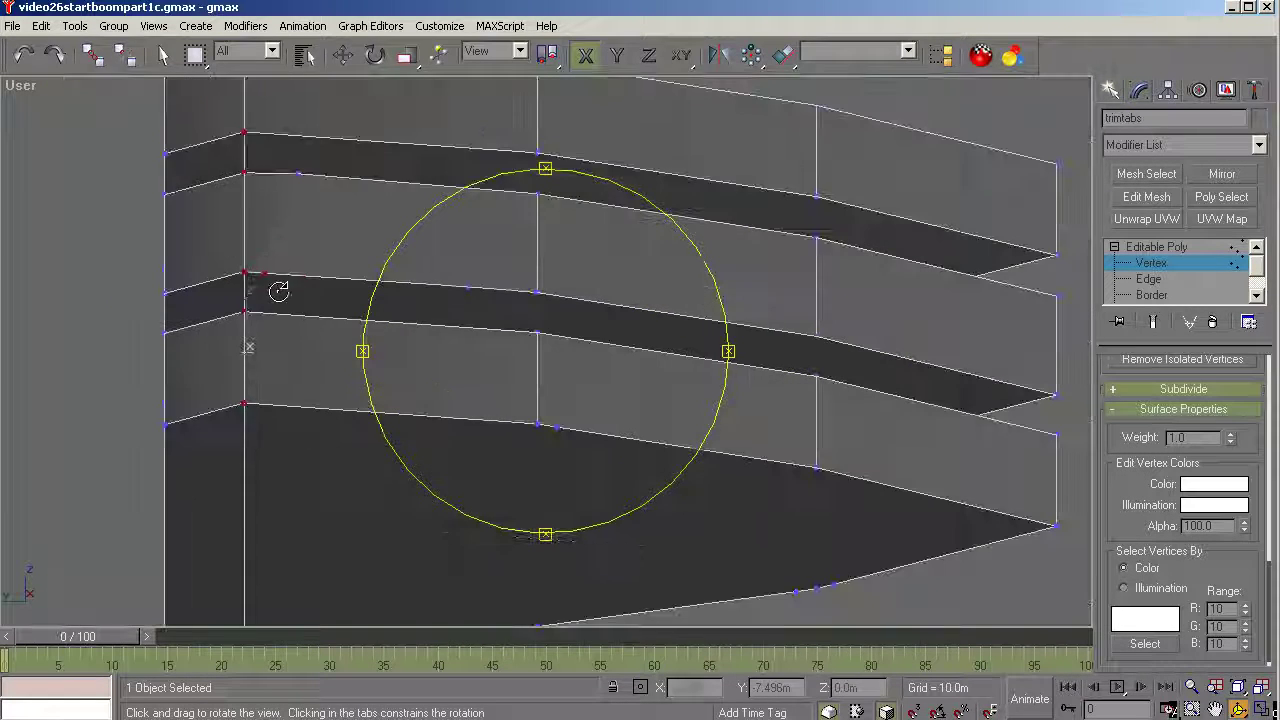
scroll(258, 203, "up", 2)
scroll(257, 200, "down", 2)
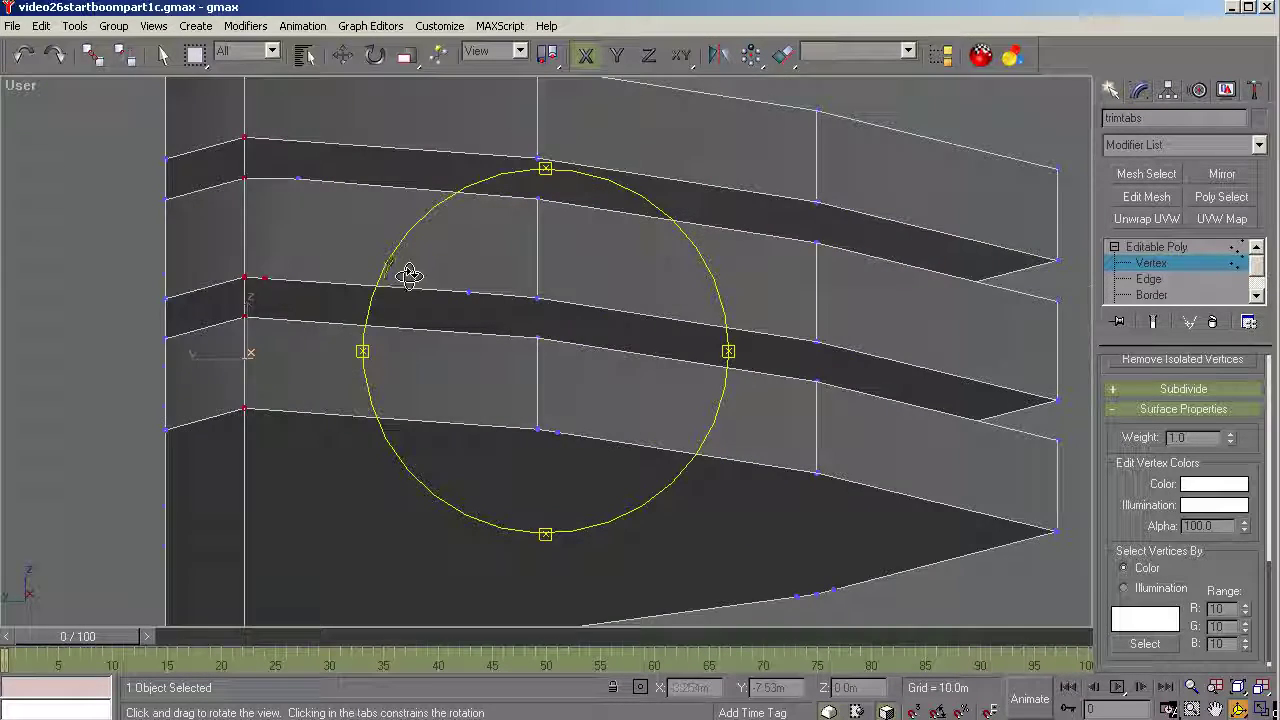
left_click_drag(409, 274, 769, 274)
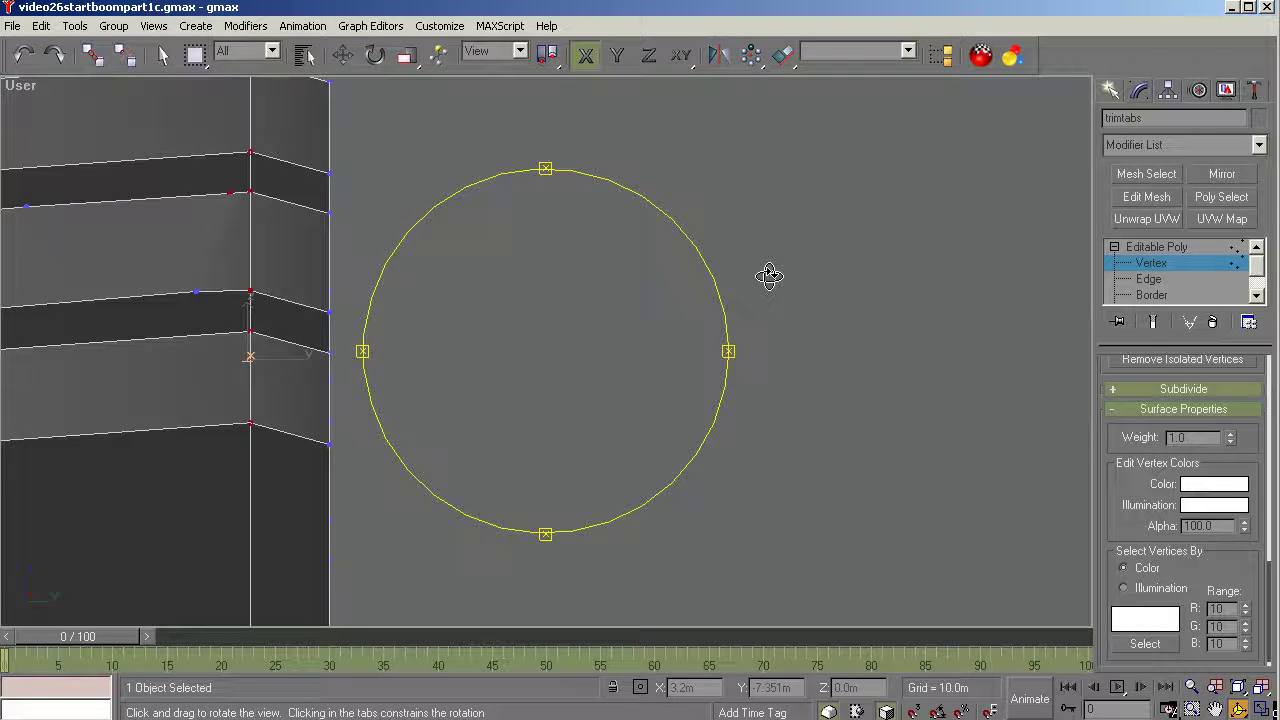
key("w")
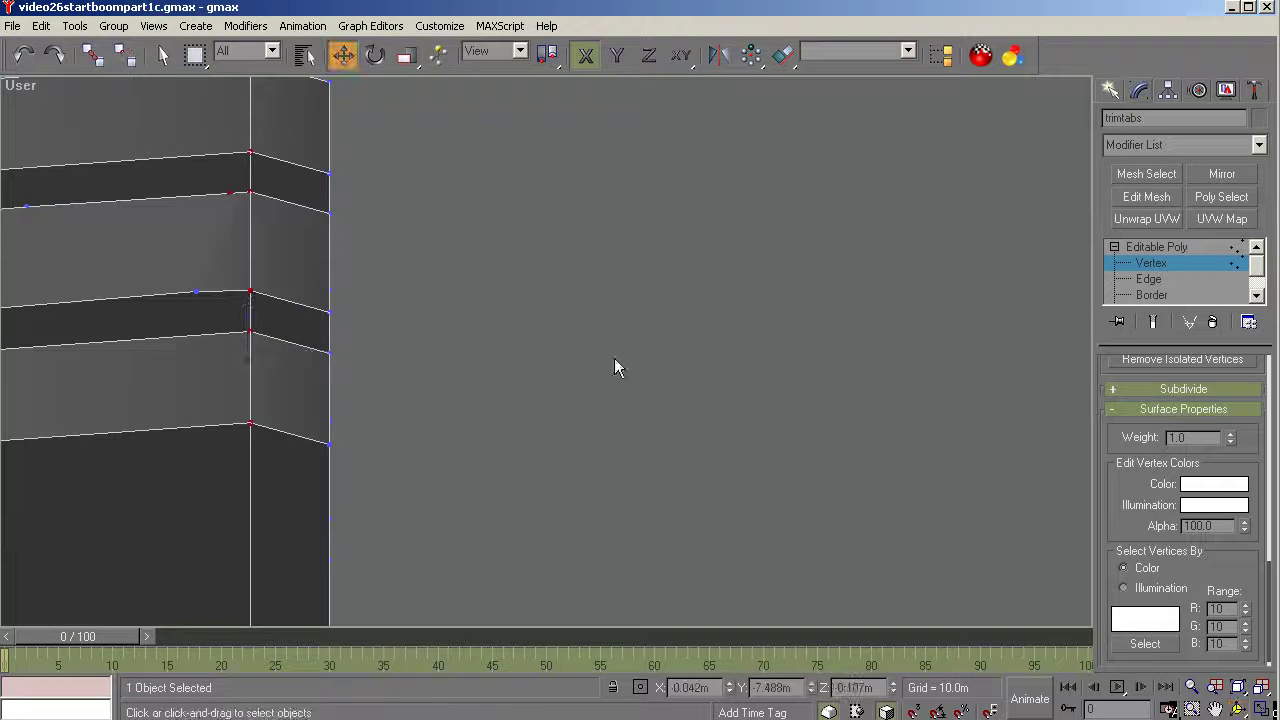
left_click(198, 295)
key("F6")
left_click_drag(218, 289, 236, 287)
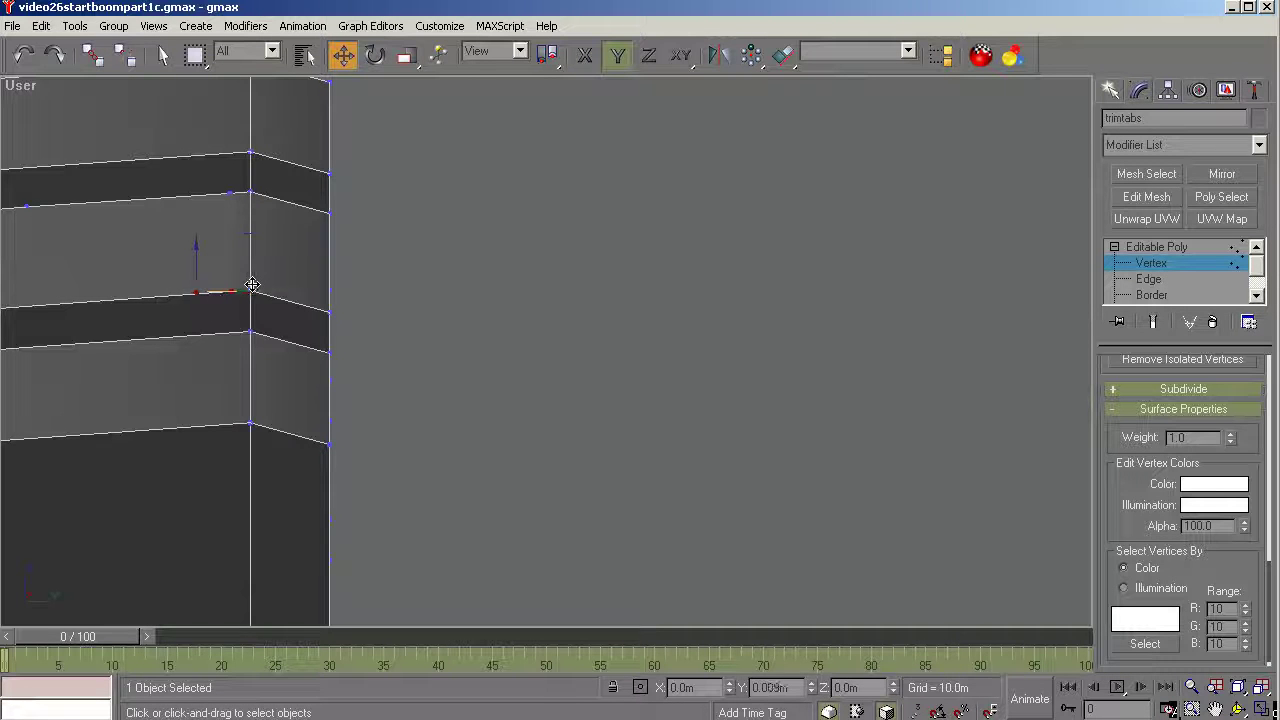
left_click_drag(251, 285, 251, 285)
scroll(535, 346, "down", 2)
scroll(340, 309, "up", 2)
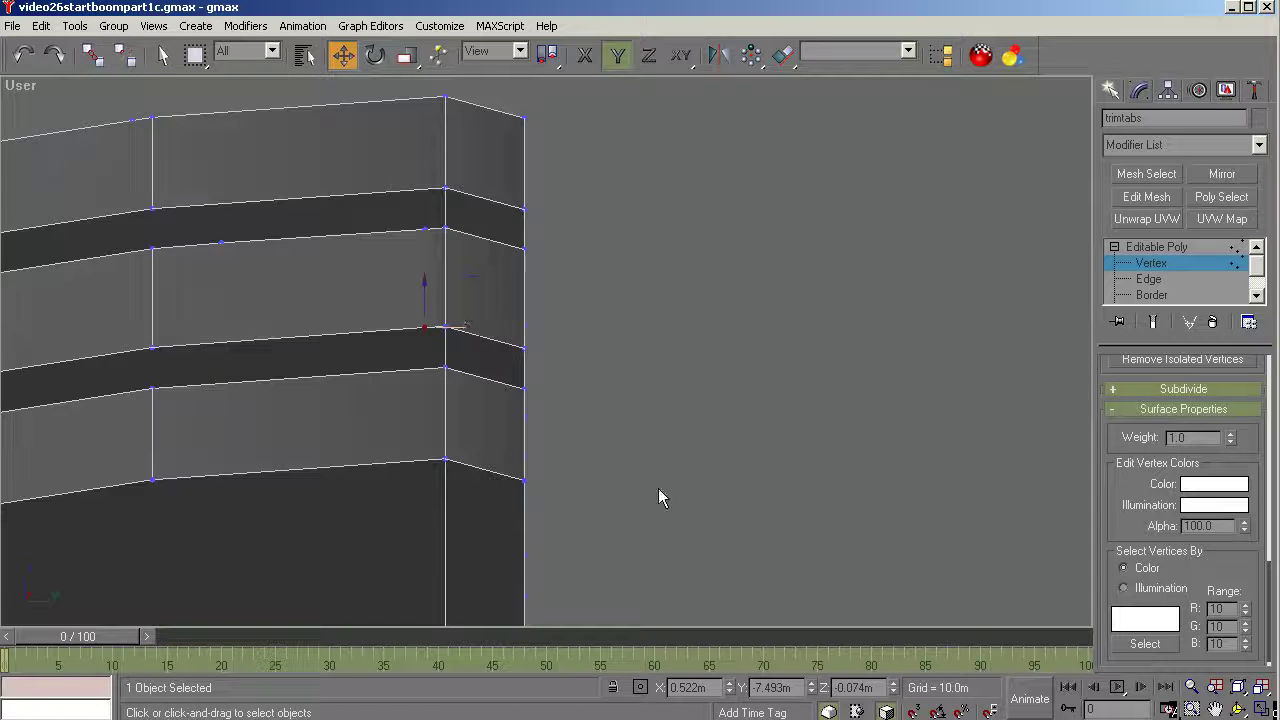
Leave vertex editing and deselect the trim tabs to view all three as plain shaded objects.
left_click(1238, 708)
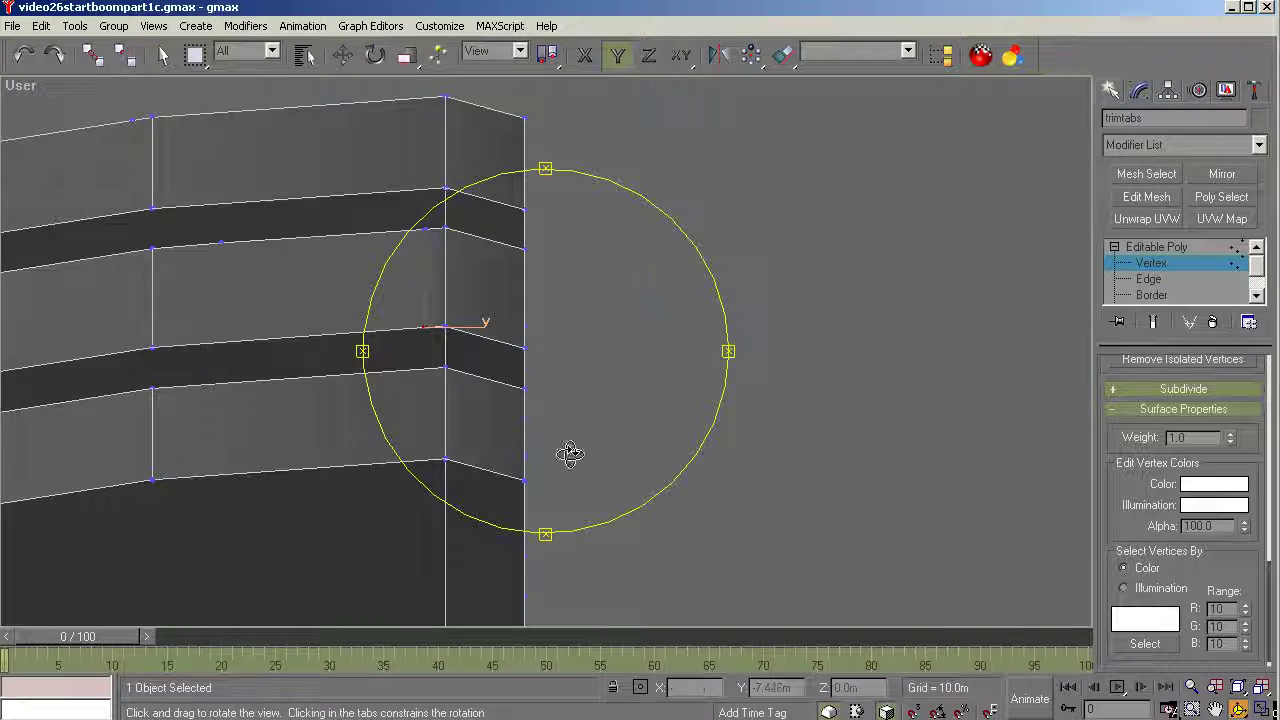
left_click_drag(569, 451, 563, 391)
left_click(1154, 248)
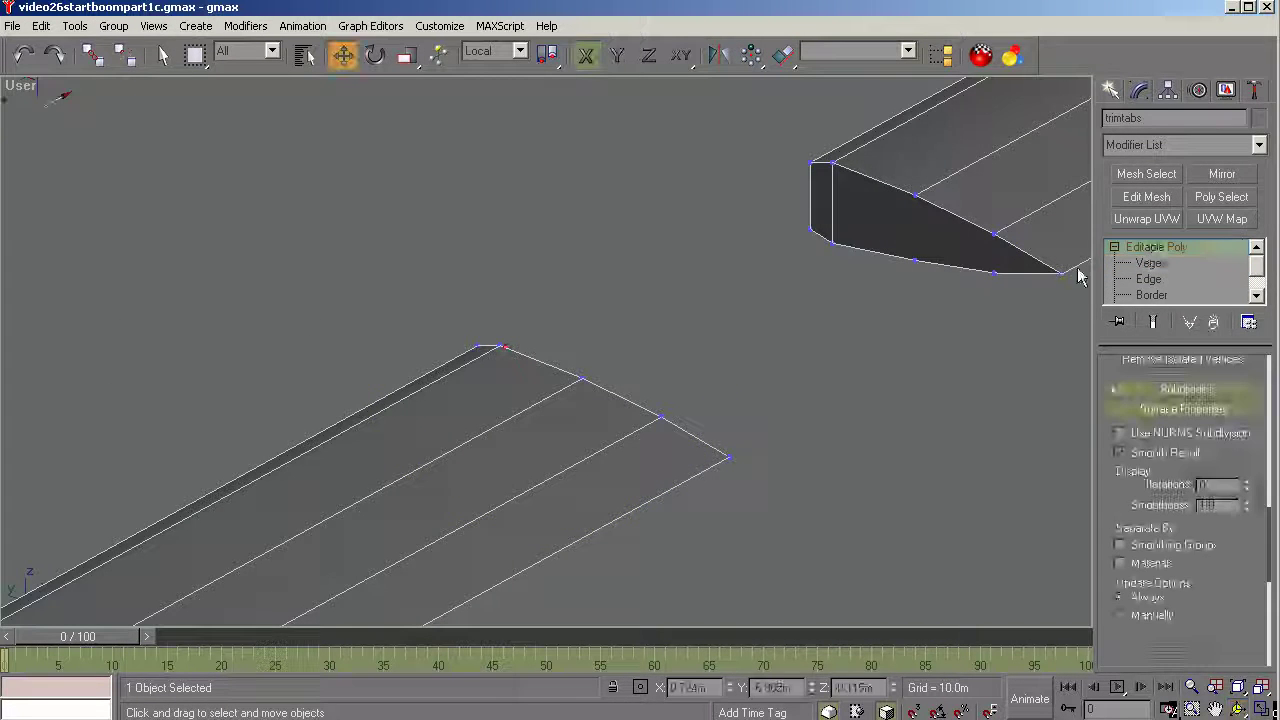
left_click(897, 329)
scroll(770, 309, "down", 3)
scroll(770, 318, "down", 4)
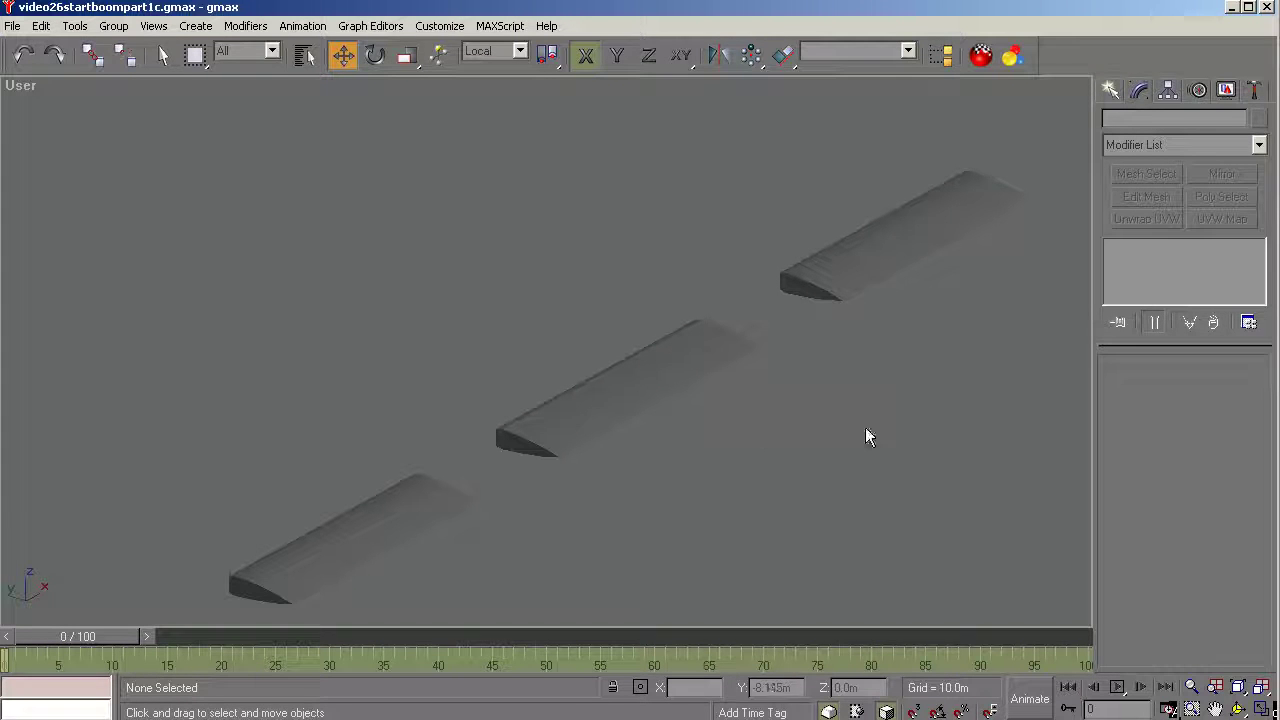
Unhide the Cylinder01 object by name.
left_click(1226, 91)
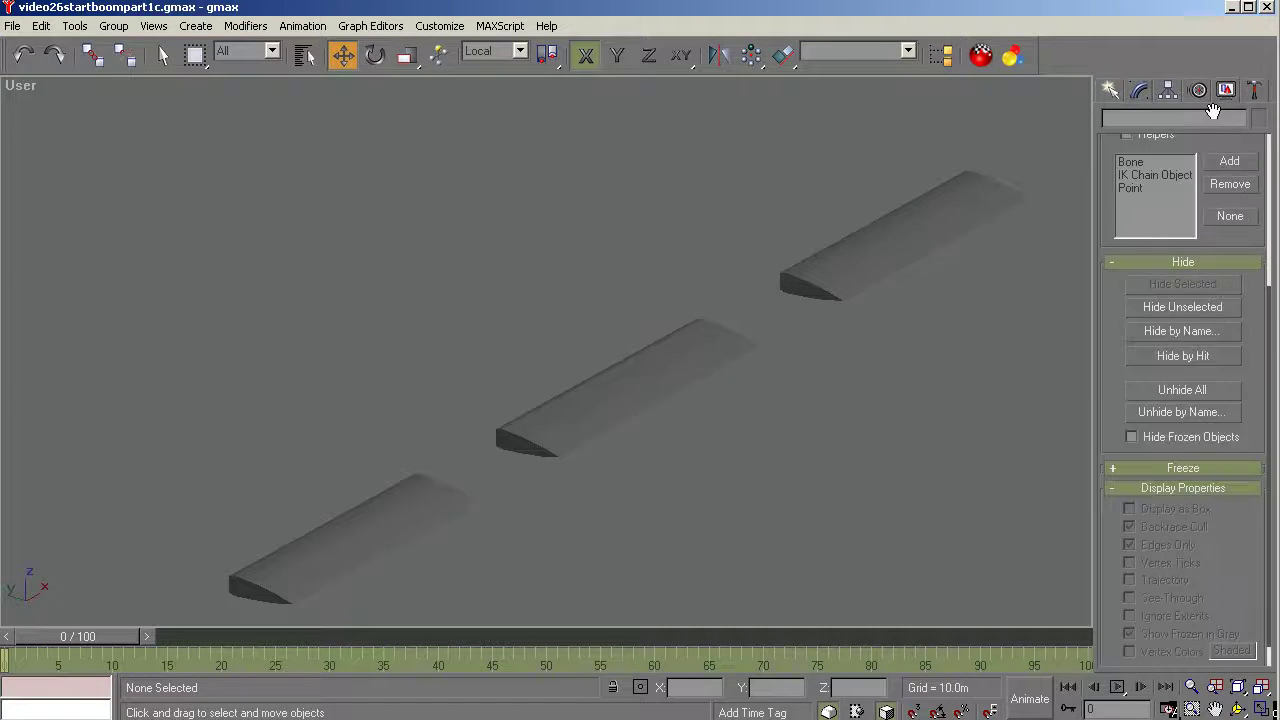
left_click(1158, 414)
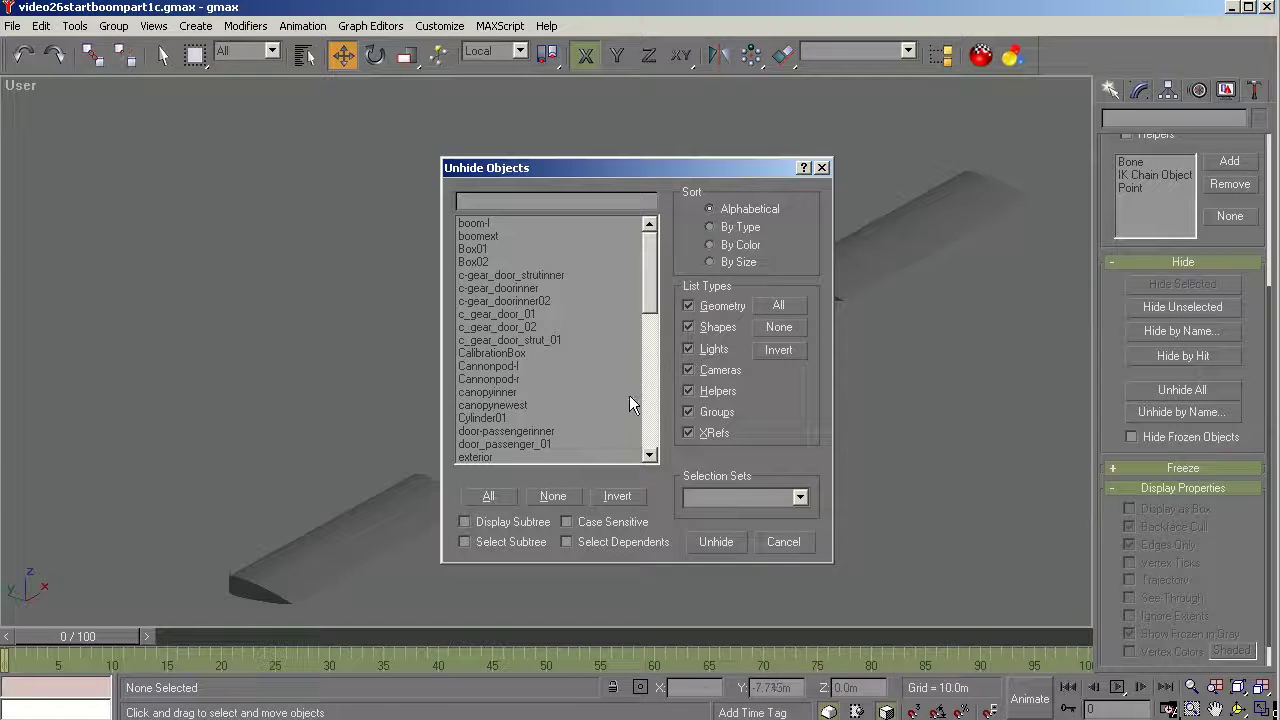
left_click(649, 415)
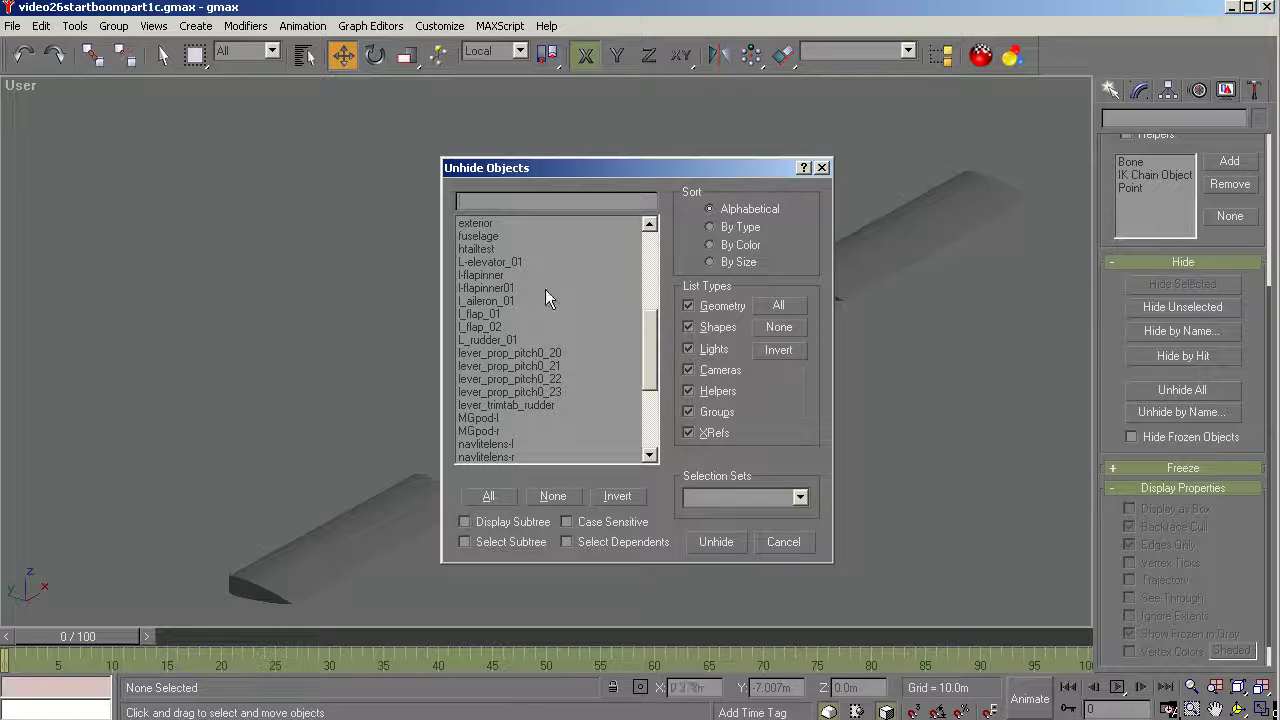
left_click_drag(647, 303, 647, 268)
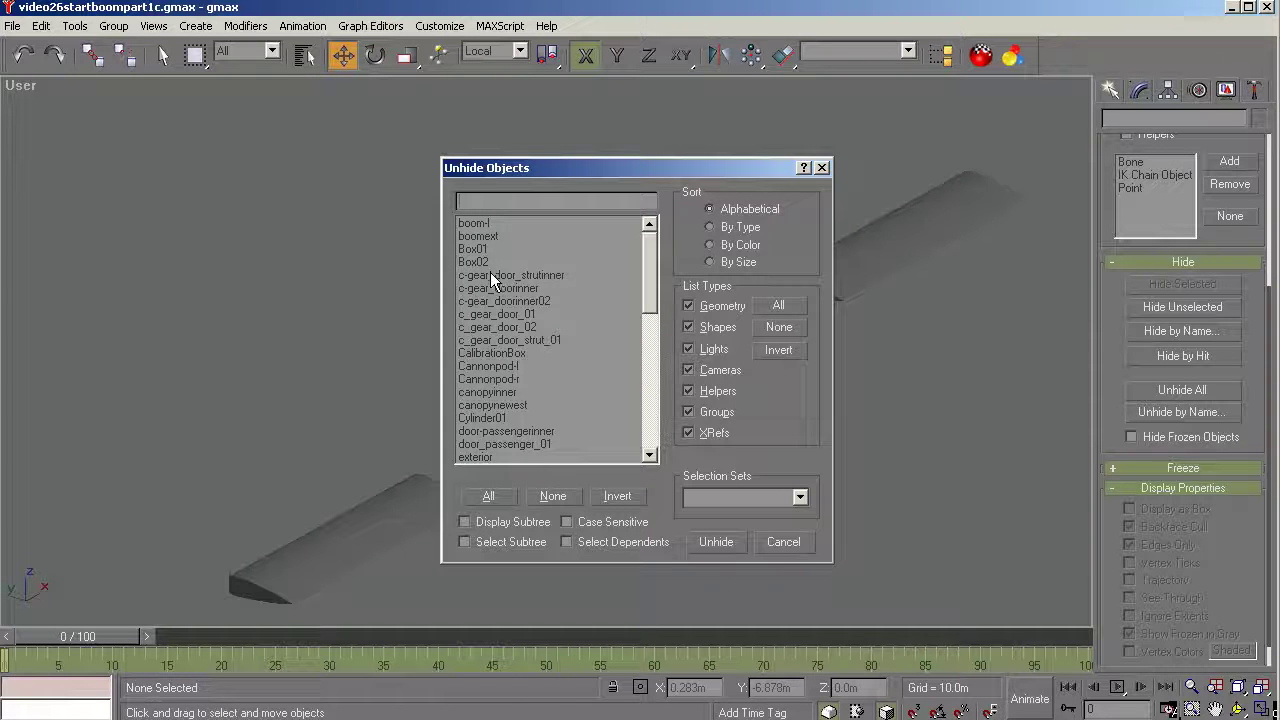
left_click(482, 418)
left_click(710, 541)
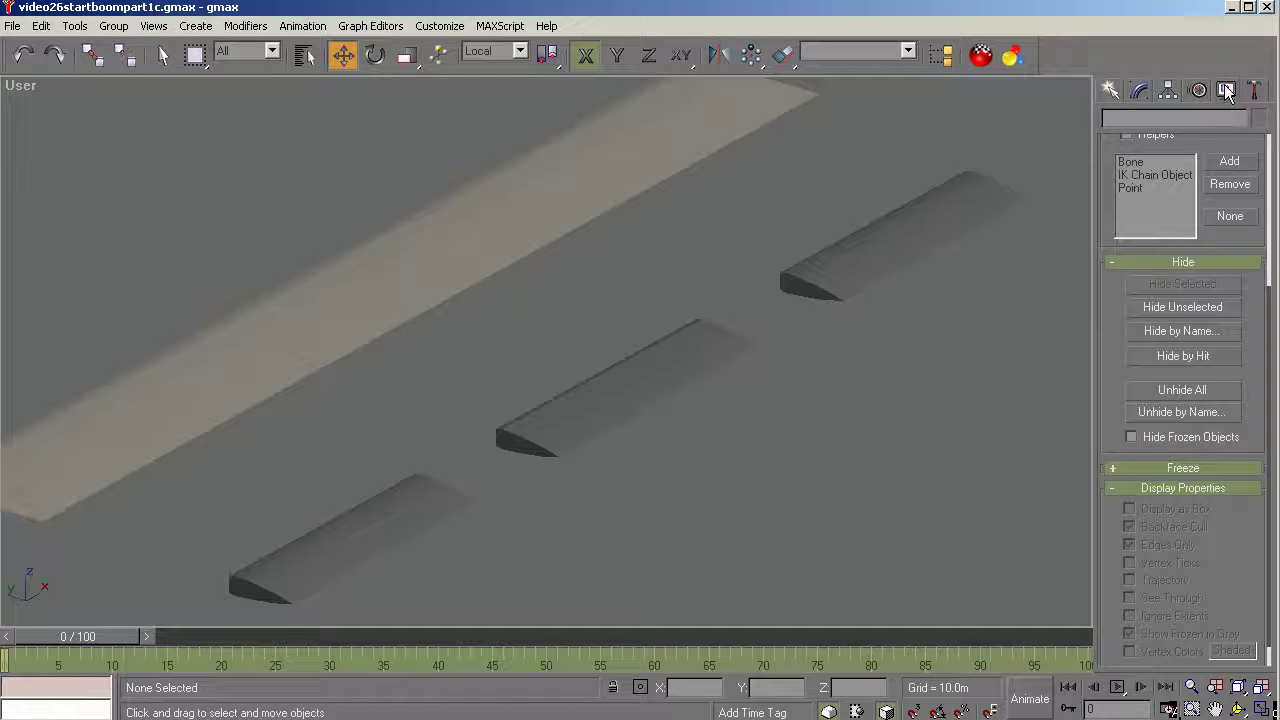
Unhide the L-elevator_01 object by name.
left_click(1159, 413)
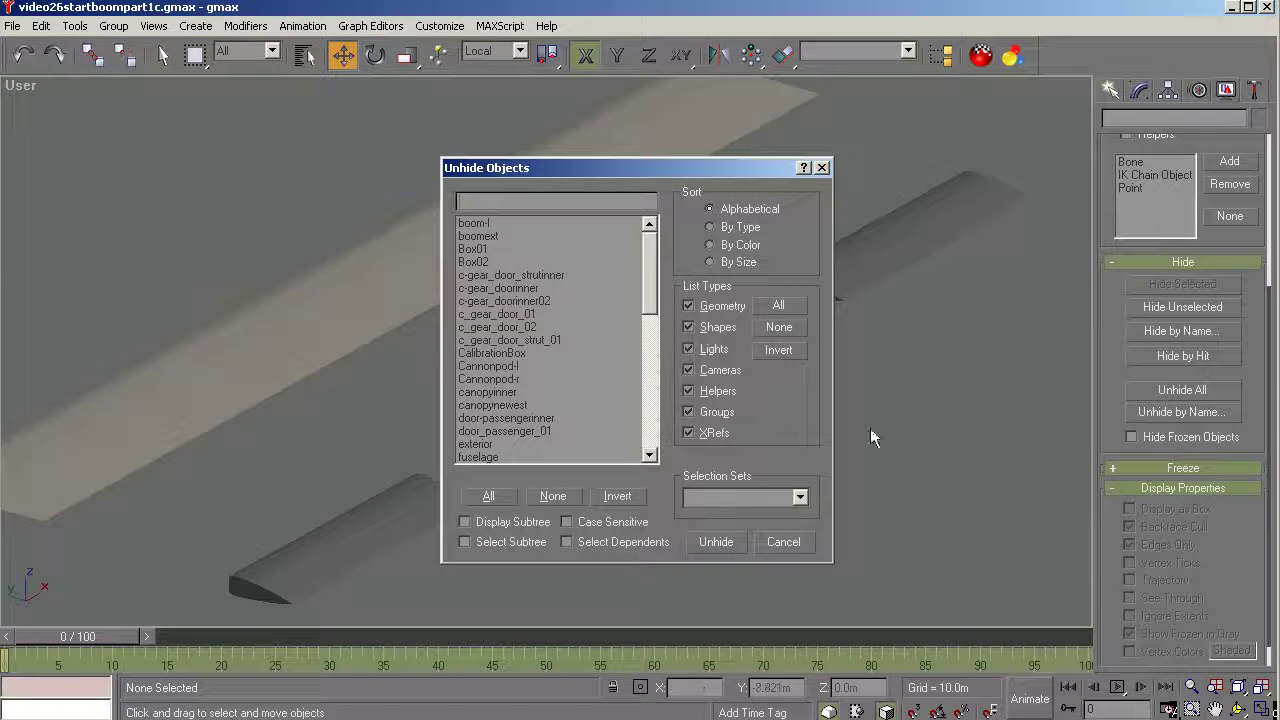
left_click_drag(656, 314, 656, 340)
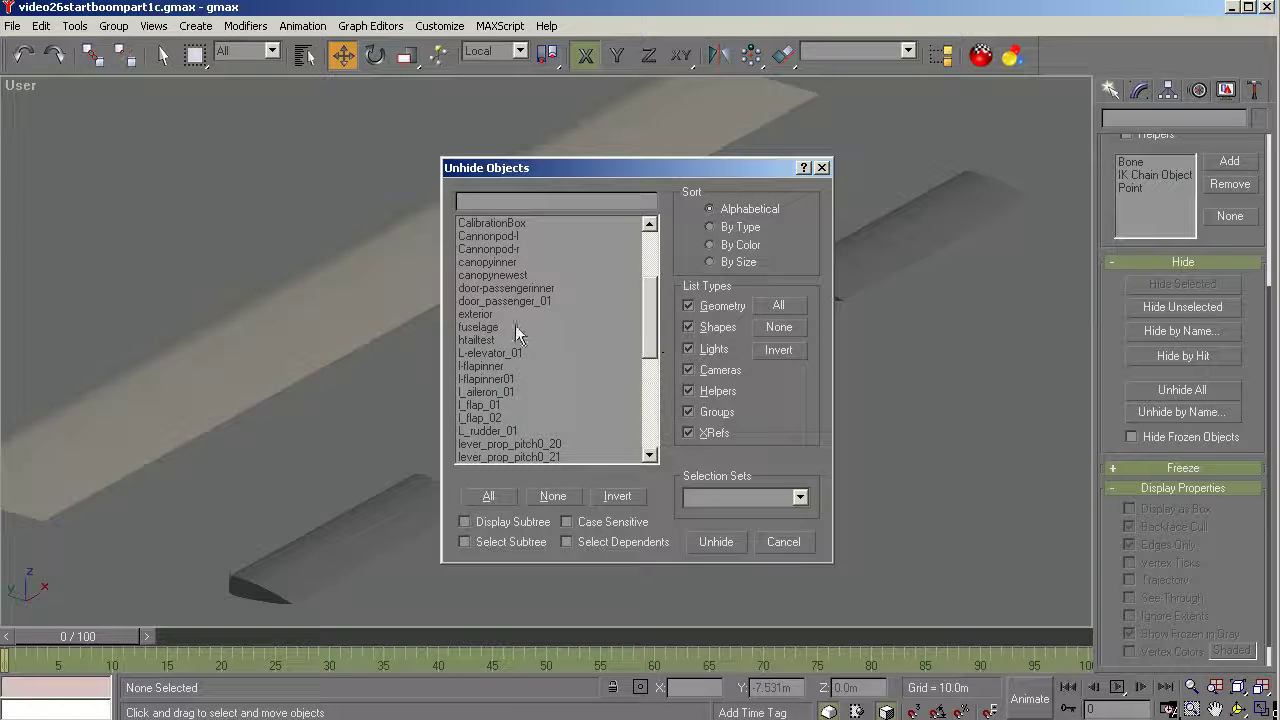
left_click(490, 353)
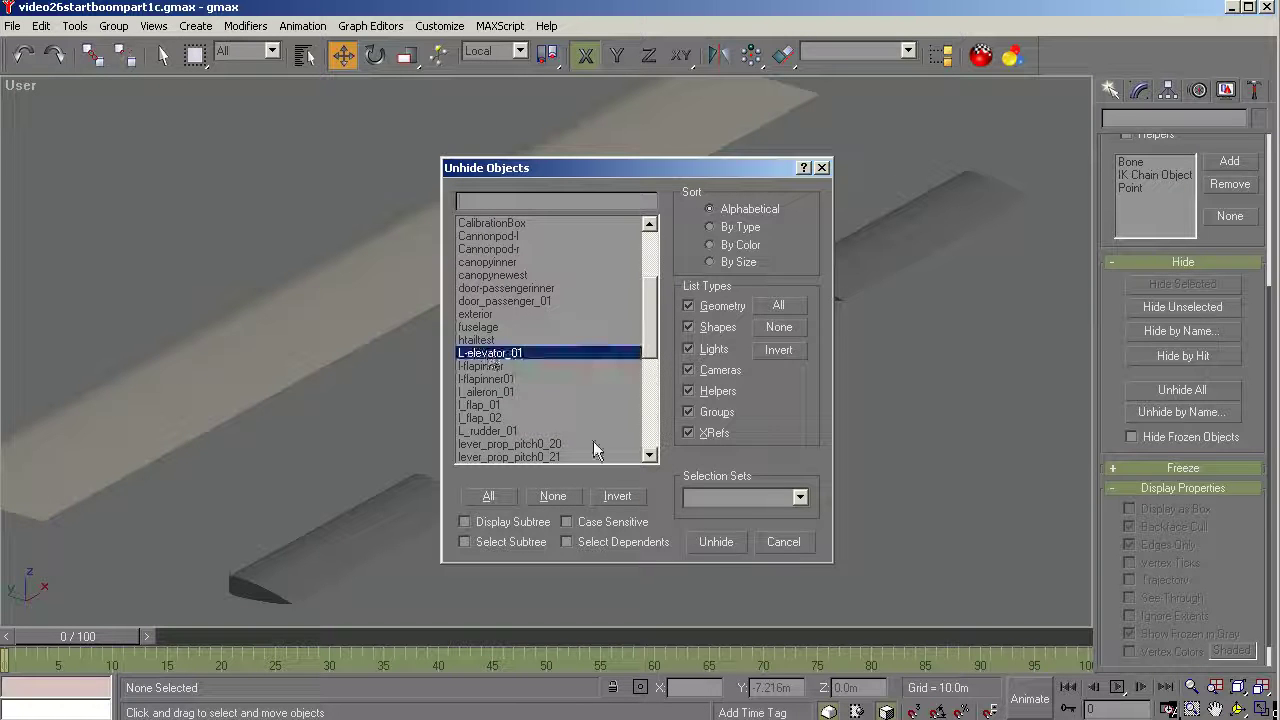
left_click(712, 541)
Turn off See-Through for Cylinder01 and give it the grey custom object color, matching the elevator.
left_click_drag(203, 260, 257, 310)
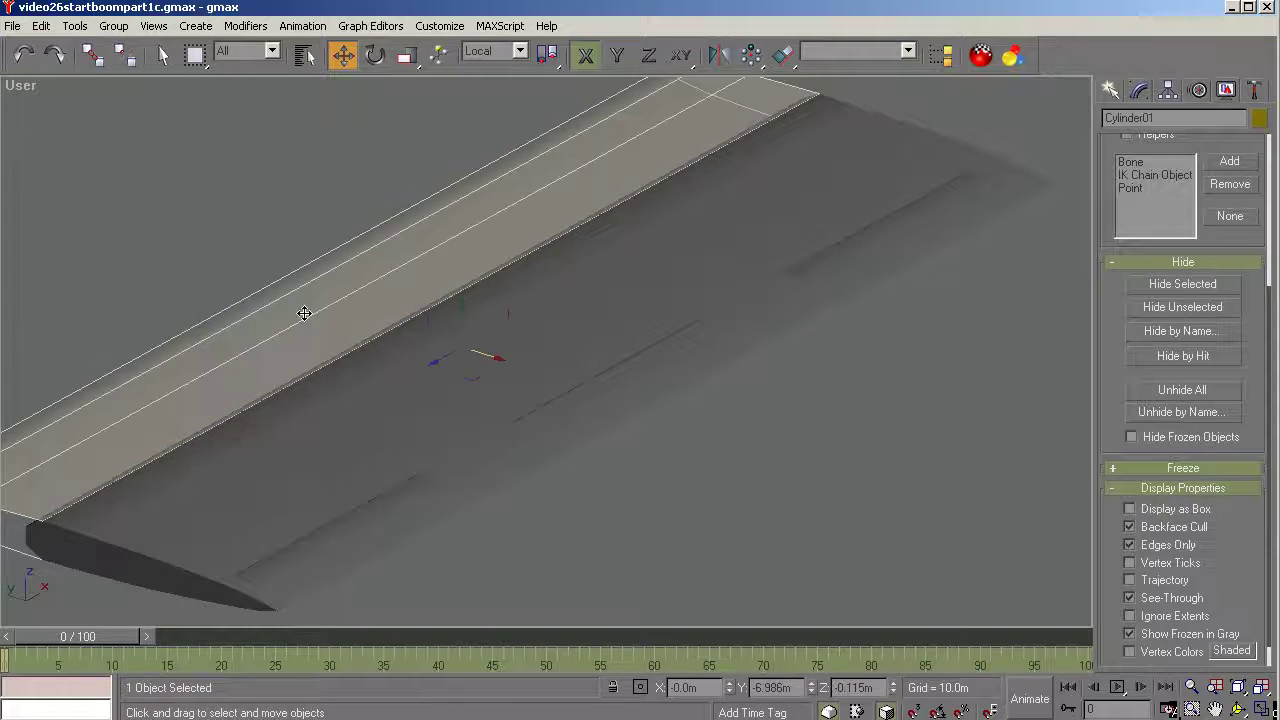
left_click(1150, 598)
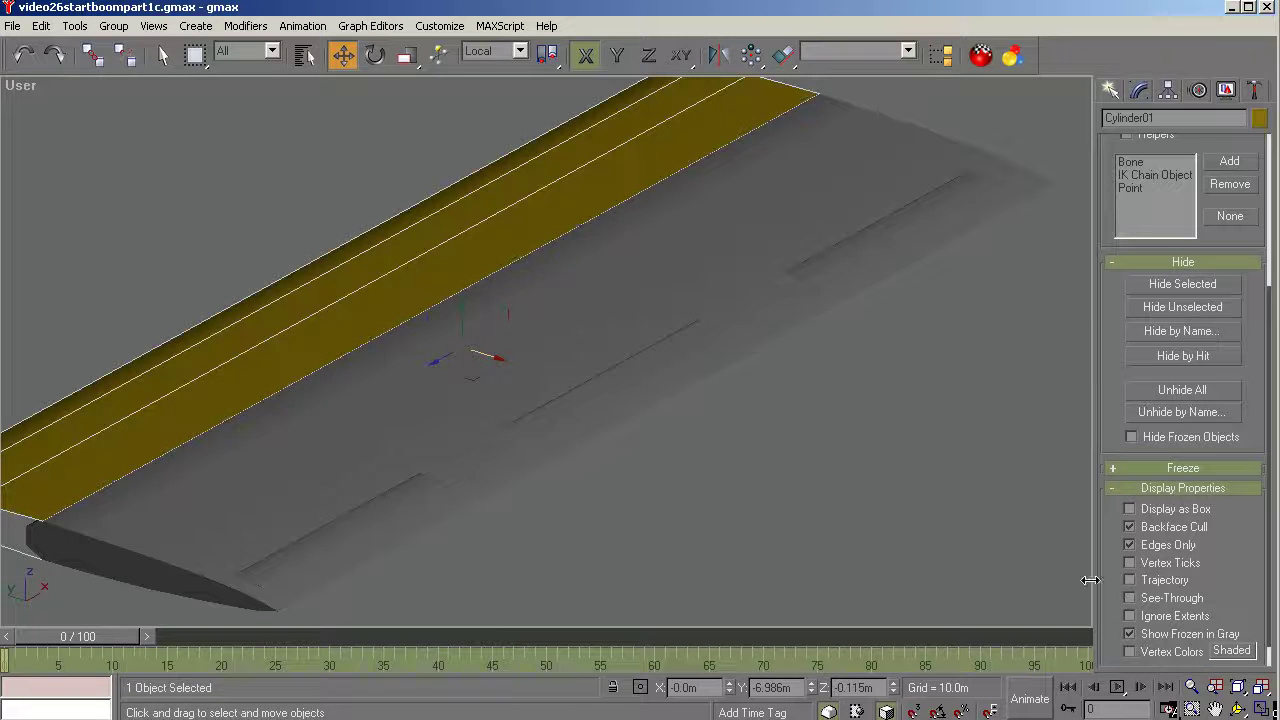
left_click(1259, 119)
left_click(600, 418)
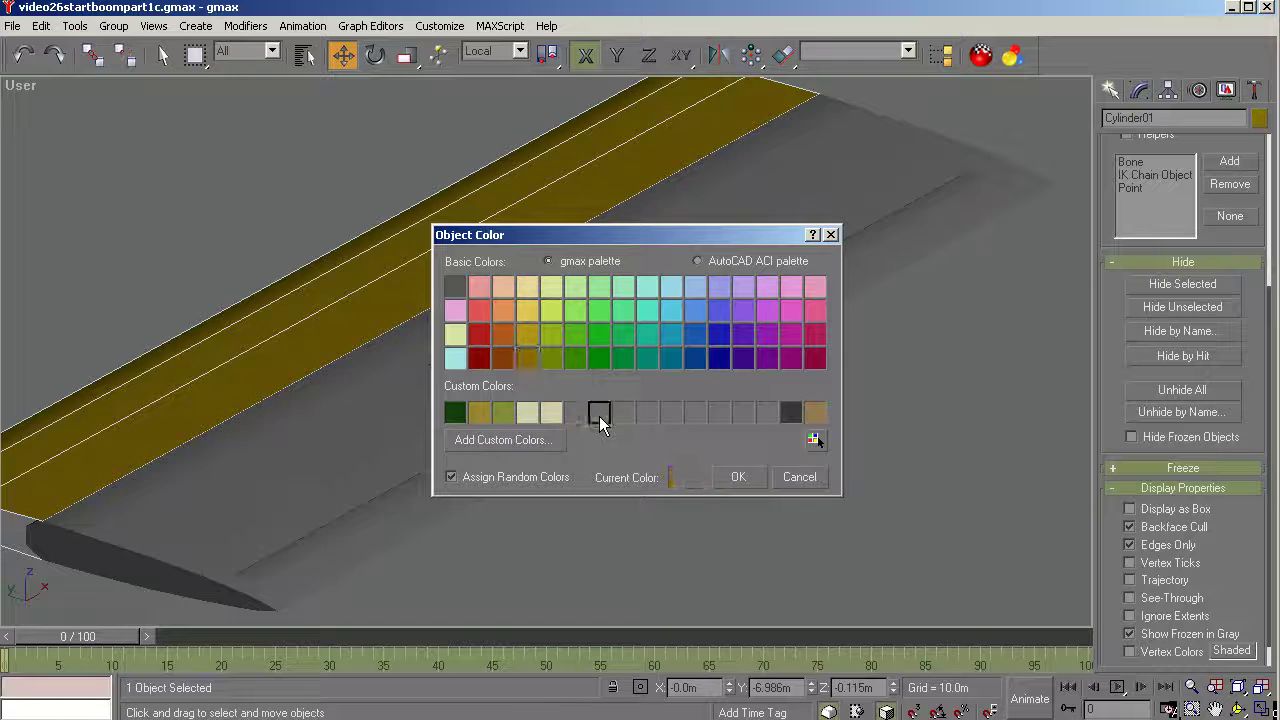
left_click(735, 479)
left_click(692, 498)
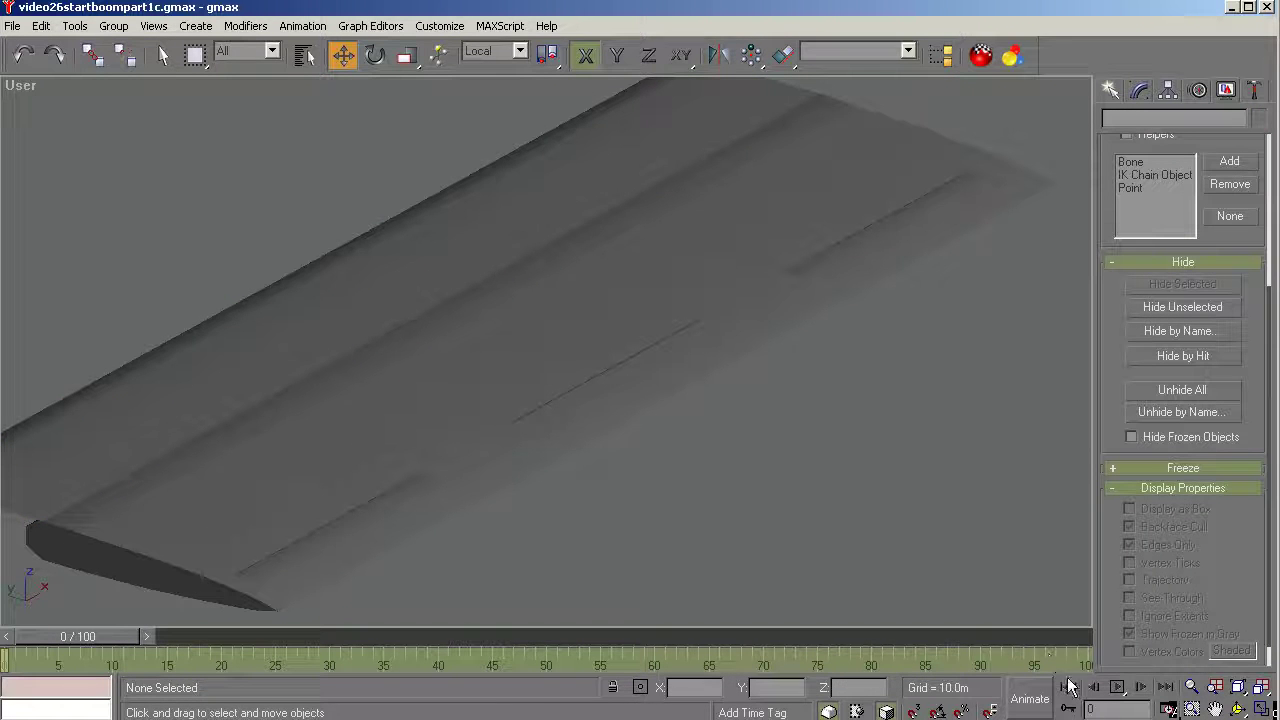
left_click(1232, 692)
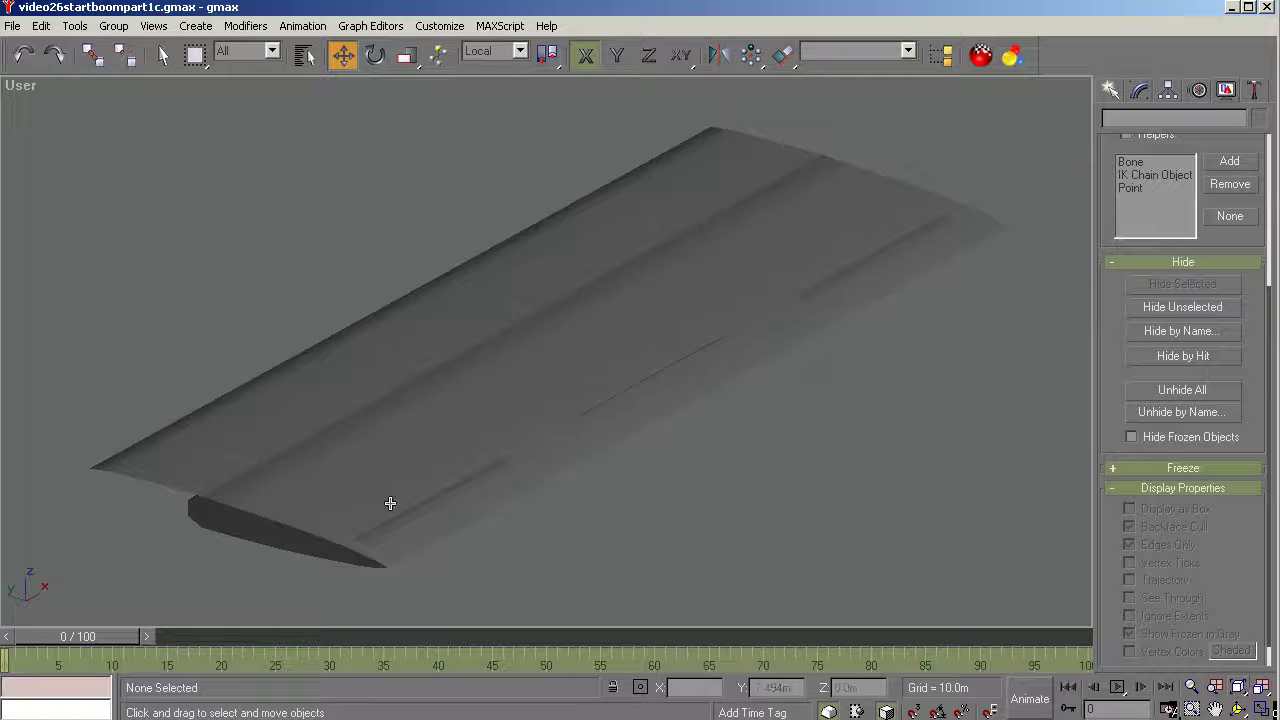
Try to cap the whole open border of Cylinder01 at once, and undo the cap.
left_click(216, 455)
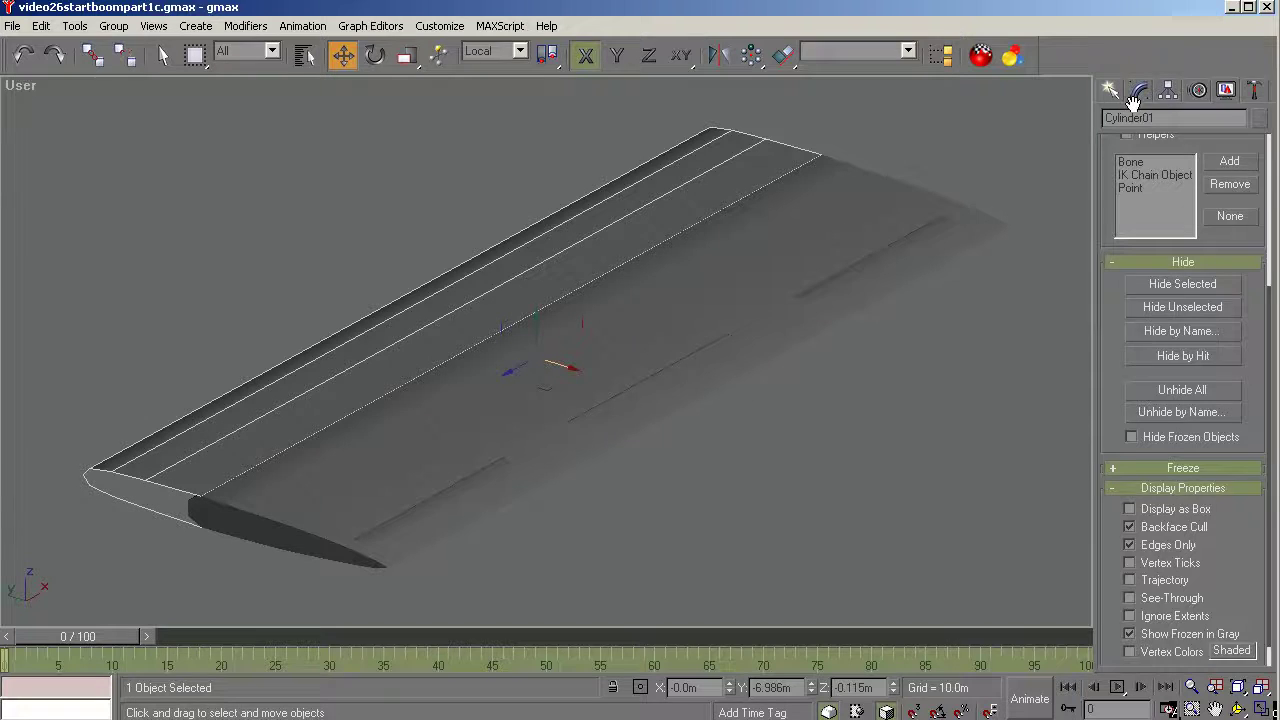
left_click(1137, 92)
left_click(1114, 246)
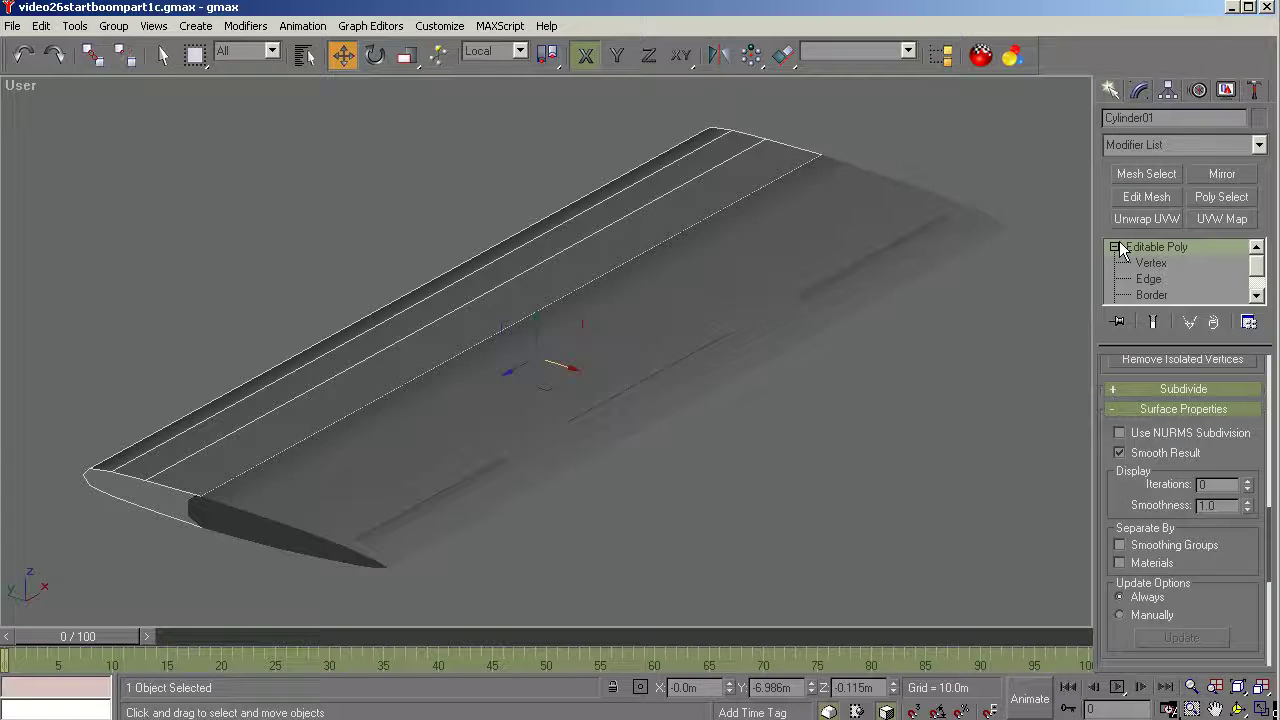
left_click(1146, 295)
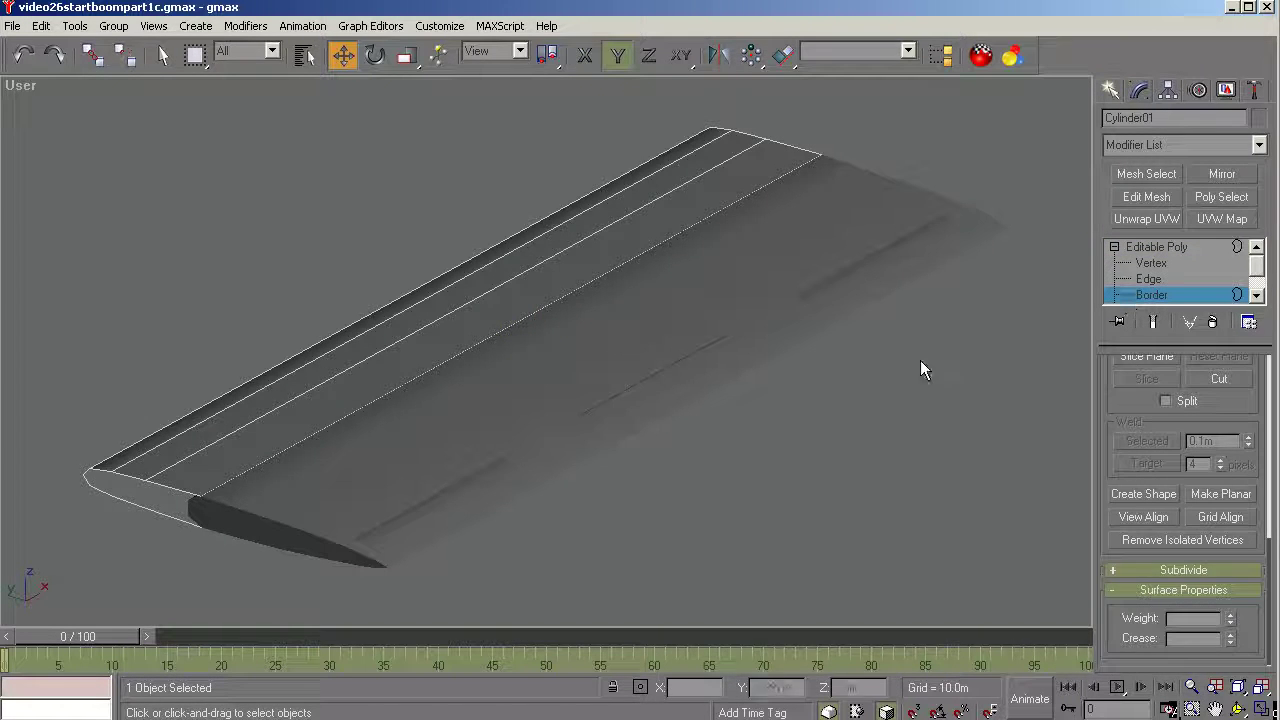
left_click(165, 488)
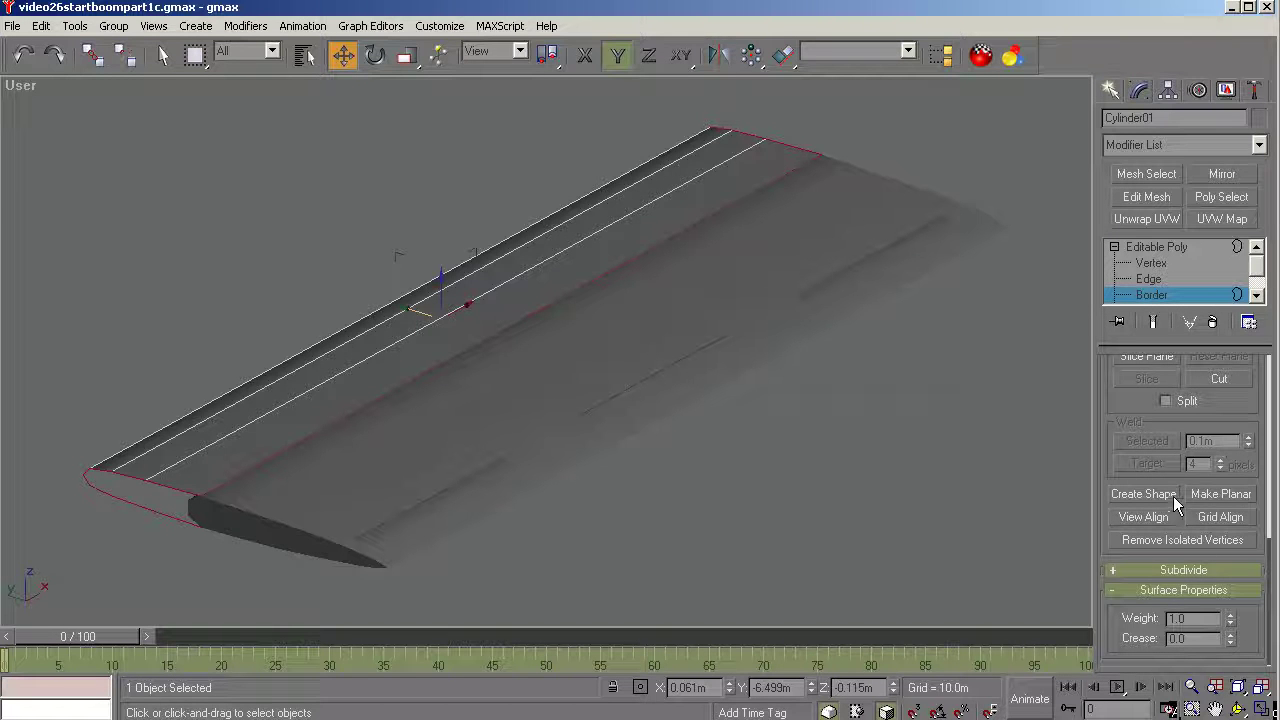
scroll(1272, 383, "up", 2)
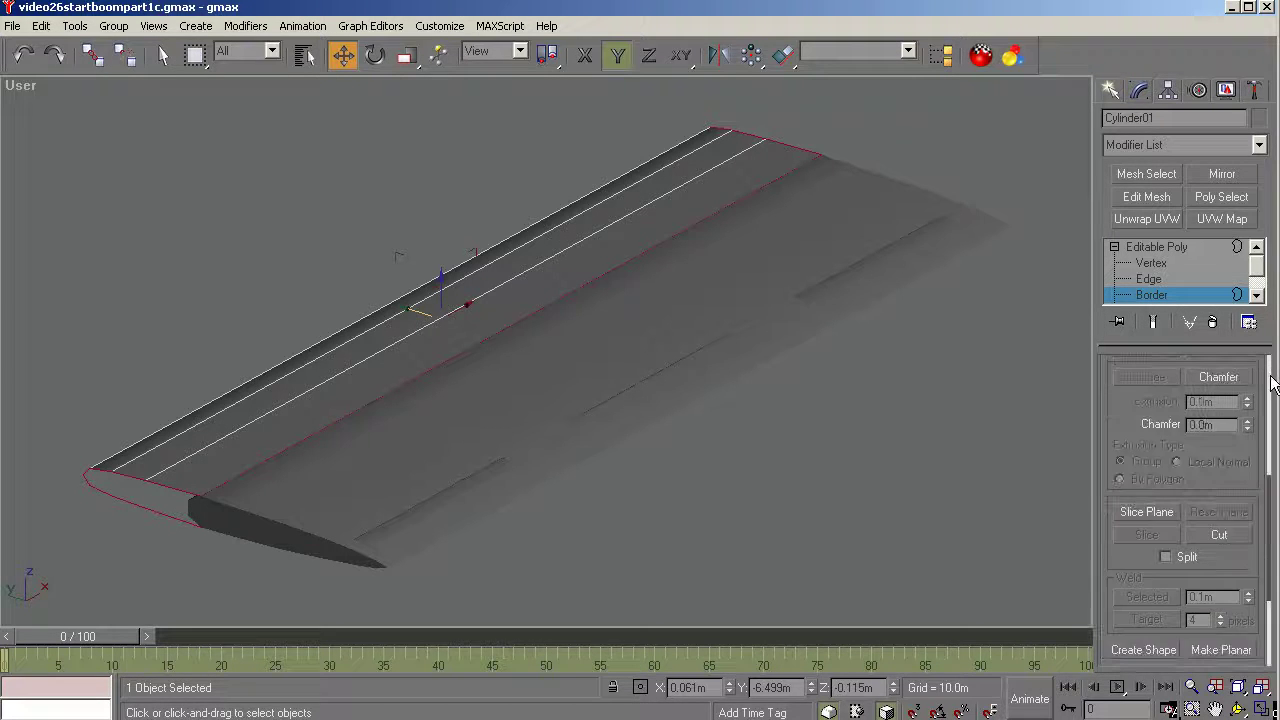
scroll(1272, 383, "up", 2)
left_click(1143, 459)
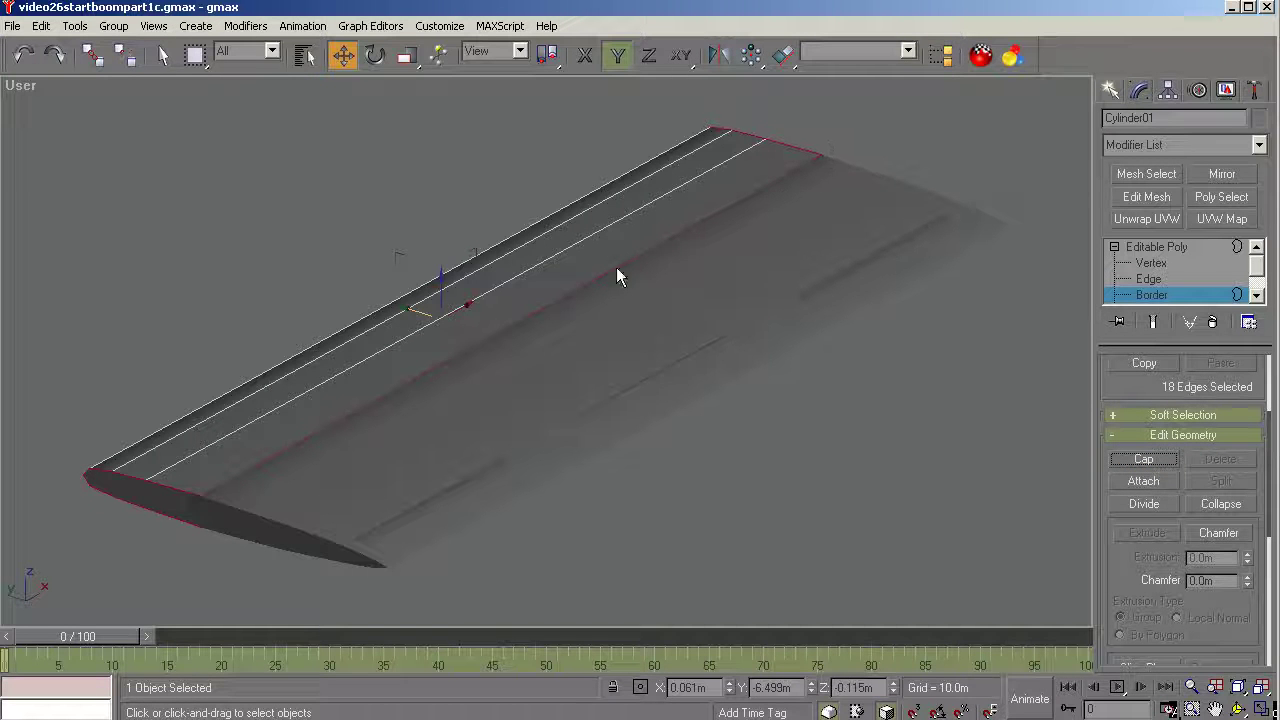
left_click(24, 55)
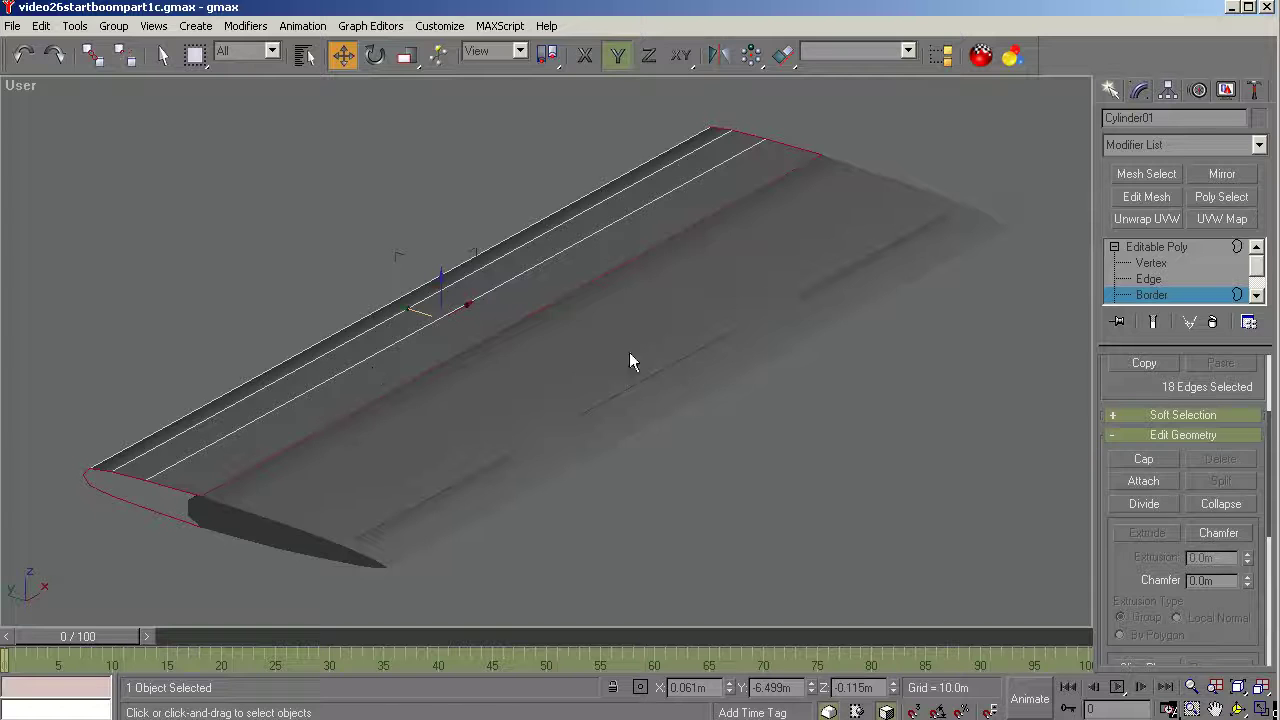
Leave border editing and hide every object except Cylinder01.
left_click(1172, 248)
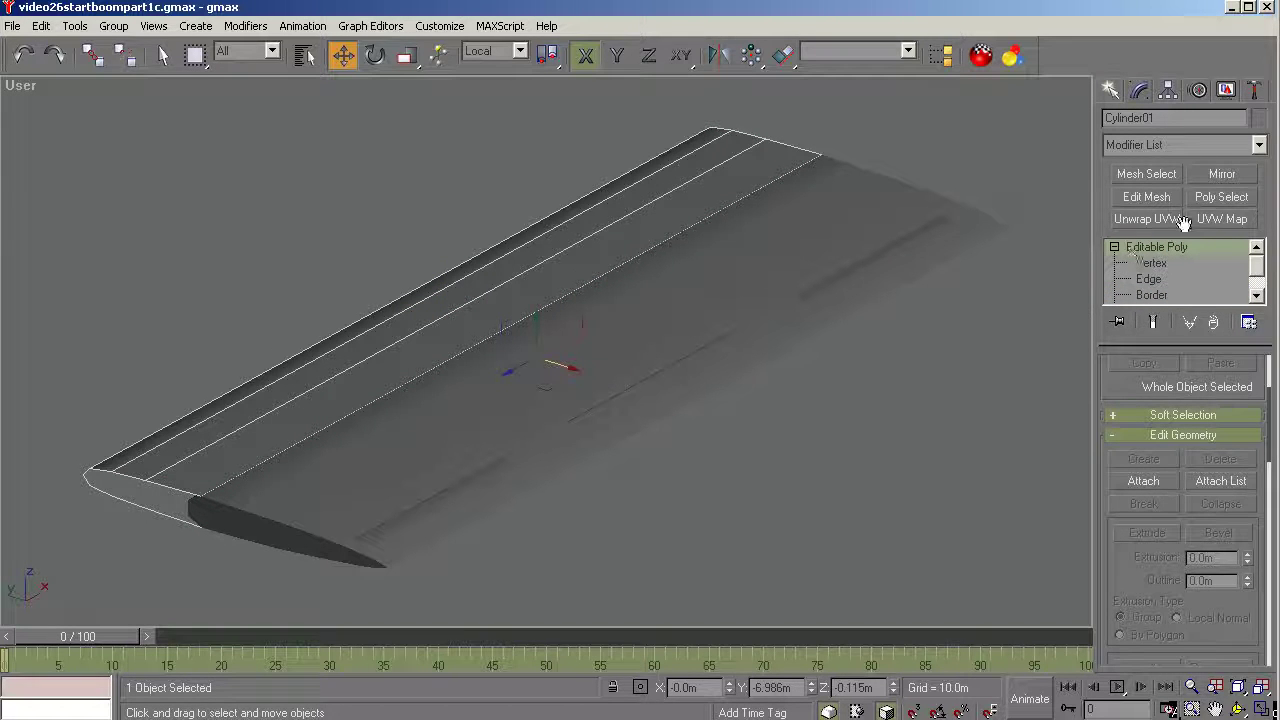
left_click(1226, 92)
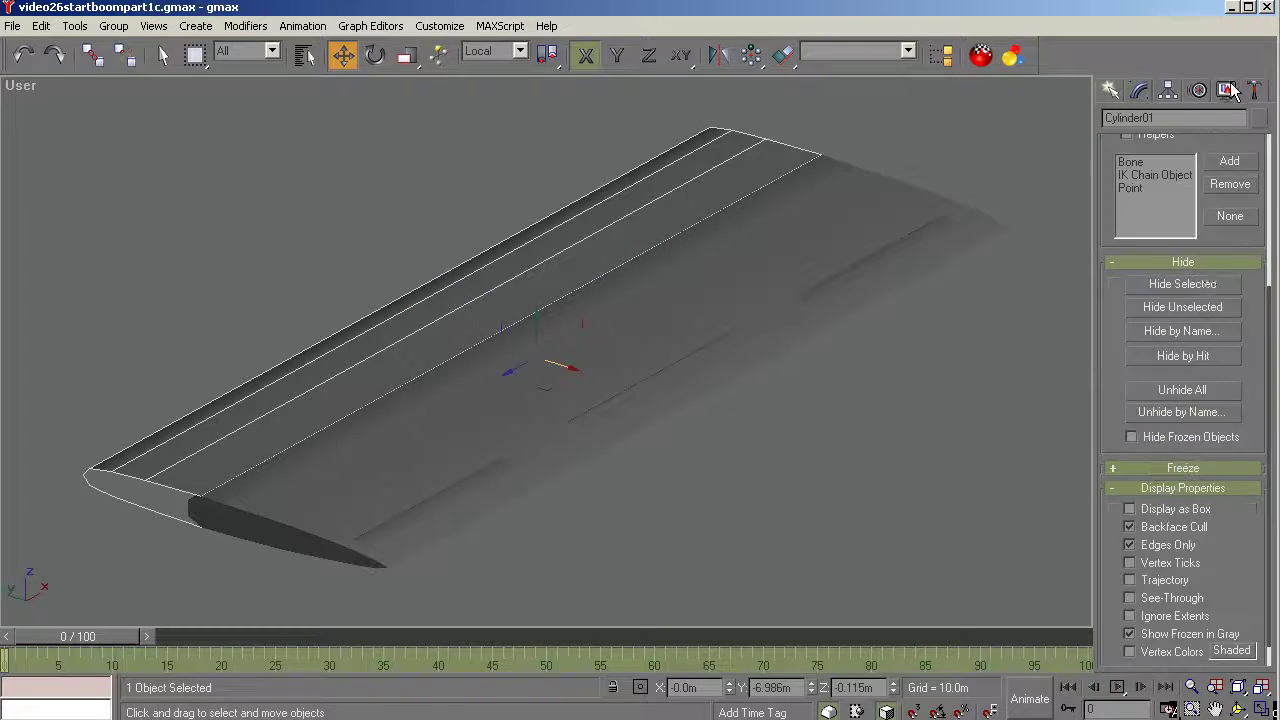
left_click(1188, 310)
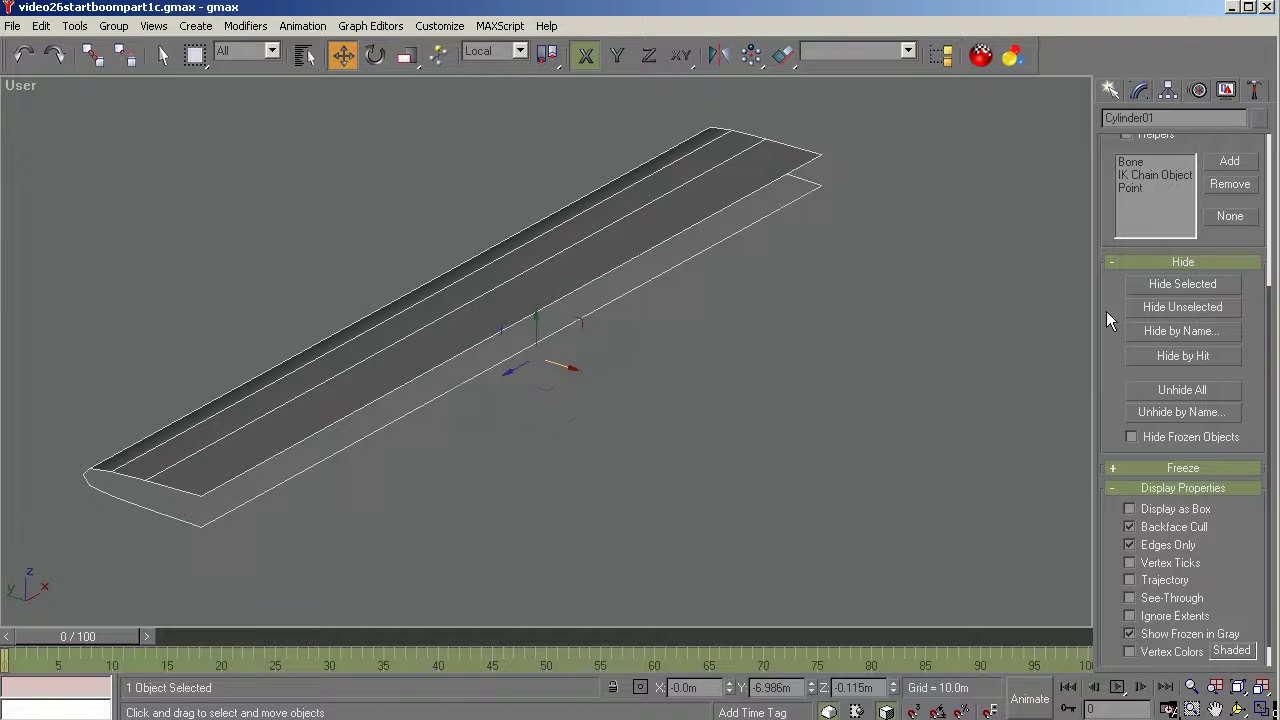
Create a four-sided polygon on Cylinder01 that closes the long open side facing the elevator, between its upper and lower edges.
left_click(1139, 92)
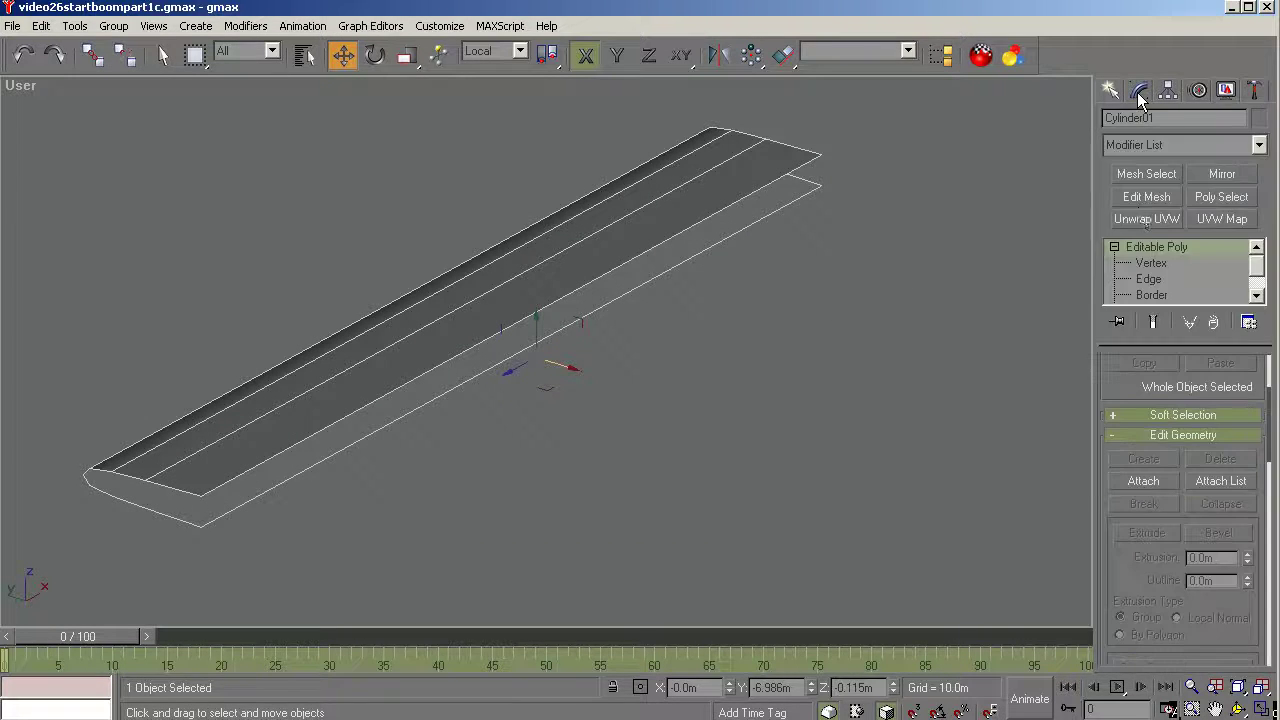
left_click(1258, 272)
left_click(1152, 287)
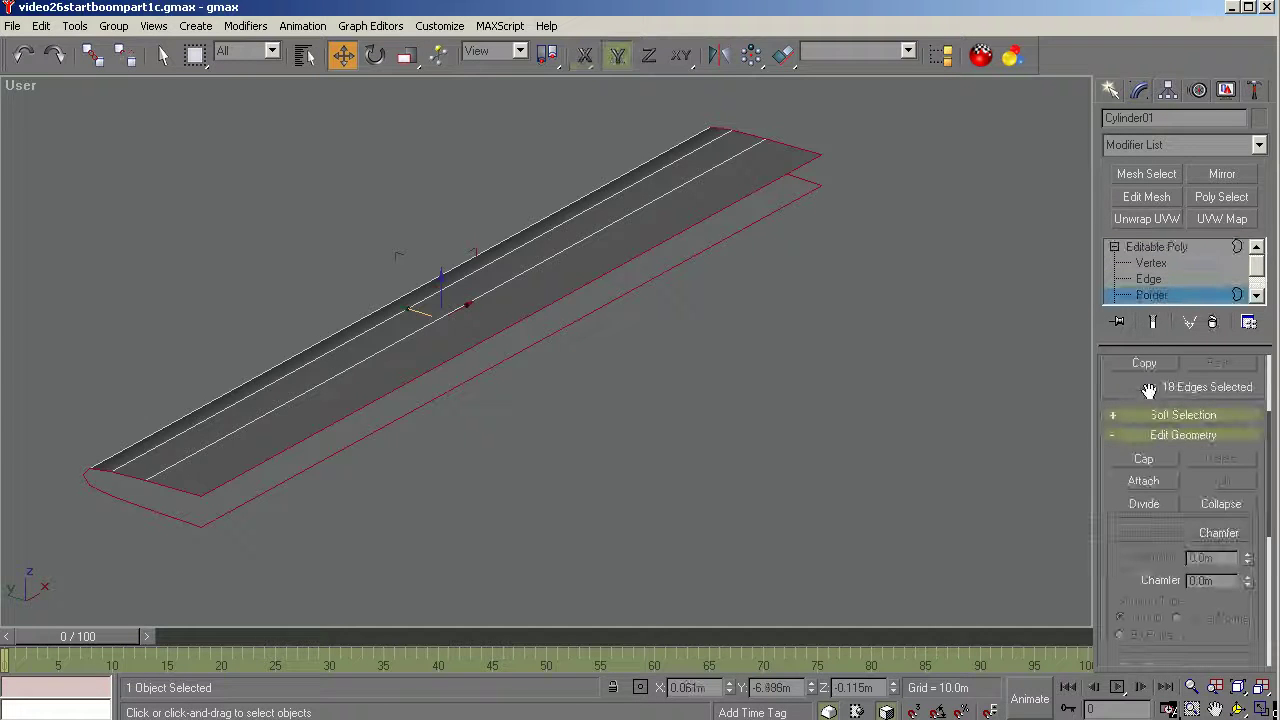
left_click(1258, 298)
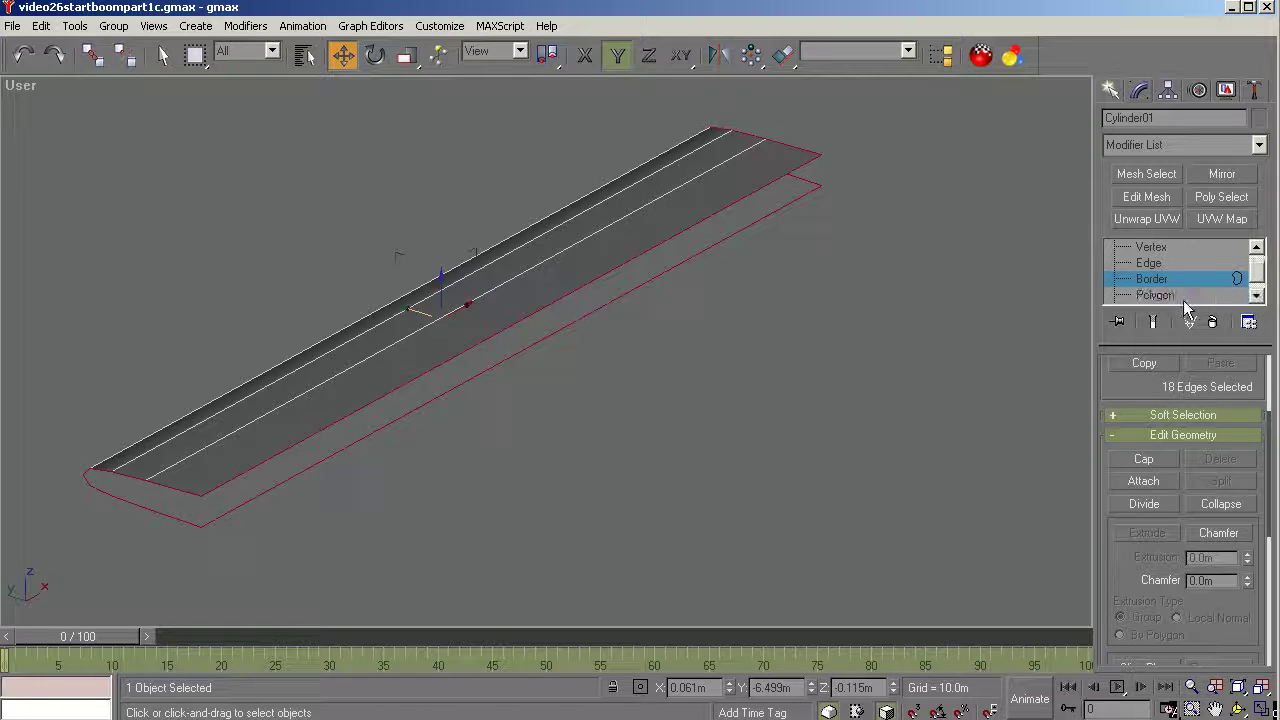
left_click(1182, 296)
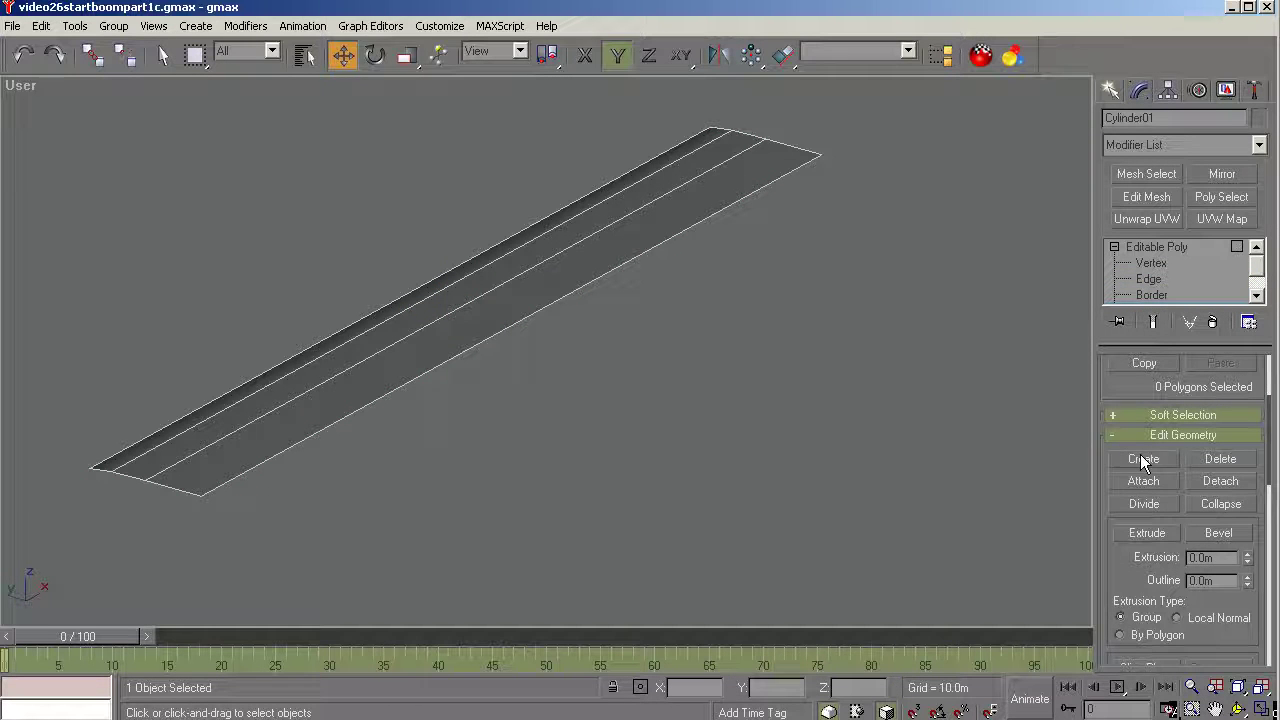
left_click(1144, 460)
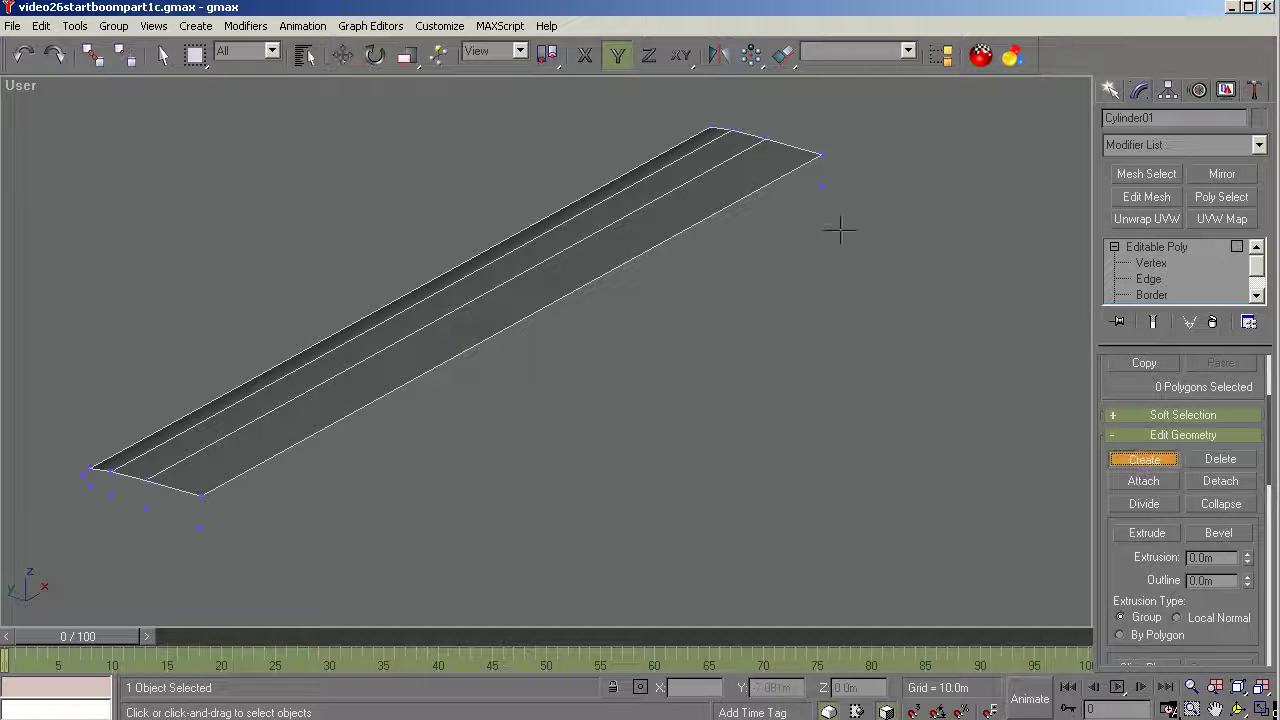
left_click(822, 154)
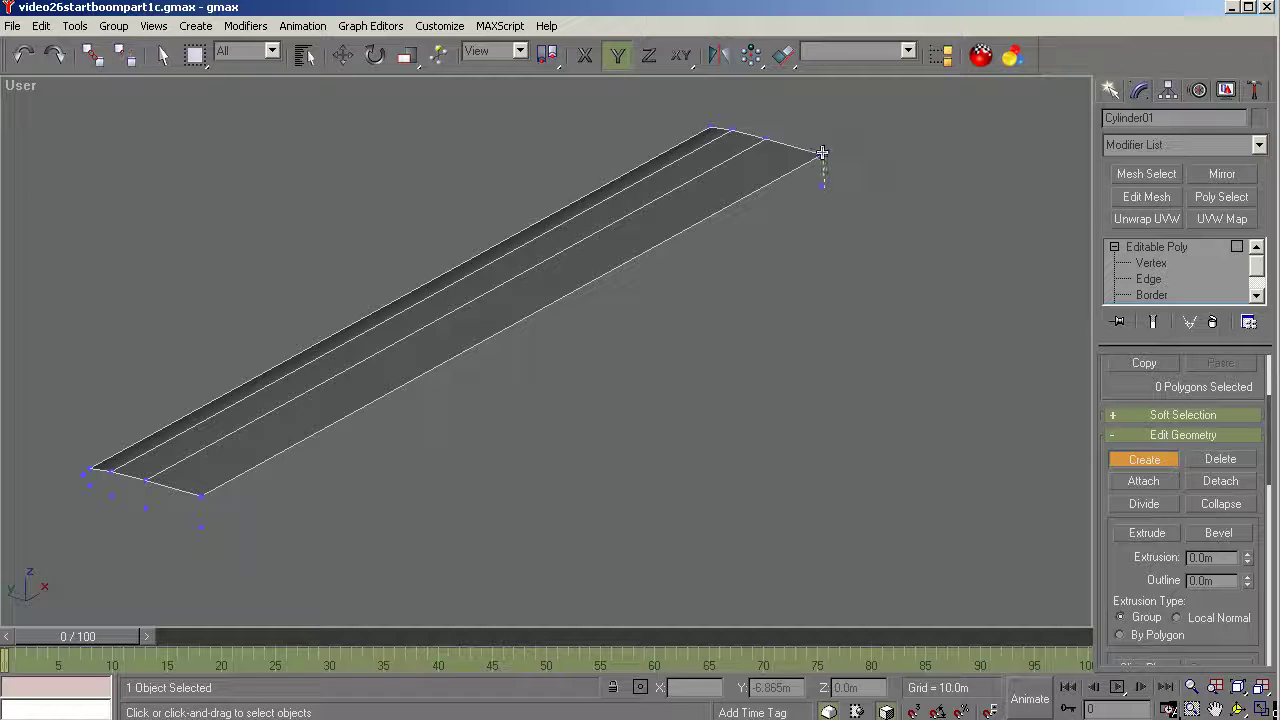
left_click(201, 494)
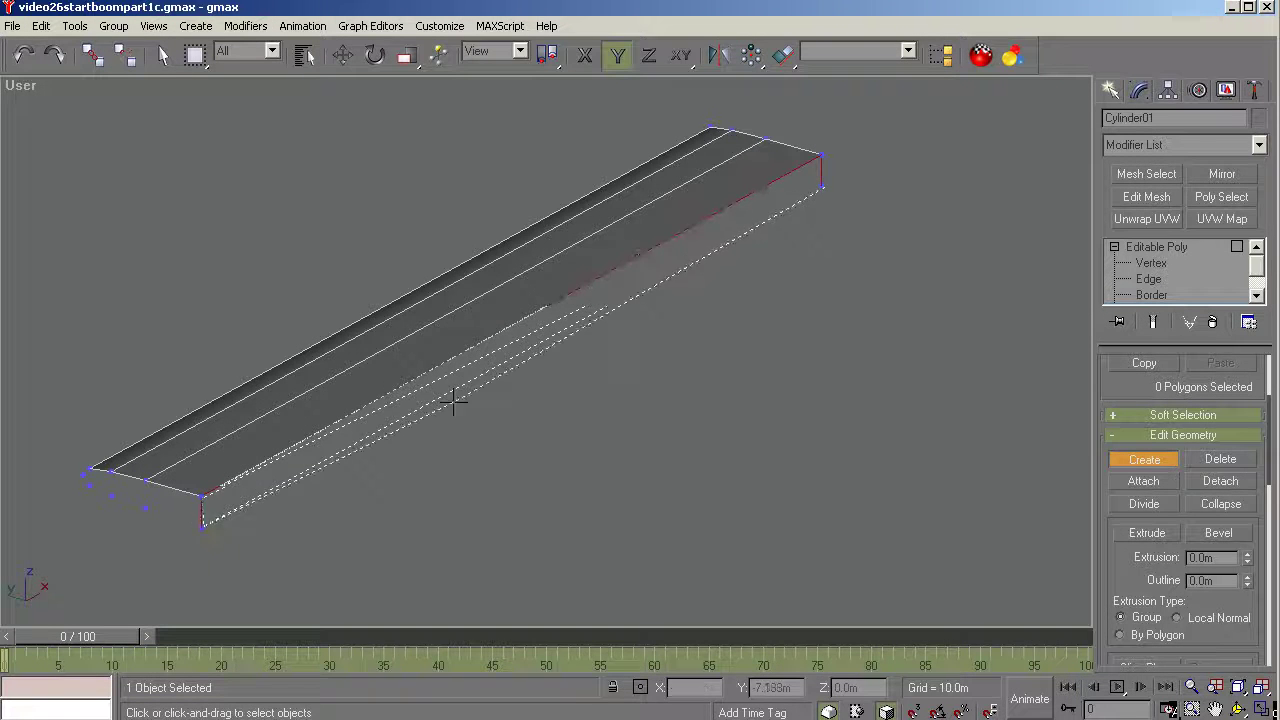
scroll(818, 185, "up", 5)
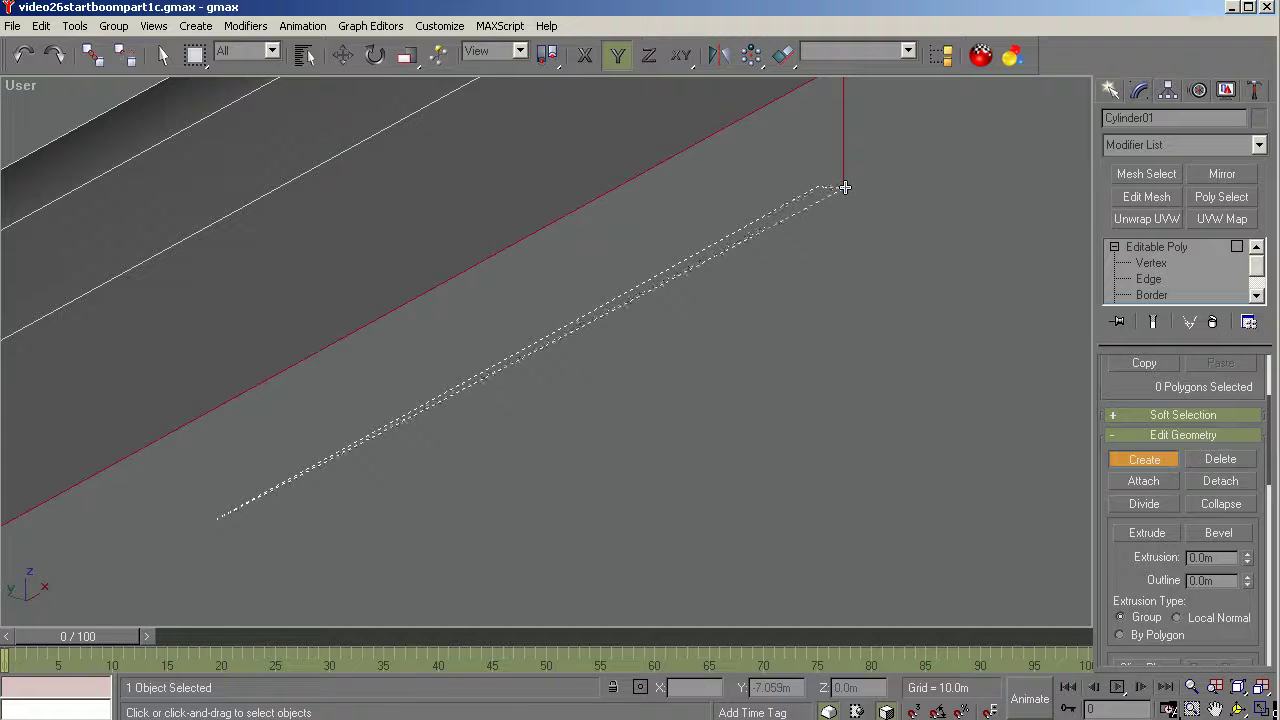
left_click(843, 187)
scroll(900, 203, "down", 4)
scroll(900, 200, "down", 4)
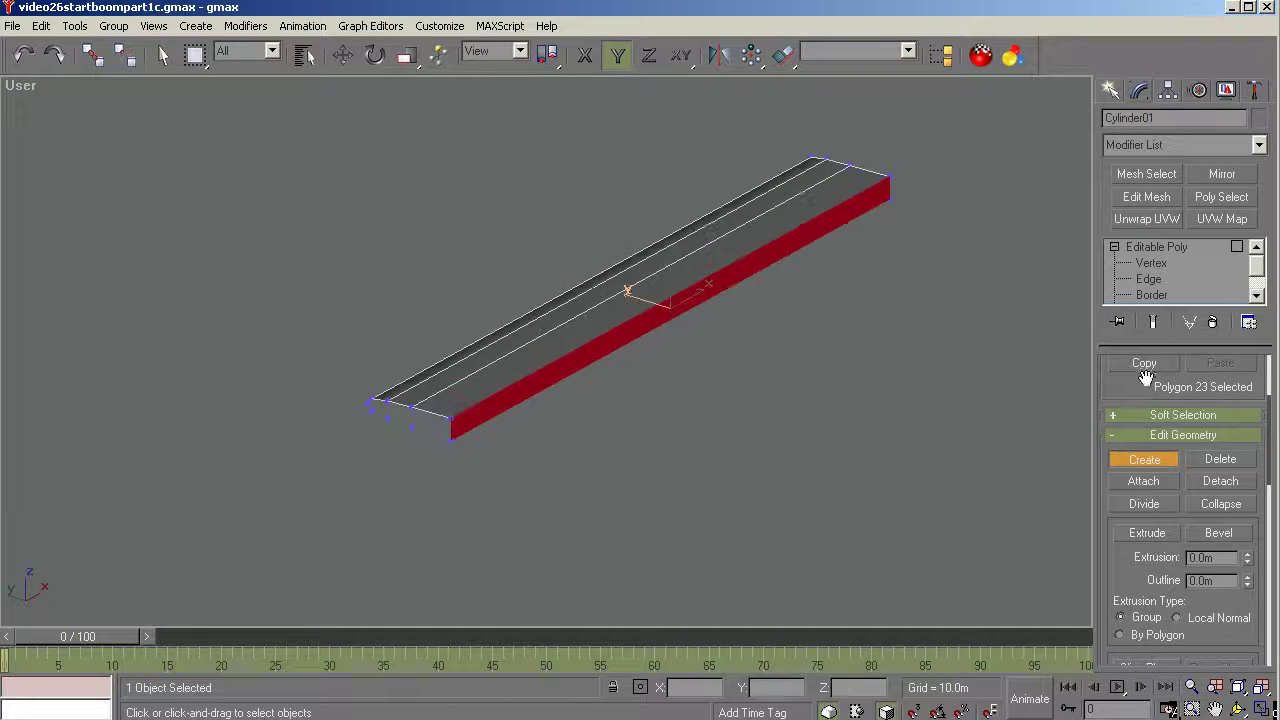
left_click(1143, 459)
Cap the open borders at both ends of Cylinder01 and leave border editing.
left_click(1152, 295)
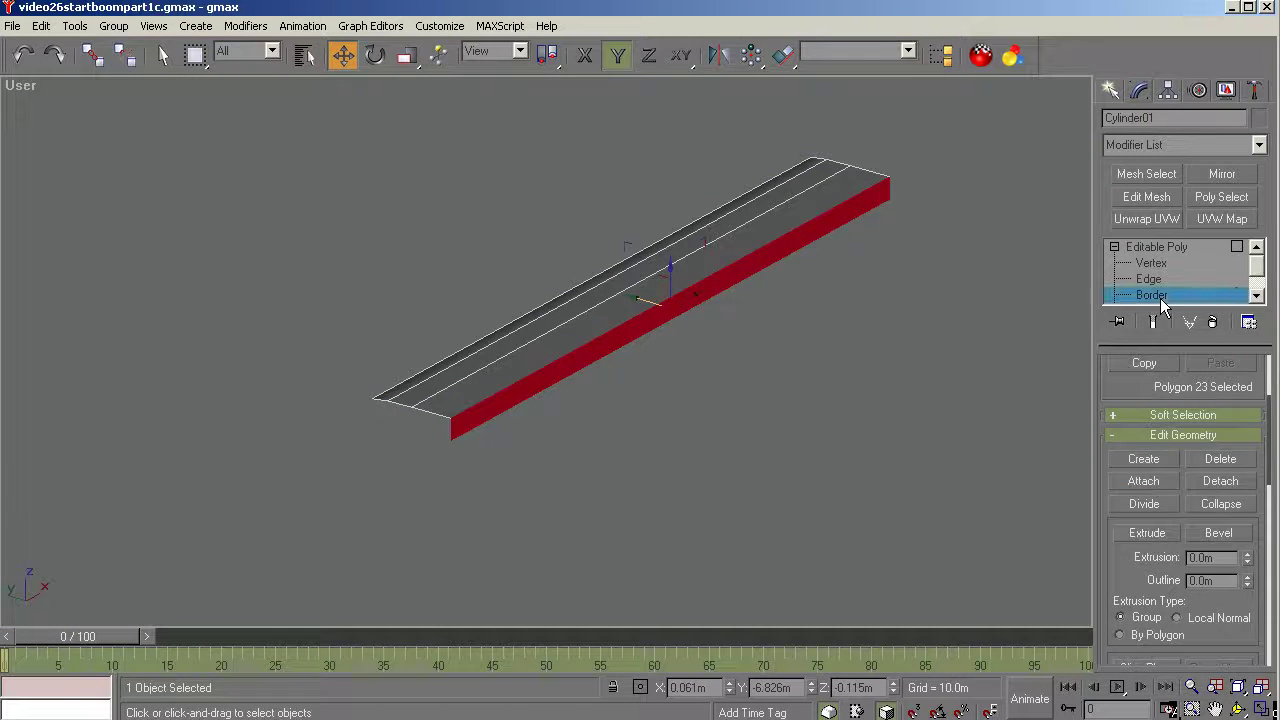
left_click(440, 477)
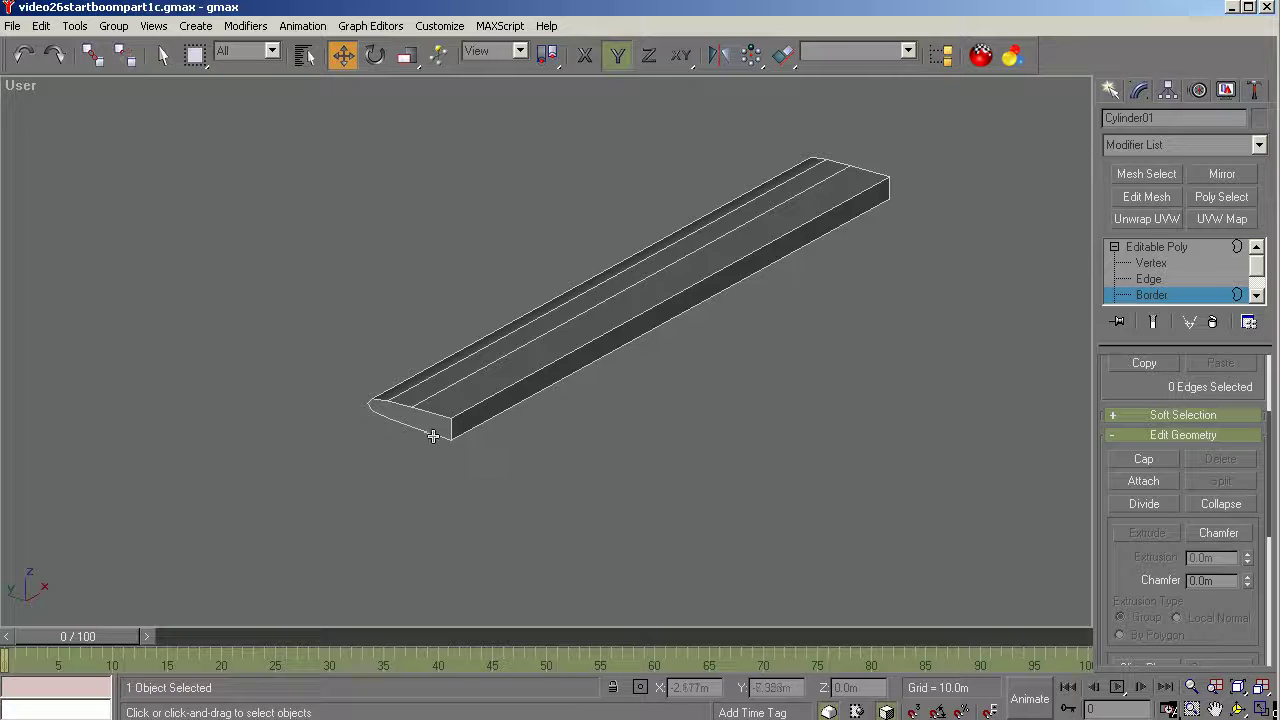
left_click(429, 440)
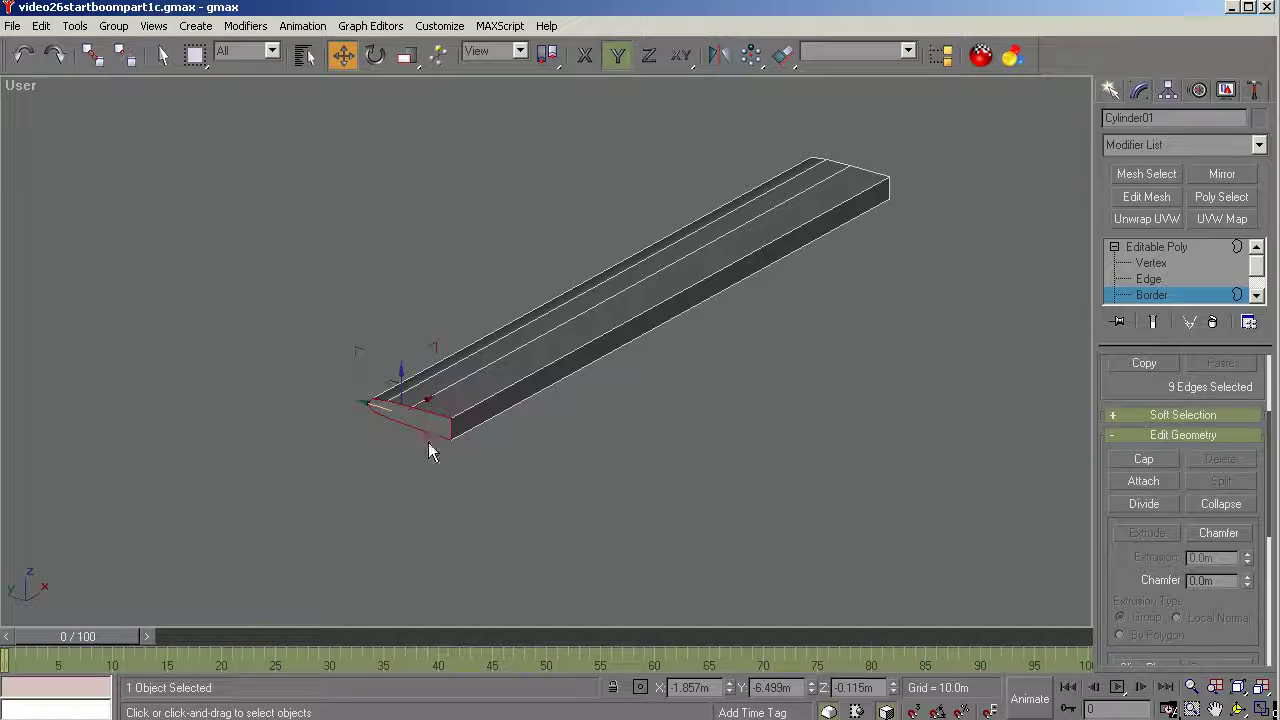
left_click(1143, 459)
left_click(876, 173)
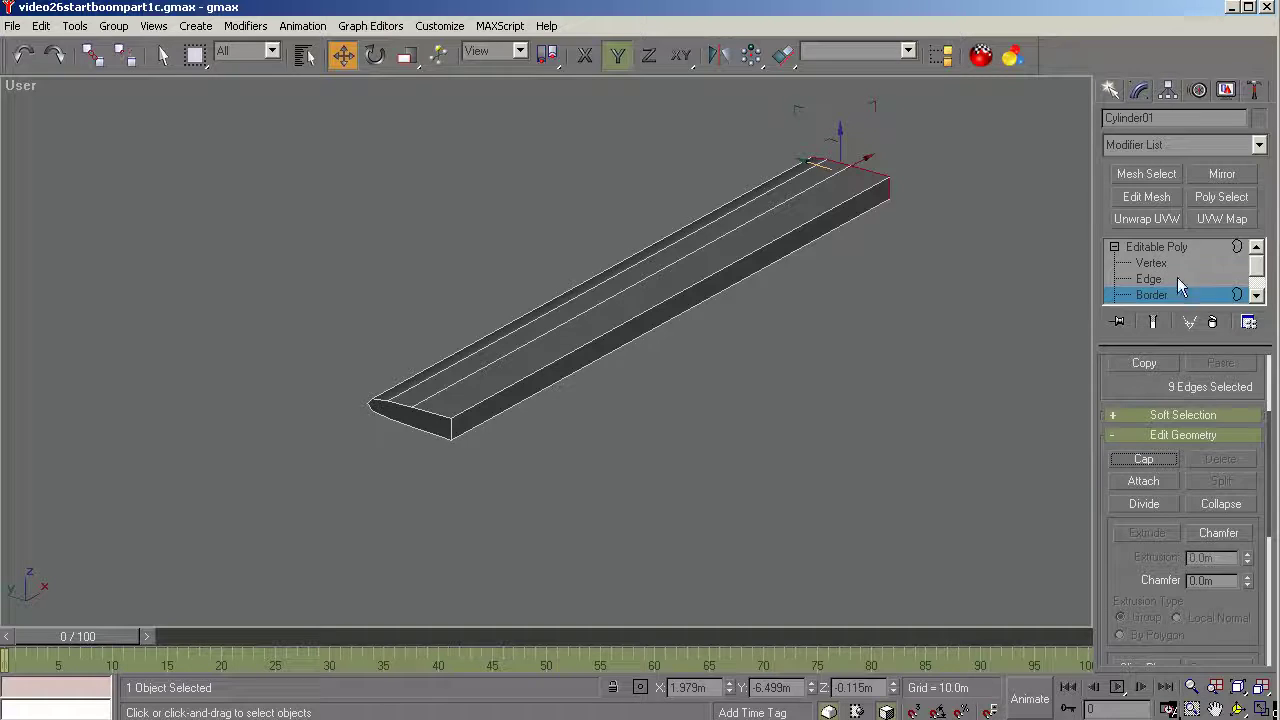
left_click(1156, 249)
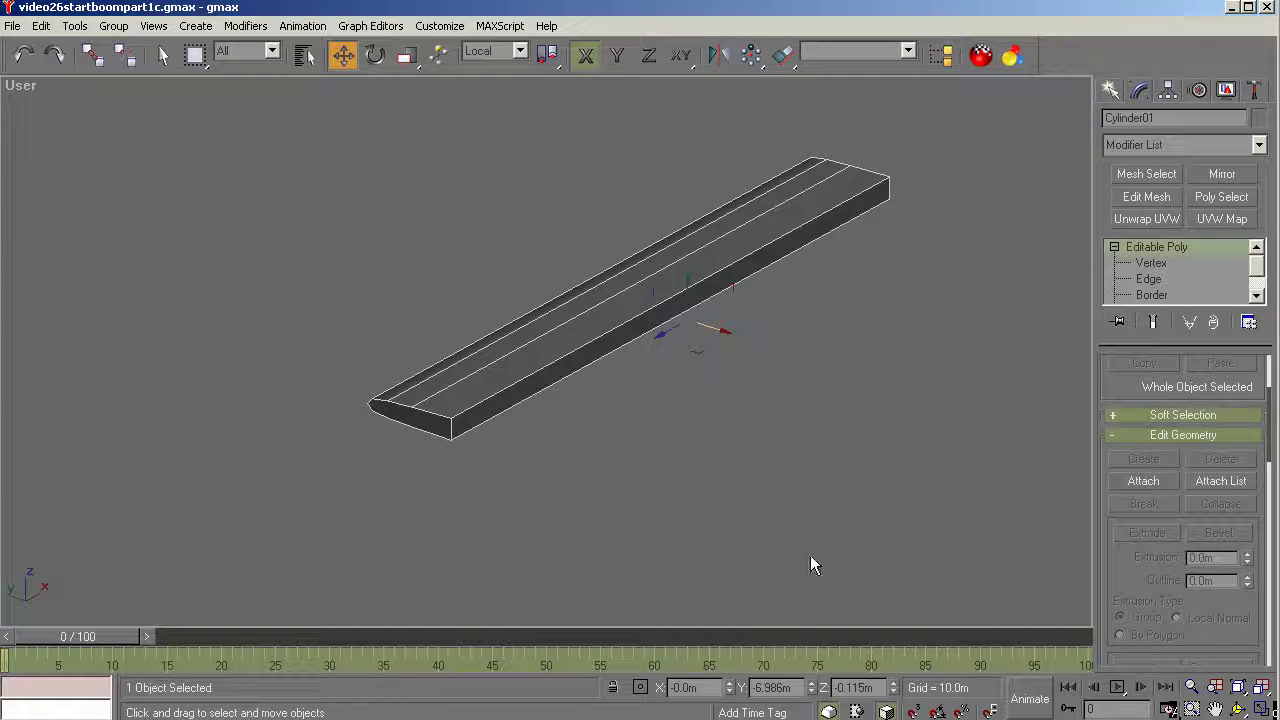
Extrude the long side polygon of Cylinder01 that faces the elevator outward by about 0.01 m.
left_click(1256, 295)
left_click(1256, 295)
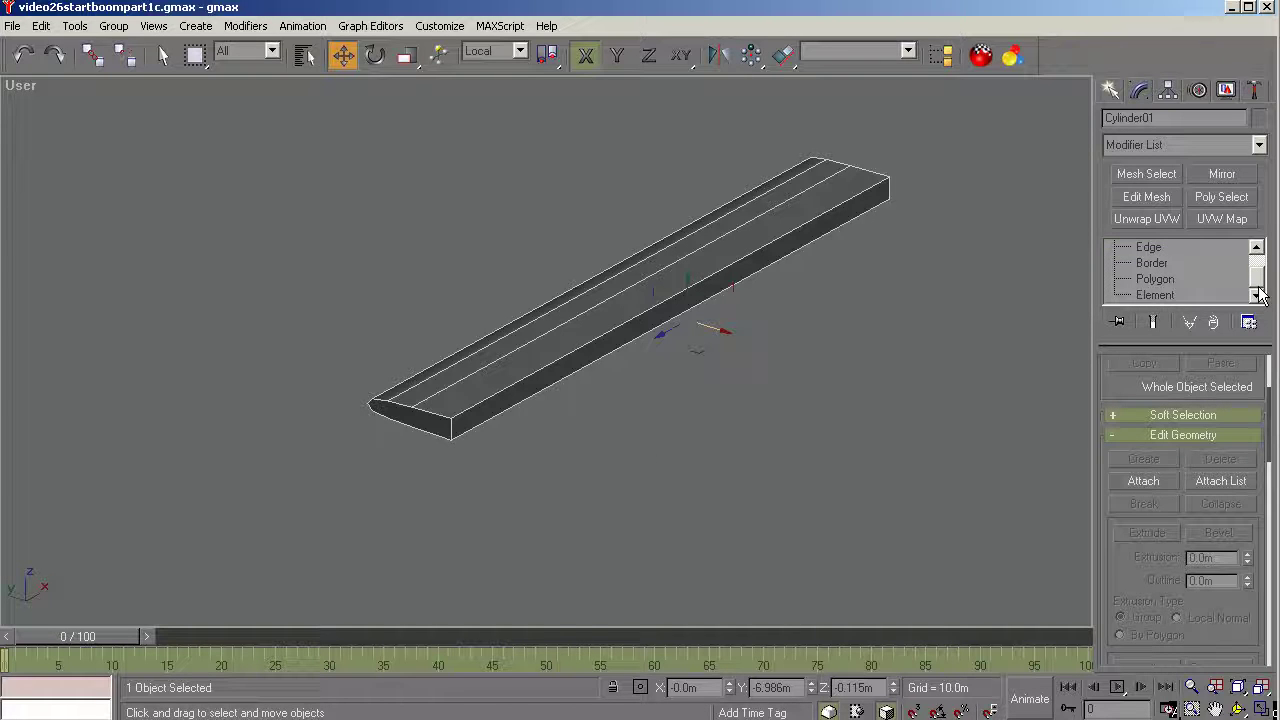
left_click(1160, 280)
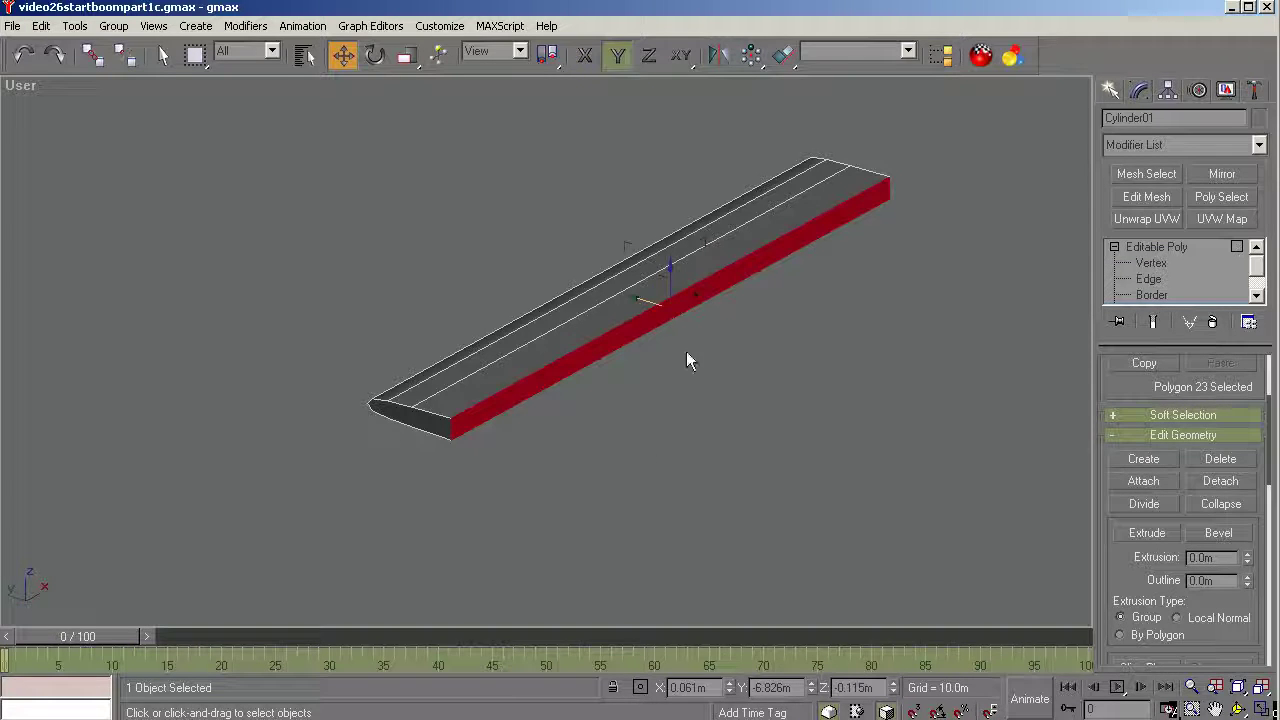
left_click(1238, 687)
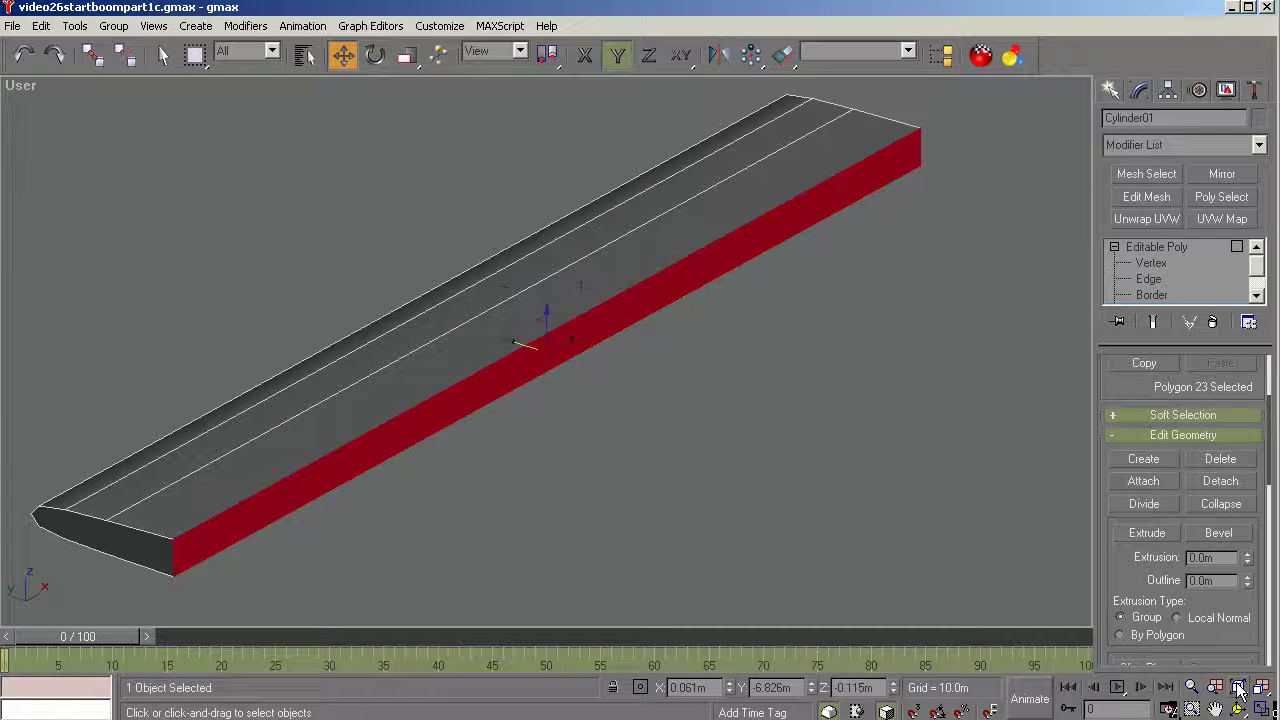
left_click(1147, 533)
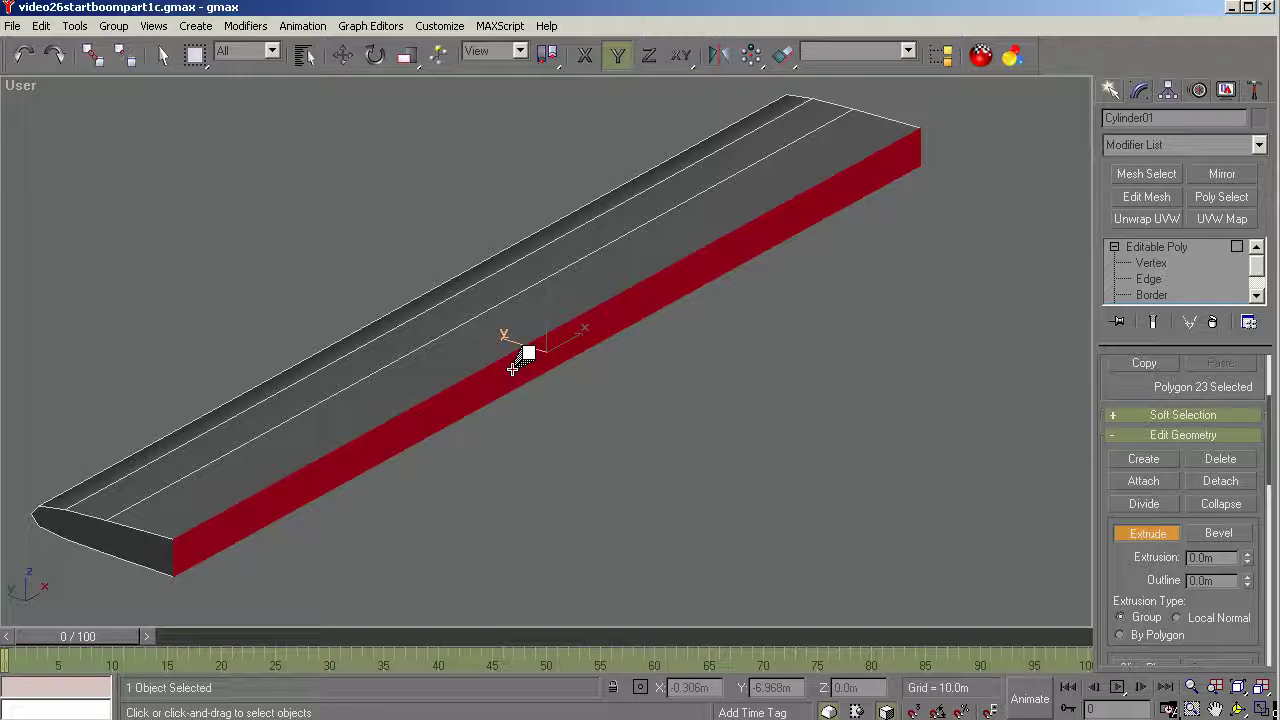
left_click_drag(512, 368, 512, 363)
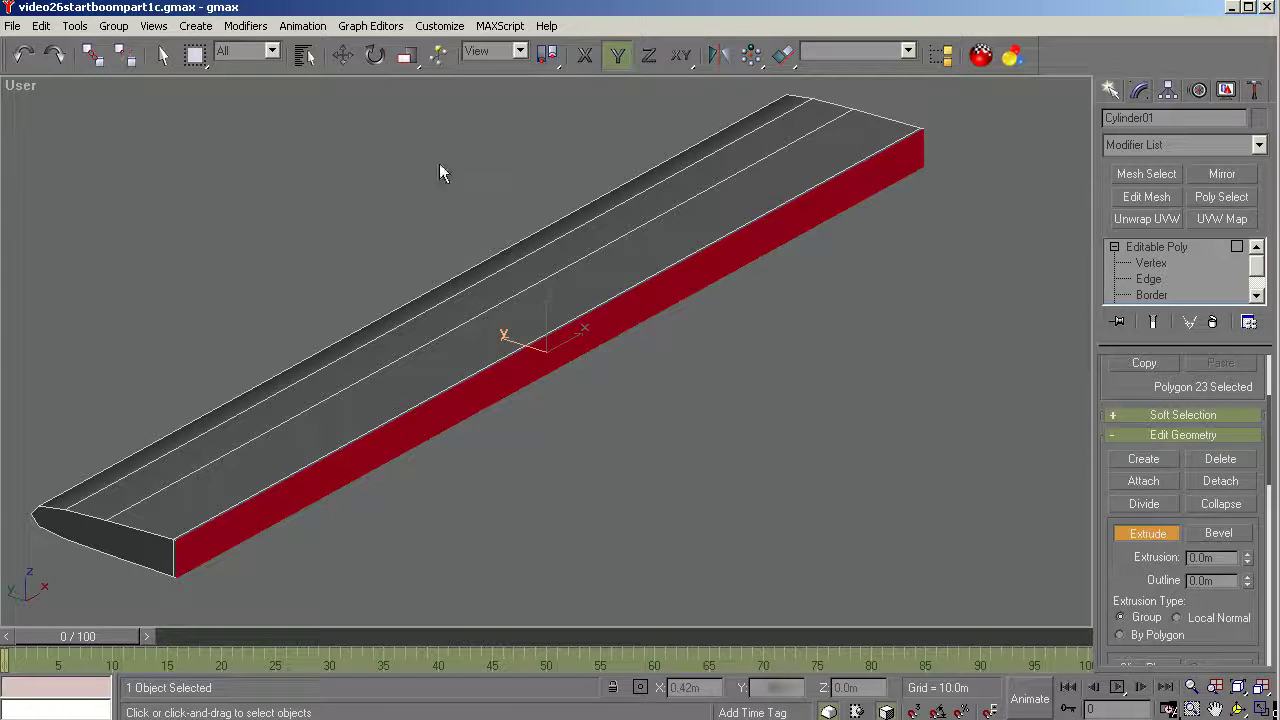
Try scaling the extruded side polygon in the XY plane, undo it, and scale the polygon slightly smaller along Z only.
left_click(408, 58)
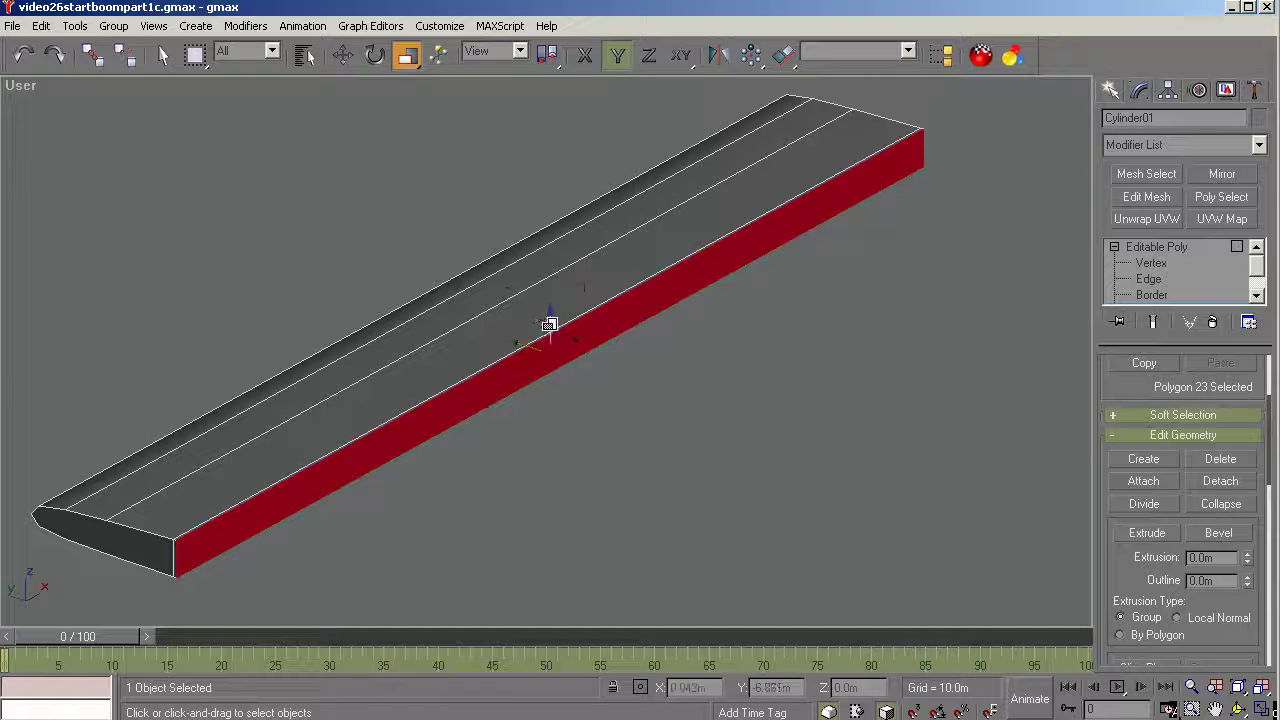
left_click_drag(549, 325, 547, 325)
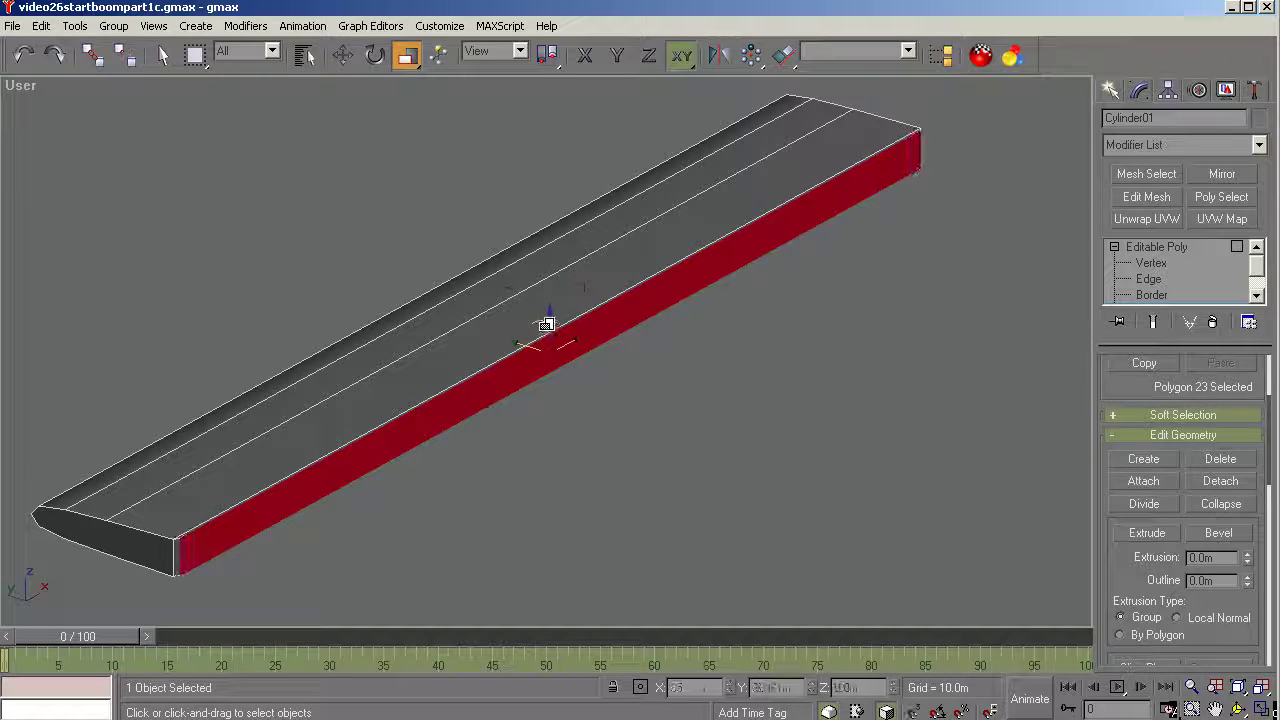
left_click(33, 62)
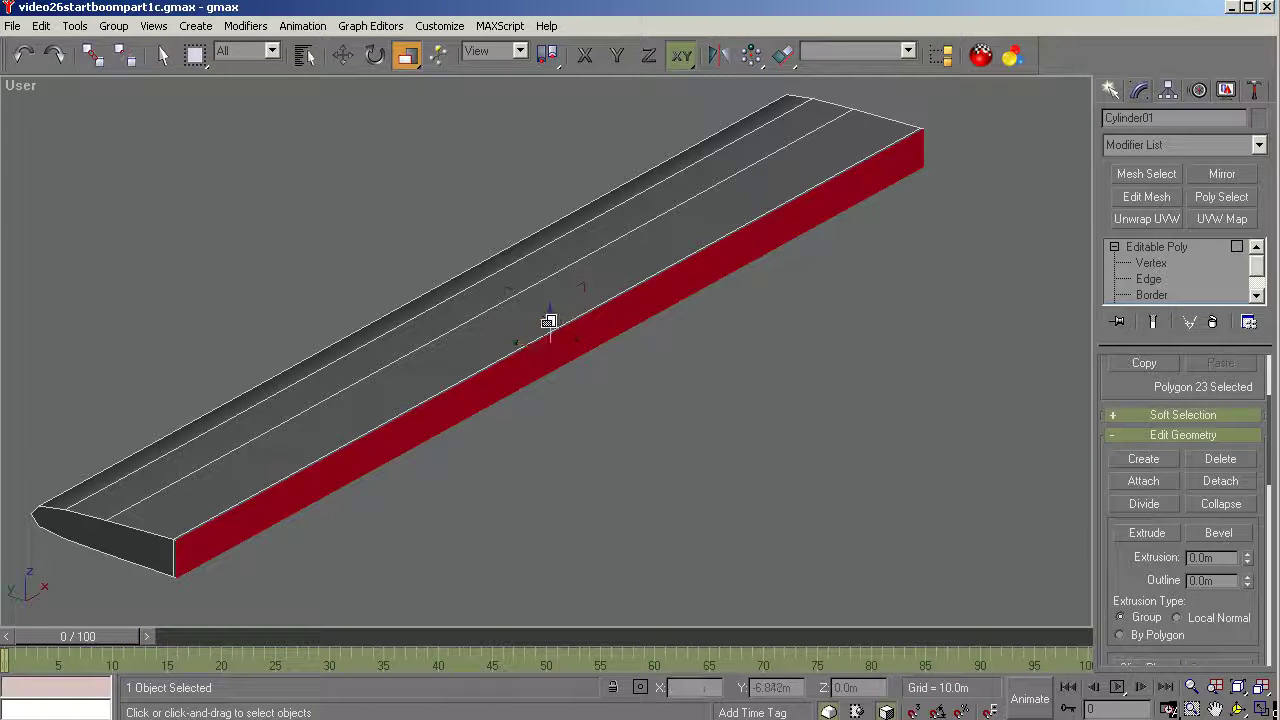
key("F7")
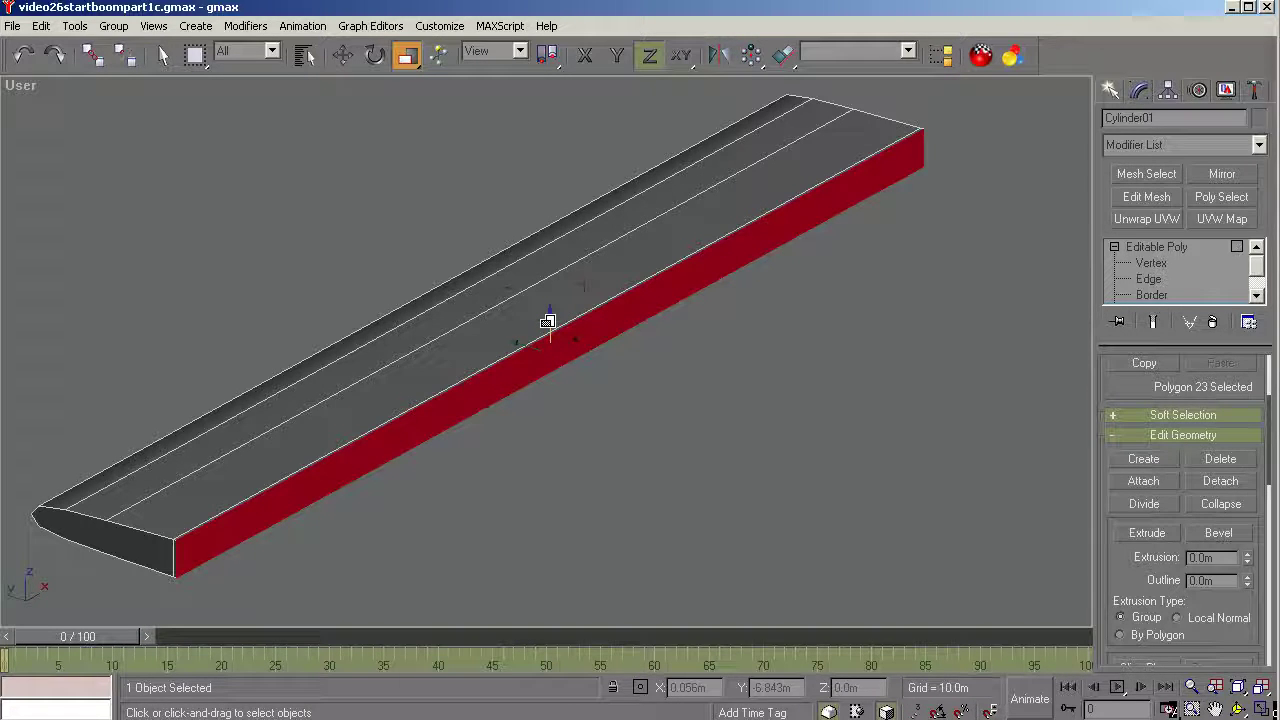
left_click_drag(548, 323, 551, 330)
scroll(510, 375, "up", 3)
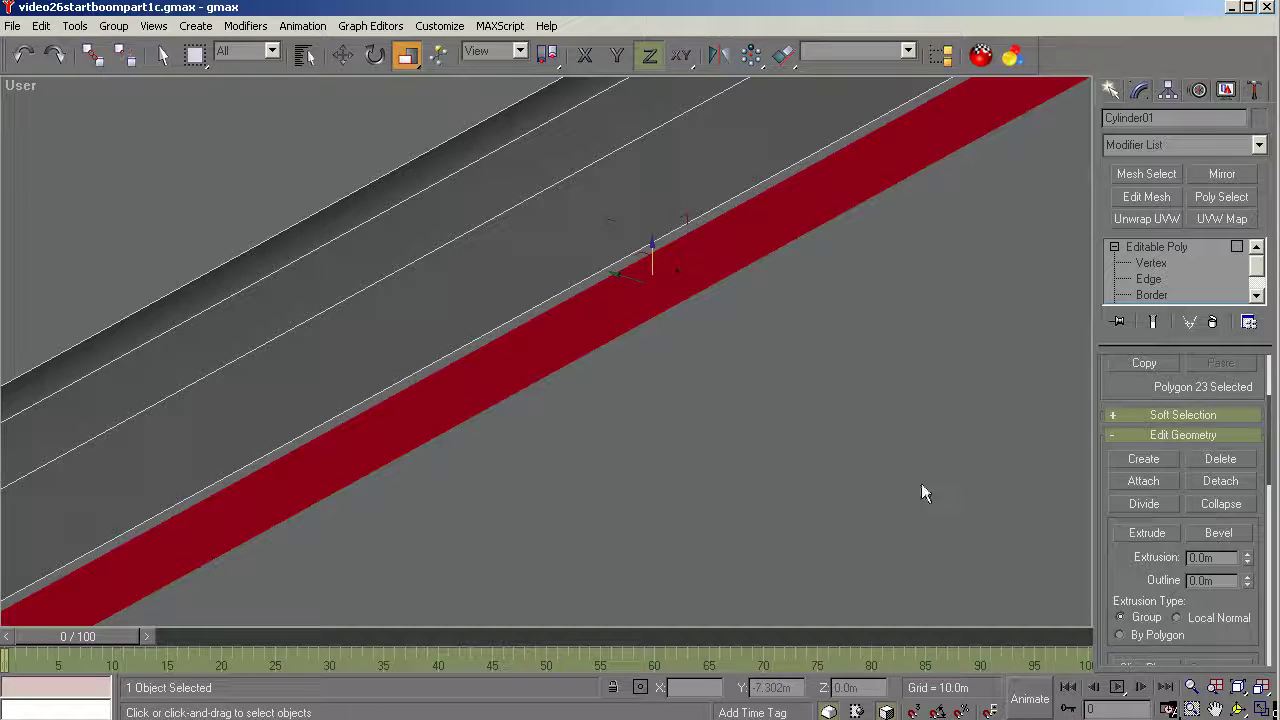
Move the scaled side polygon along Y into the stabilizer to about Y -6.767 m, forming a recess.
left_click(1236, 708)
left_click_drag(664, 444, 646, 363)
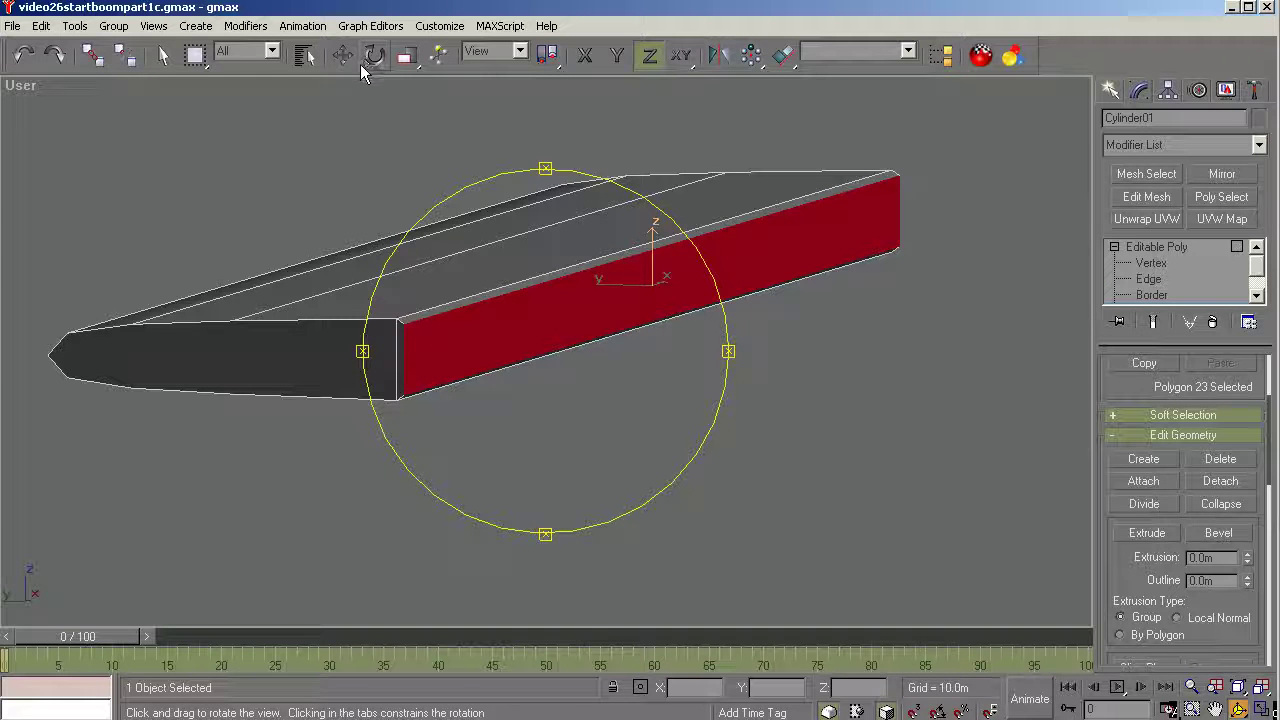
left_click(345, 55)
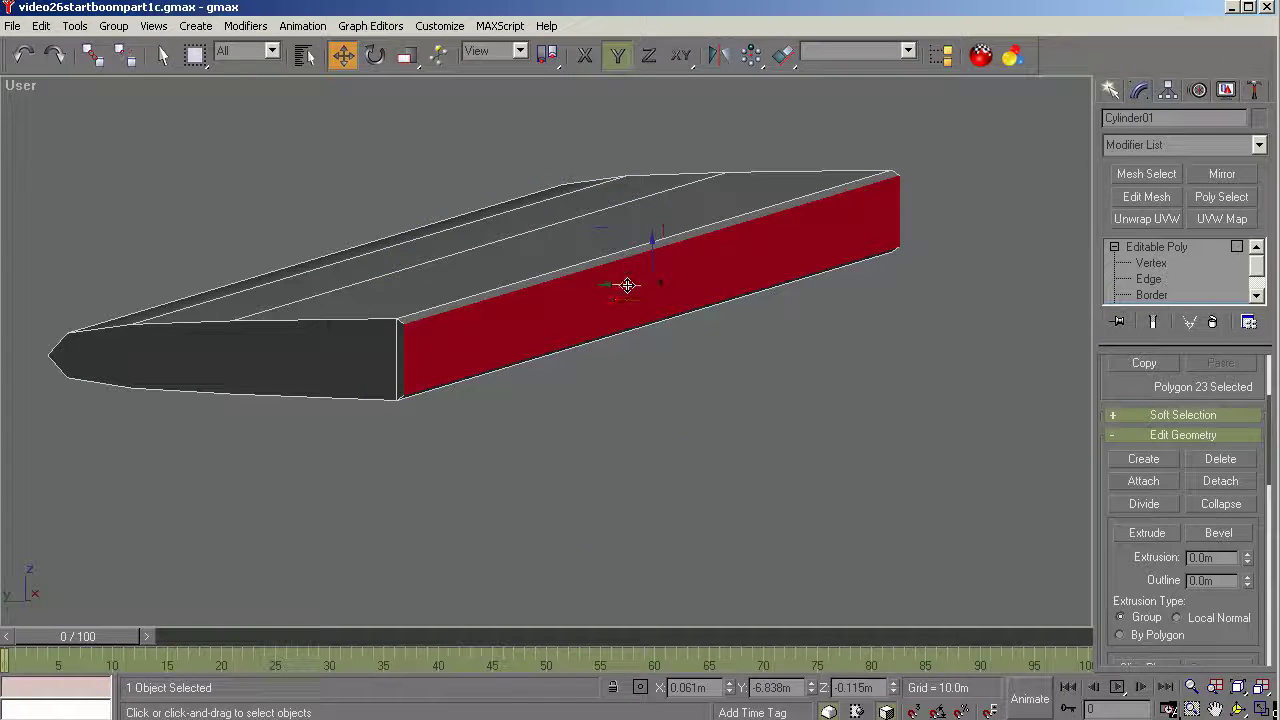
left_click_drag(626, 287, 577, 286)
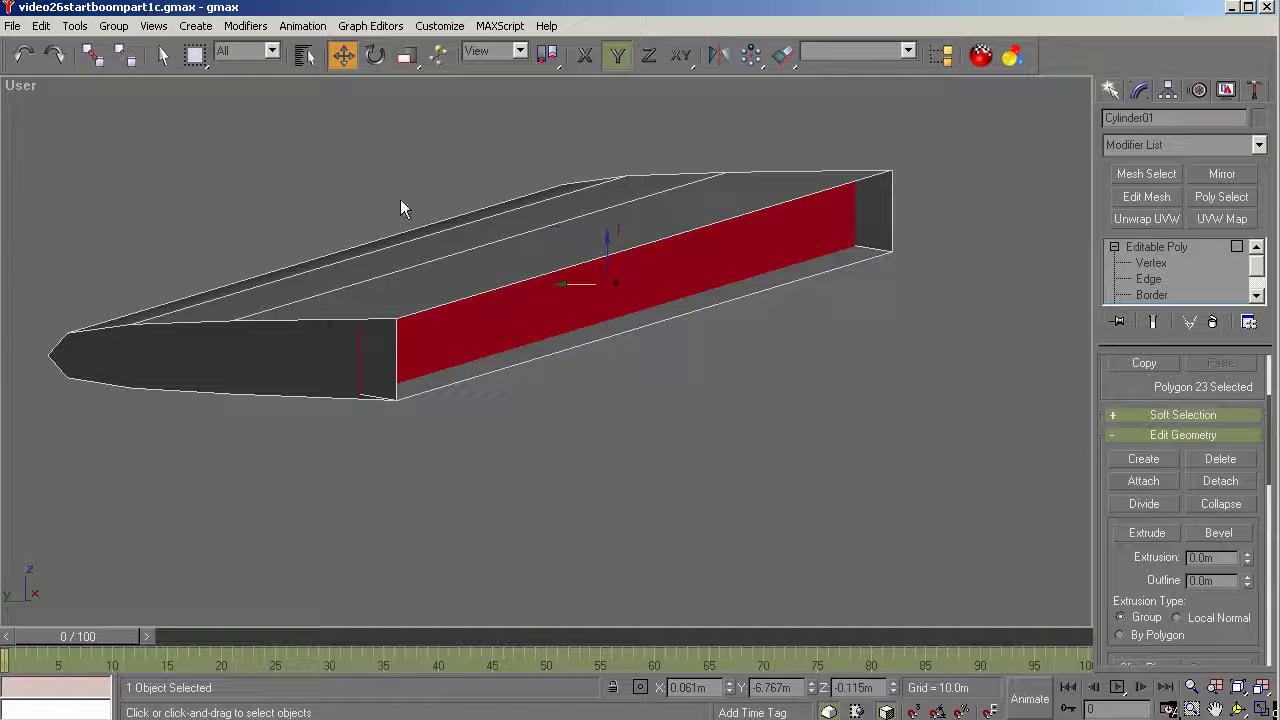
Scale the recessed polygon further down along Z so the upper and lower walls of the recess taper inward.
left_click(1238, 708)
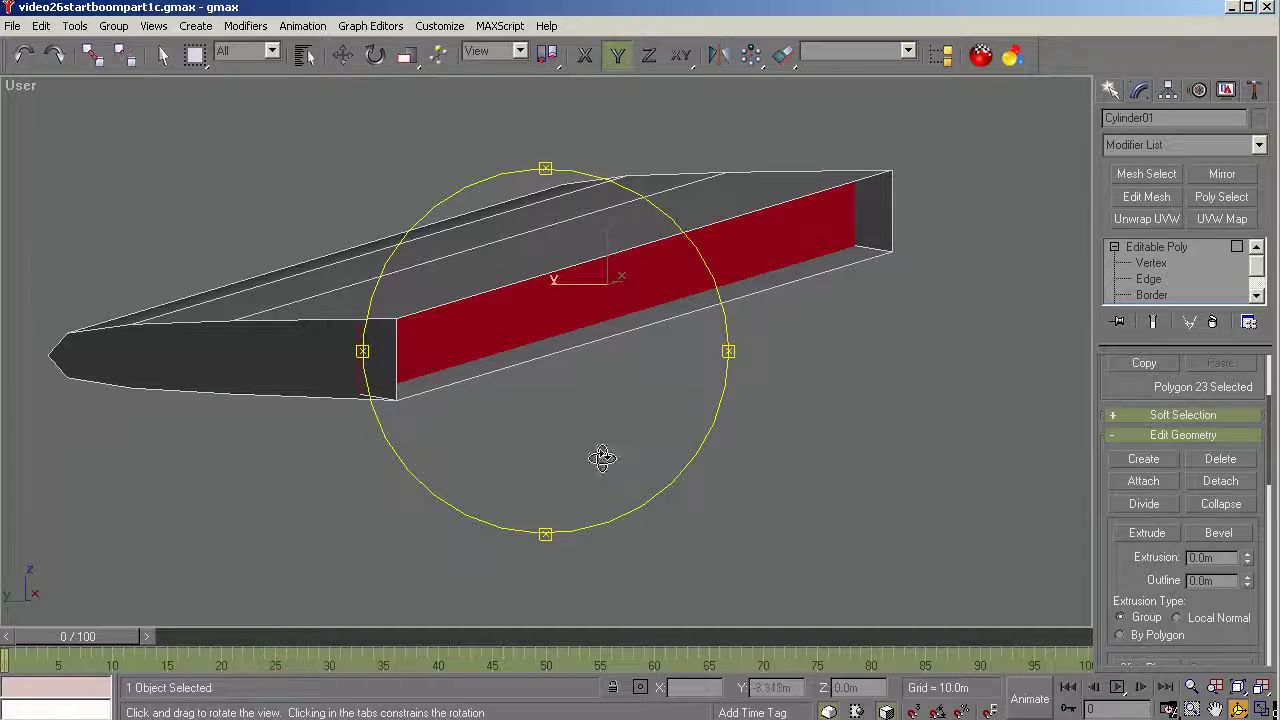
left_click_drag(603, 457, 626, 354)
left_click(407, 55)
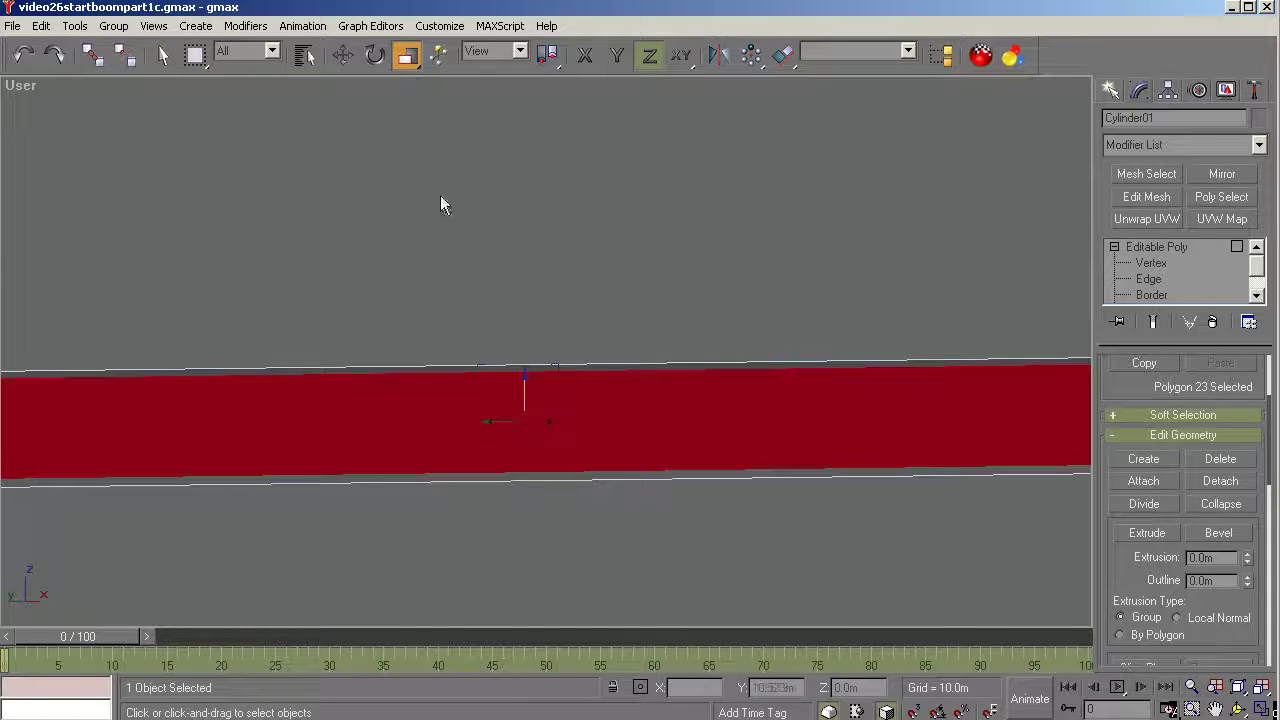
left_click_drag(525, 395, 524, 440)
Scale the recessed polygon slightly smaller along X so its ends stay inside the stabilizer's end caps.
left_click(1238, 708)
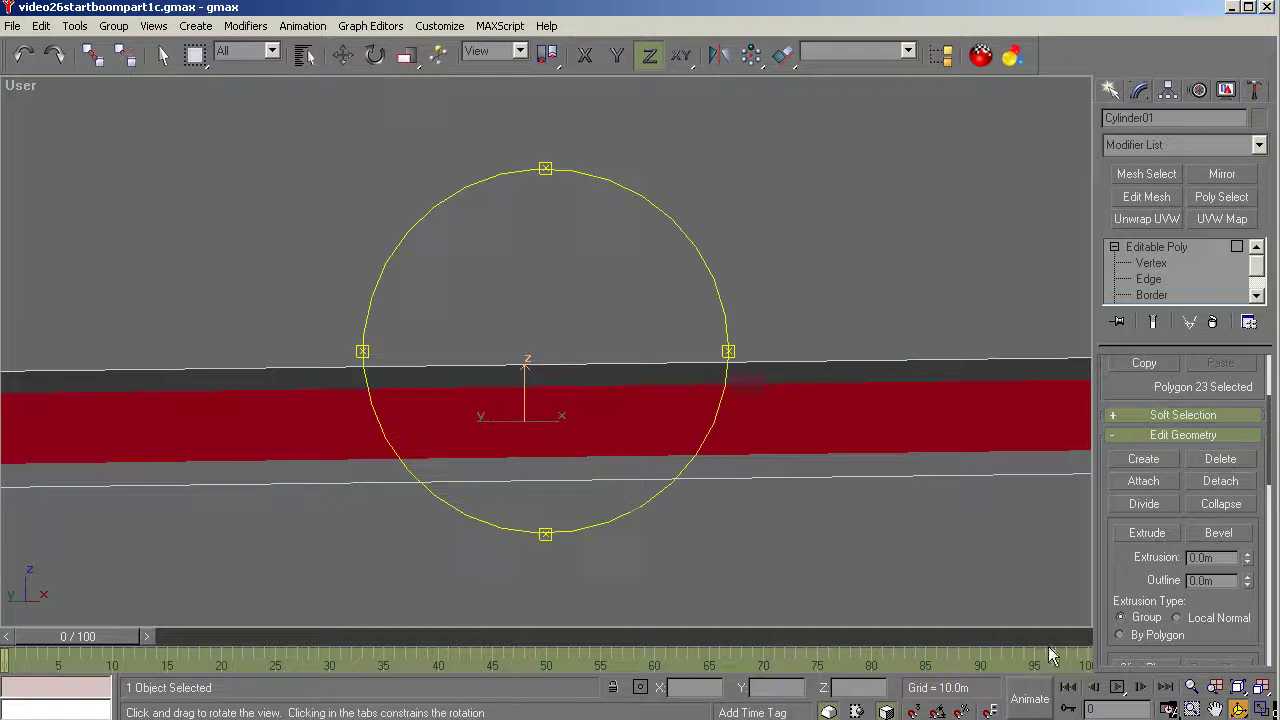
left_click_drag(619, 439, 674, 434)
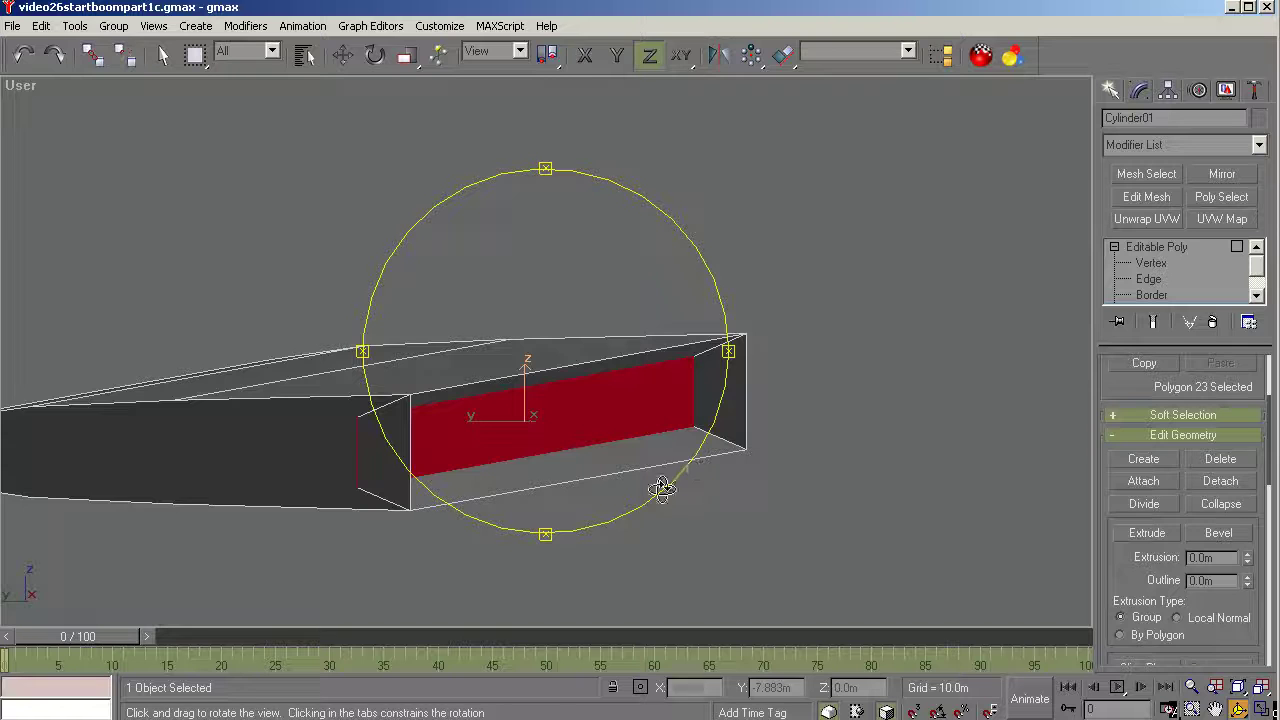
right_click(630, 500)
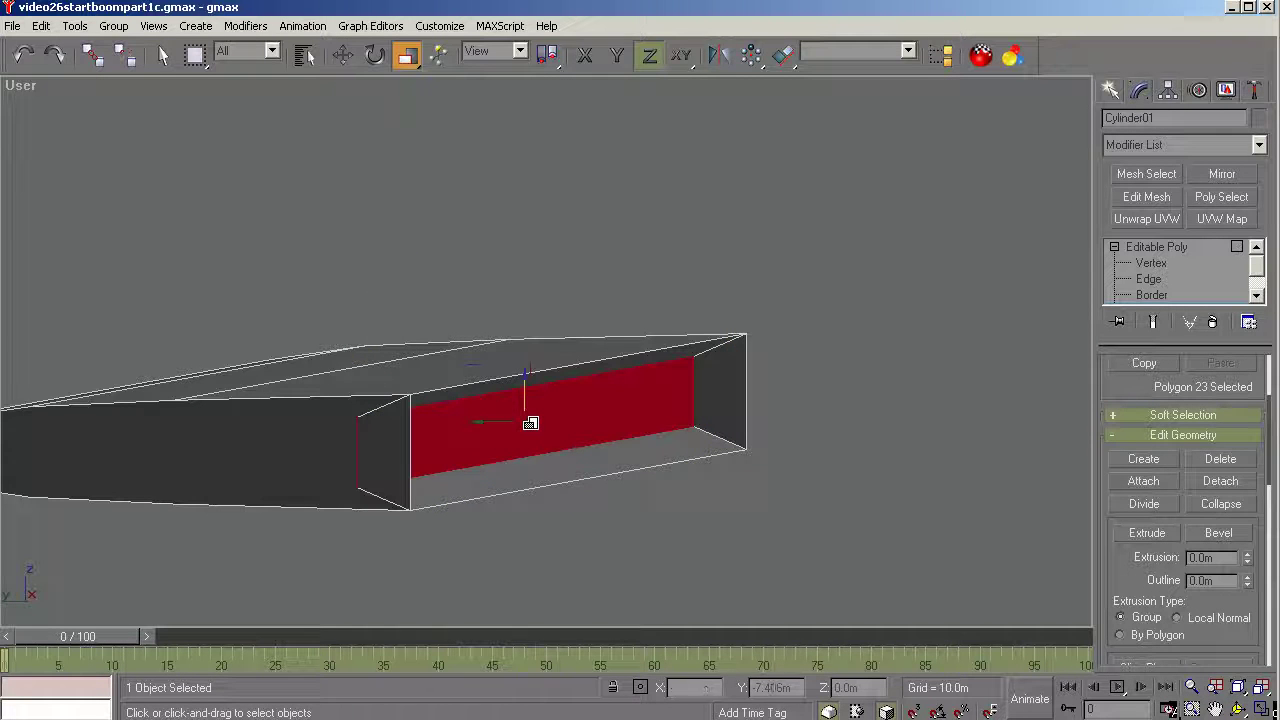
key("F5")
left_click_drag(527, 423, 527, 430)
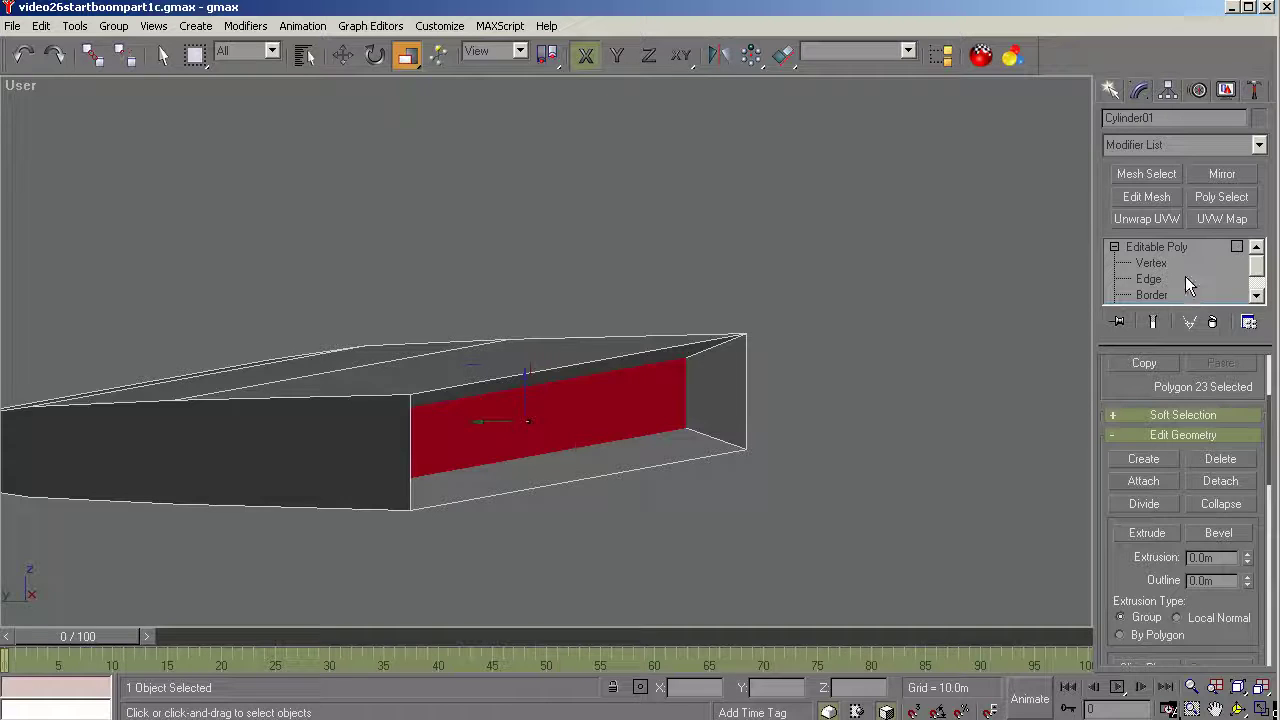
Select all polygons of Cylinder01 and apply Auto Smooth with a threshold of 45.
left_click(1257, 294)
left_click(1257, 294)
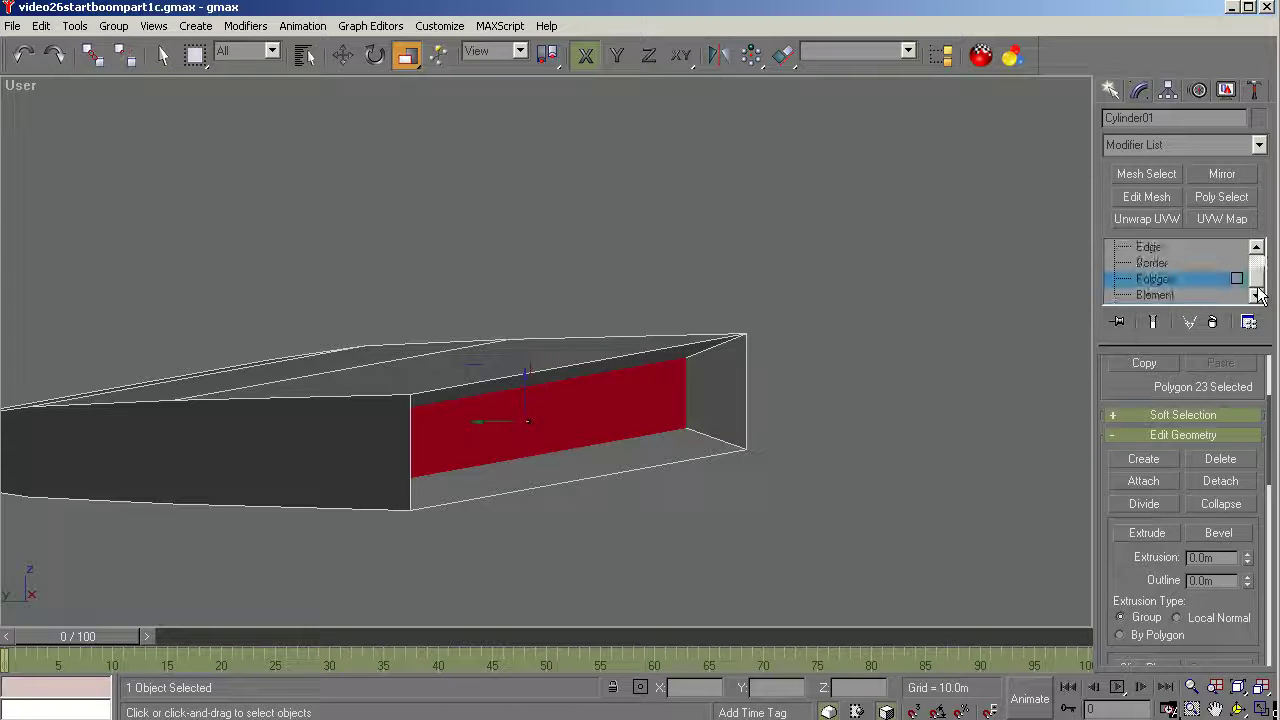
left_click(41, 26)
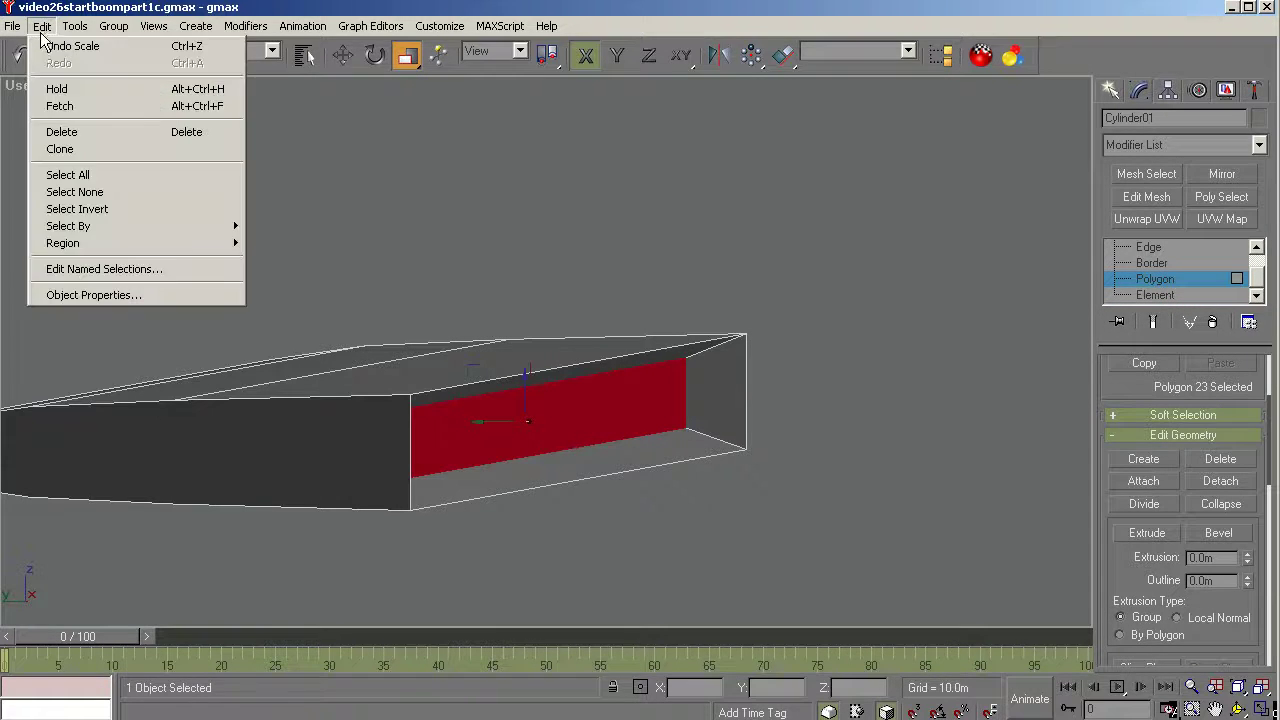
left_click(80, 175)
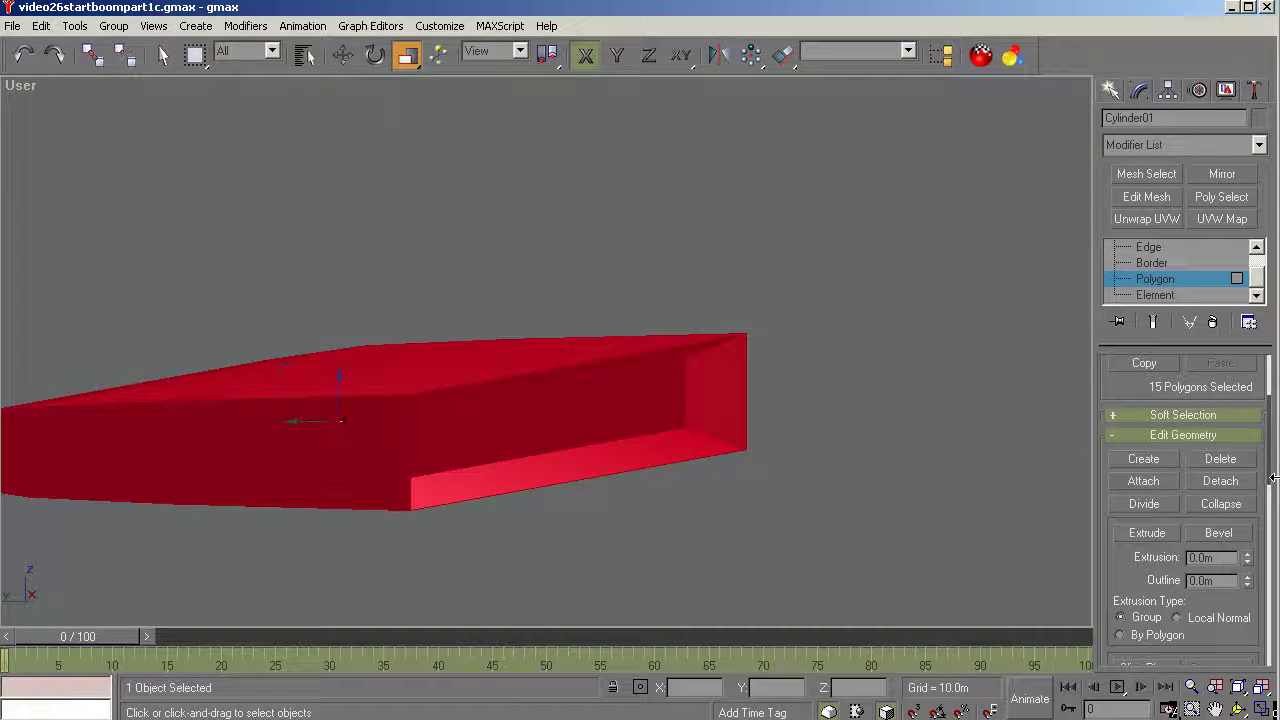
scroll(1272, 484, "down", 10)
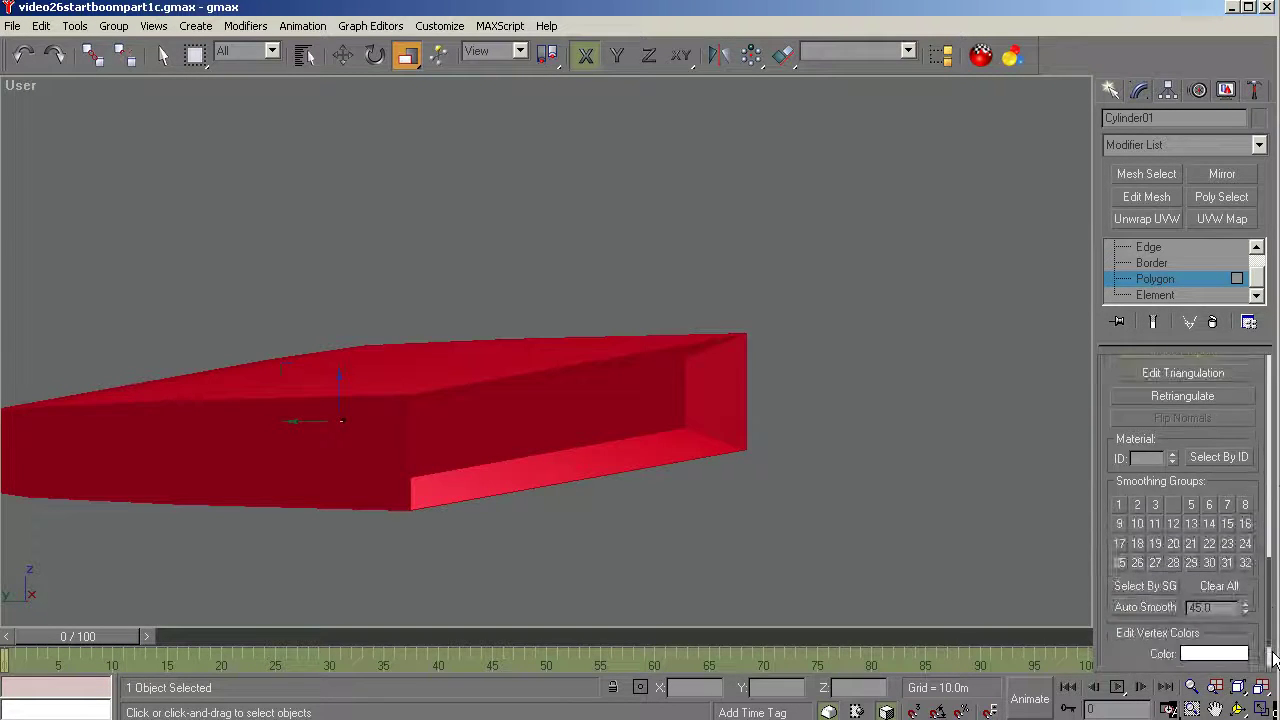
left_click(1145, 582)
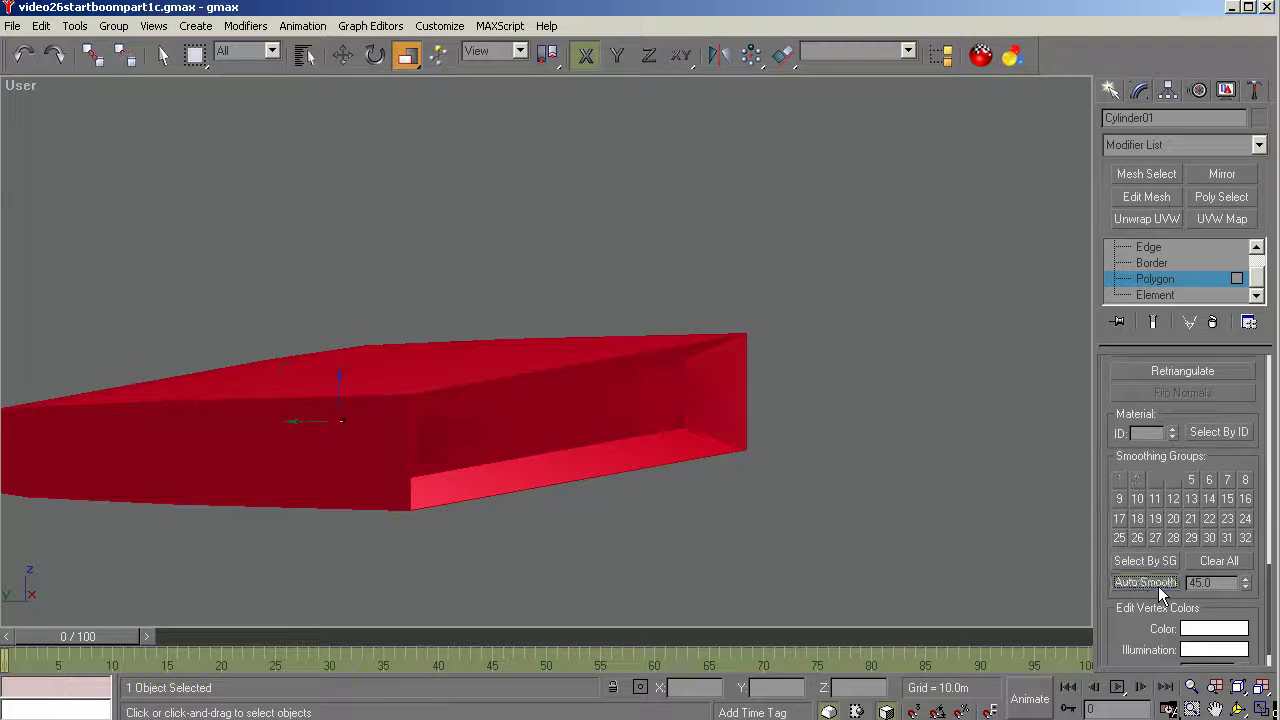
Add the lower leading-edge polygon of Cylinder01 to smoothing group 1 so it blends with the polygon above it.
left_click(1238, 709)
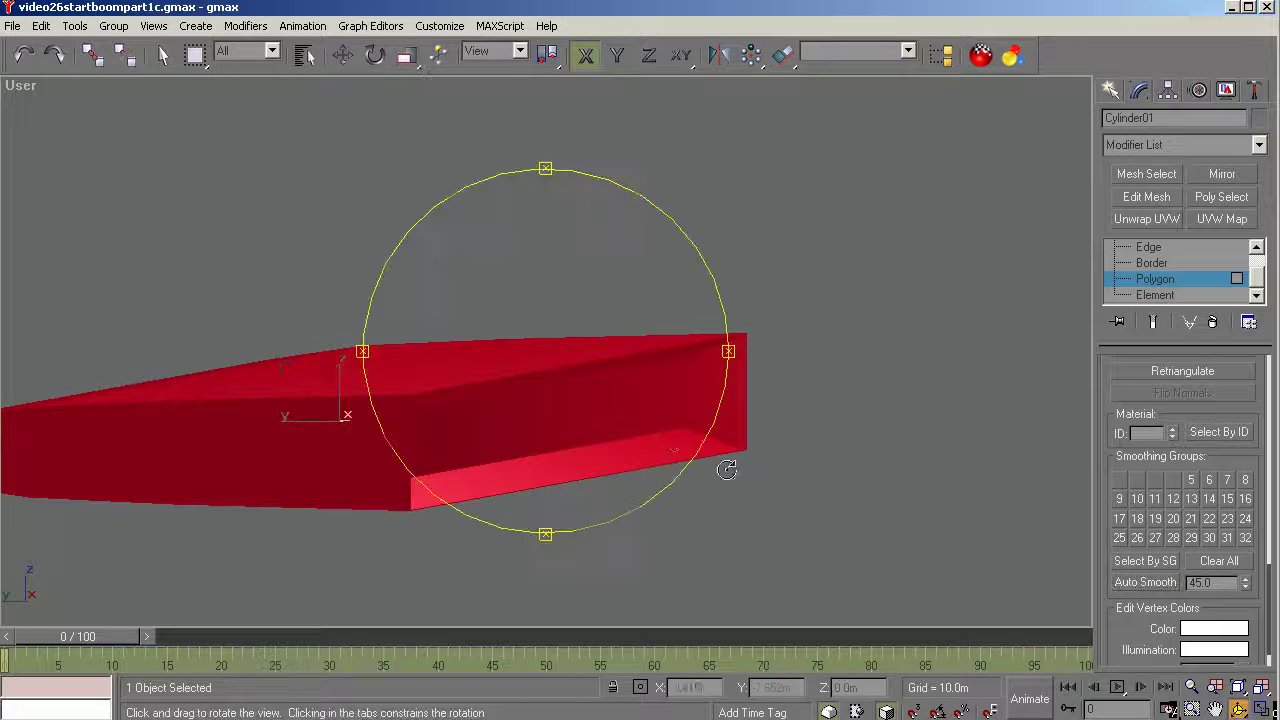
left_click_drag(731, 466, 629, 534)
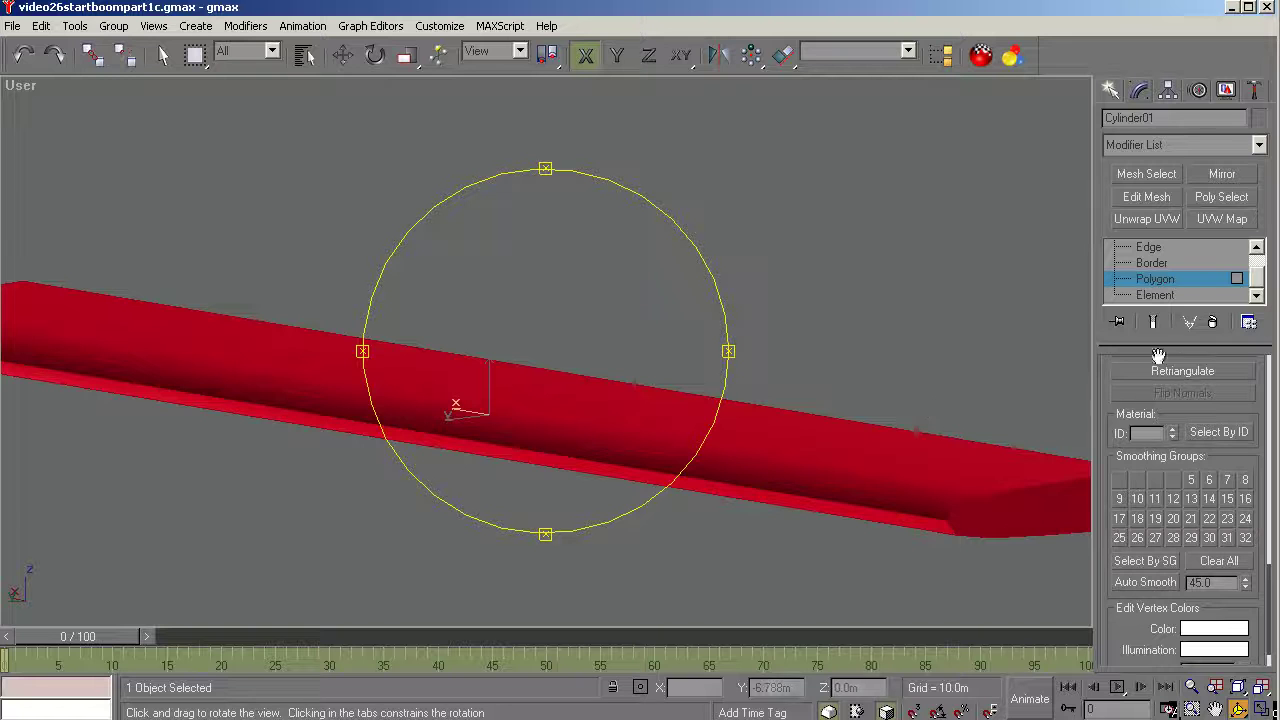
left_click(163, 58)
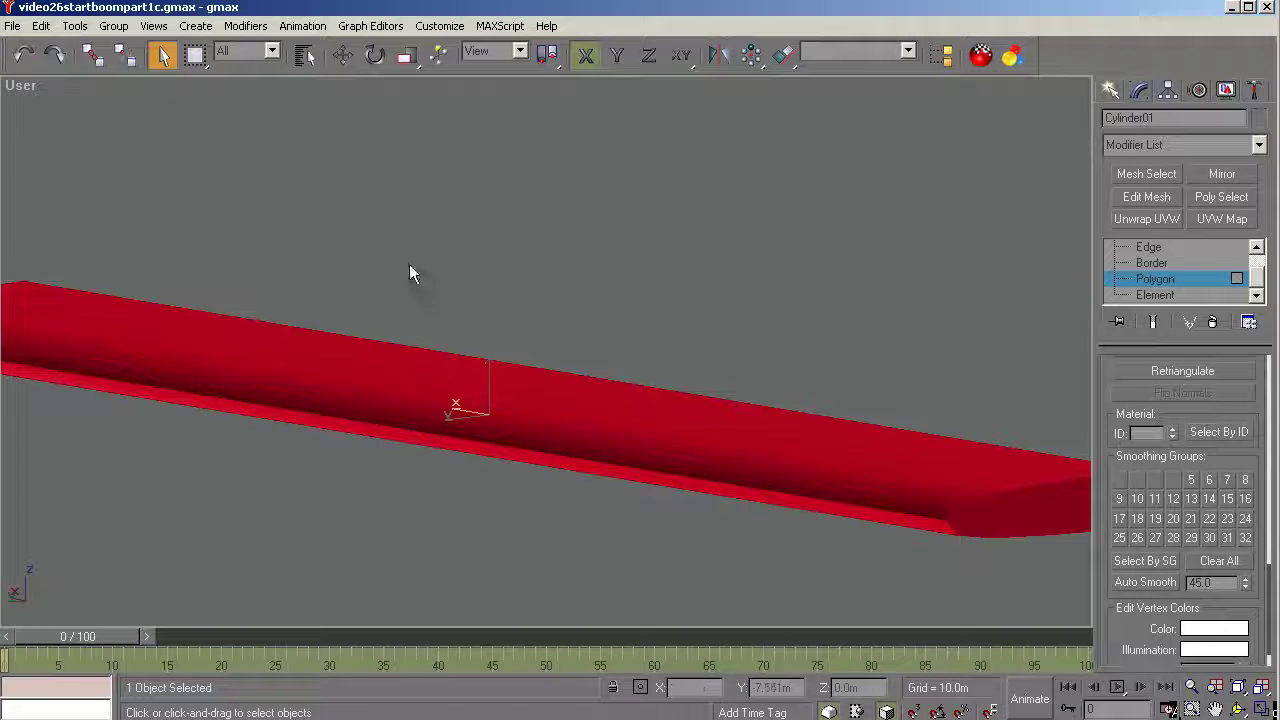
left_click(418, 290)
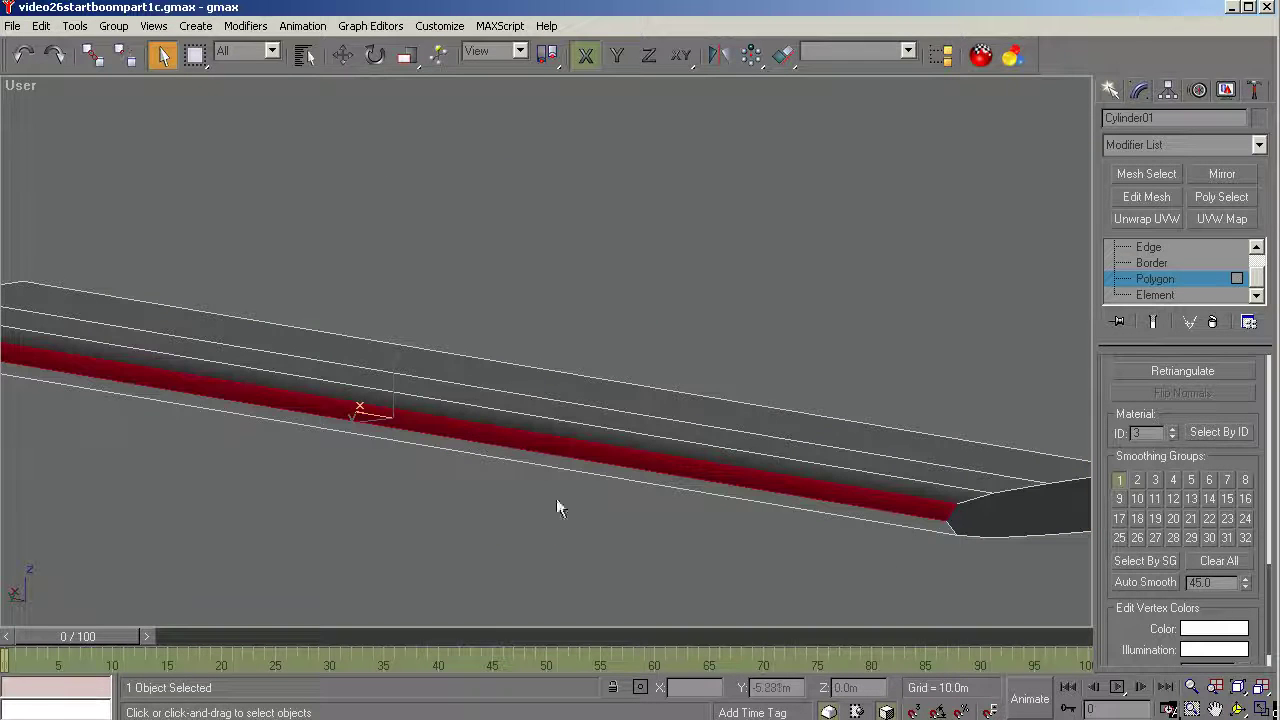
left_click(725, 490)
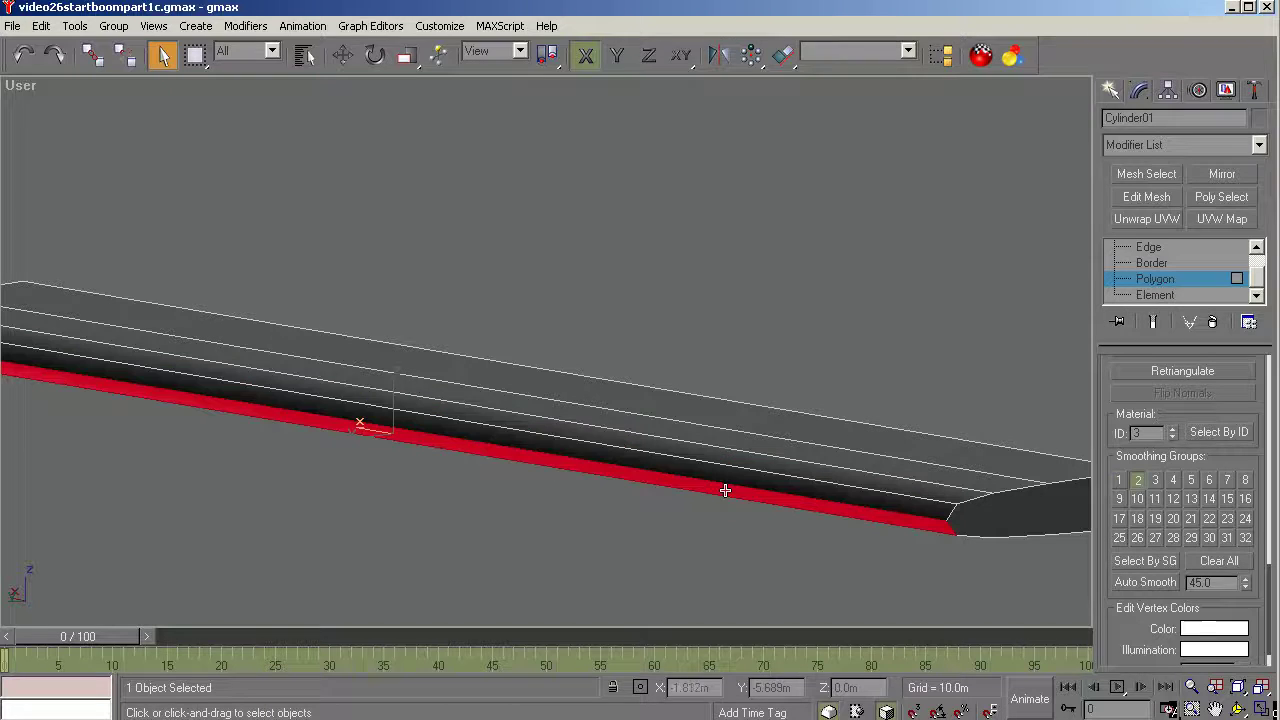
left_click(725, 478)
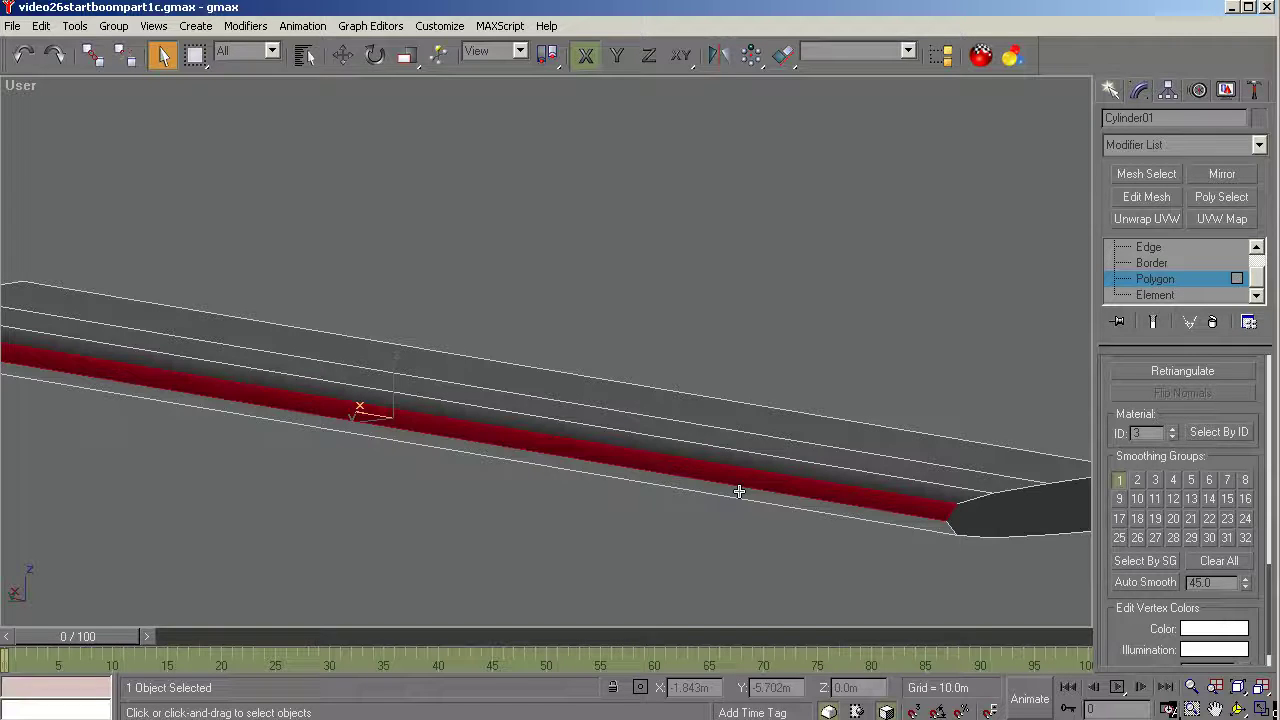
left_click(738, 491)
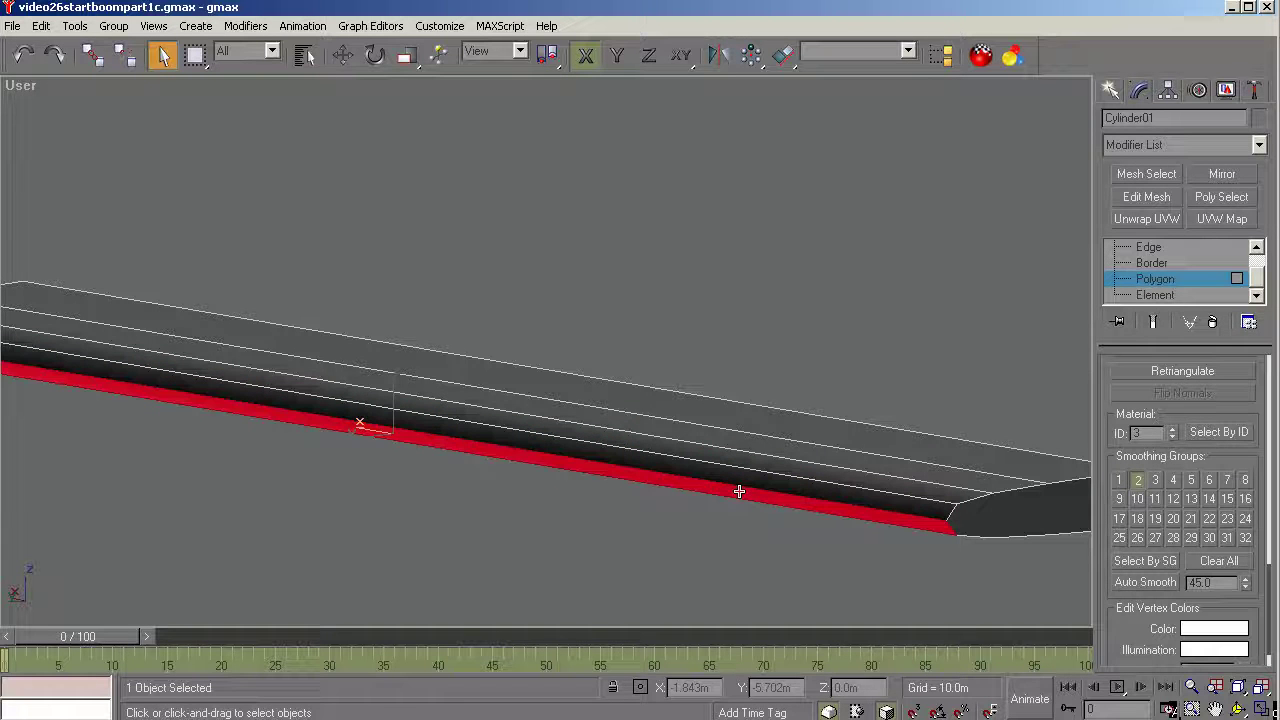
left_click(1120, 481)
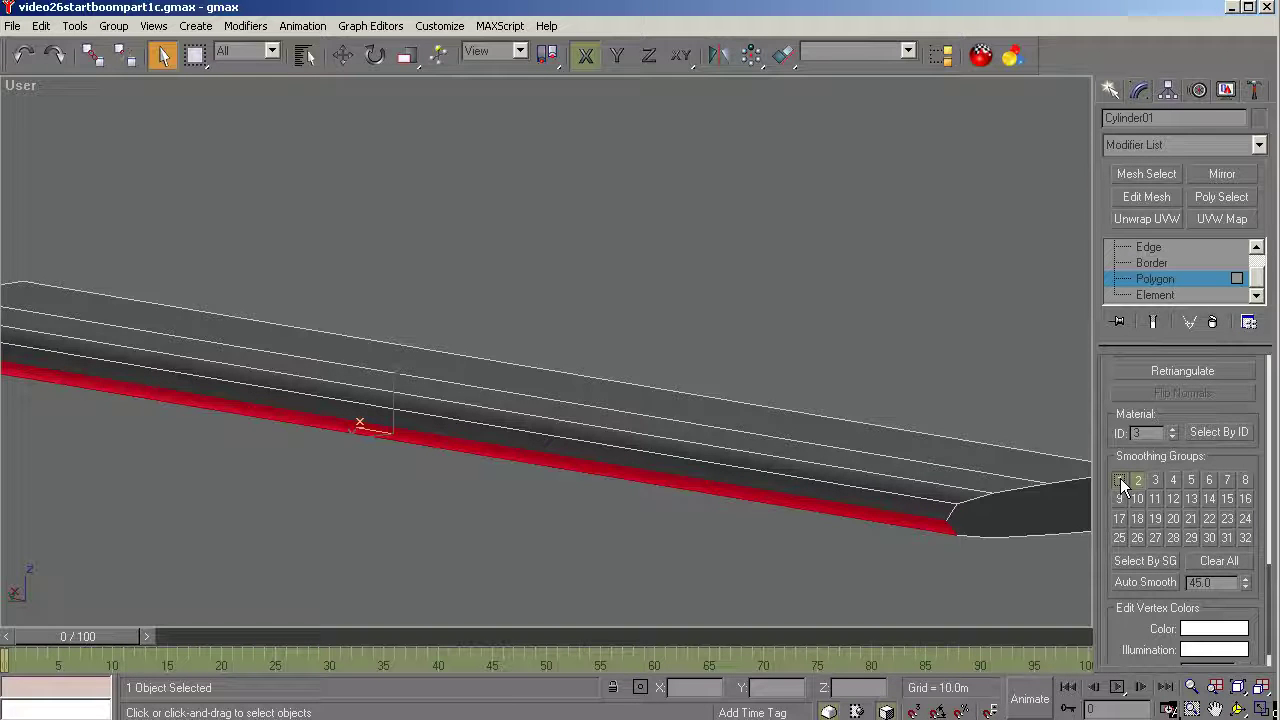
Leave polygon editing and deselect Cylinder01 to view its smoothed leading edge.
left_click(916, 580)
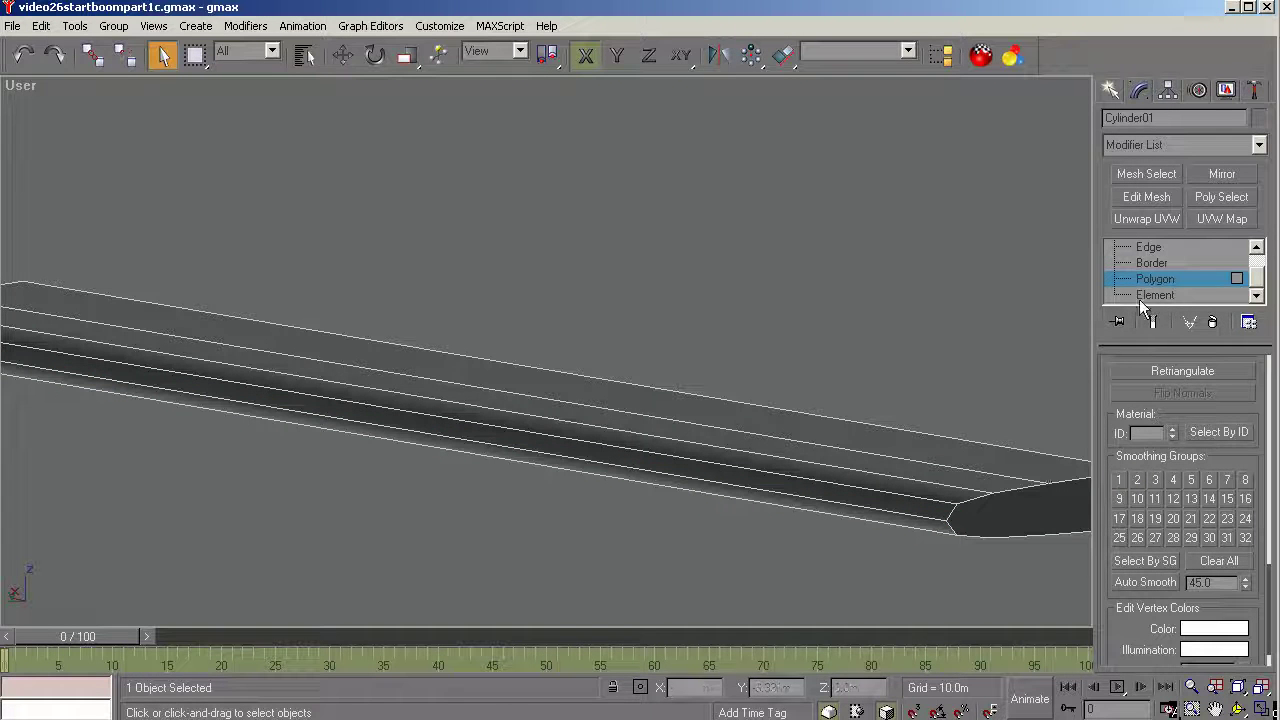
left_click(1257, 249)
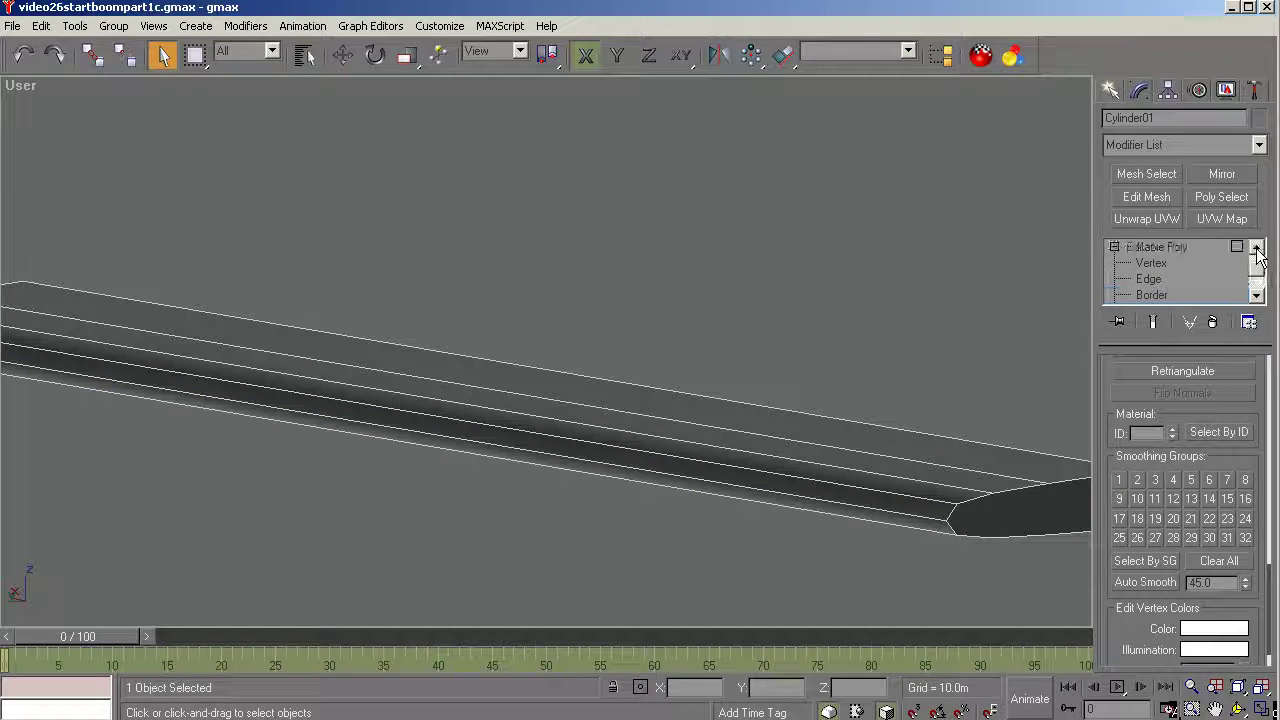
left_click(1165, 246)
left_click(912, 266)
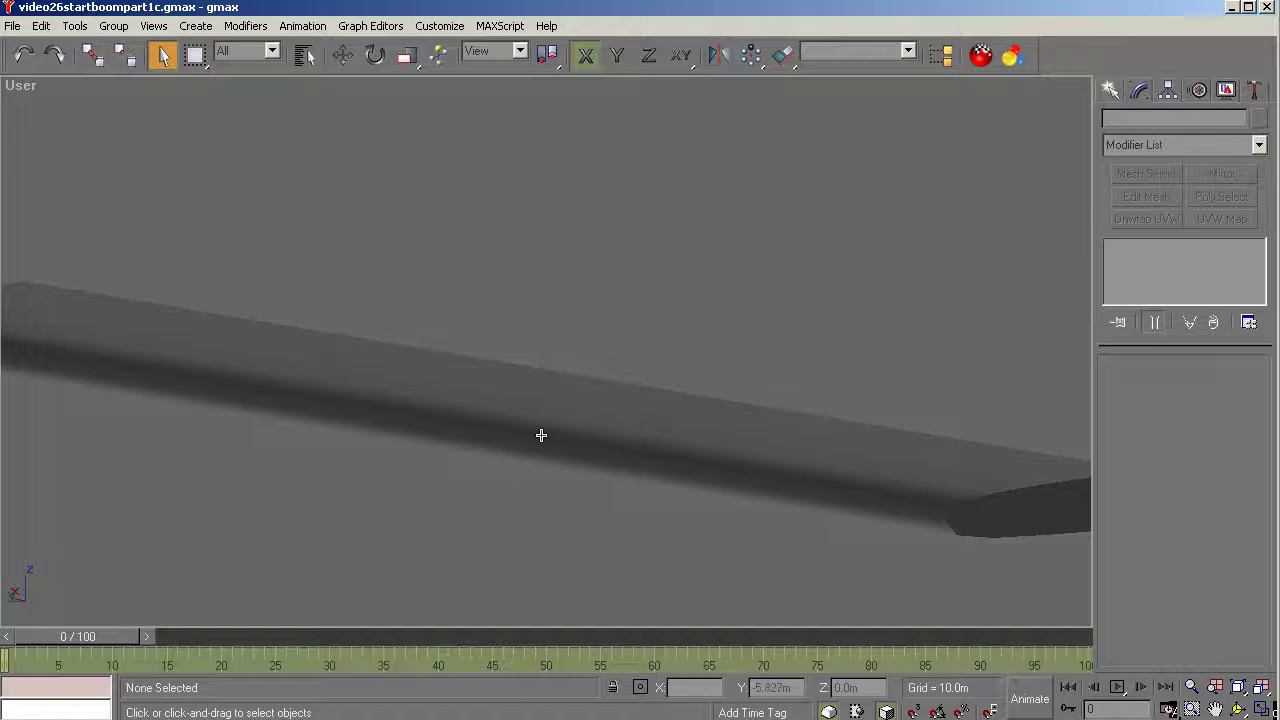
Rename the stabilizer object Cylinder01 as htail.
left_click(1238, 708)
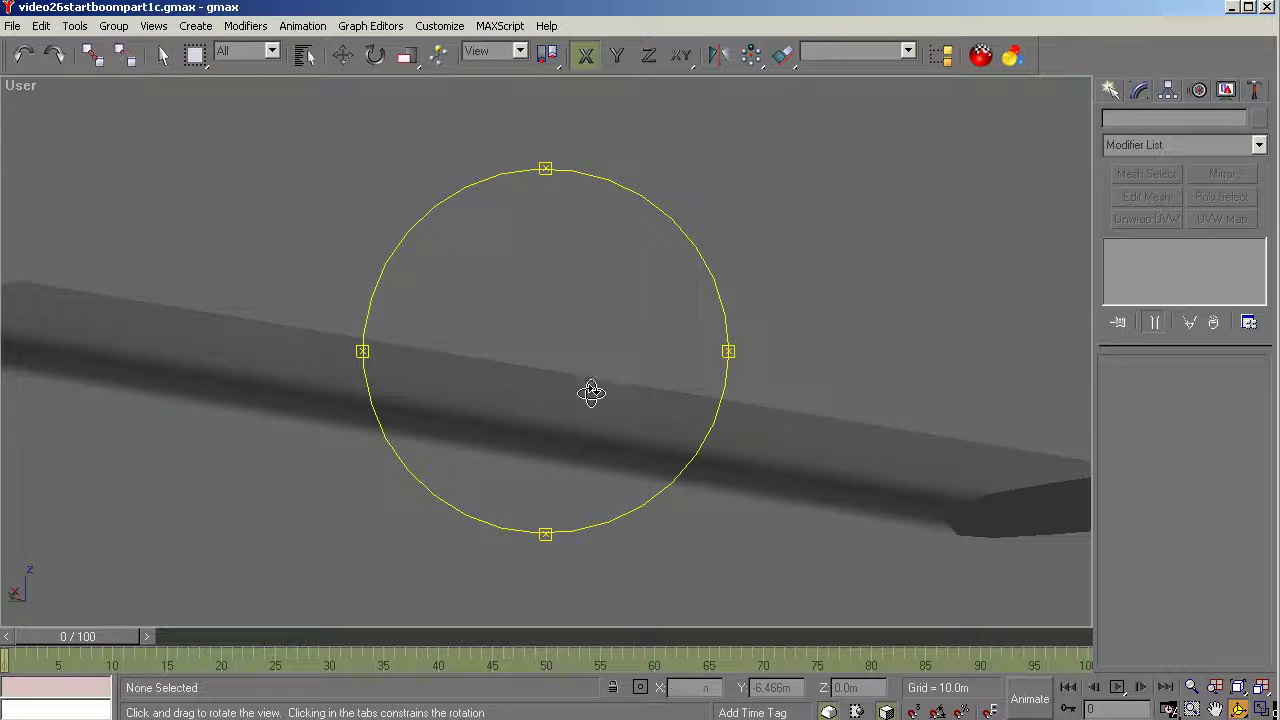
left_click_drag(591, 393, 528, 428)
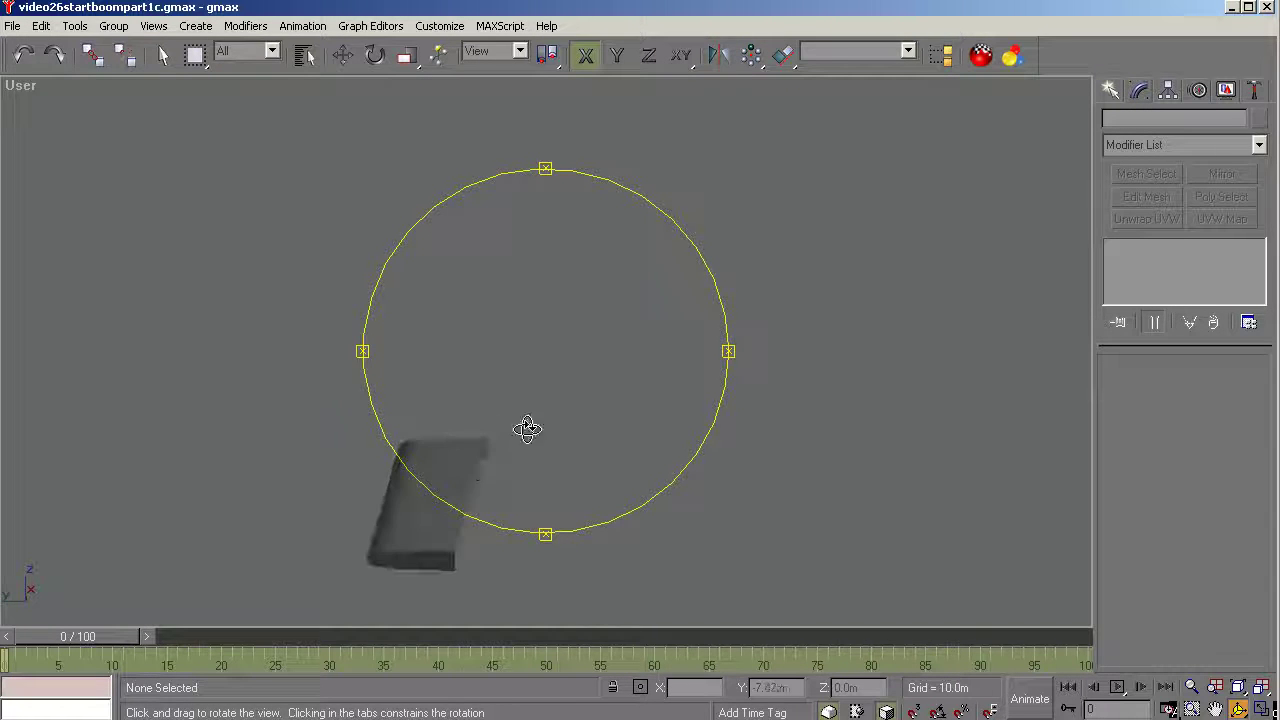
right_click(556, 450)
left_click(490, 450)
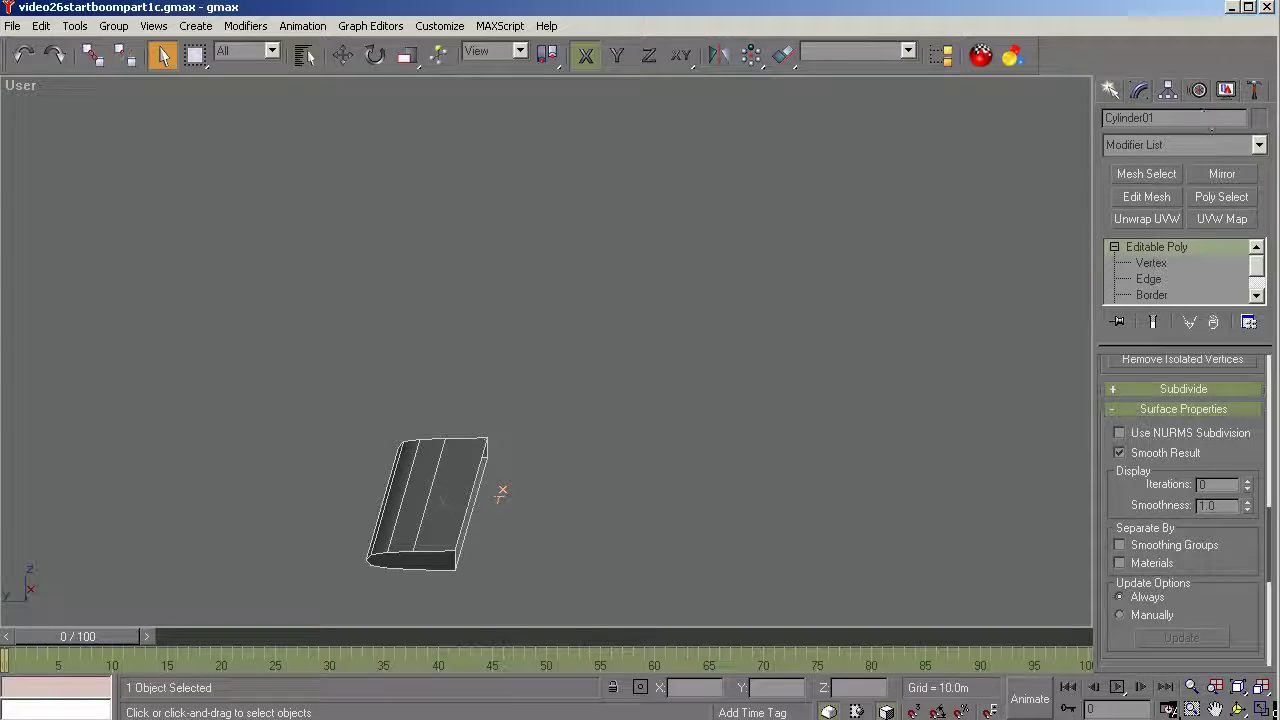
type("ht")
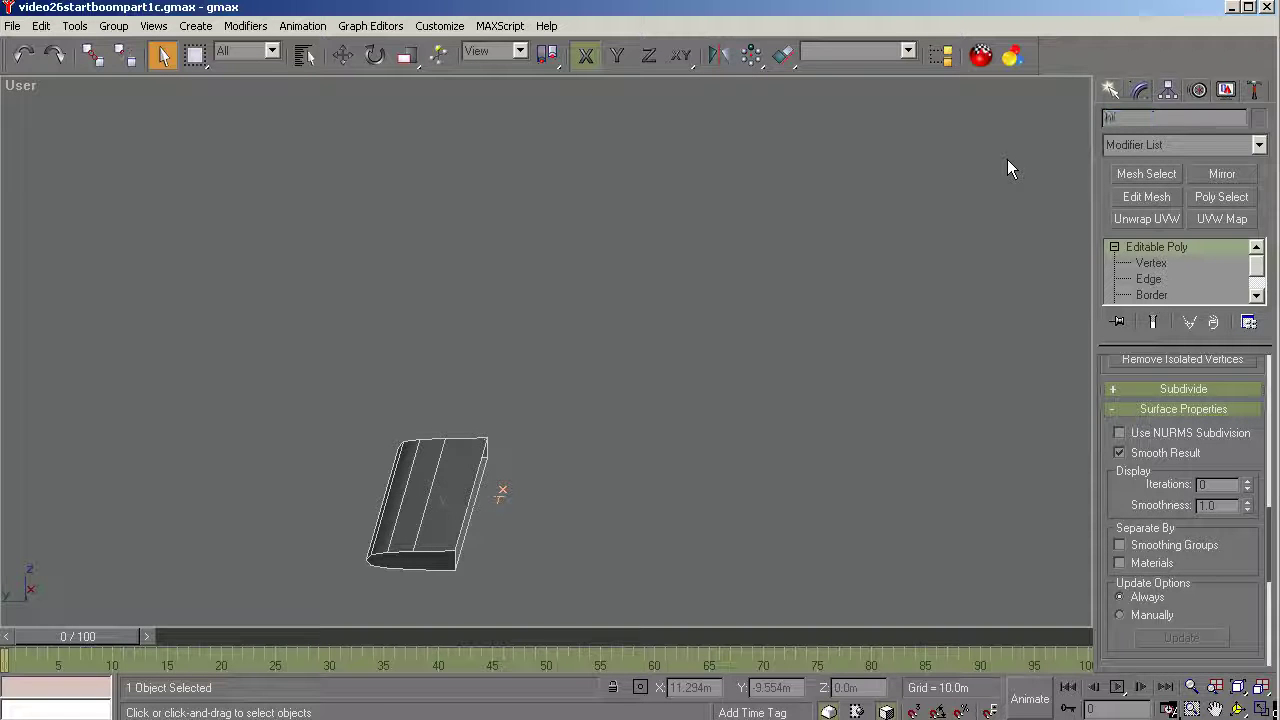
type("ail")
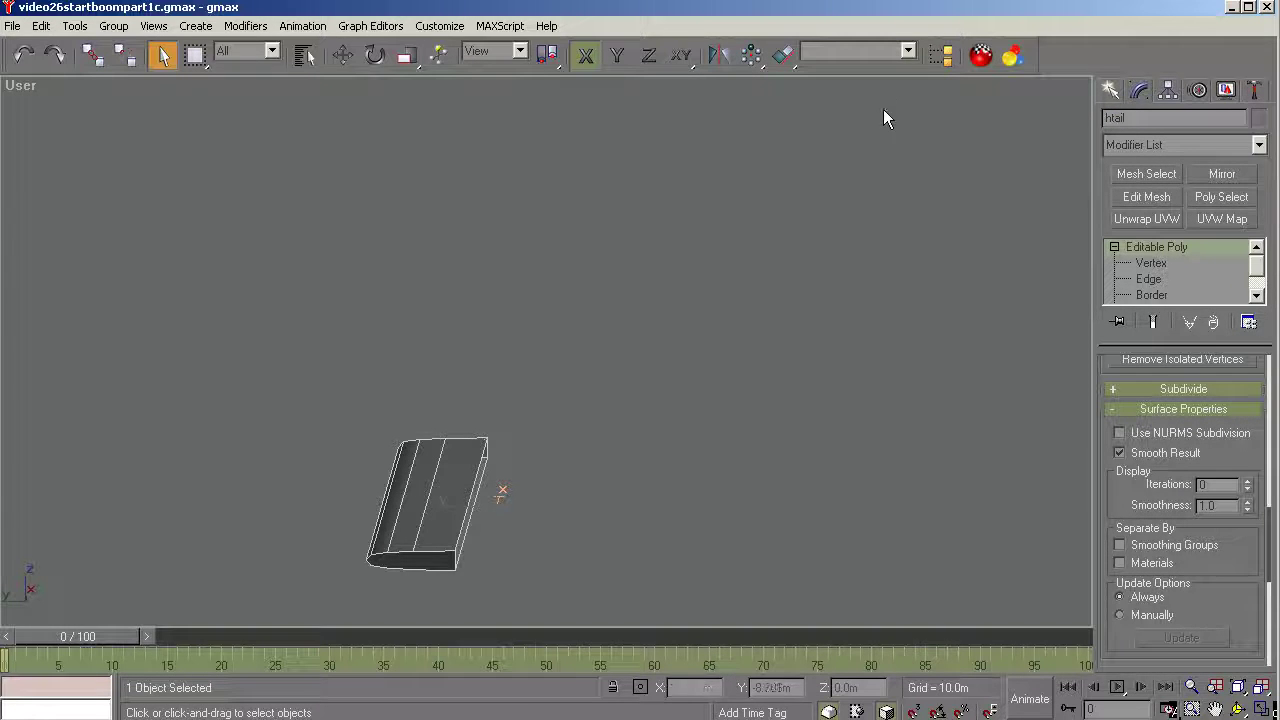
Unhide L-elevator_01 and trimtabs, and deselect htail.
left_click(1226, 90)
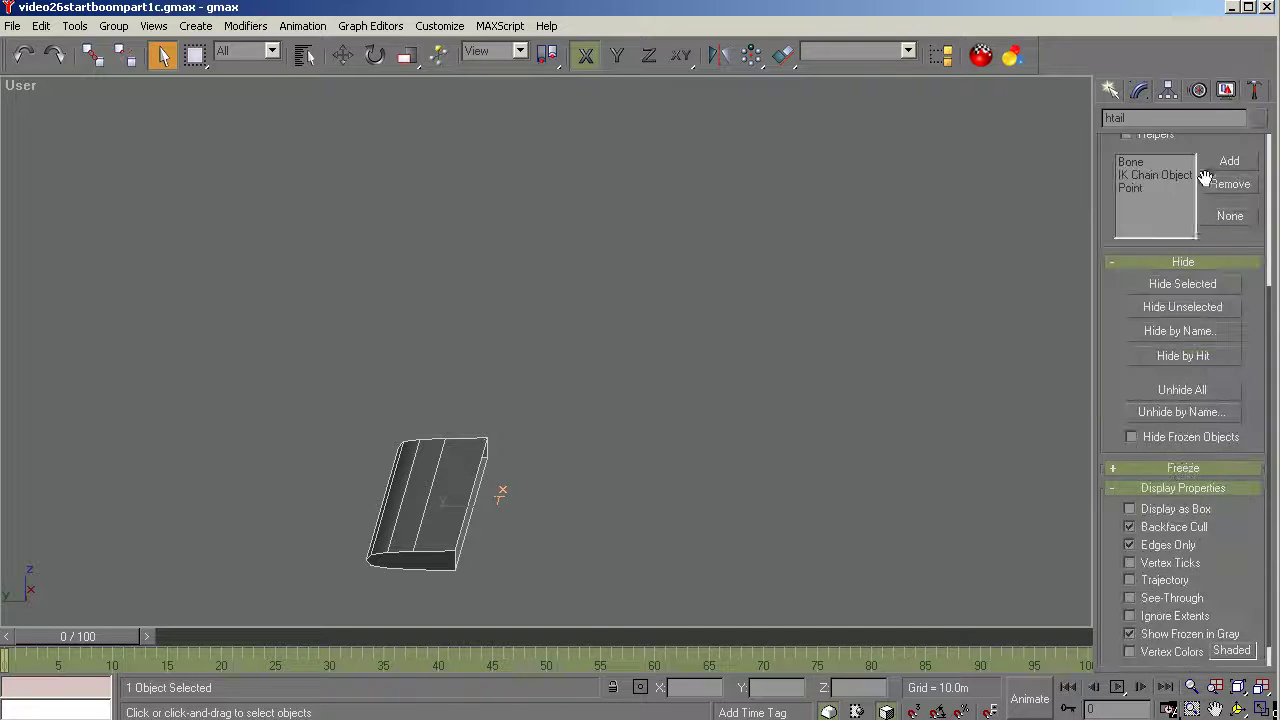
left_click(1188, 411)
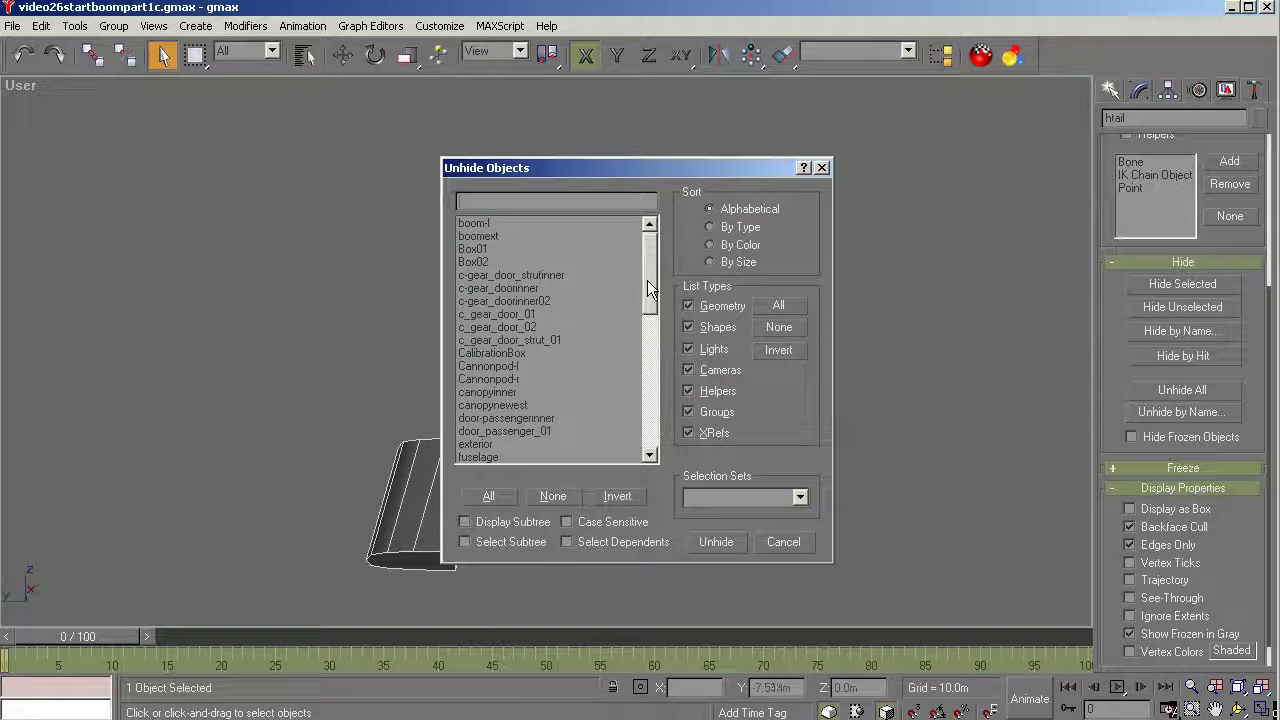
left_click_drag(648, 288, 642, 326)
left_click(506, 354)
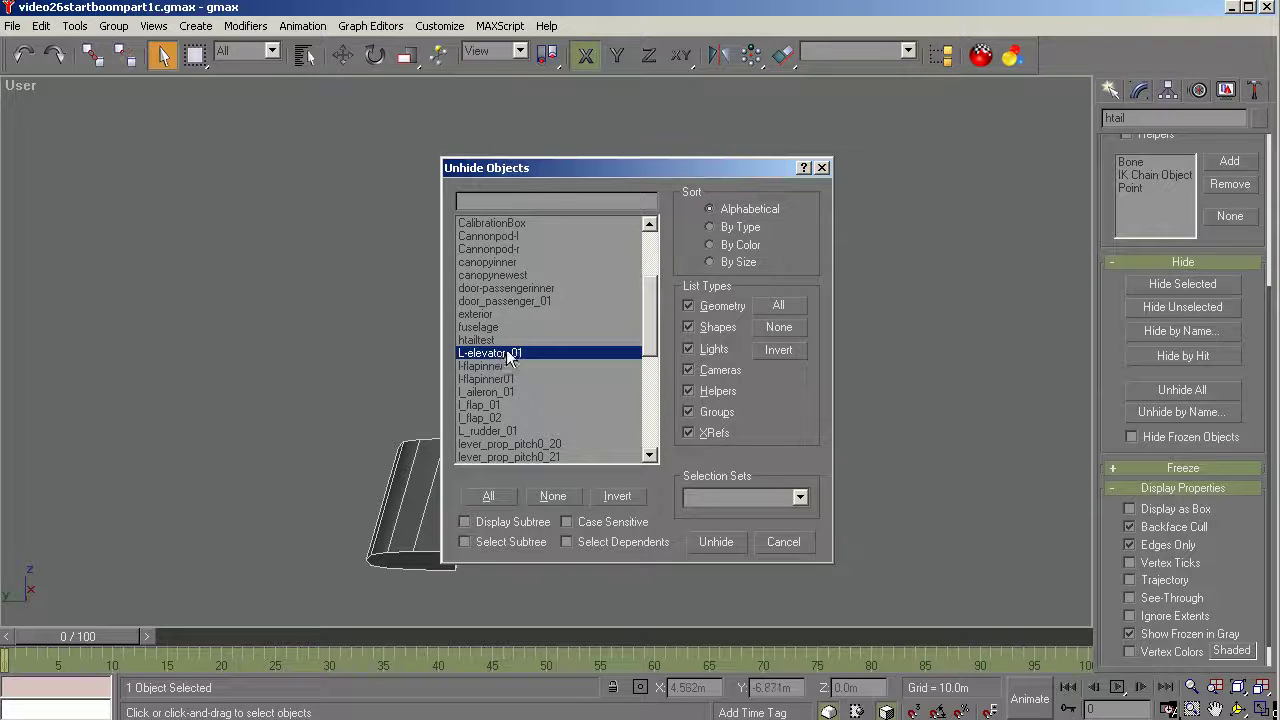
scroll(508, 356, "down", 5)
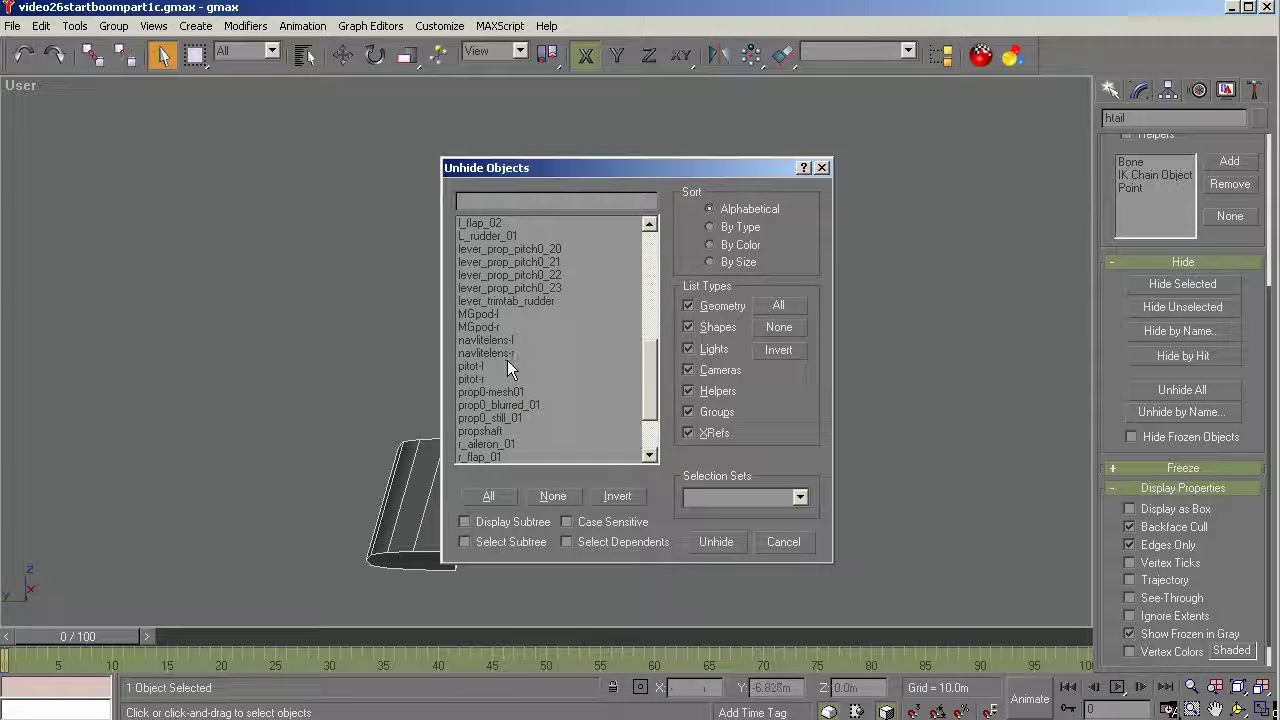
scroll(507, 365, "down", 2)
left_click(482, 406)
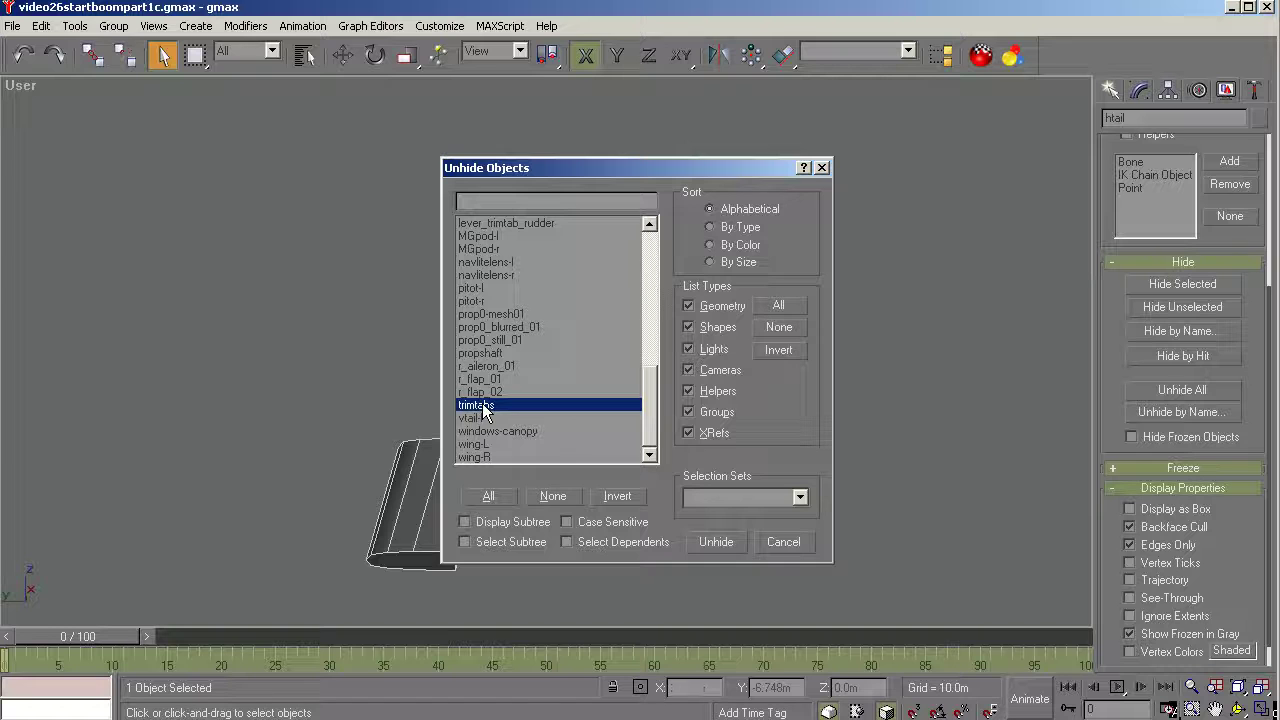
left_click(712, 543)
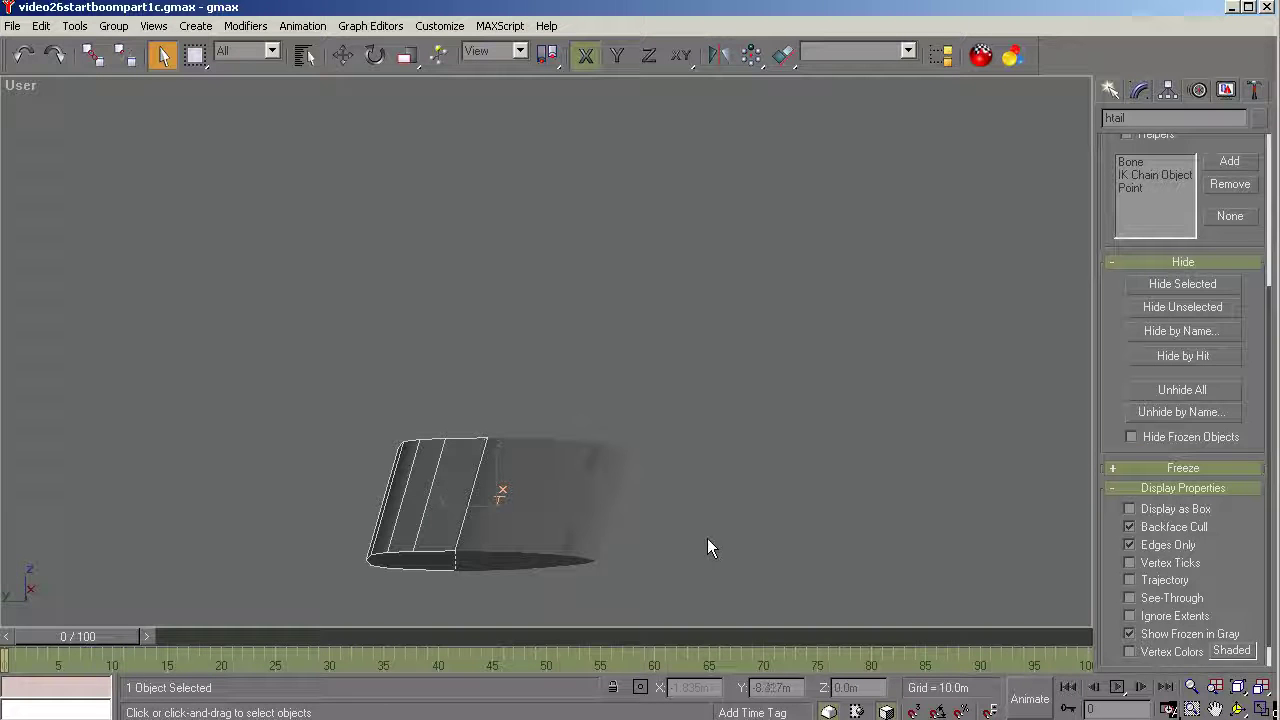
left_click(786, 431)
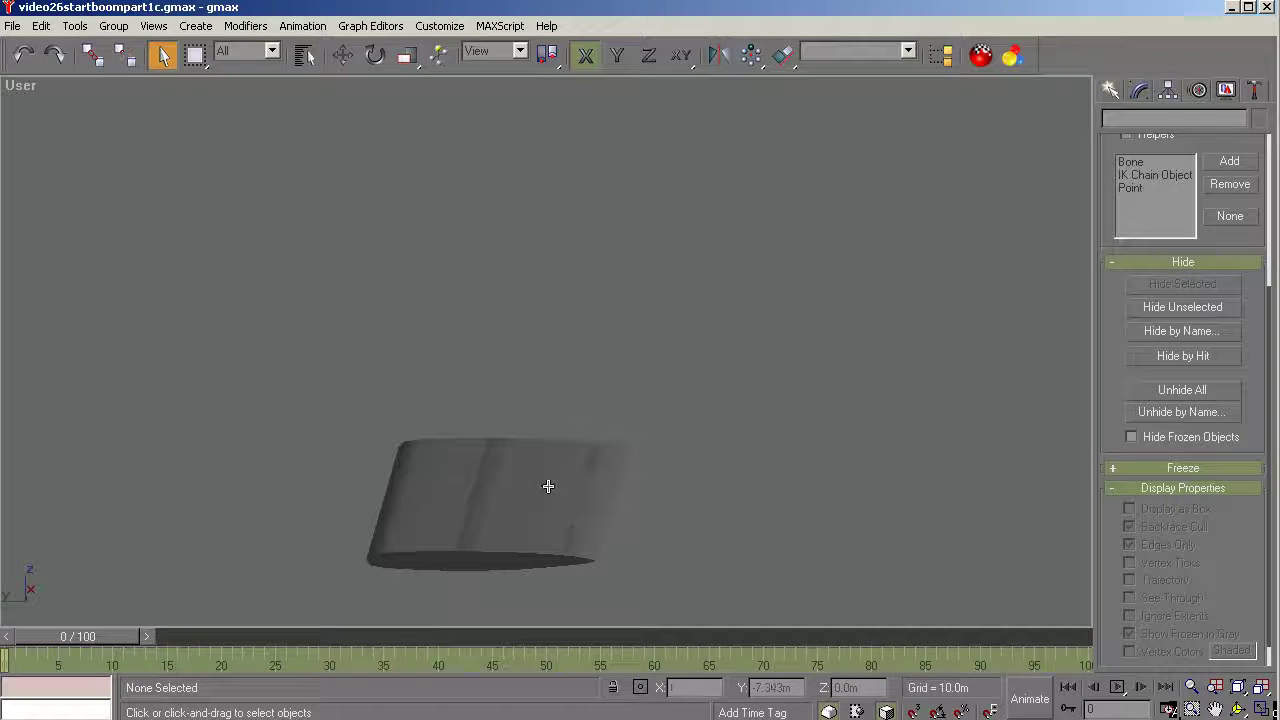
Check the object hierarchy, link trimtabs to L-elevator_01 as its parent, and leave linking with nothing selected.
left_click(305, 56)
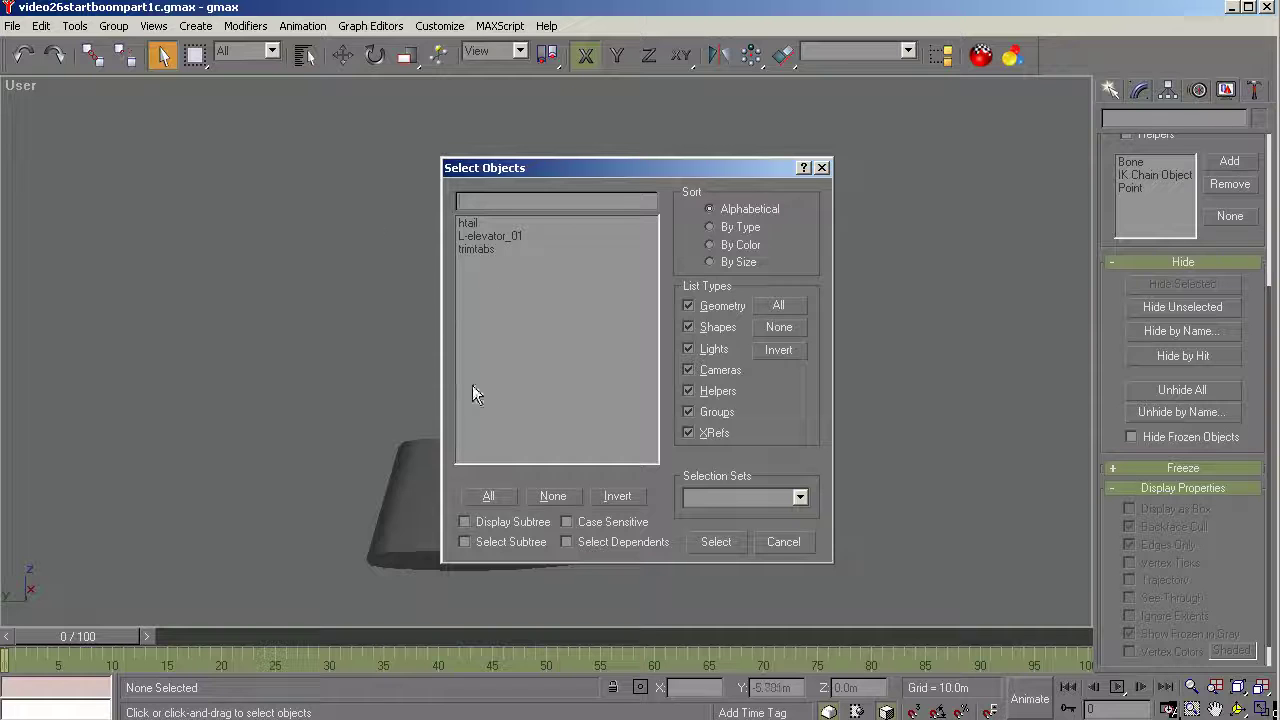
left_click(505, 521)
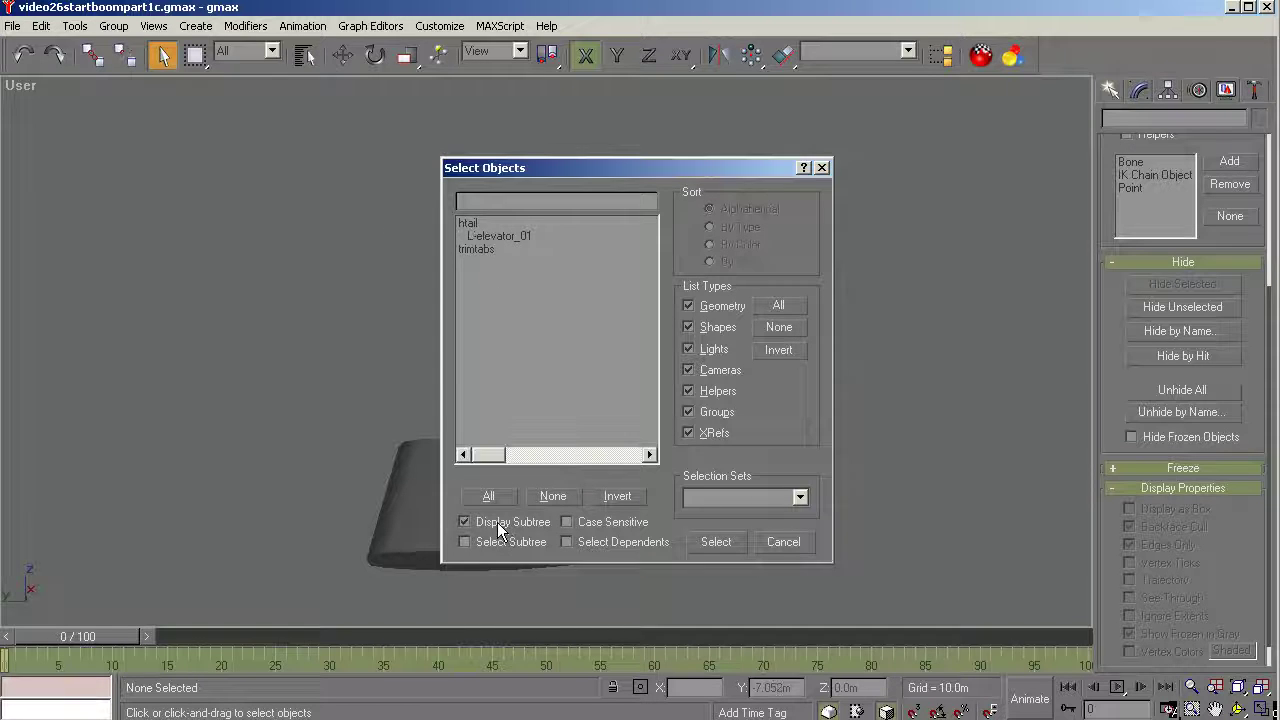
left_click(479, 249)
left_click(720, 542)
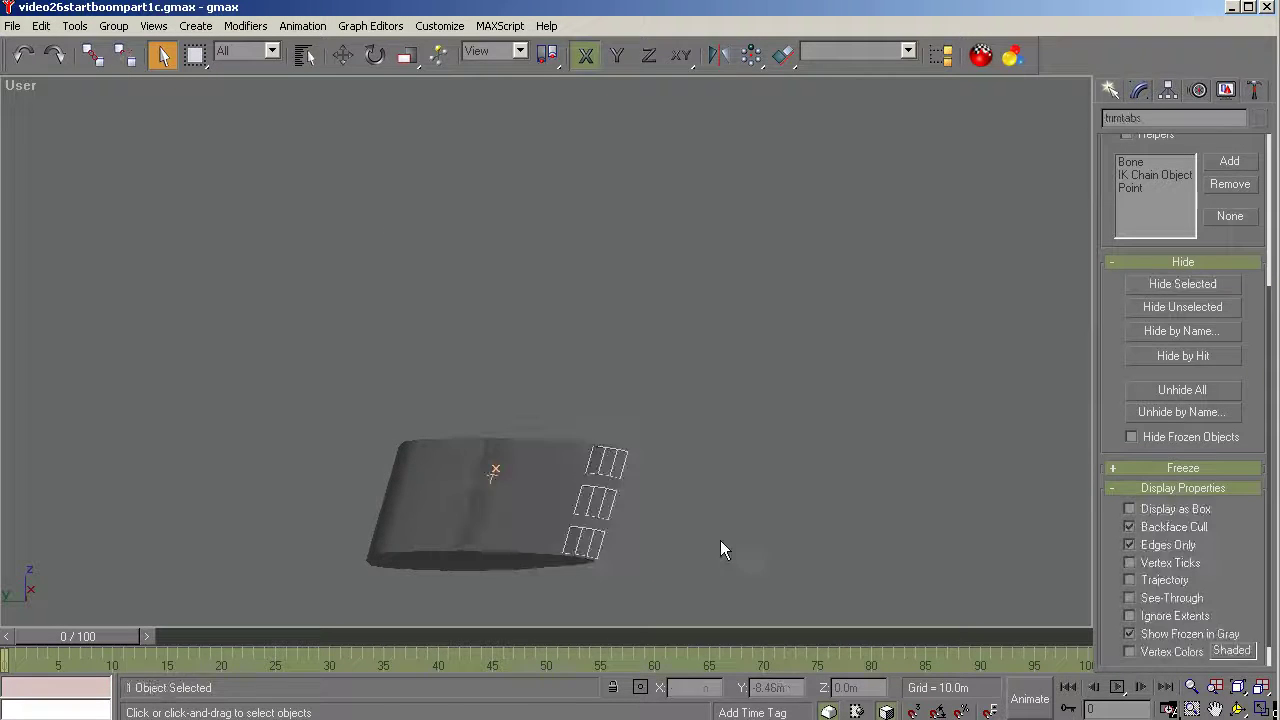
left_click(92, 55)
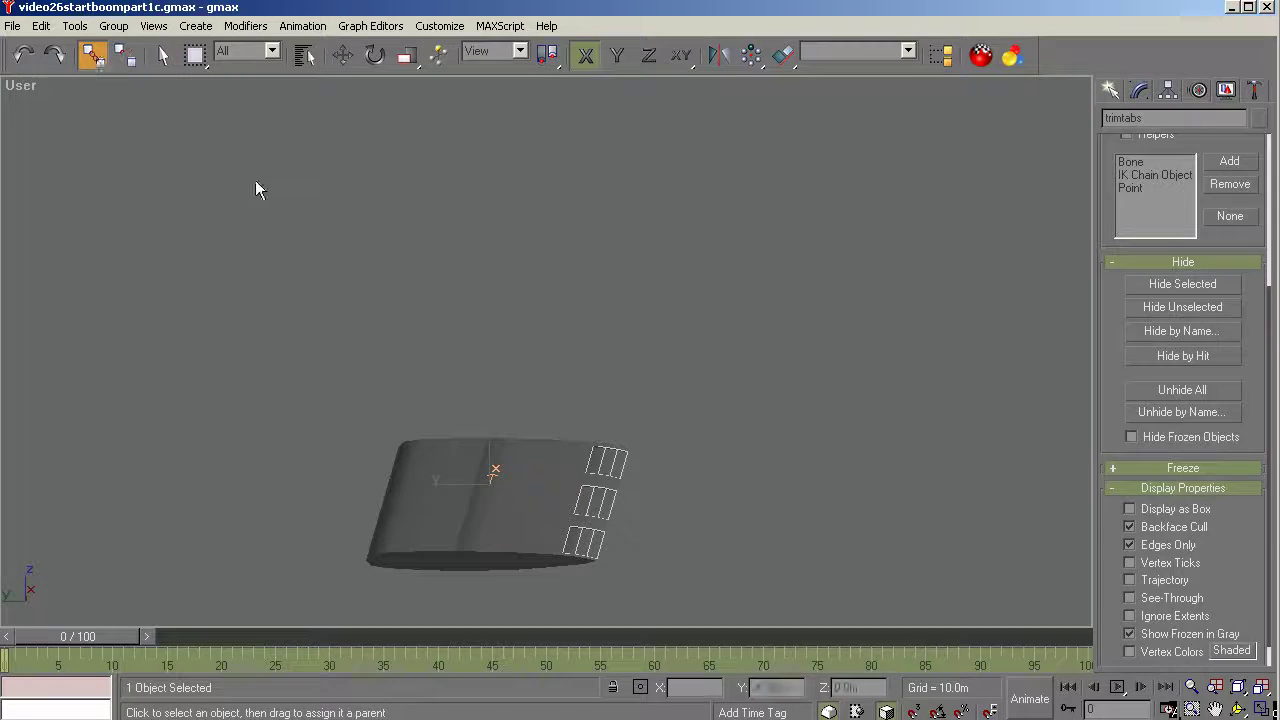
left_click_drag(600, 503, 565, 473)
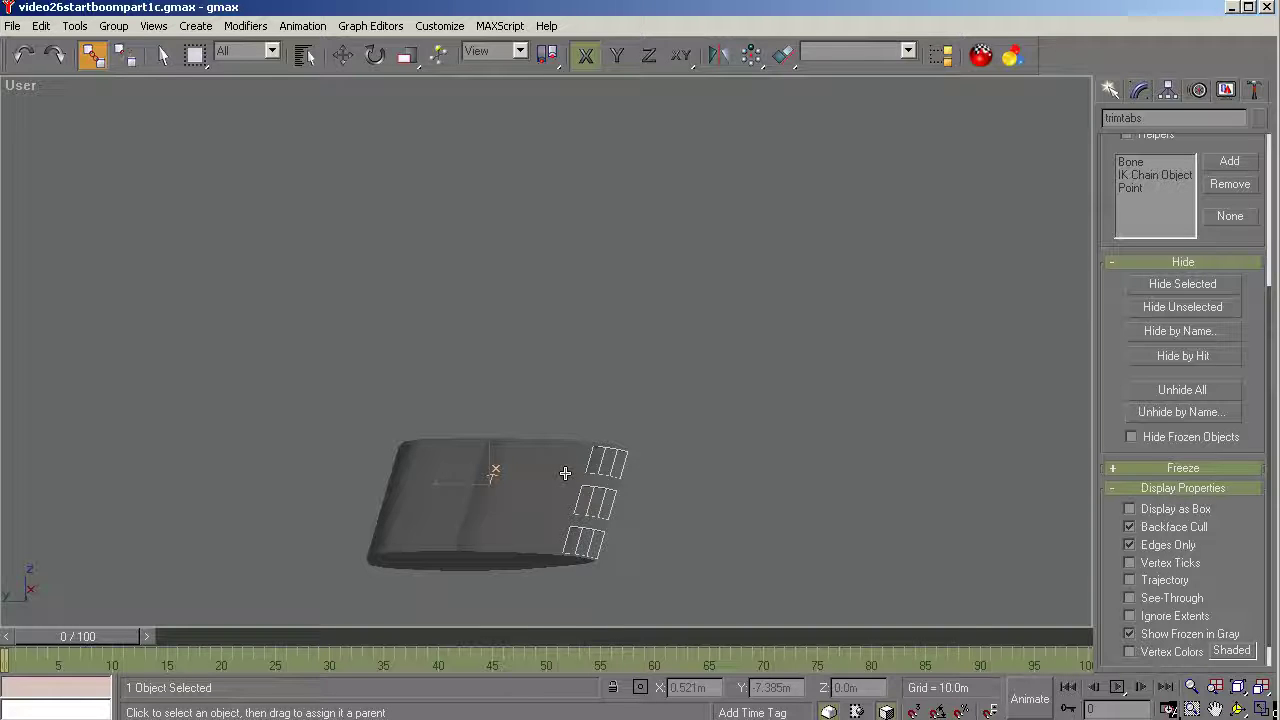
left_click(164, 57)
left_click(528, 290)
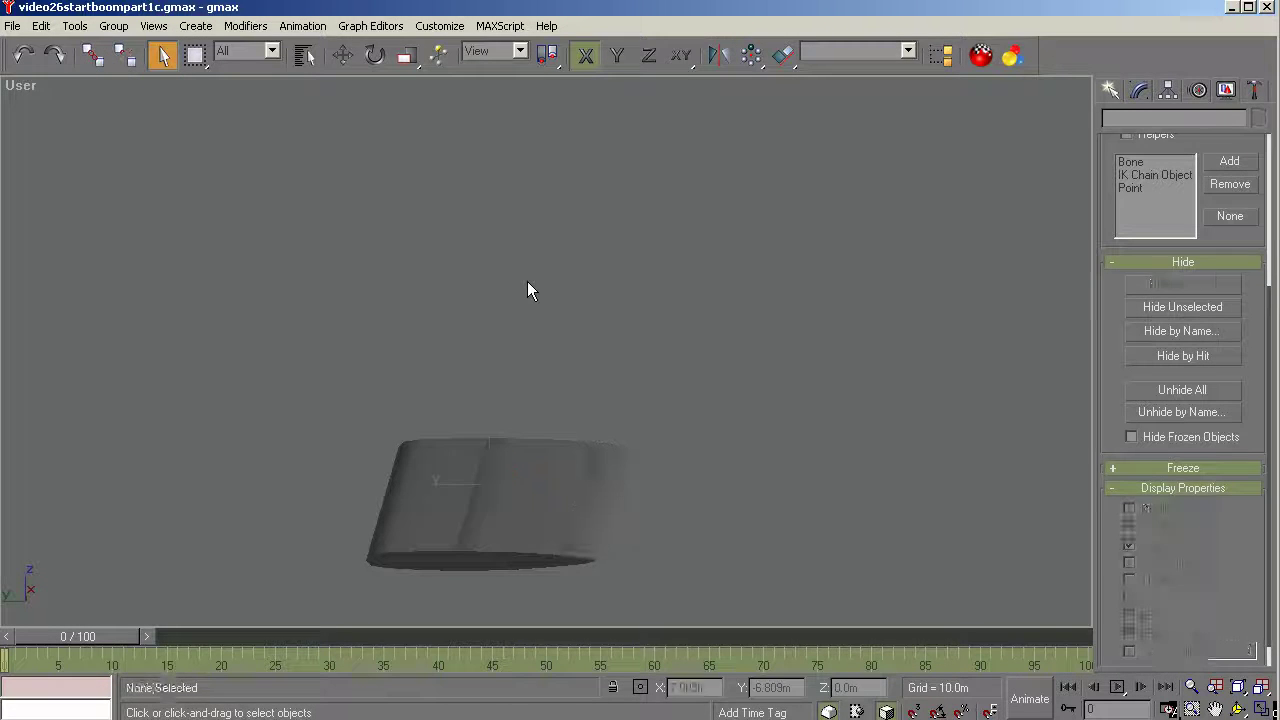
Detach all polygons of the two outer trim tabs from trimtabs into a separate object, leaving only the middle tab in trimtabs.
left_click(594, 548)
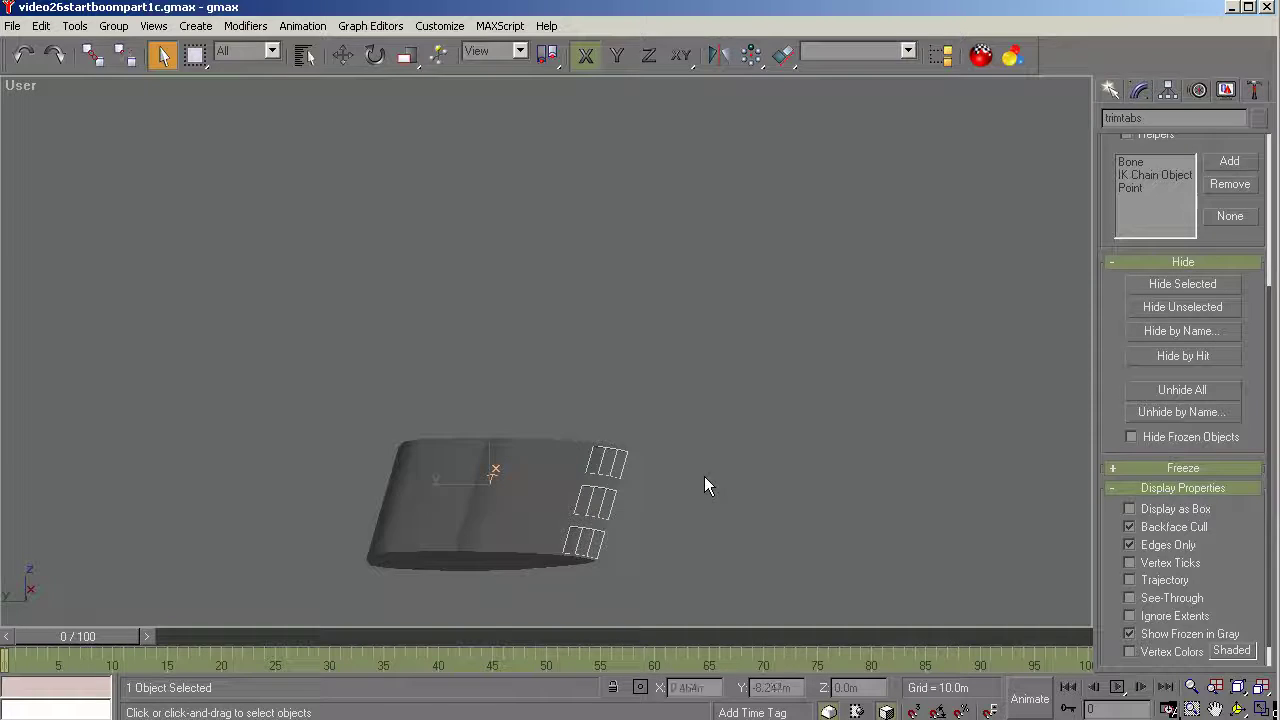
left_click(640, 503)
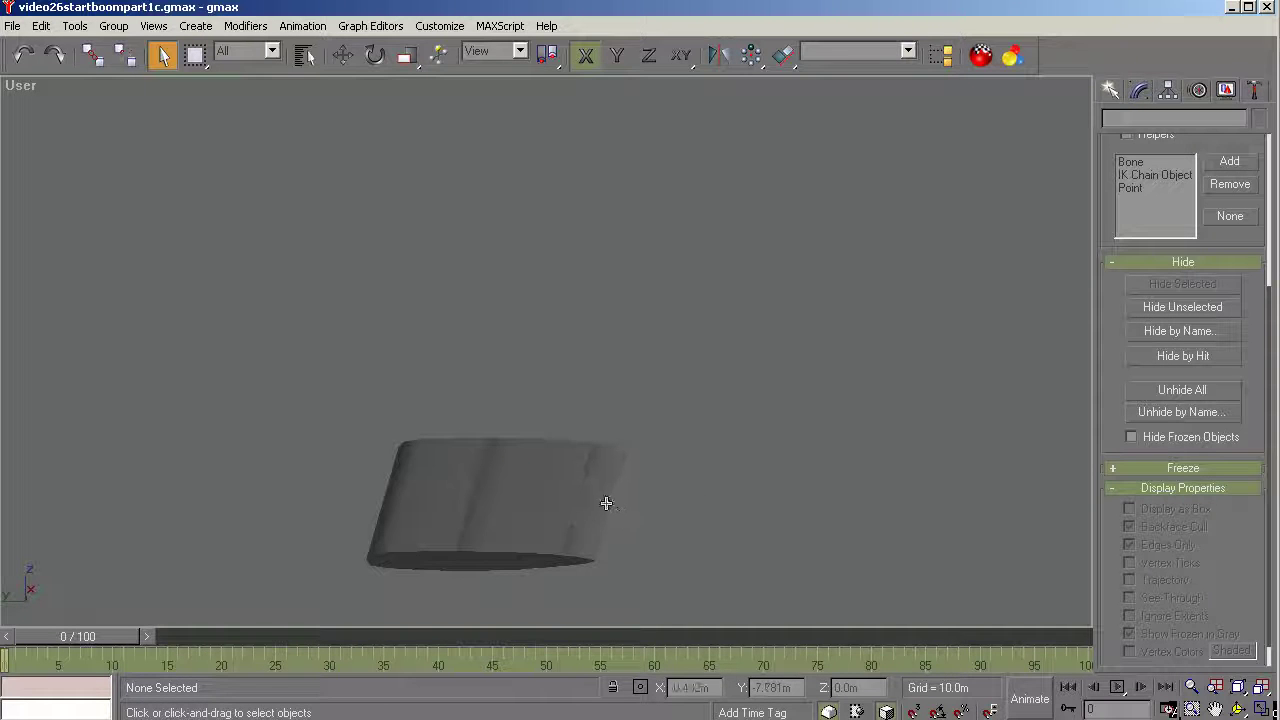
left_click(606, 503)
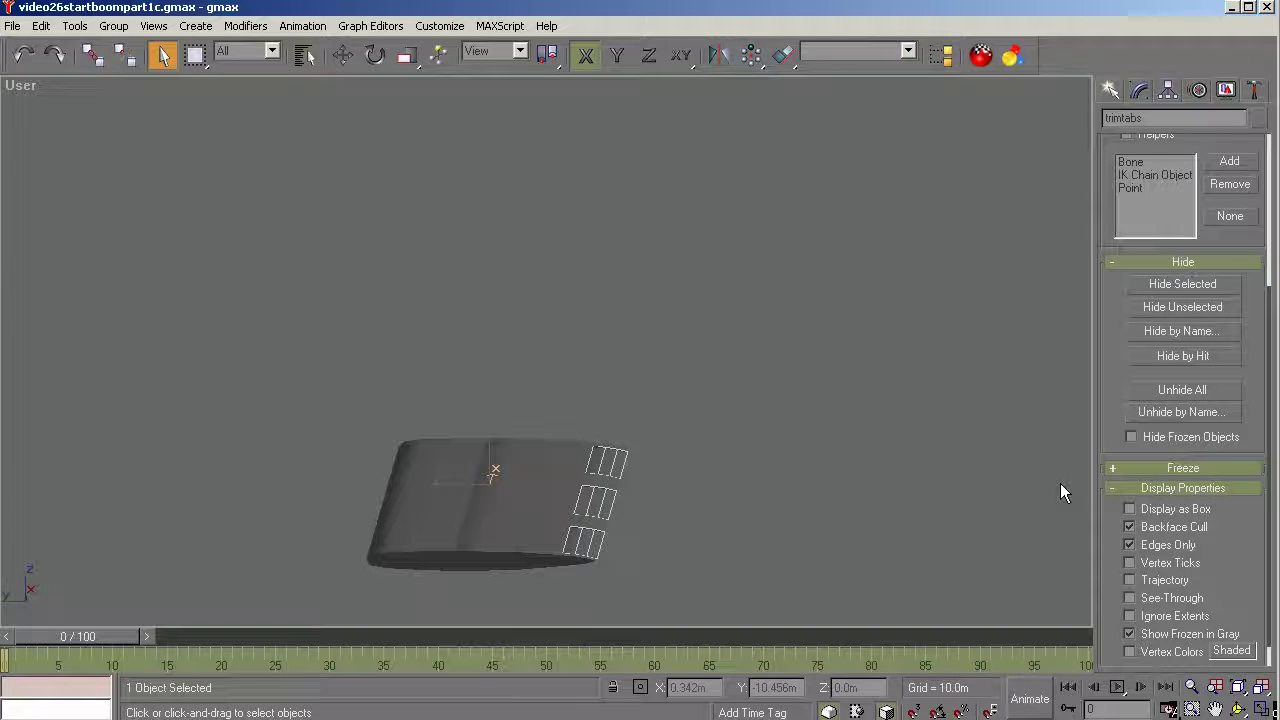
key("t")
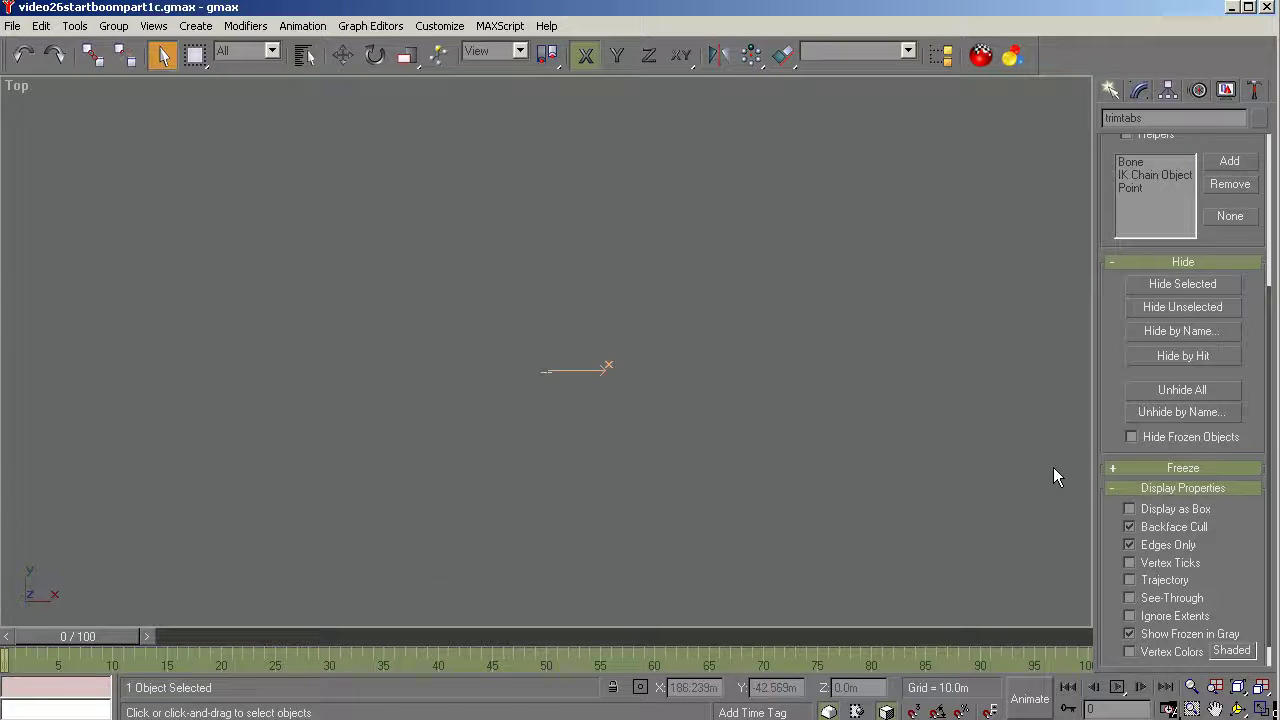
key("z")
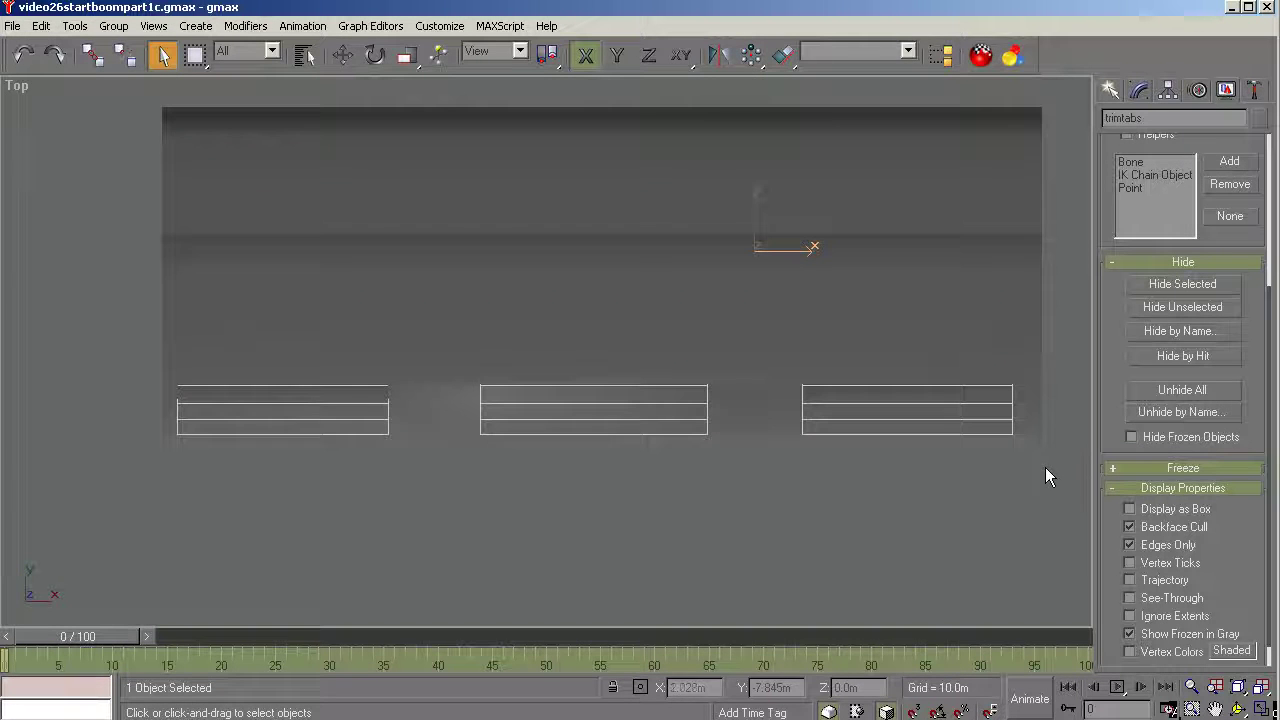
left_click(1139, 90)
left_click_drag(1255, 269, 1255, 286)
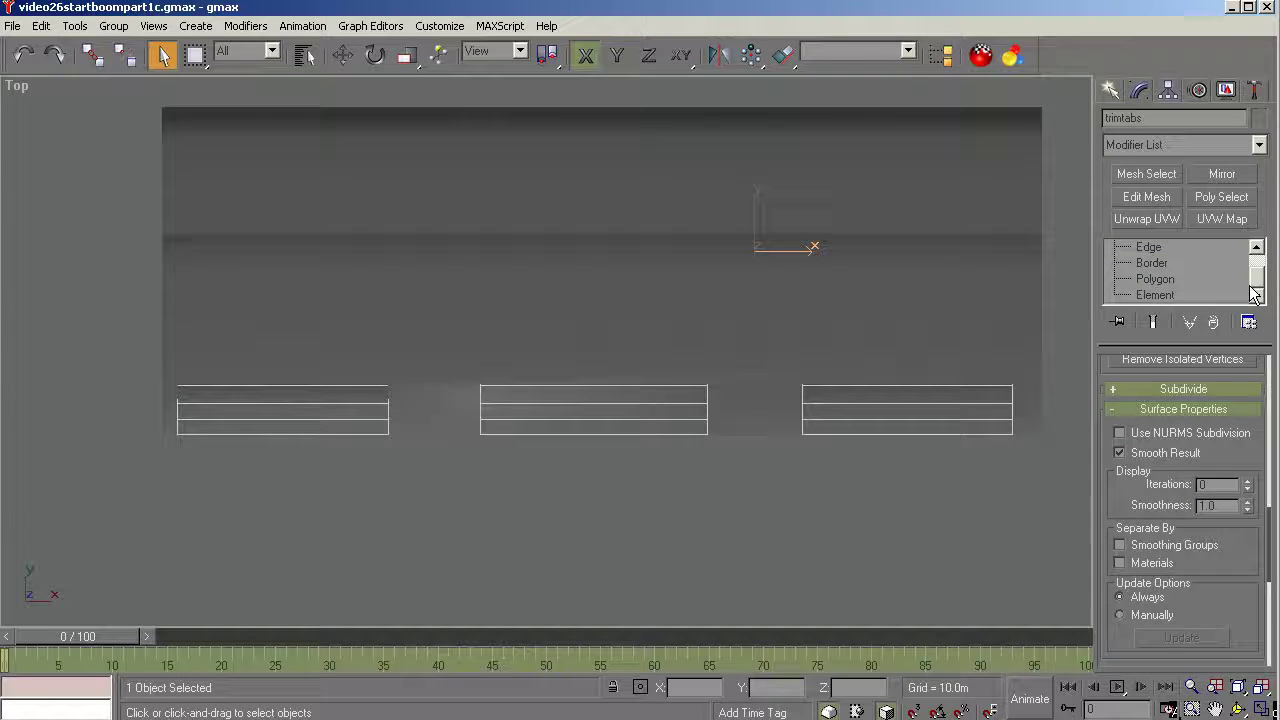
left_click(1155, 285)
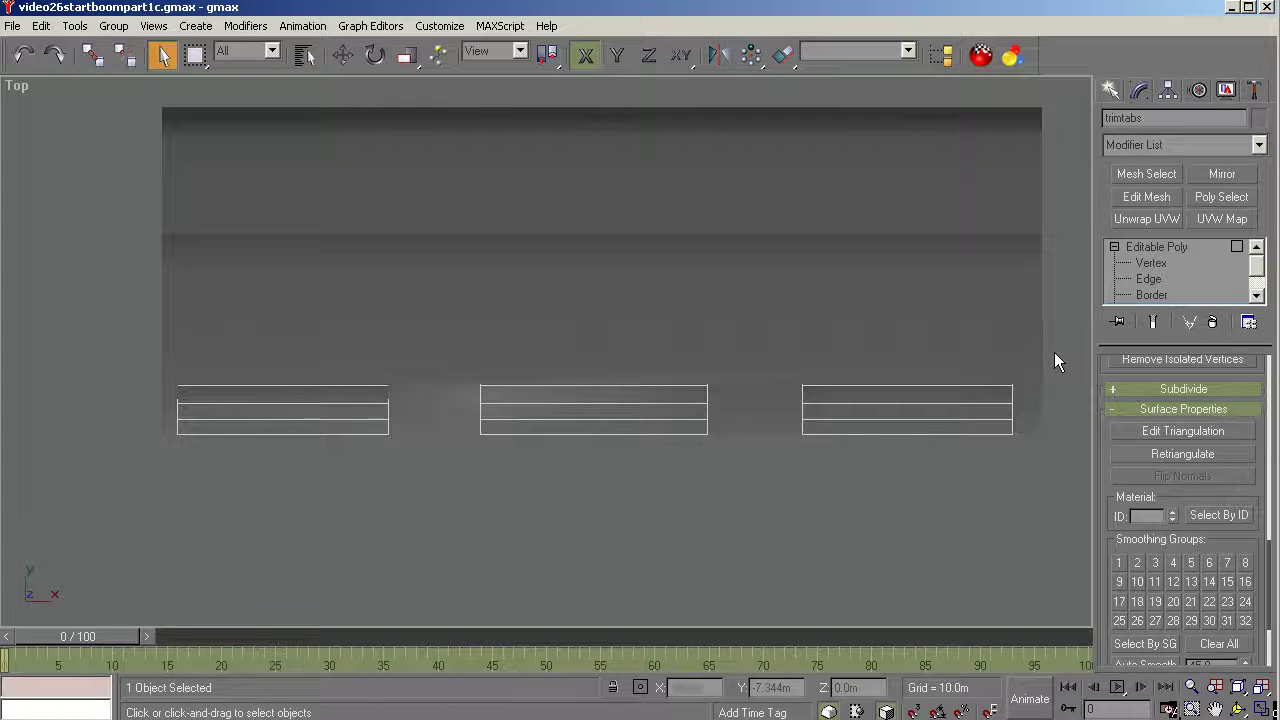
left_click_drag(1054, 352, 777, 475)
left_click_drag(120, 337, 407, 494)
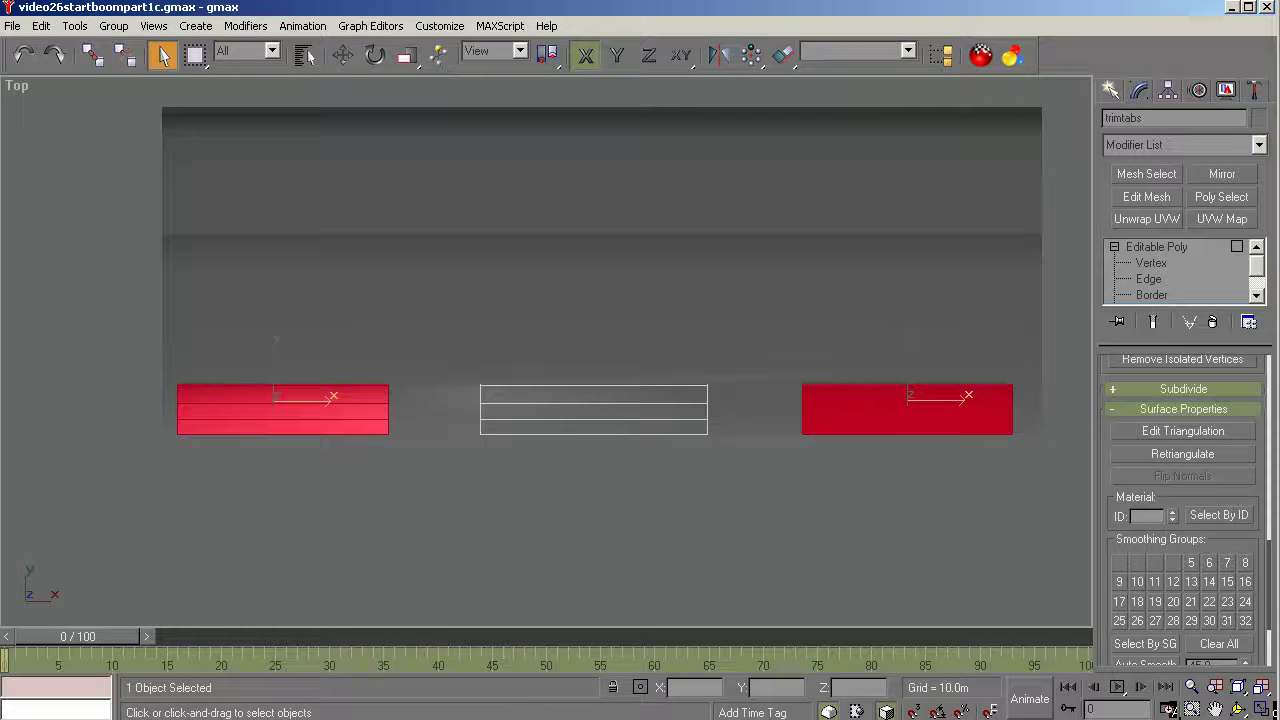
scroll(1272, 375, "up", 10)
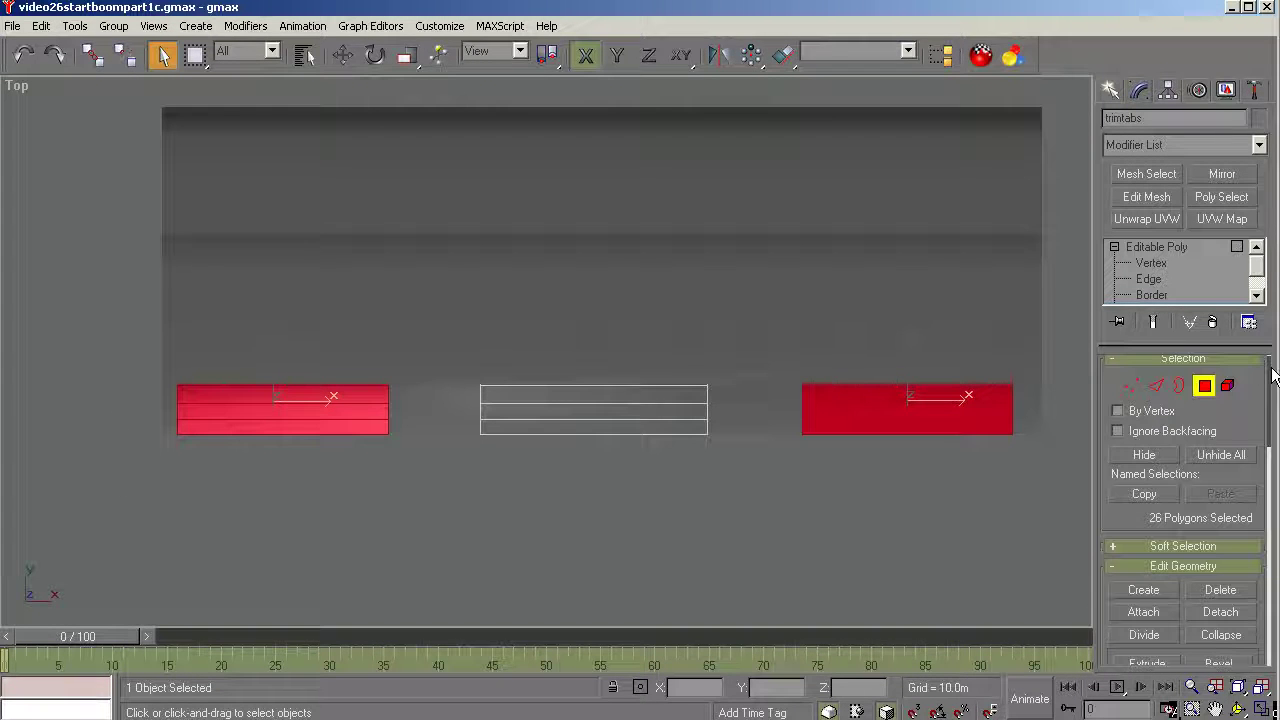
key("b")
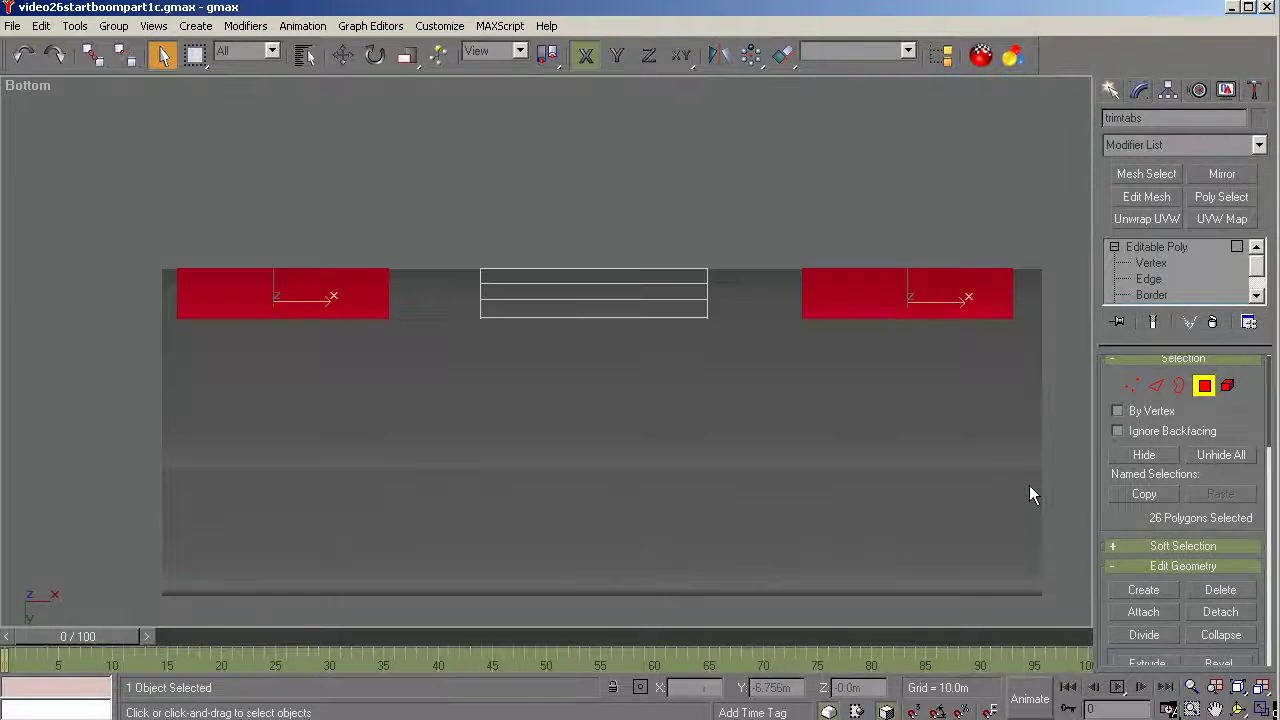
key("z")
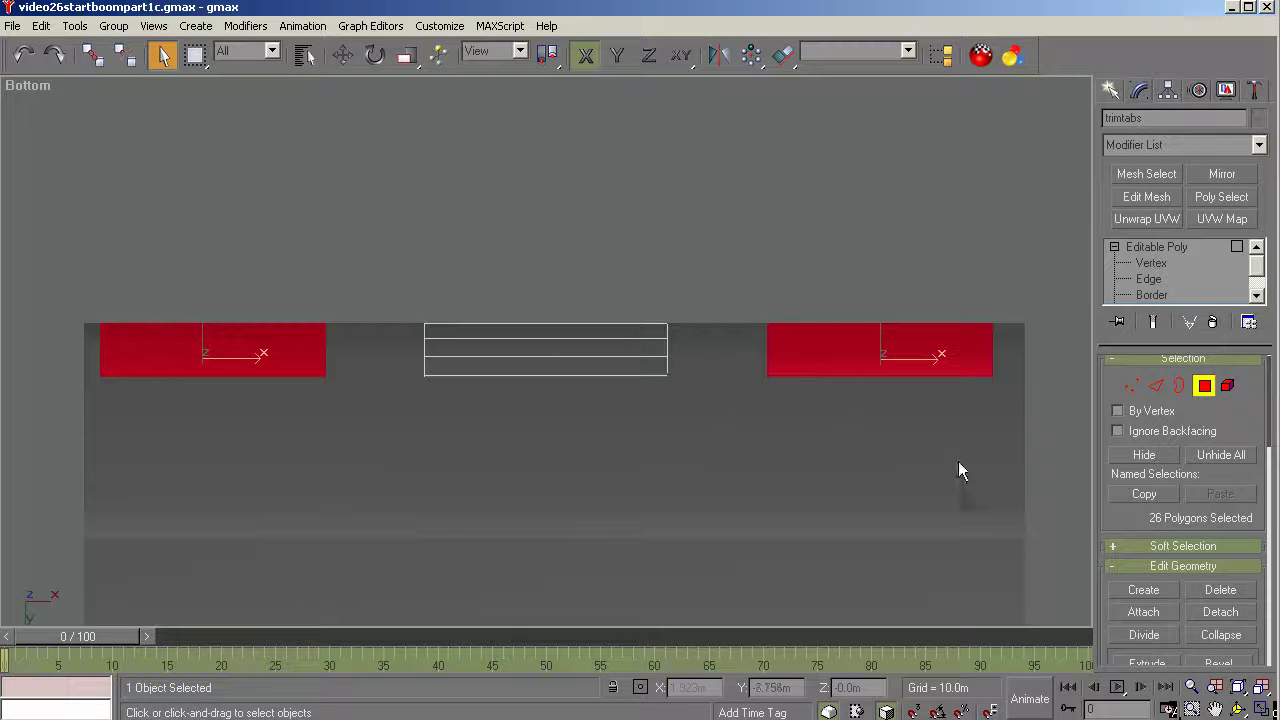
left_click(1220, 612)
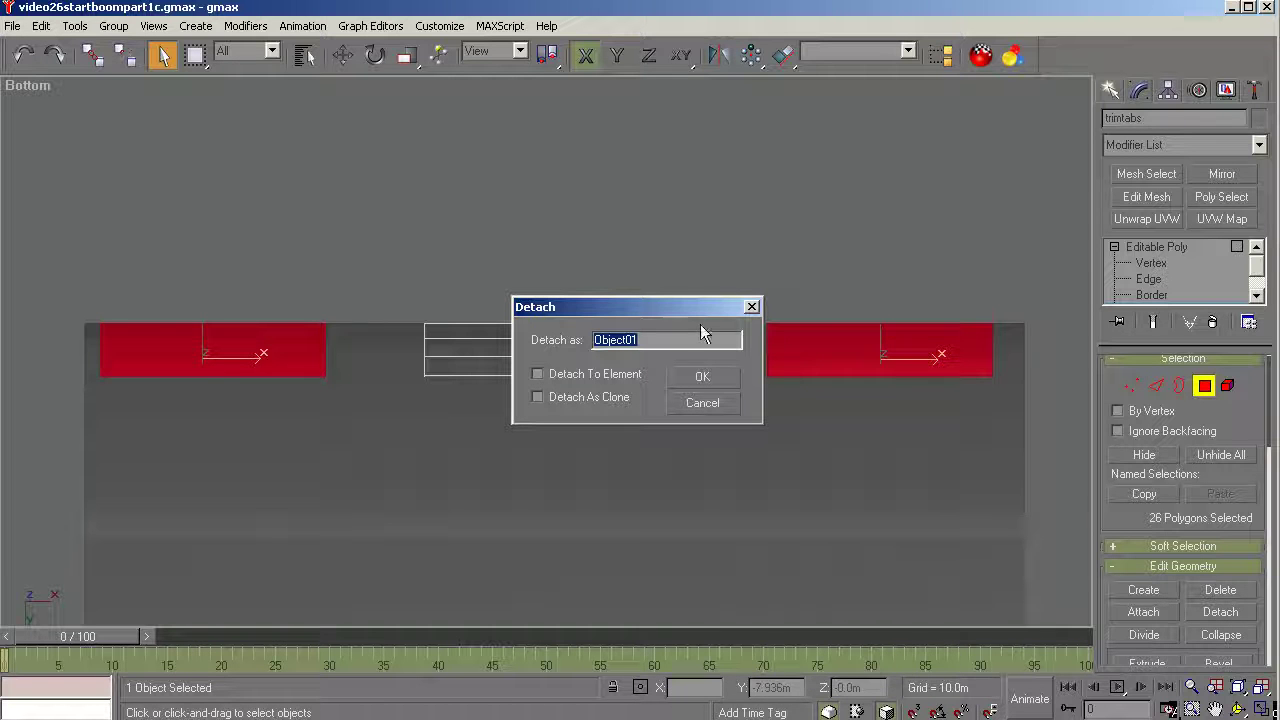
left_click(697, 378)
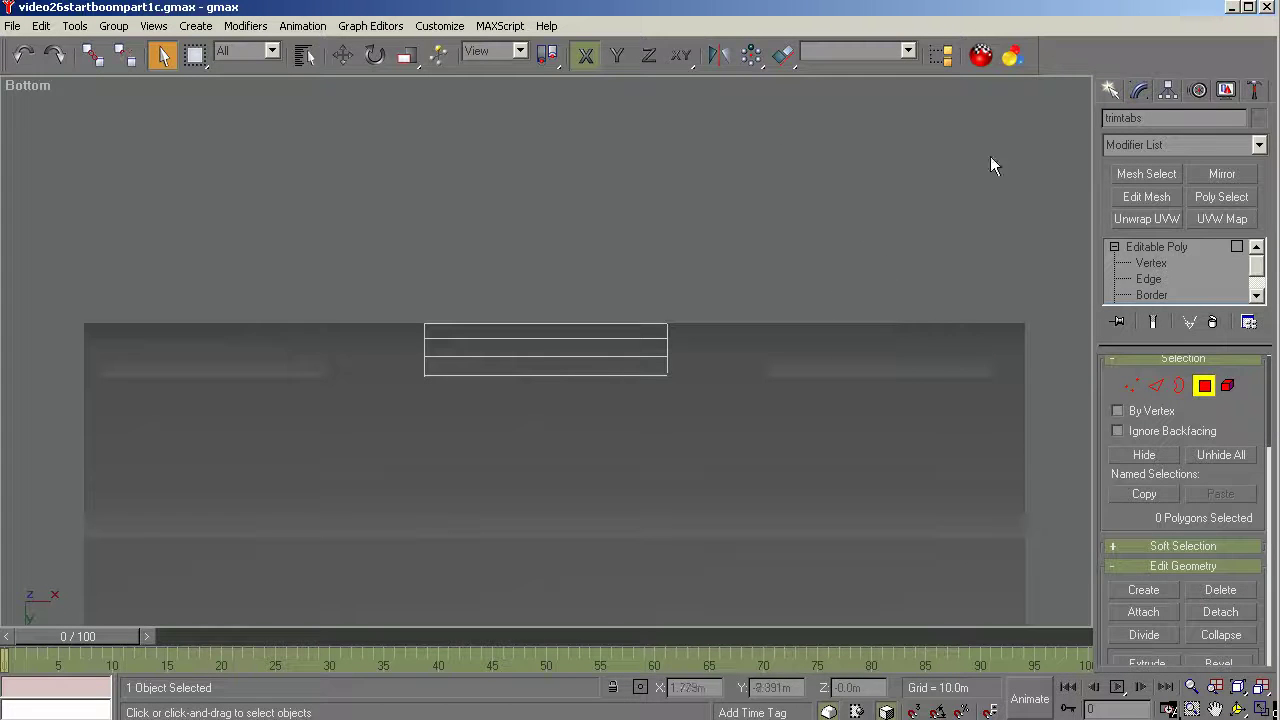
Leave polygon editing, select the detached outer trim tabs and run the TagTool script.
left_click(1157, 247)
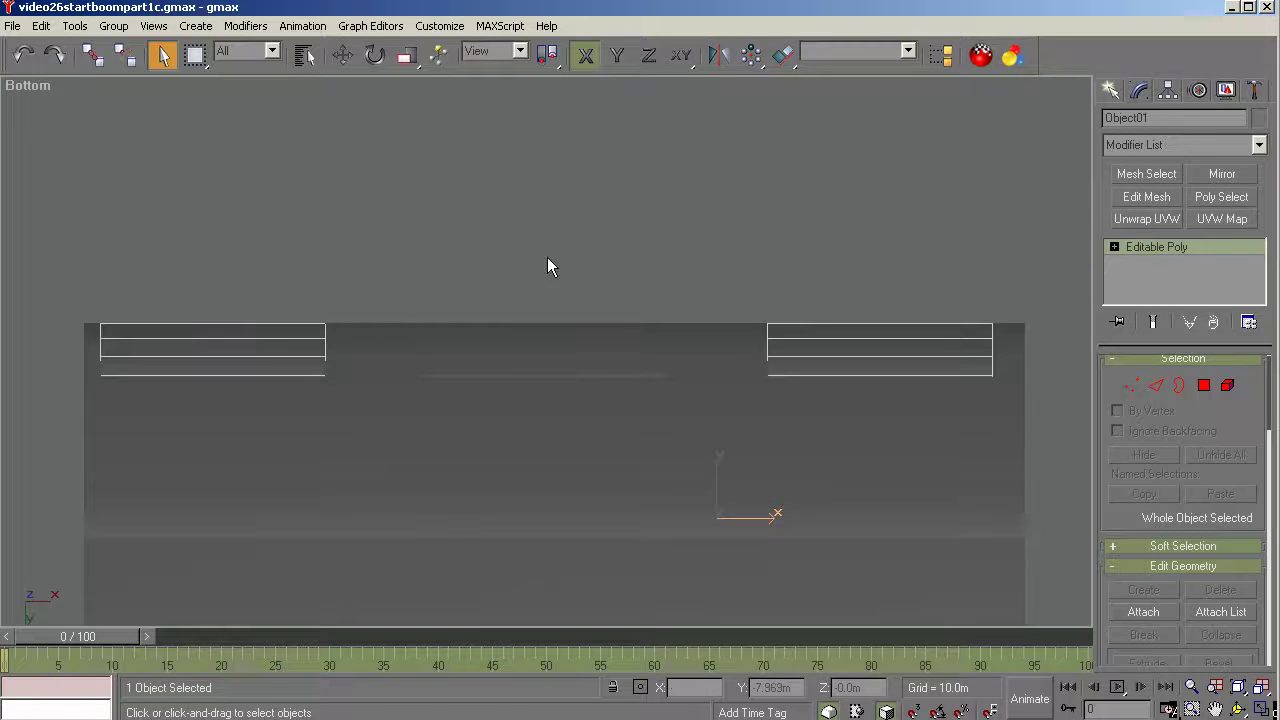
left_click(499, 26)
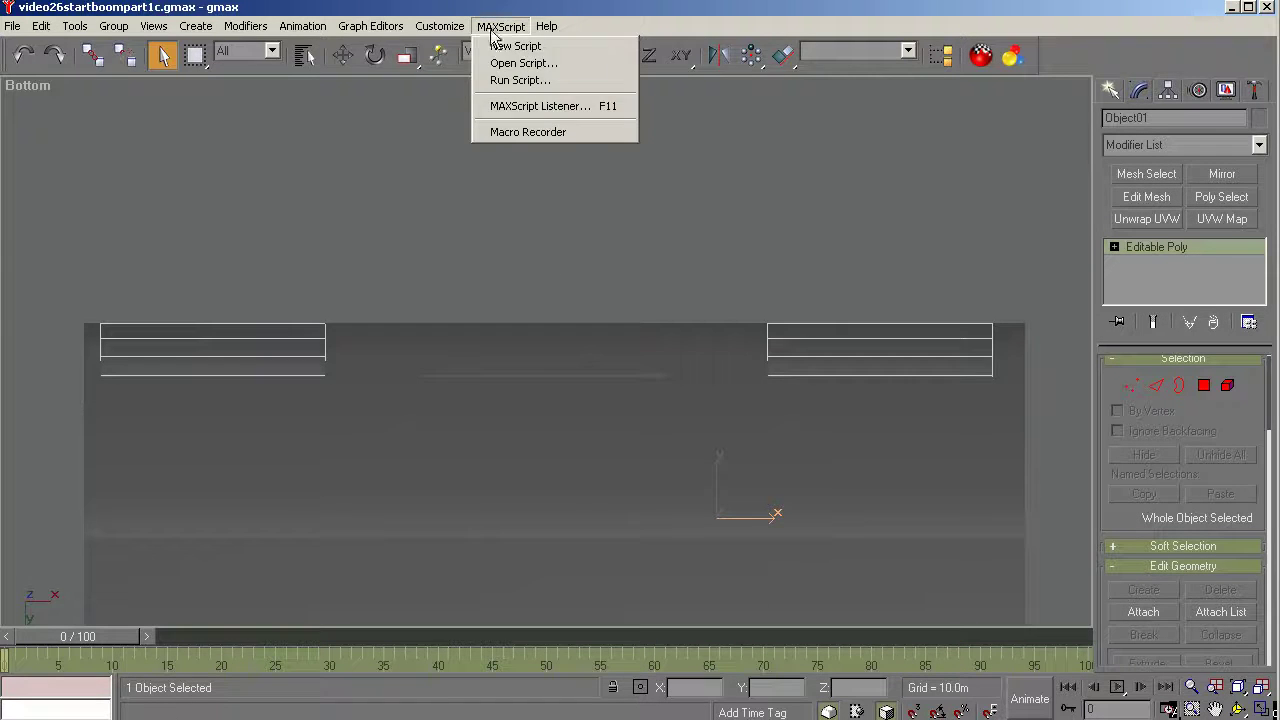
left_click(494, 80)
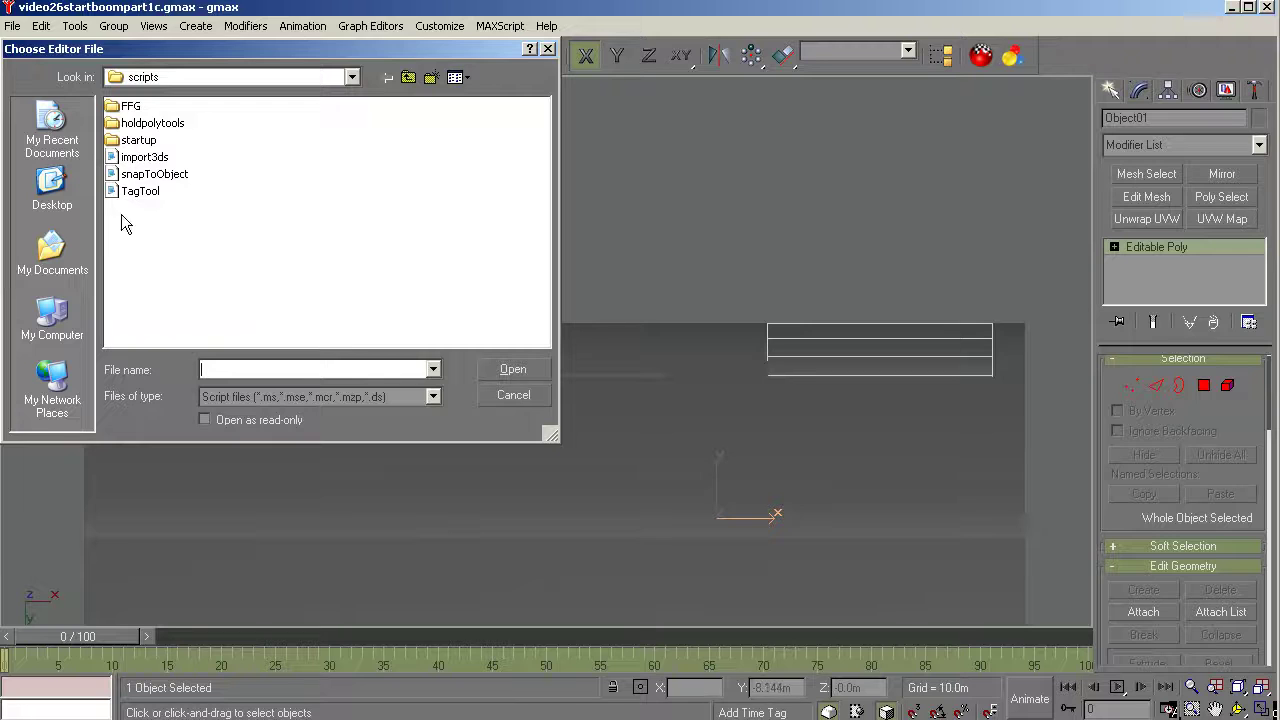
double_click(138, 192)
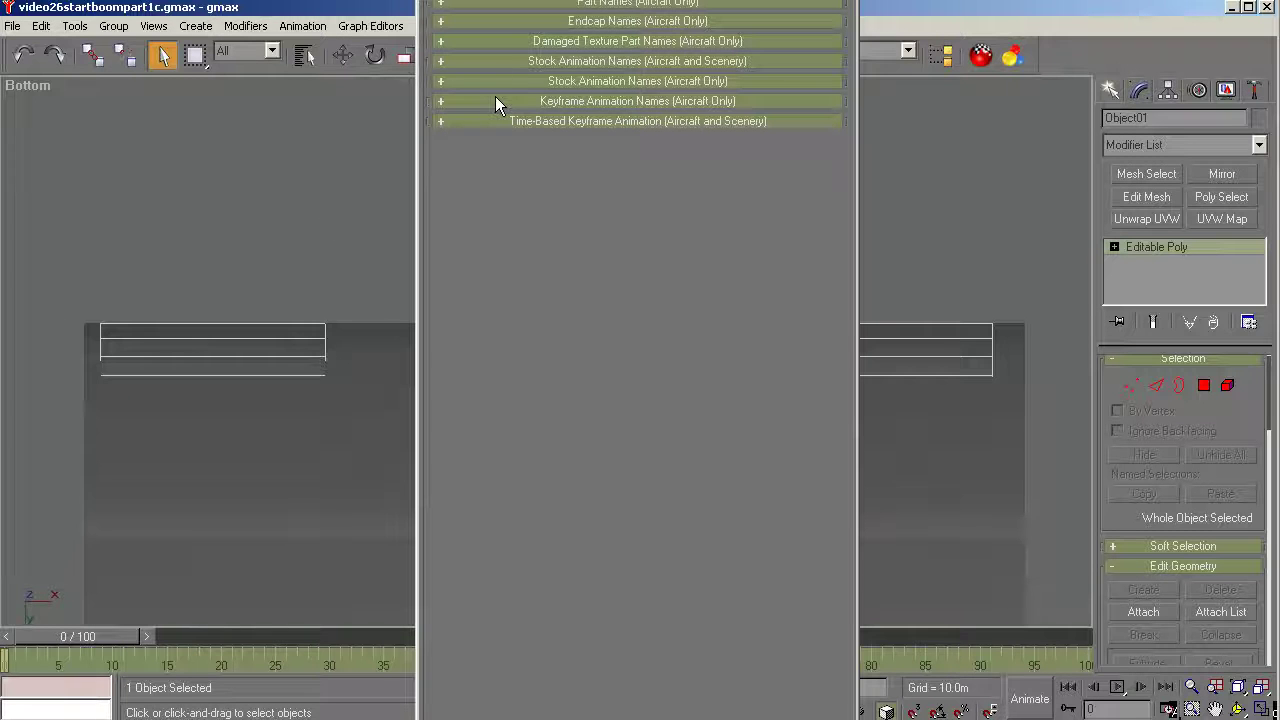
Tag the detached outer trim tabs with the stock trimtab_elevator animation name and complete the object name as trimtab_elevator_01.
left_click(441, 81)
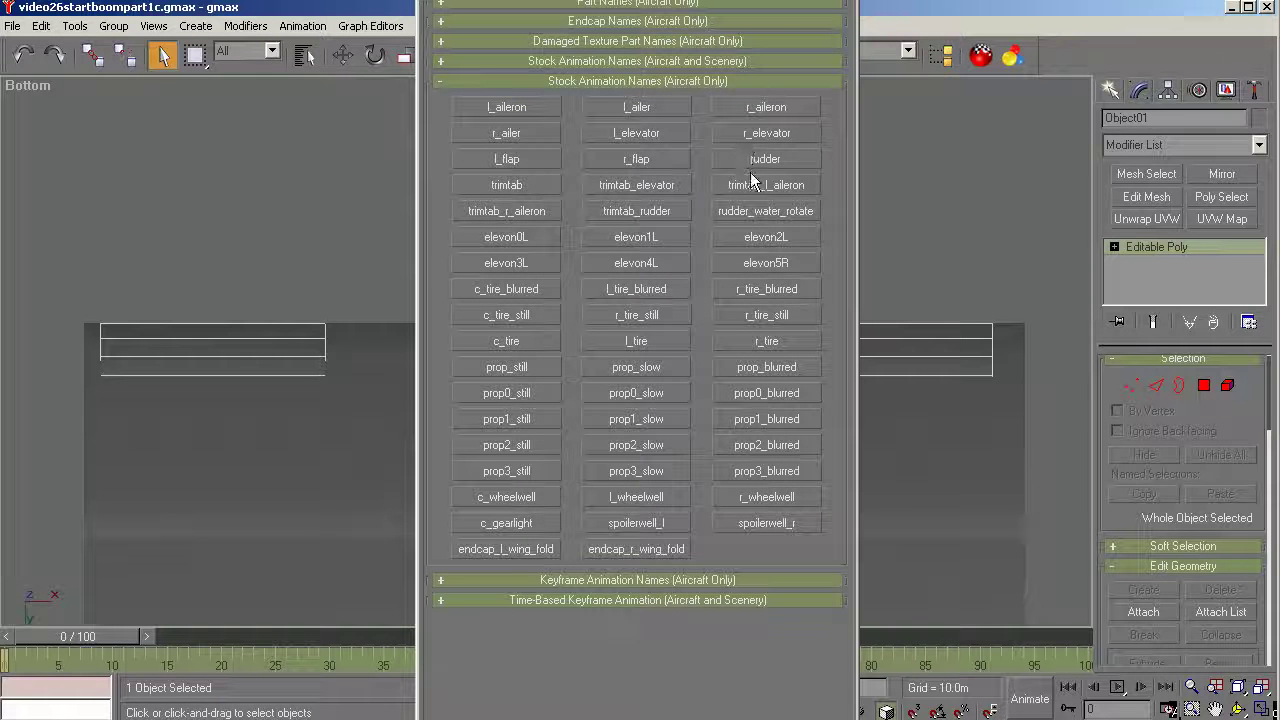
left_click(638, 182)
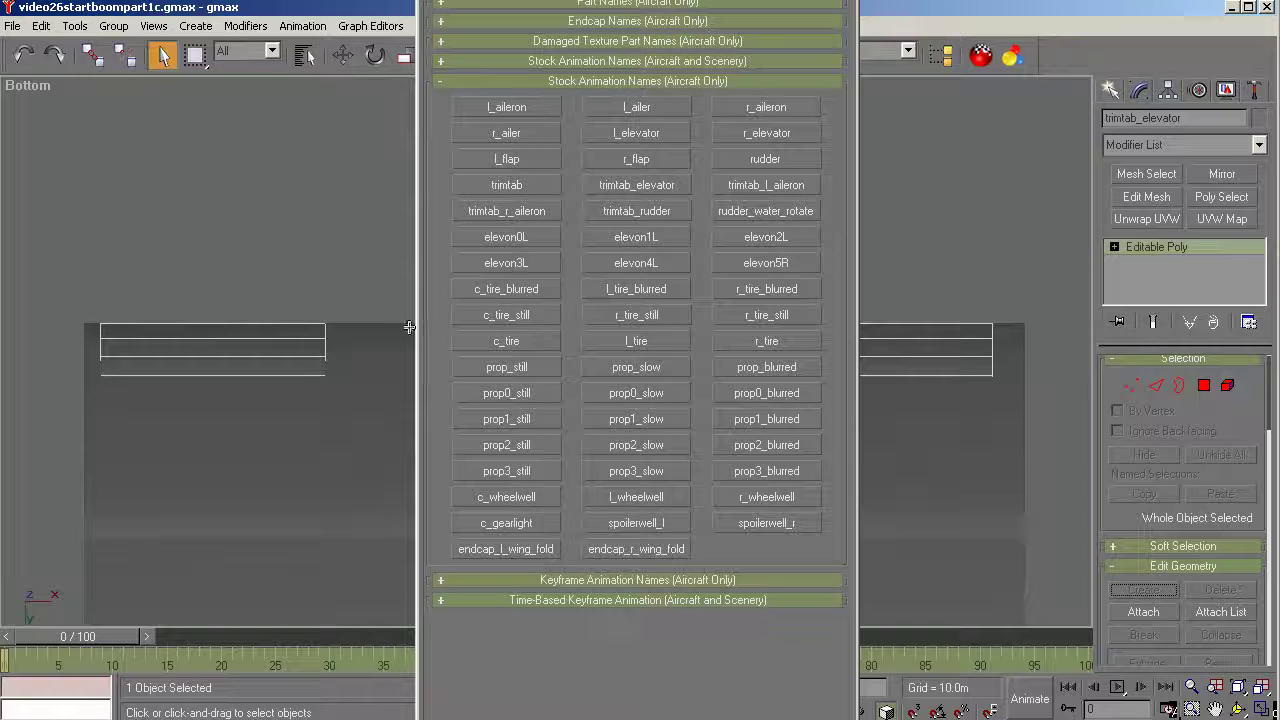
left_click(846, 1)
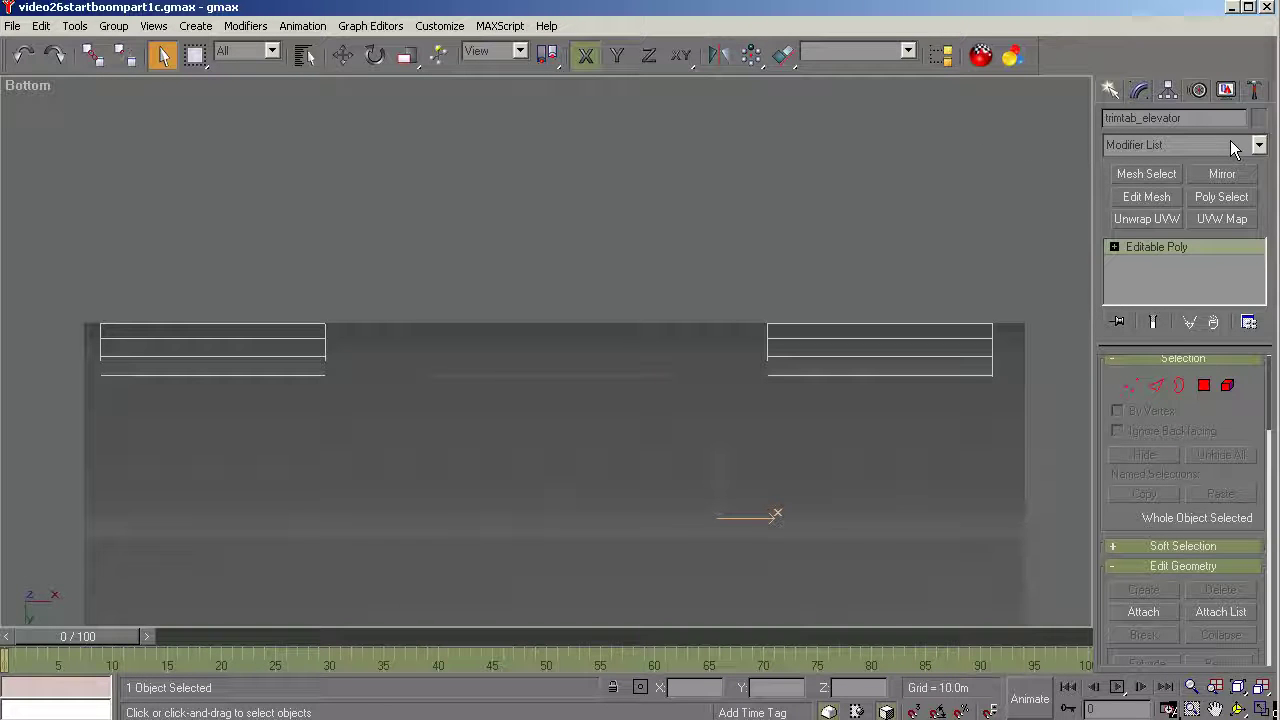
type("01")
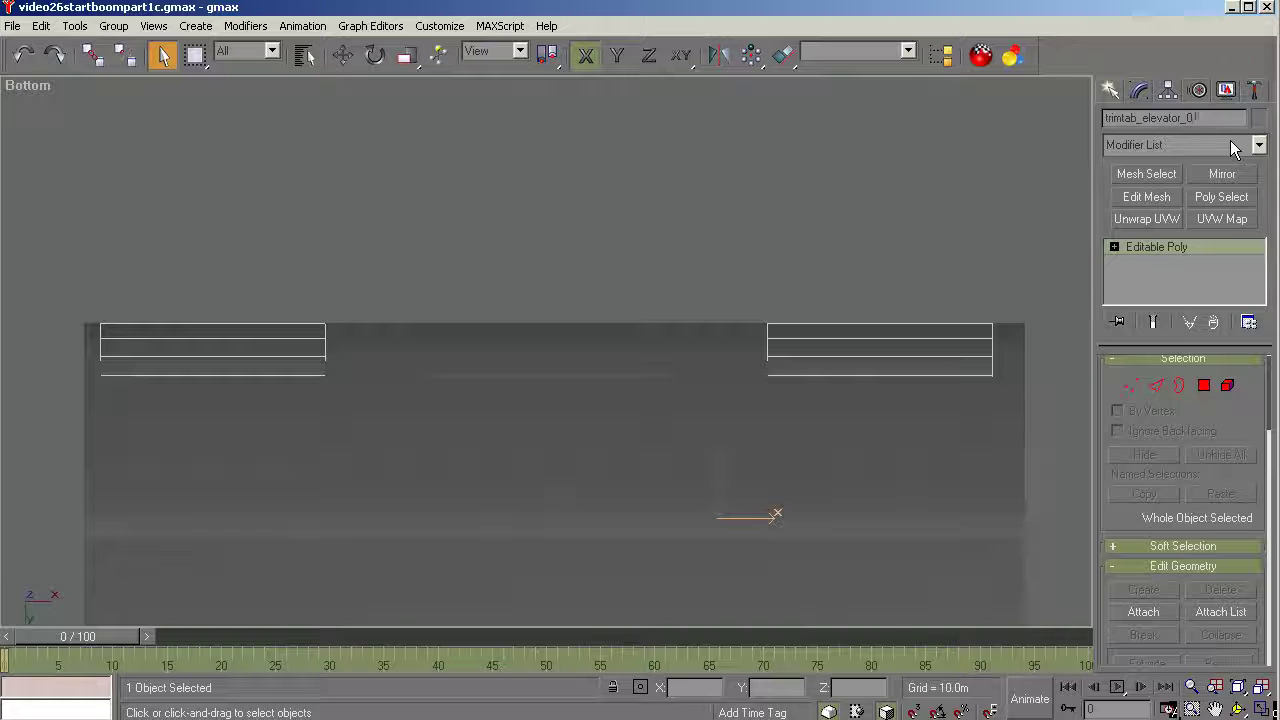
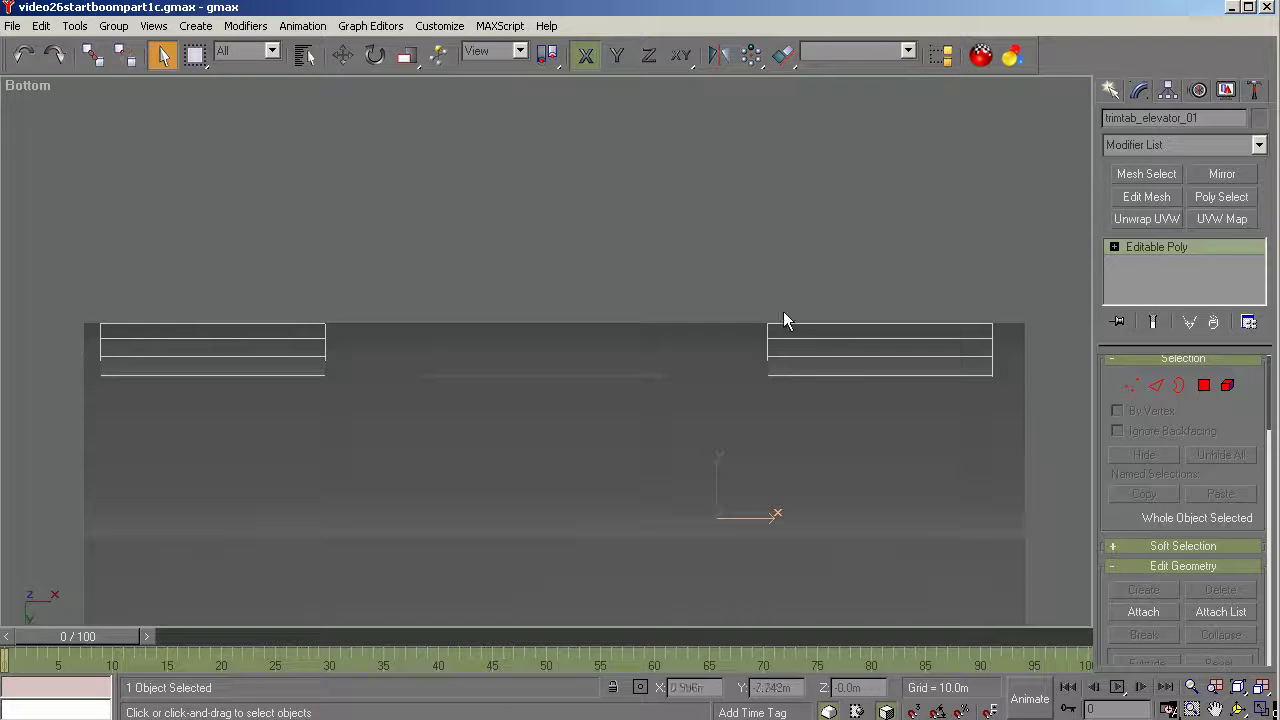
Deselect the outer trim tabs and examine the stabilizer, elevator and tabs from several angles.
left_click(1238, 708)
left_click_drag(542, 330, 600, 374)
right_click(815, 388)
left_click(790, 368)
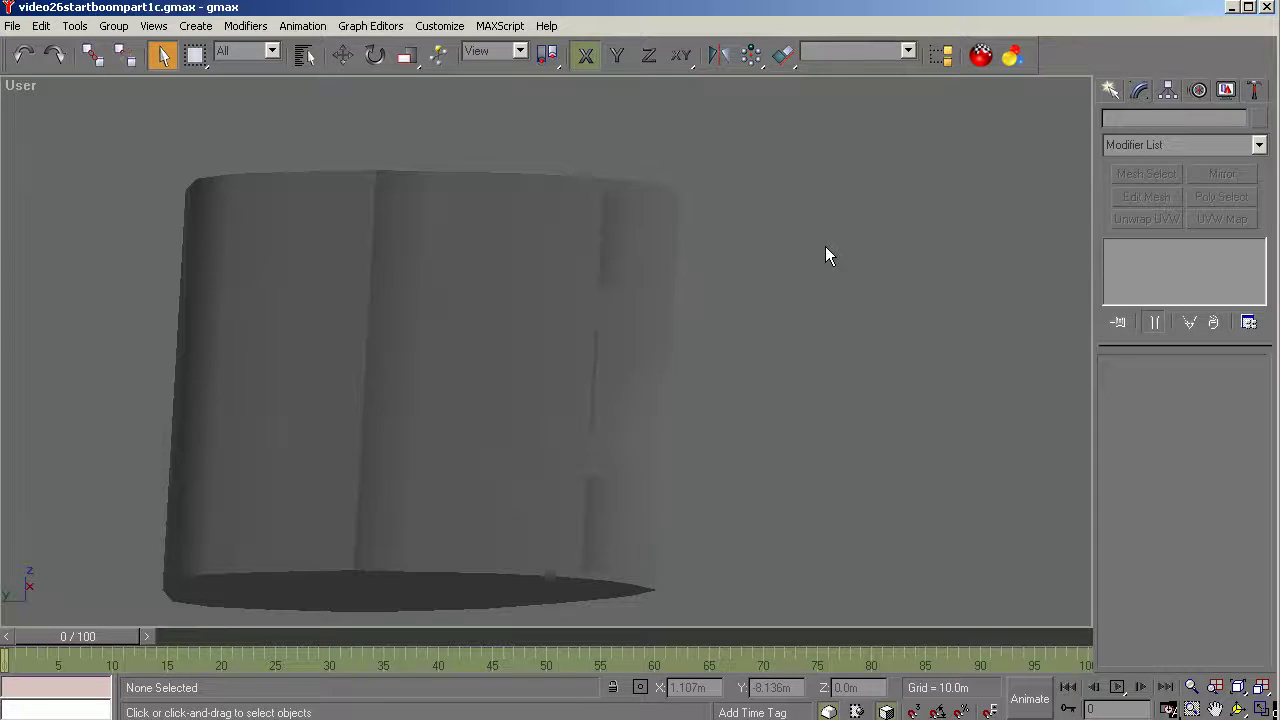
scroll(825, 250, "down", 2)
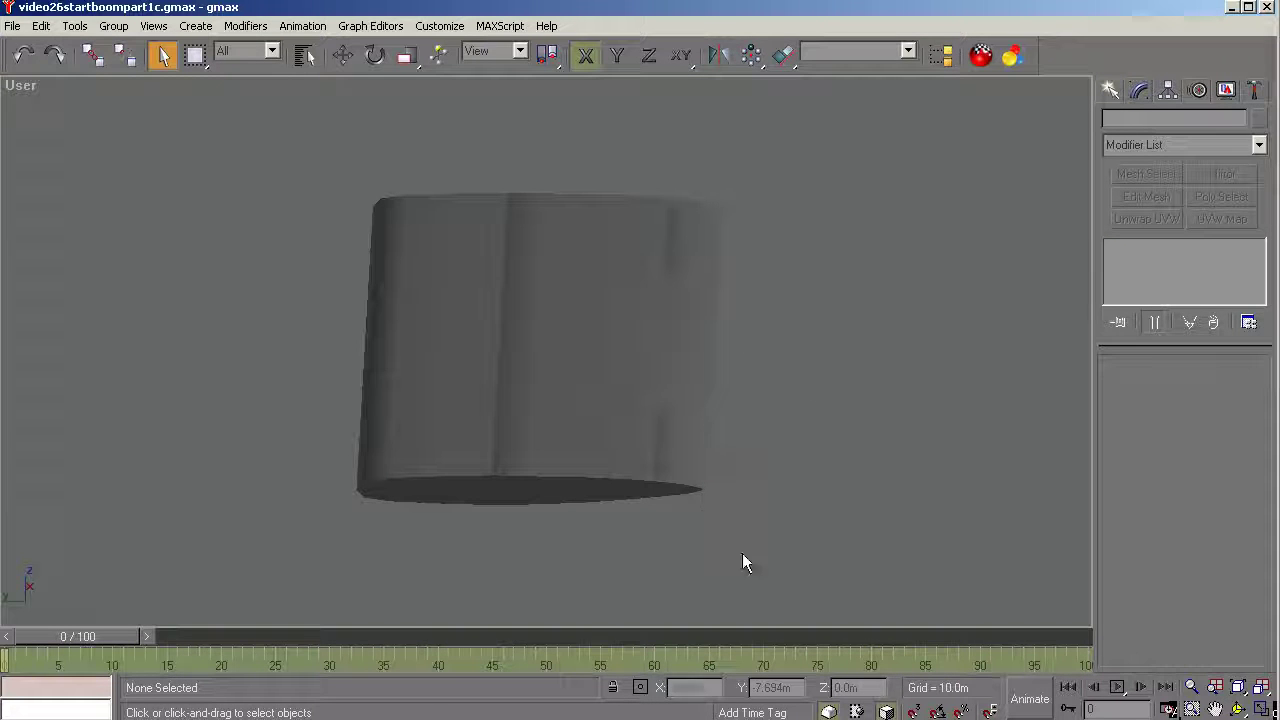
left_click(1238, 708)
mouse_move(464, 388)
left_mouse_down()
mouse_move(500, 363)
mouse_move(486, 389)
left_mouse_up()
left_click_drag(606, 347, 534, 343)
In the top view, select trimtab_elevator_01, center its pivot to the object, align the pivot to the world and reset the scale.
key("t")
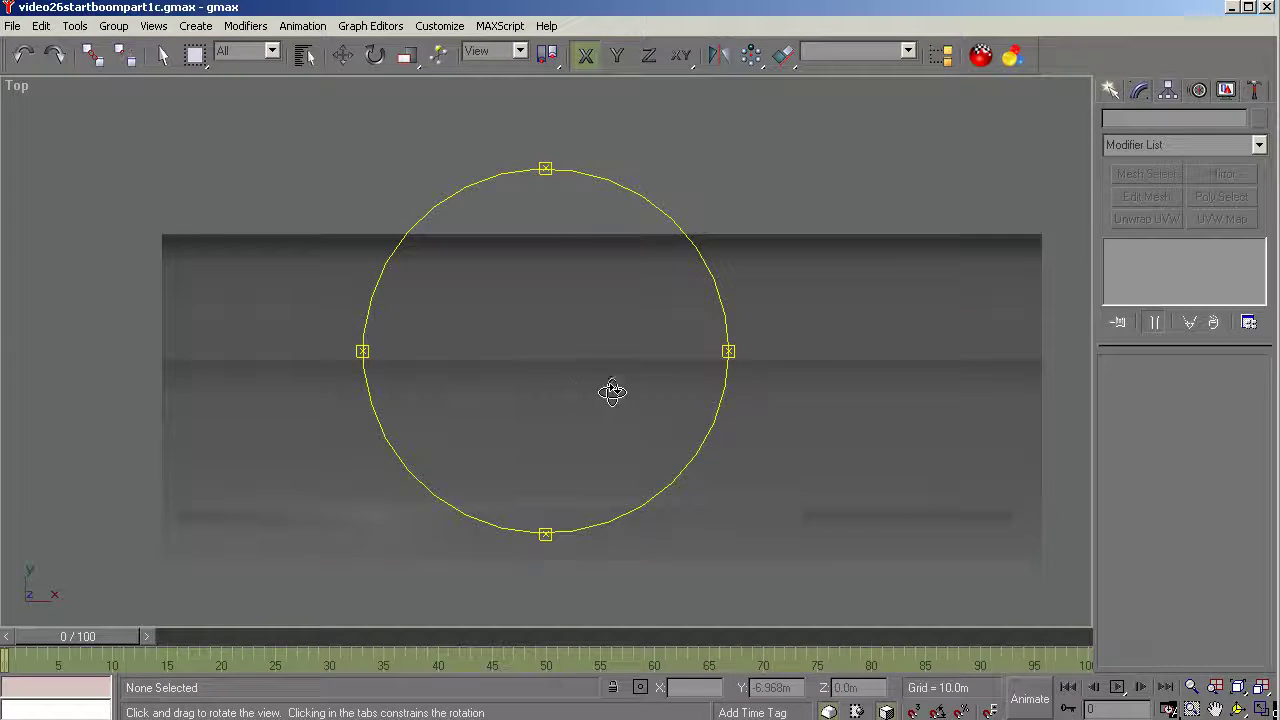
right_click(786, 343)
left_click(714, 407)
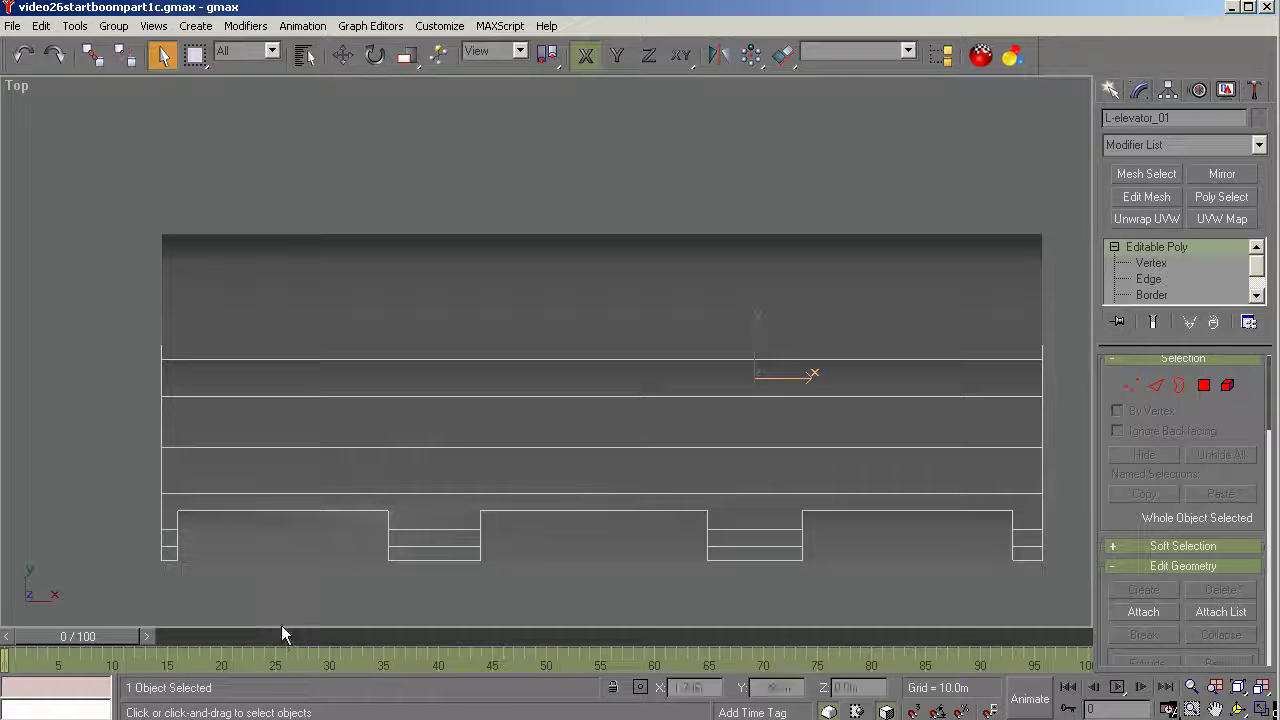
left_click_drag(258, 601, 309, 535)
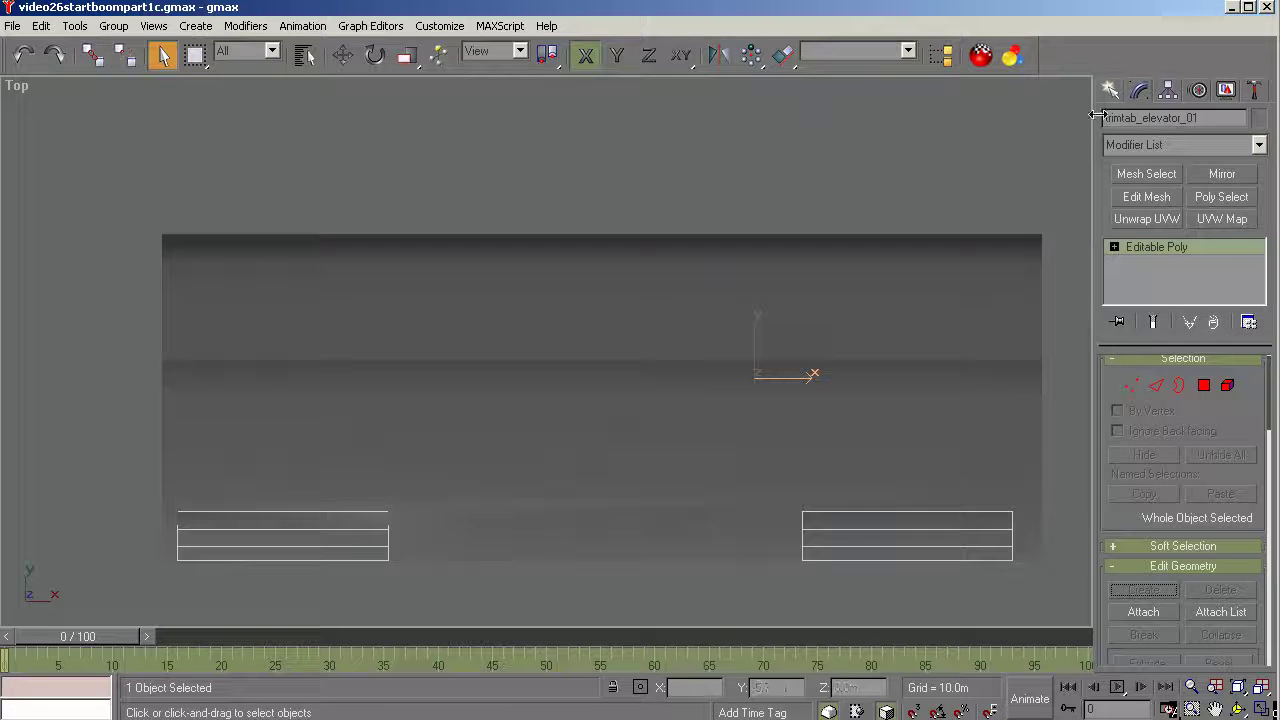
left_click(1168, 91)
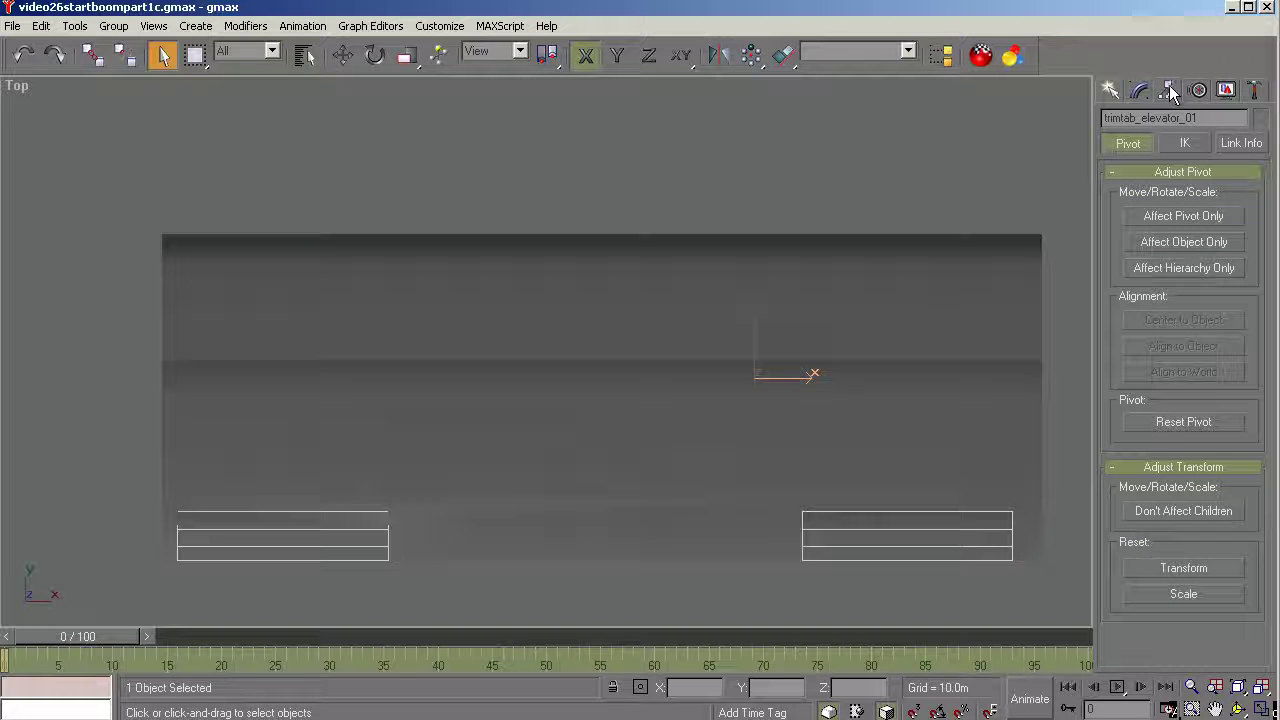
left_click(1170, 215)
left_click(1174, 322)
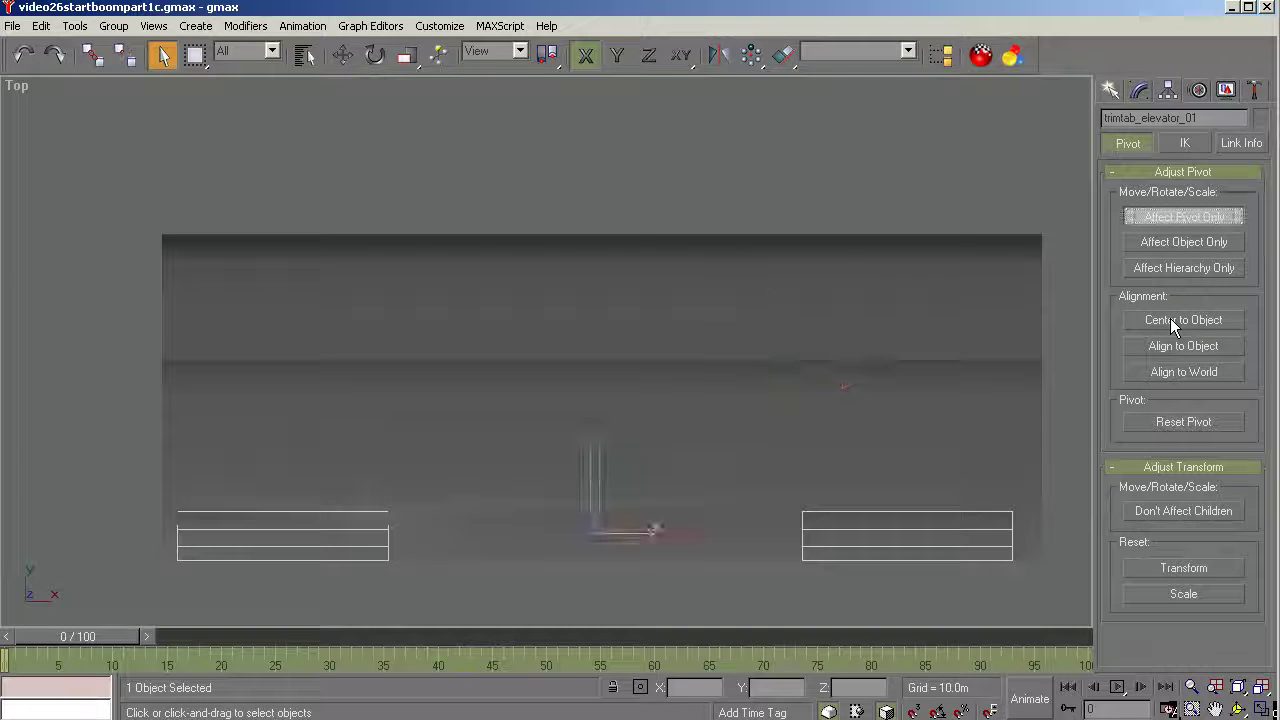
left_click(1168, 373)
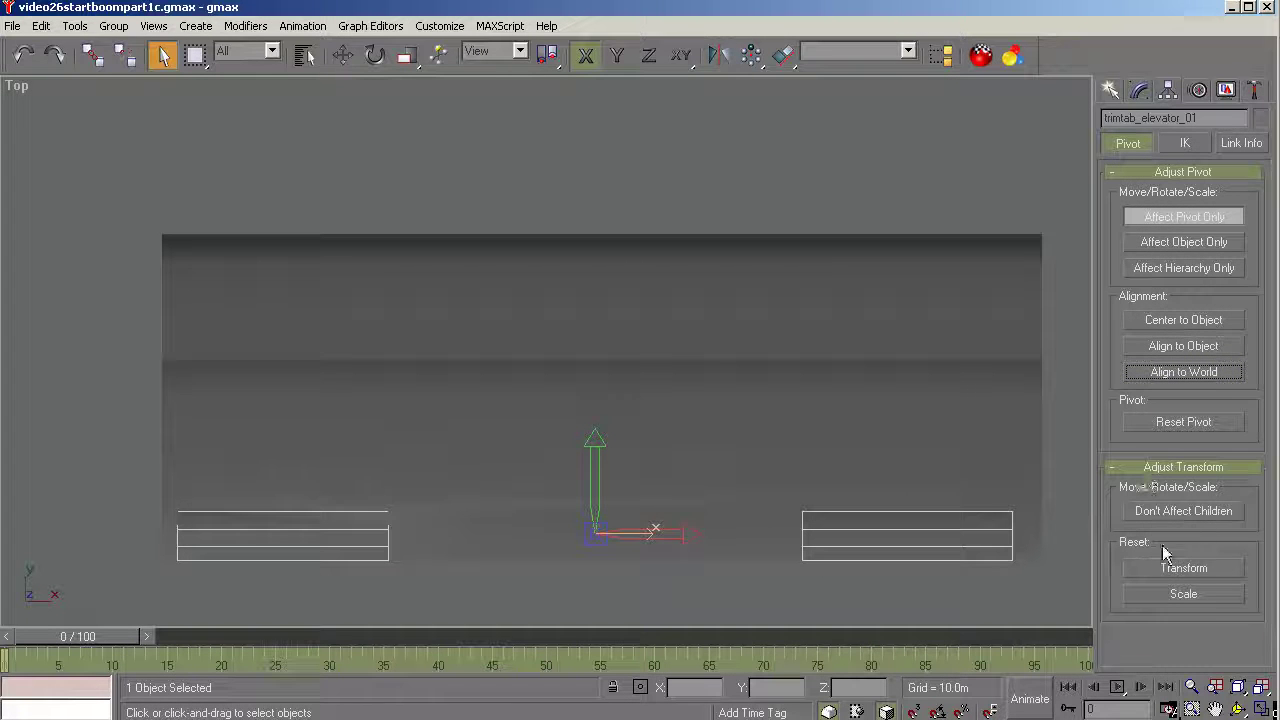
left_click(1180, 595)
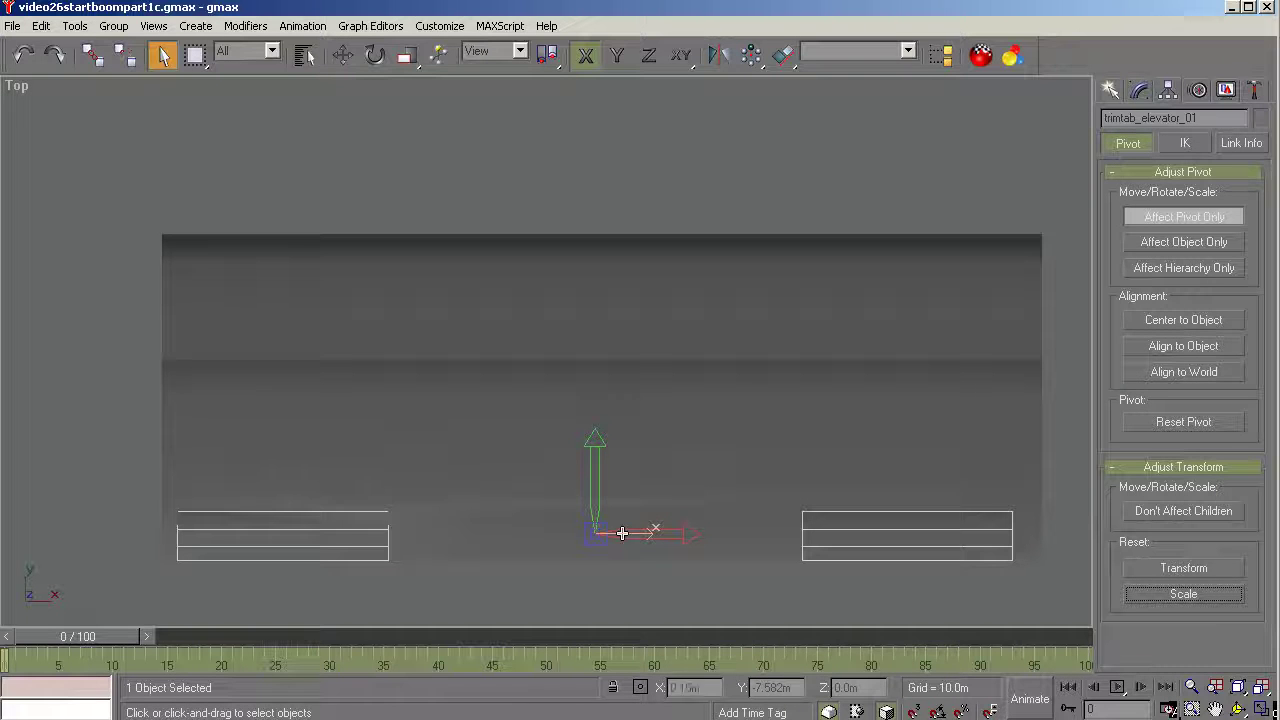
left_click_drag(612, 530, 697, 545)
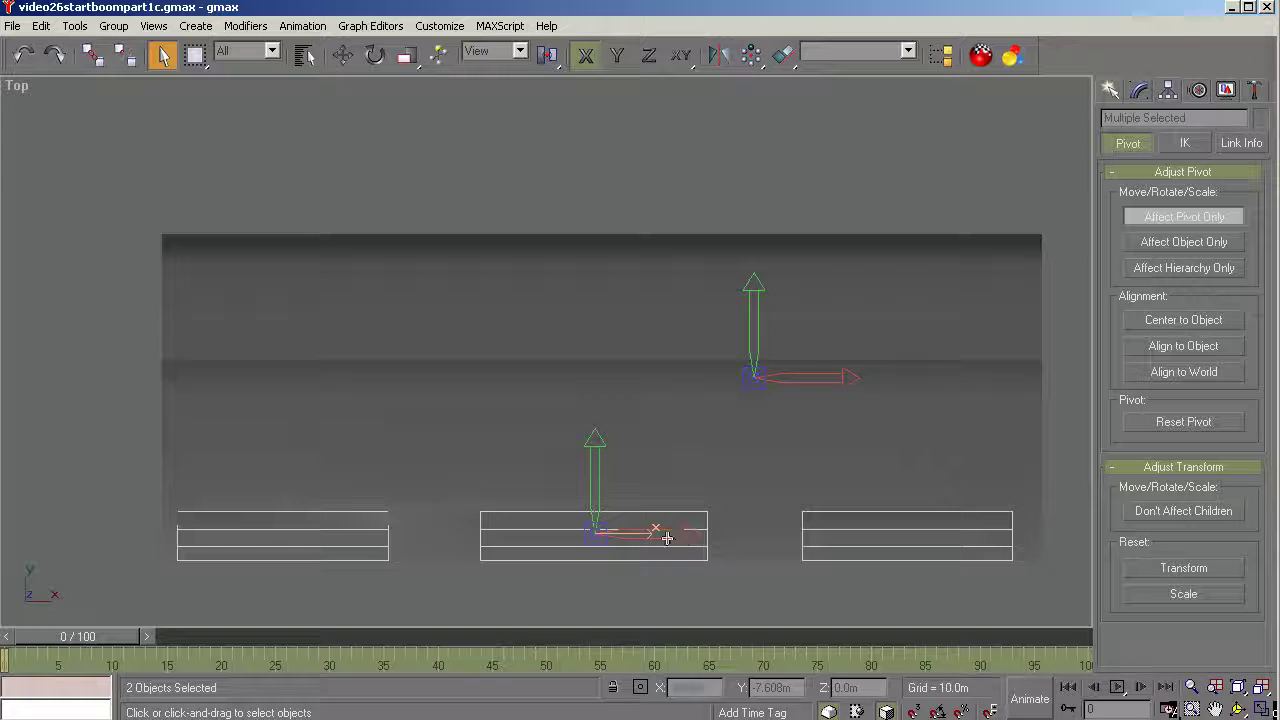
left_click(23, 55)
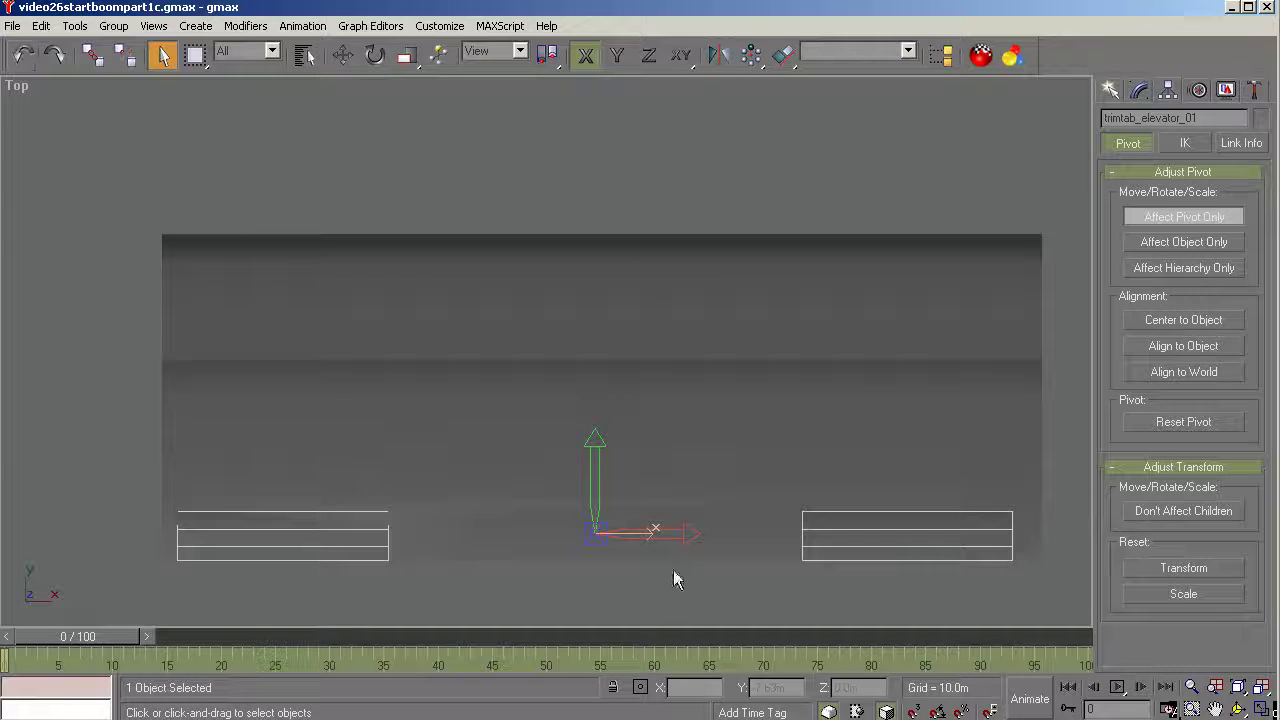
left_click_drag(624, 533, 806, 530)
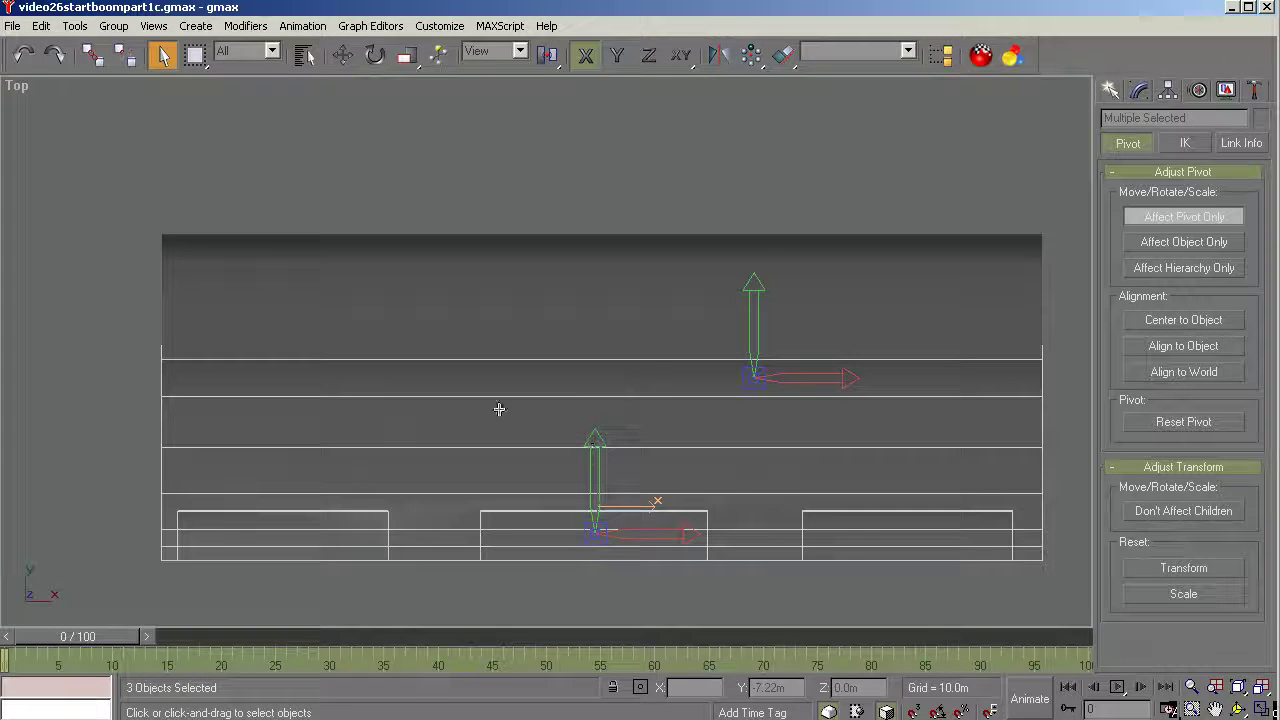
left_click(23, 55)
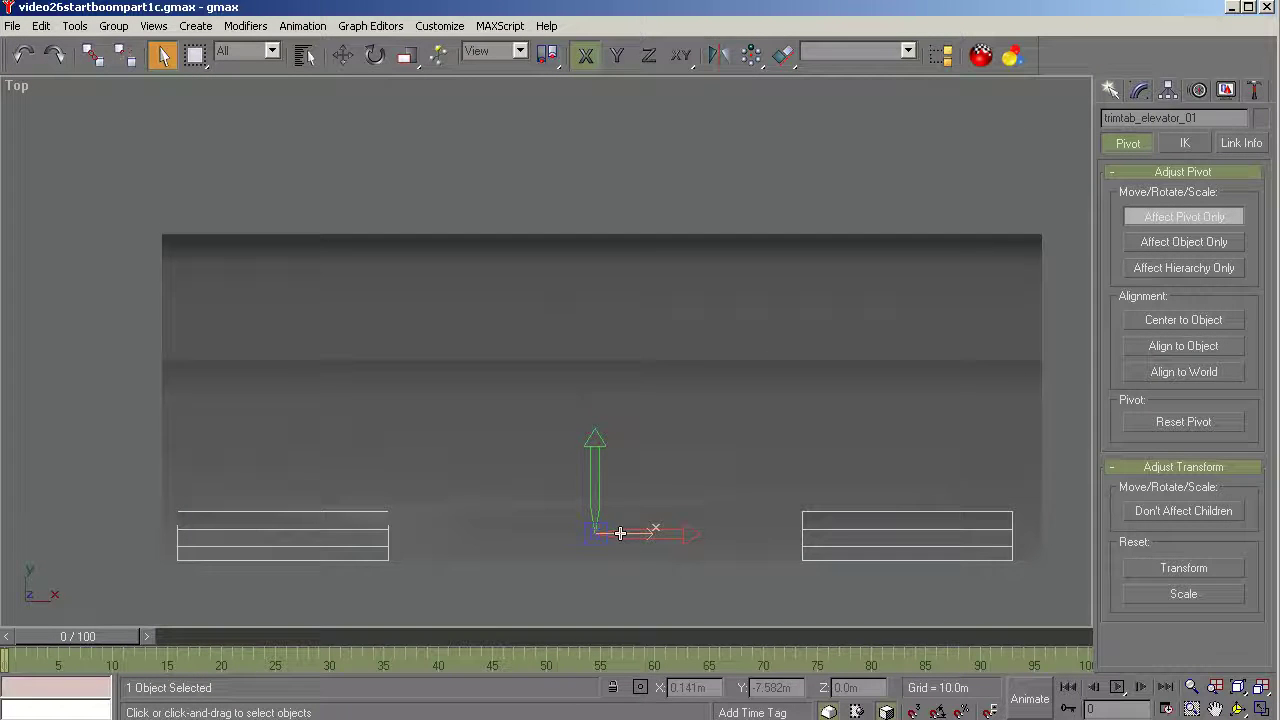
Move only the pivot of trimtab_elevator_01 to the middle of one outer tab's front edge, about X 1.41 m, Y -7.50 m, and leave pivot editing.
left_click(343, 55)
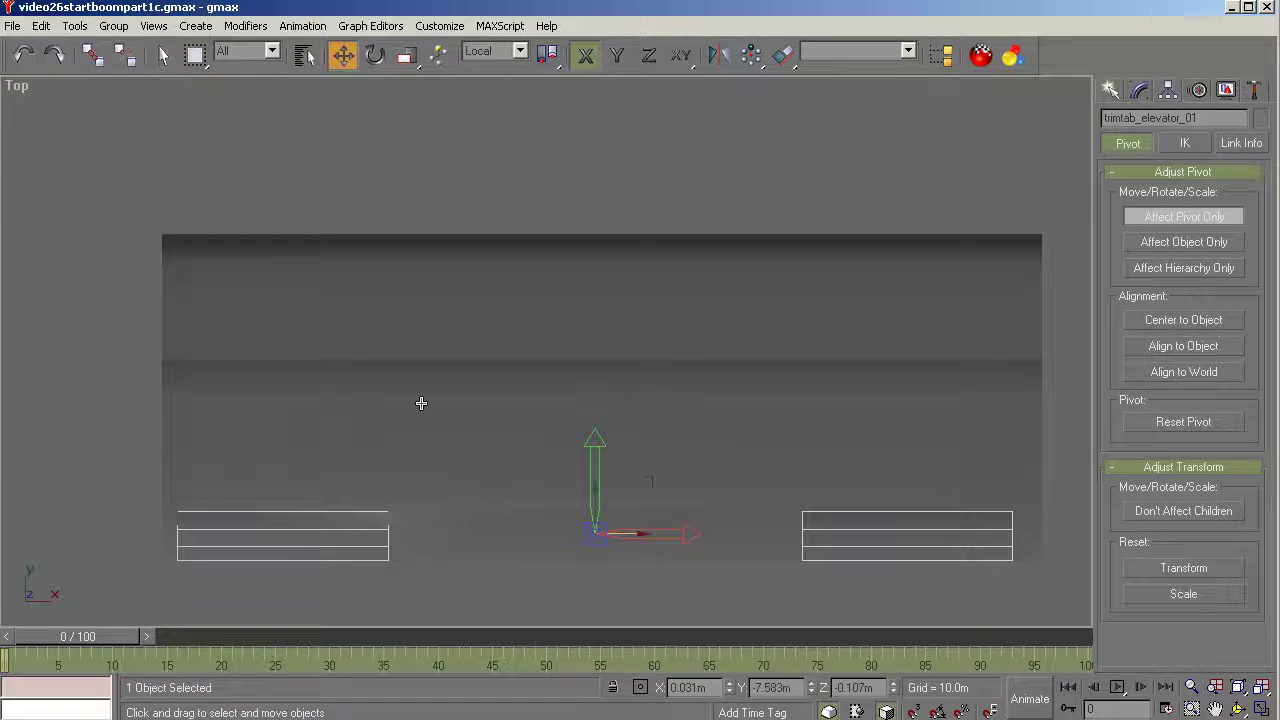
left_click_drag(620, 535, 865, 484)
scroll(1050, 545, "up", 5)
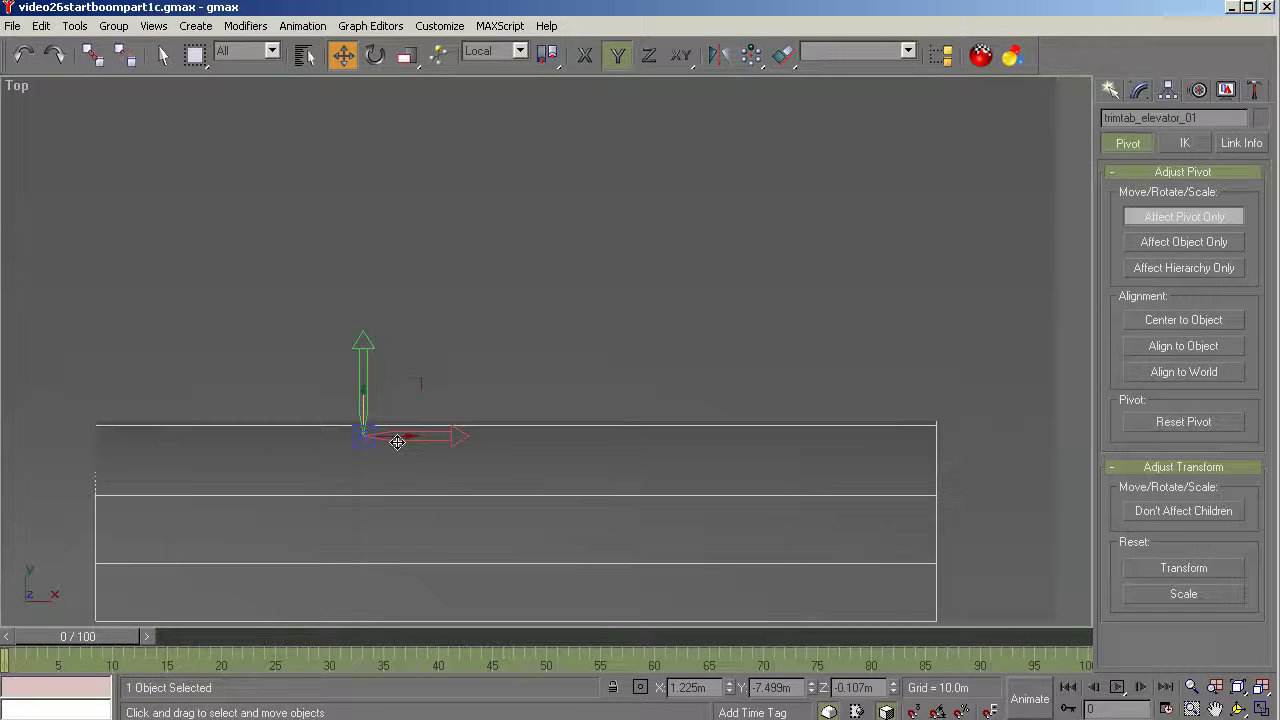
left_click_drag(397, 441, 569, 436)
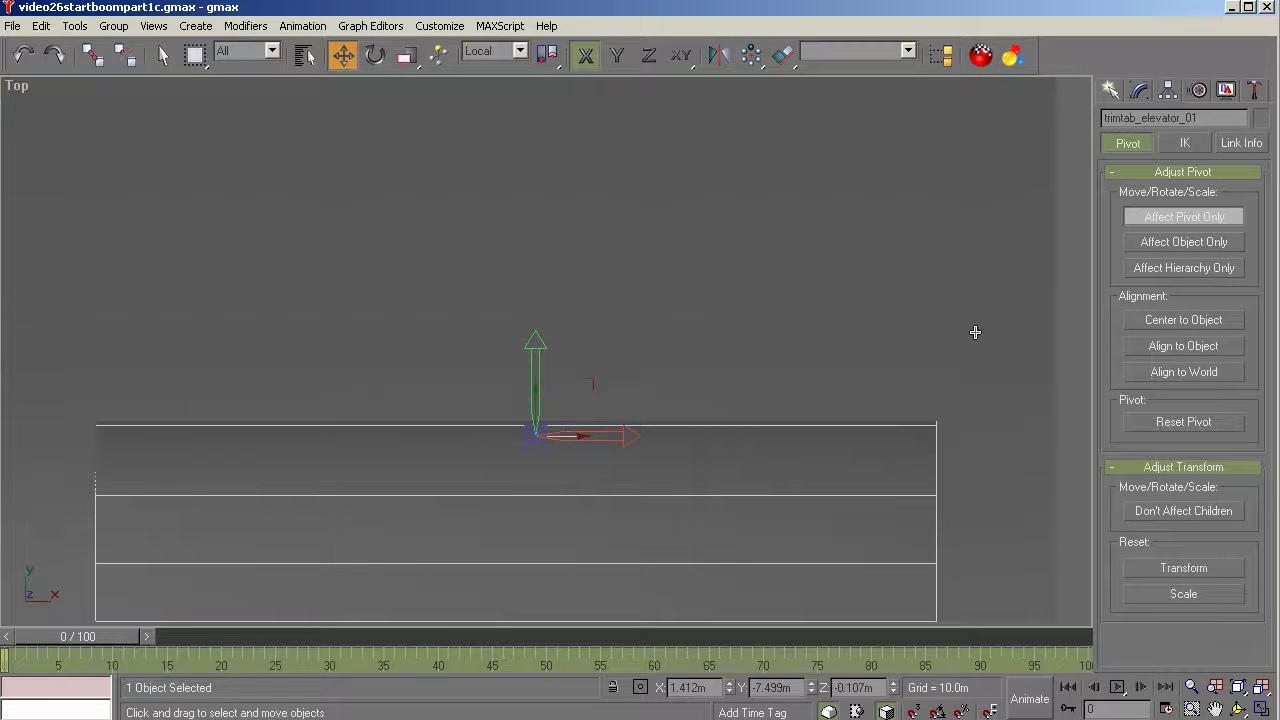
left_click(1148, 224)
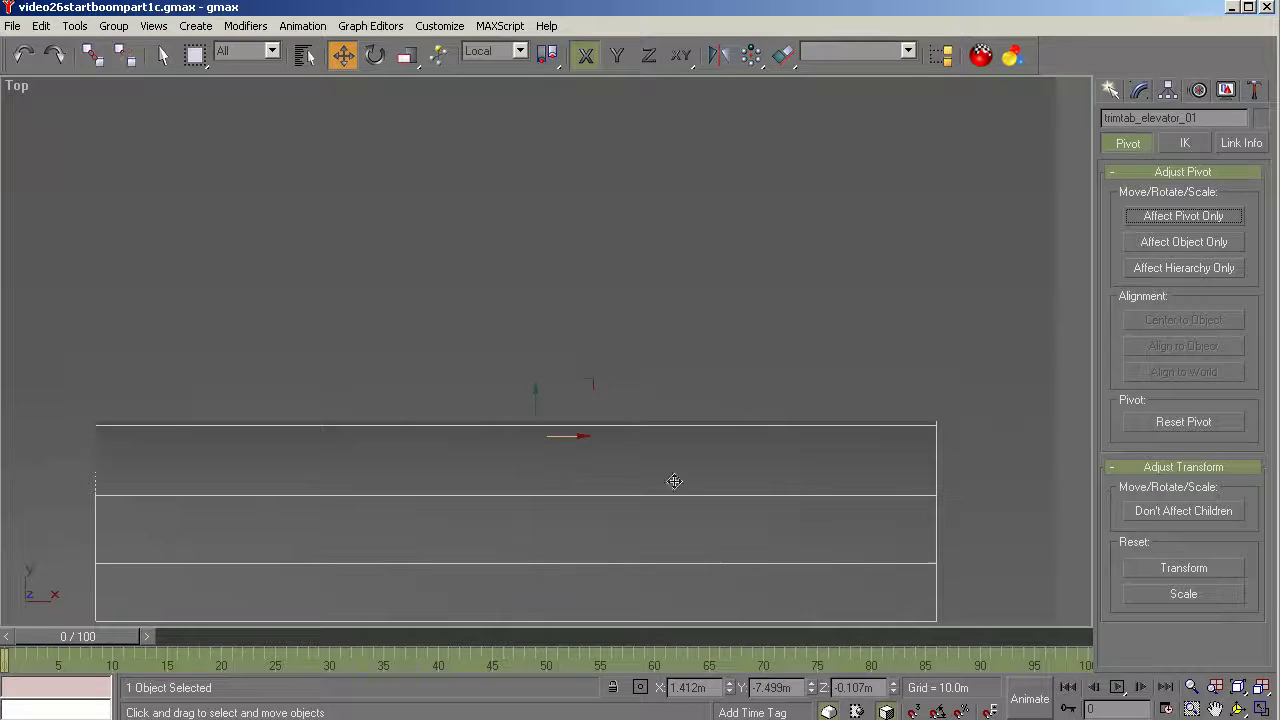
Deselect the tabs, examine all four tail parts highlighted together in an angled view, and clear the selection.
left_click(969, 589)
scroll(743, 451, "up", 3)
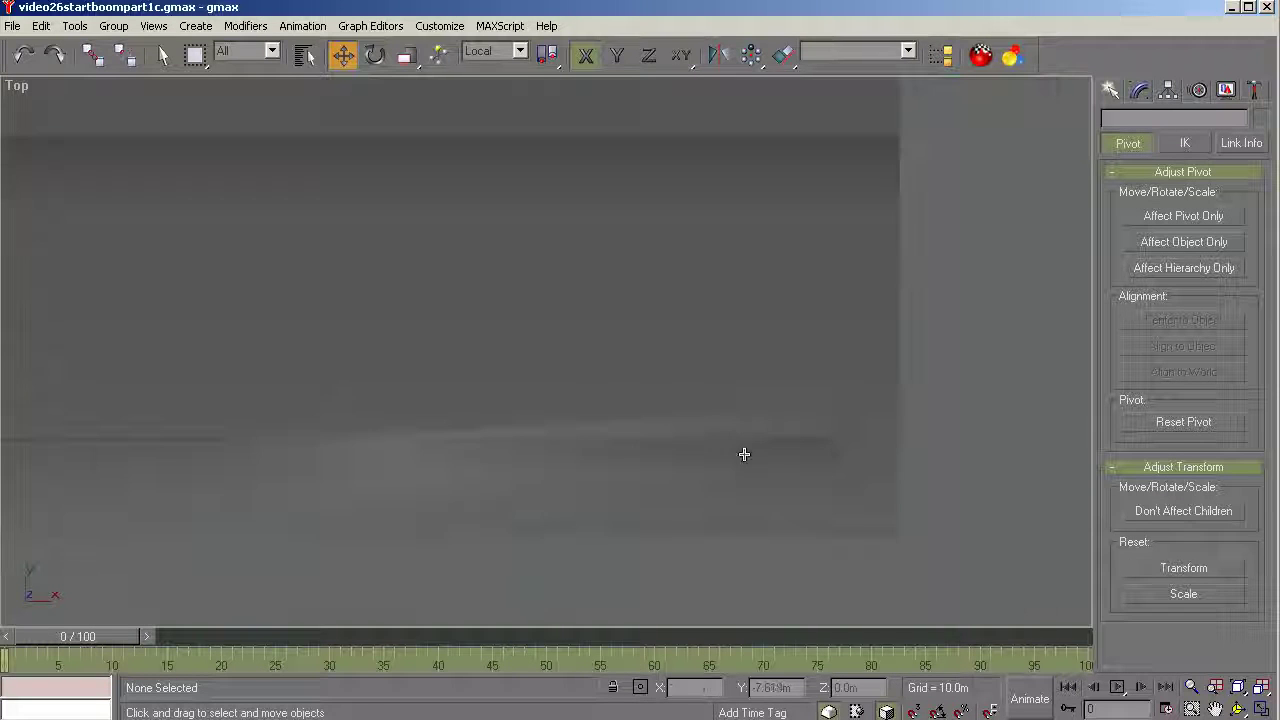
scroll(688, 439, "up", 2)
scroll(688, 439, "down", 4)
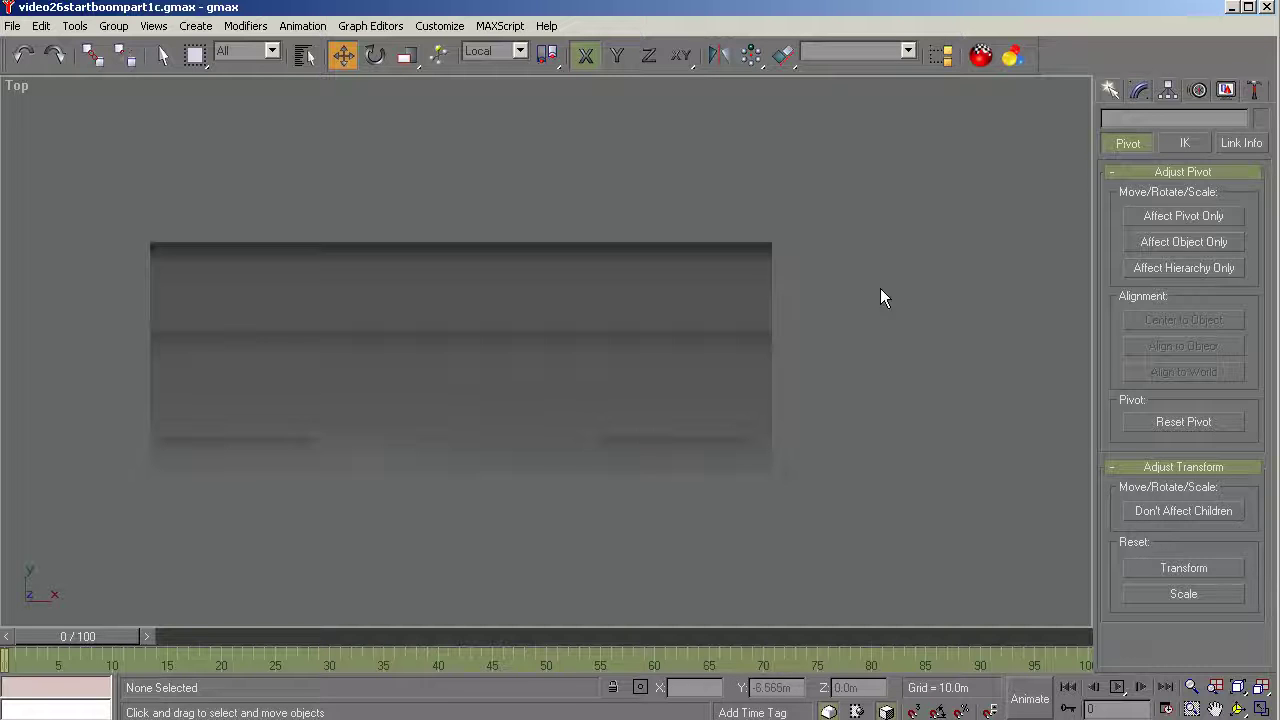
left_click_drag(855, 257, 121, 537)
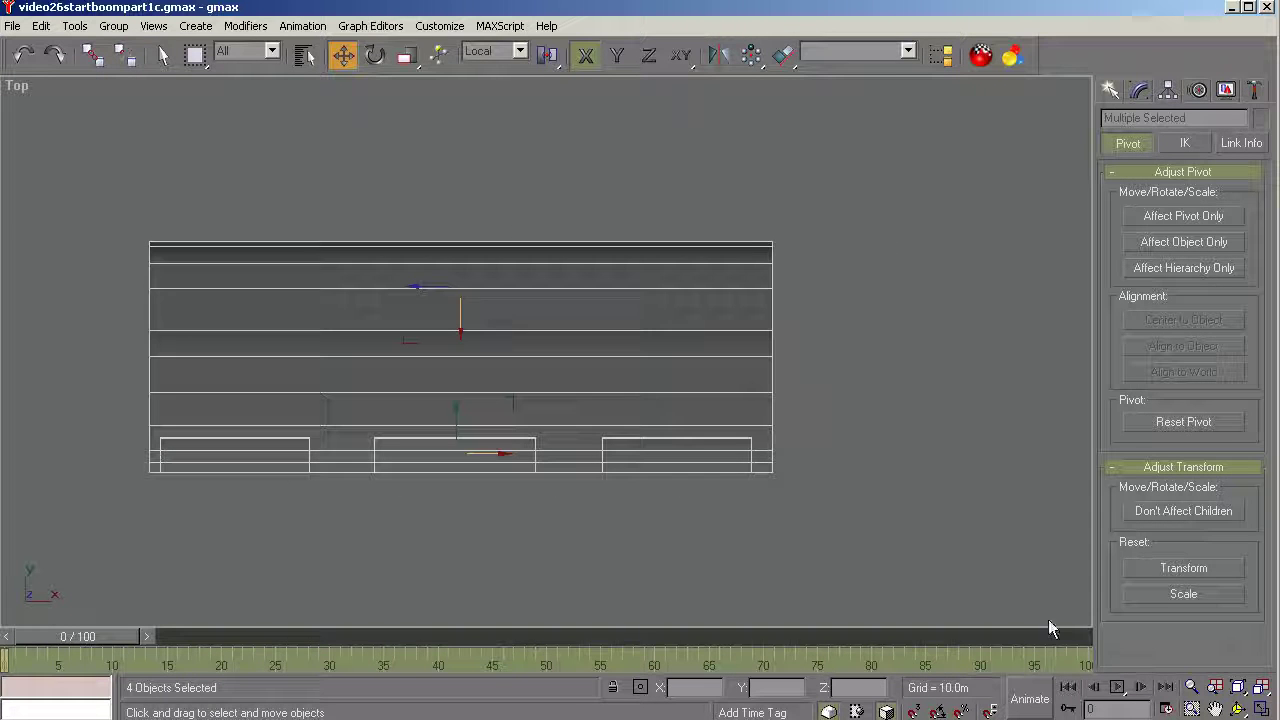
left_click(1238, 708)
left_click_drag(414, 374, 576, 262)
left_click_drag(544, 344, 709, 331)
key("w")
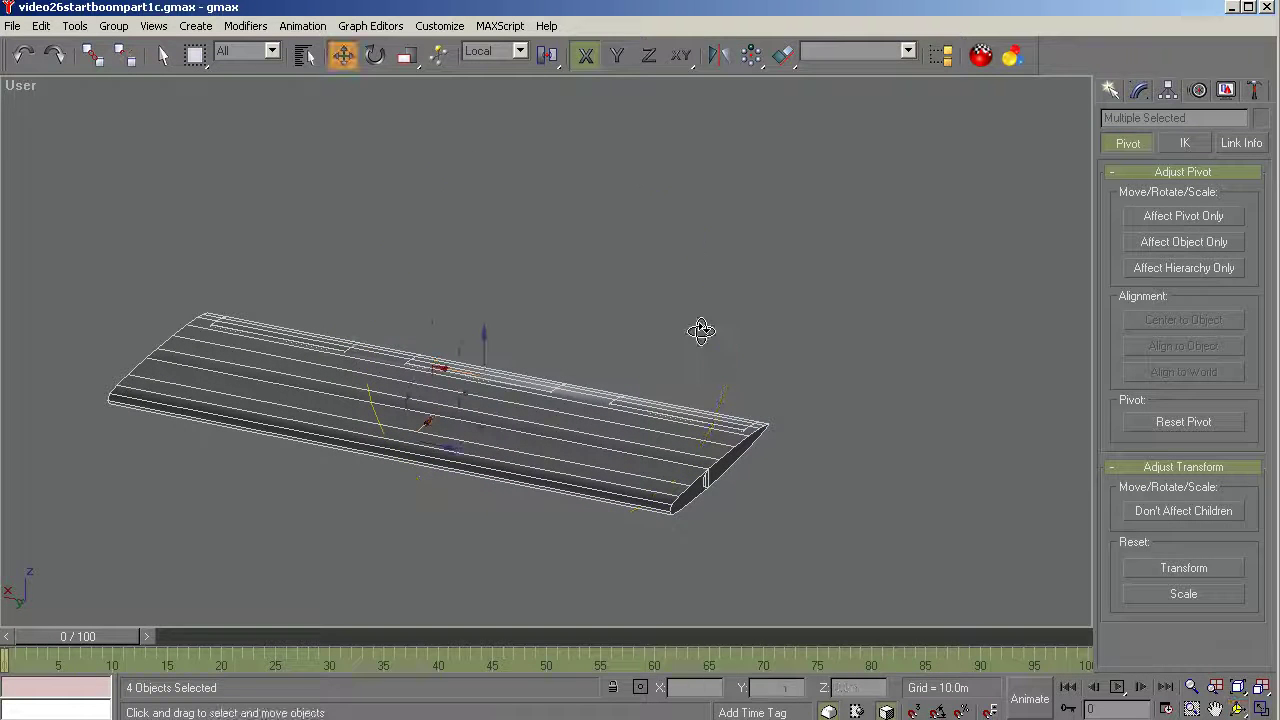
left_click(830, 292)
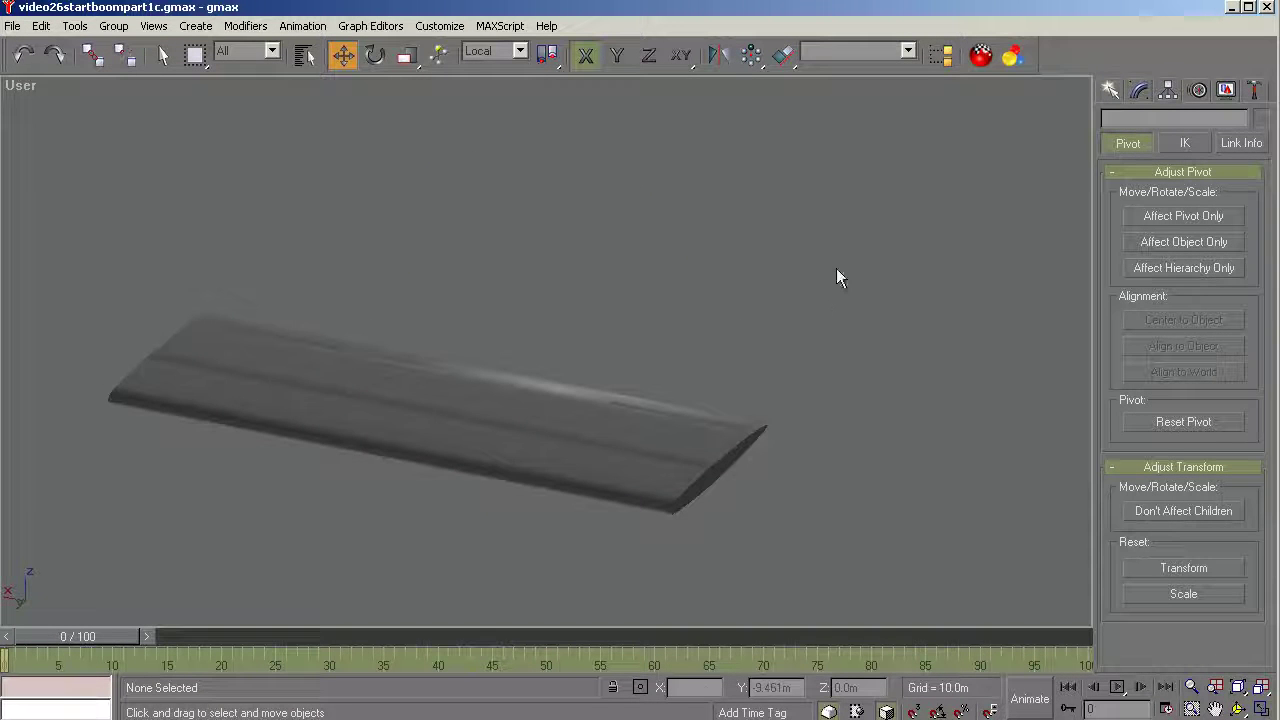
Unhide all objects in the scene and delete the pink Box01 cutting boxes above the trim tabs.
left_click(1226, 90)
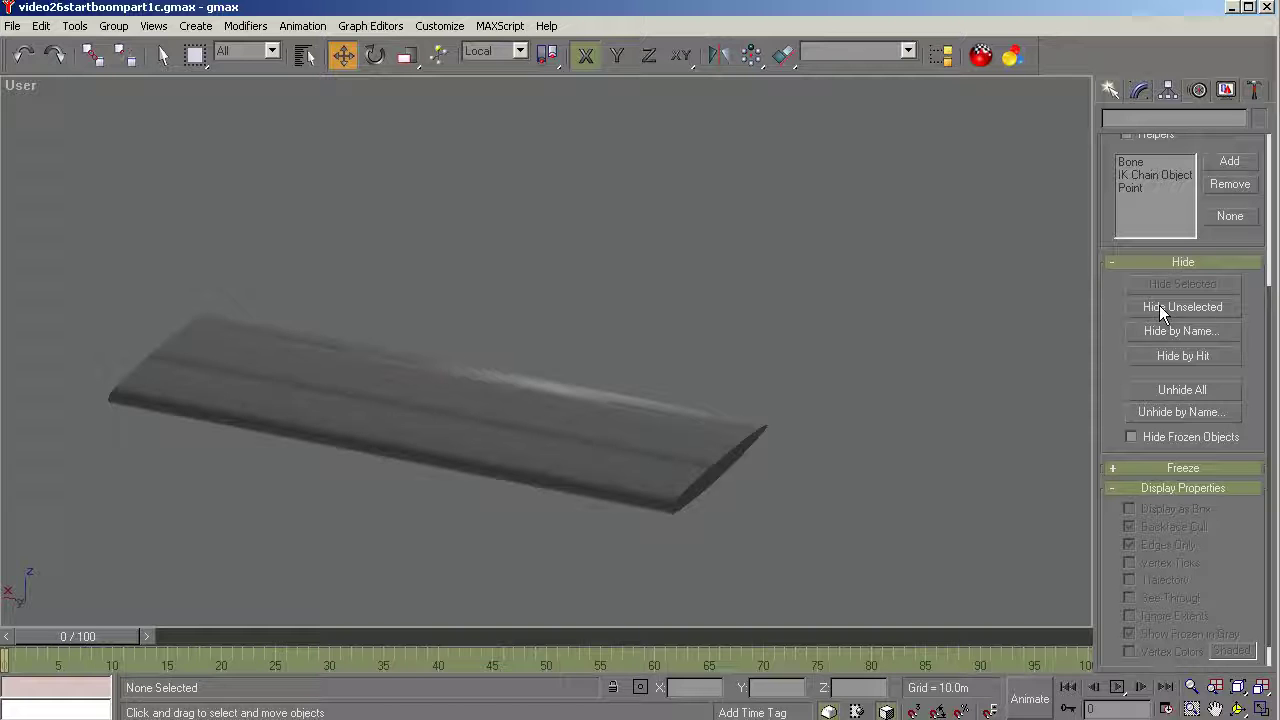
left_click(1180, 390)
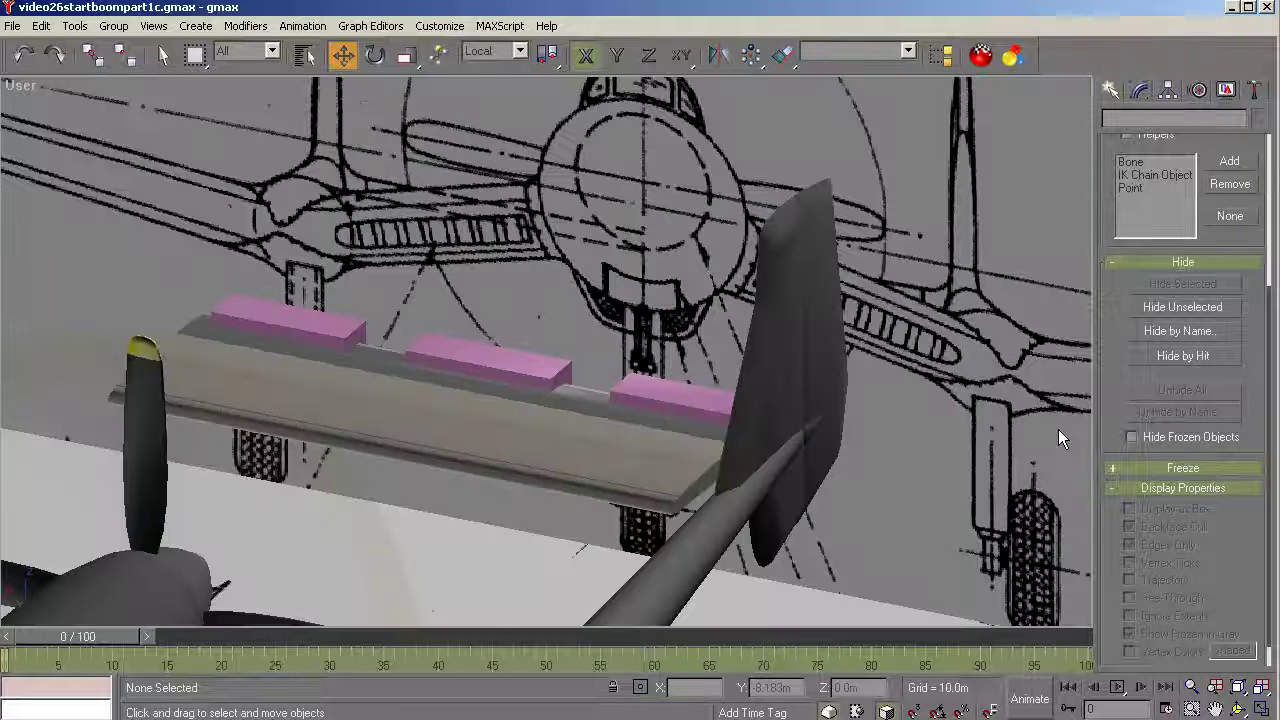
left_click(667, 396)
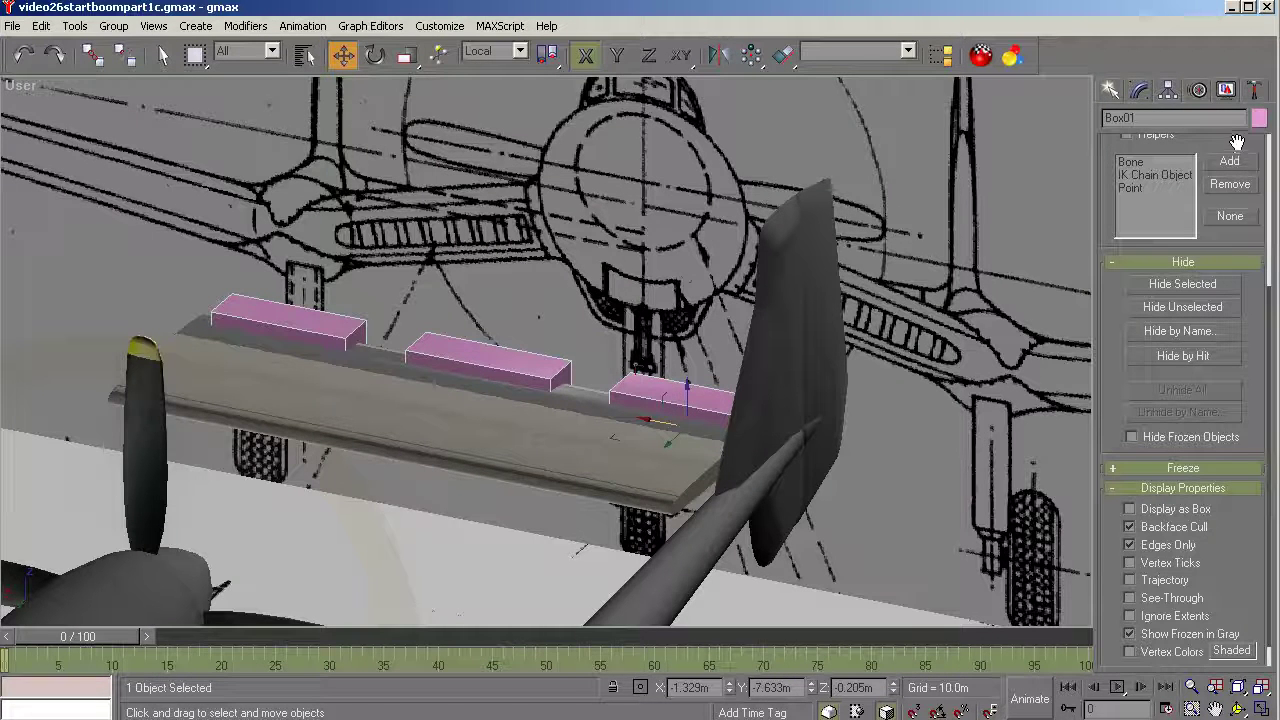
key("Delete")
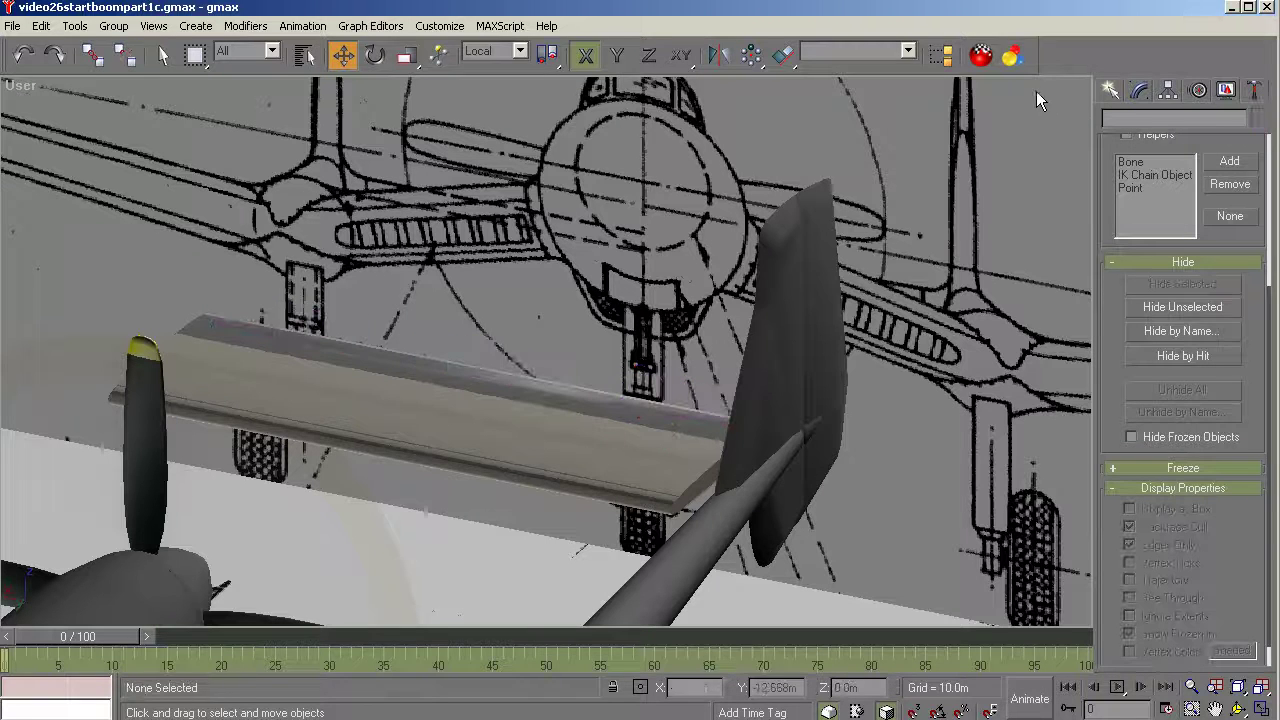
Try to delete the horizontal tail surface by picking it directly in the view, and check the parts beneath it.
left_click(558, 450)
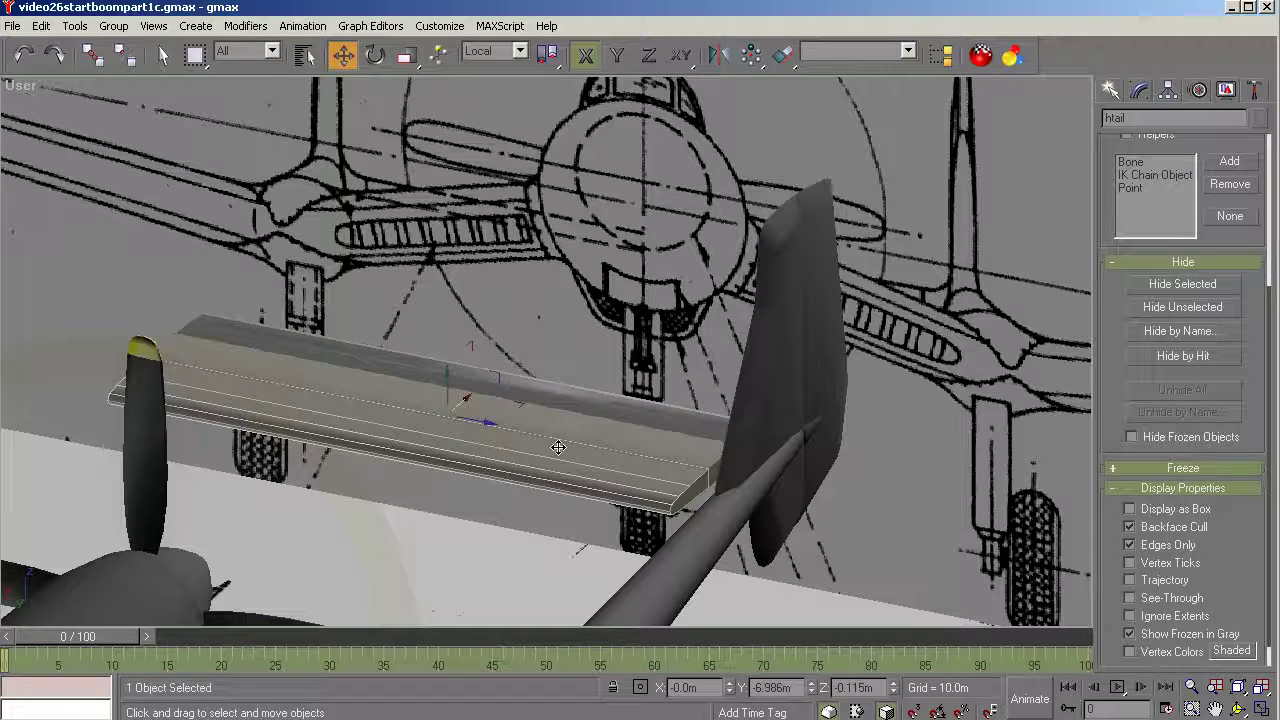
key("Delete")
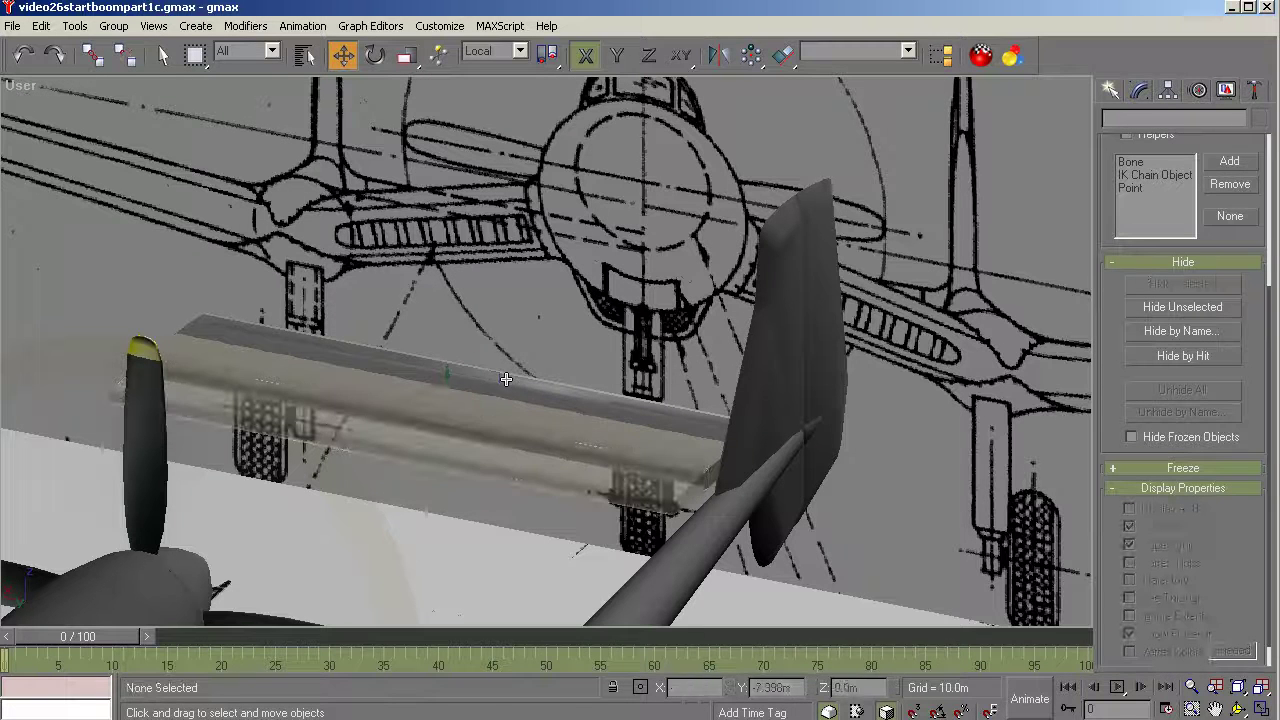
left_click(489, 425)
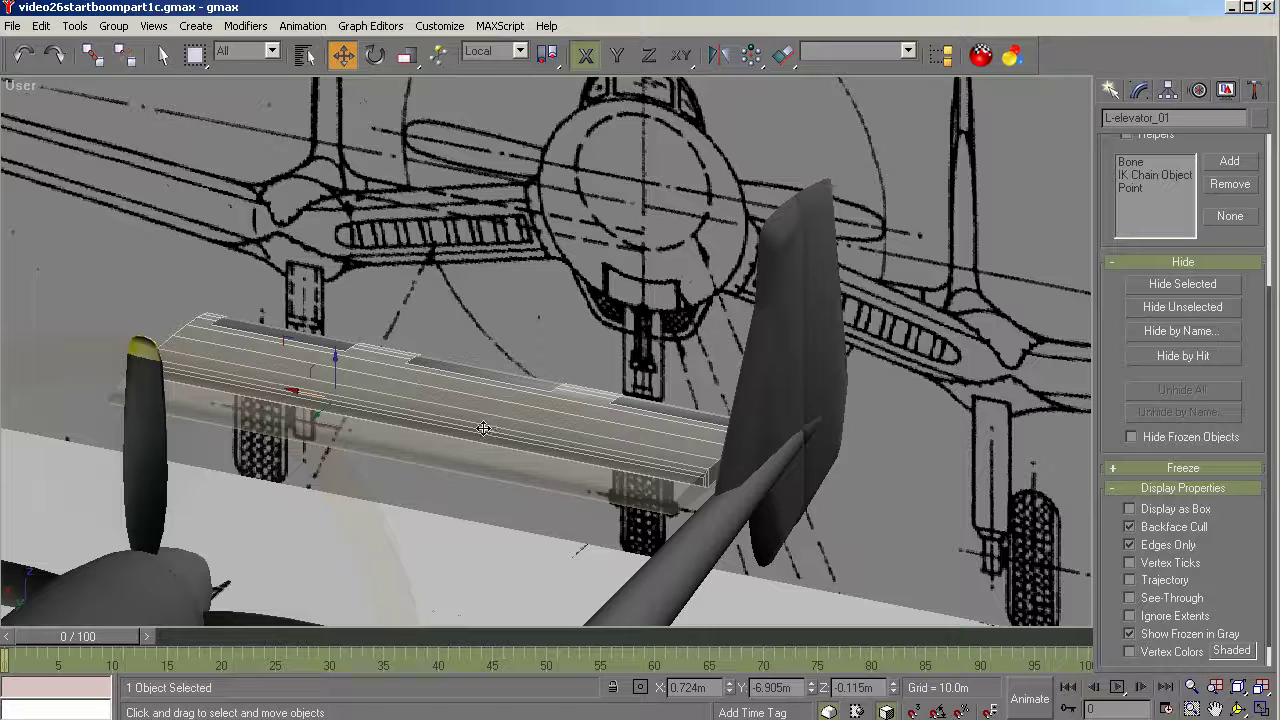
left_click(427, 464)
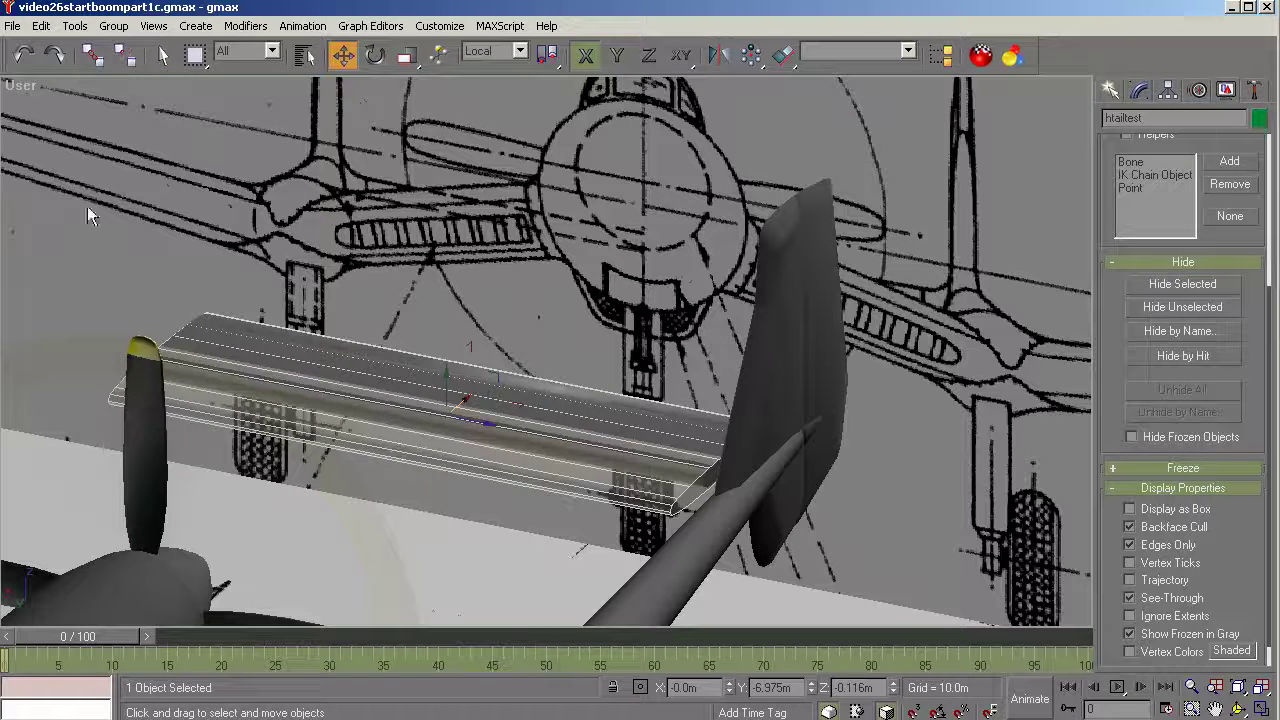
left_click(24, 56)
left_click(24, 56)
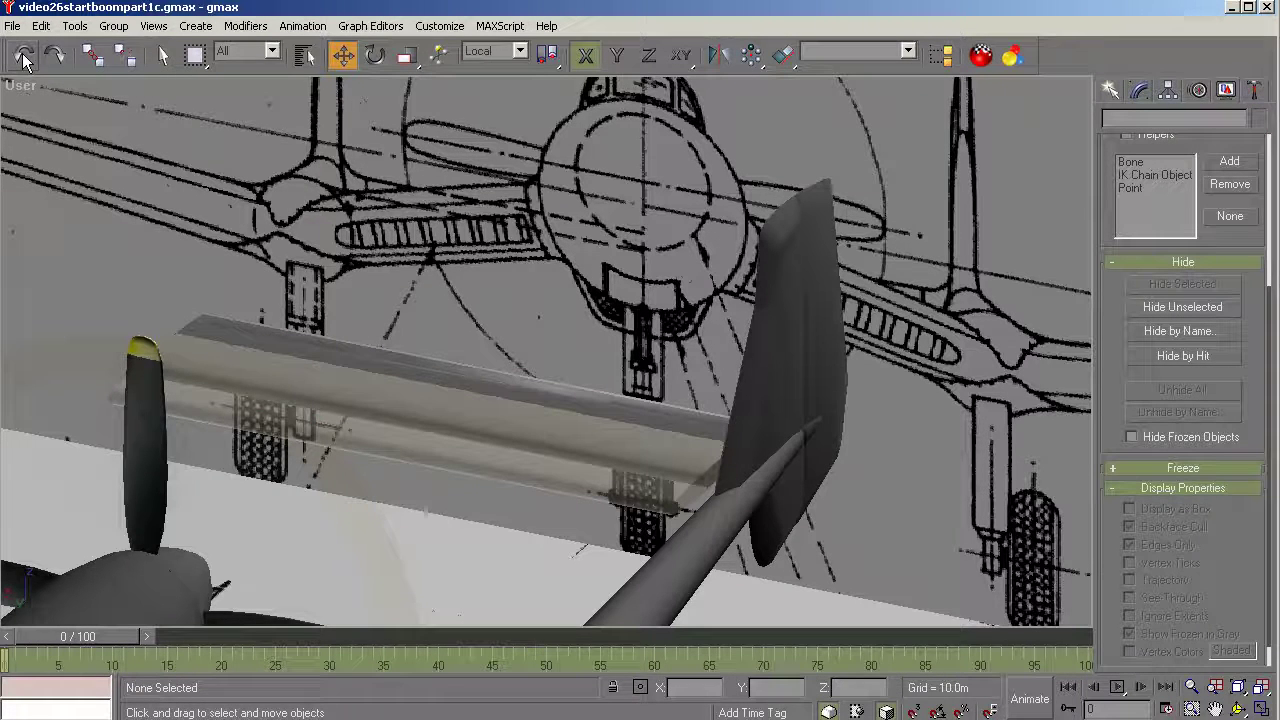
Select htailtest by name from the object list and delete it.
left_click(305, 55)
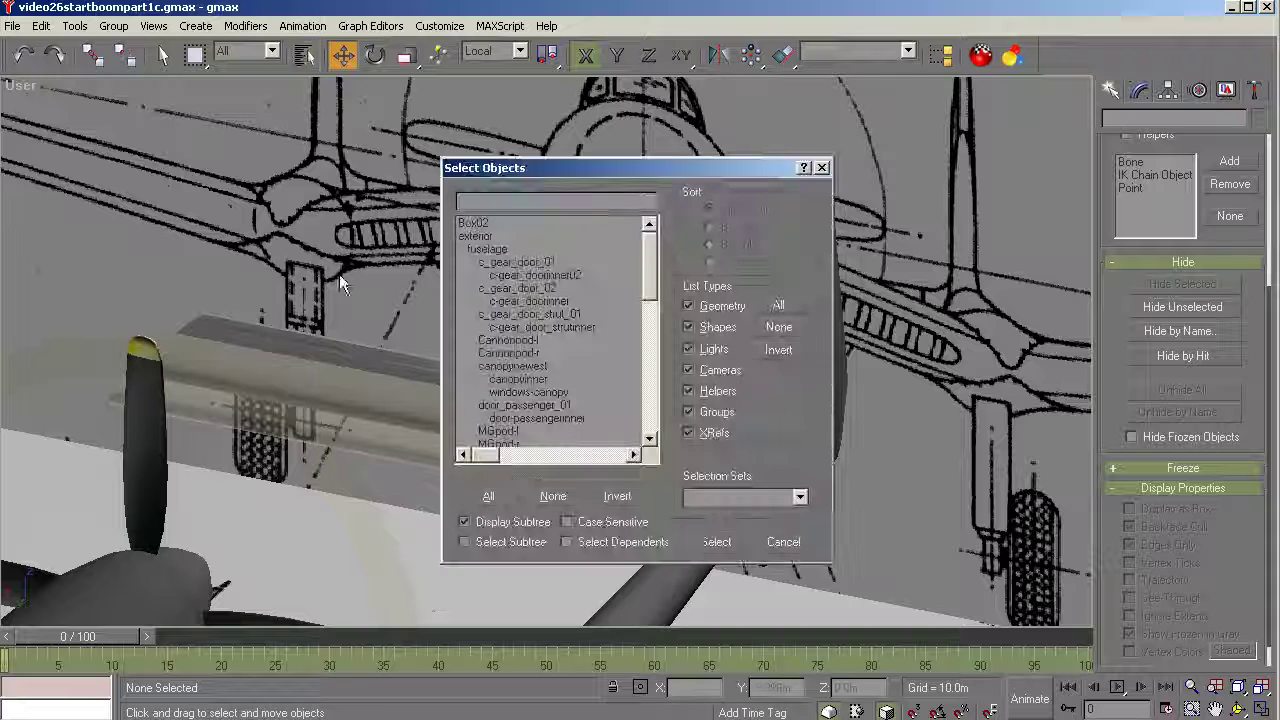
left_click(484, 223)
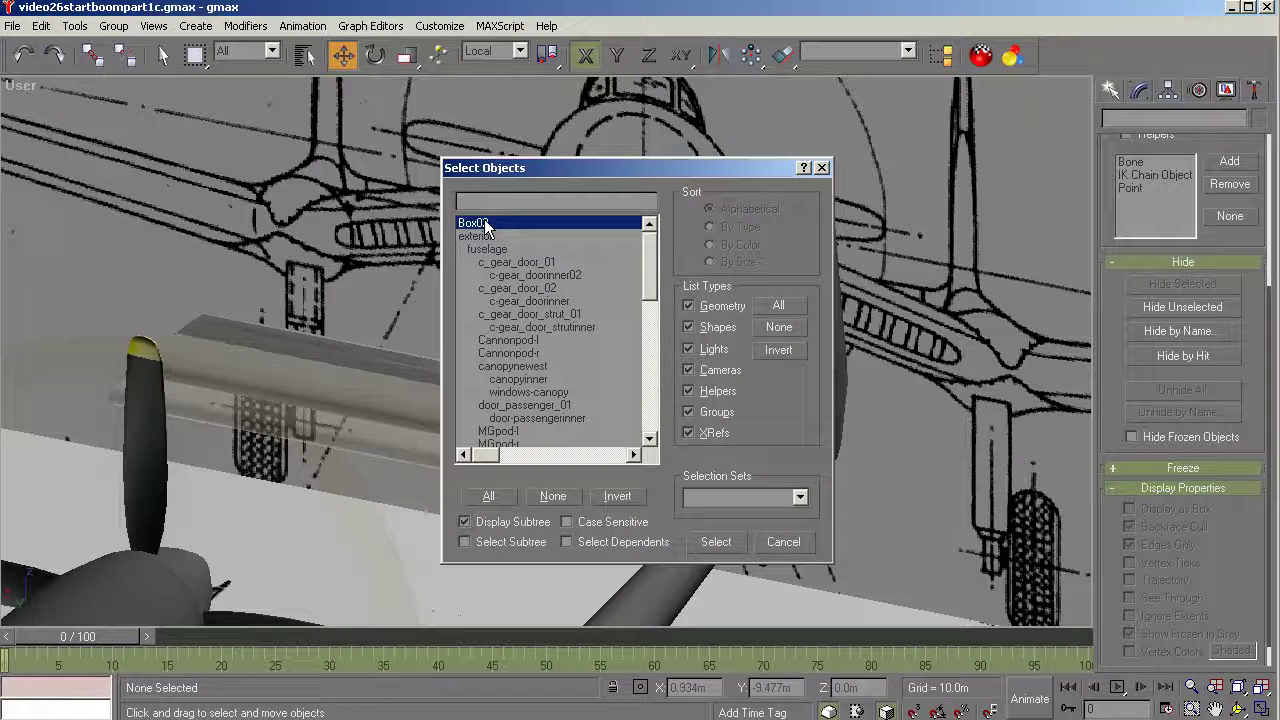
left_click_drag(641, 258, 645, 391)
left_click(470, 341)
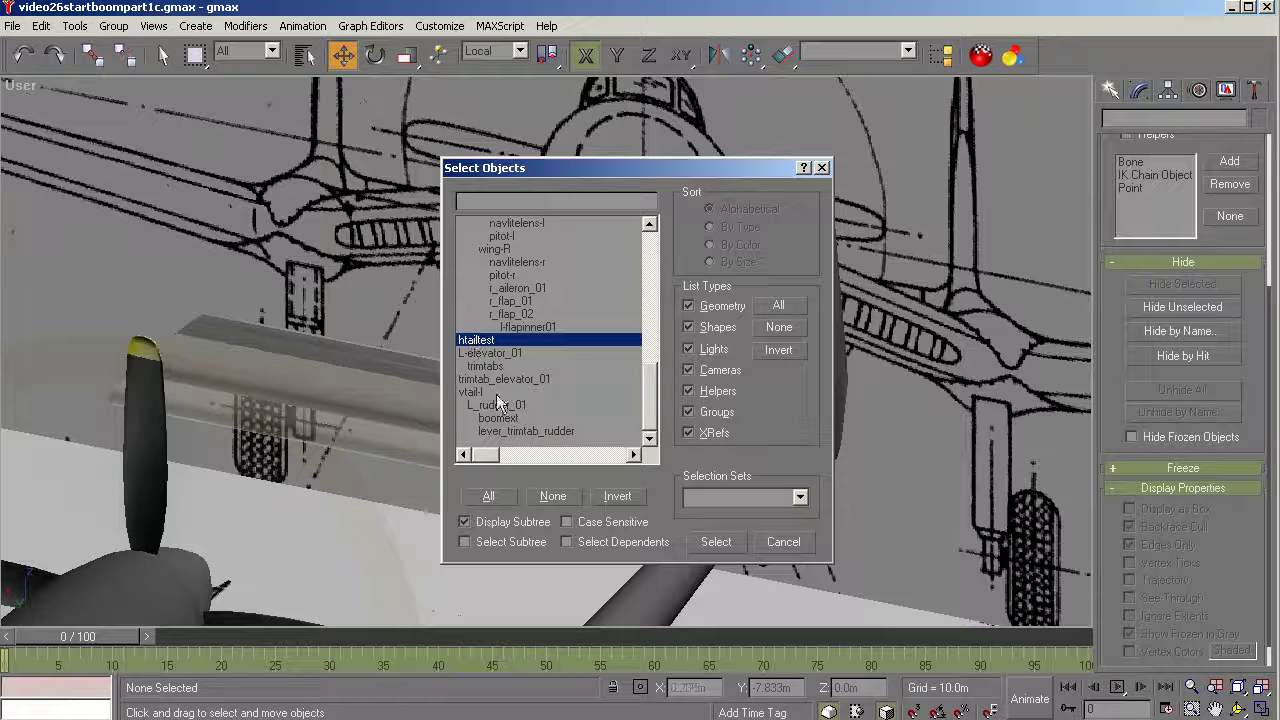
left_click(735, 543)
left_click(712, 525)
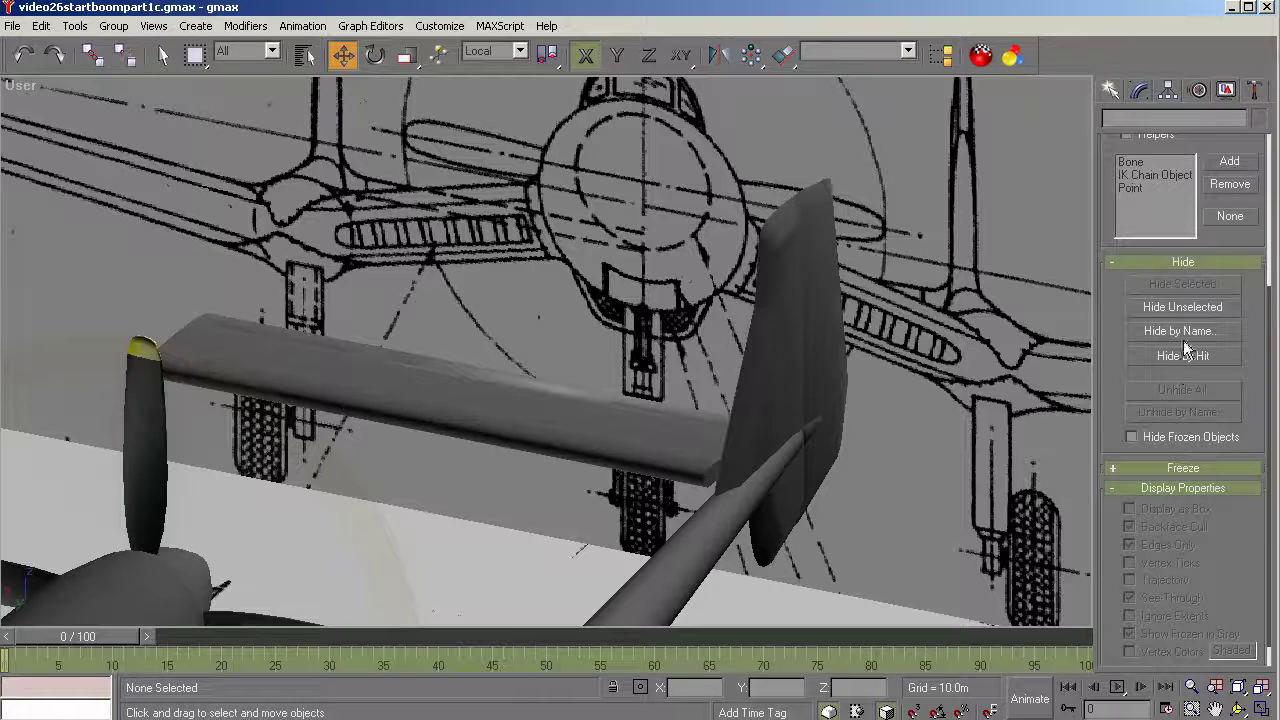
Undo the recent deletions back to the Box01 cutting boxes, and redo only the deletion of those boxes.
left_click(22, 57)
left_click(22, 57)
left_click(22, 57)
left_click(22, 57)
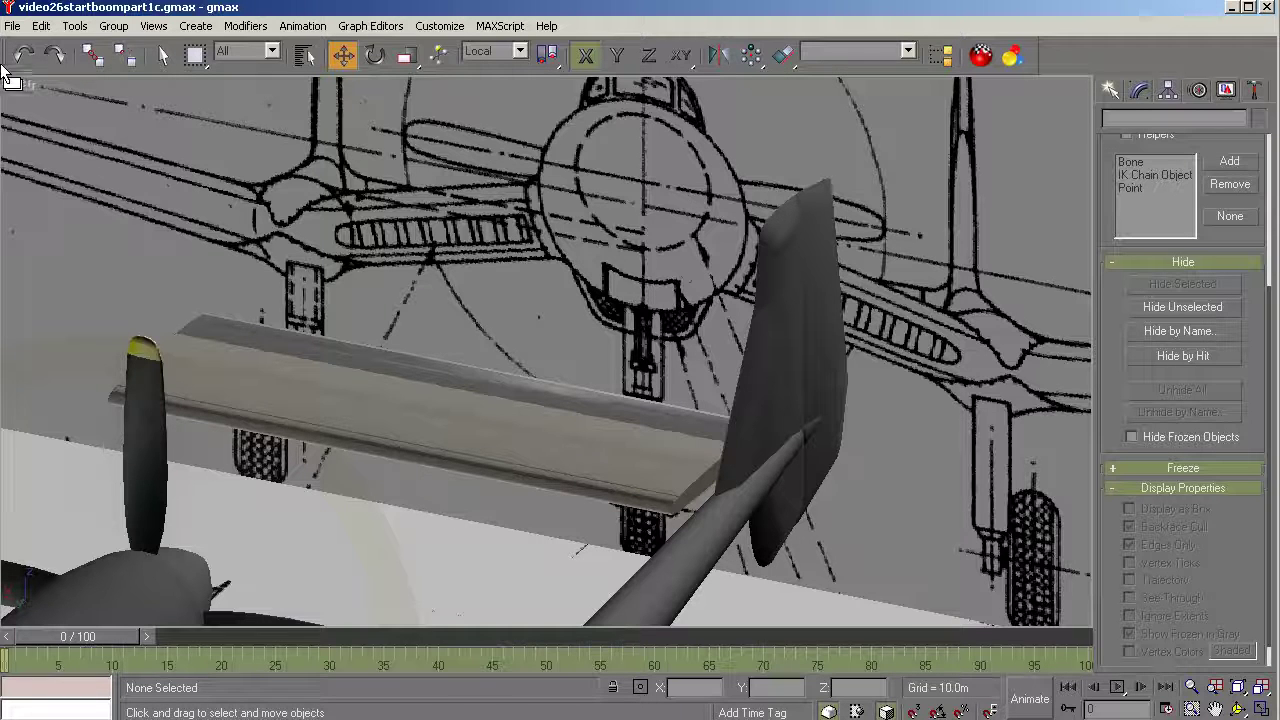
left_click(24, 58)
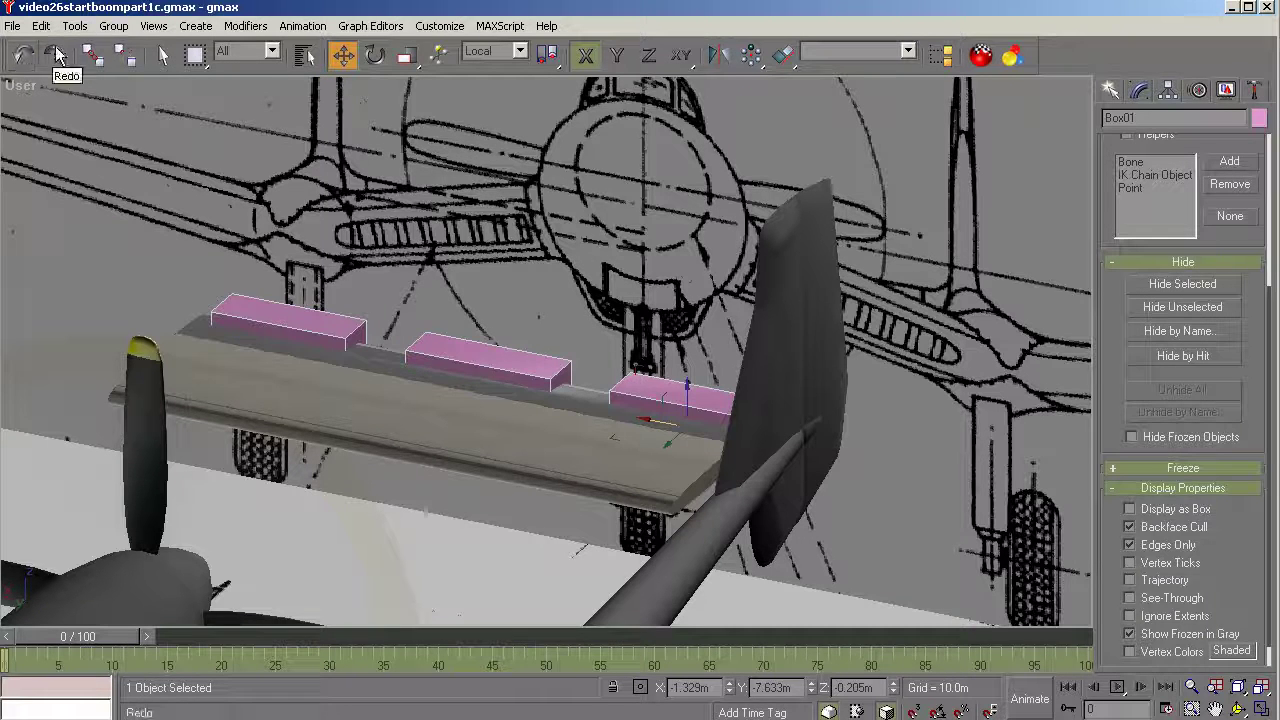
left_click(54, 56)
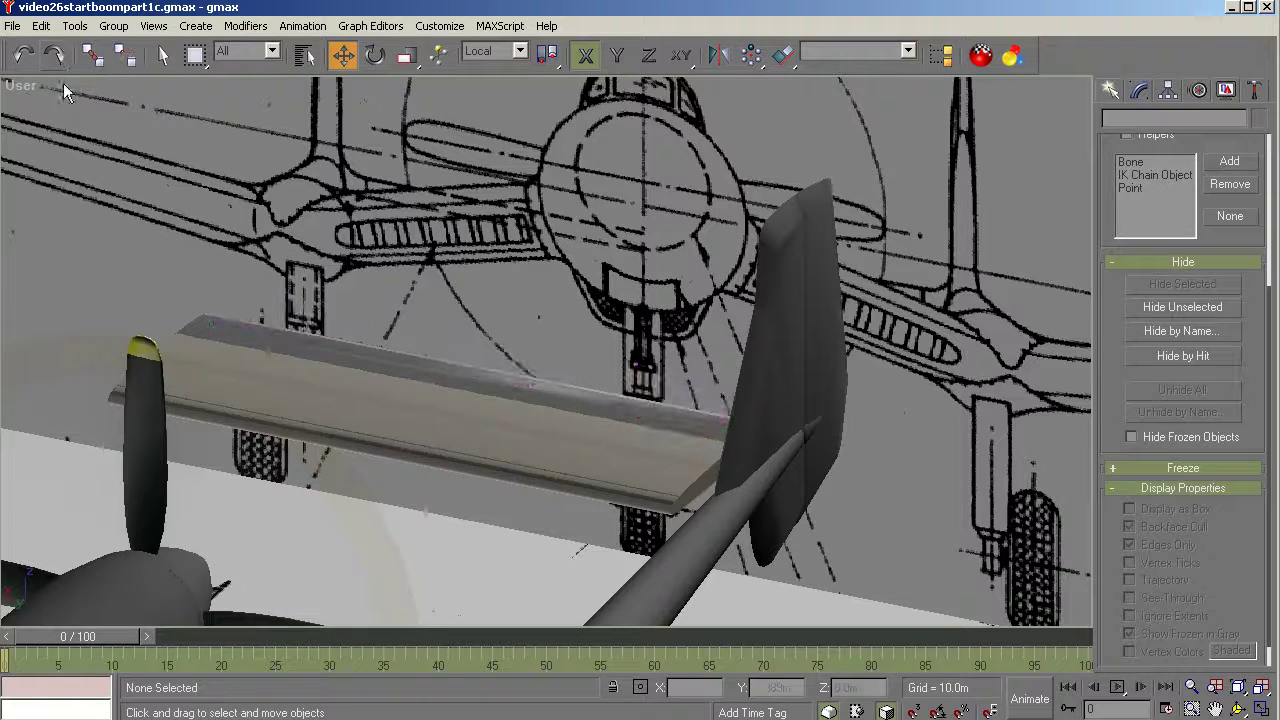
Pick htailtest by name from the object list and delete it, keeping htail.
left_click(306, 57)
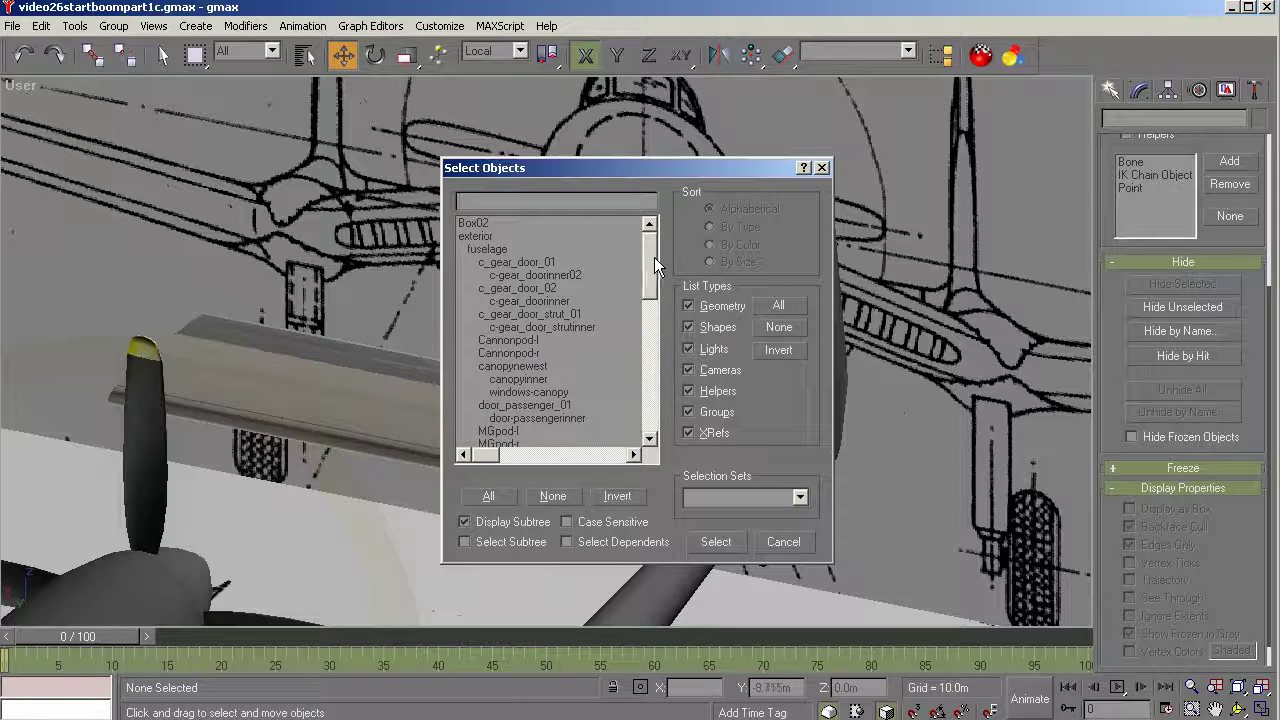
left_click_drag(654, 257, 650, 397)
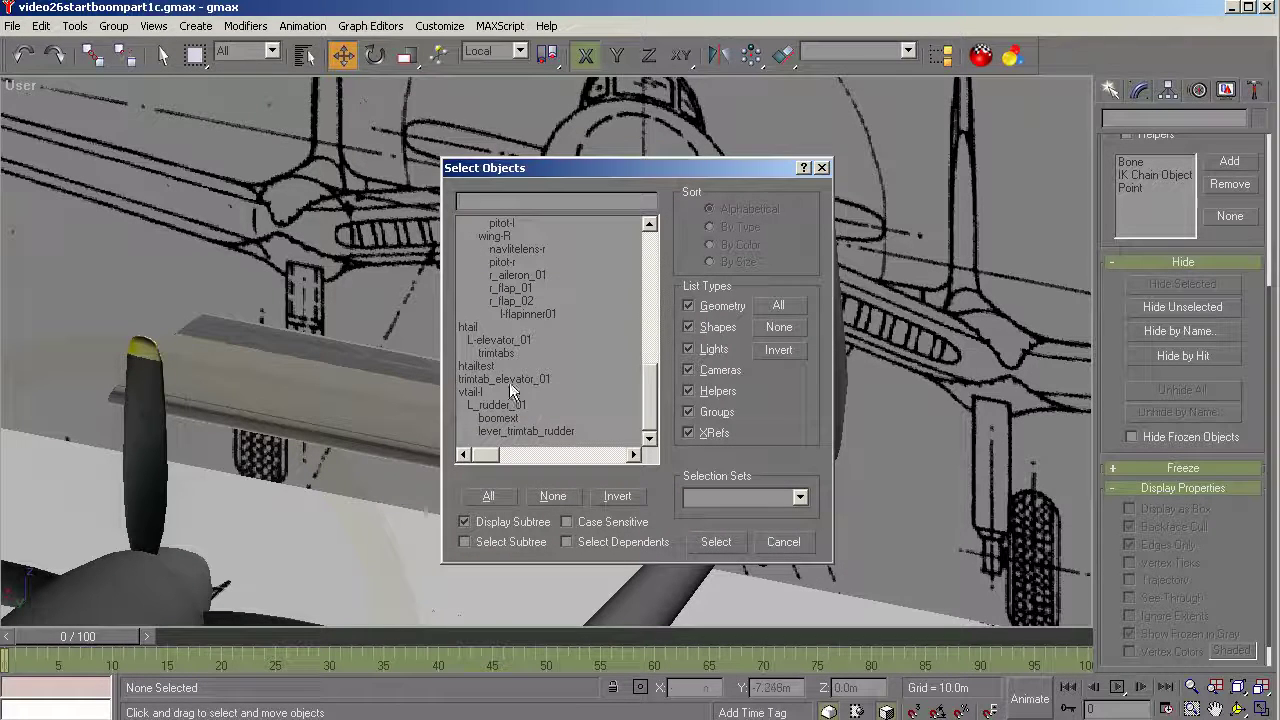
left_click(488, 366)
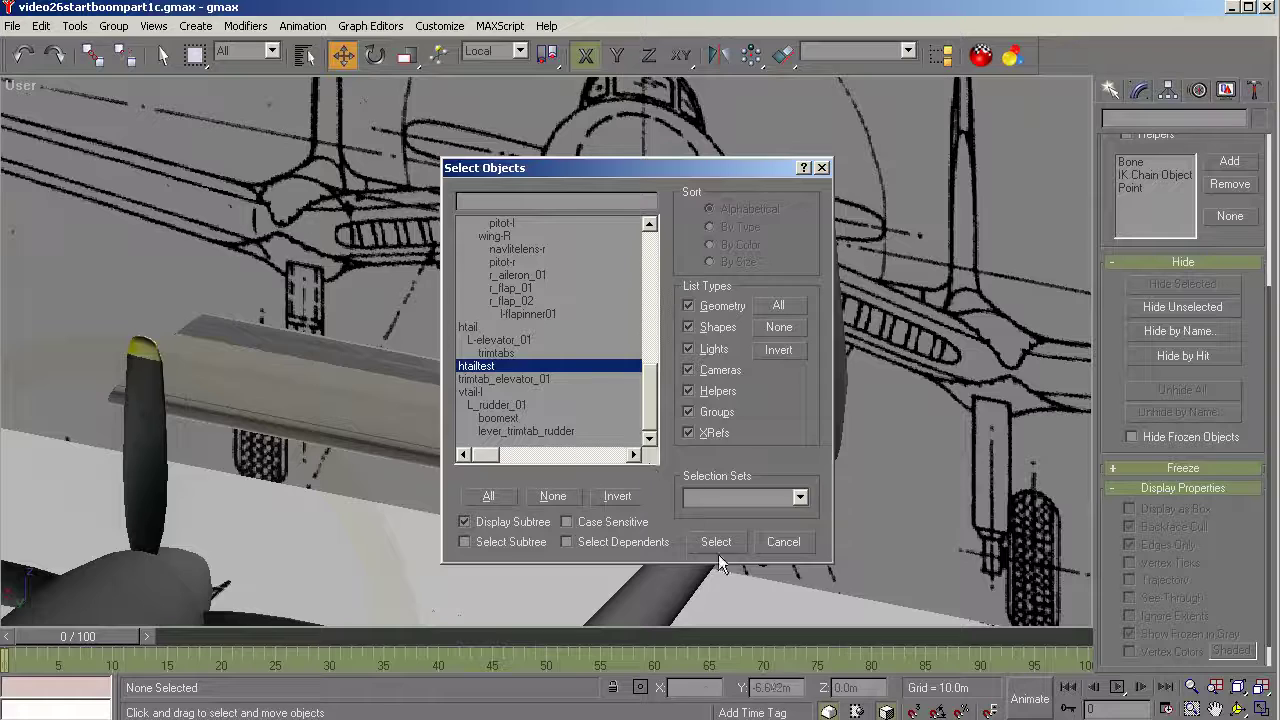
left_click(714, 541)
left_click(619, 495)
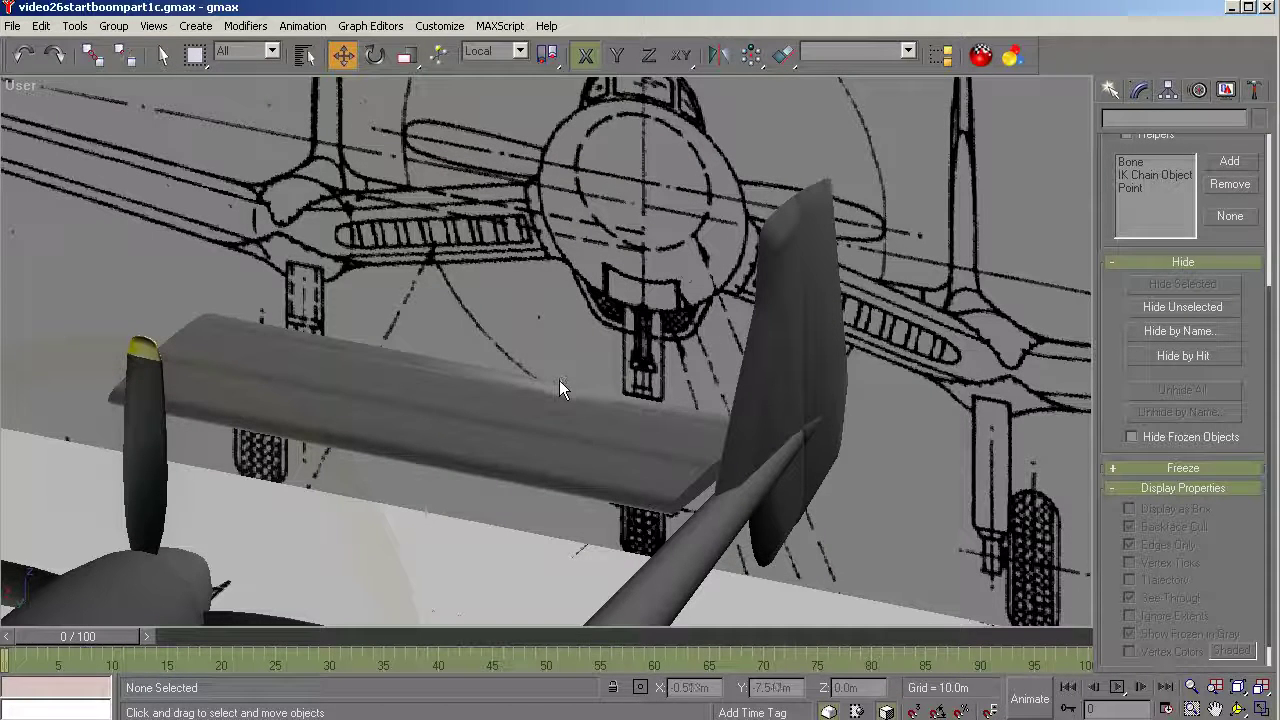
In the top view, test-move htail slightly forward to about Y -6.96 m to check which parts follow, and undo the move.
left_click(1238, 708)
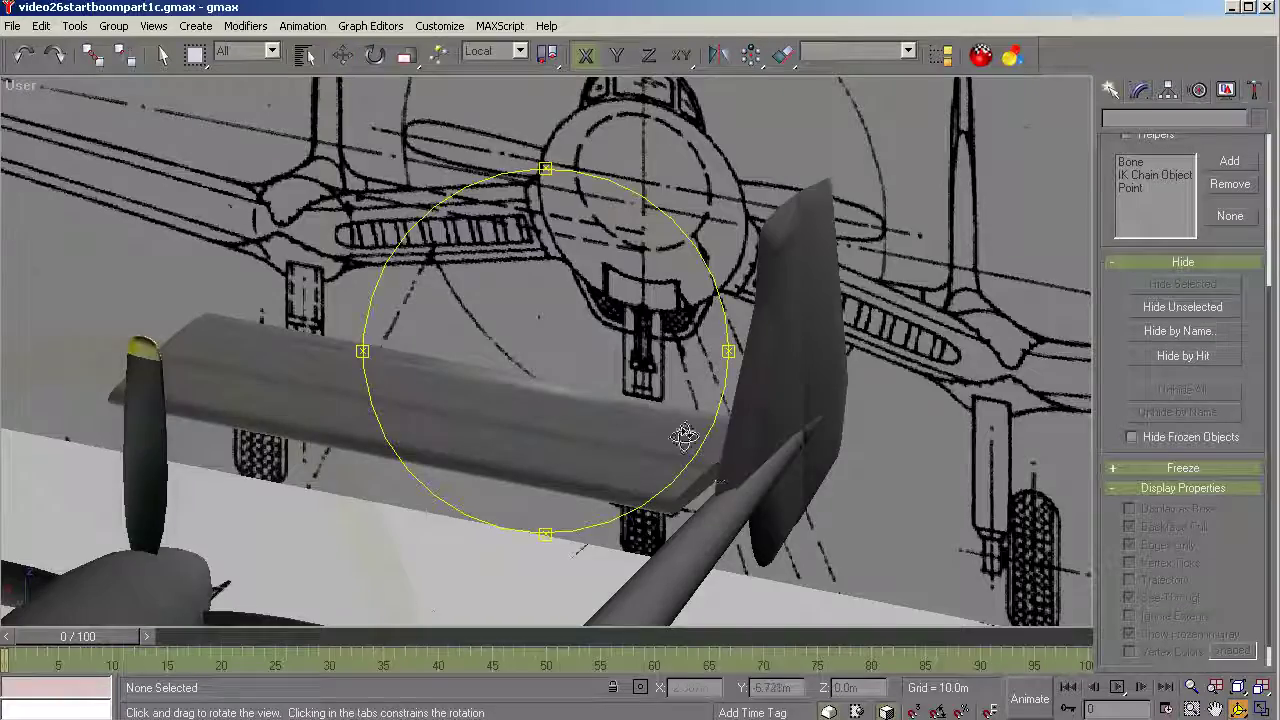
left_click_drag(686, 434, 646, 474)
key("t")
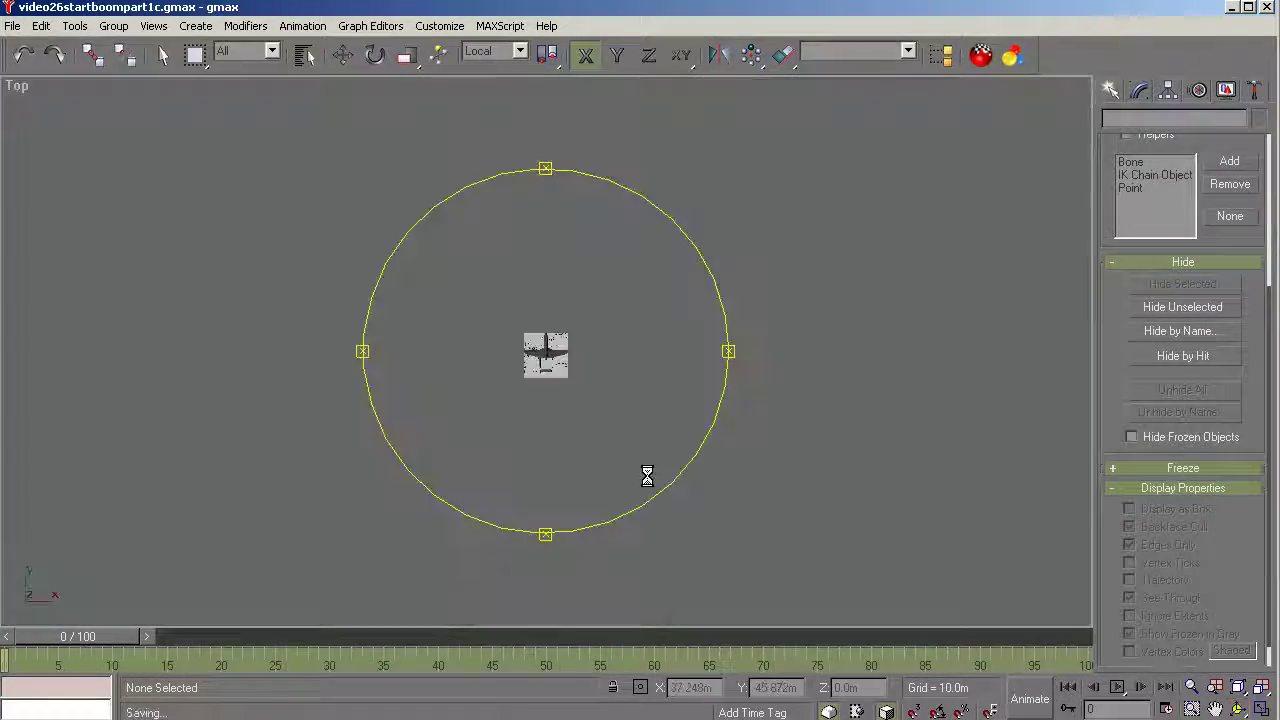
scroll(509, 471, "up", 10)
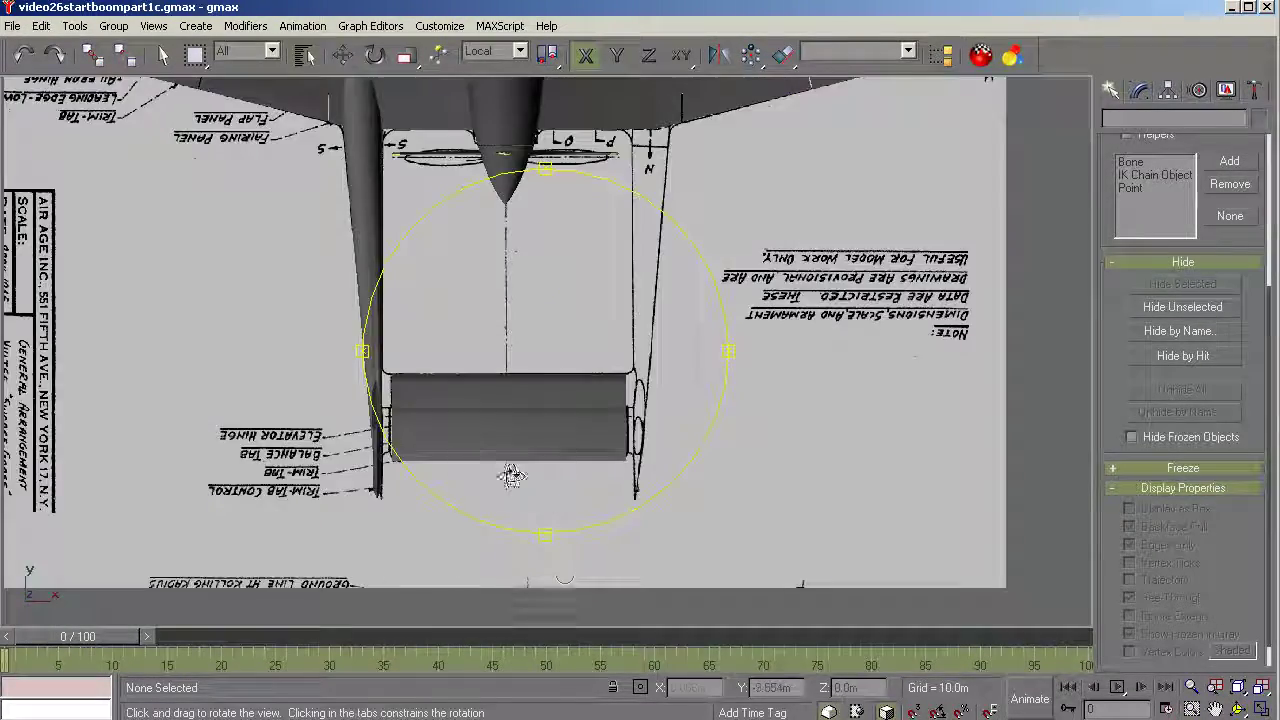
scroll(503, 464, "down", 3)
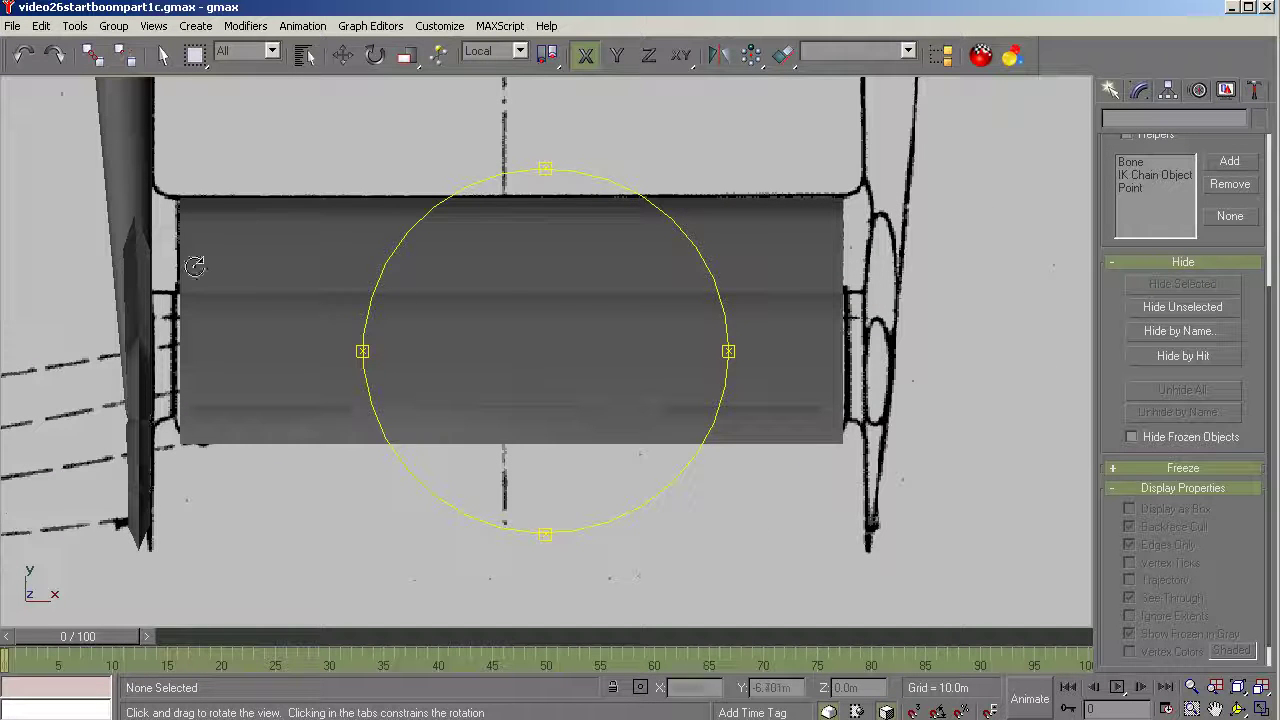
mouse_move(551, 397)
left_mouse_down()
mouse_move(540, 397)
mouse_move(551, 399)
left_mouse_up()
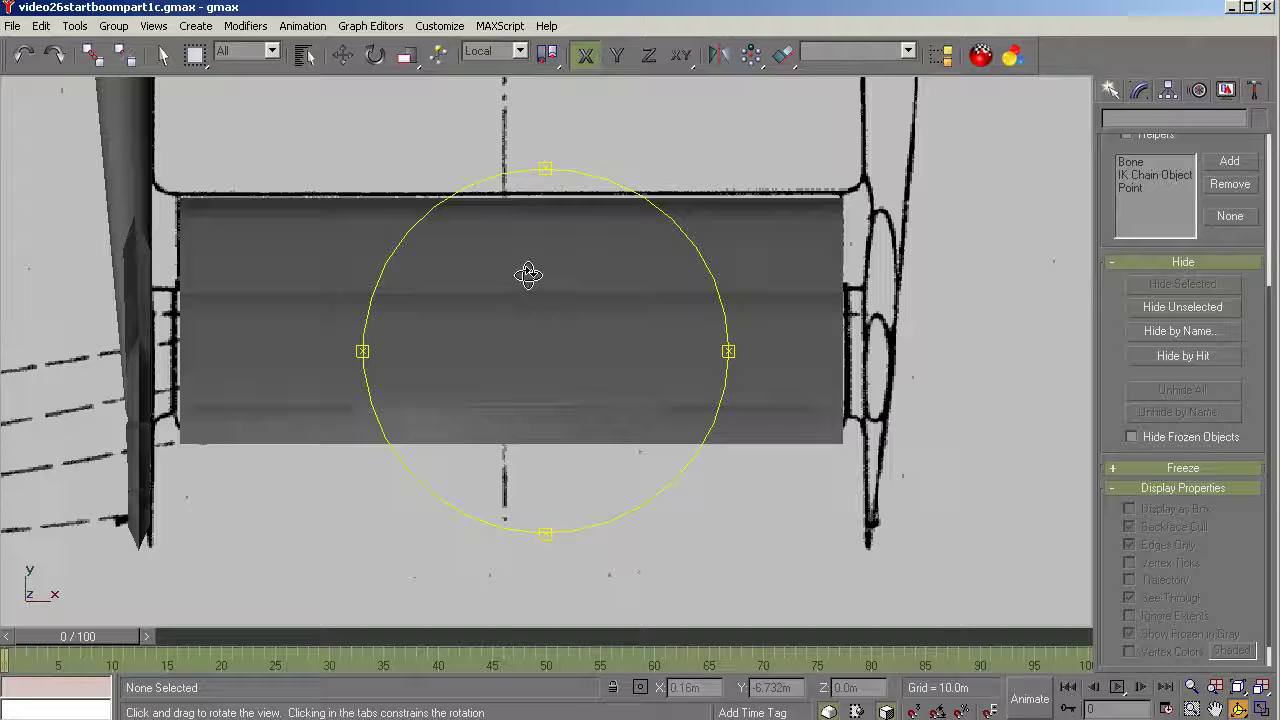
key("w")
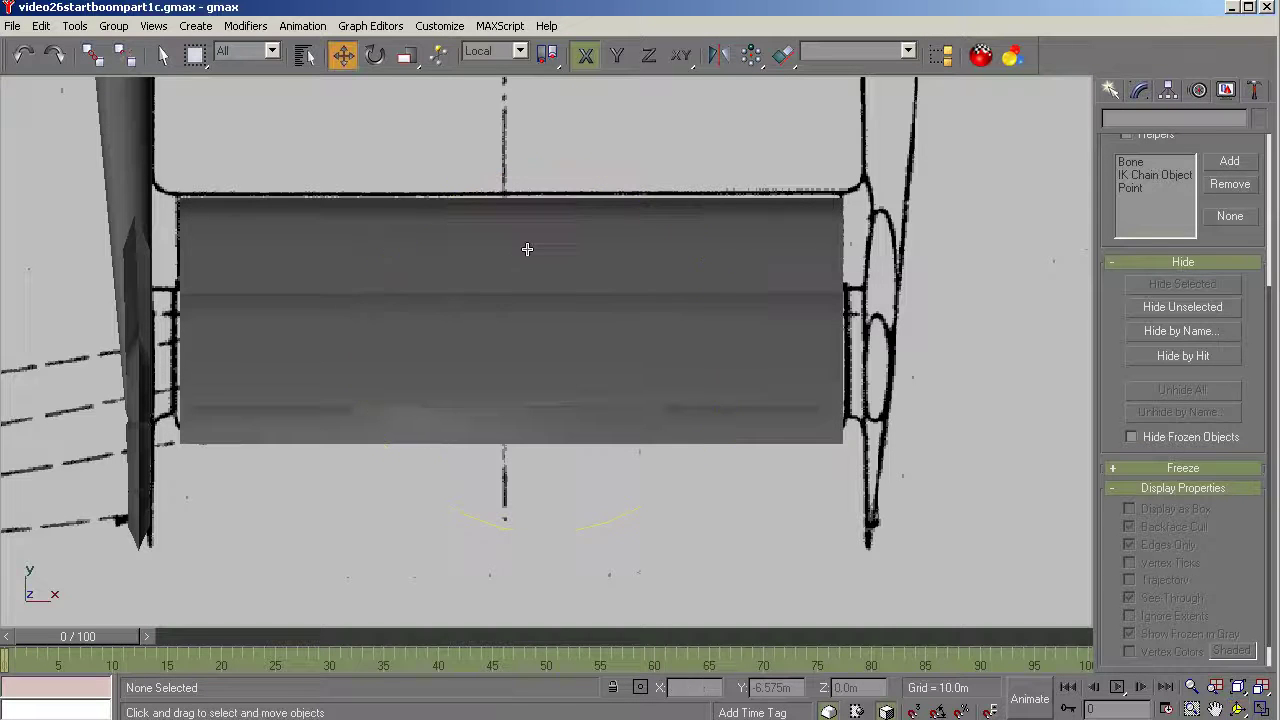
left_click(527, 241)
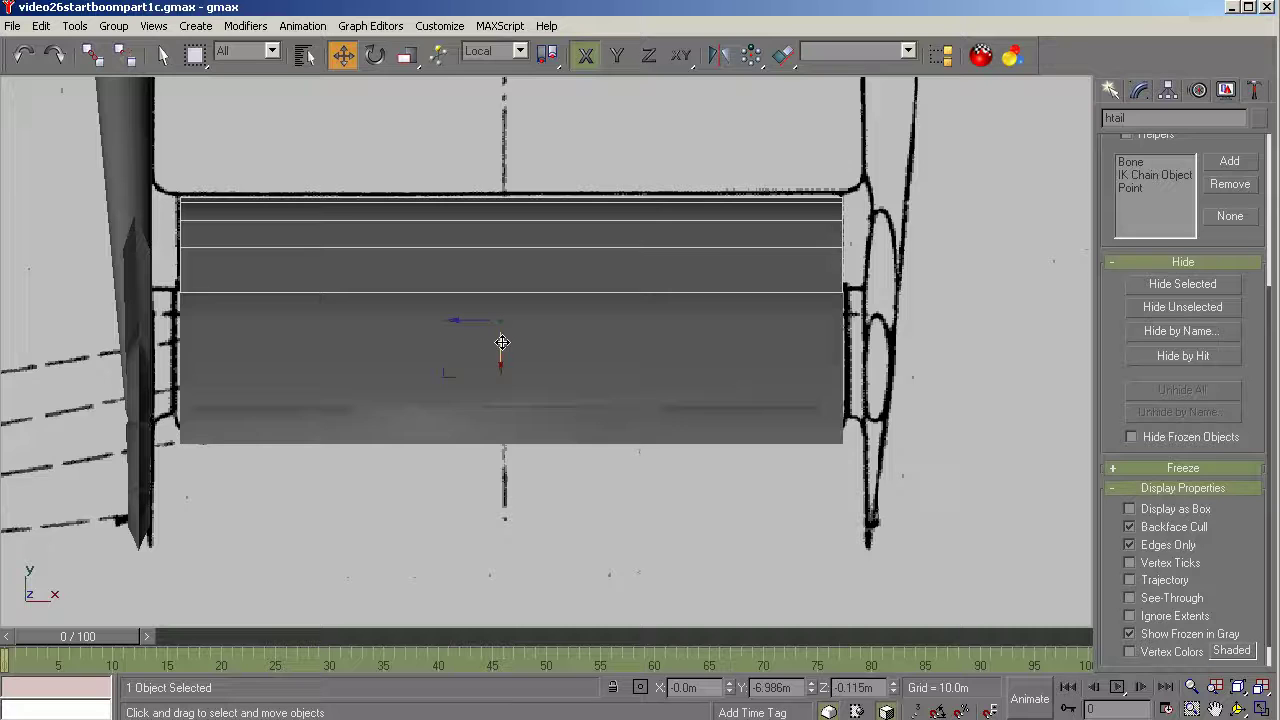
left_click_drag(501, 343, 501, 337)
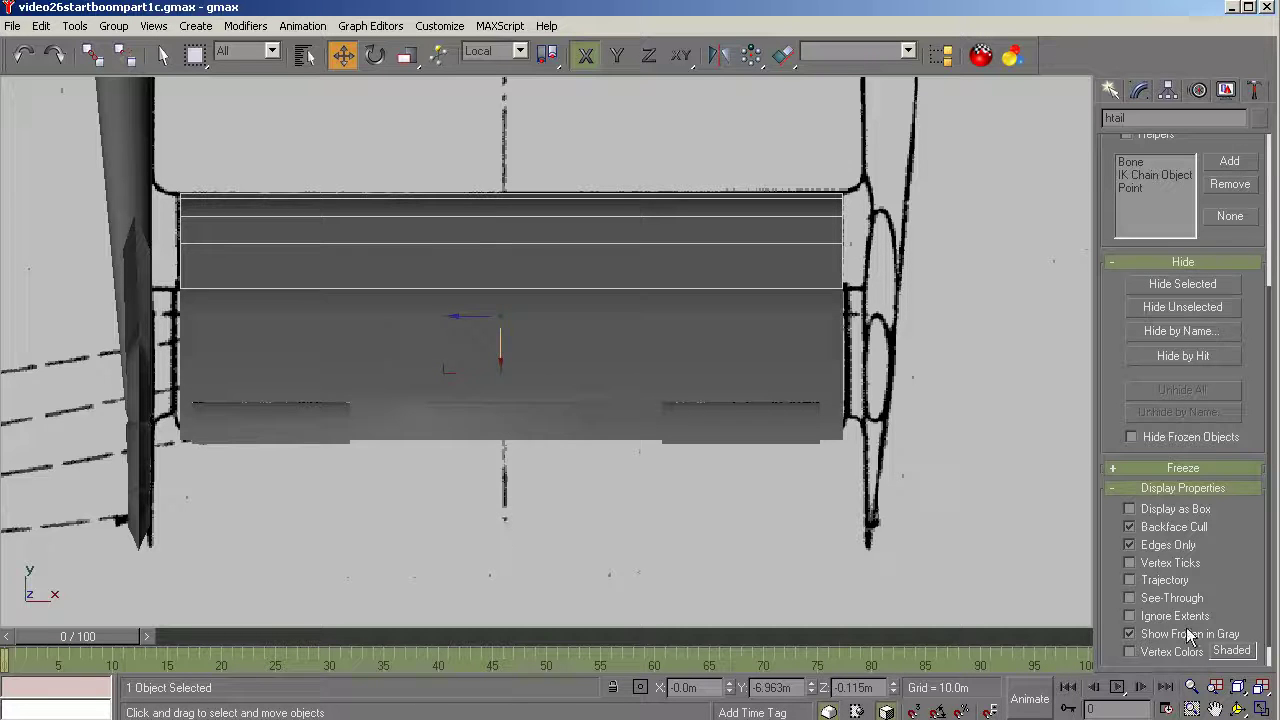
left_click(1238, 708)
mouse_move(597, 457)
left_mouse_down()
mouse_move(609, 443)
mouse_move(606, 457)
left_mouse_up()
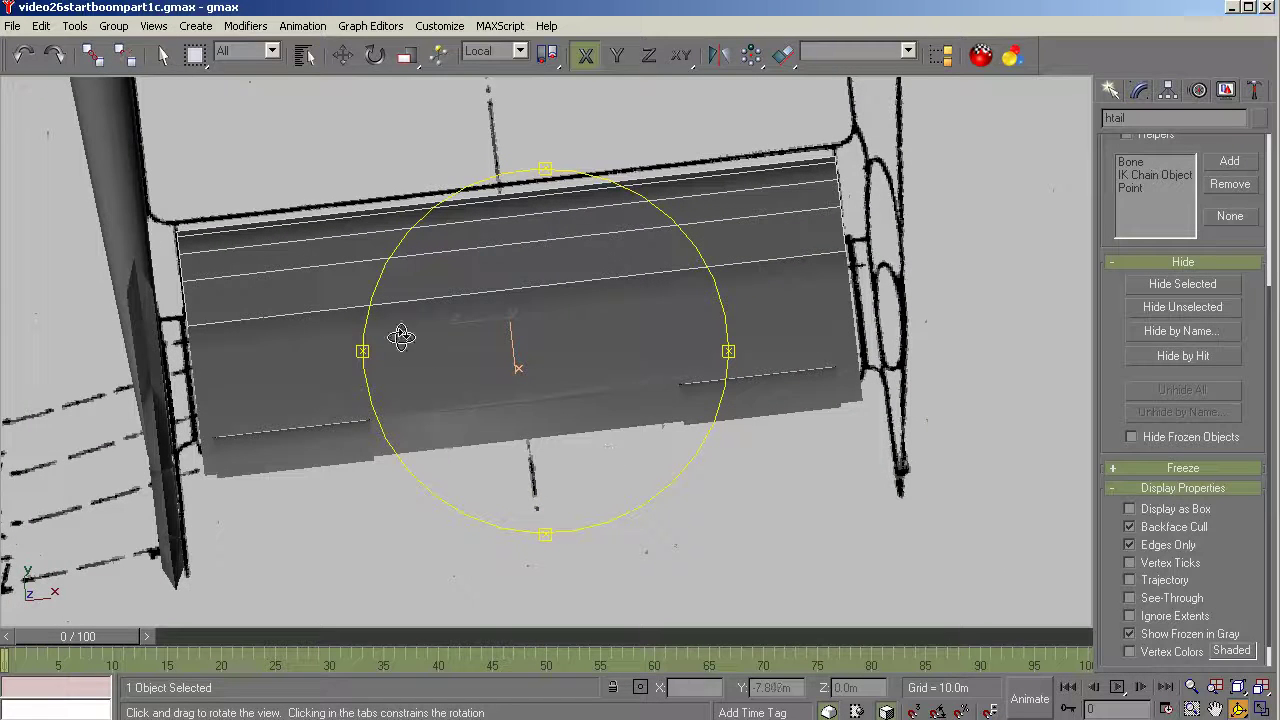
left_click(20, 57)
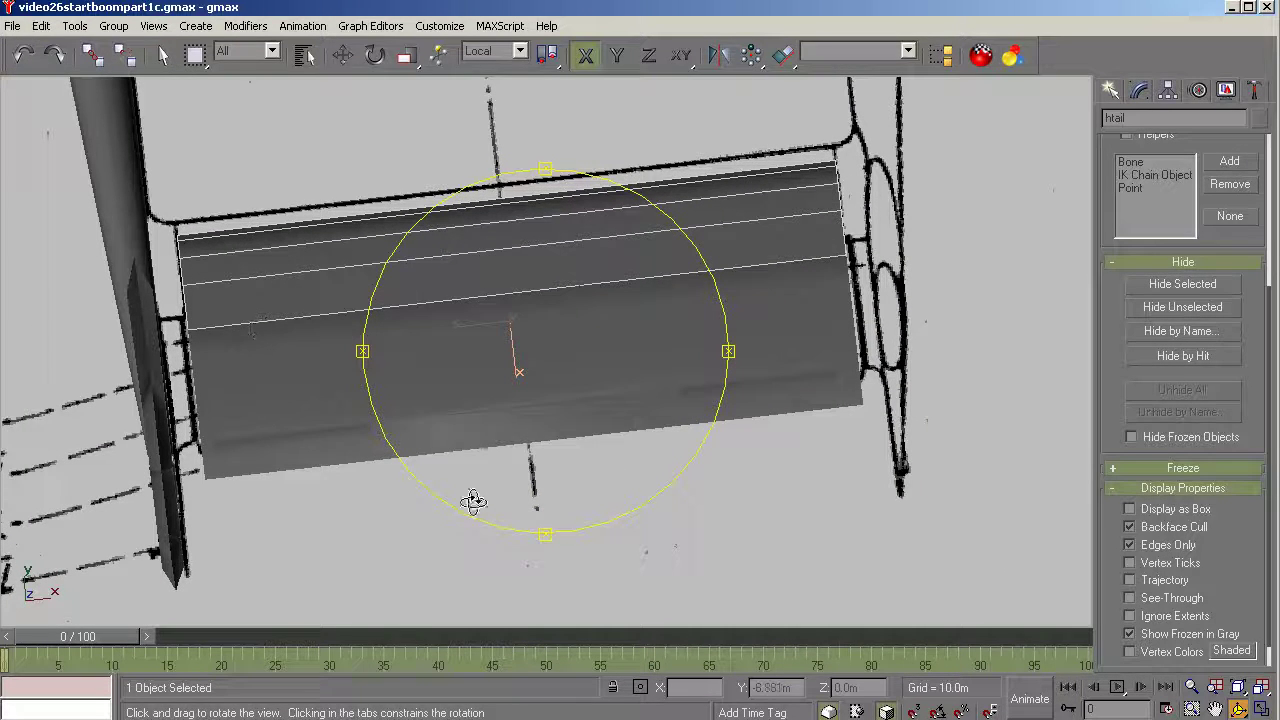
Select trimtab_elevator_01 and link it as a child to the elevator L-elevator_01, and leave linking mode.
key("w")
left_click(322, 444)
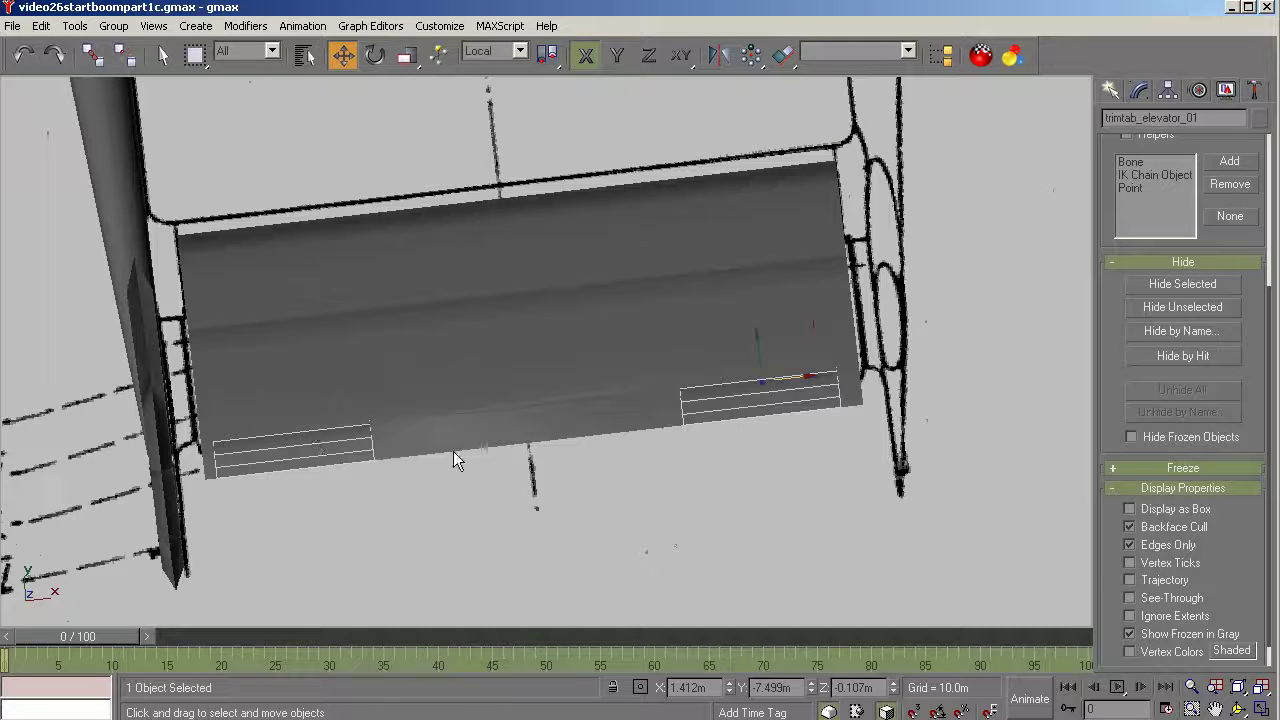
left_click(91, 55)
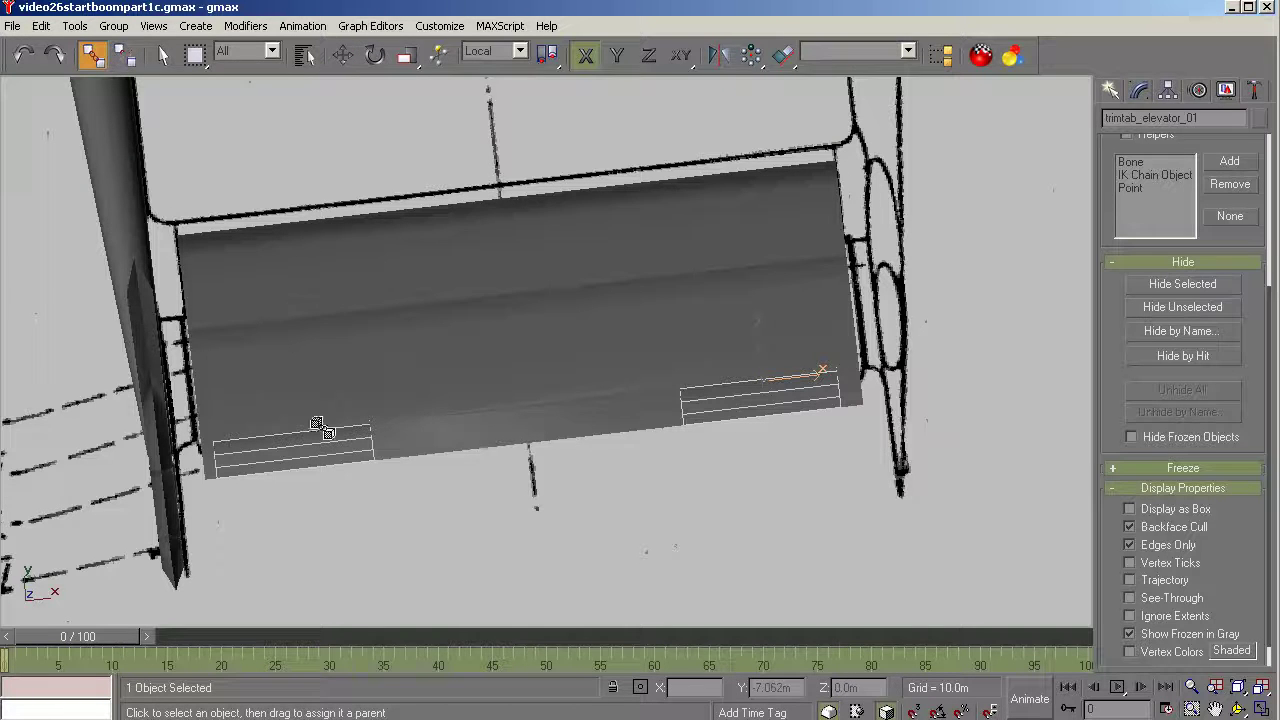
left_click_drag(323, 443, 350, 379)
left_click(163, 55)
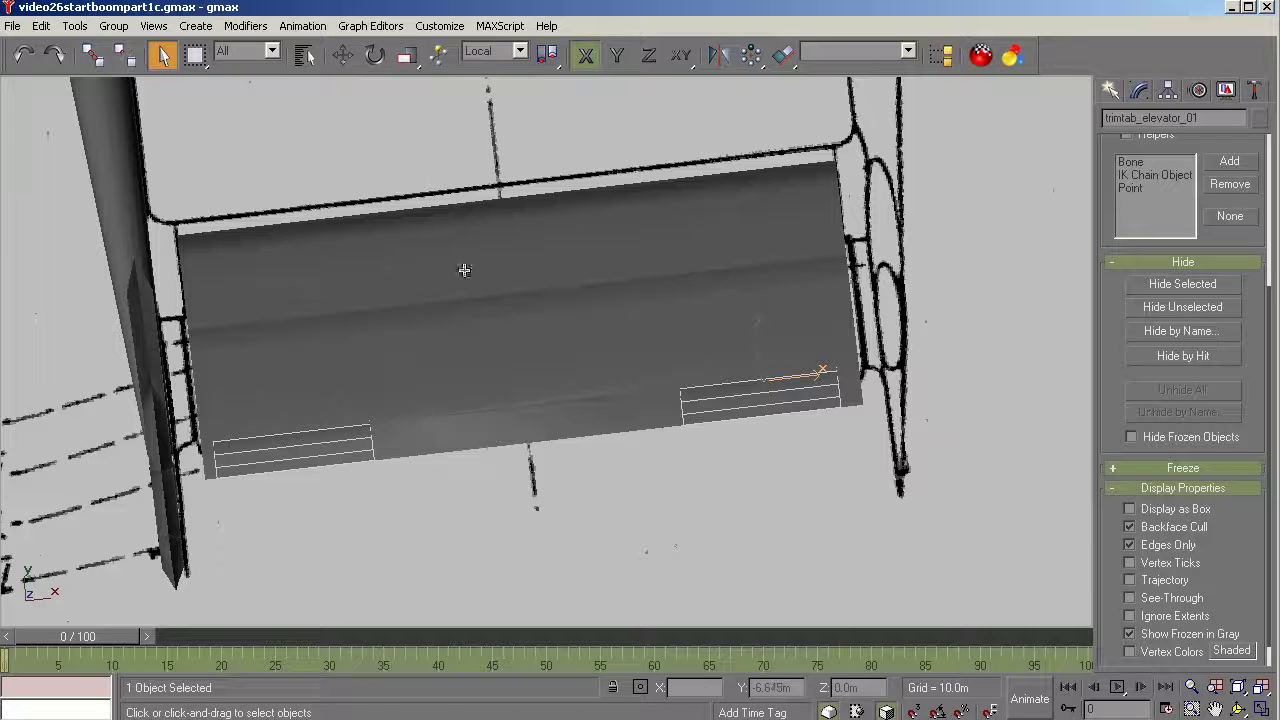
Test the linkage in the top view by moving htail slightly along its local X axis and back, deselect it and view the tail at an angle.
key("t")
key("z")
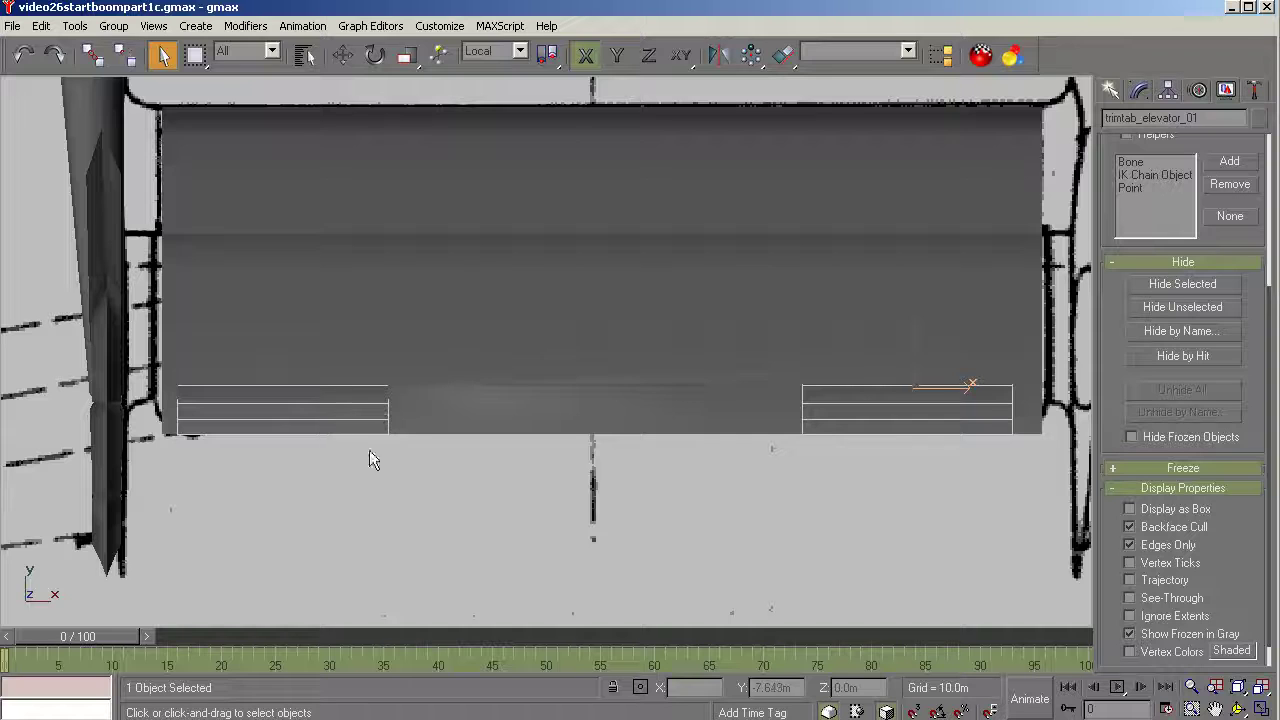
left_click(342, 56)
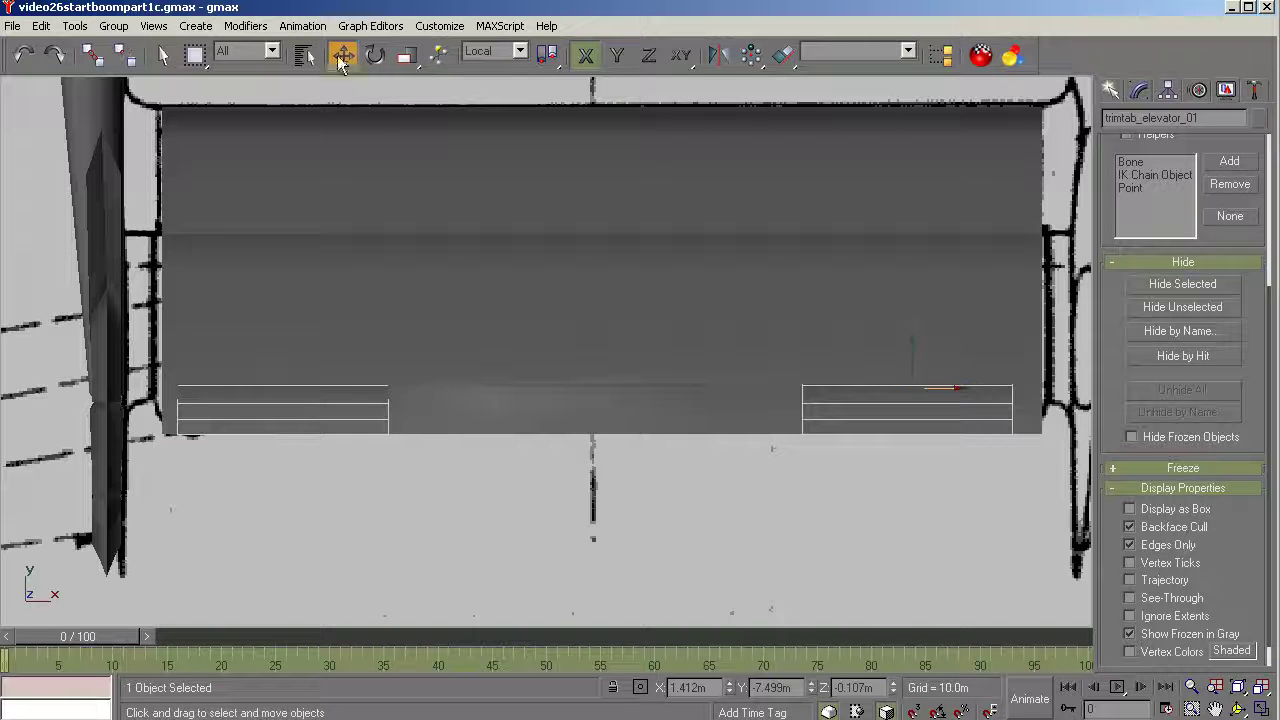
left_click(818, 137)
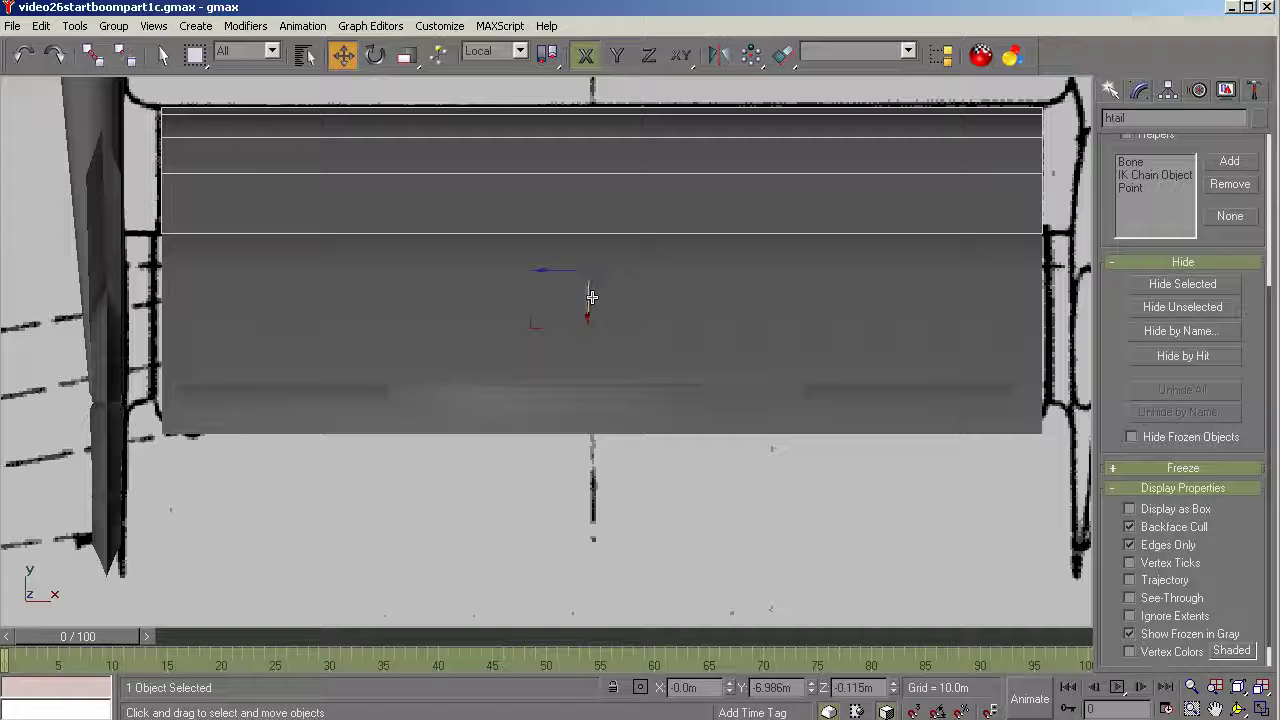
left_click_drag(591, 296, 591, 297)
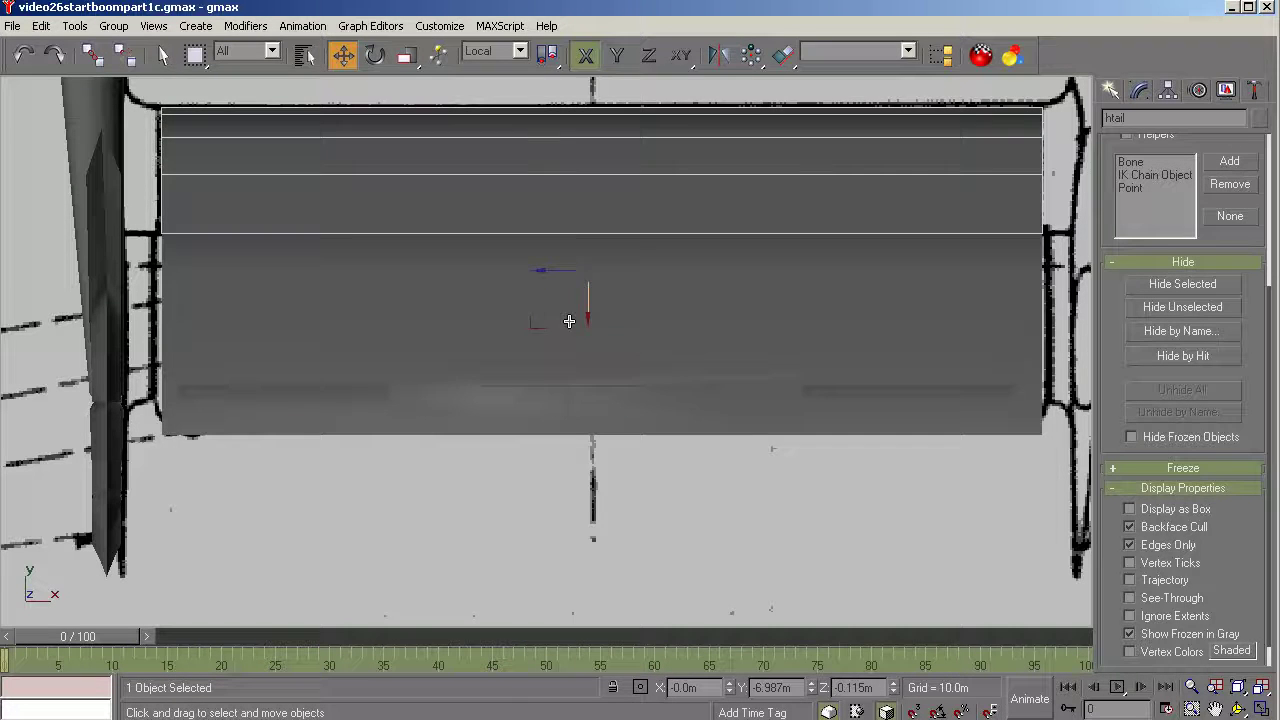
left_click(459, 524)
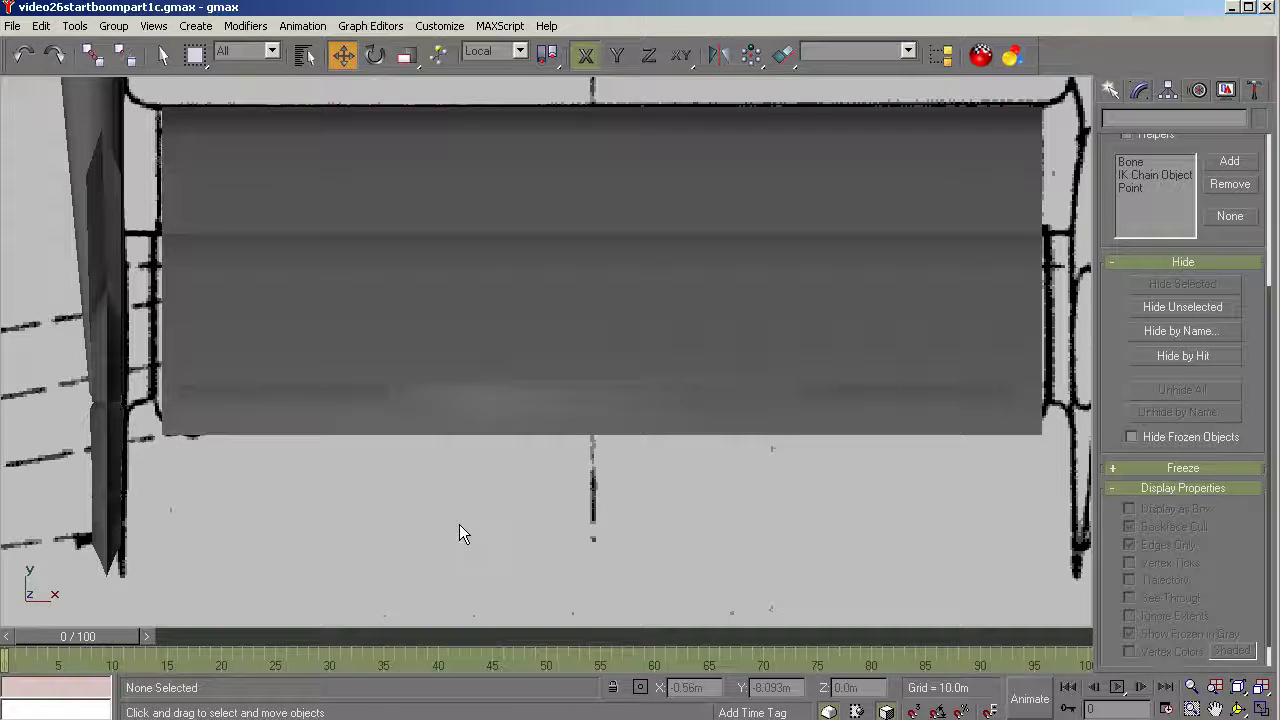
left_click(1238, 708)
left_click_drag(511, 429, 478, 399)
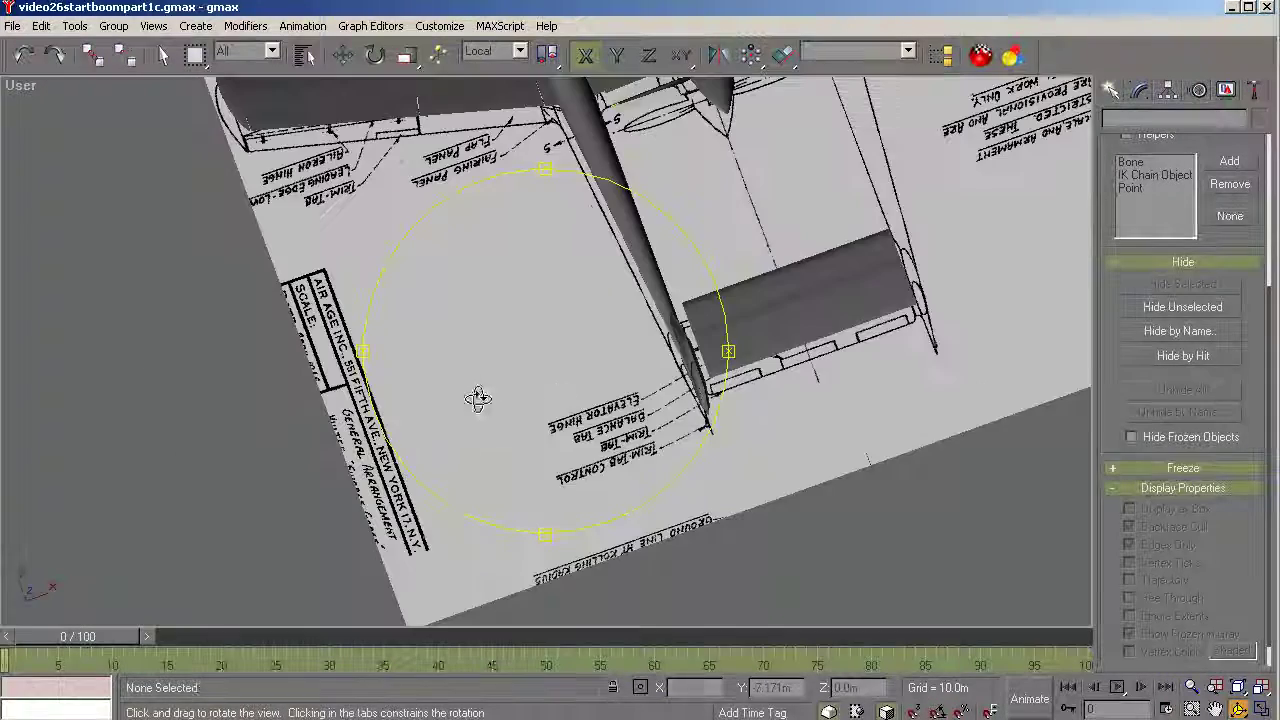
Select boom-l in the top view and check its place in the object hierarchy list without changing the selection.
left_click_drag(563, 380, 537, 399)
left_click_drag(538, 391, 565, 373)
key("t")
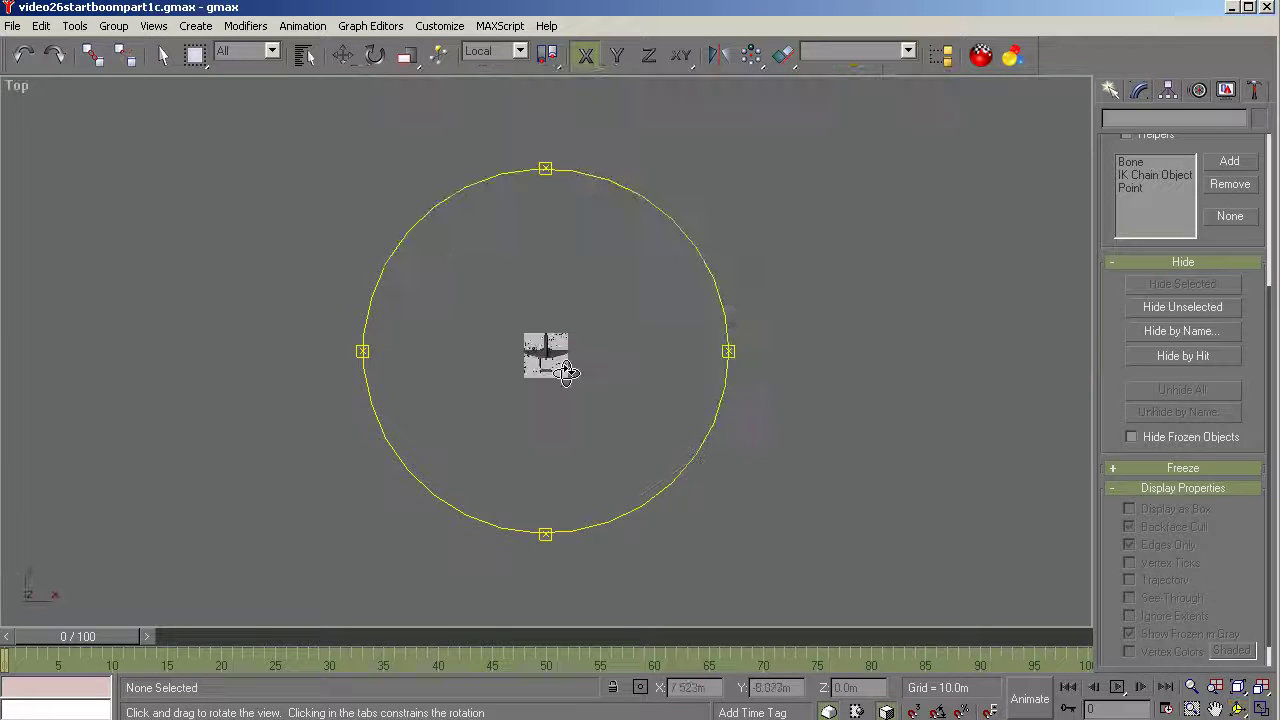
scroll(566, 373, "up", 3)
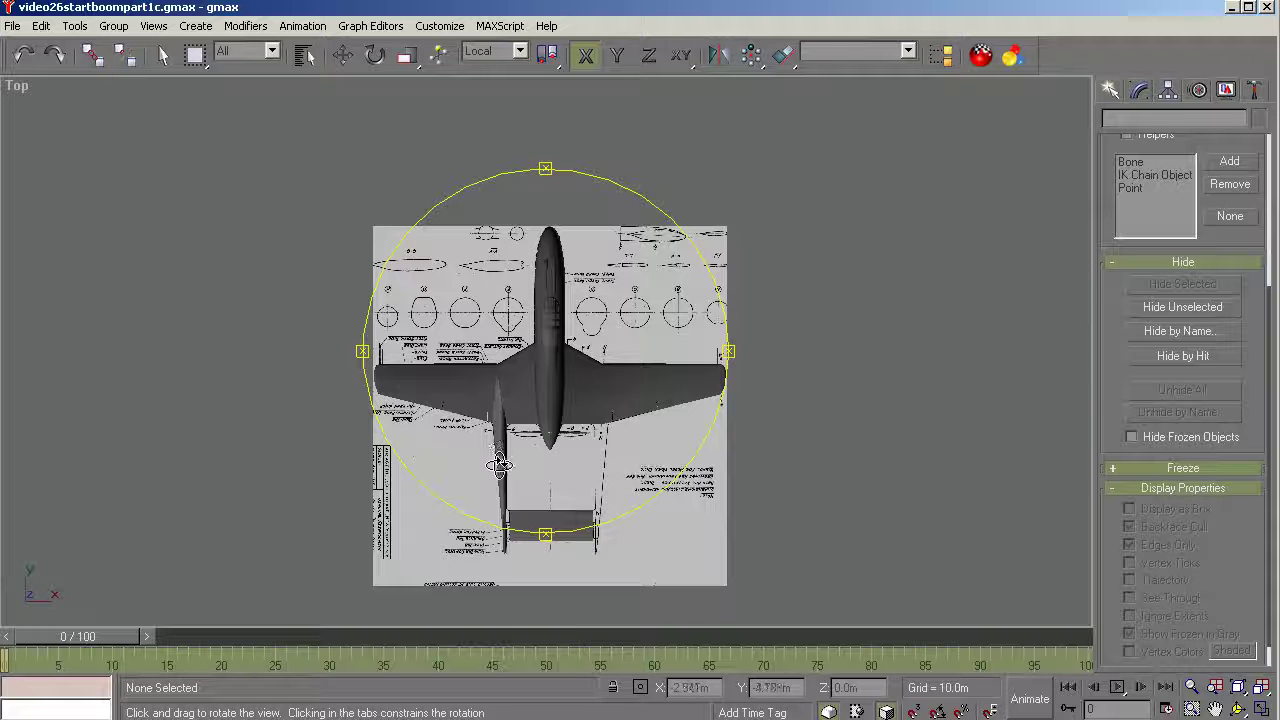
key("w")
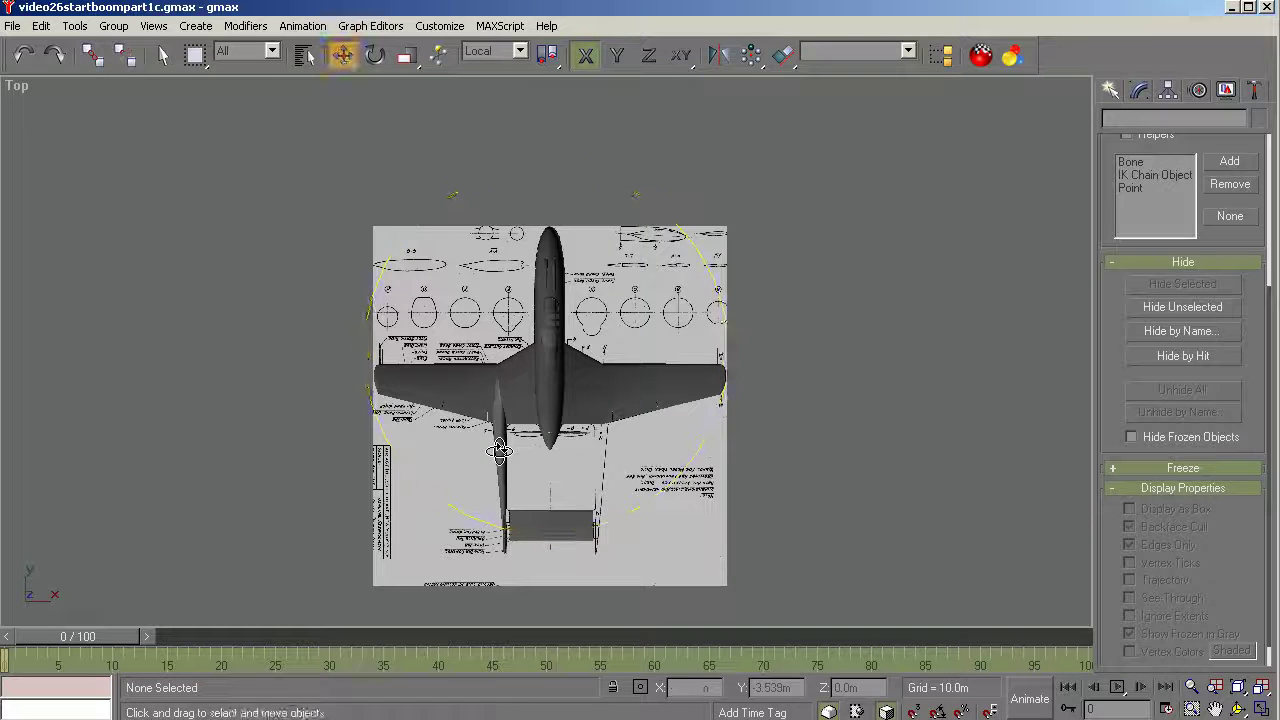
left_click(500, 452)
scroll(505, 410, "up", 3)
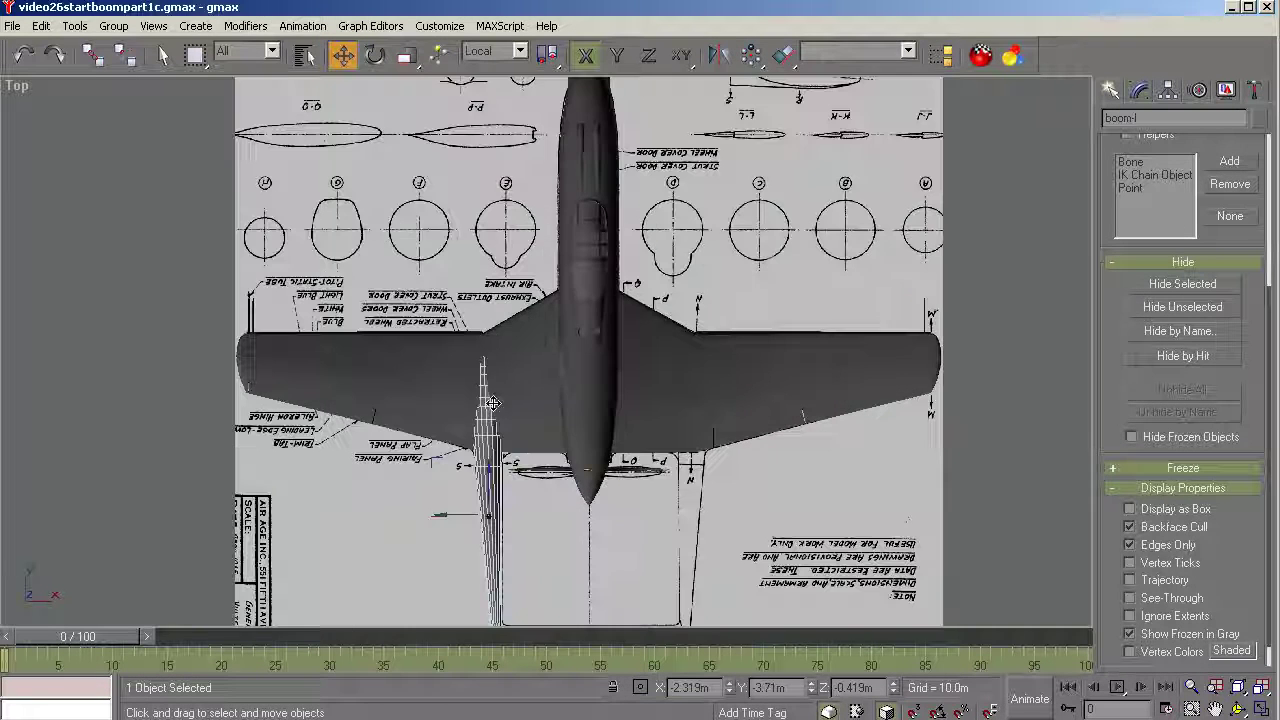
scroll(462, 370, "down", 3)
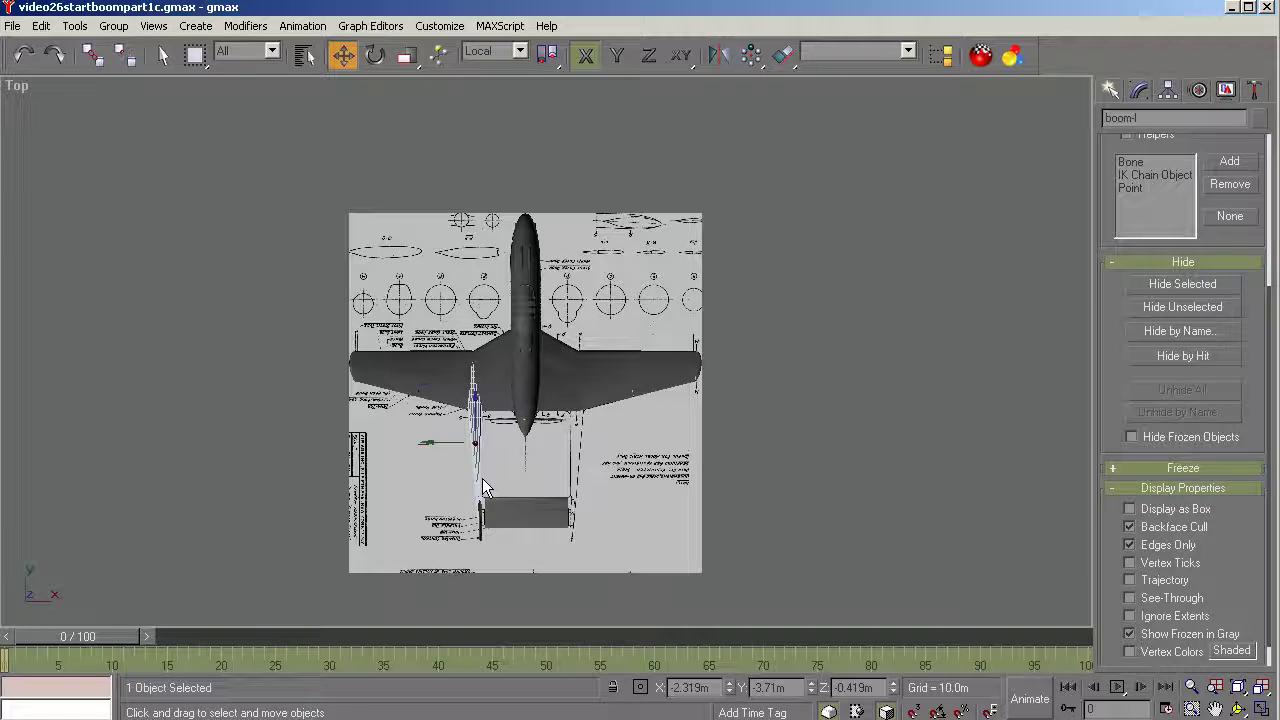
scroll(462, 508, "up", 5)
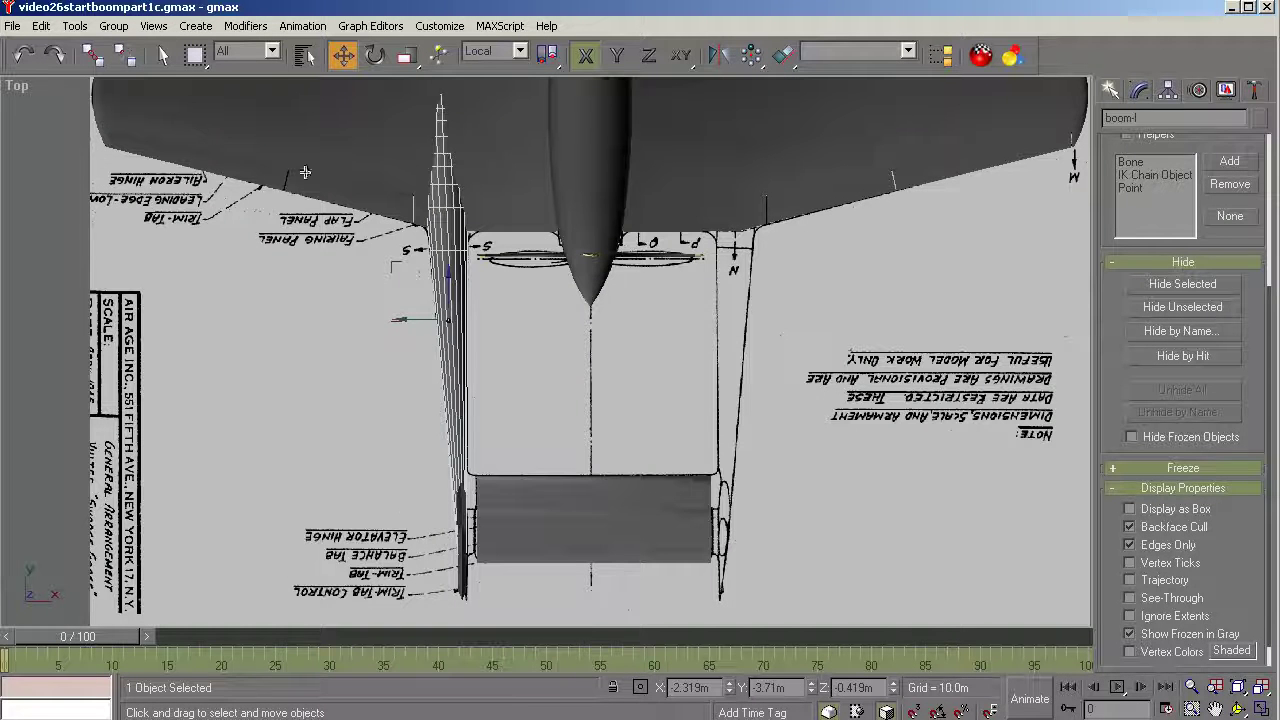
left_click(305, 55)
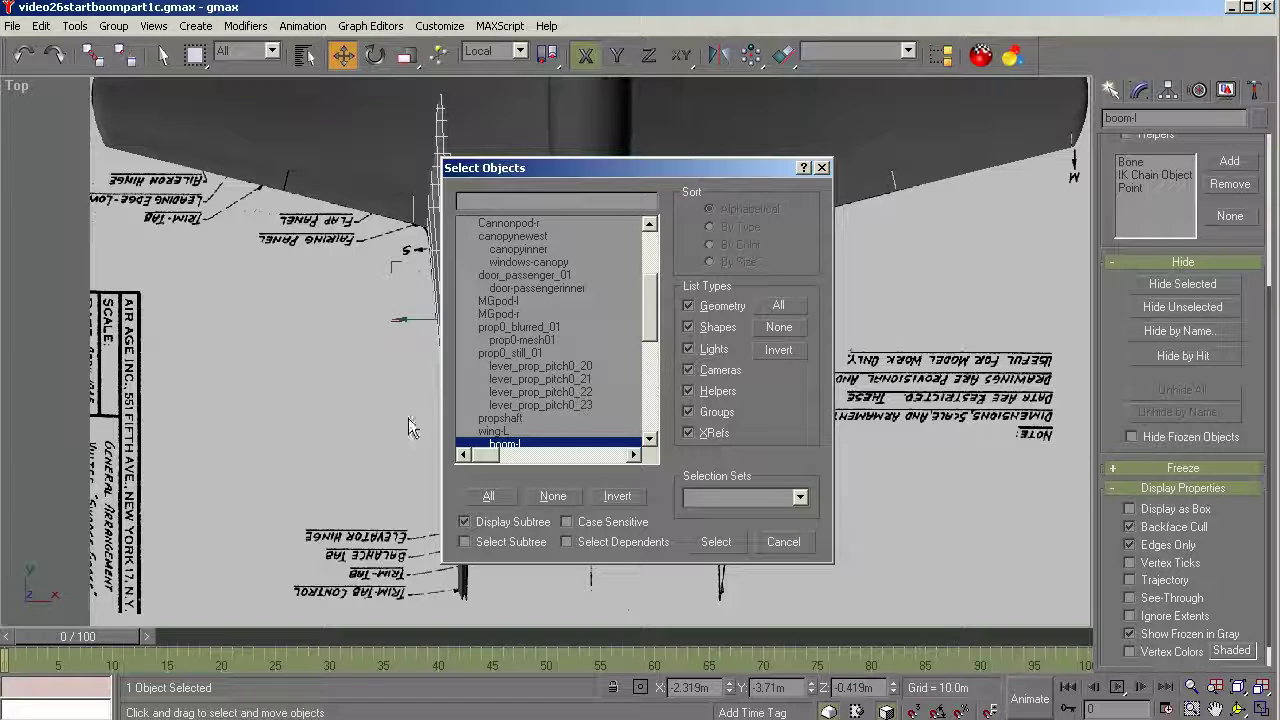
left_click(787, 543)
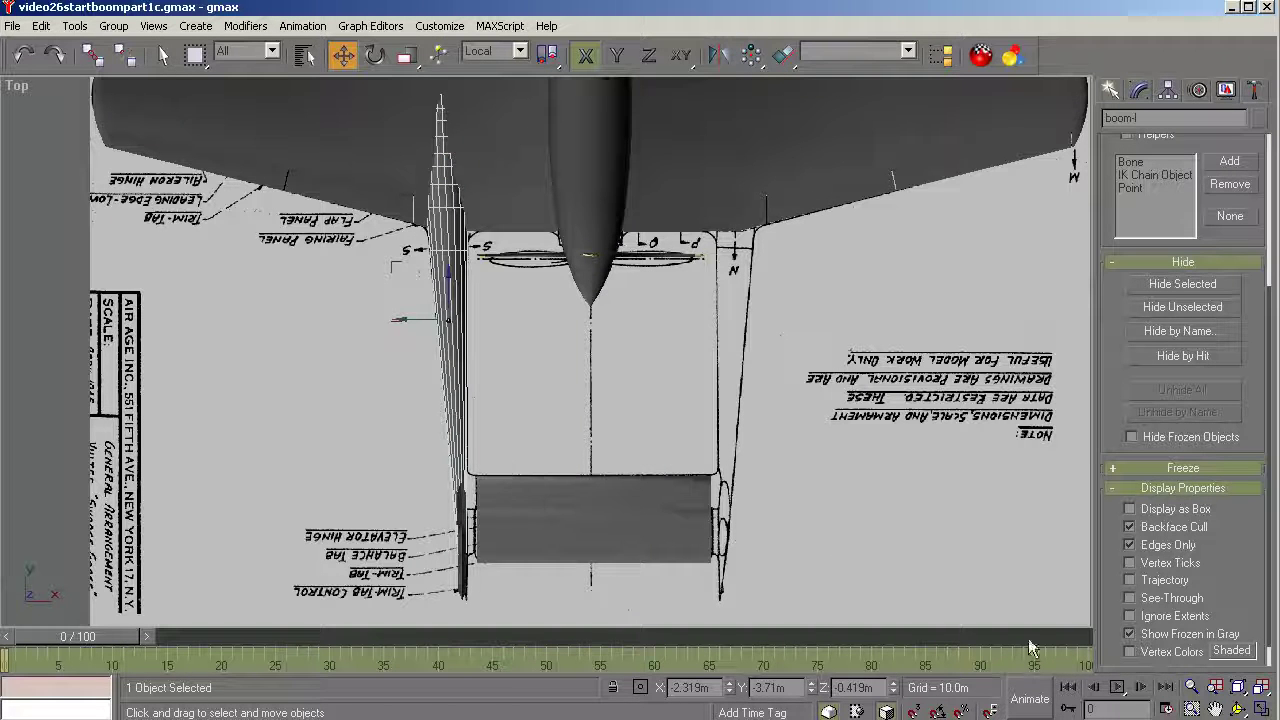
Select the horizontal tail htail, link it as a child to boom-l, and leave linking mode.
left_click(1238, 708)
left_click_drag(556, 472, 612, 216)
scroll(303, 143, "up", 2)
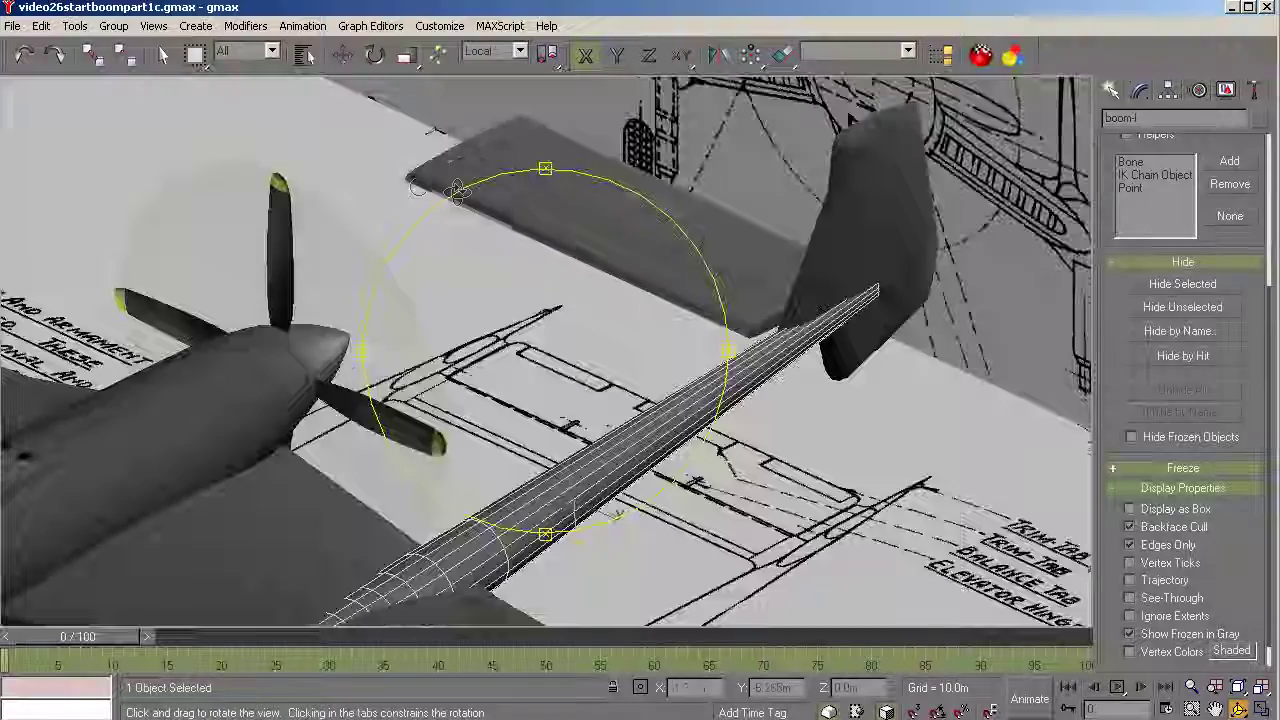
scroll(459, 196, "down", 1)
left_click_drag(522, 280, 238, 320)
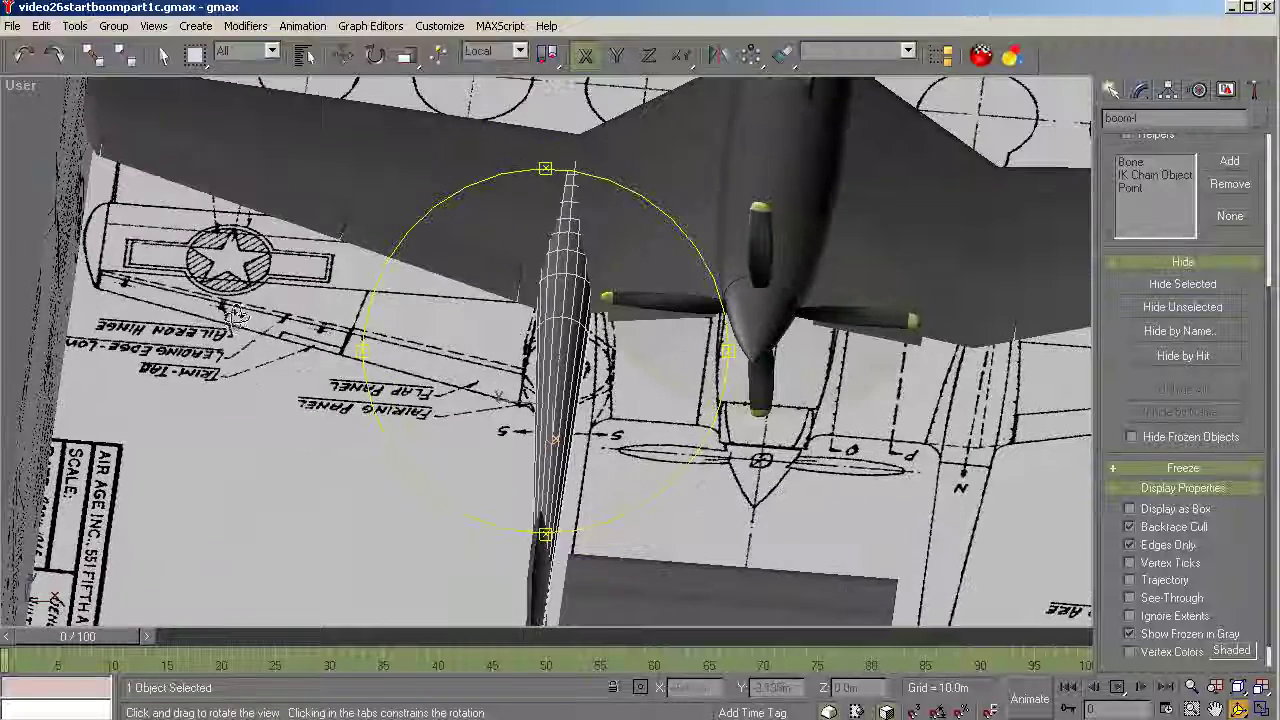
right_click(530, 517)
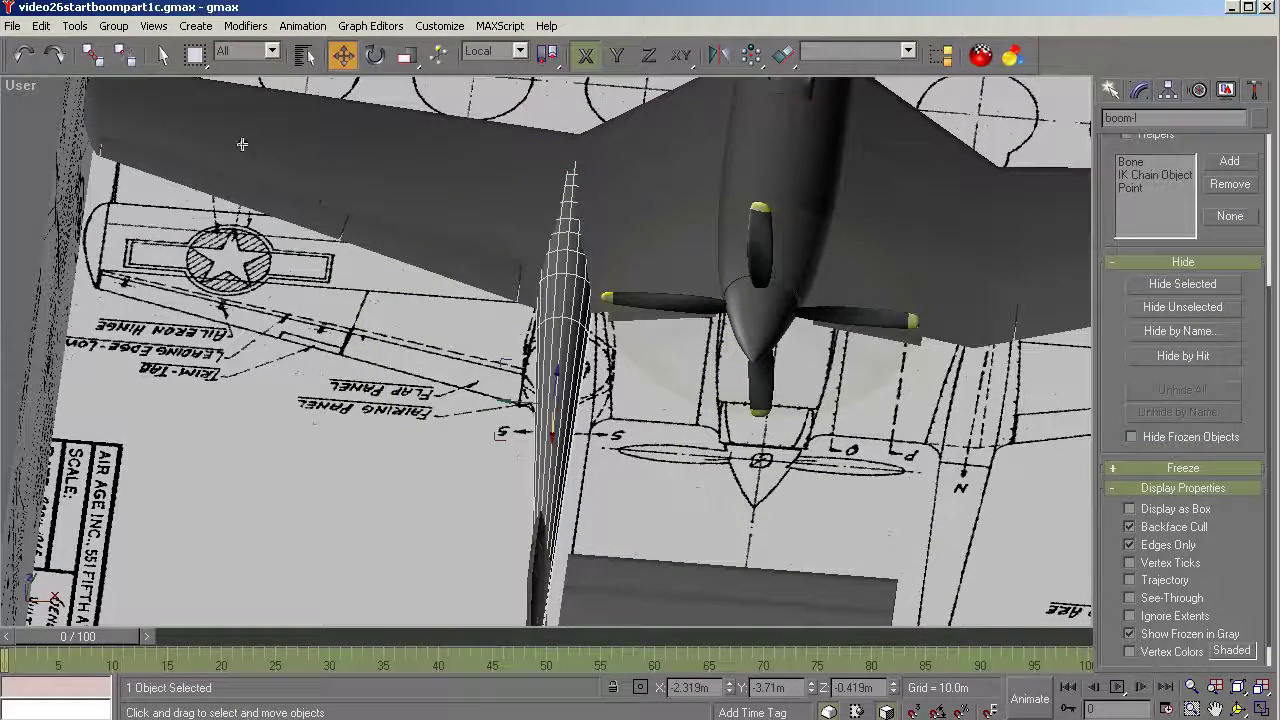
left_click(163, 55)
left_click(622, 567)
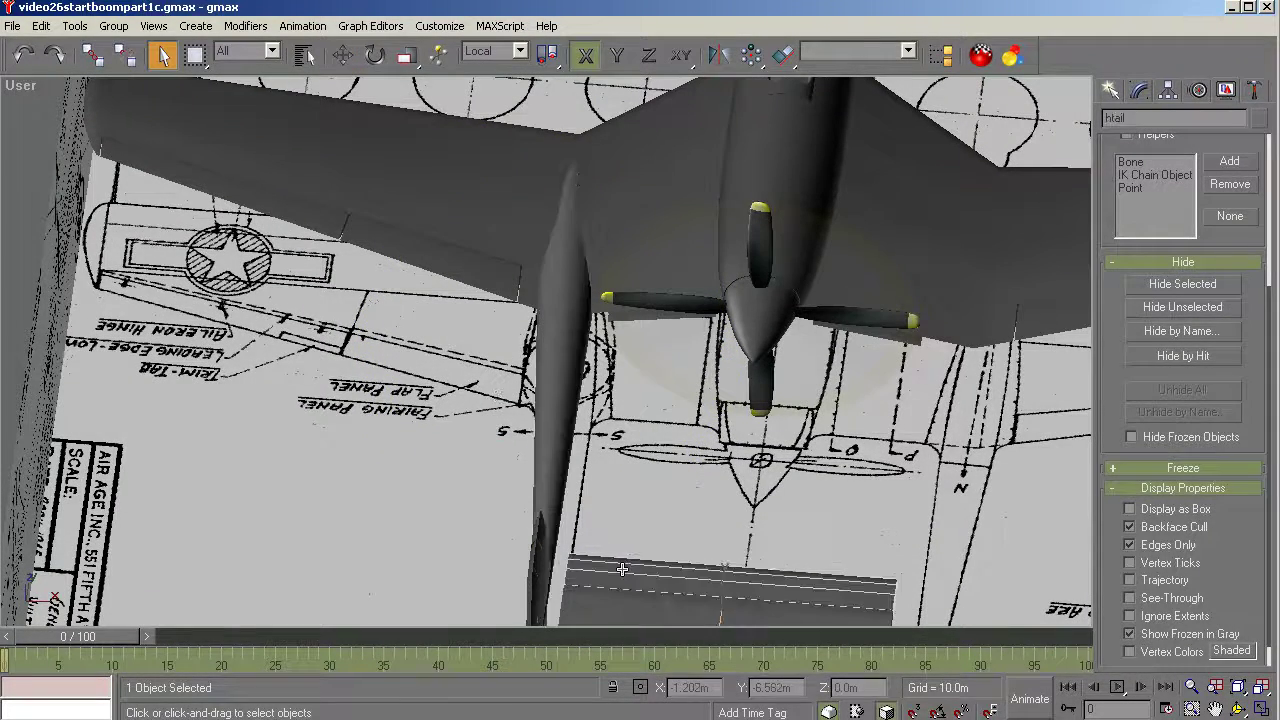
left_click(93, 55)
left_click_drag(650, 575, 537, 430)
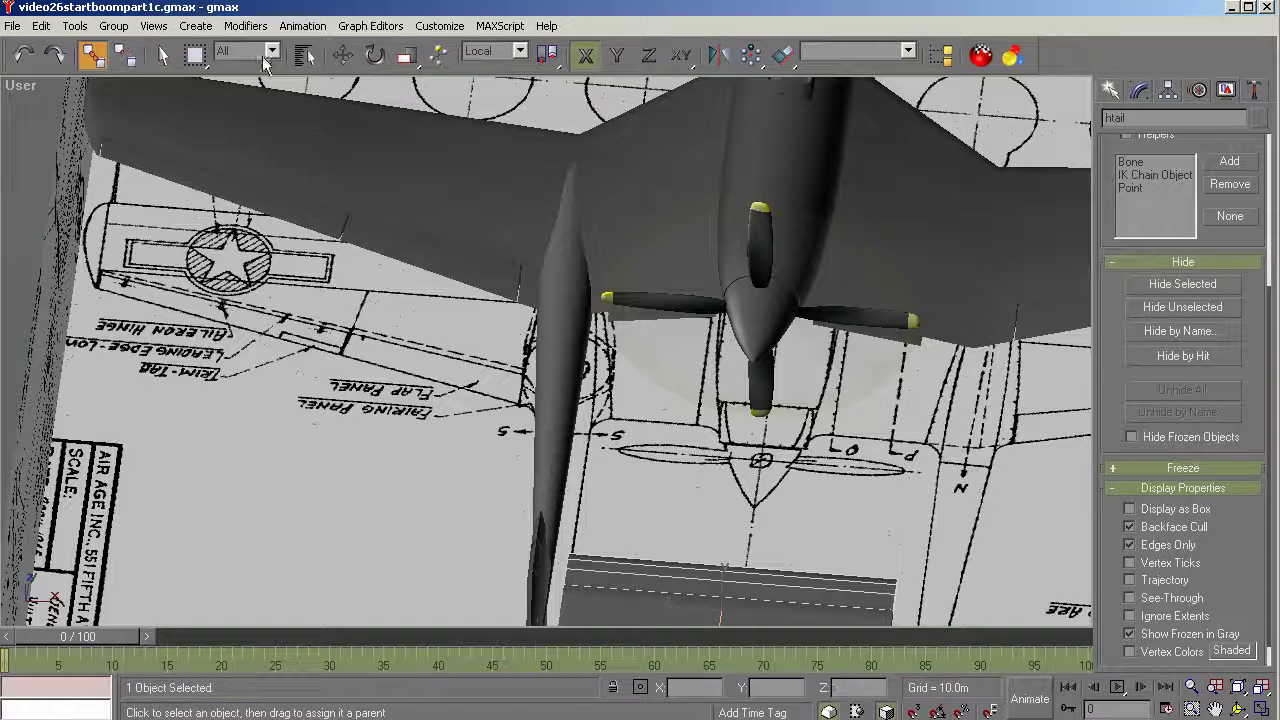
left_click(163, 55)
Pick vtail-l by name from the object list, link it as a child to boom-l, and leave linking mode.
left_click(305, 55)
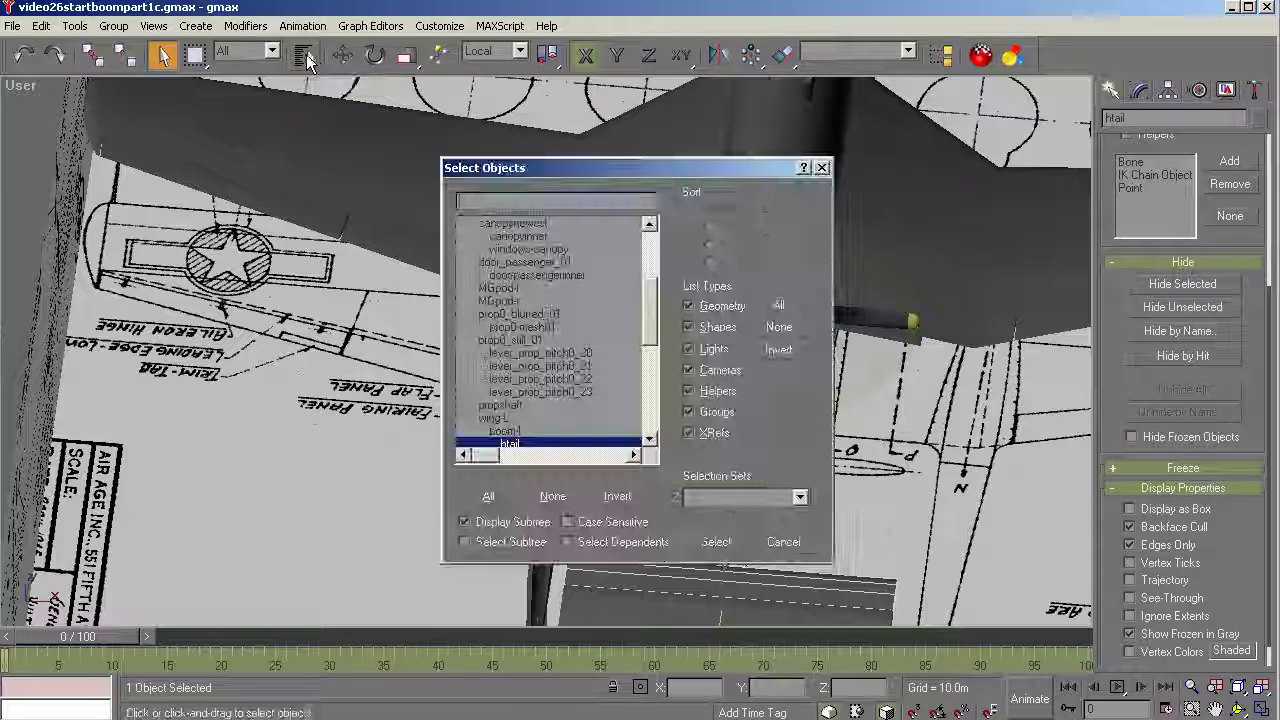
left_click_drag(647, 333, 652, 433)
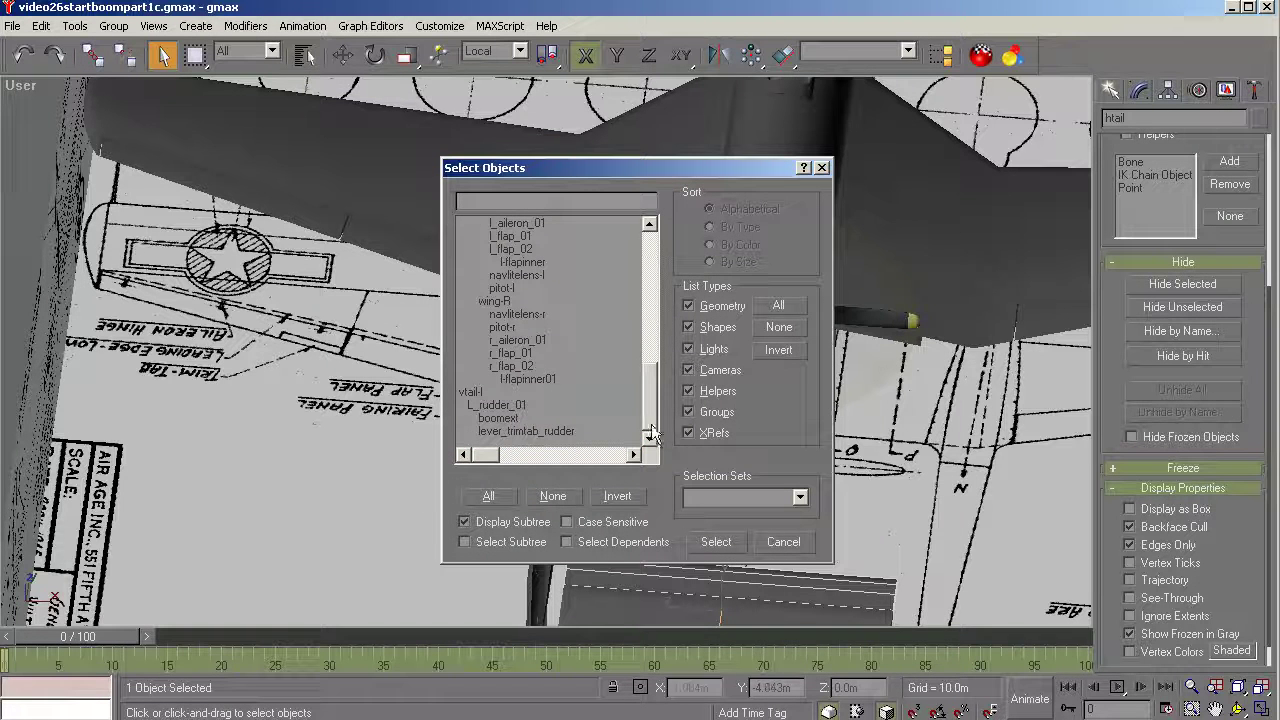
left_click(470, 393)
left_click(717, 543)
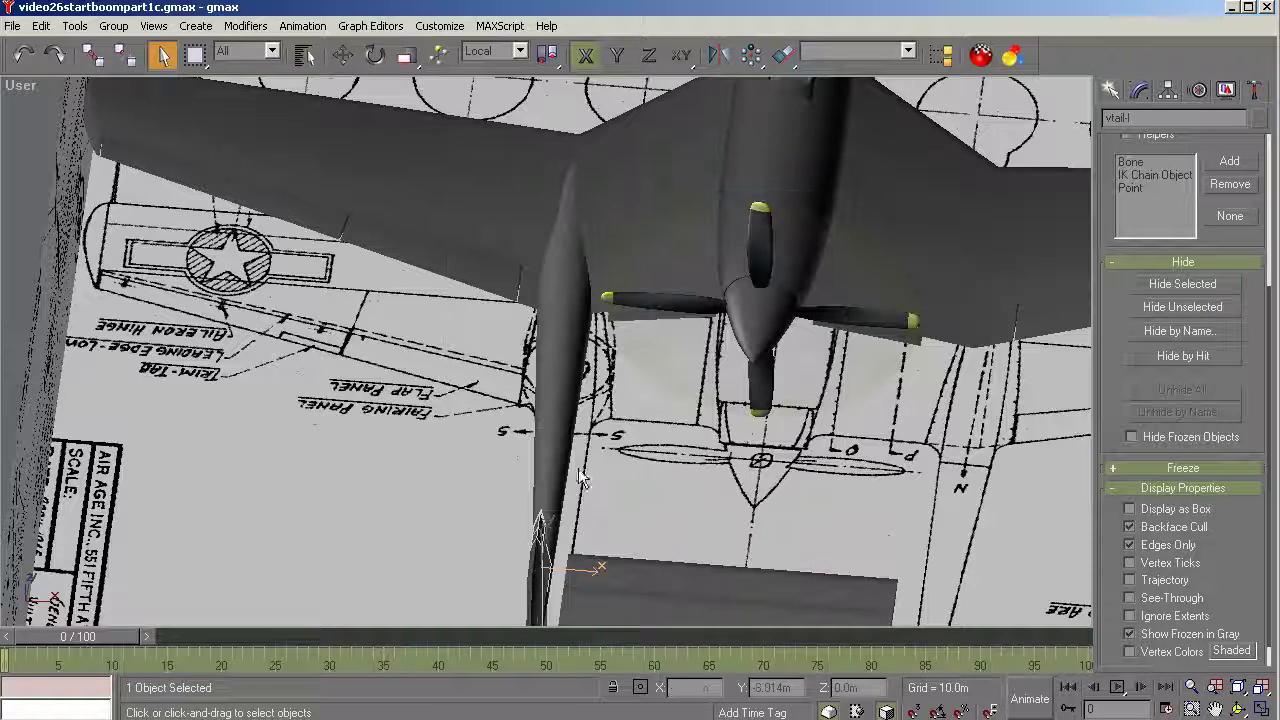
left_click(93, 56)
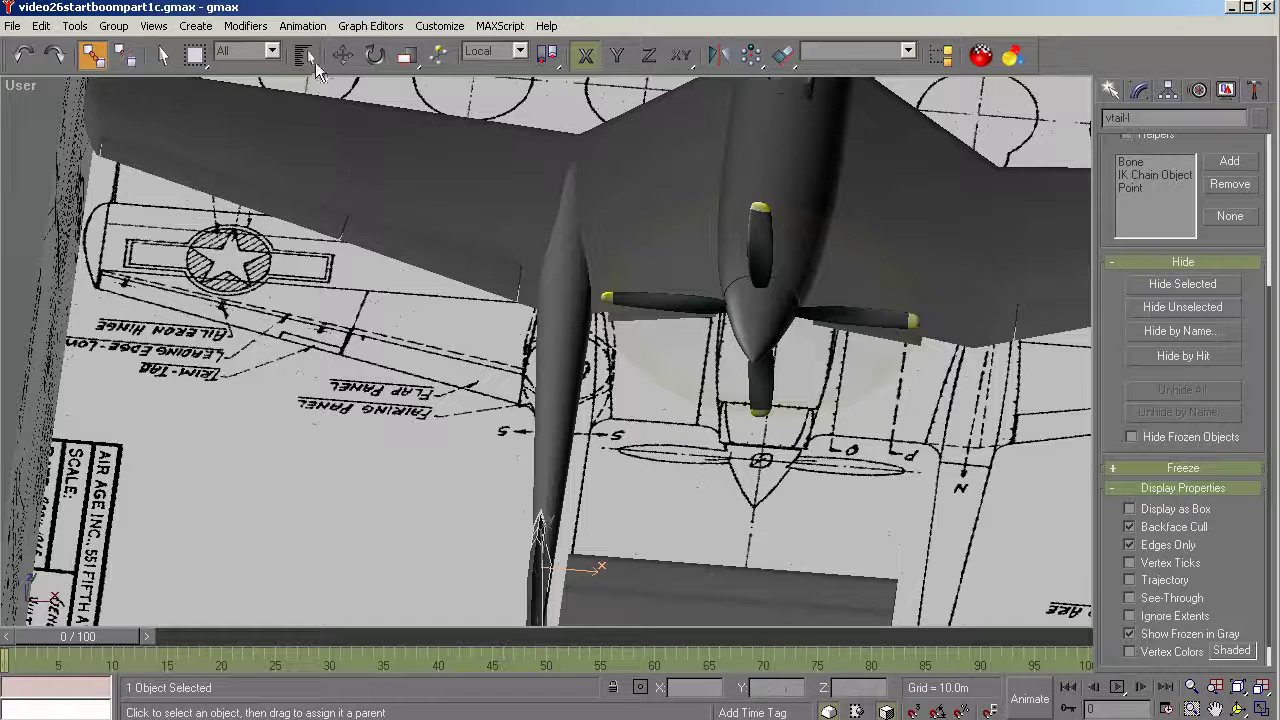
left_click(163, 56)
Review the object hierarchy list for the tail parts' parents and any unlinked objects, and deselect everything.
left_click(306, 57)
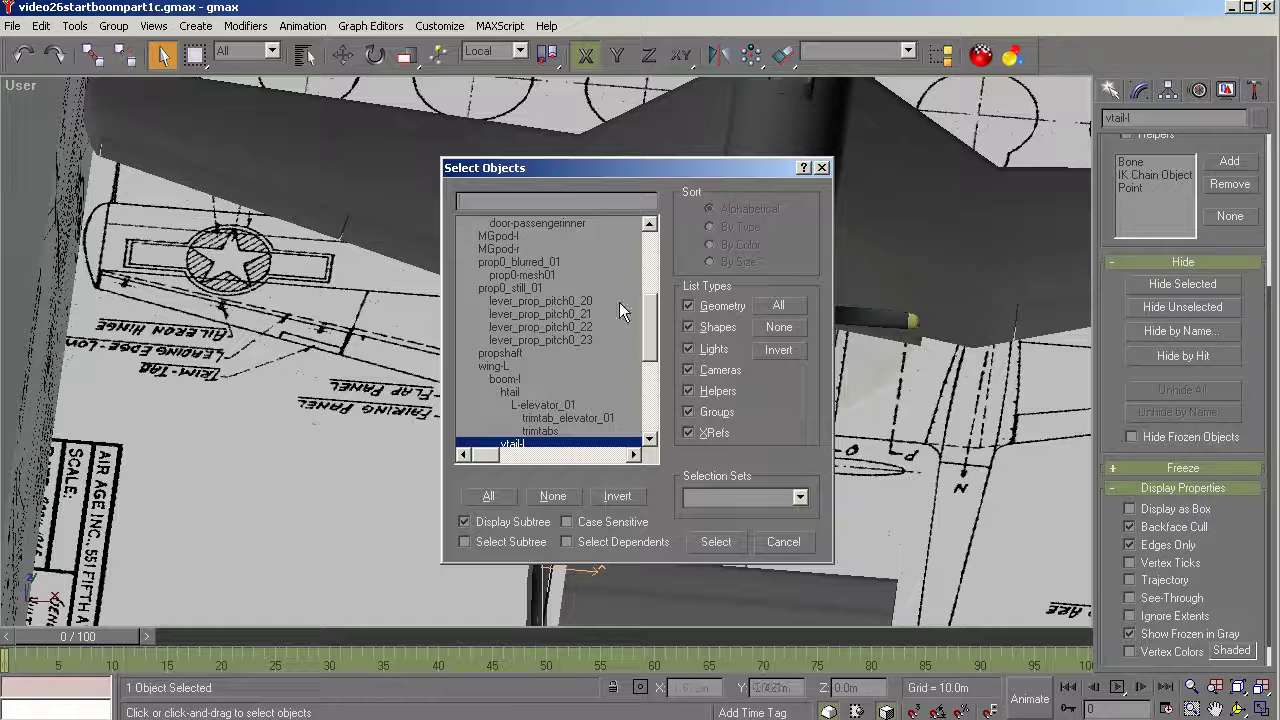
left_click_drag(649, 320, 653, 257)
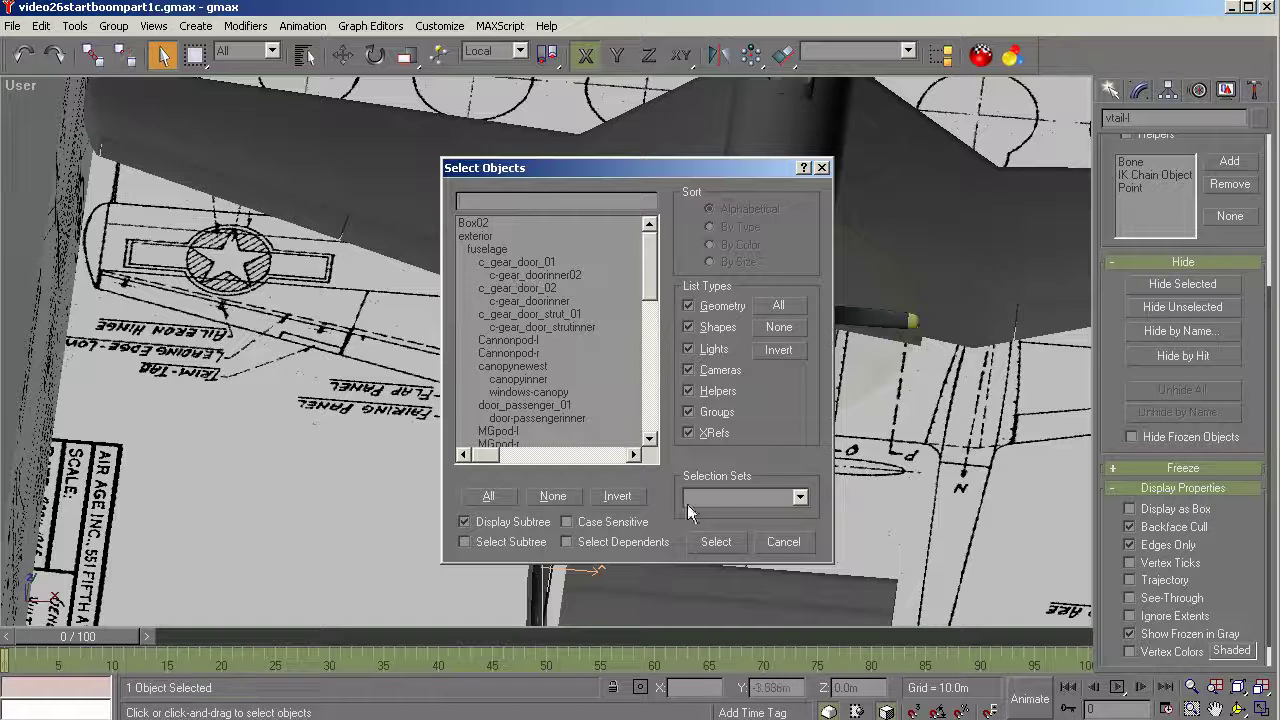
left_click(783, 542)
left_click(817, 503)
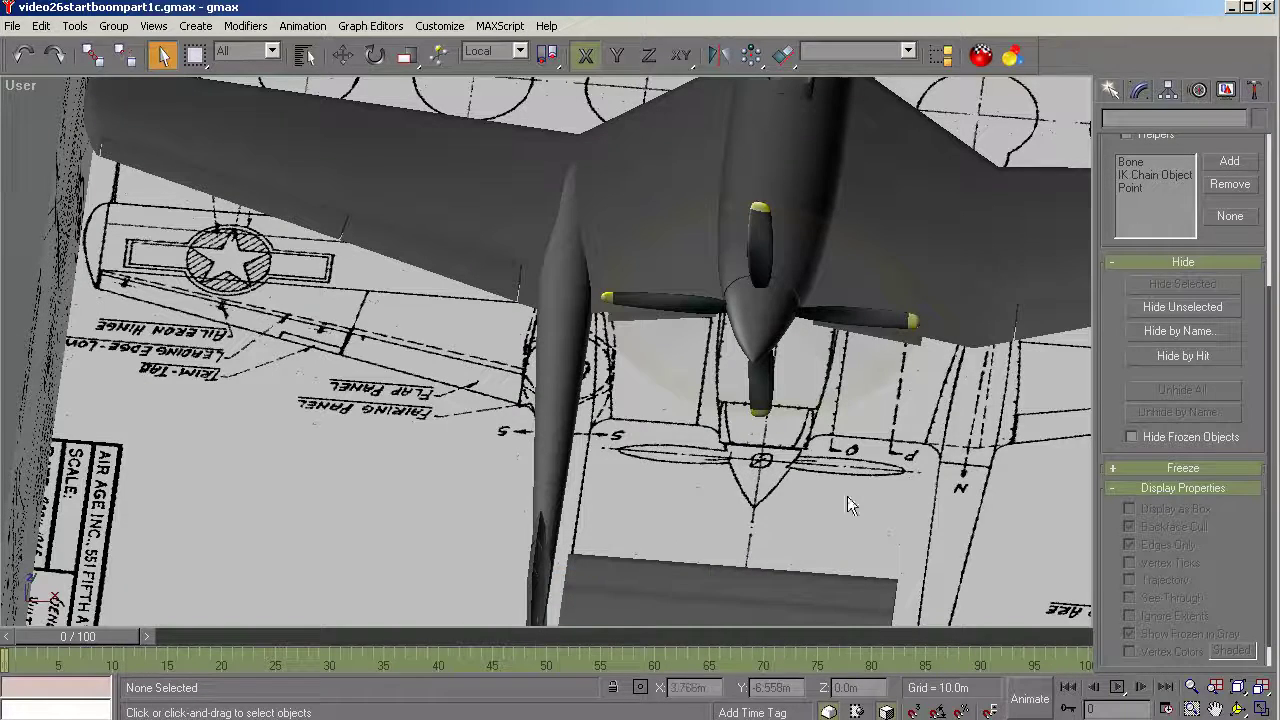
Inspect the boom, vertical tail and horizontal tail from several angles together with the wing and fuselage.
left_click(1238, 708)
left_click_drag(647, 482, 620, 433)
scroll(620, 433, "down", 5)
left_click_drag(488, 420, 679, 392)
scroll(745, 182, "up", 6)
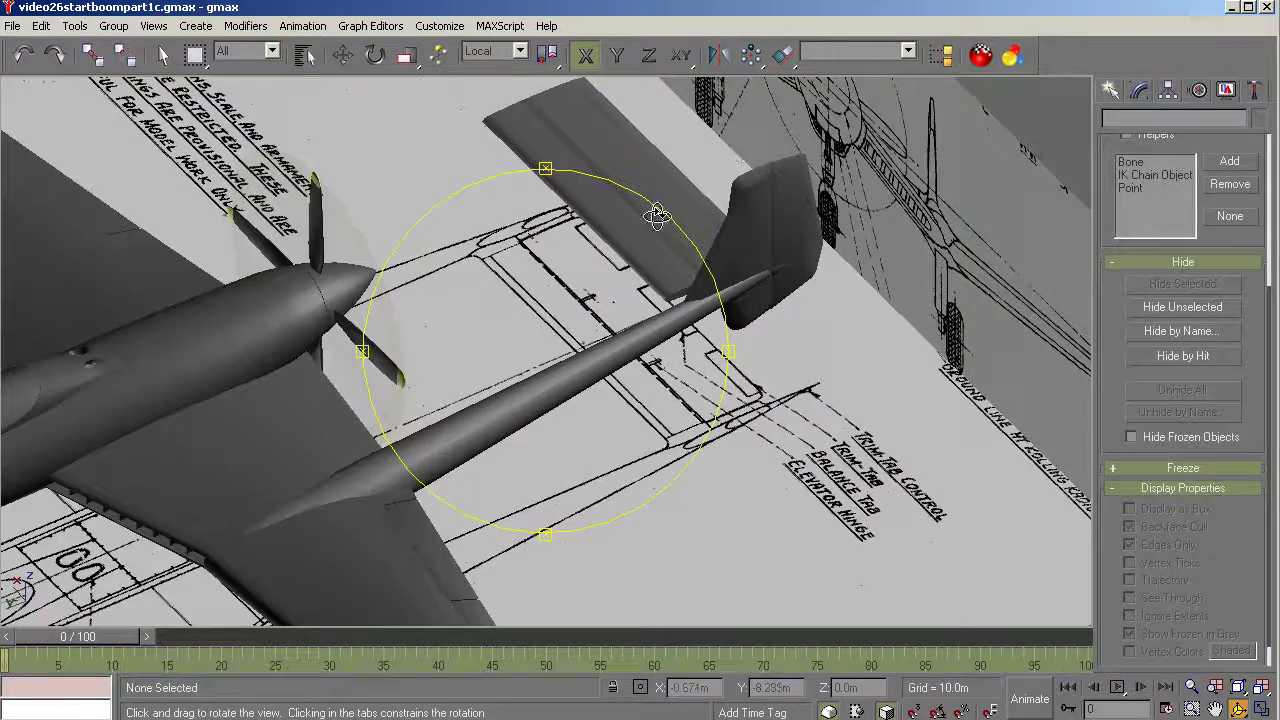
left_click_drag(555, 264, 586, 252)
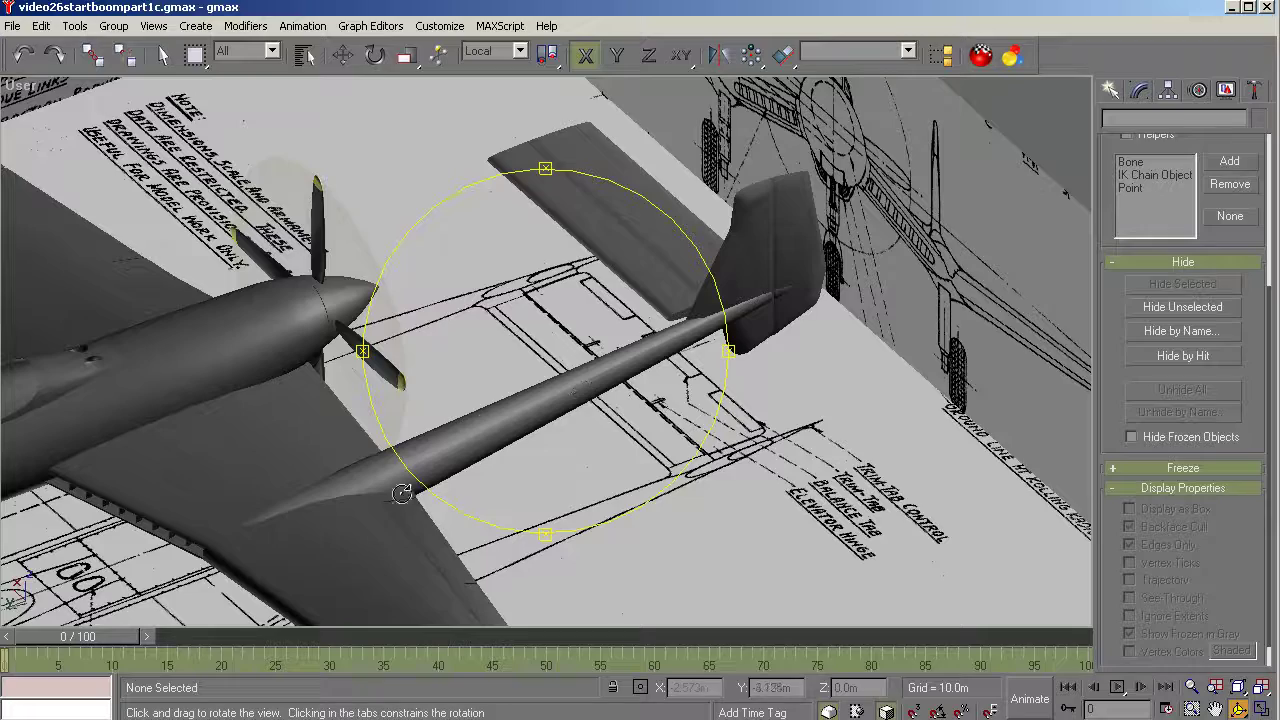
left_click_drag(634, 271, 614, 271)
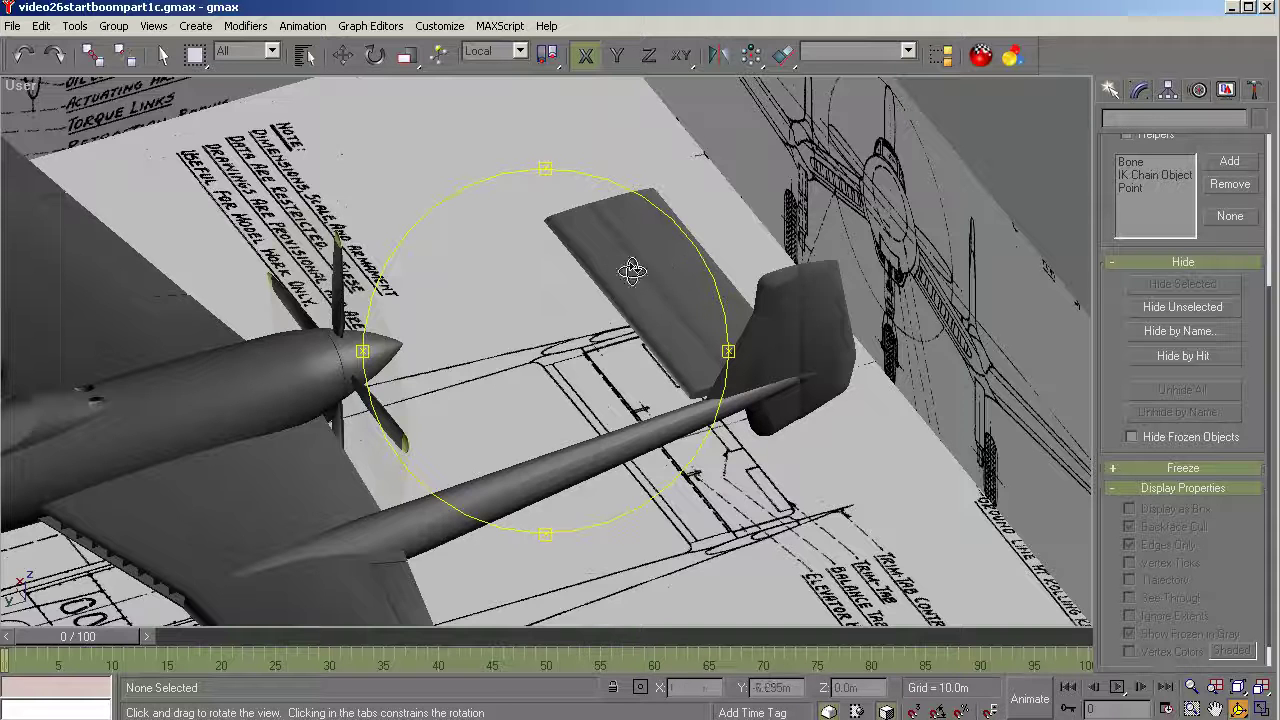
left_click_drag(559, 306, 576, 302)
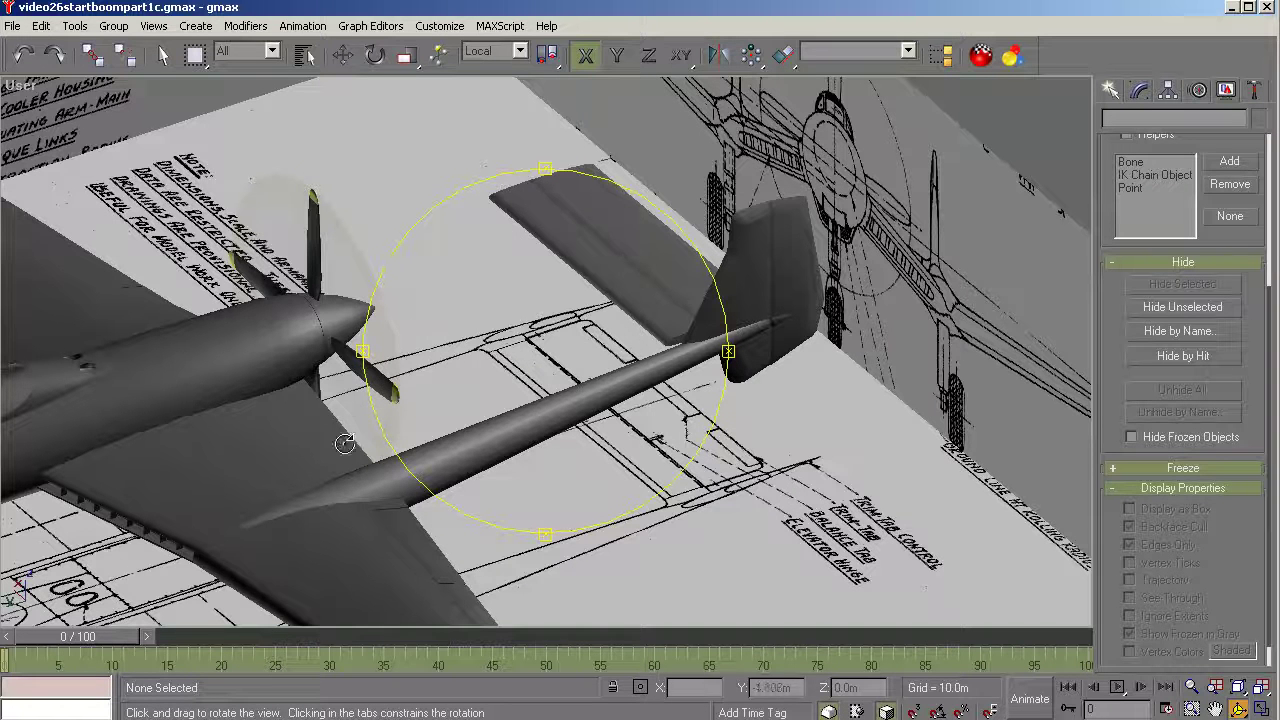
scroll(593, 320, "down", 2)
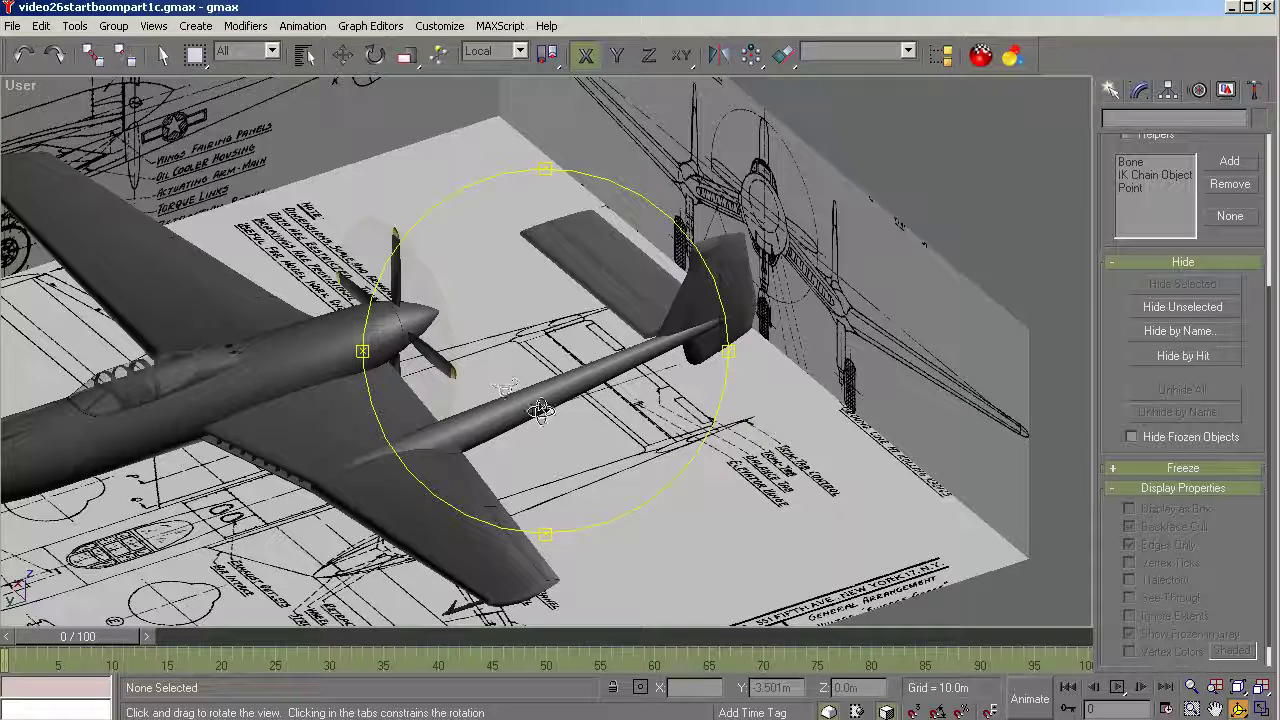
right_click(647, 520)
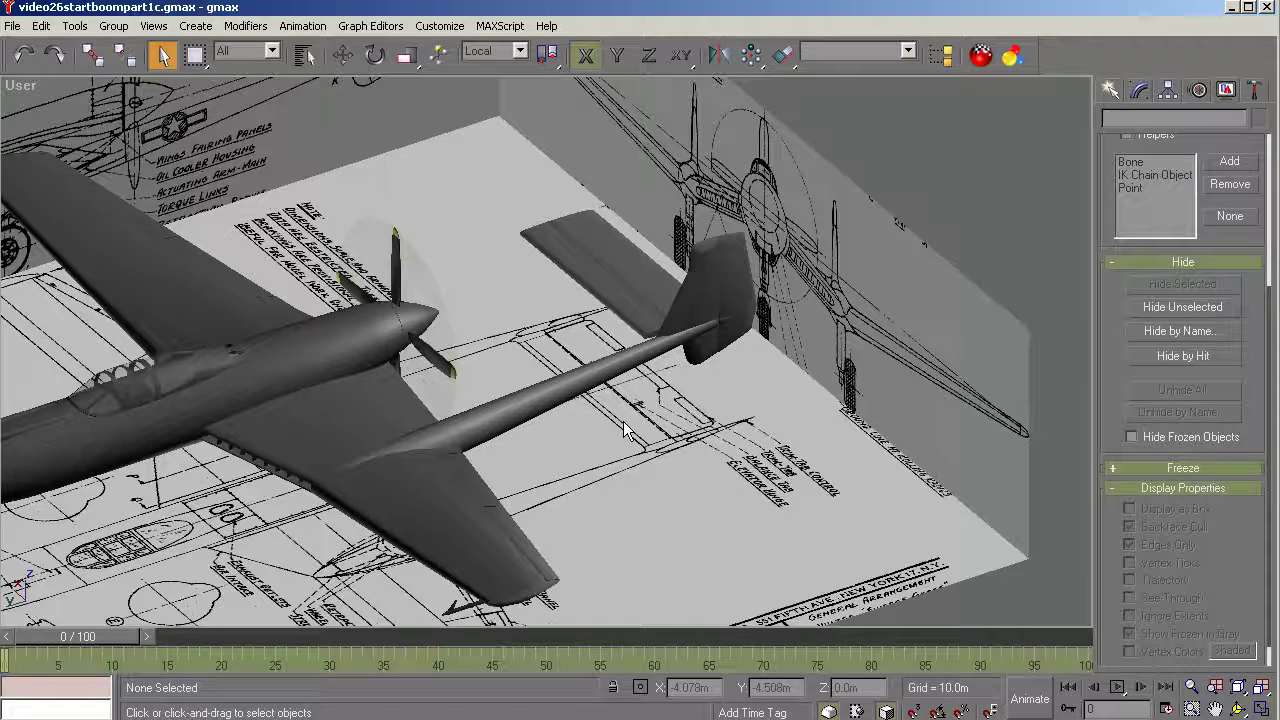